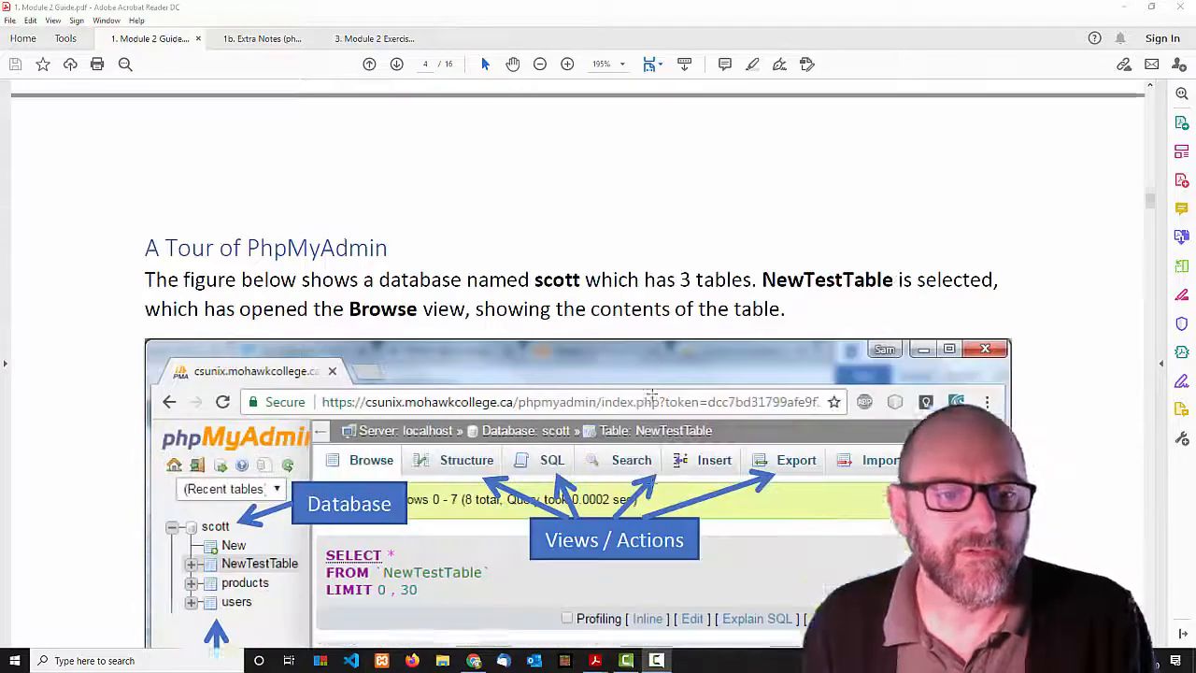
# Scroll up through the Module 2 Guide, then switch to the phpMyAdmin extra notes PDF.
pyautogui.scroll(8, 653, 394)
pyautogui.scroll(10, 652, 393)
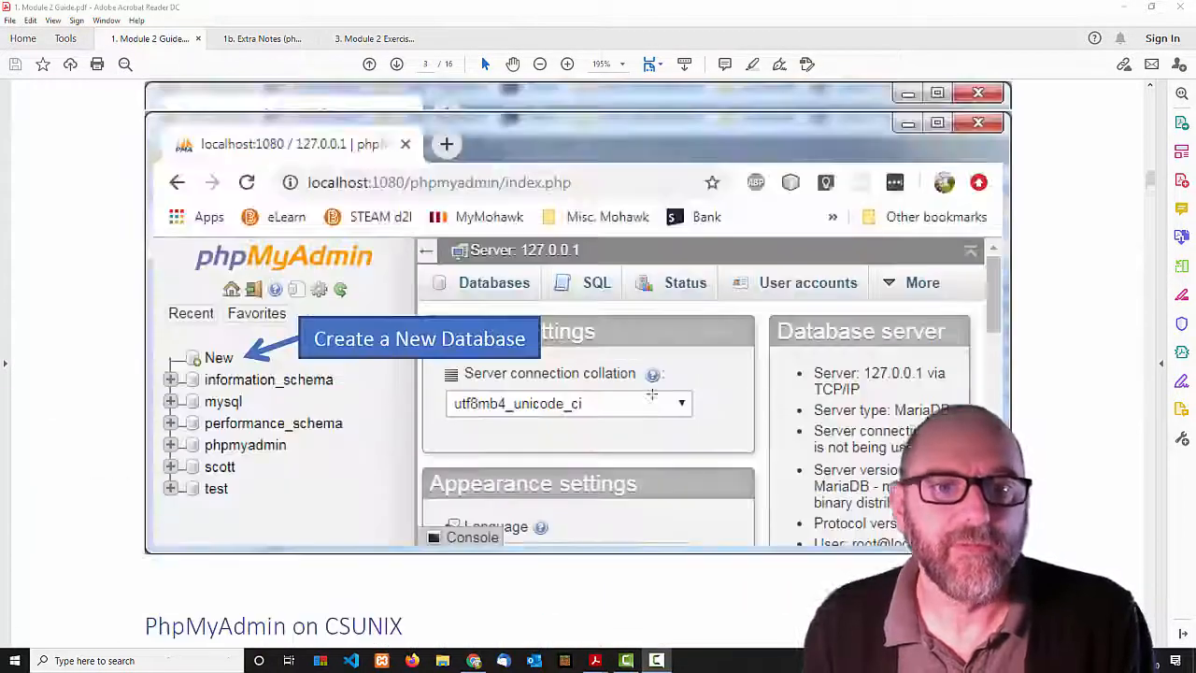
pyautogui.scroll(1, 655, 384)
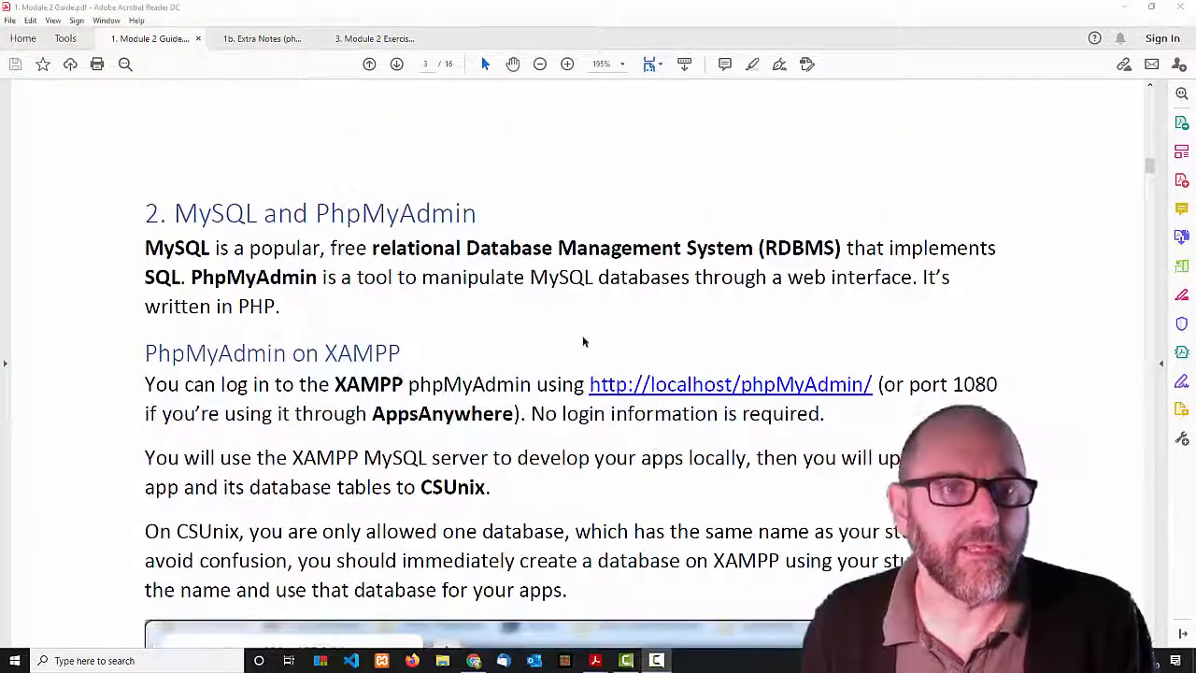
pyautogui.click(261, 38)
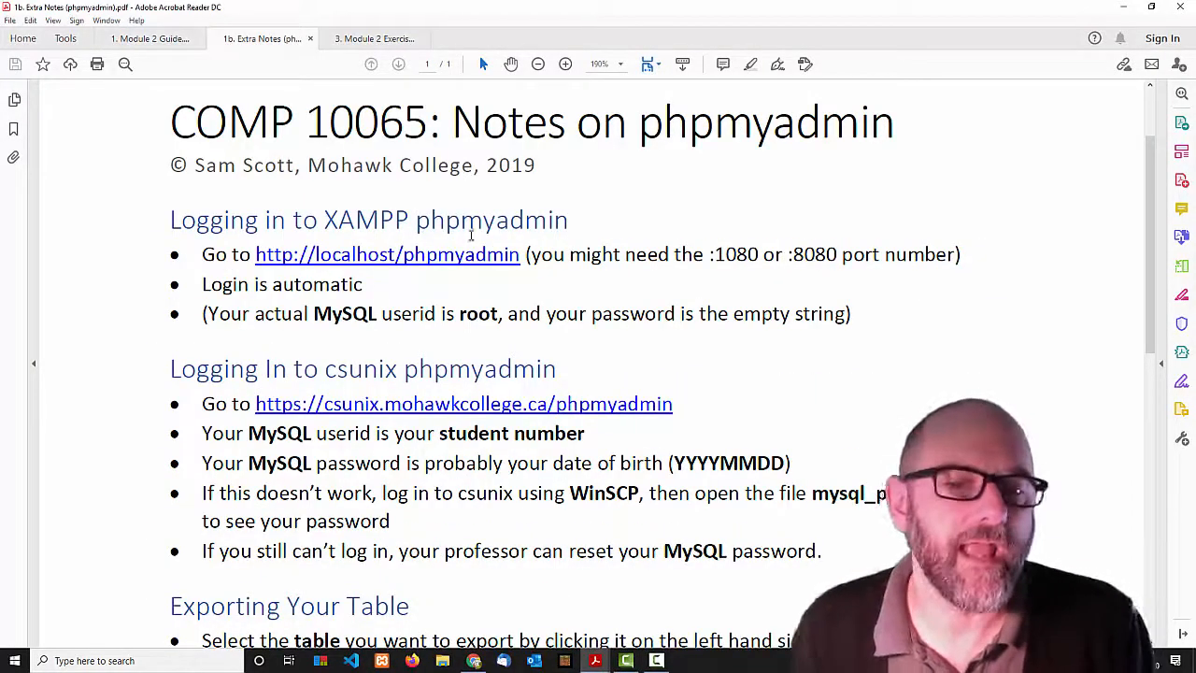
# Skim the extra notes, briefly revisit the Module 2 Guide, then return to the phpMyAdmin extra notes.
pyautogui.scroll(-6, 499, 347)
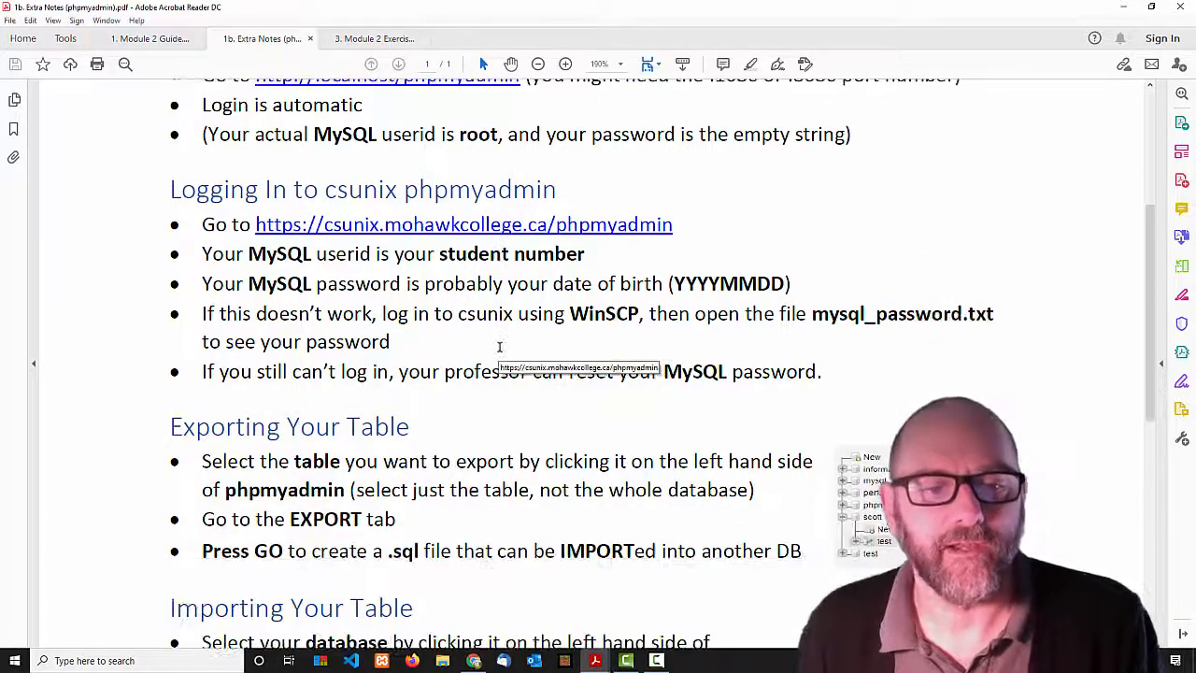
pyautogui.scroll(-3, 500, 345)
pyautogui.scroll(8, 500, 346)
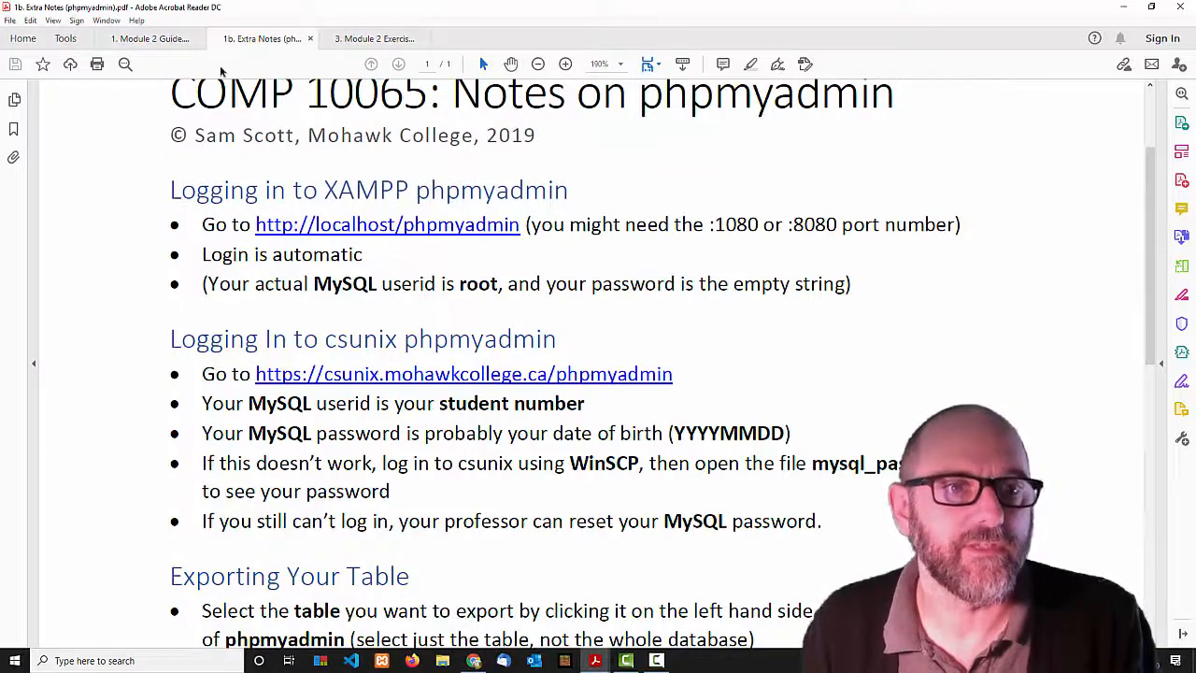
pyautogui.click(155, 41)
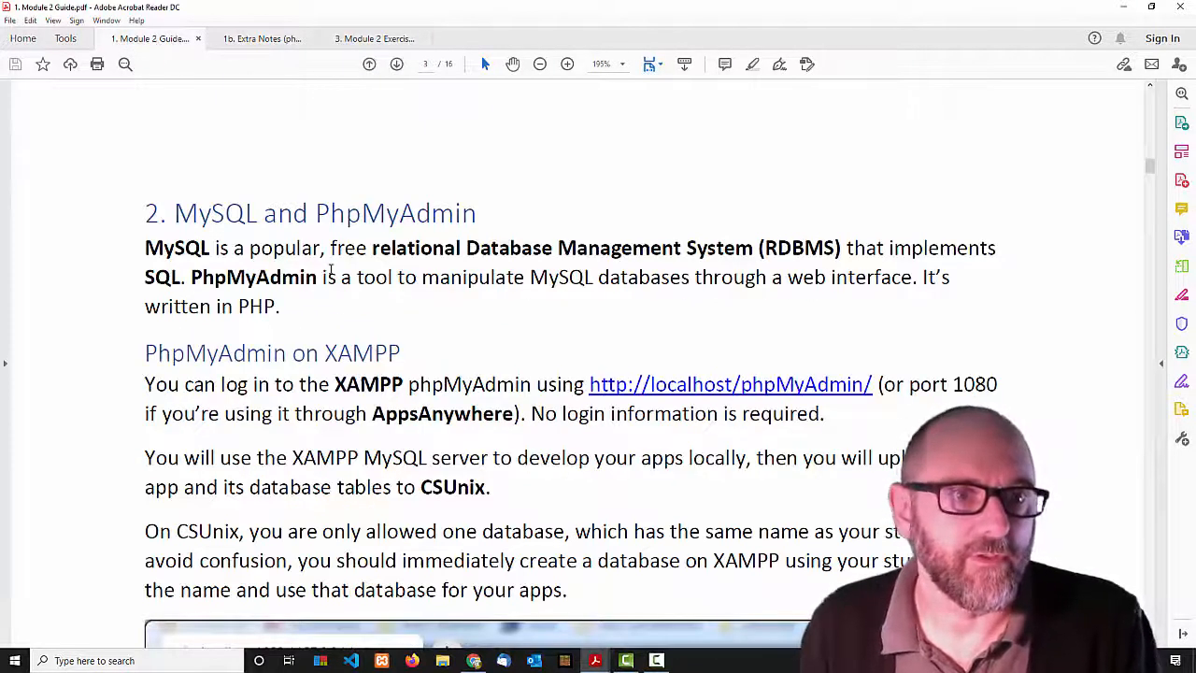
pyautogui.scroll(-1, 335, 267)
pyautogui.click(267, 40)
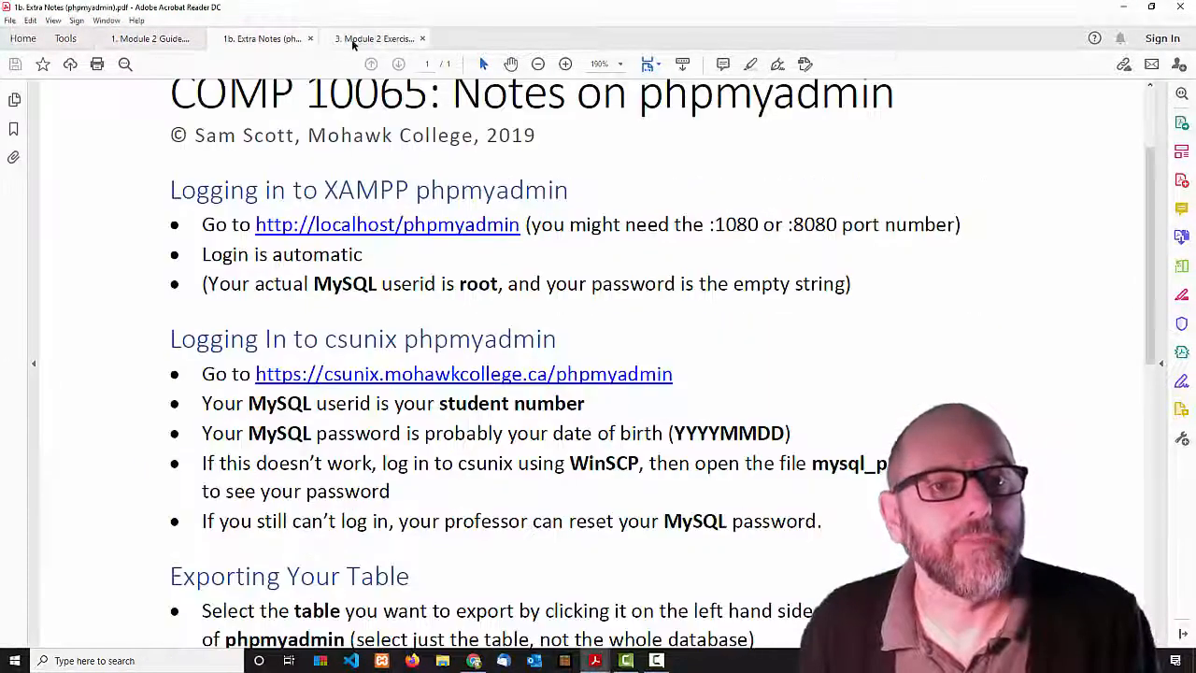
# Read the Module 2 Exercises PDF, then return to the Module 2 Guide's MySQL and PhpMyAdmin section.
pyautogui.click(361, 40)
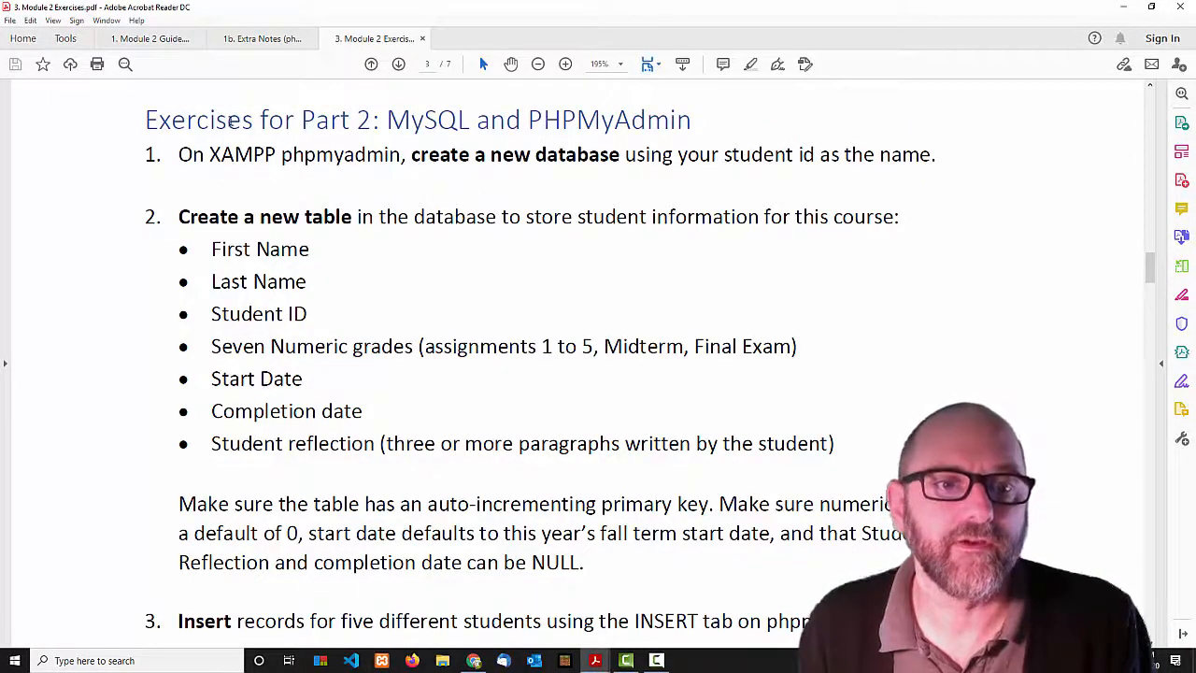
pyautogui.moveTo(196, 121); pyautogui.dragTo(472, 123)
pyautogui.click(486, 125)
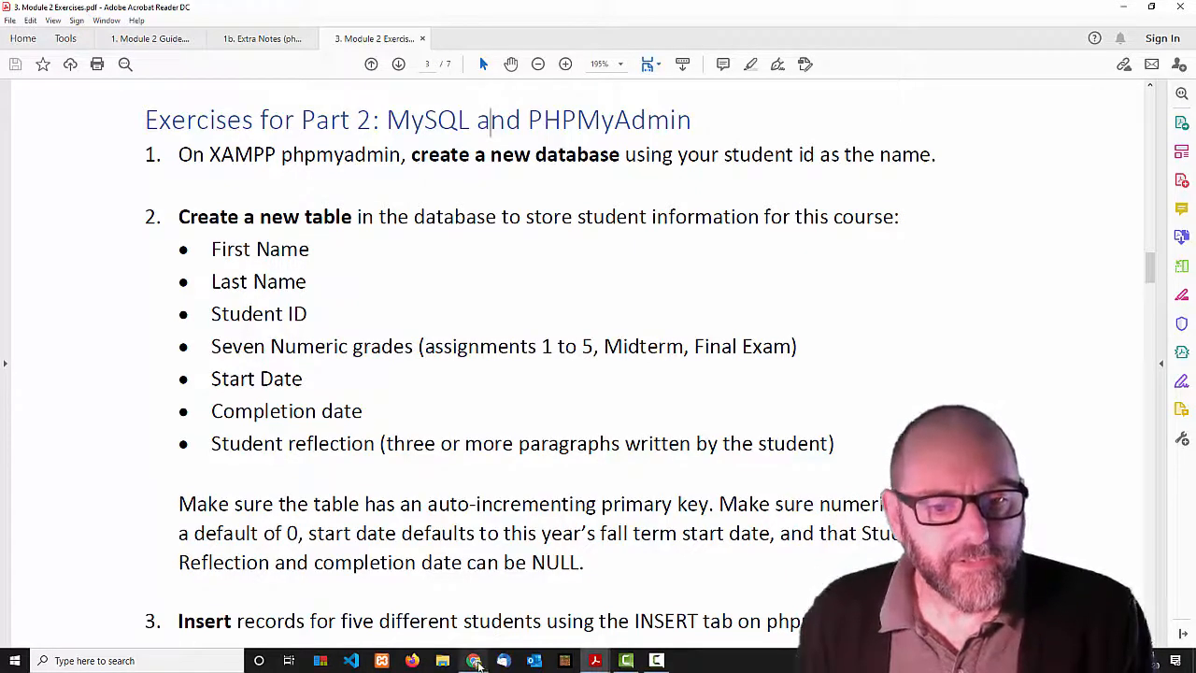
pyautogui.moveTo(477, 662)
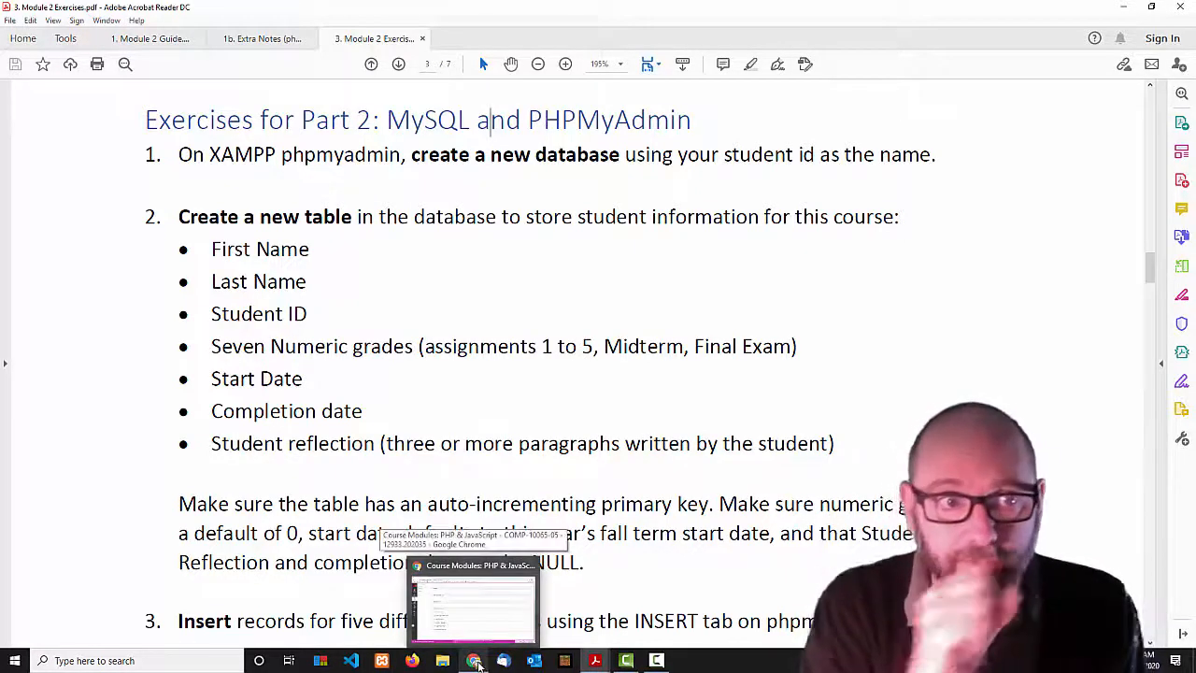
pyautogui.click(152, 38)
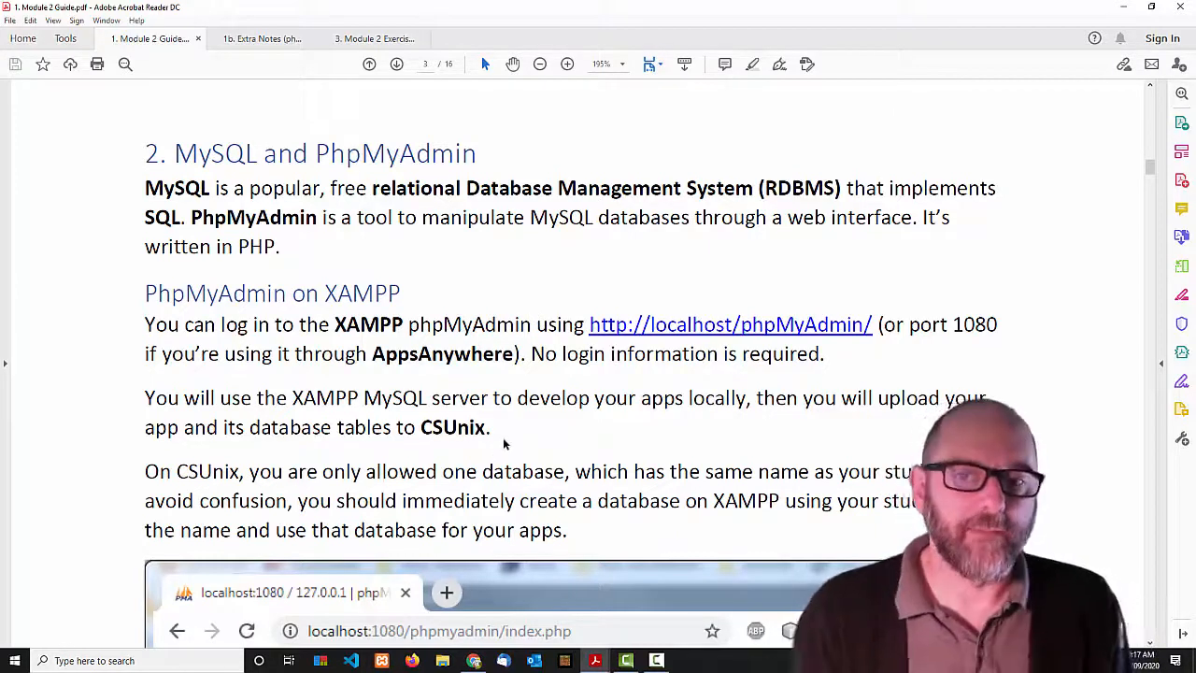
# Start Apache (ports 80/443) and MySQL (port 3306) in XAMPP Control Panel, then close it.
pyautogui.click(383, 662)
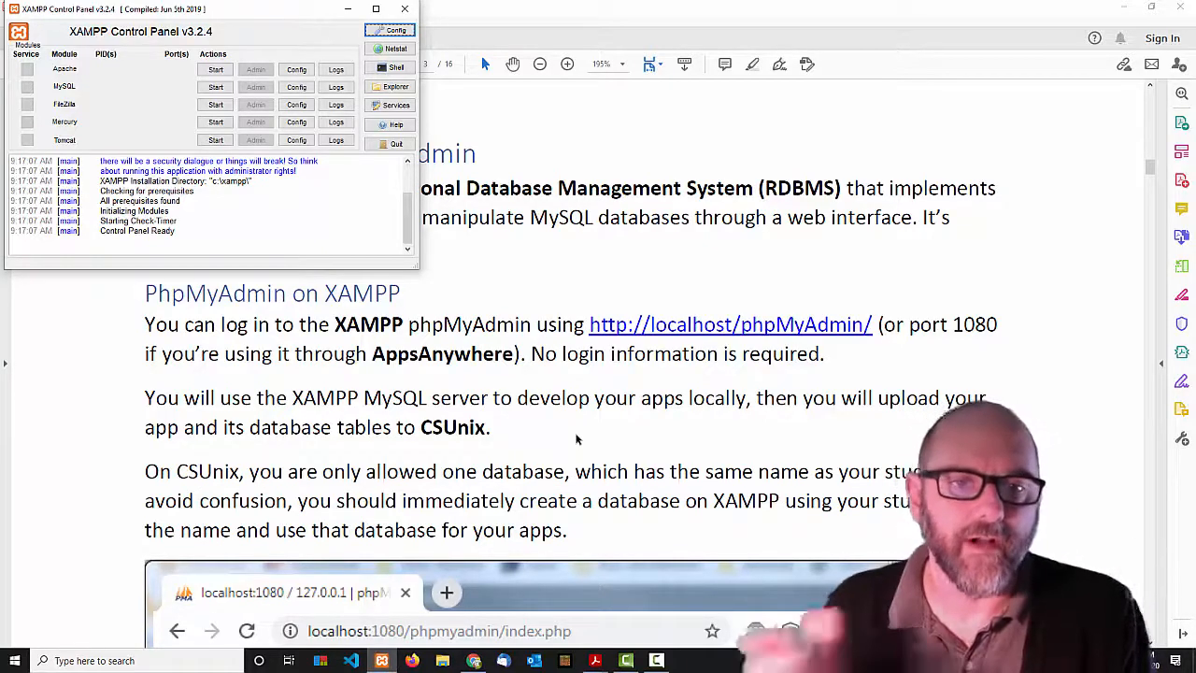
pyautogui.click(218, 70)
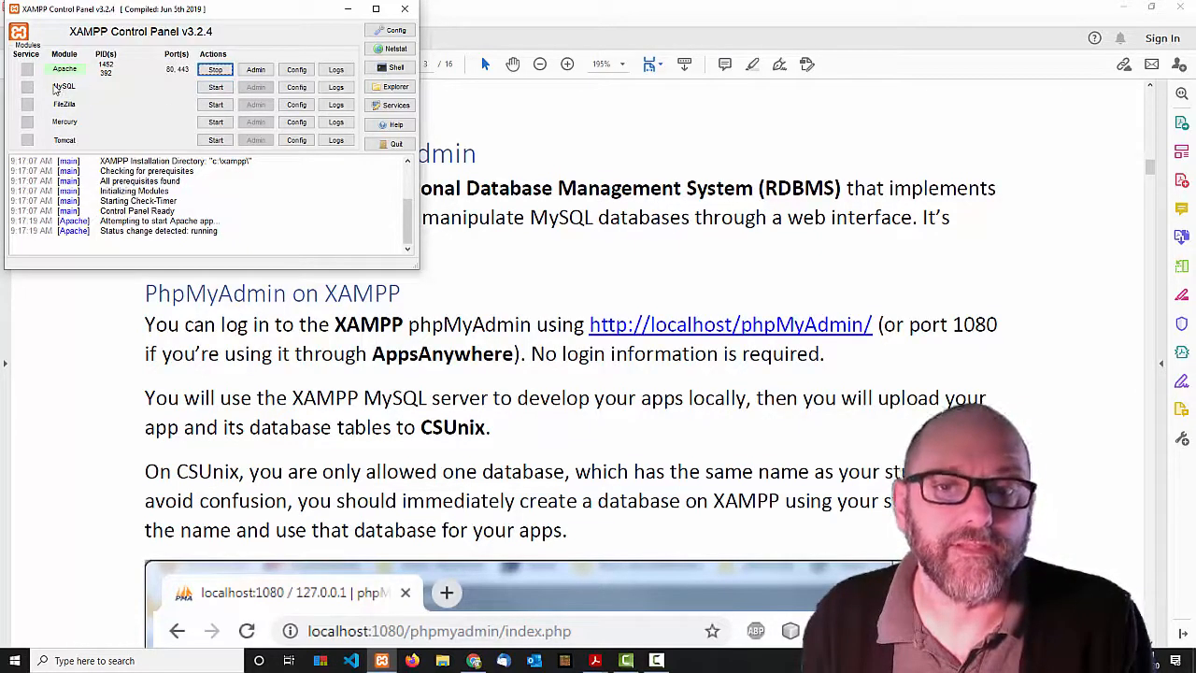
pyautogui.click(216, 87)
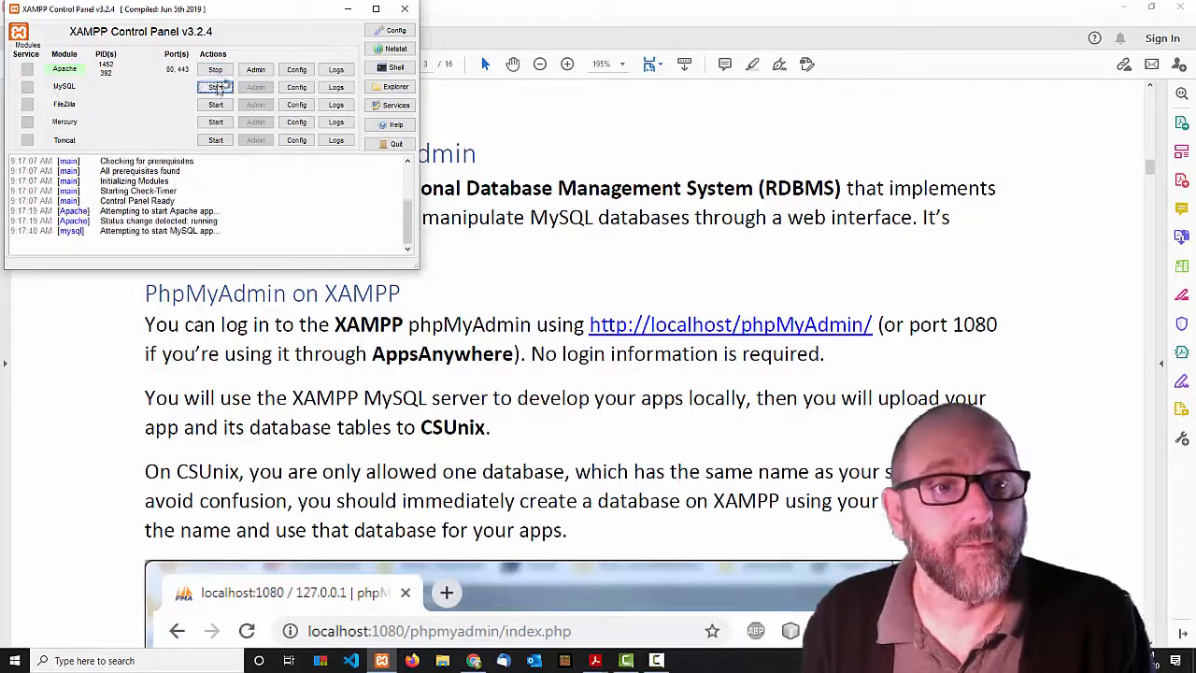
pyautogui.moveTo(268, 13); pyautogui.dragTo(430, 260)
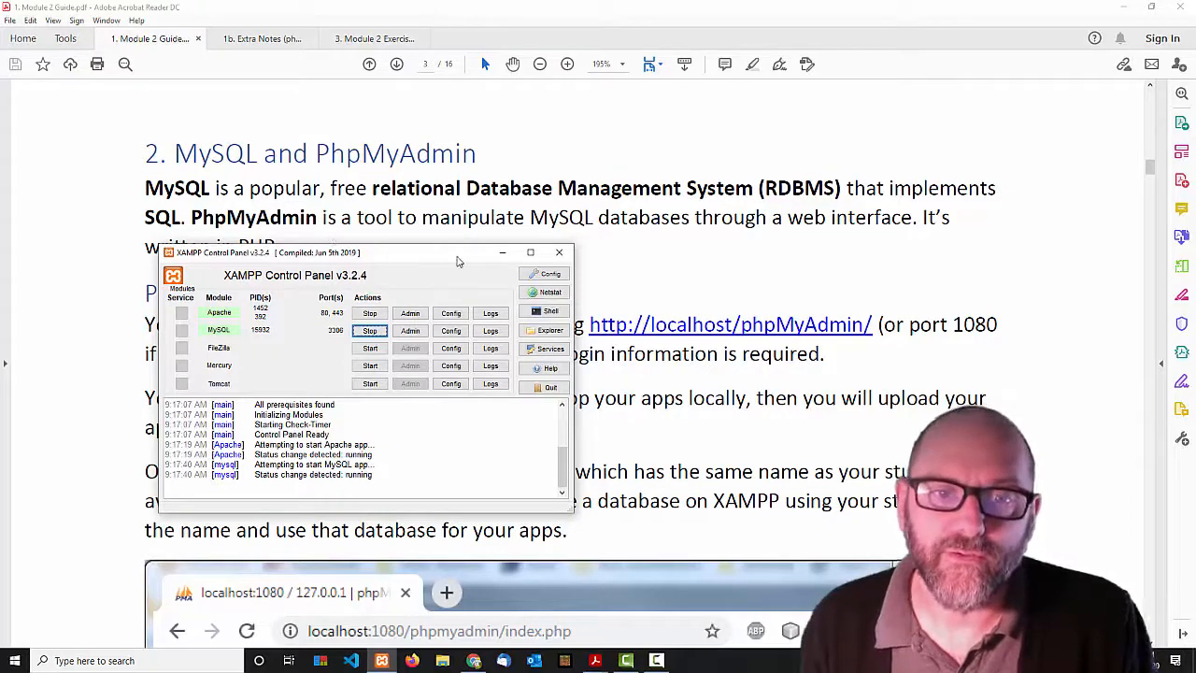
pyautogui.moveTo(458, 262); pyautogui.dragTo(643, 162)
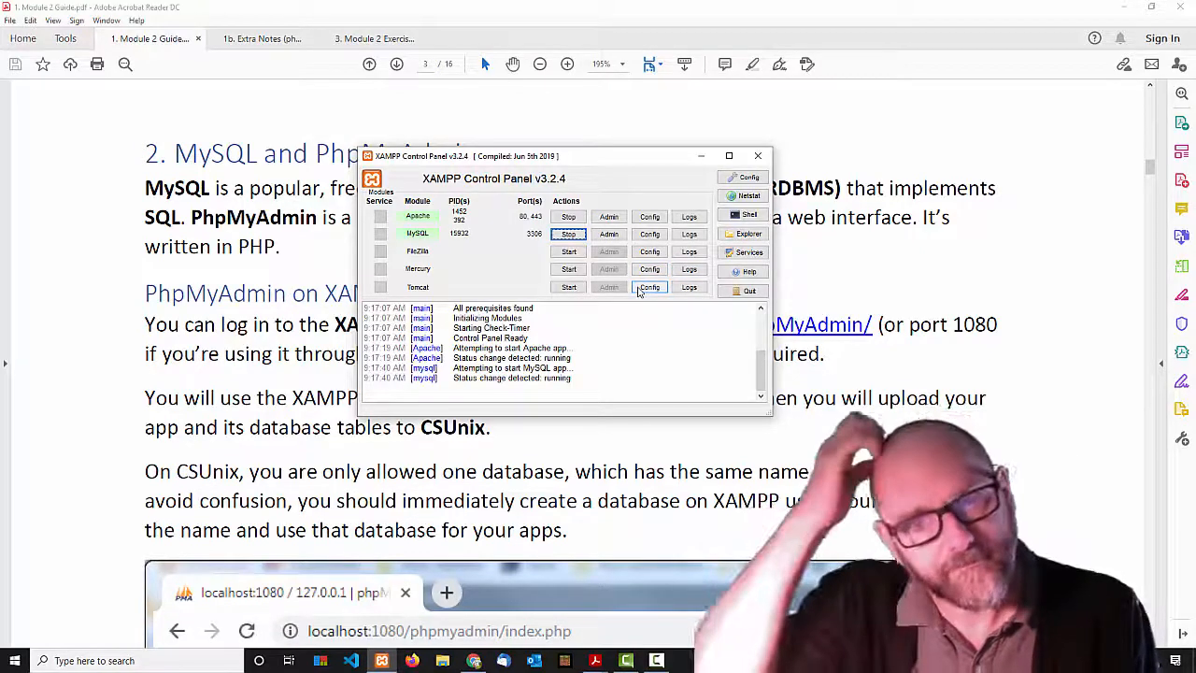
pyautogui.click(759, 156)
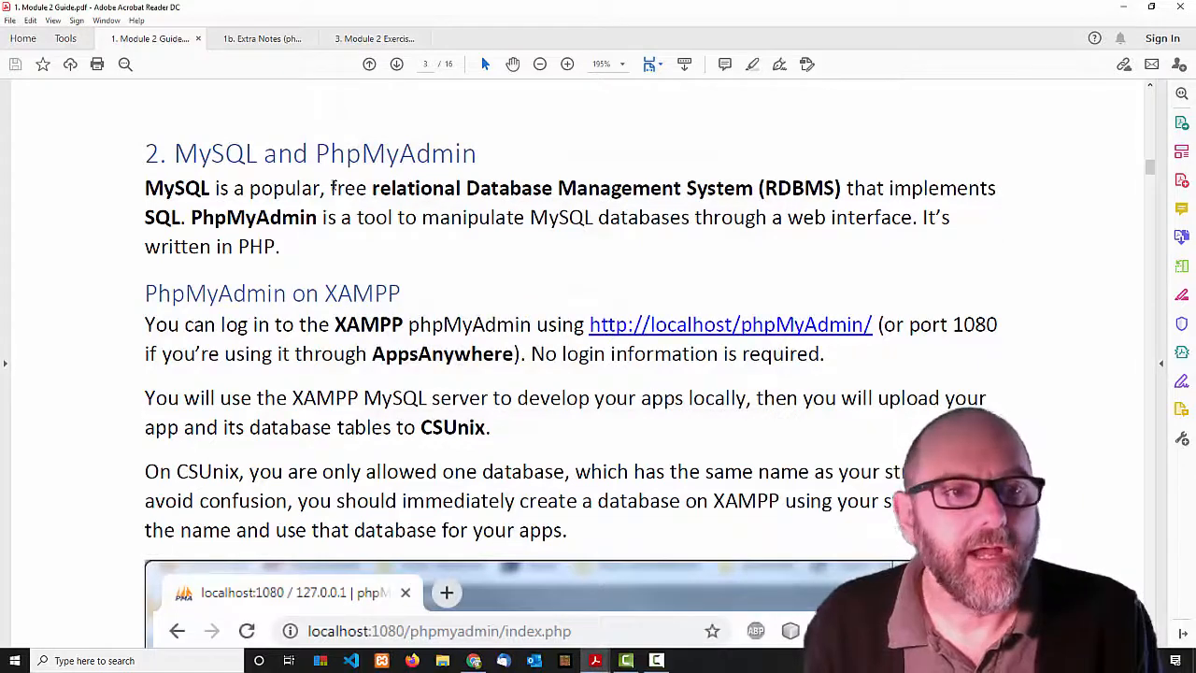
# Enter localhost:80/phpmyadmin in a new Chrome tab.
pyautogui.click(474, 661)
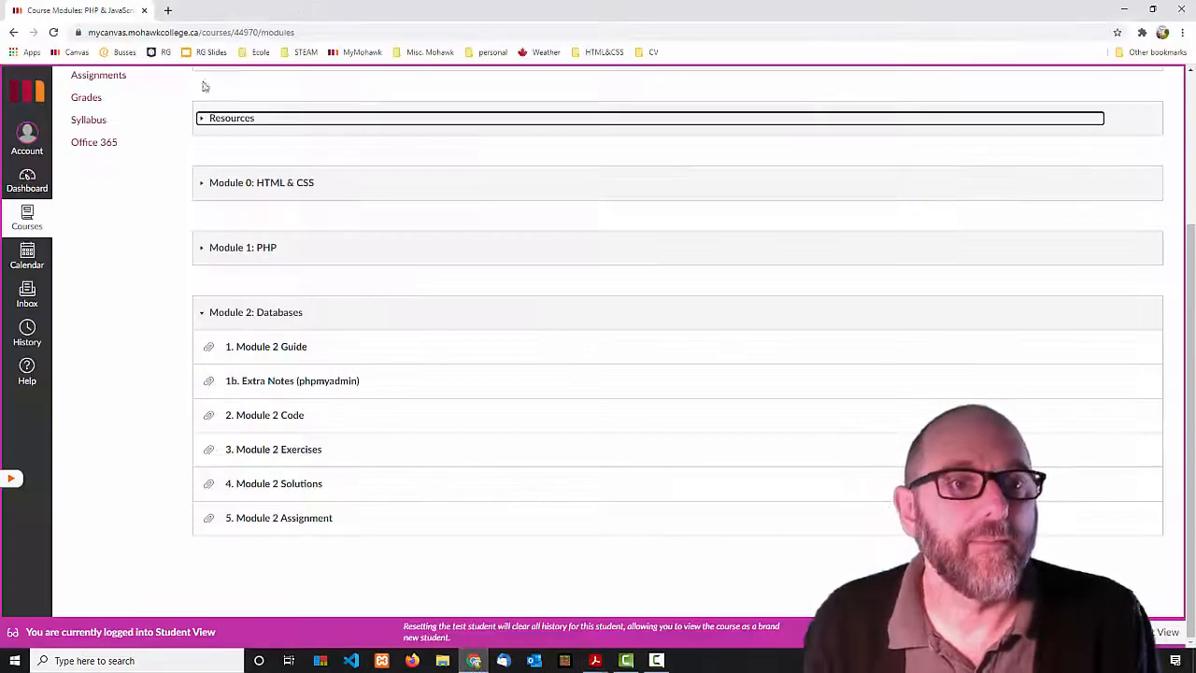
pyautogui.click(166, 10)
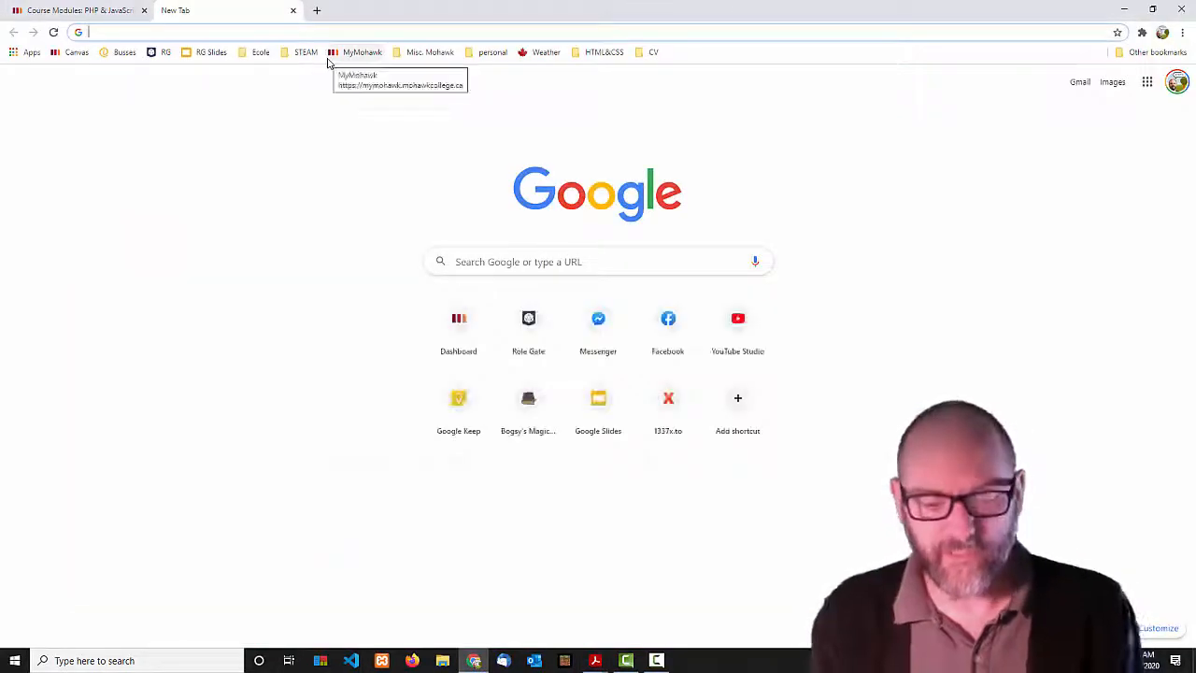
pyautogui.write('localh')
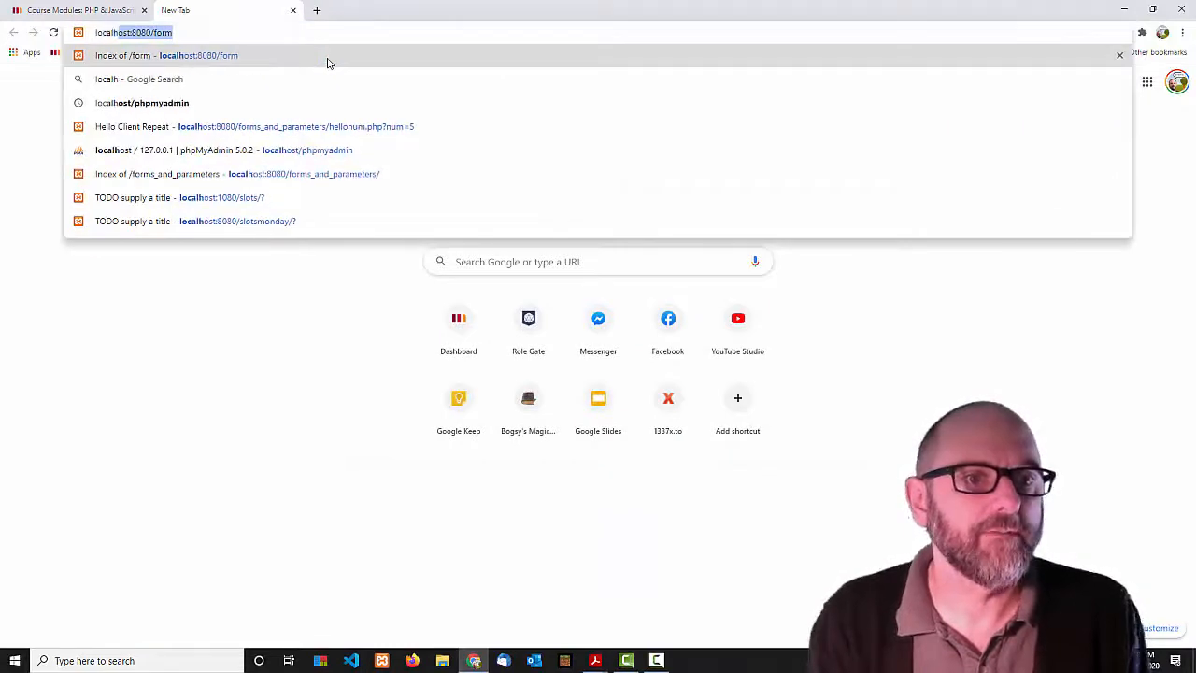
pyautogui.write('ost:80/')
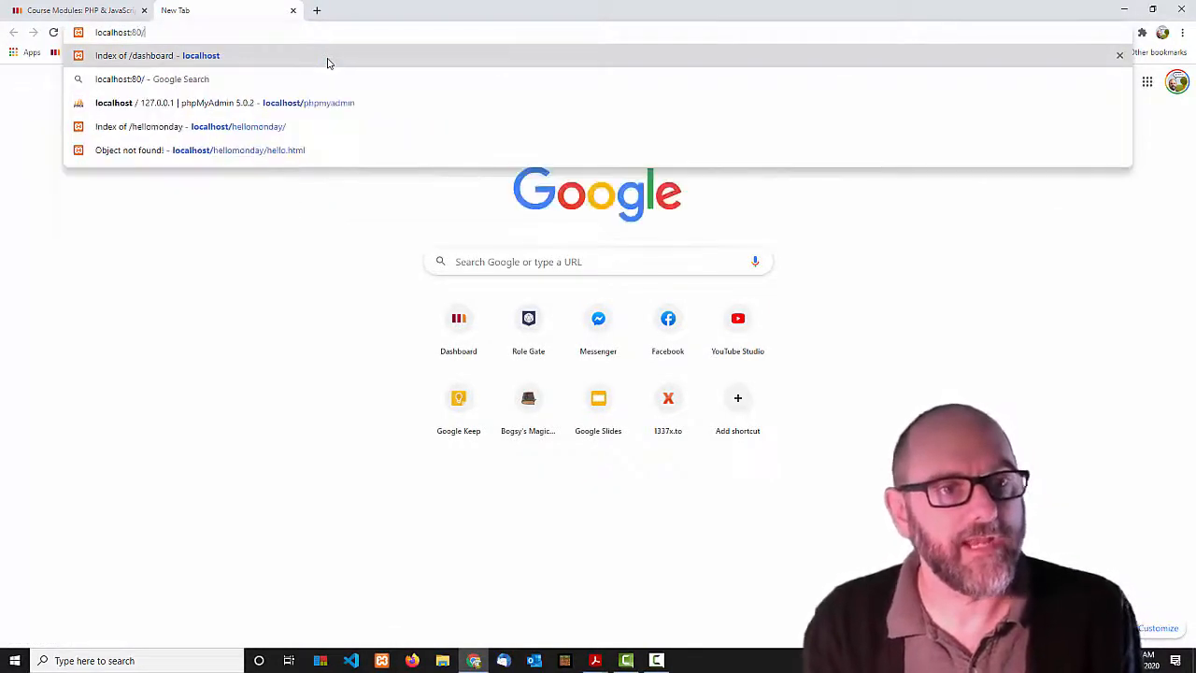
pyautogui.write('py')
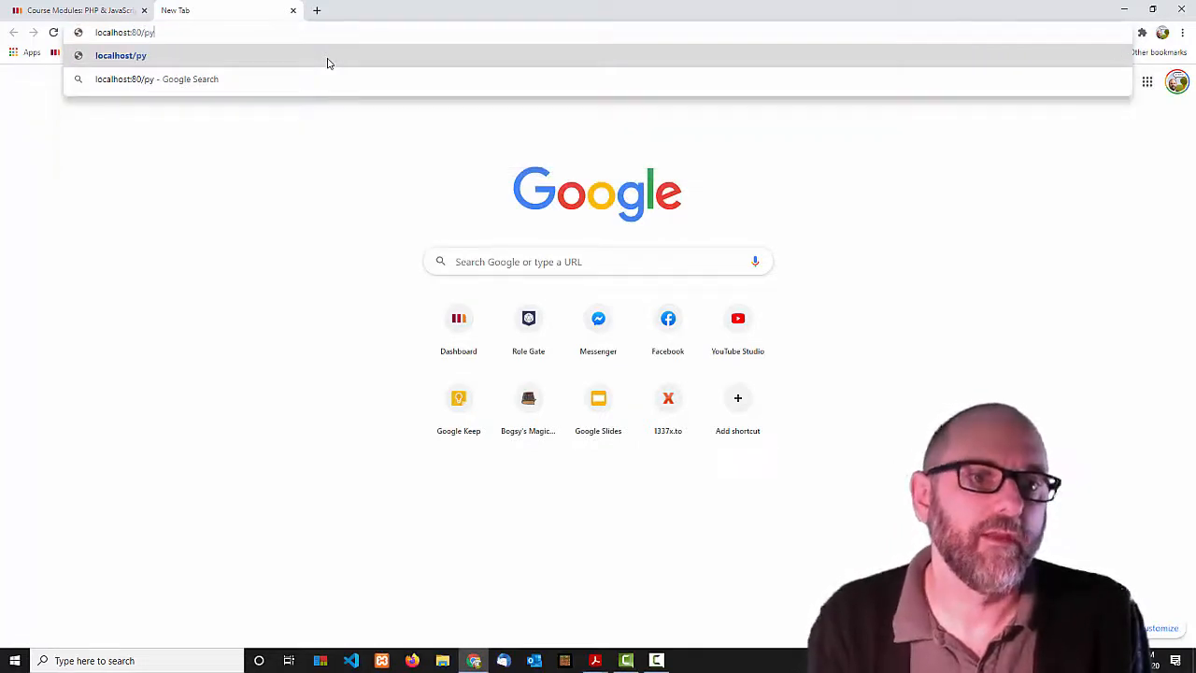
pyautogui.press('BackSpace')
pyautogui.write('h')
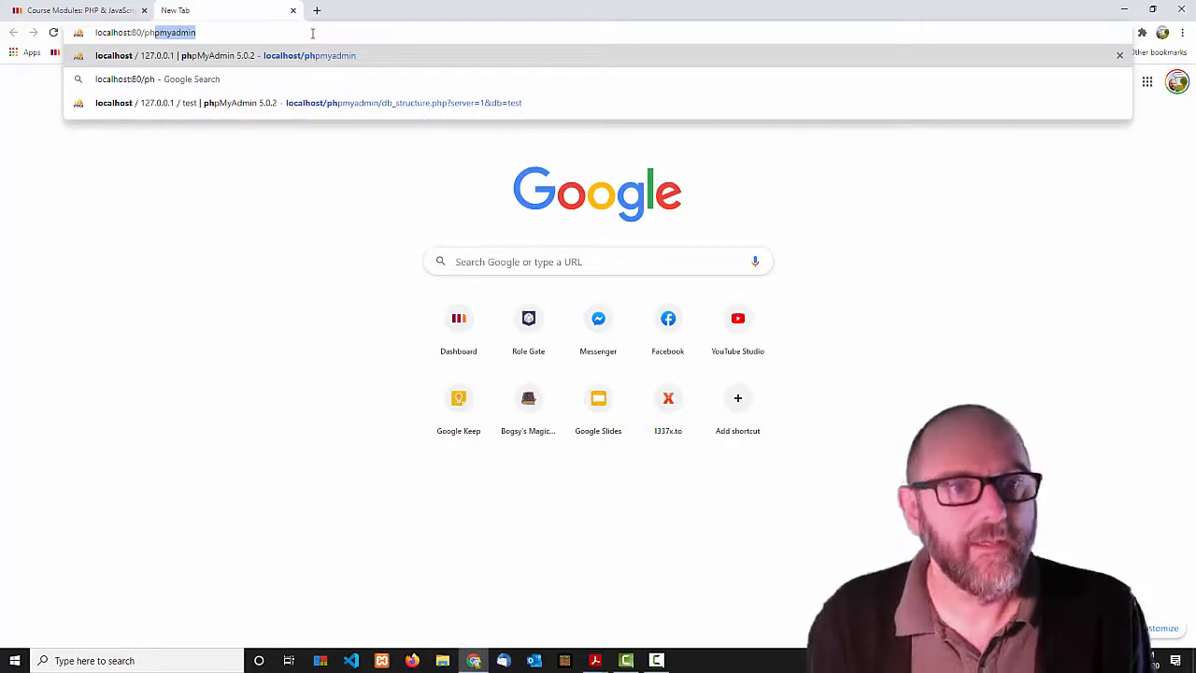
pyautogui.press('Return')
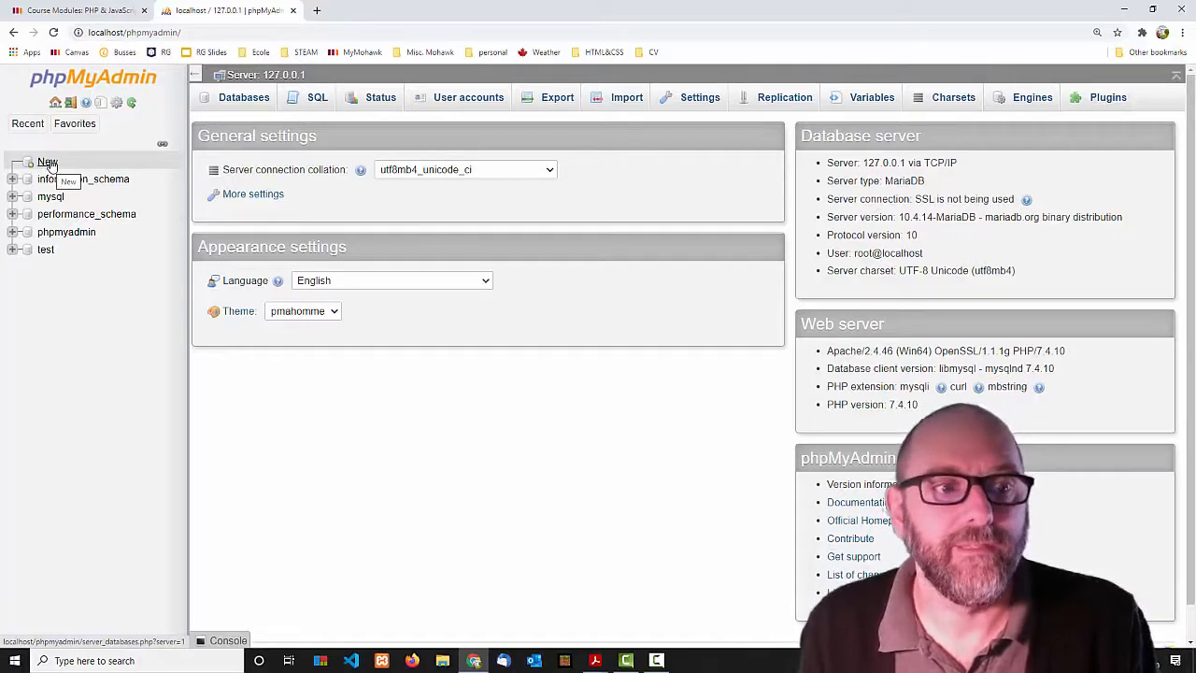
# Create a new database named scott.
pyautogui.click(48, 163)
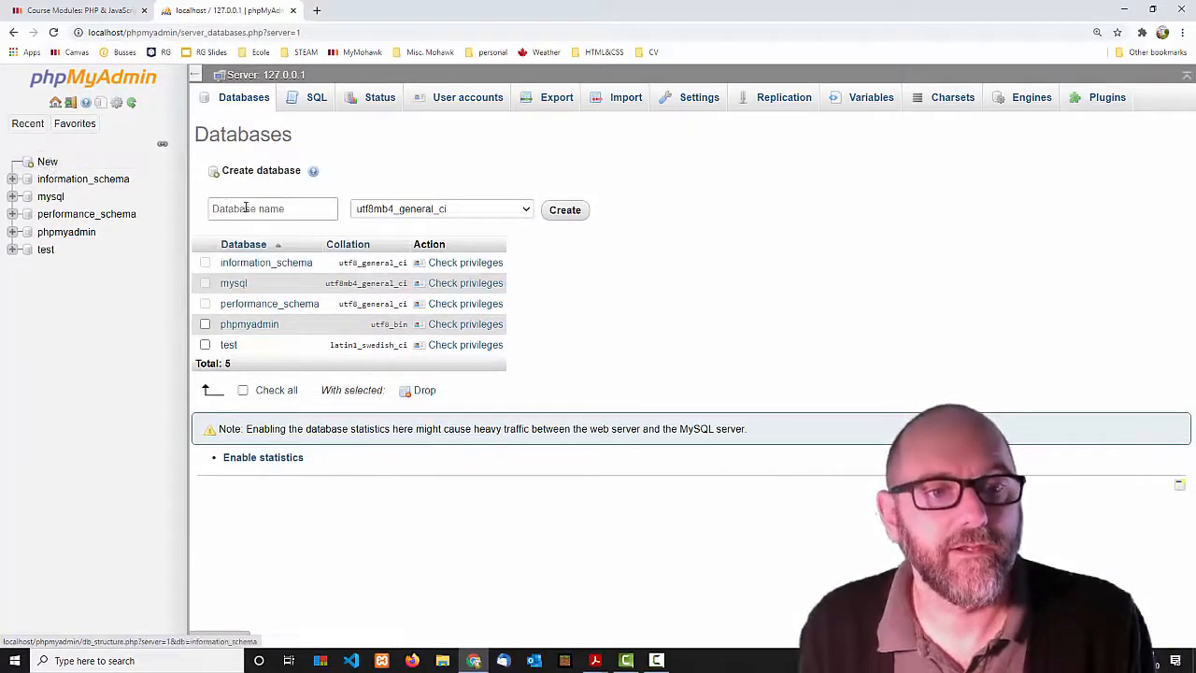
pyautogui.click(249, 209)
pyautogui.write('scott')
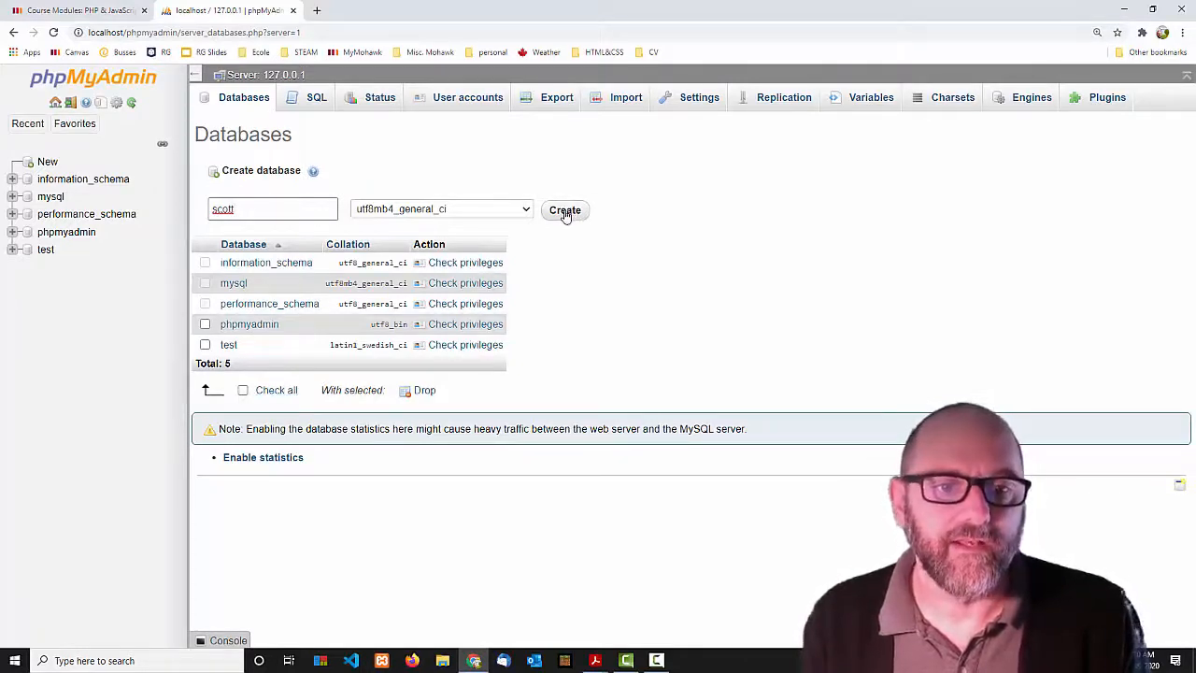
pyautogui.click(565, 212)
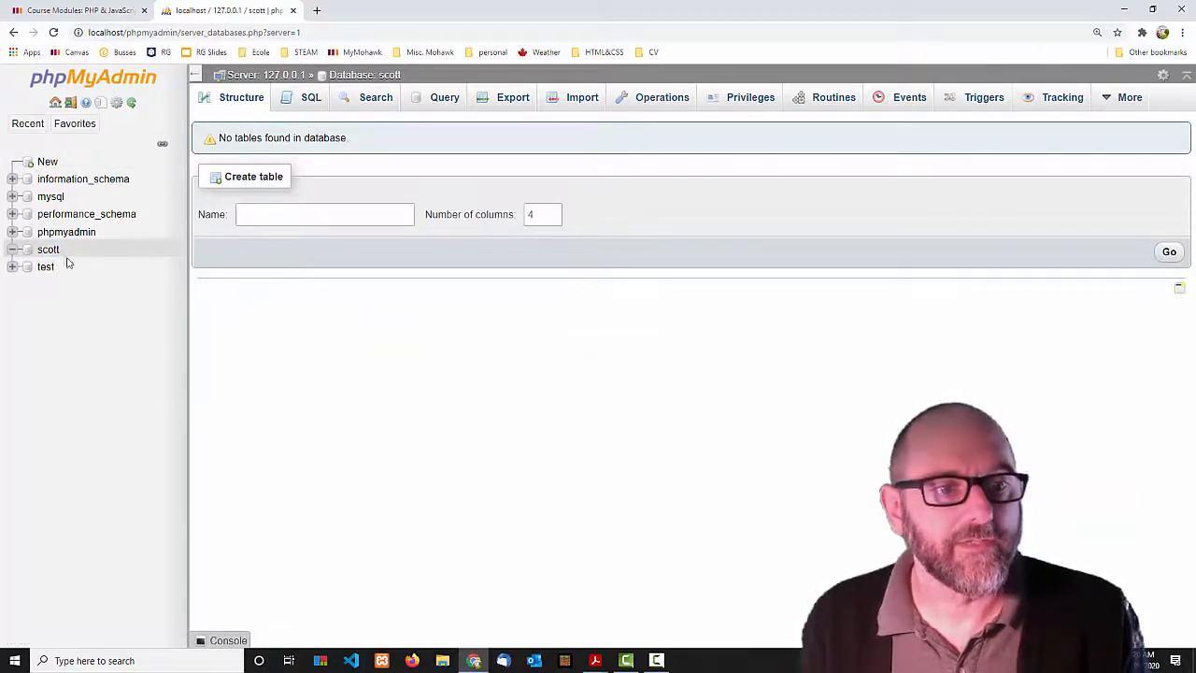
# Browse the phpmyadmin and performance_schema databases, then open the empty scott database.
pyautogui.click(65, 233)
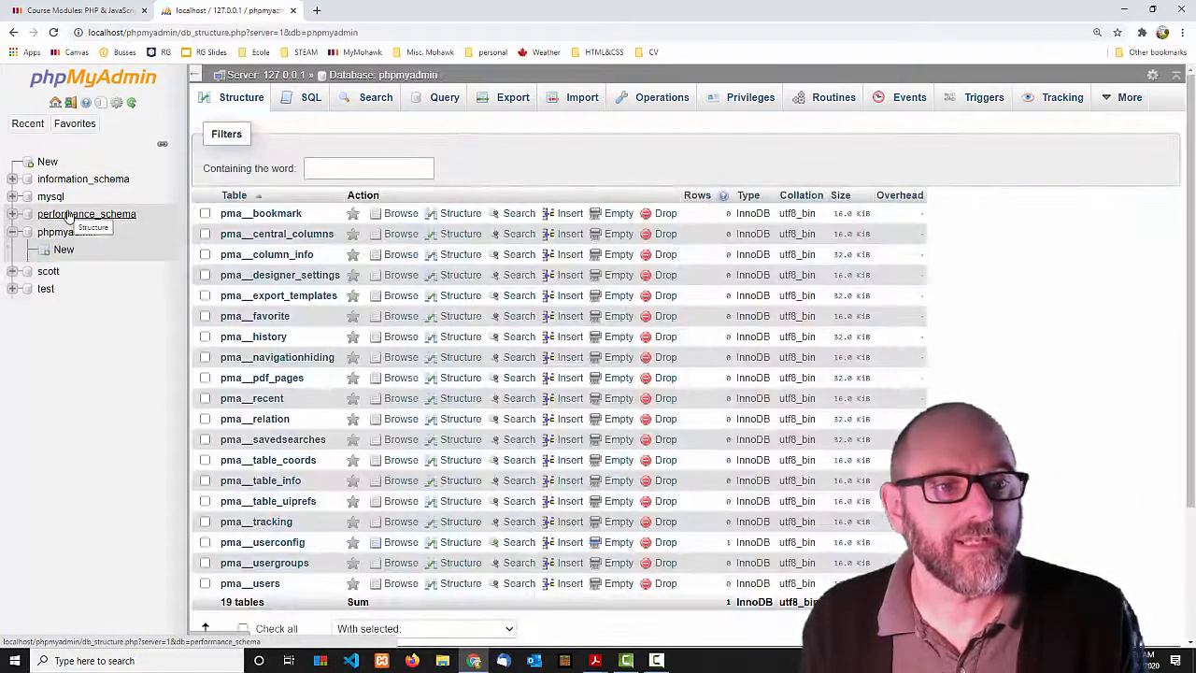
pyautogui.click(68, 214)
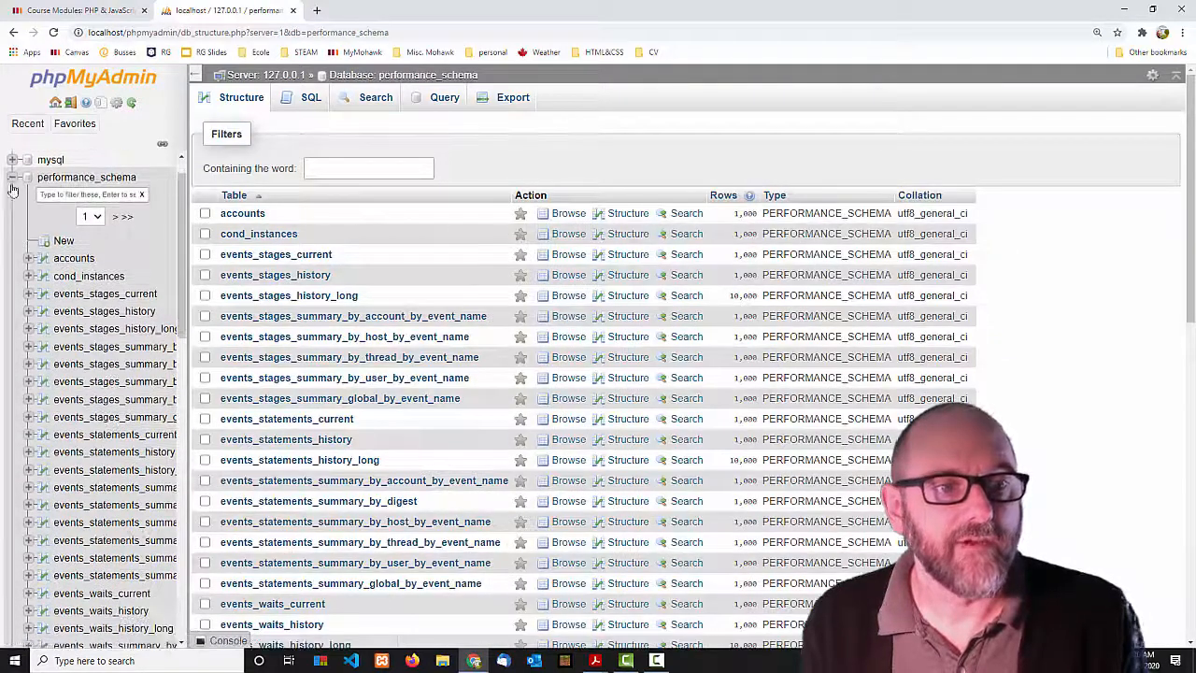
pyautogui.click(13, 178)
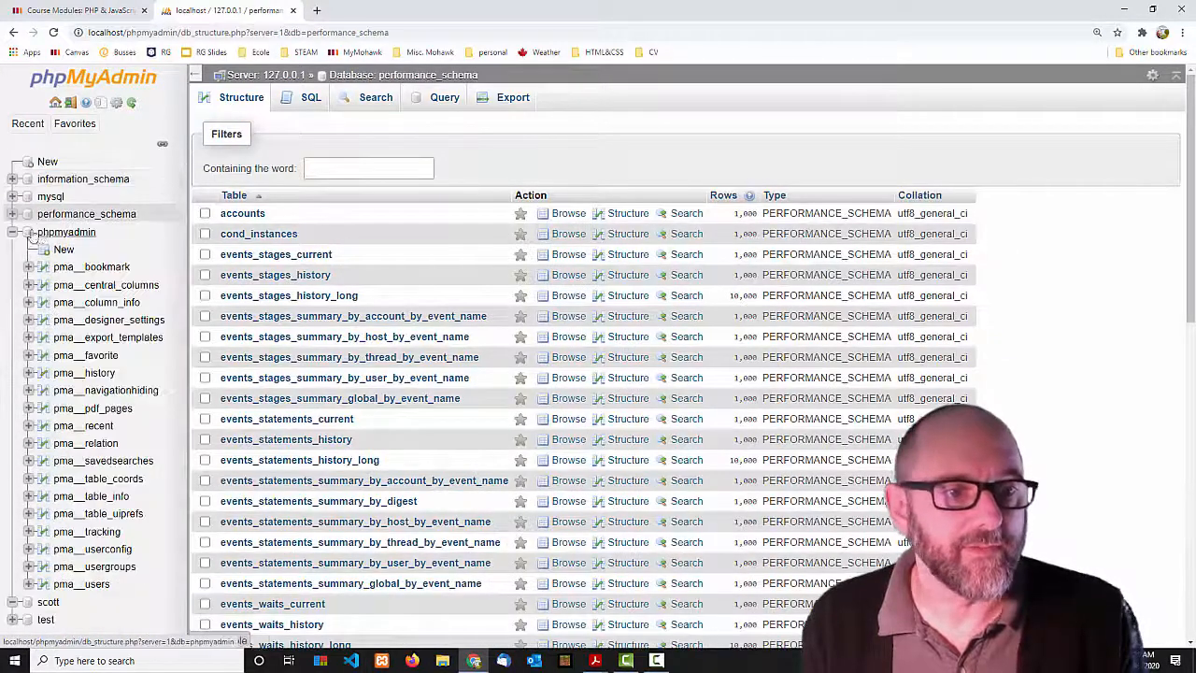
pyautogui.click(13, 232)
pyautogui.click(47, 250)
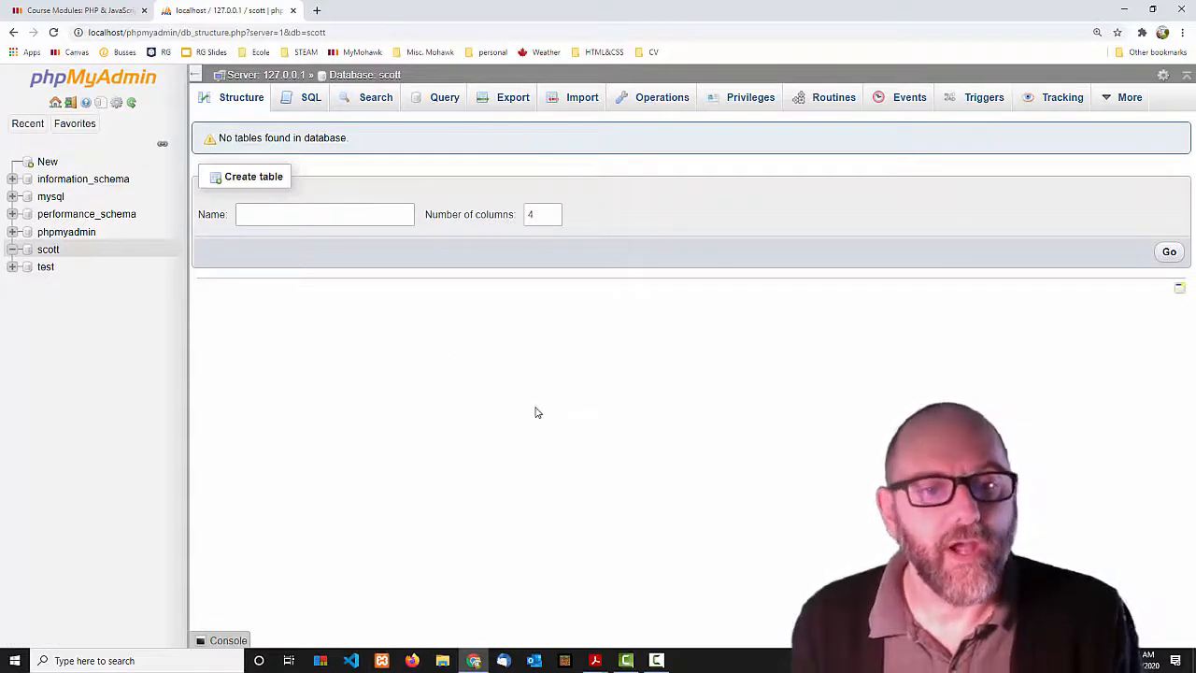
# Read exercises 1 and 2 in the Module 2 Exercises PDF, marking the student fields and primary key requirement.
pyautogui.click(598, 658)
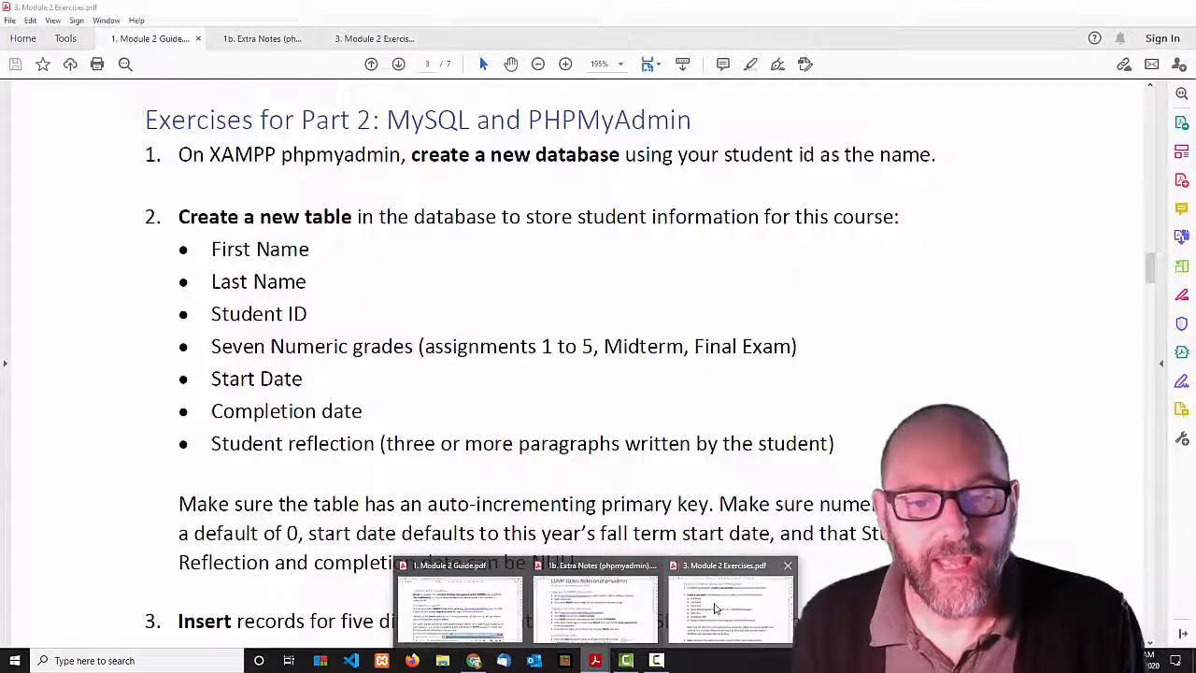
pyautogui.click(729, 608)
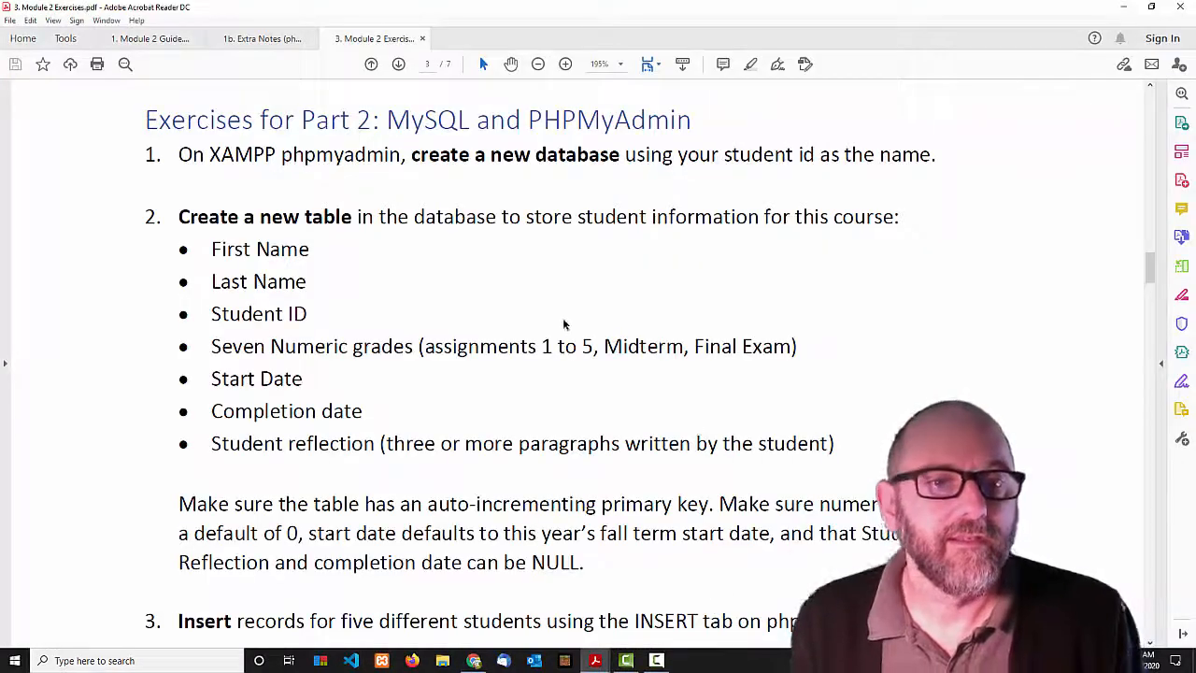
pyautogui.moveTo(187, 154); pyautogui.dragTo(930, 156)
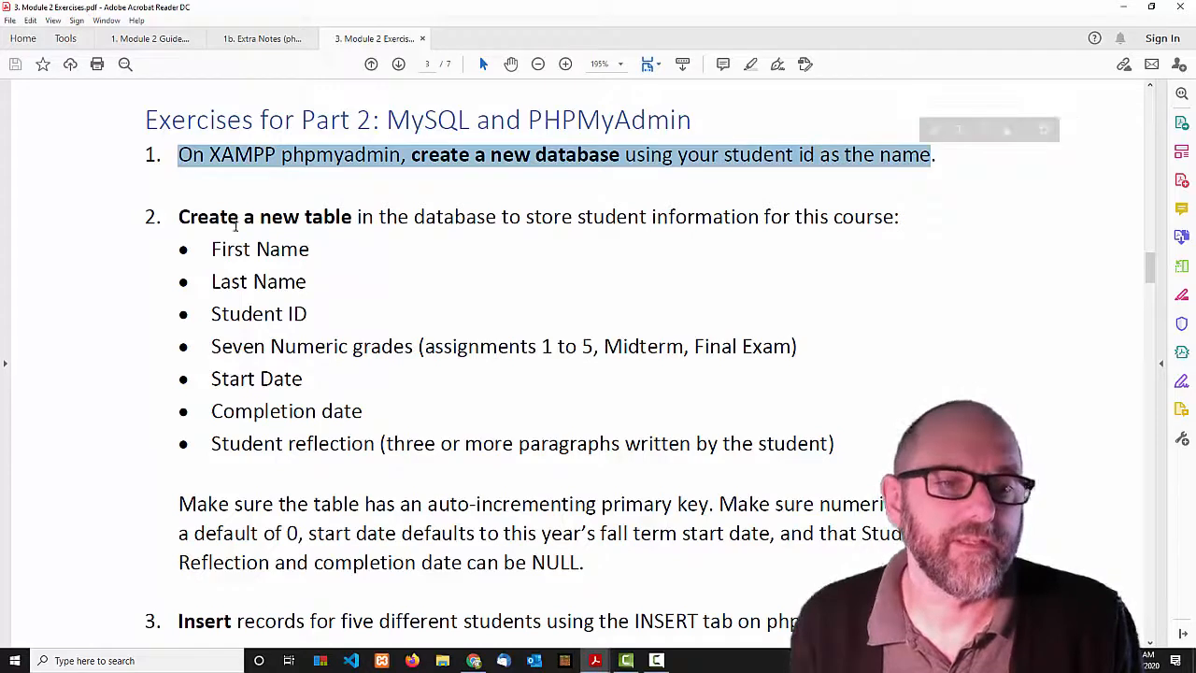
pyautogui.click(237, 223)
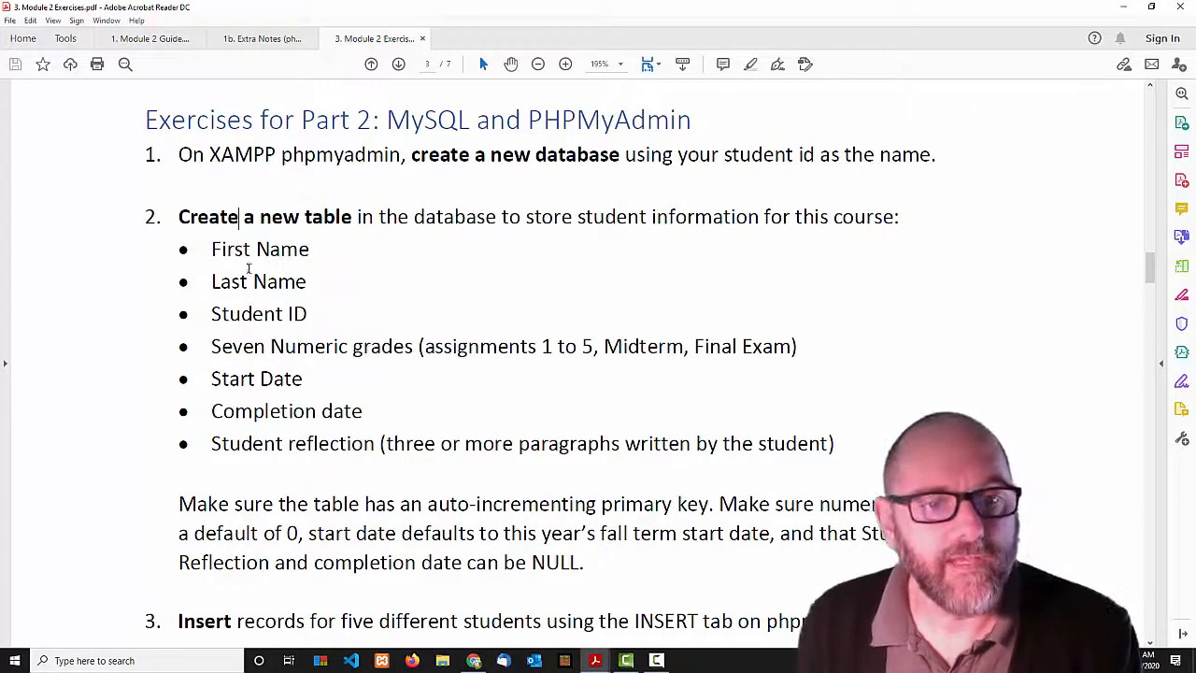
pyautogui.moveTo(226, 258); pyautogui.dragTo(149, 119)
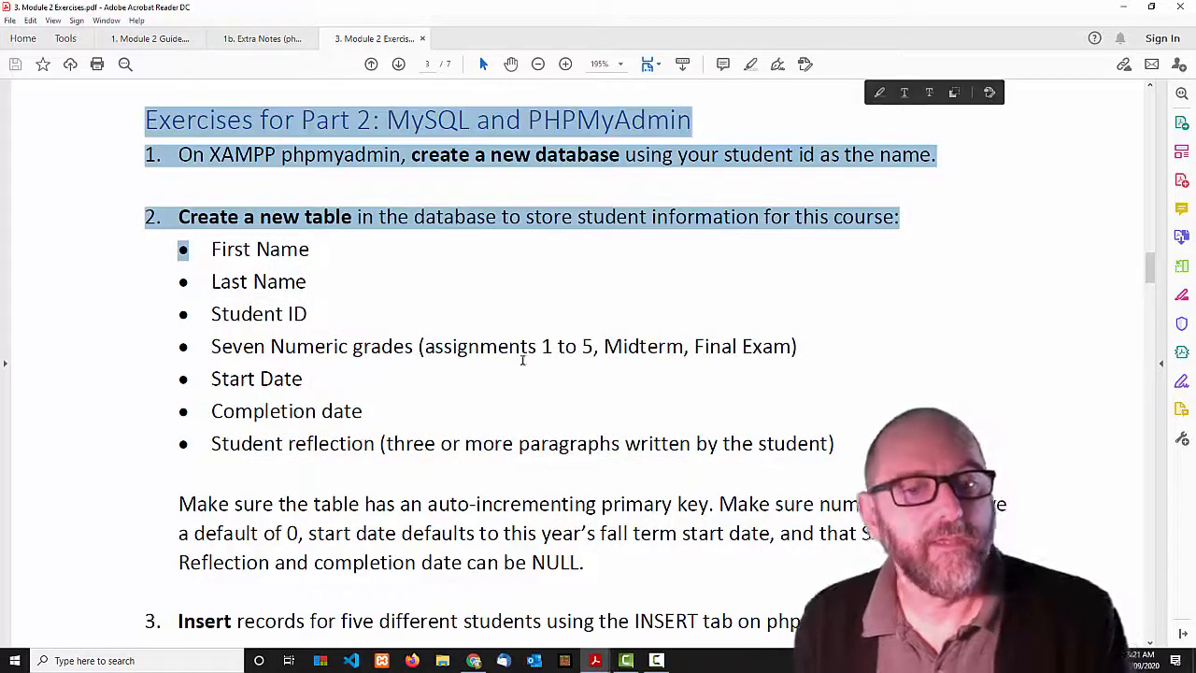
pyautogui.click(480, 346)
pyautogui.click(221, 347)
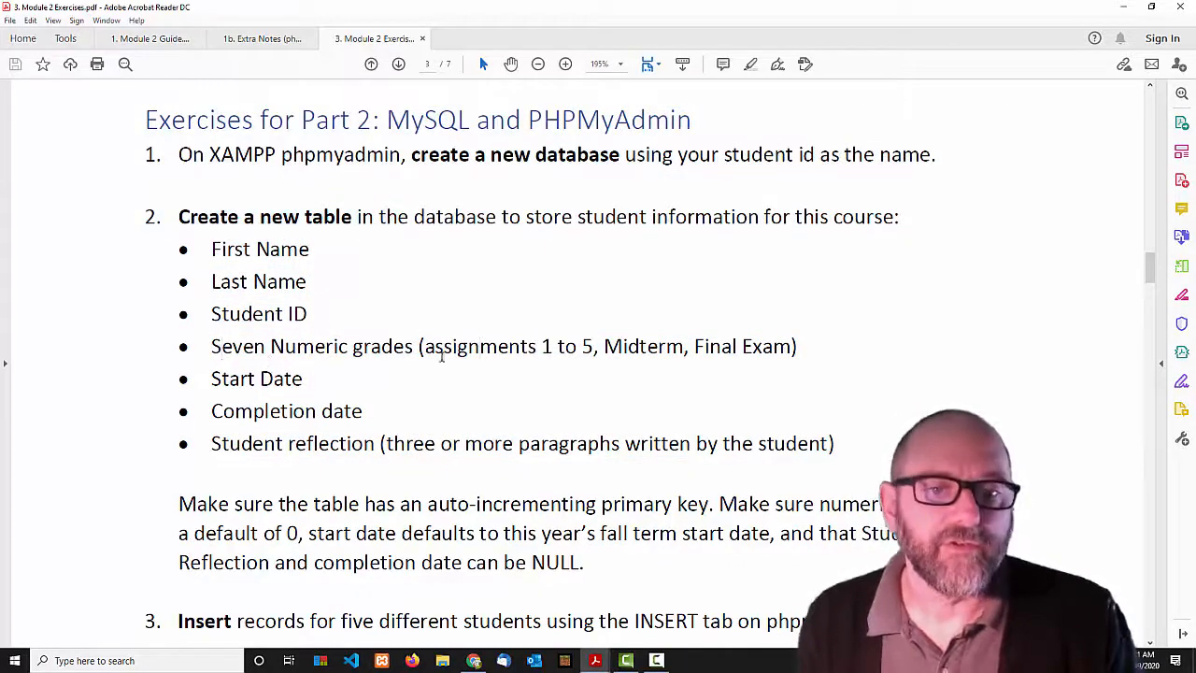
pyautogui.click(265, 411)
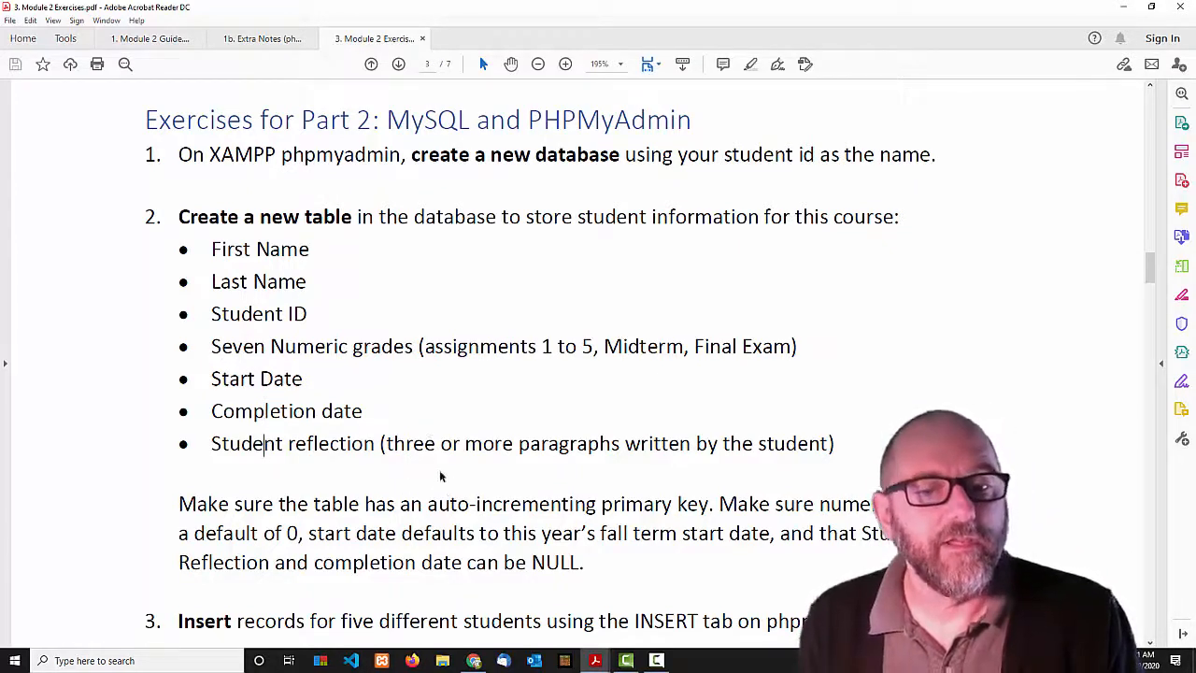
pyautogui.moveTo(180, 505); pyautogui.dragTo(692, 510)
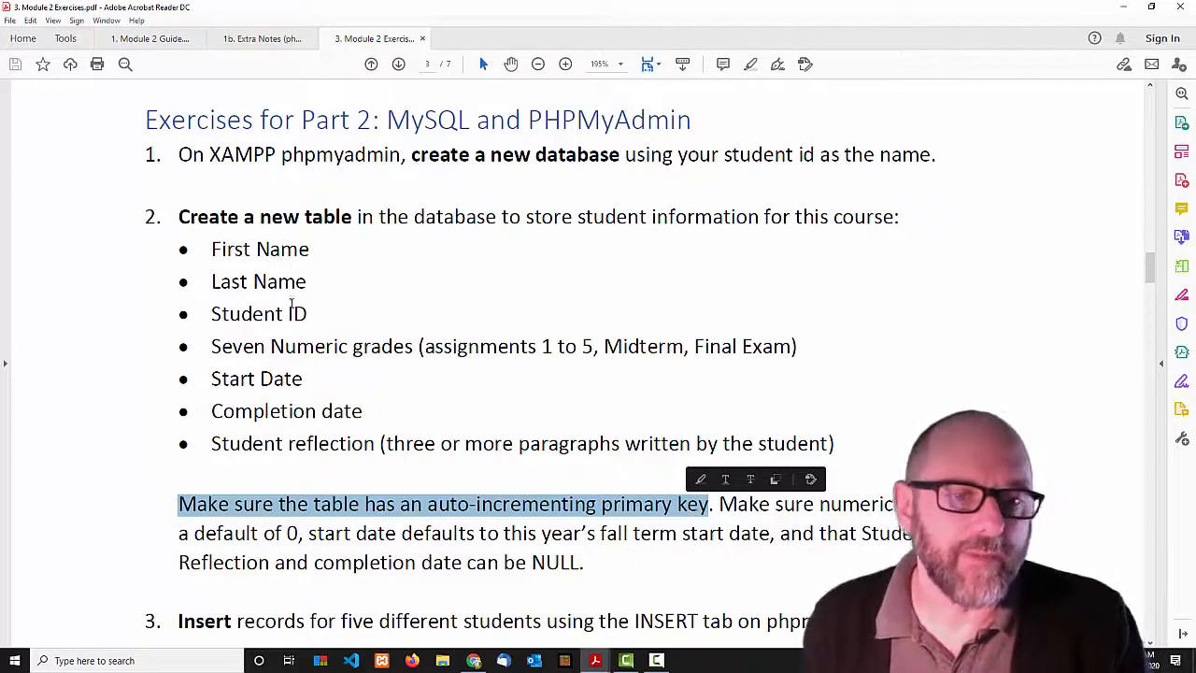
pyautogui.tripleClick(309, 315)
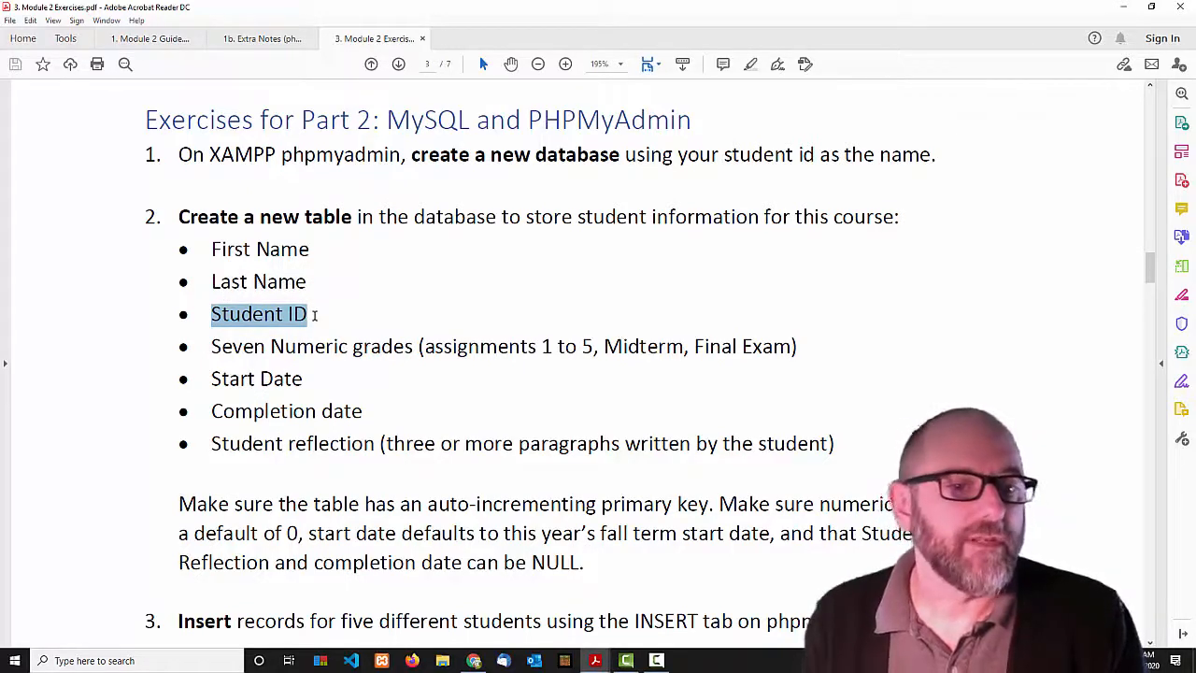
pyautogui.click(312, 315)
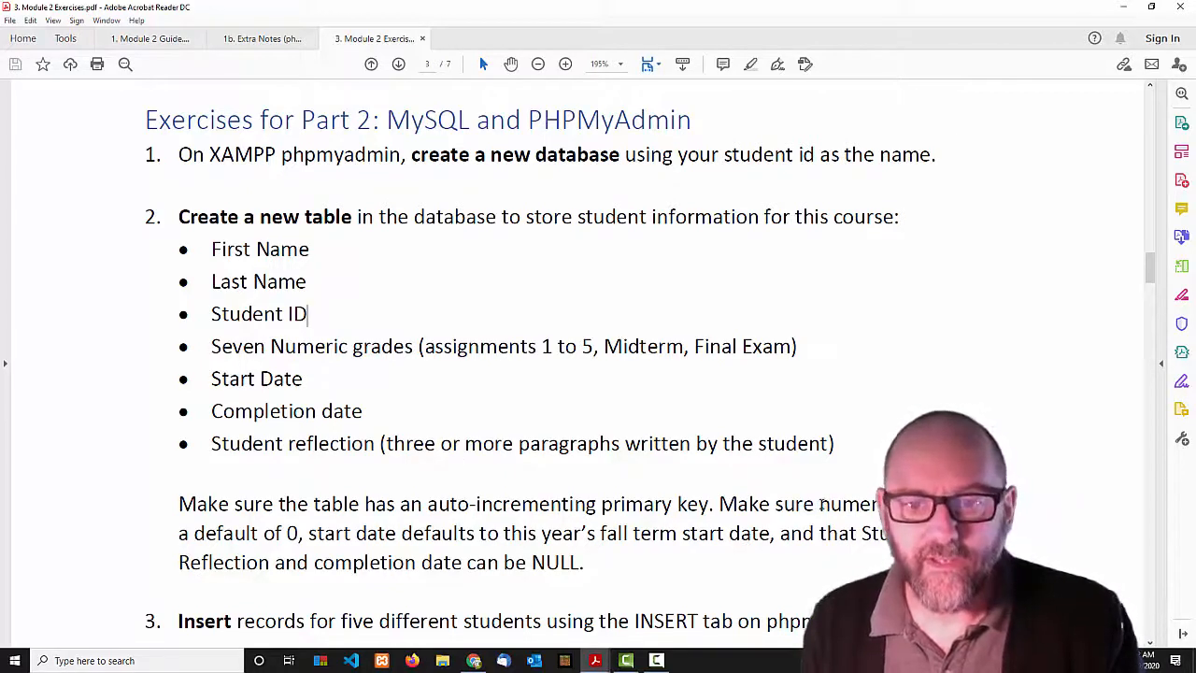
pyautogui.moveTo(819, 504); pyautogui.dragTo(876, 505)
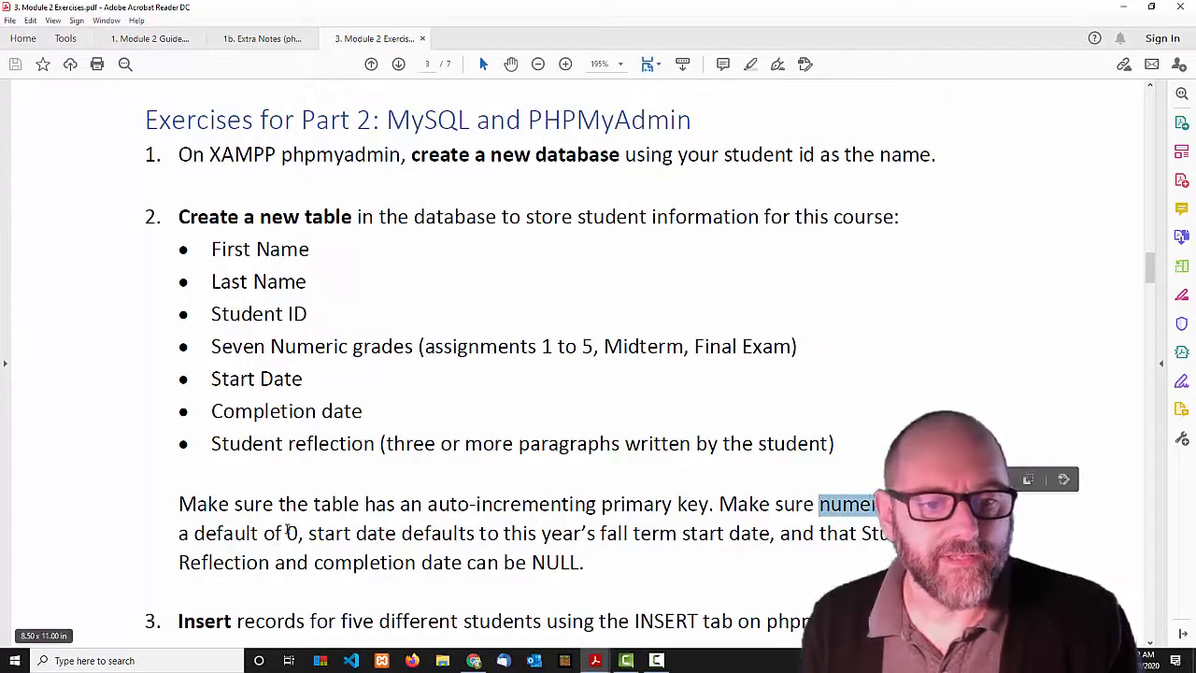
pyautogui.click(319, 534)
pyautogui.moveTo(318, 534); pyautogui.dragTo(768, 531)
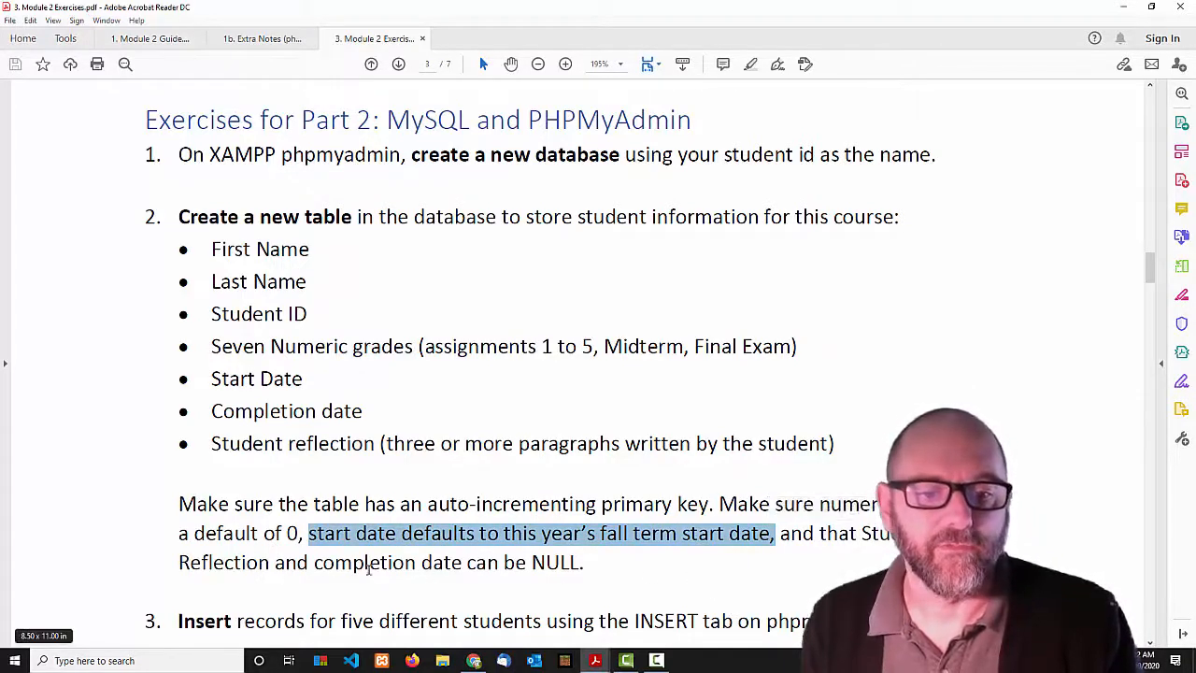
pyautogui.click(323, 337)
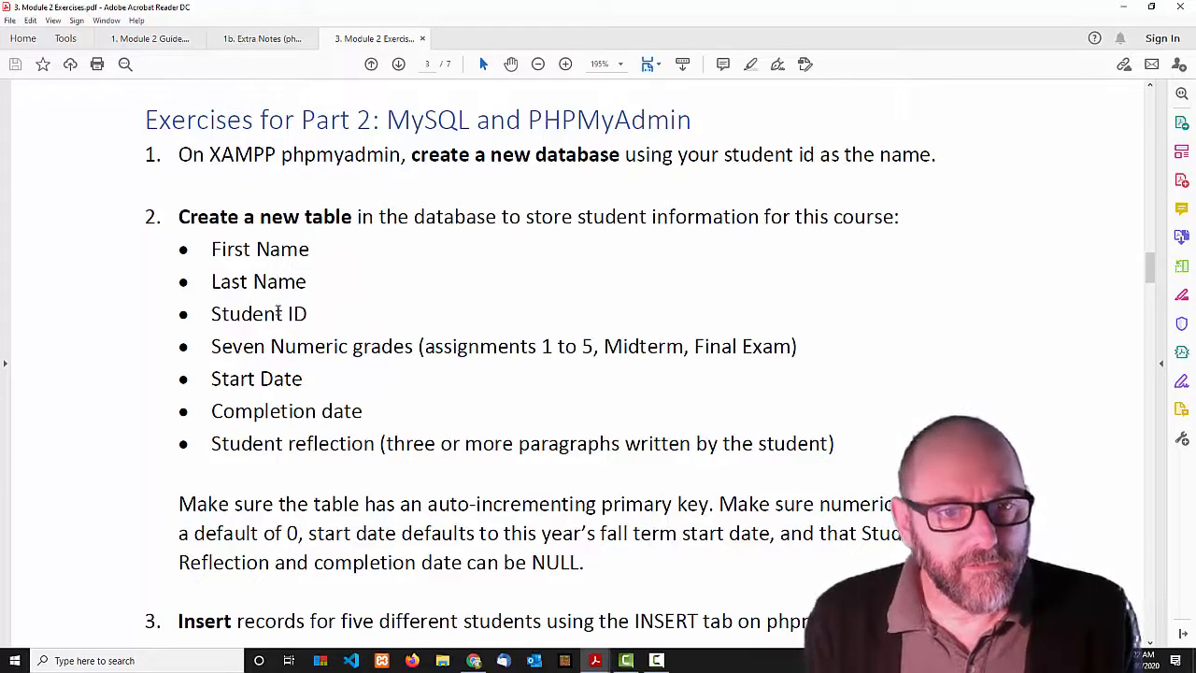
pyautogui.moveTo(212, 345); pyautogui.dragTo(799, 359)
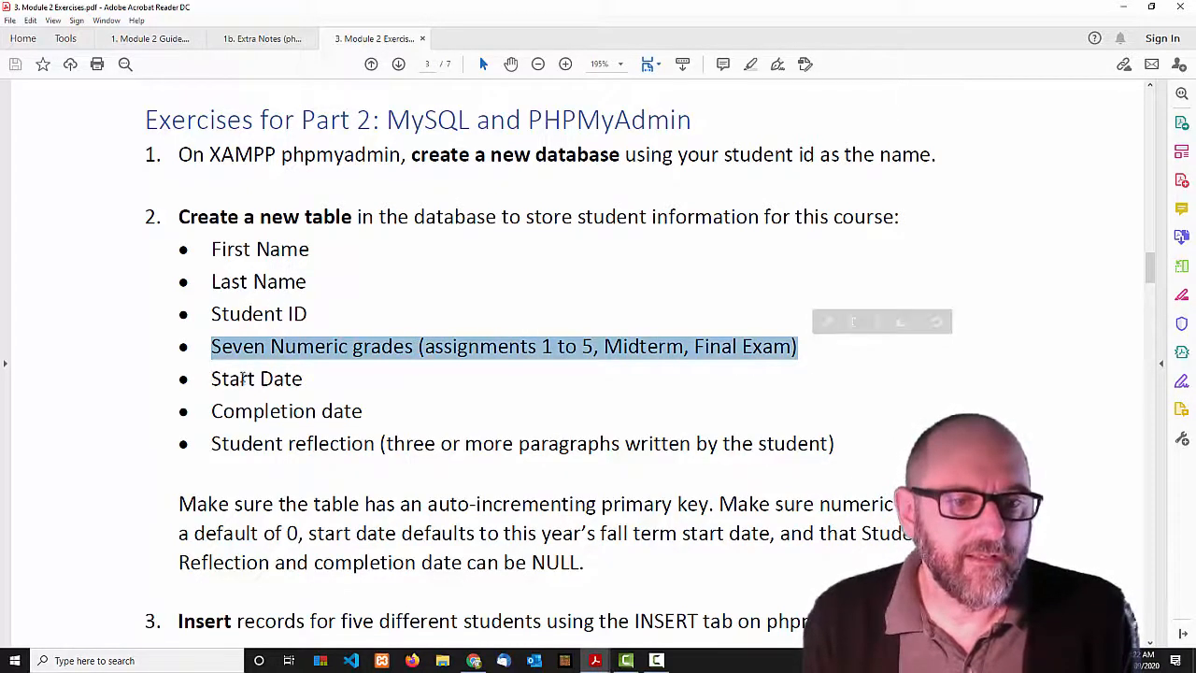
pyautogui.click(247, 408)
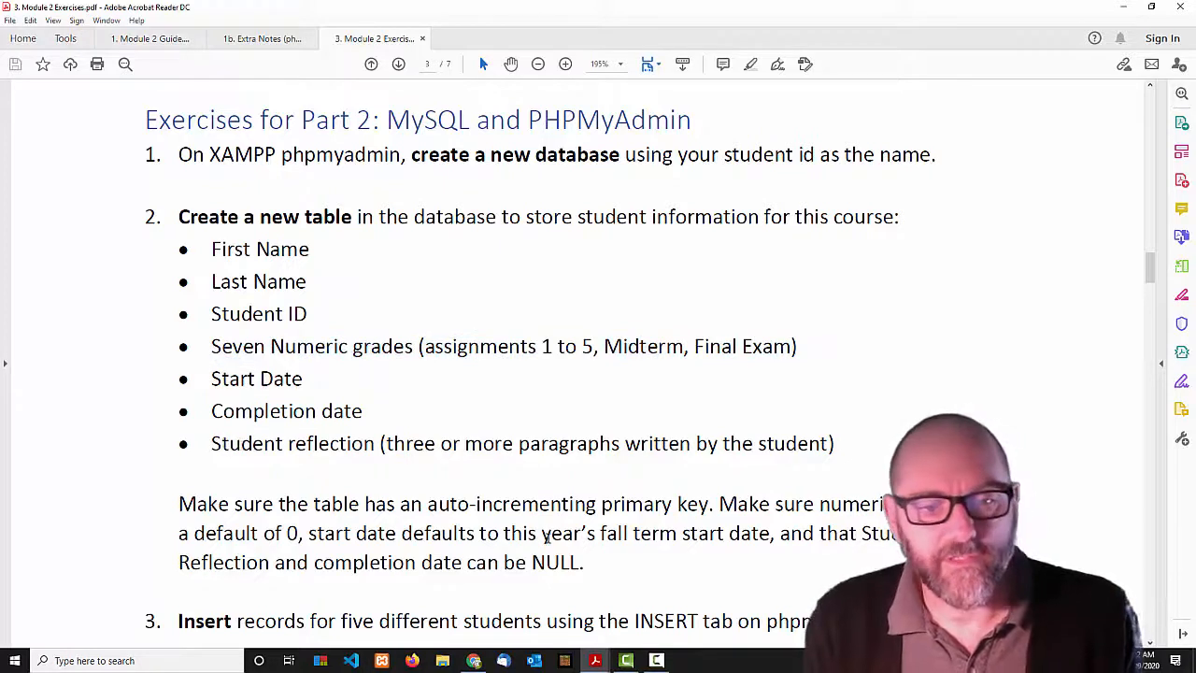
pyautogui.moveTo(472, 663)
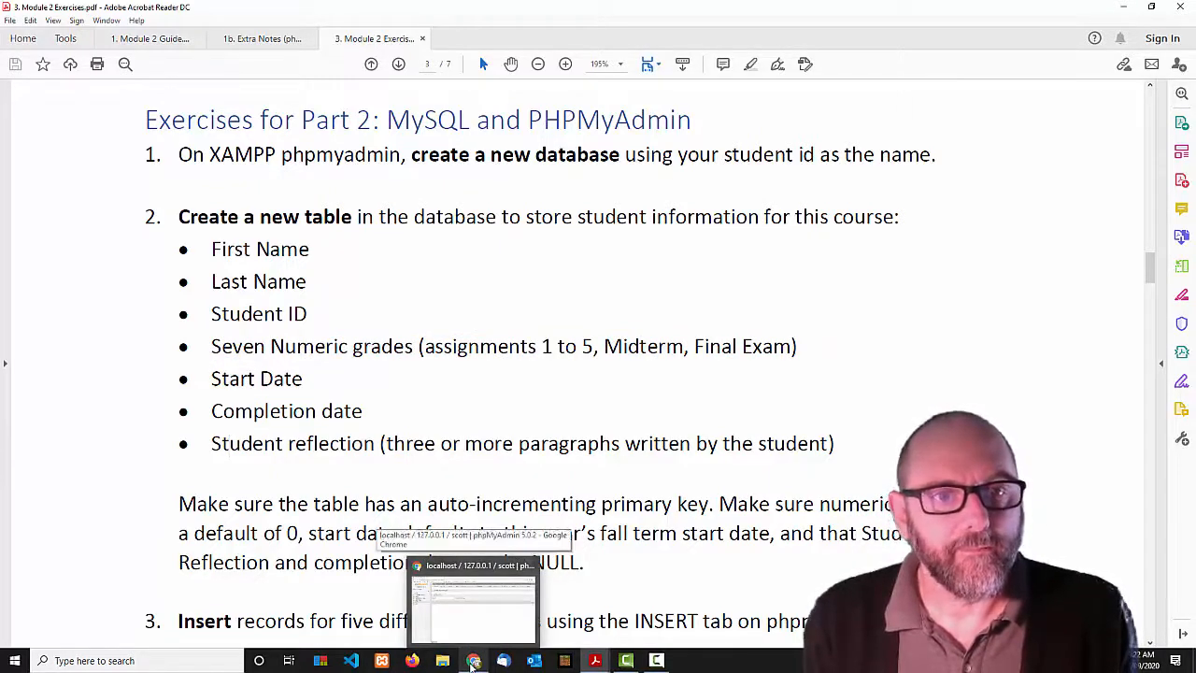
pyautogui.click(474, 662)
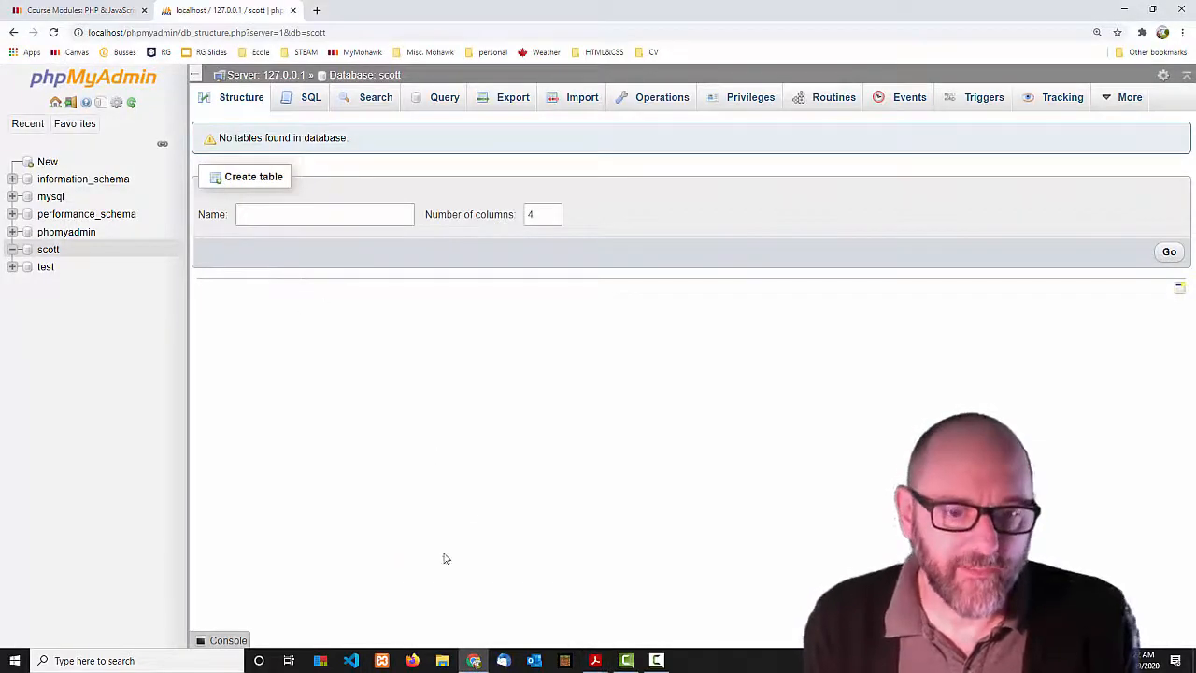
pyautogui.click(474, 662)
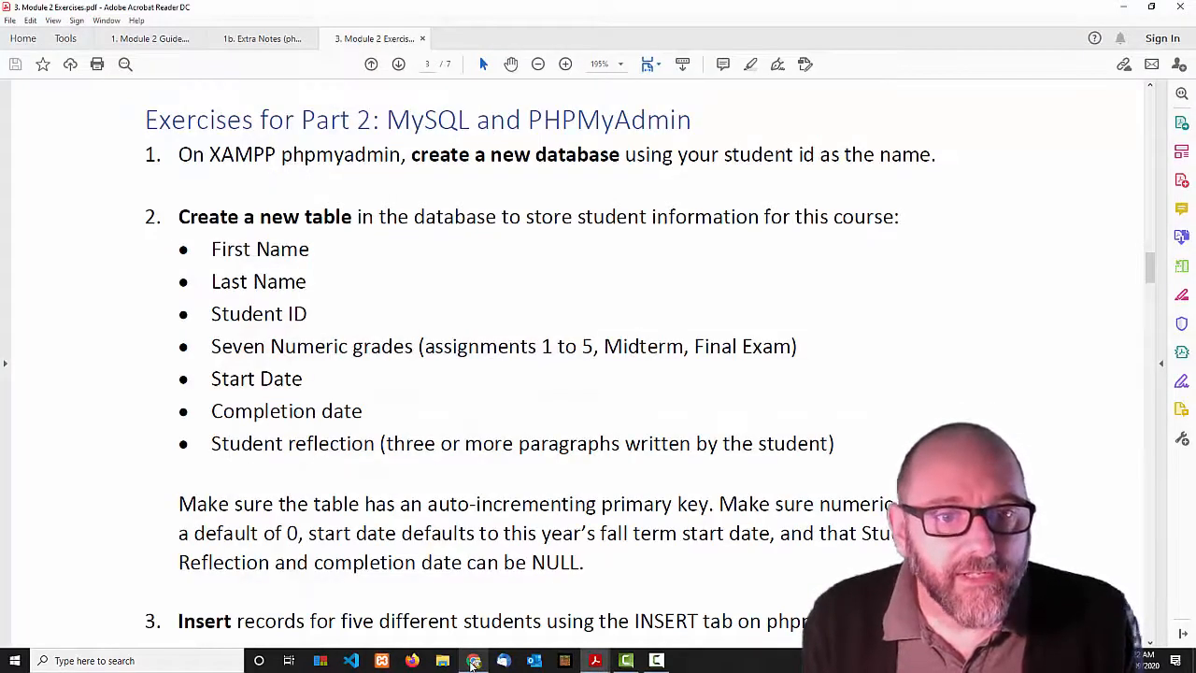
# Enter 'students' as the table name with 13 columns and open its column definition form.
pyautogui.click(474, 662)
pyautogui.click(339, 214)
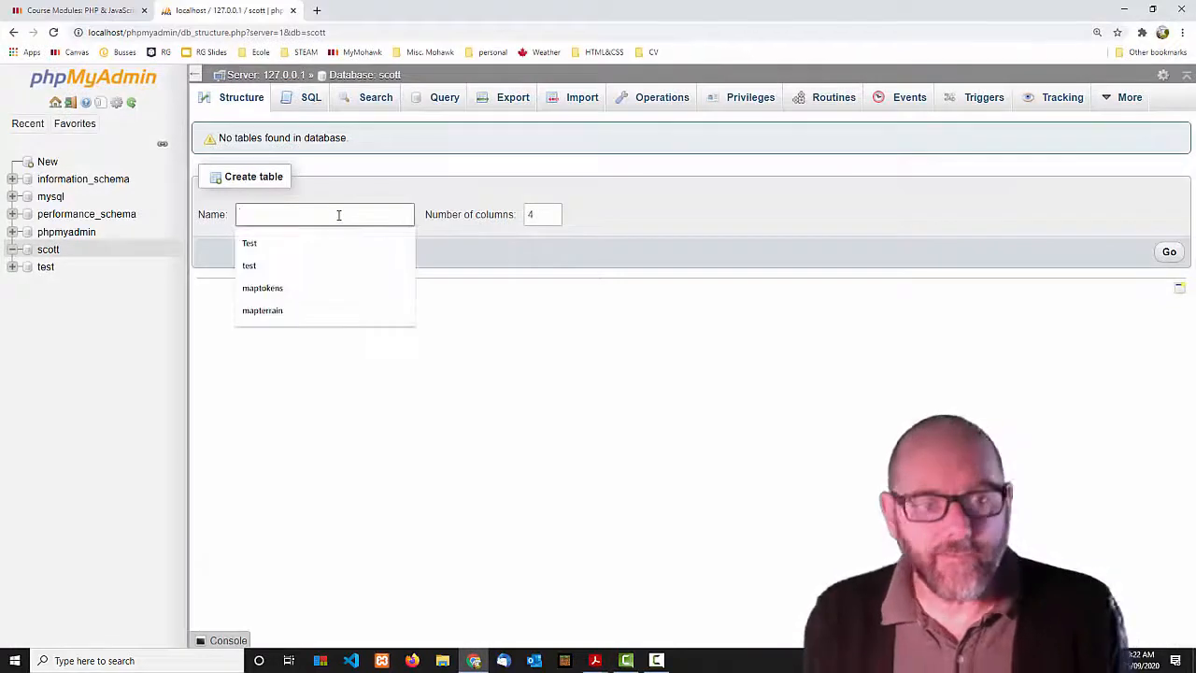
pyautogui.write('stud')
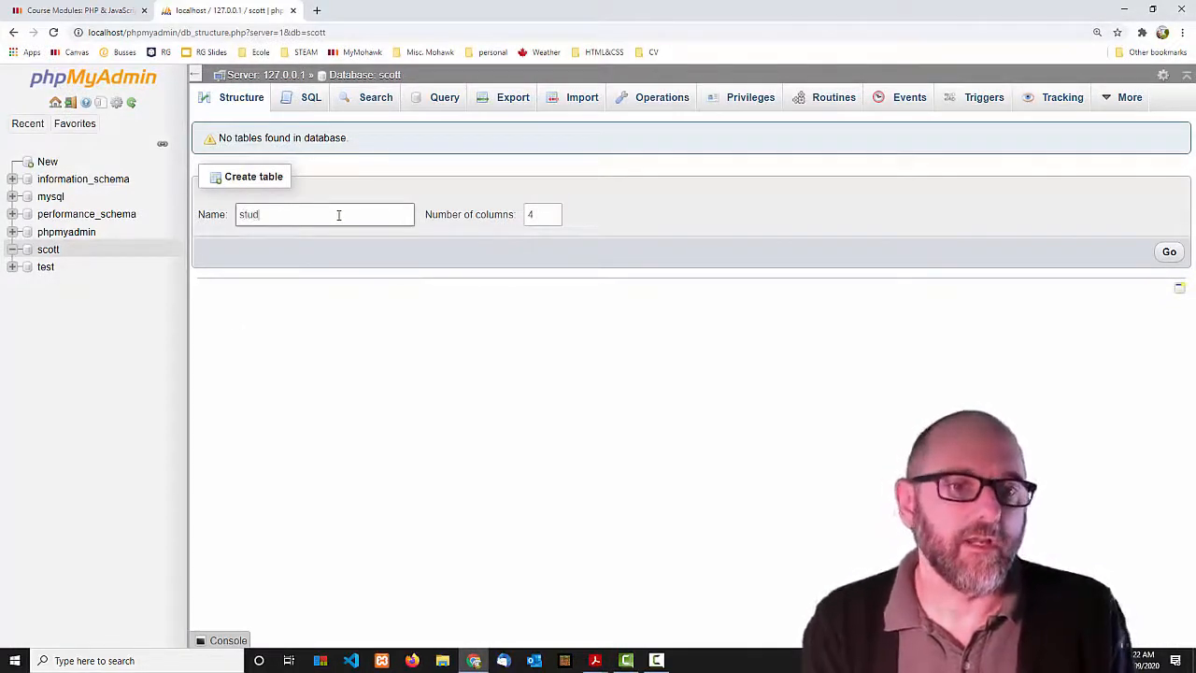
pyautogui.write('ents')
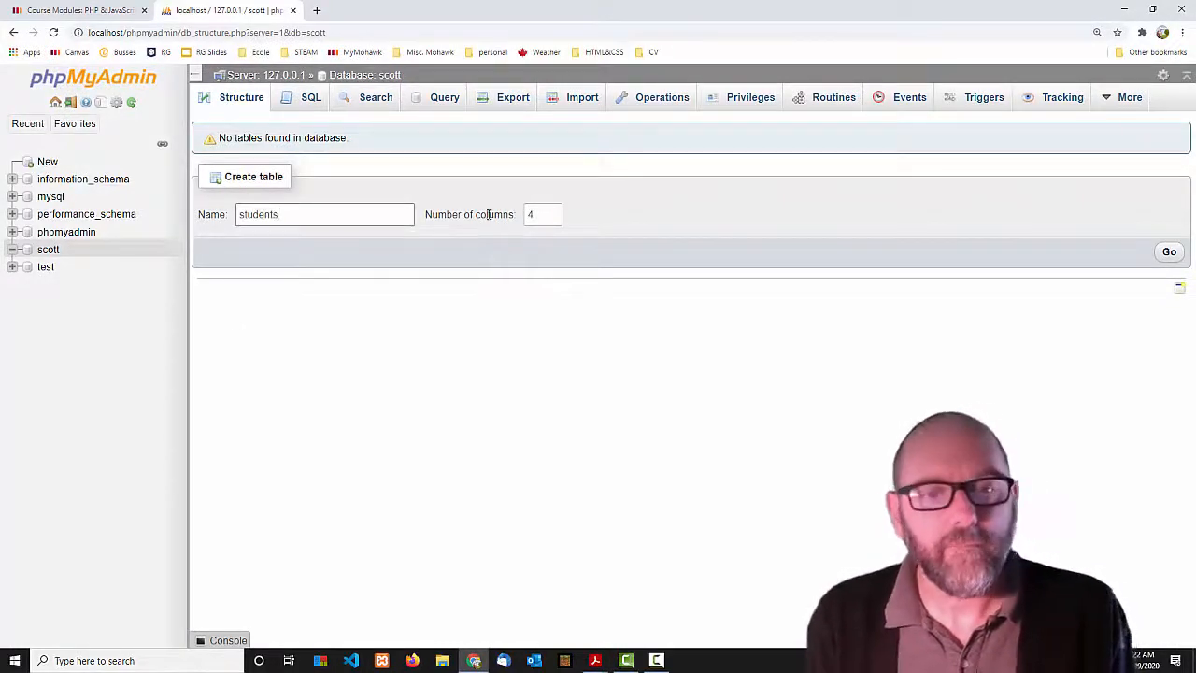
pyautogui.doubleClick(523, 216)
pyautogui.write('13')
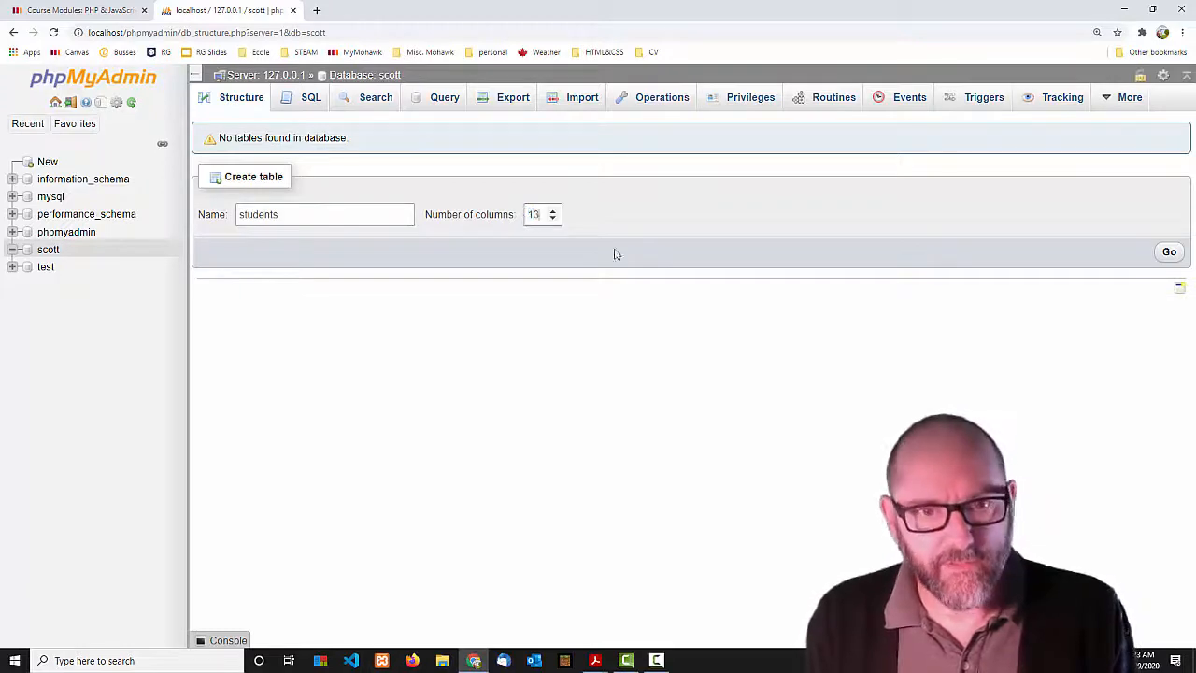
pyautogui.click(1169, 254)
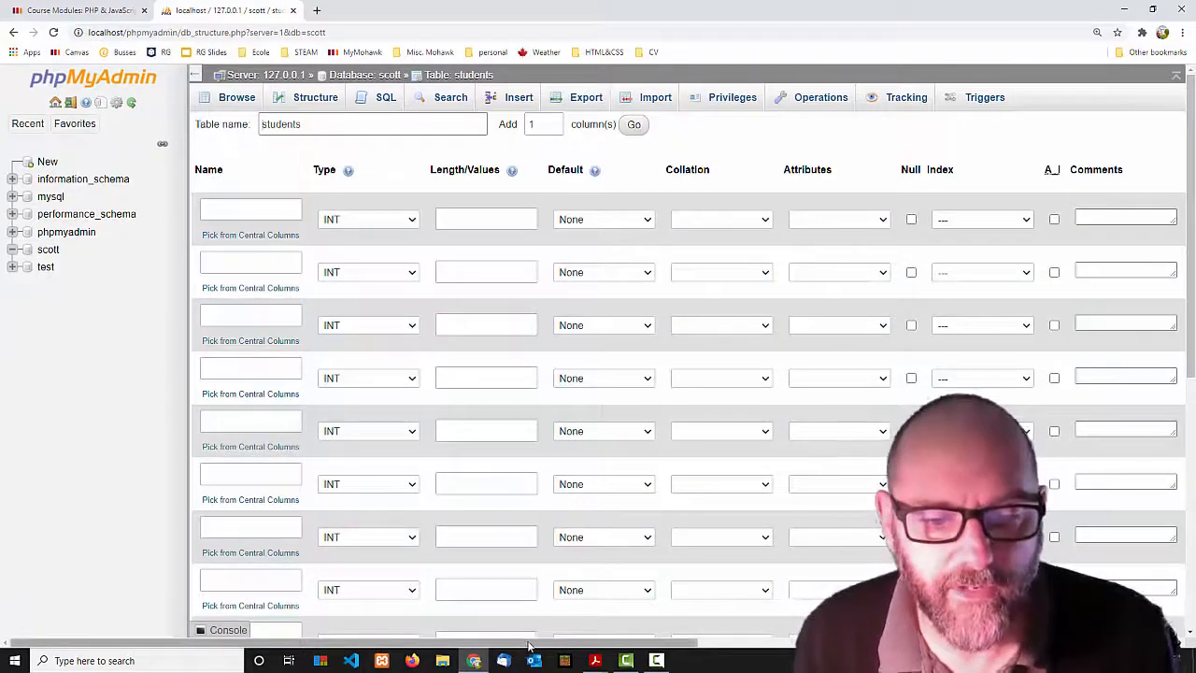
# Check the exercises PDF, then begin typing StudentID as the first column's name.
pyautogui.moveTo(531, 645); pyautogui.dragTo(420, 580)
pyautogui.click(229, 207)
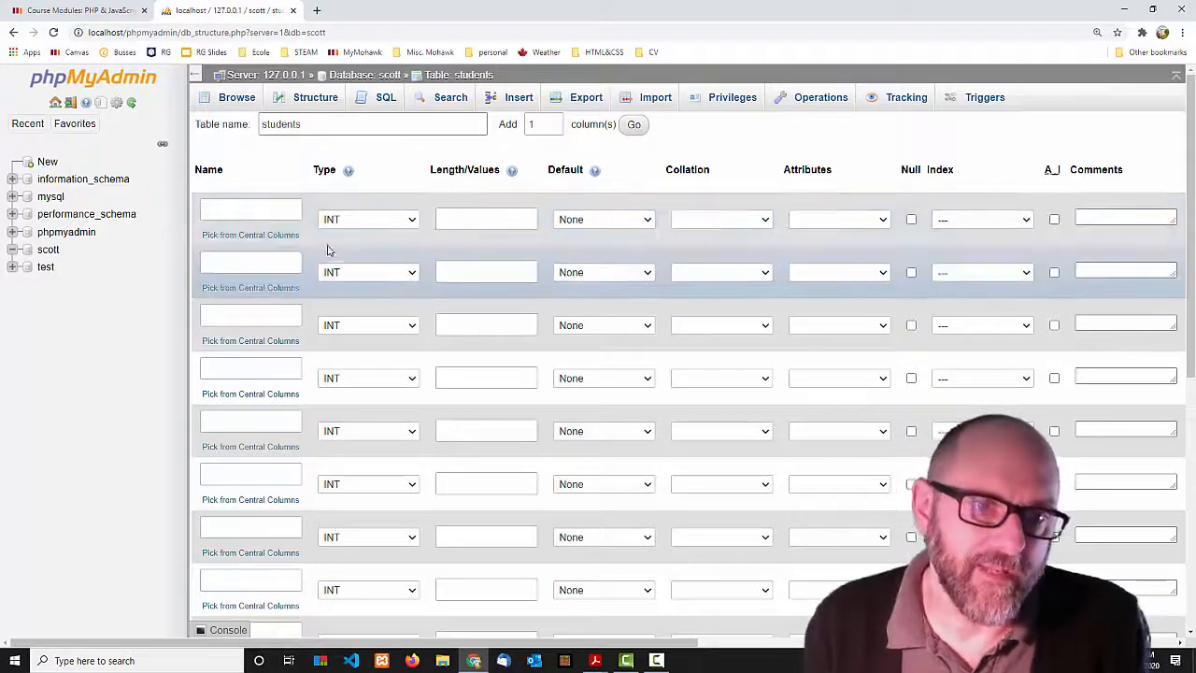
pyautogui.click(259, 206)
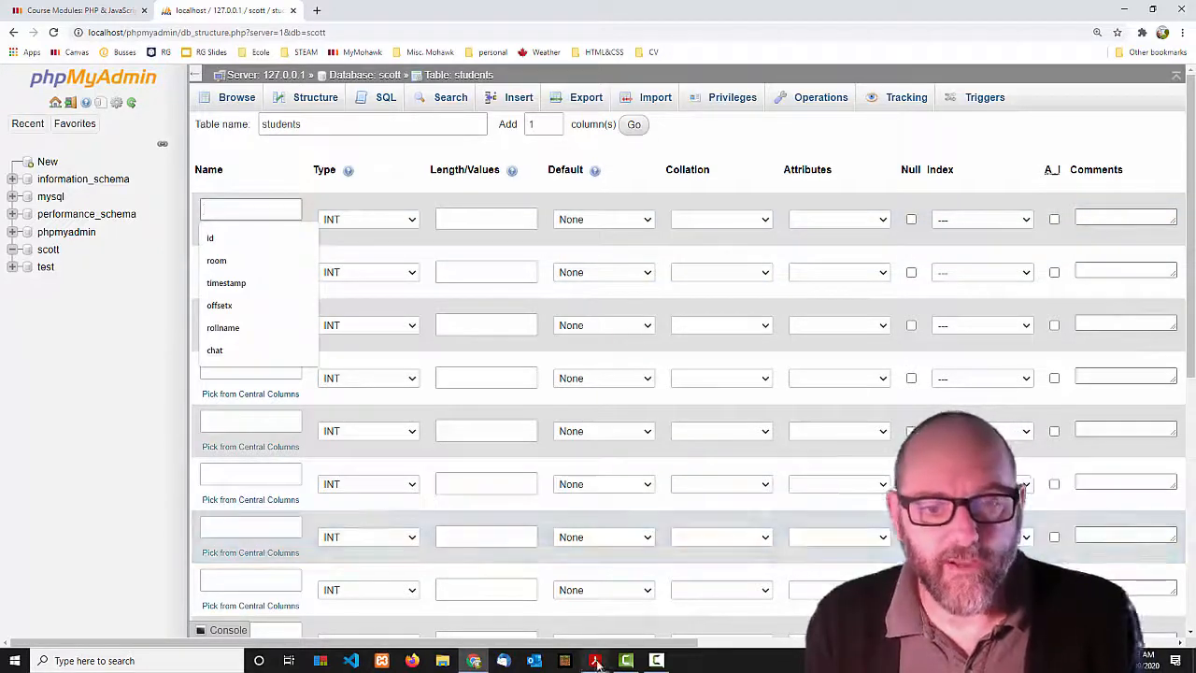
pyautogui.click(595, 660)
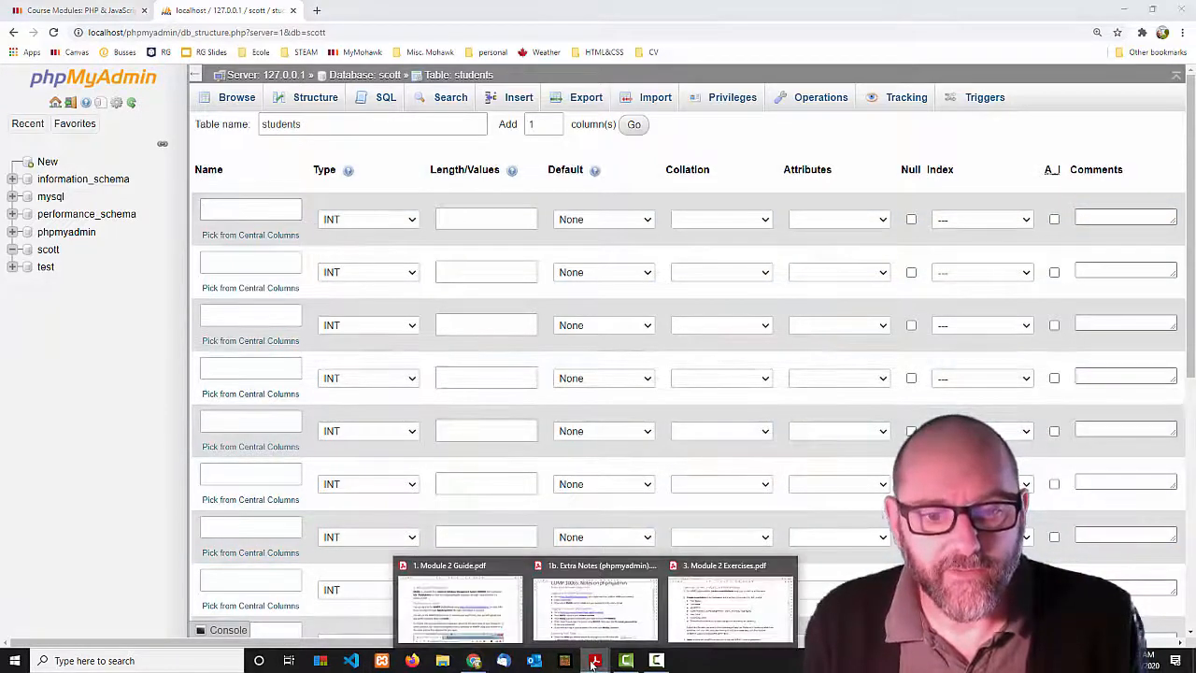
pyautogui.click(712, 612)
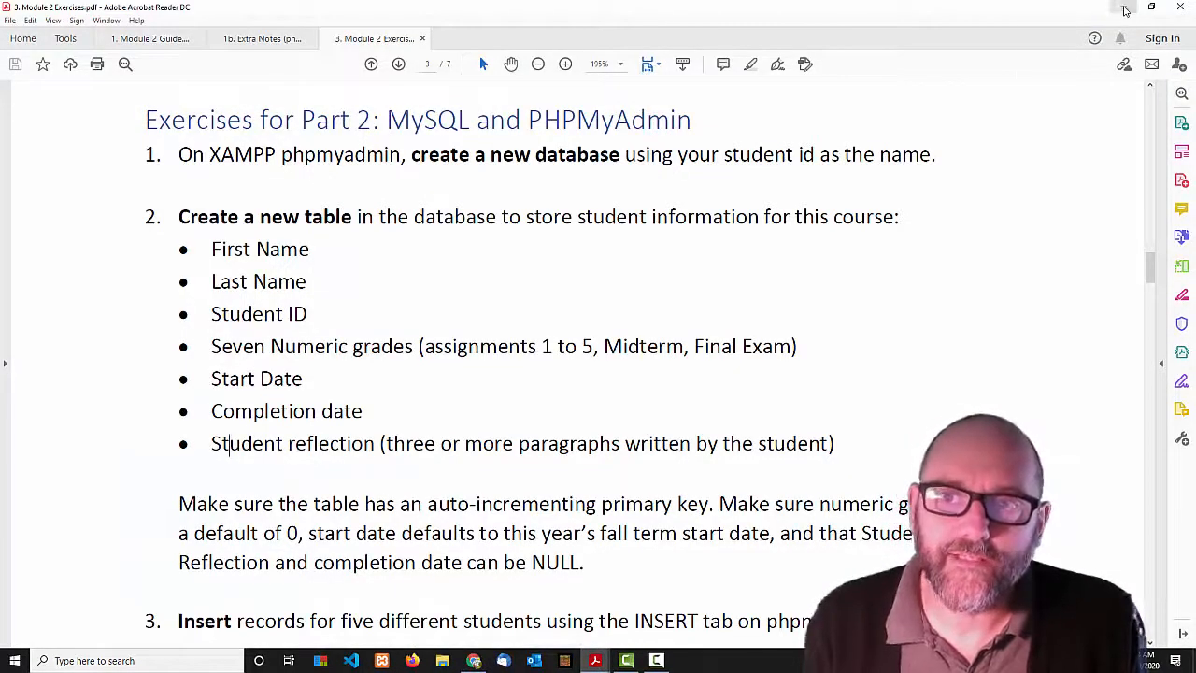
pyautogui.hotkey('alt', 'Tab')
pyautogui.click(252, 213)
pyautogui.write('Stuid')
pyautogui.write('de')
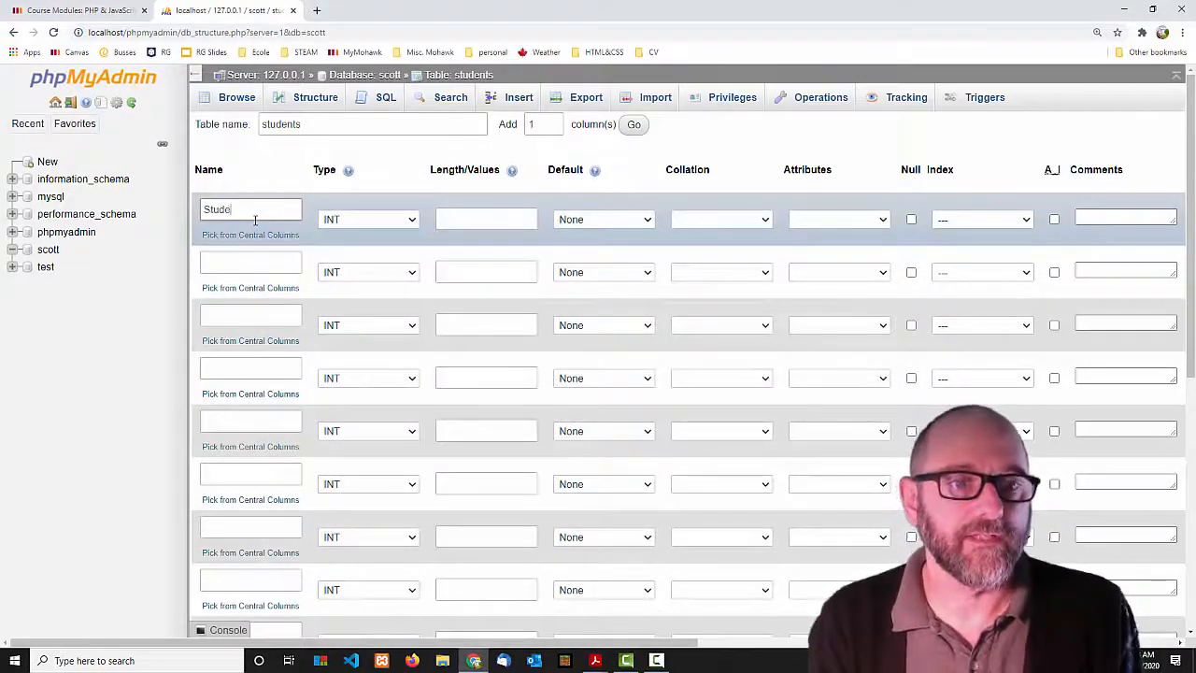
pyautogui.write('ntID')
# Make StudentID an INT column with PRIMARY index and A_I auto-increment enabled.
pyautogui.doubleClick(284, 212)
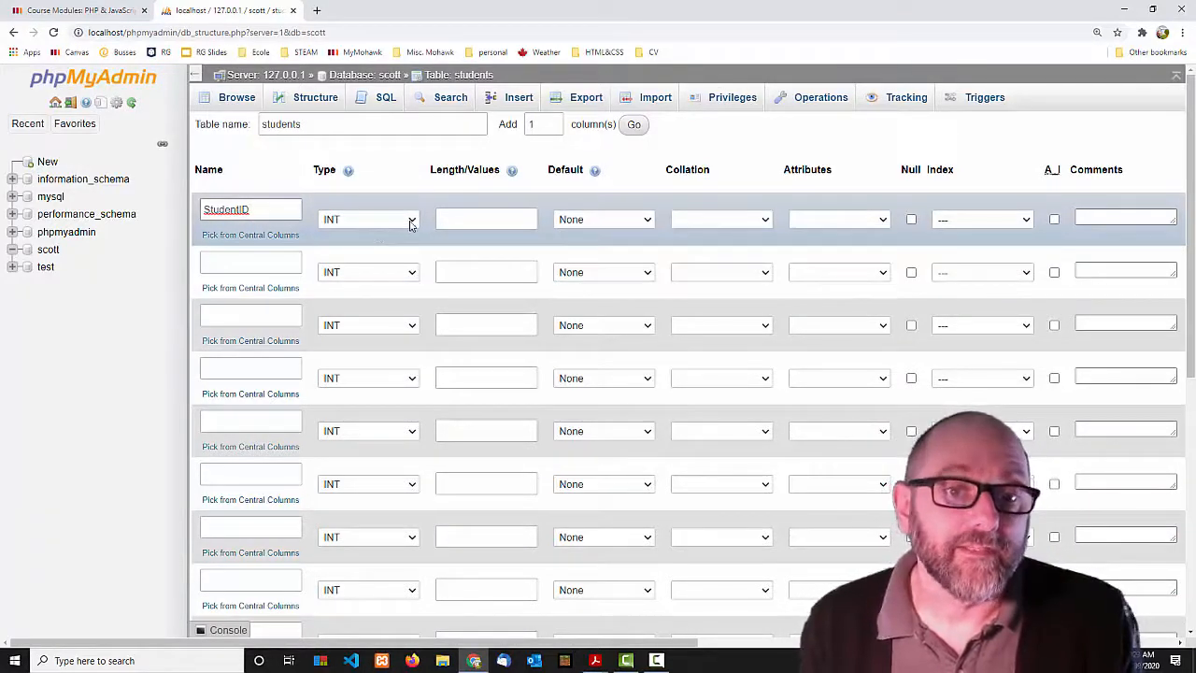
pyautogui.click(411, 223)
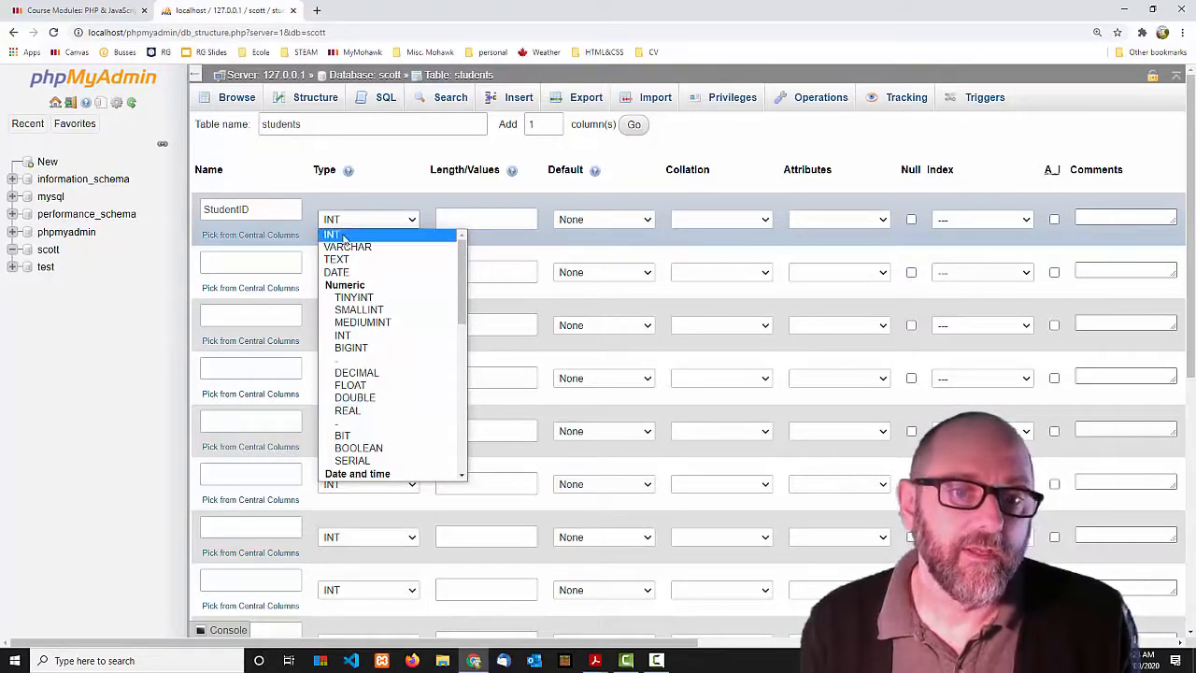
pyautogui.click(344, 234)
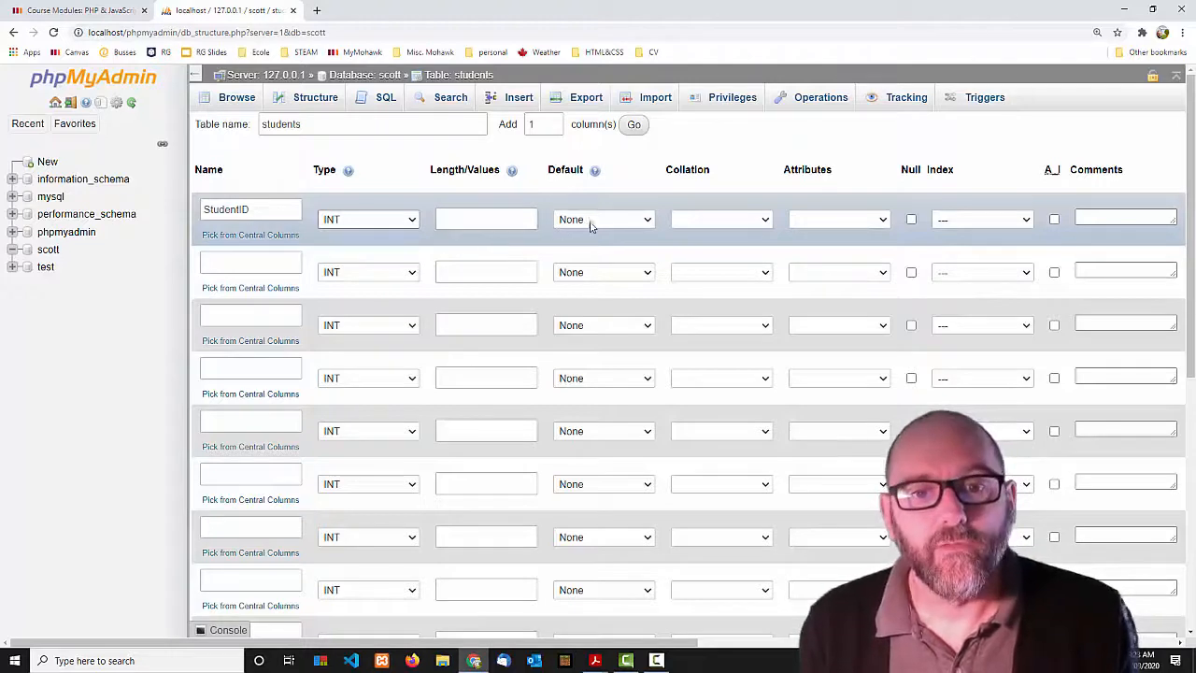
pyautogui.moveTo(636, 648); pyautogui.dragTo(1008, 642)
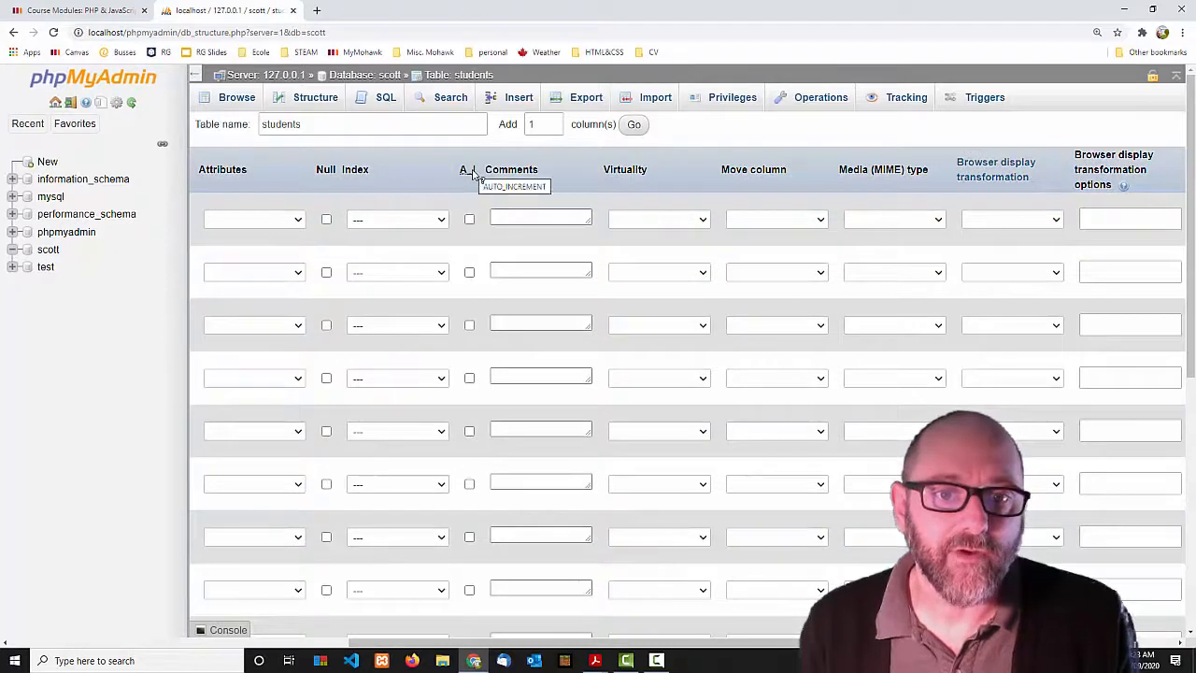
pyautogui.click(469, 220)
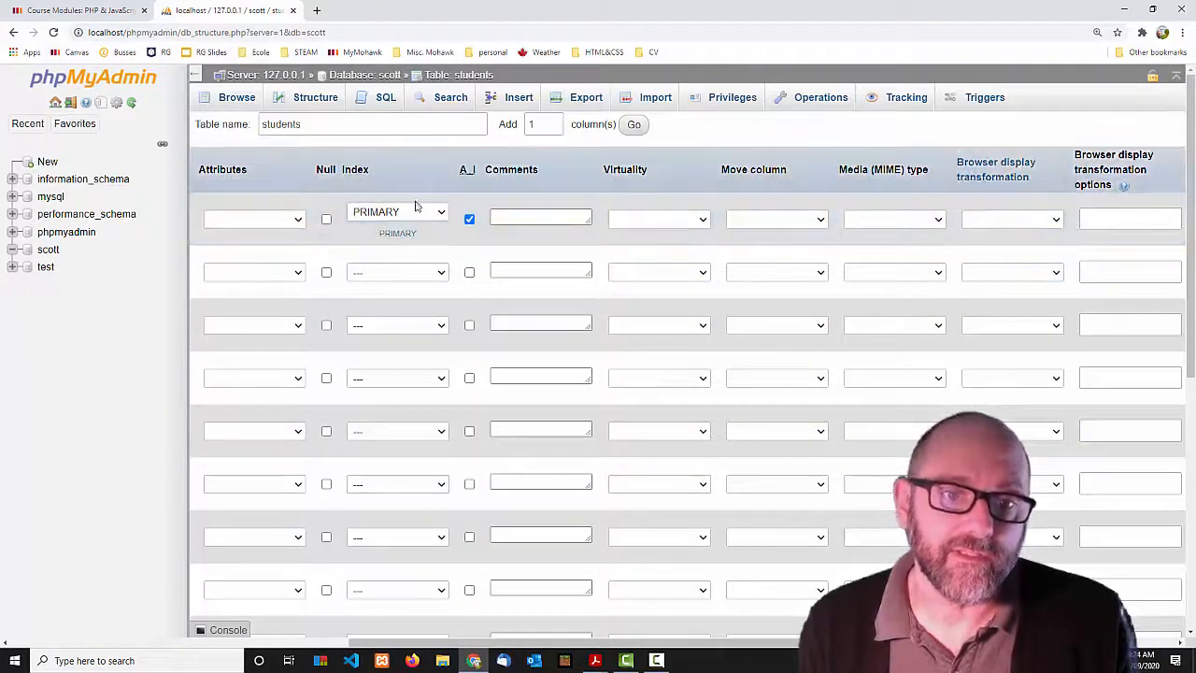
pyautogui.click(441, 213)
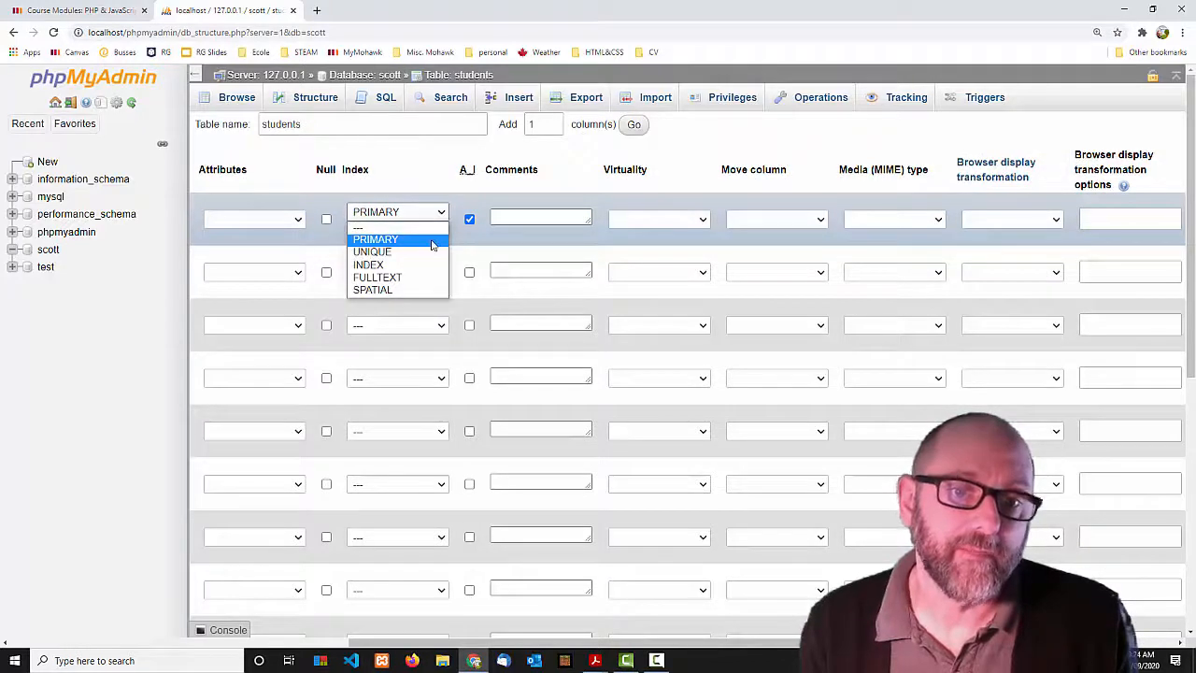
pyautogui.click(432, 241)
pyautogui.moveTo(738, 642); pyautogui.dragTo(425, 661)
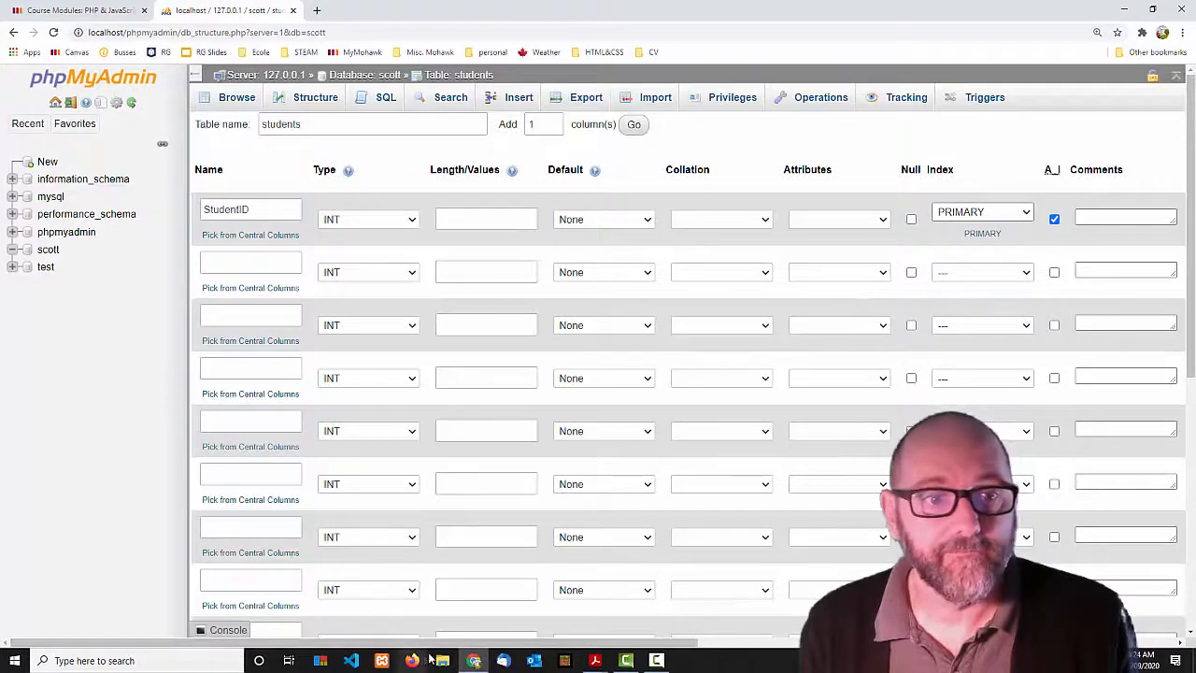
pyautogui.click(262, 262)
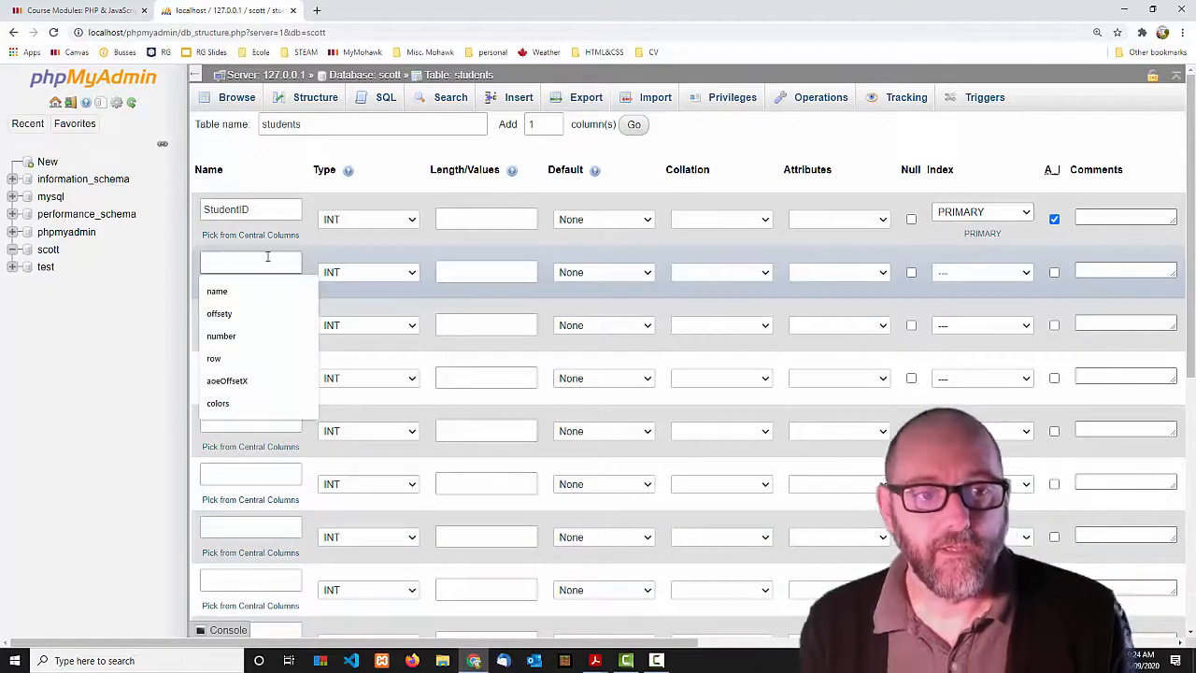
# Add a FirstName column of type VARCHAR with length 40.
pyautogui.write('FirstName')
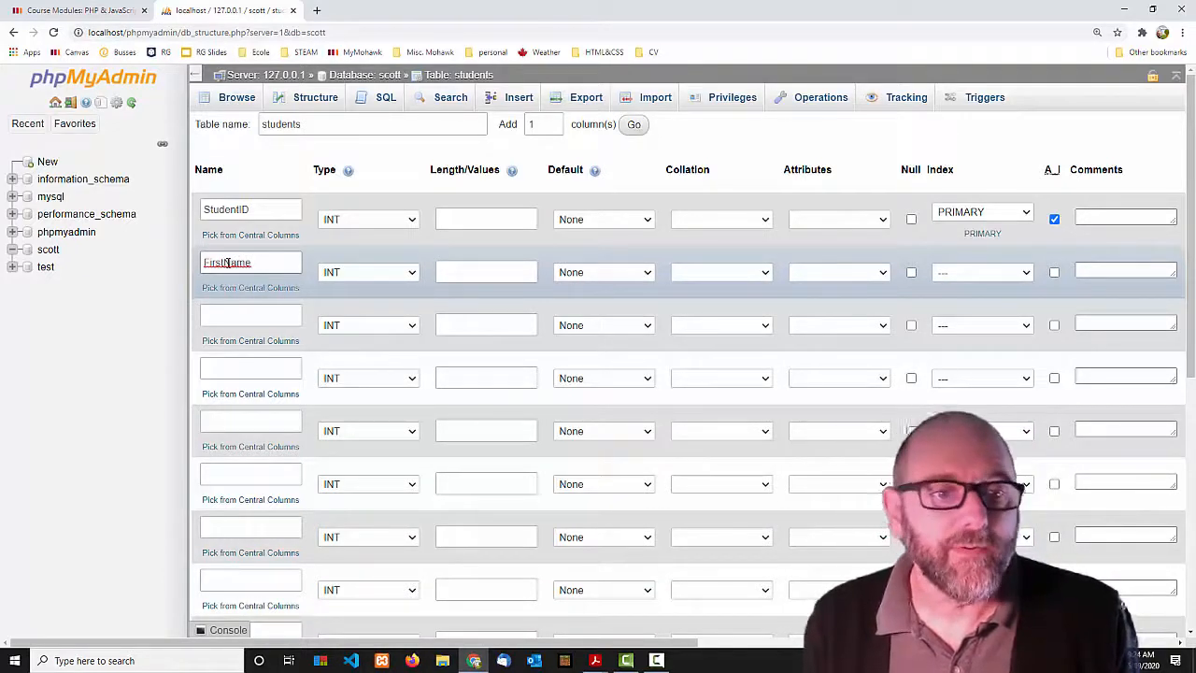
pyautogui.click(413, 274)
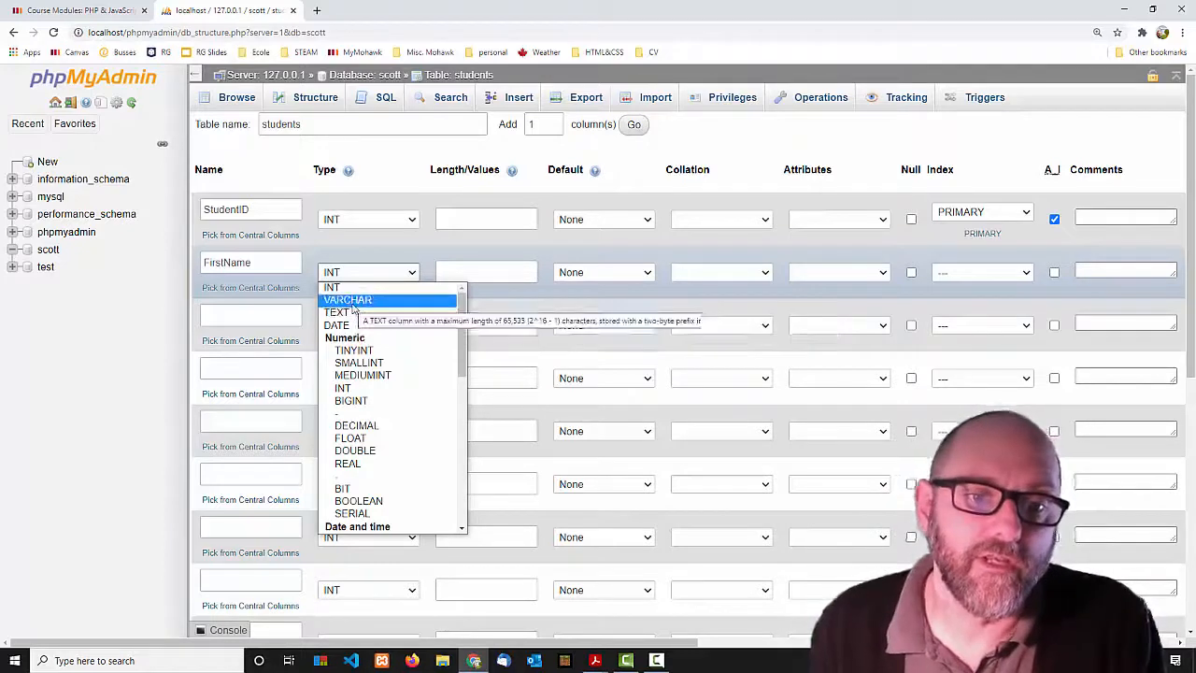
pyautogui.click(353, 301)
pyautogui.click(470, 271)
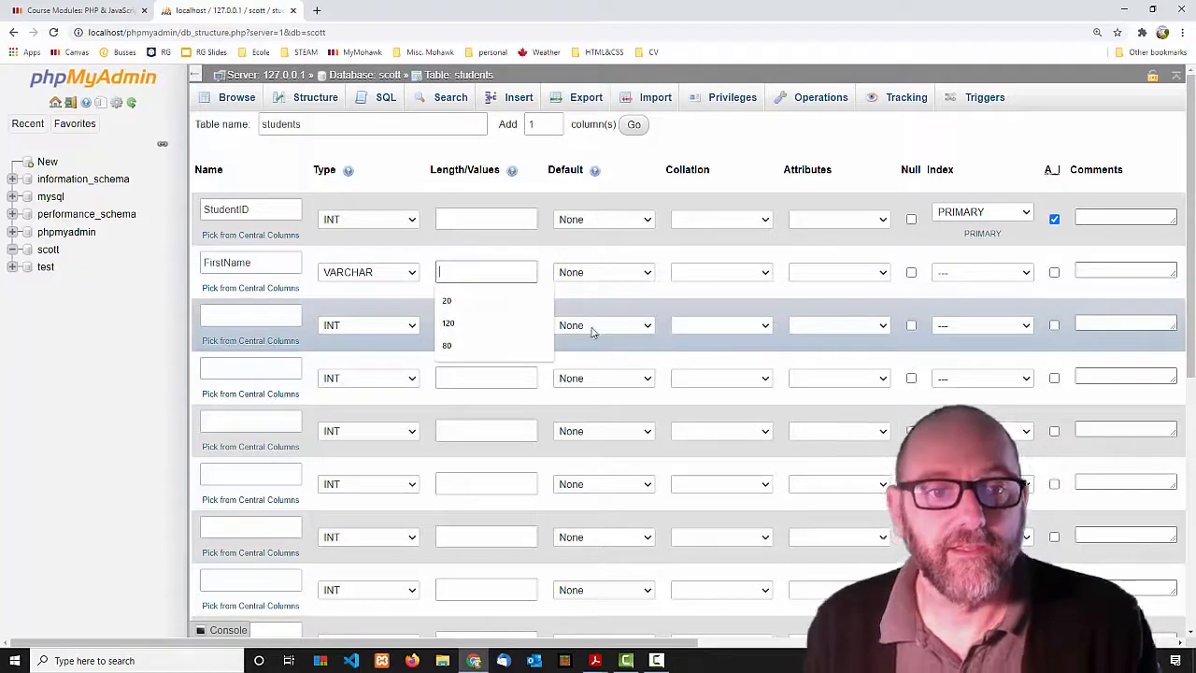
pyautogui.write('40')
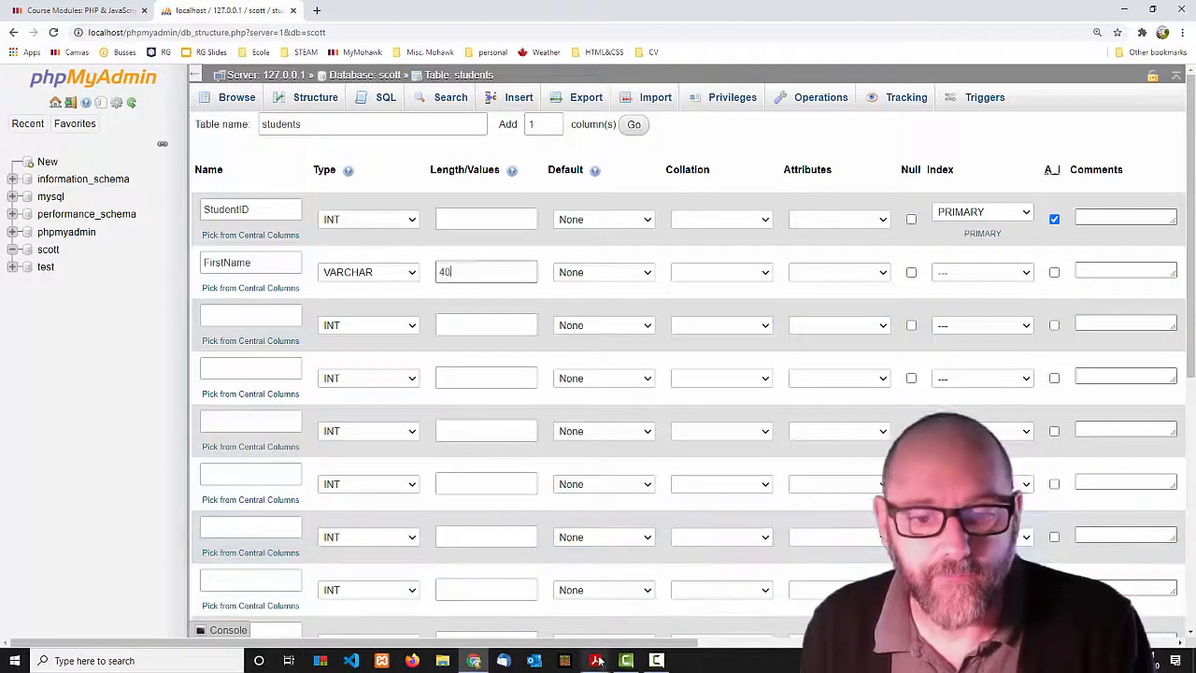
pyautogui.moveTo(596, 660)
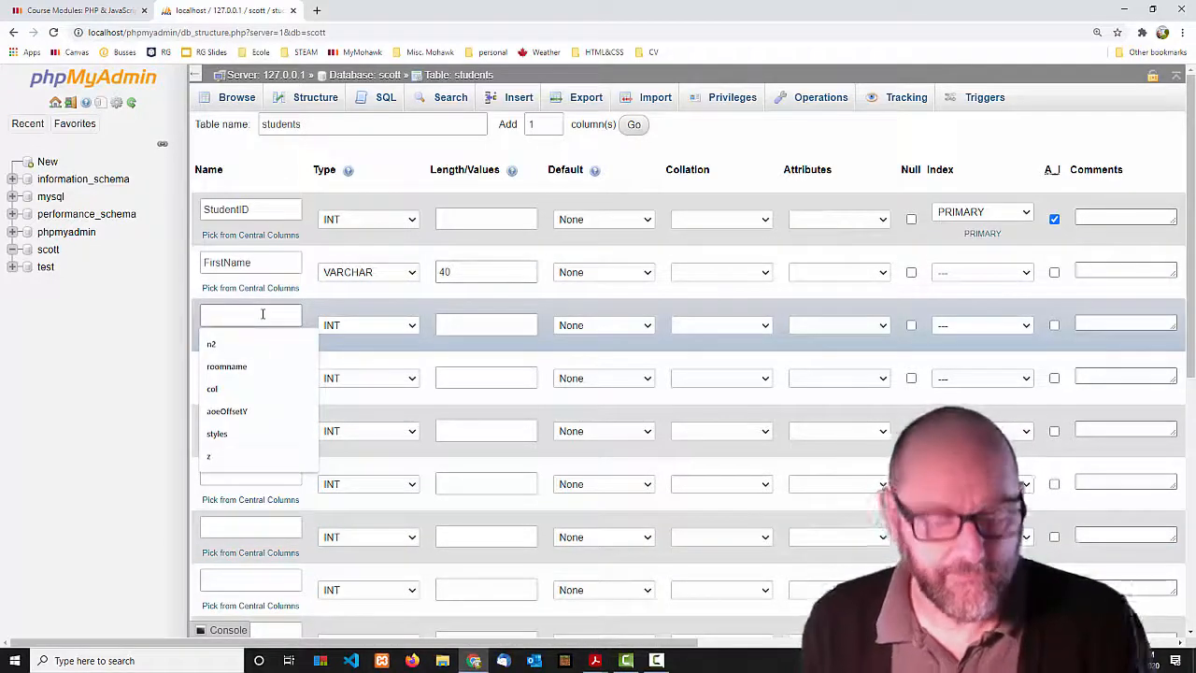
# Add a LastName VARCHAR column, then change both name lengths to 80.
pyautogui.write('LastName')
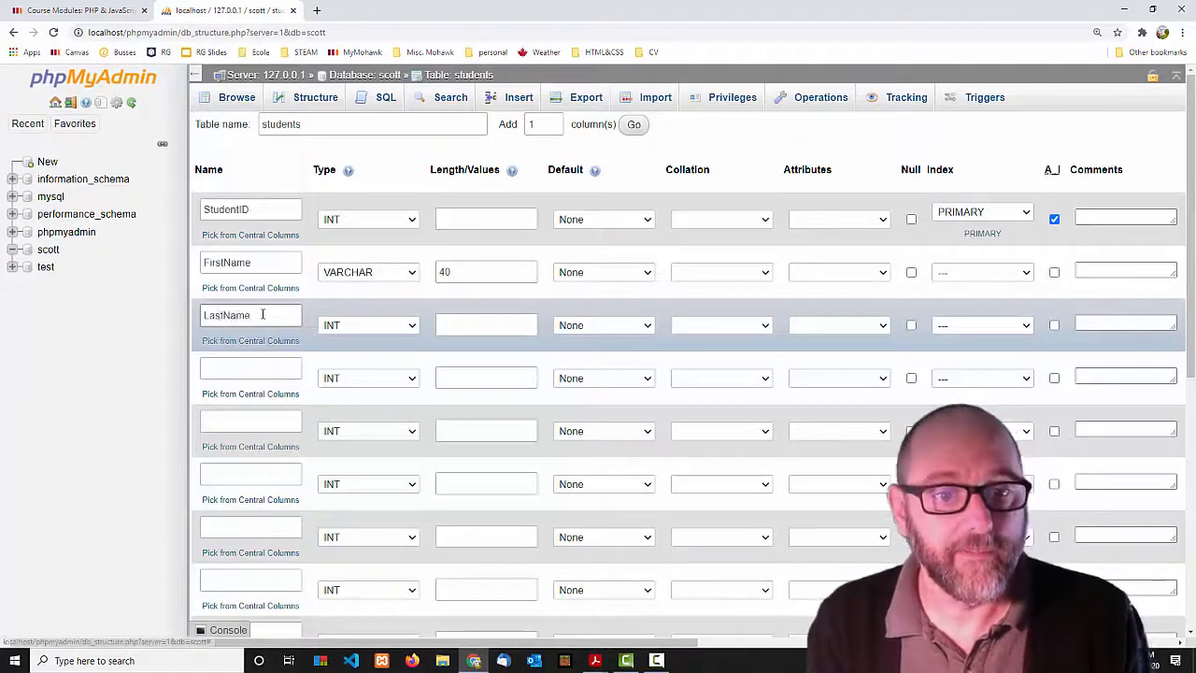
pyautogui.click(339, 326)
pyautogui.click(343, 352)
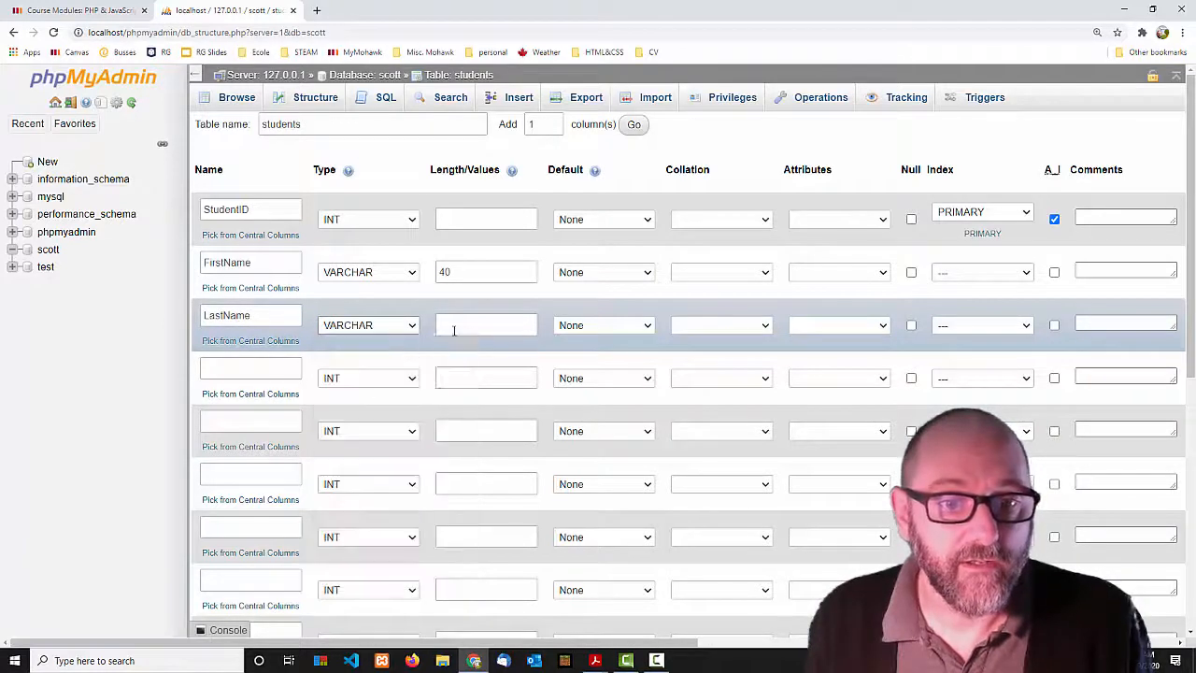
pyautogui.click(454, 328)
pyautogui.write('40')
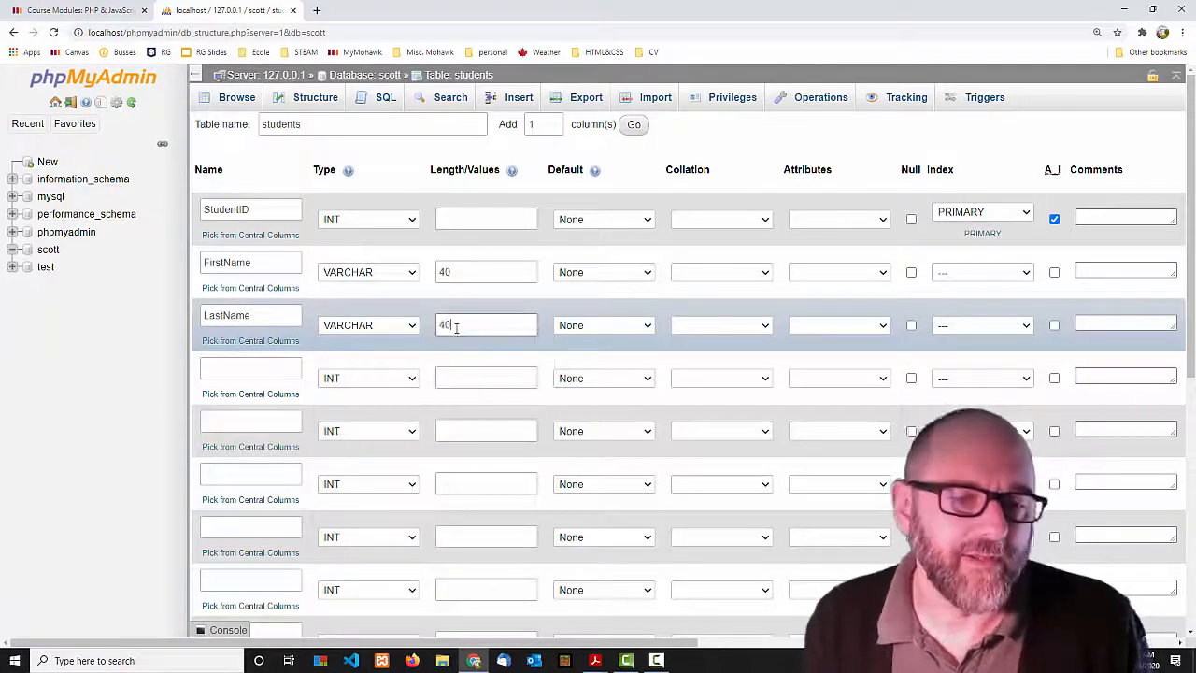
pyautogui.moveTo(457, 327); pyautogui.dragTo(425, 325)
pyautogui.write('80')
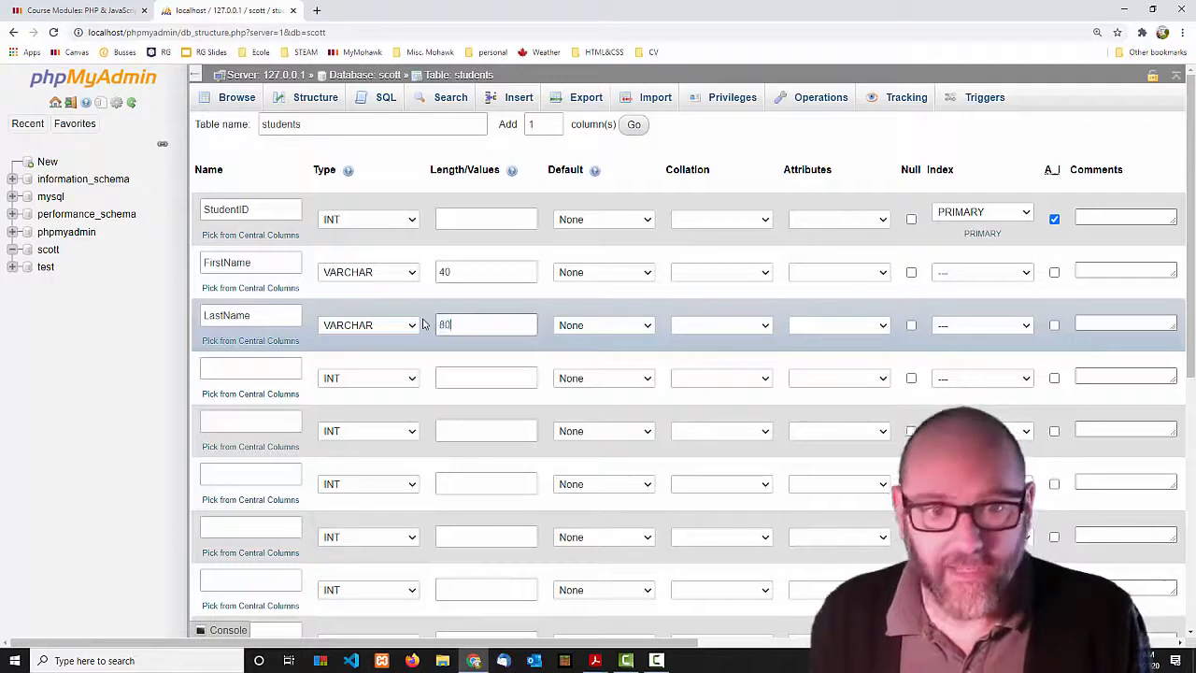
pyautogui.moveTo(472, 271); pyautogui.dragTo(387, 275)
pyautogui.write('80')
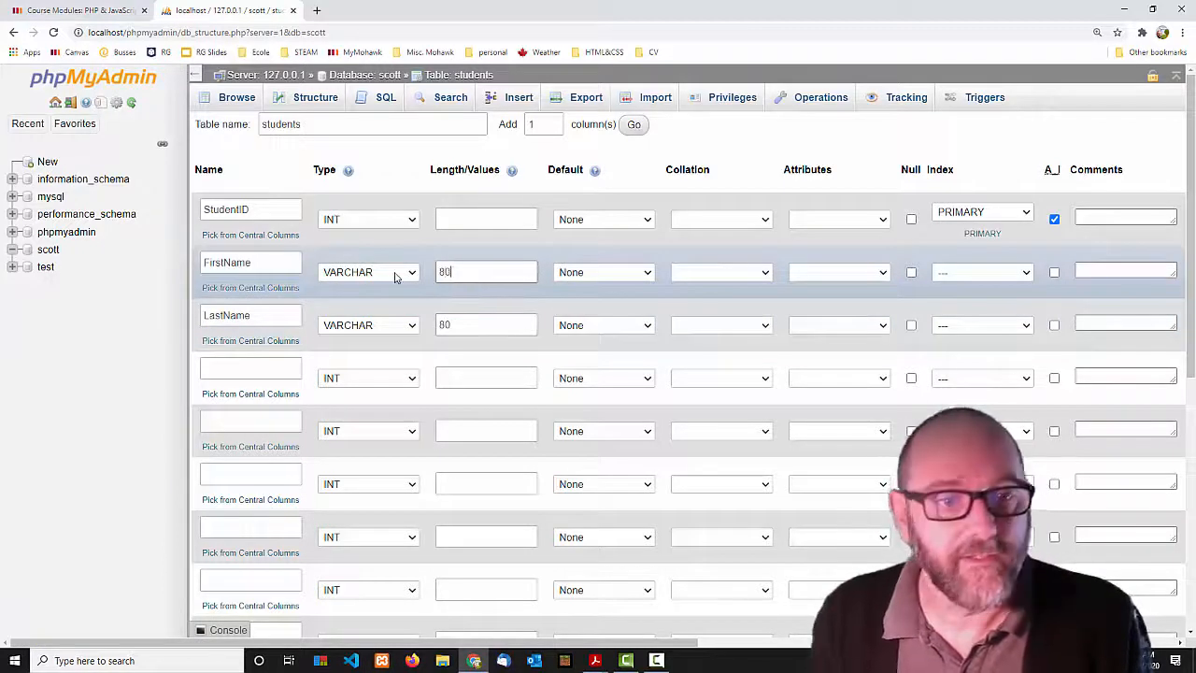
pyautogui.click(226, 370)
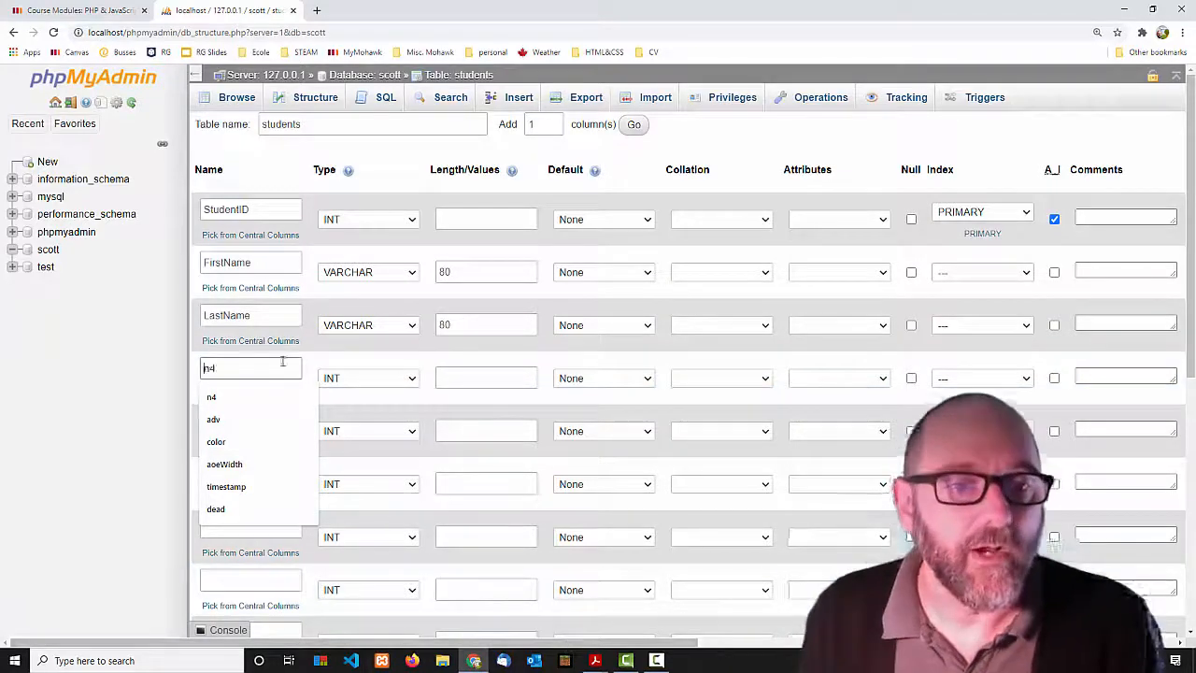
pyautogui.click(594, 661)
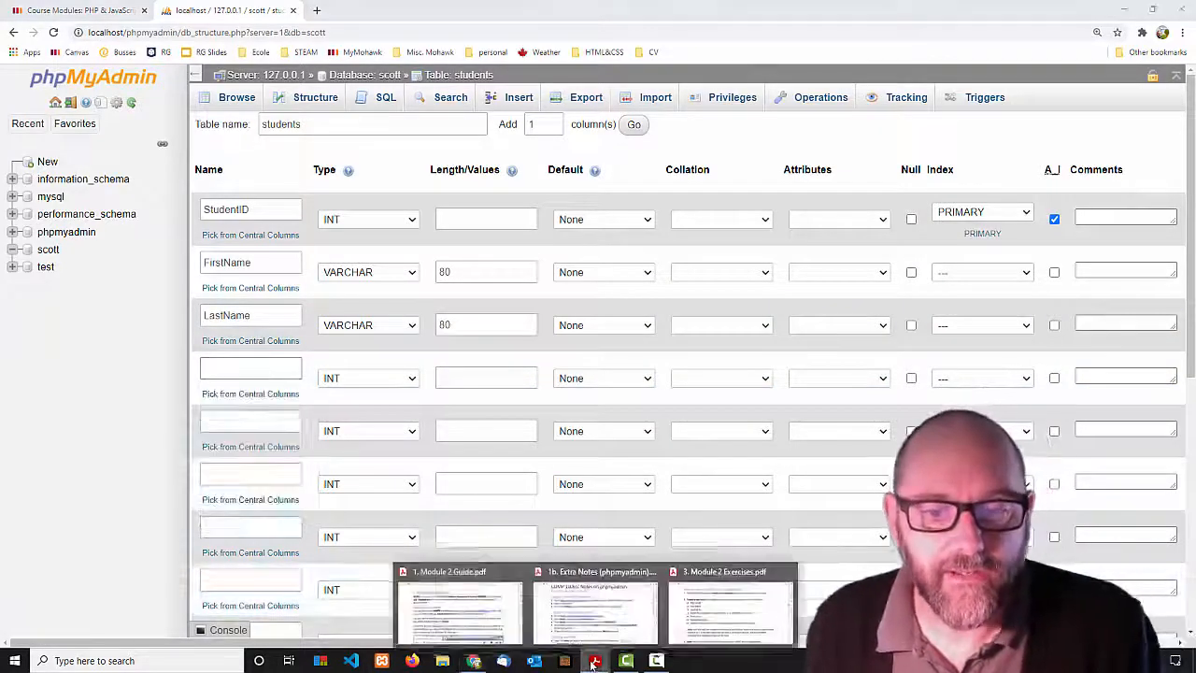
pyautogui.click(731, 607)
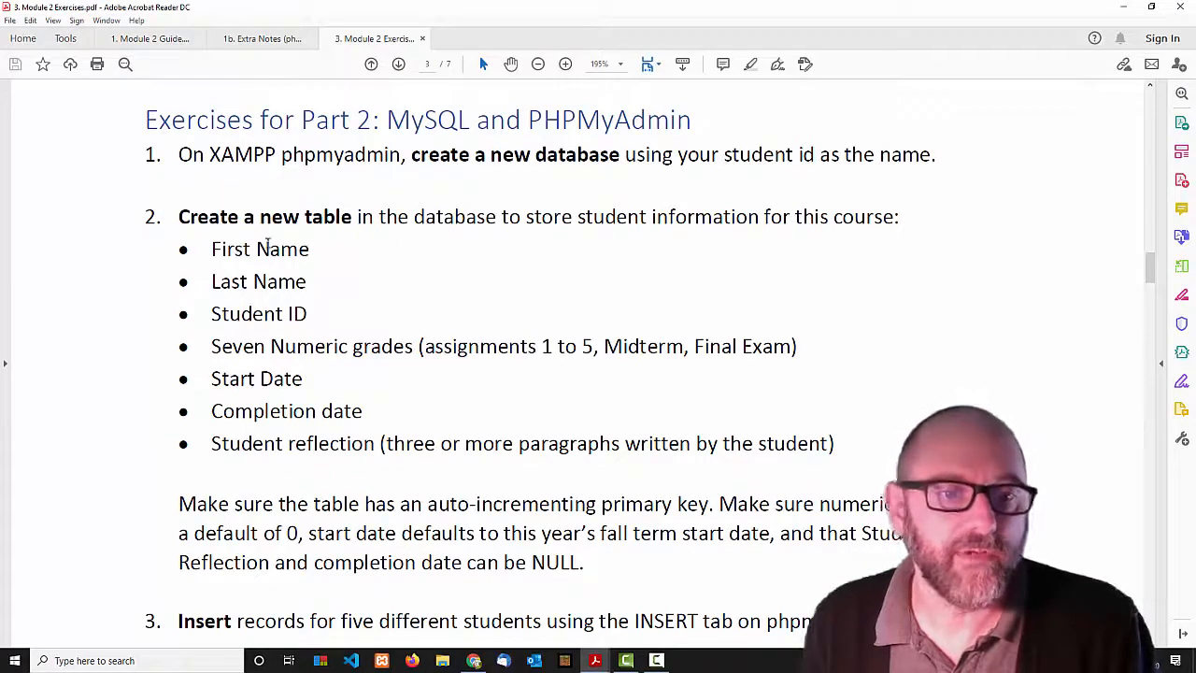
pyautogui.moveTo(212, 249); pyautogui.dragTo(300, 274)
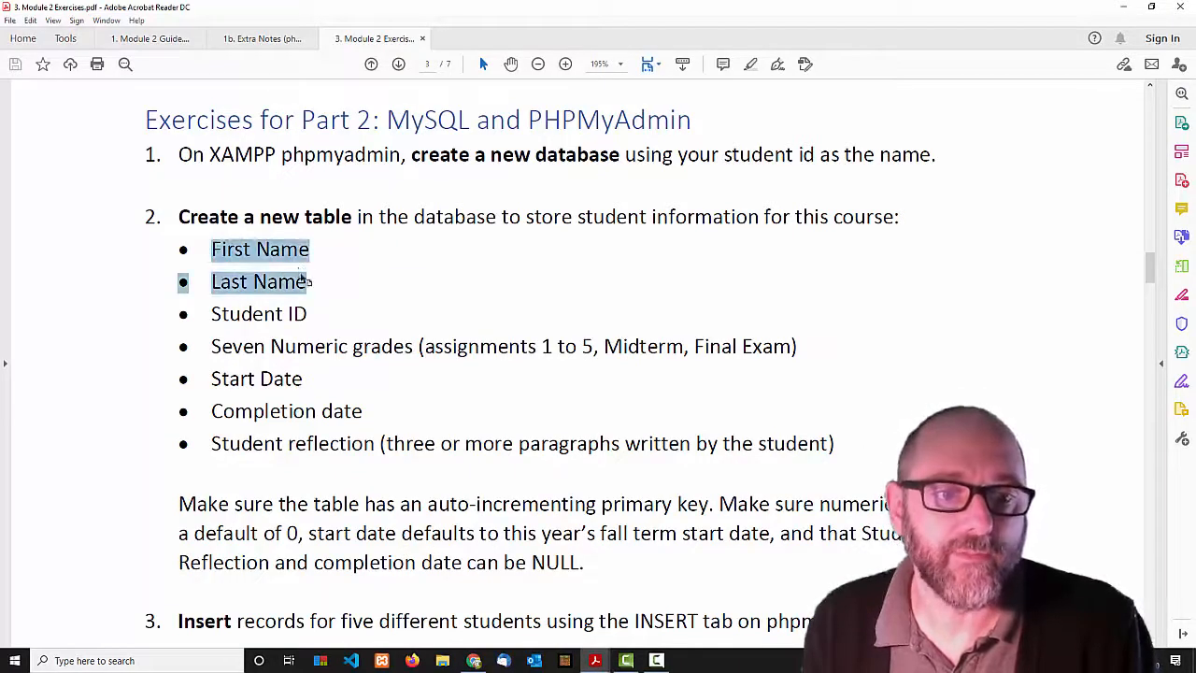
pyautogui.click(322, 294)
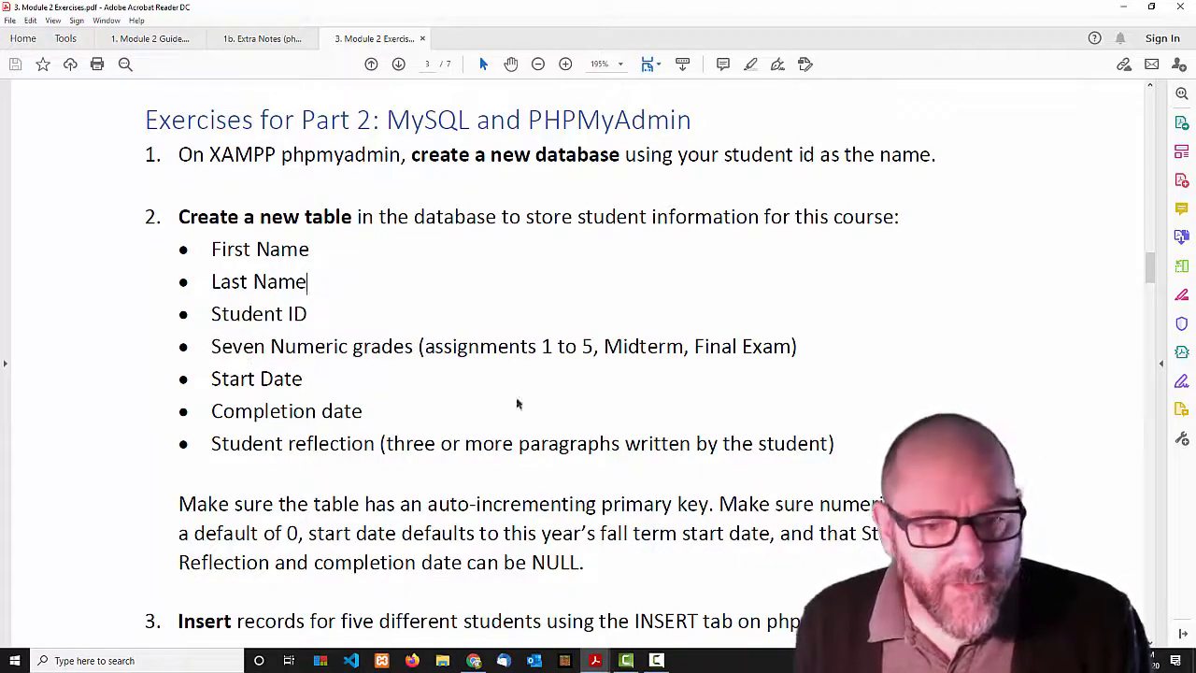
pyautogui.moveTo(720, 504); pyautogui.dragTo(315, 529)
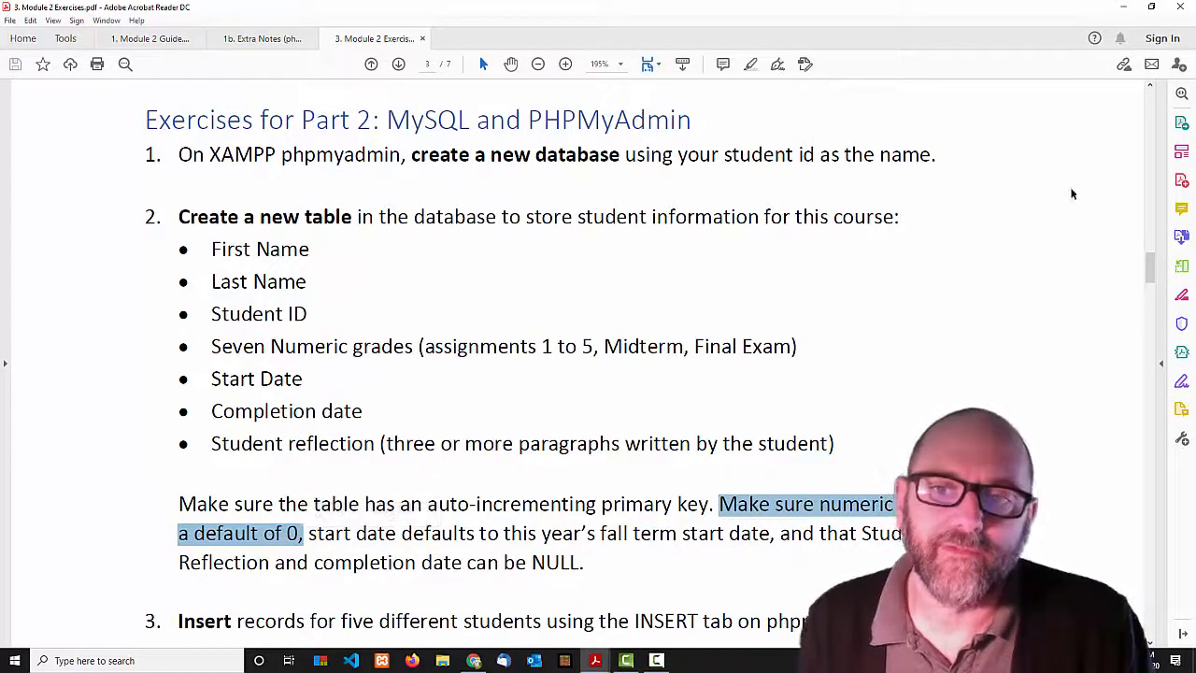
pyautogui.click(1124, 8)
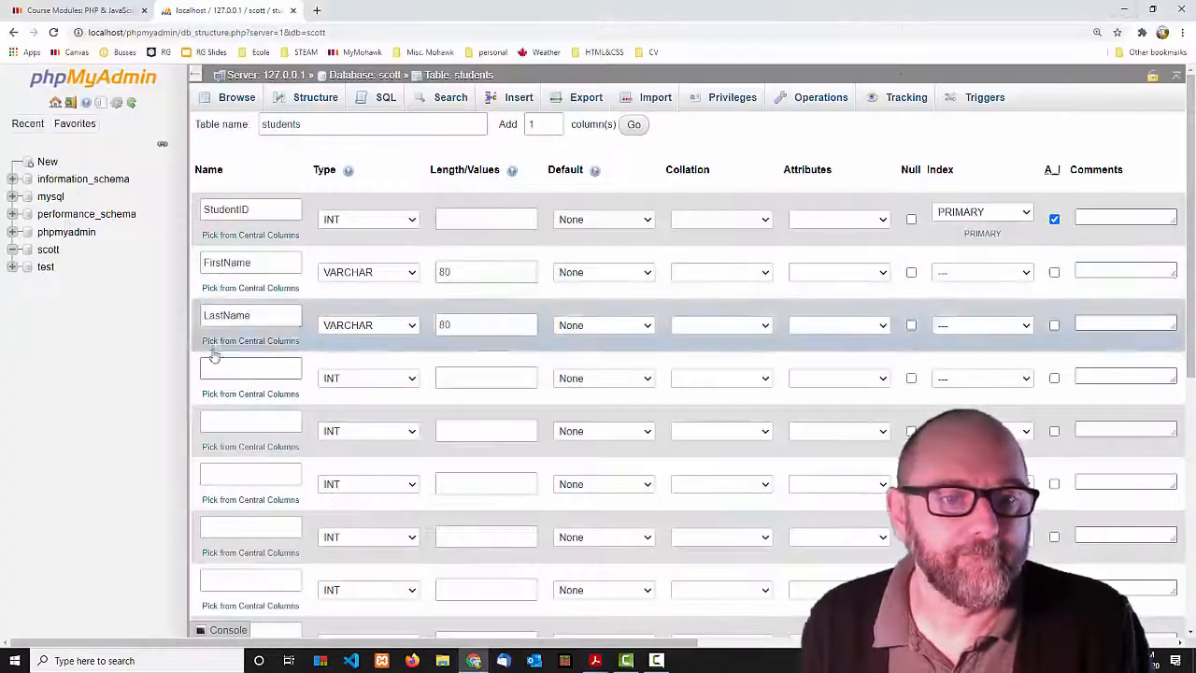
# Name the next five columns a1, a2, a3, a4 and a5.
pyautogui.write('a')
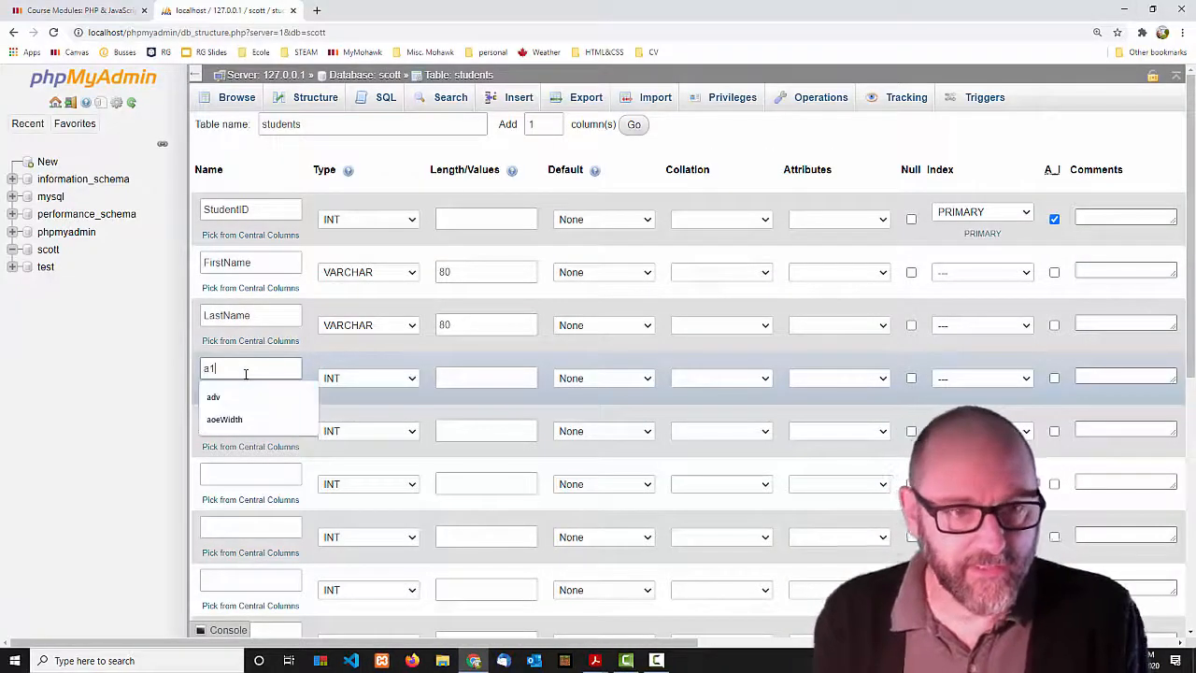
pyautogui.write('1')
pyautogui.click(217, 421)
pyautogui.write('a2')
pyautogui.click(220, 472)
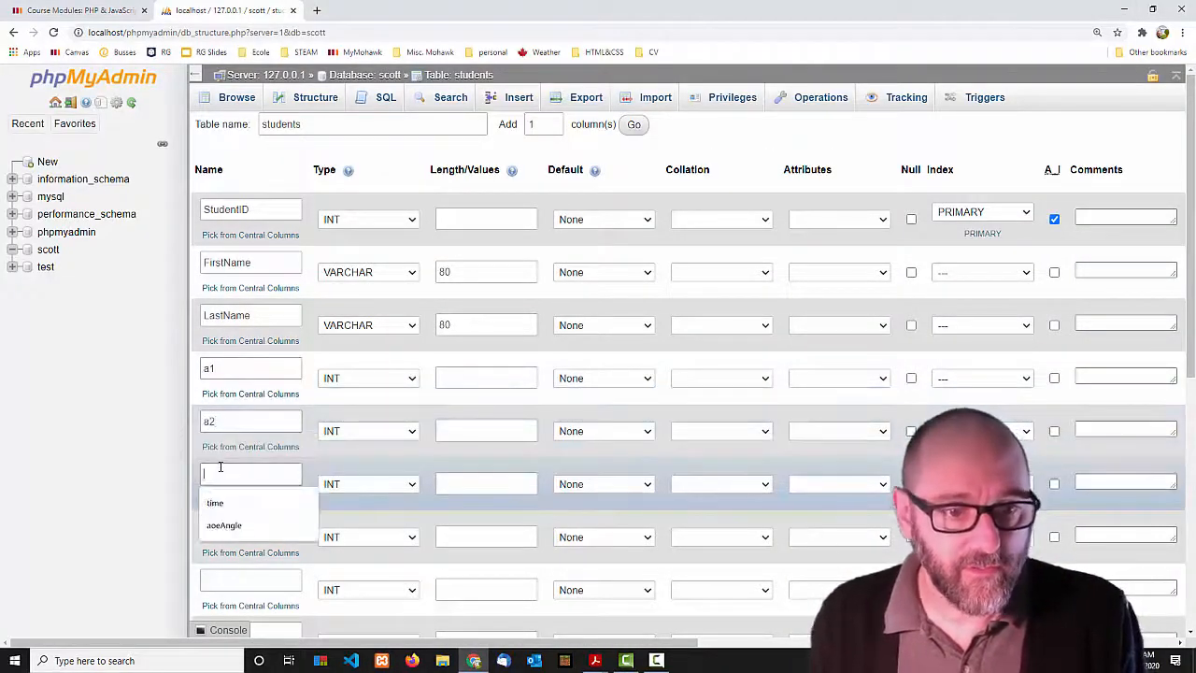
pyautogui.write('a3')
pyautogui.click(223, 529)
pyautogui.write('a4')
pyautogui.click(225, 578)
pyautogui.write('a5')
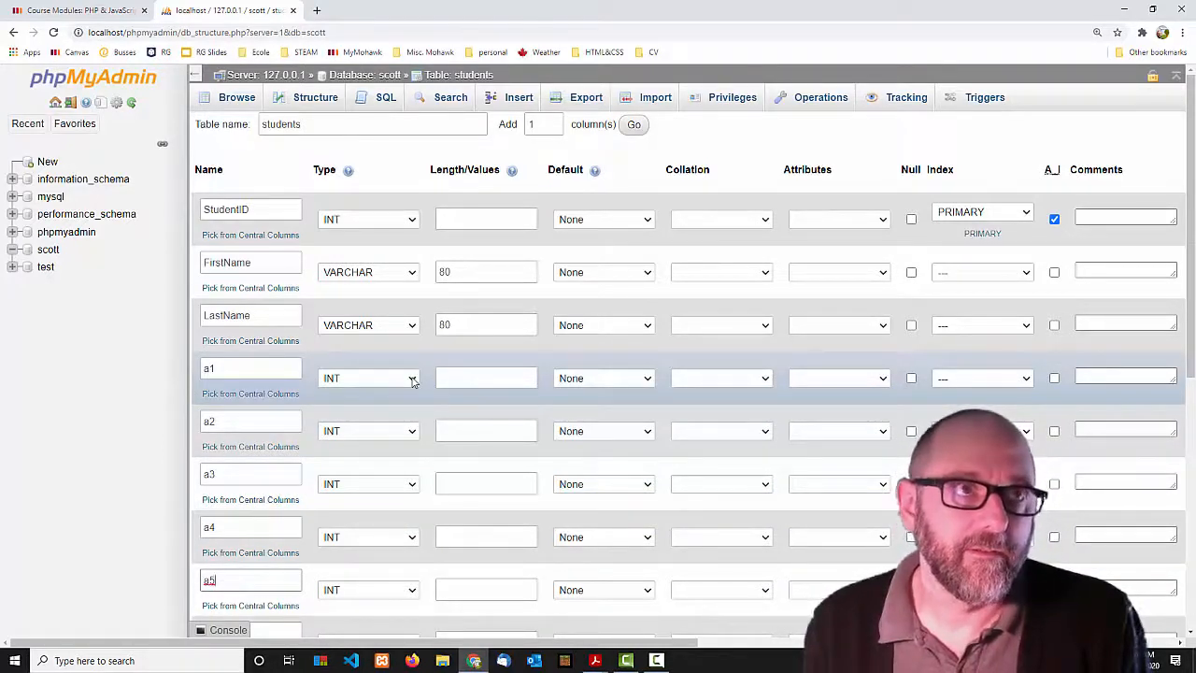
# Set the data type of columns a1 through a5 to DOUBLE.
pyautogui.click(412, 379)
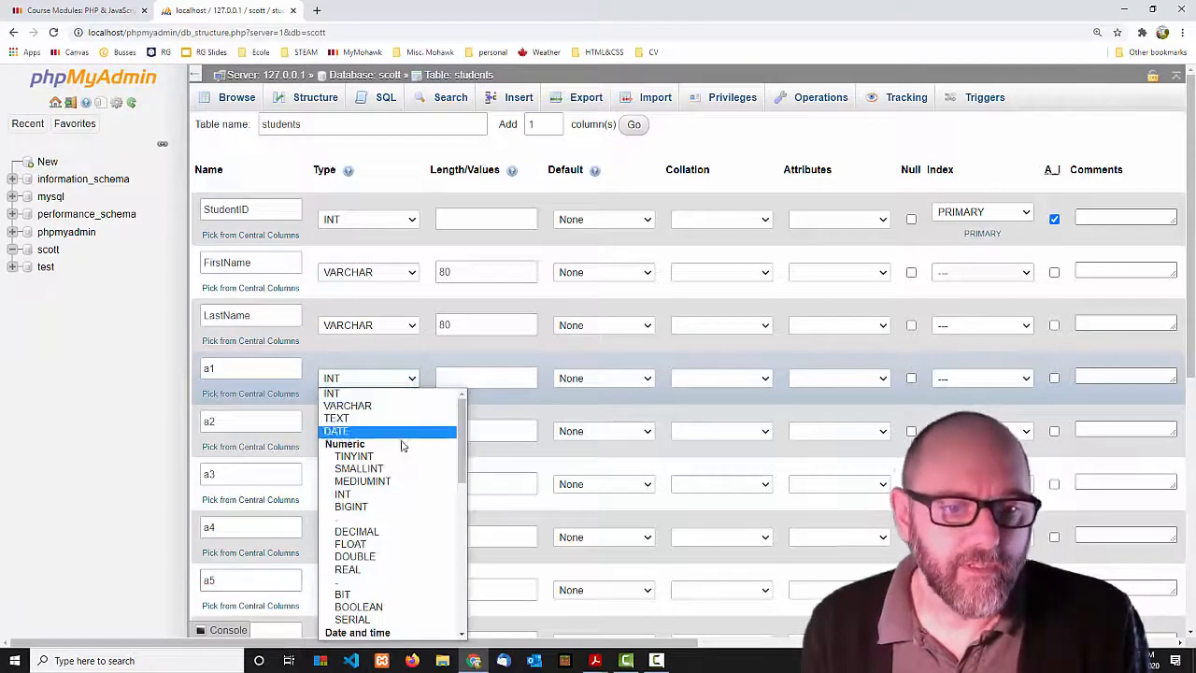
pyautogui.click(379, 556)
pyautogui.click(413, 435)
pyautogui.scroll(-1, 397, 355)
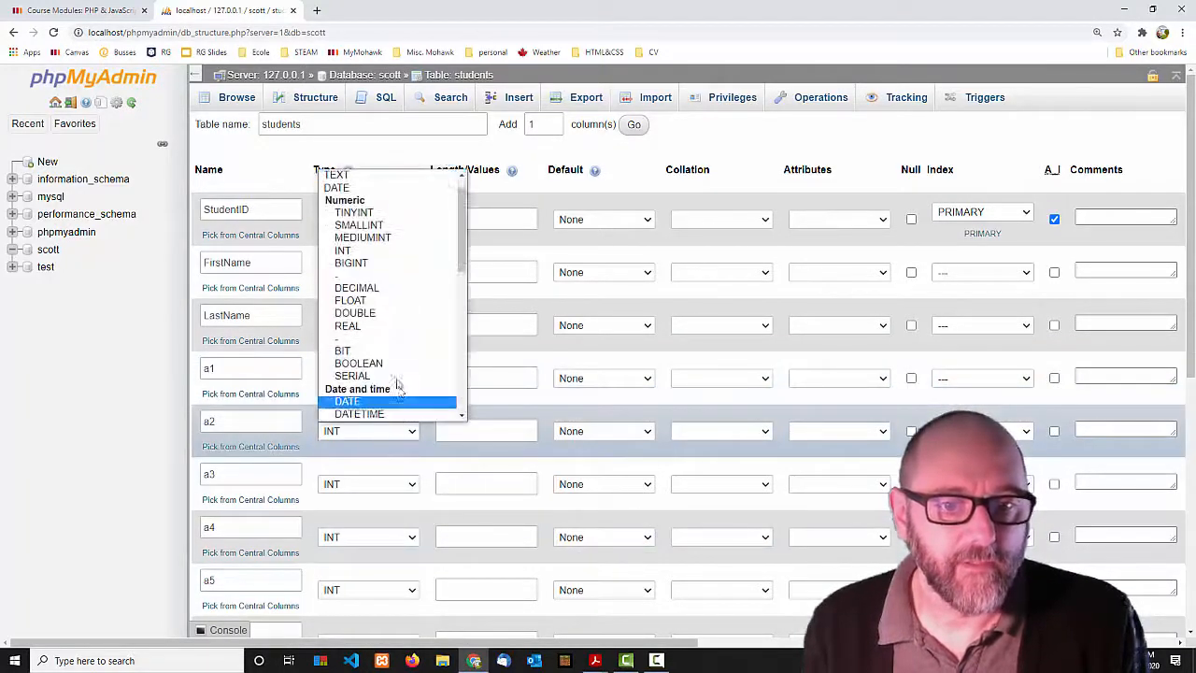
pyautogui.click(395, 314)
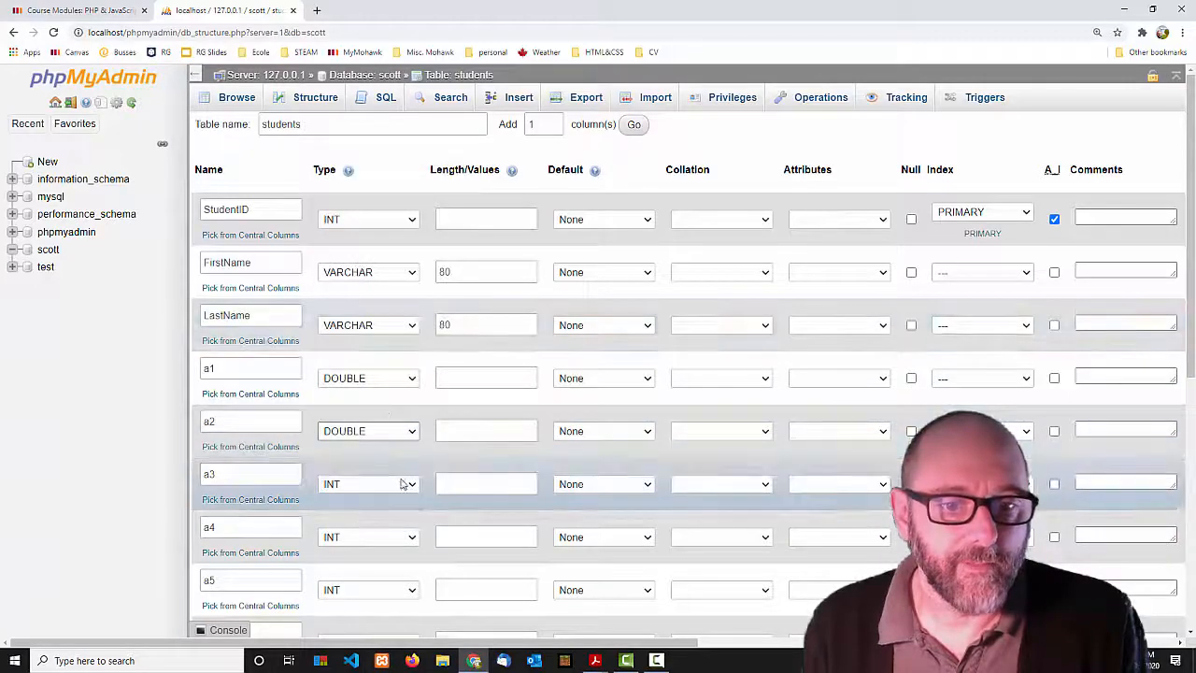
pyautogui.click(402, 486)
pyautogui.scroll(-1, 400, 440)
pyautogui.click(392, 367)
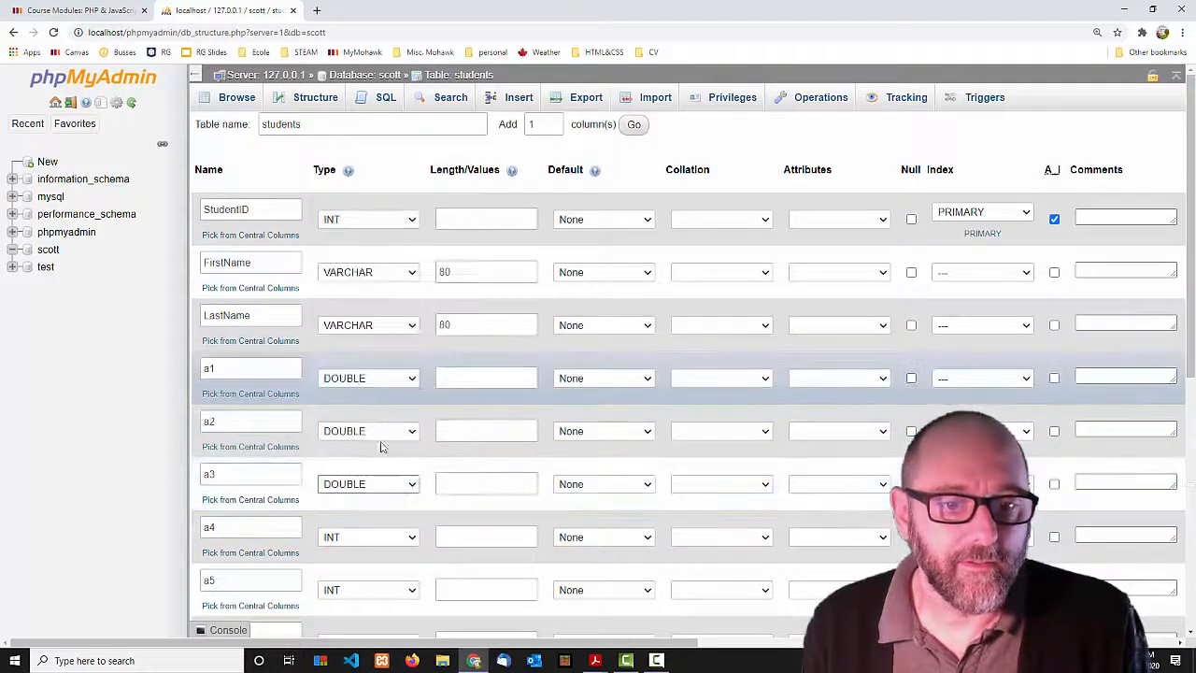
pyautogui.click(397, 539)
pyautogui.click(394, 427)
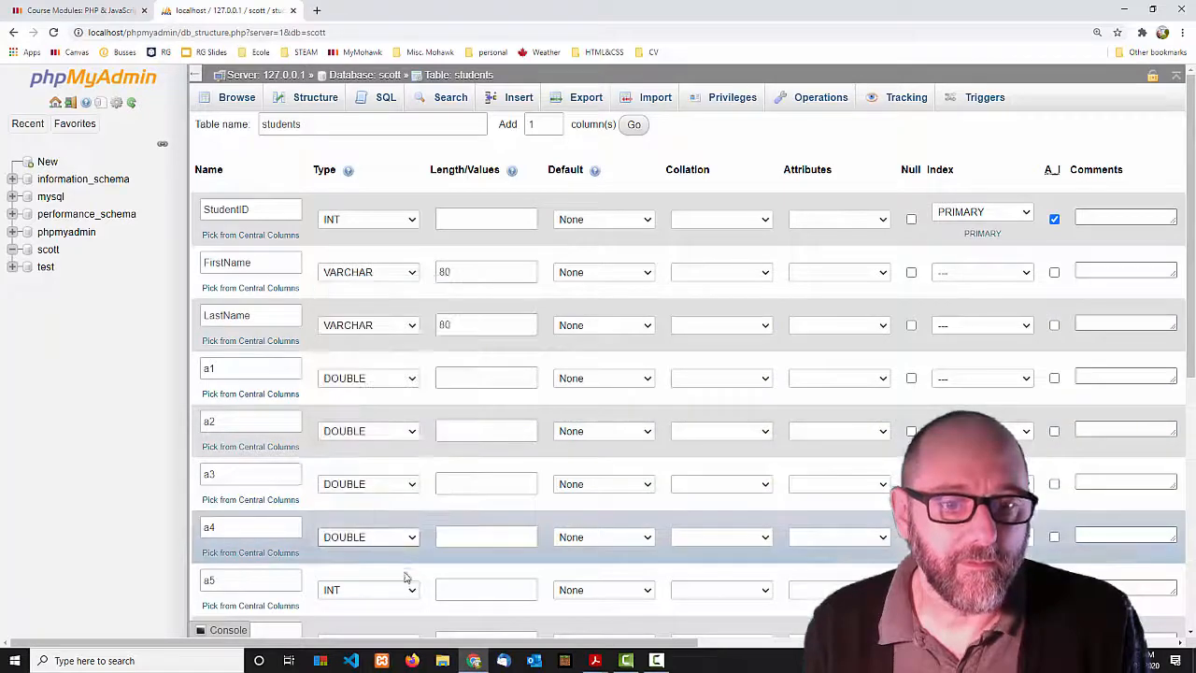
pyautogui.click(407, 540)
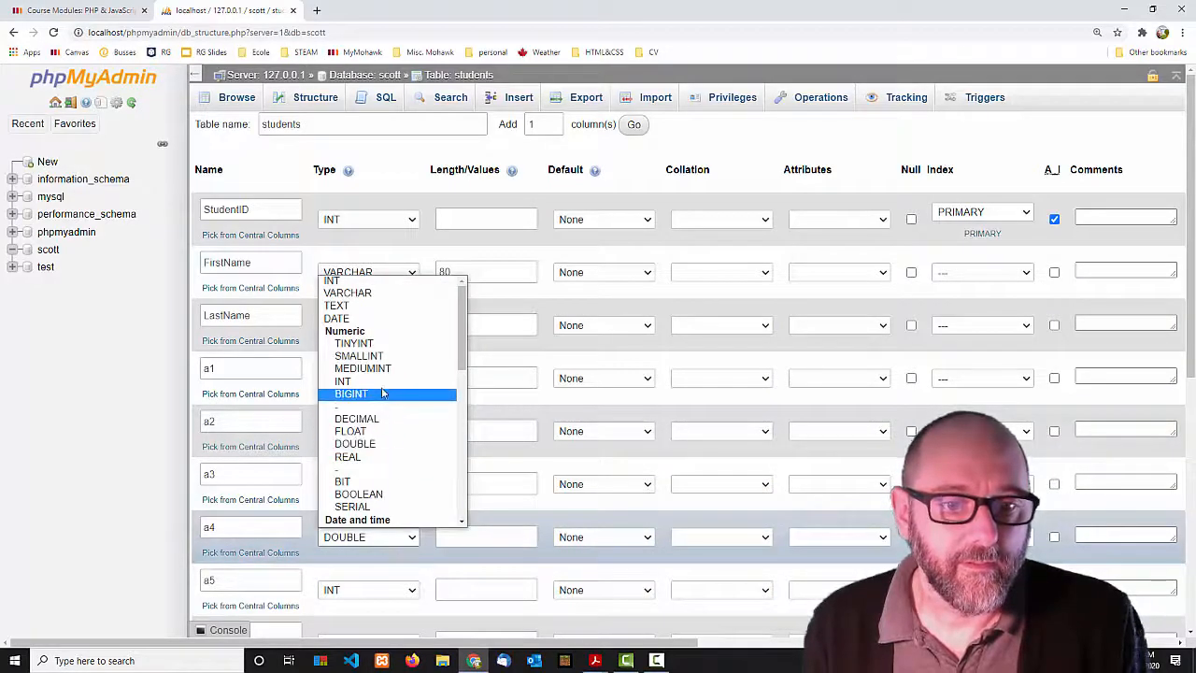
pyautogui.click(372, 446)
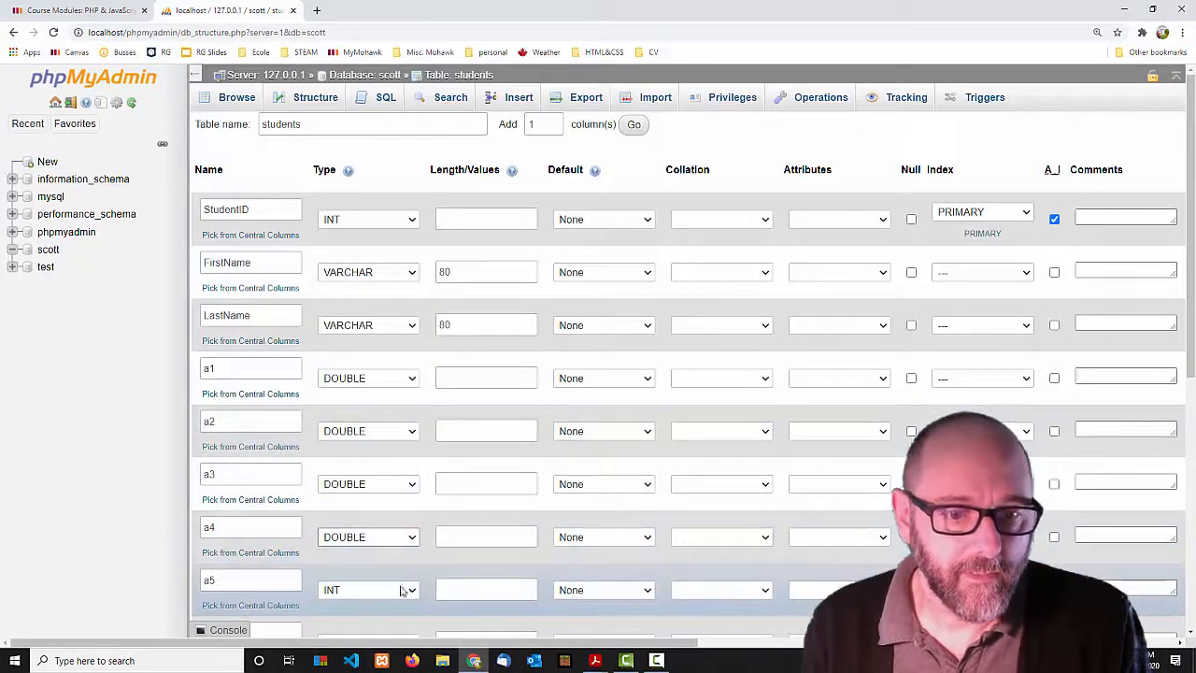
pyautogui.click(402, 591)
pyautogui.scroll(-1, 387, 470)
pyautogui.click(387, 472)
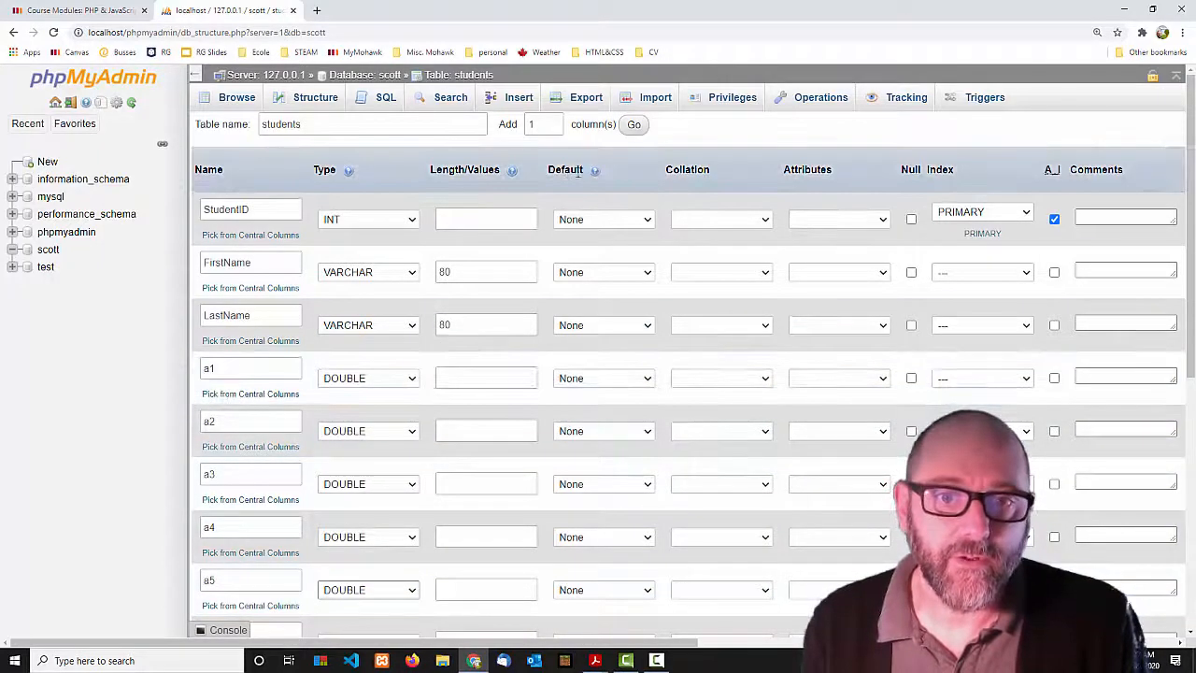
# Give columns a1, a2 and a3 an 'As defined:' default of 0.
pyautogui.click(645, 378)
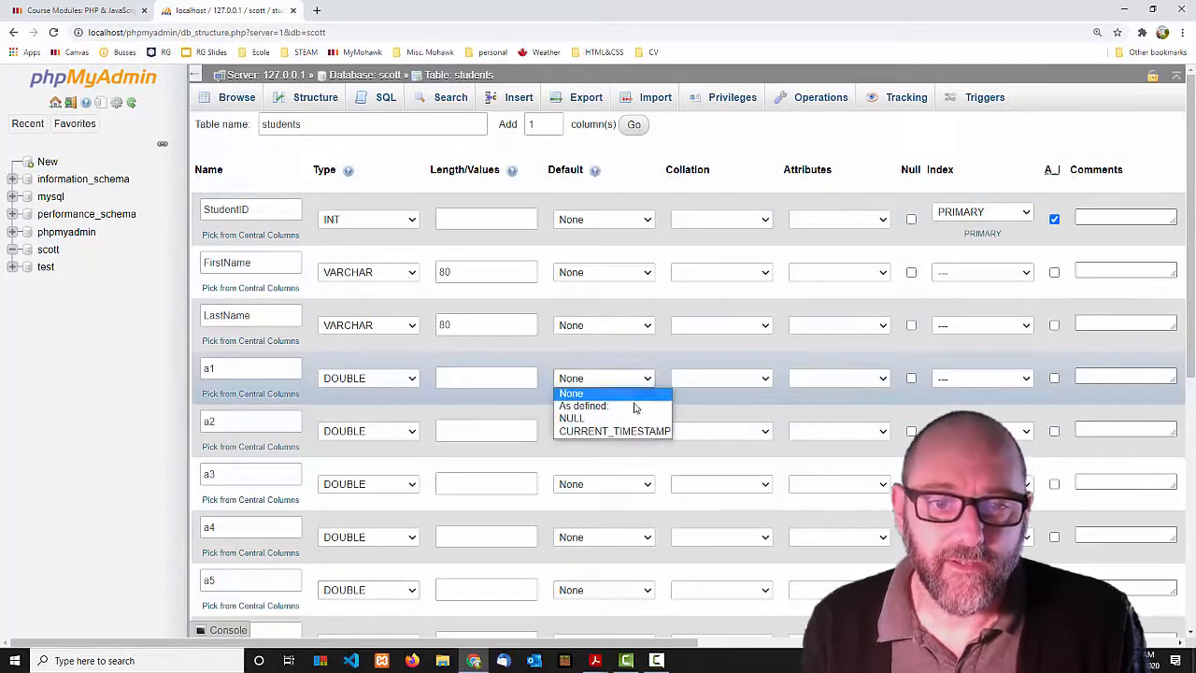
pyautogui.click(609, 402)
pyautogui.write('0')
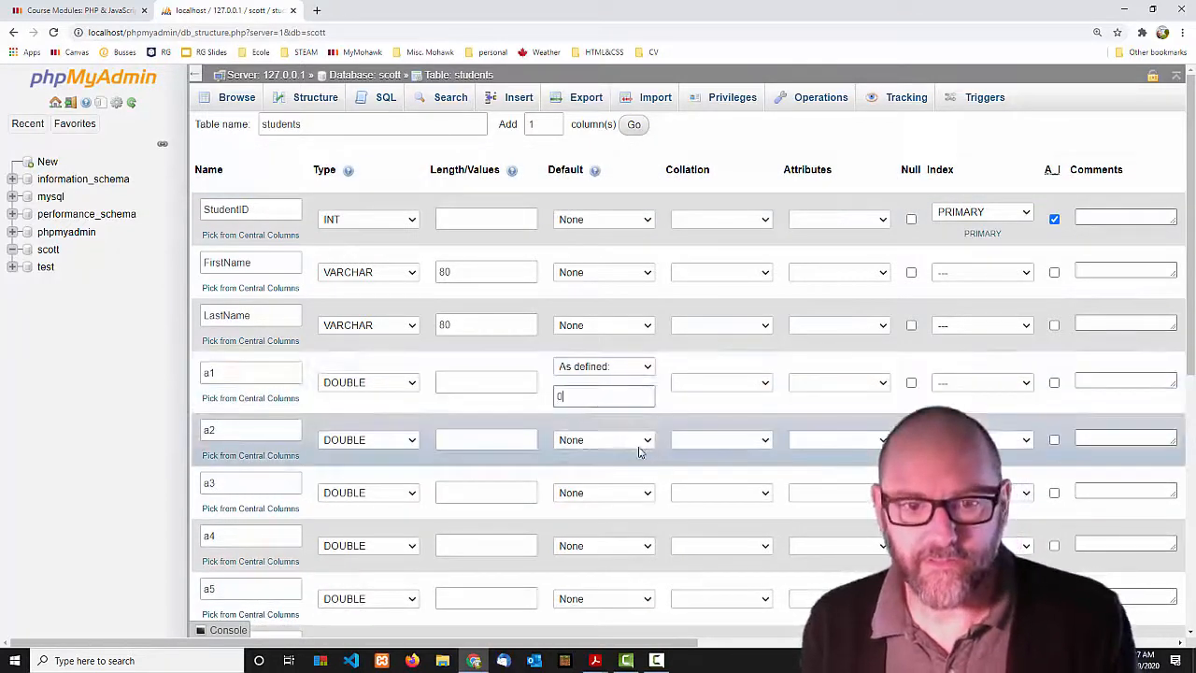
pyautogui.click(617, 439)
pyautogui.click(613, 468)
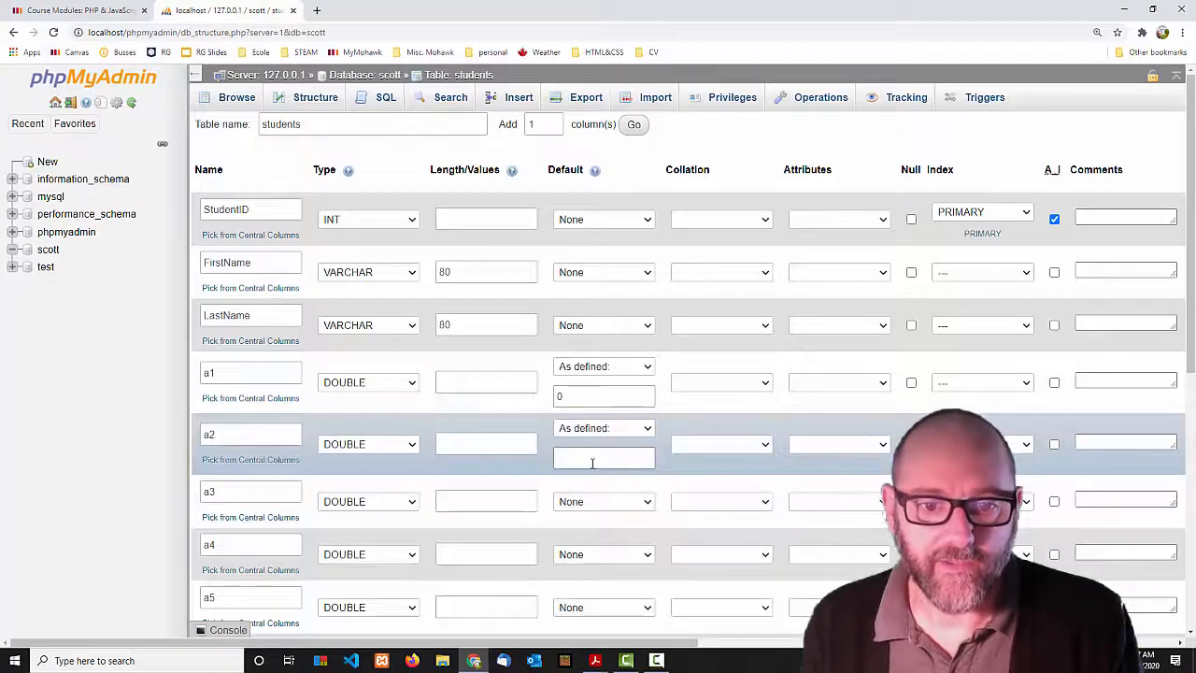
pyautogui.write('0')
pyautogui.click(641, 501)
pyautogui.click(623, 530)
pyautogui.click(605, 520)
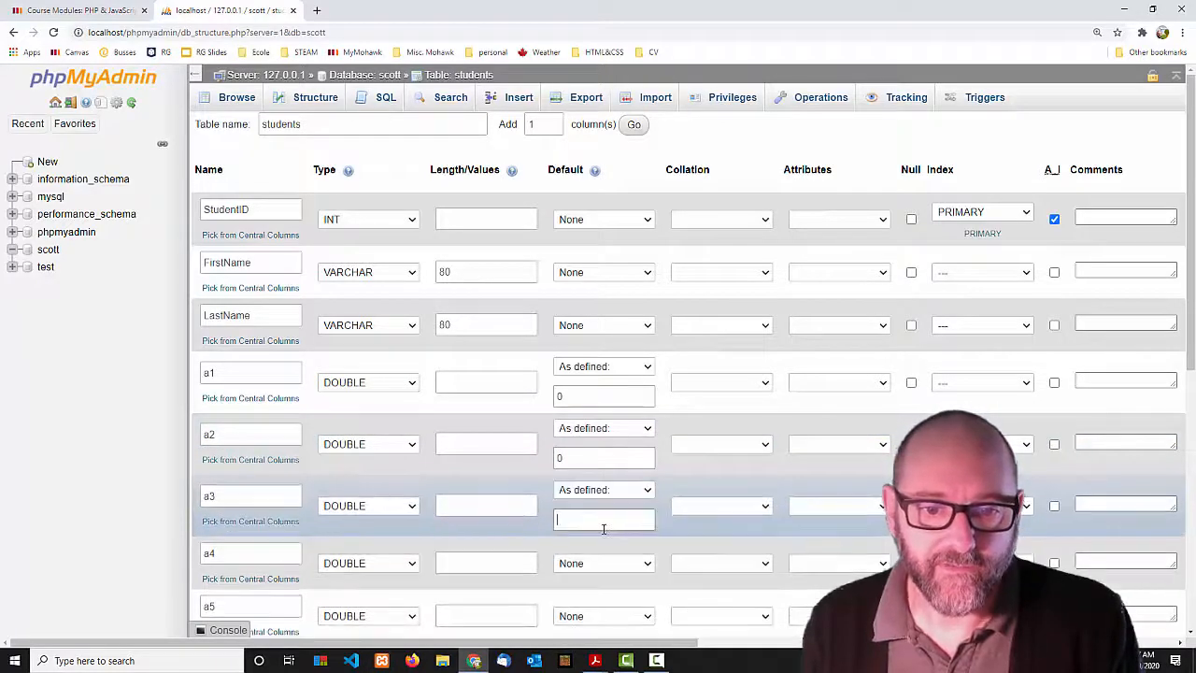
pyautogui.write('0')
# Give columns a4 and a5 an 'As defined:' default of 0.
pyautogui.click(645, 564)
pyautogui.click(629, 591)
pyautogui.click(626, 582)
pyautogui.write('0')
pyautogui.scroll(-1, 635, 579)
pyautogui.click(643, 501)
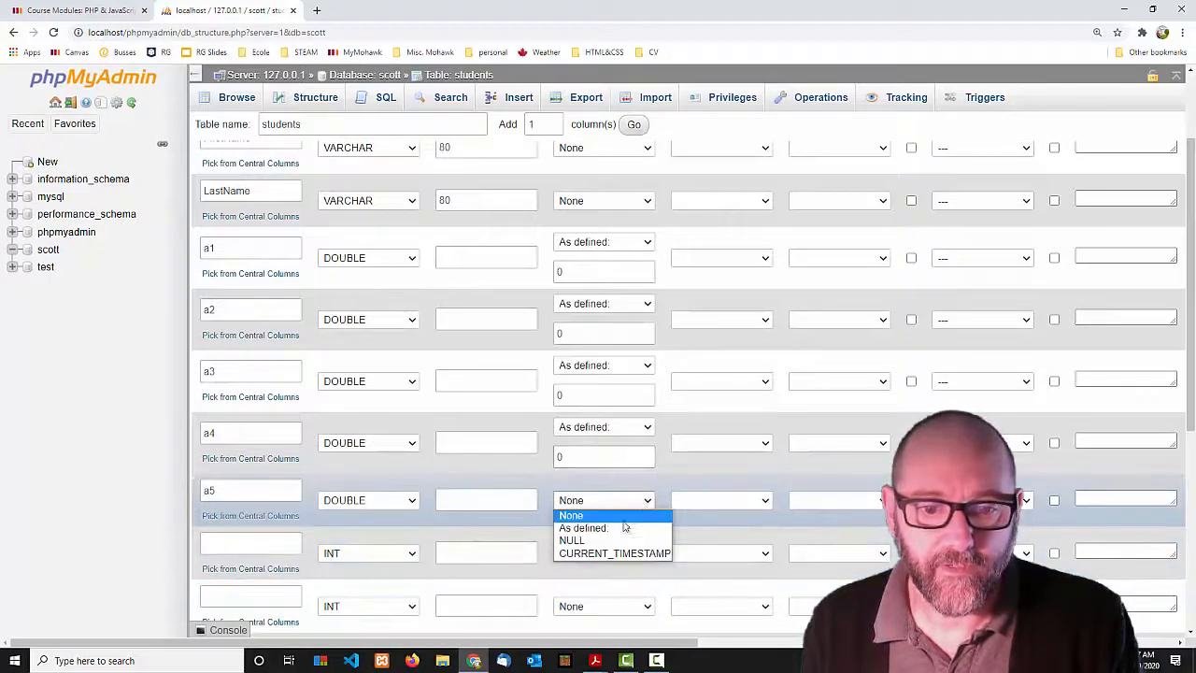
pyautogui.click(624, 530)
pyautogui.click(599, 520)
pyautogui.write('0')
# Add an INT column named midterm with a default of 0.
pyautogui.click(249, 552)
pyautogui.write('midterm')
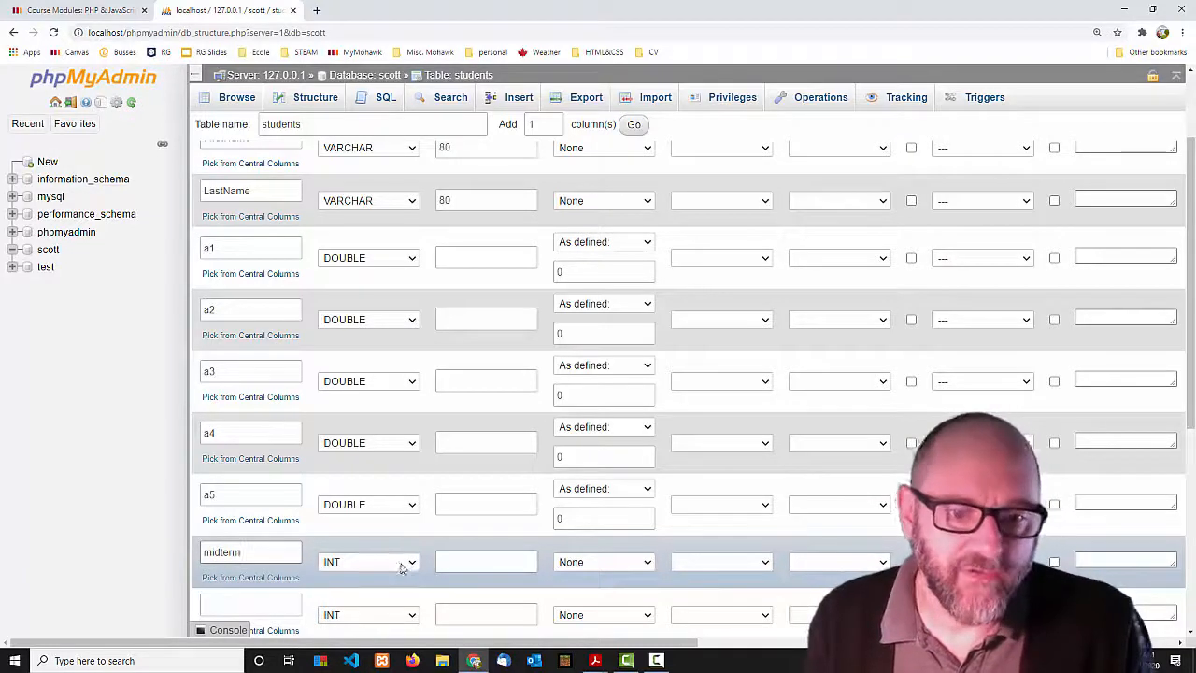
pyautogui.click(605, 561)
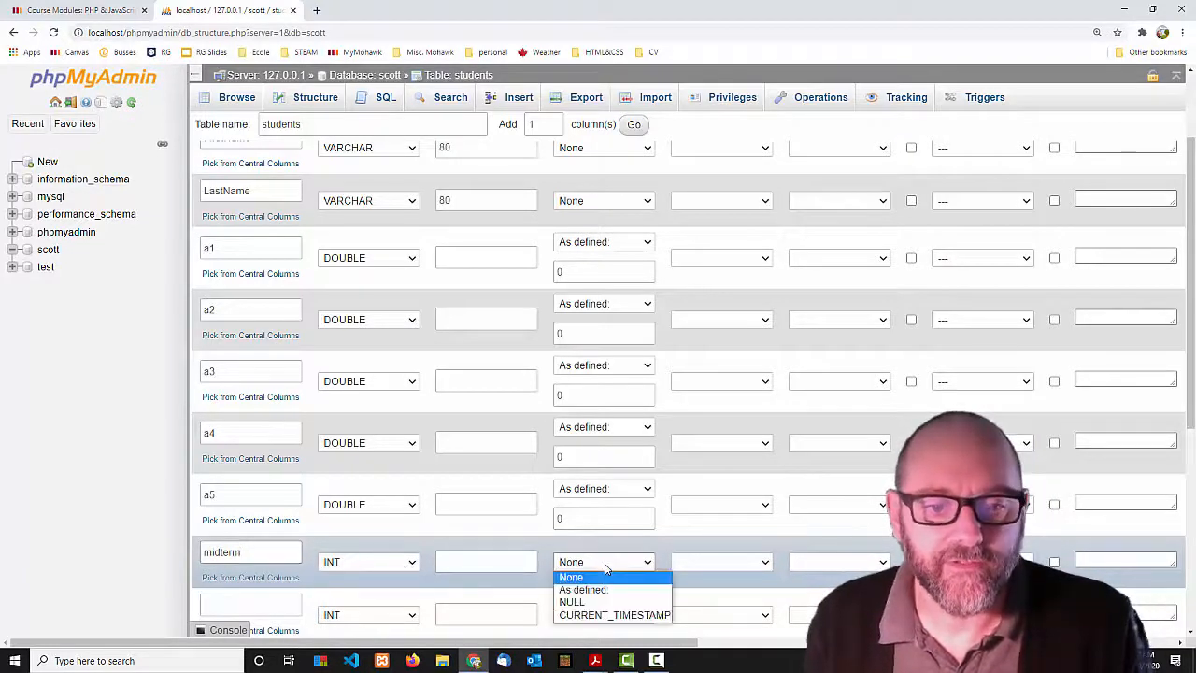
pyautogui.click(589, 587)
pyautogui.click(587, 579)
pyautogui.write('0')
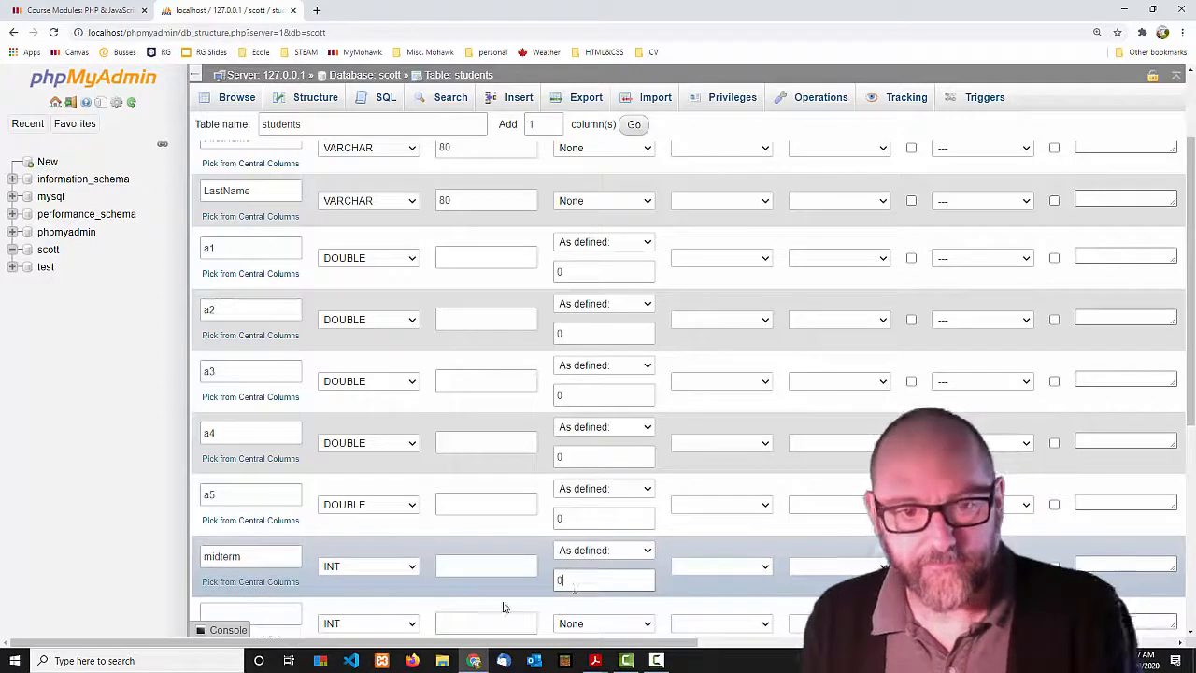
# Add an INT column named final with a default of 0.
pyautogui.click(276, 609)
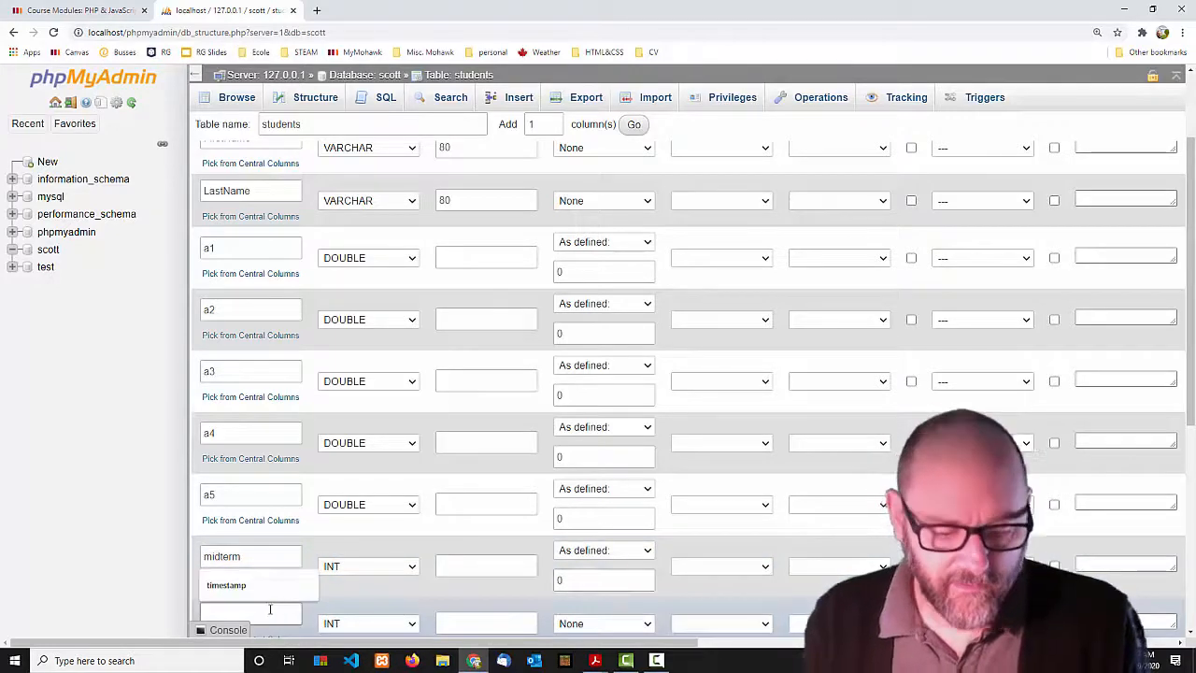
pyautogui.write('final')
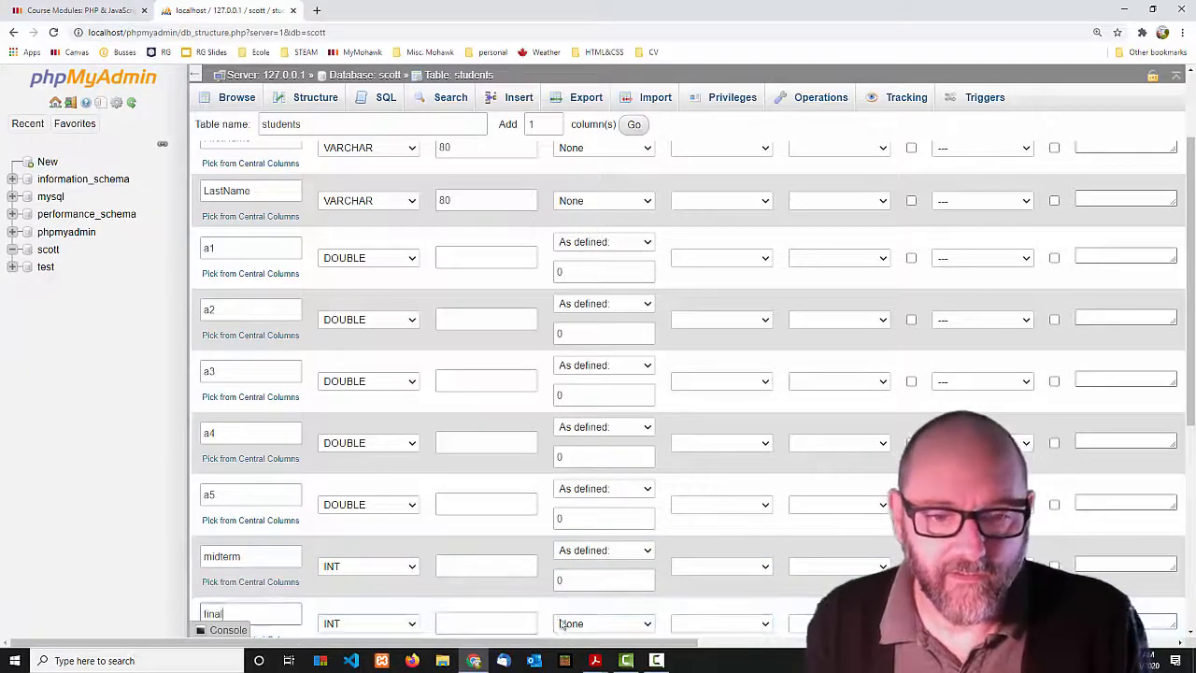
pyautogui.scroll(-2, 587, 619)
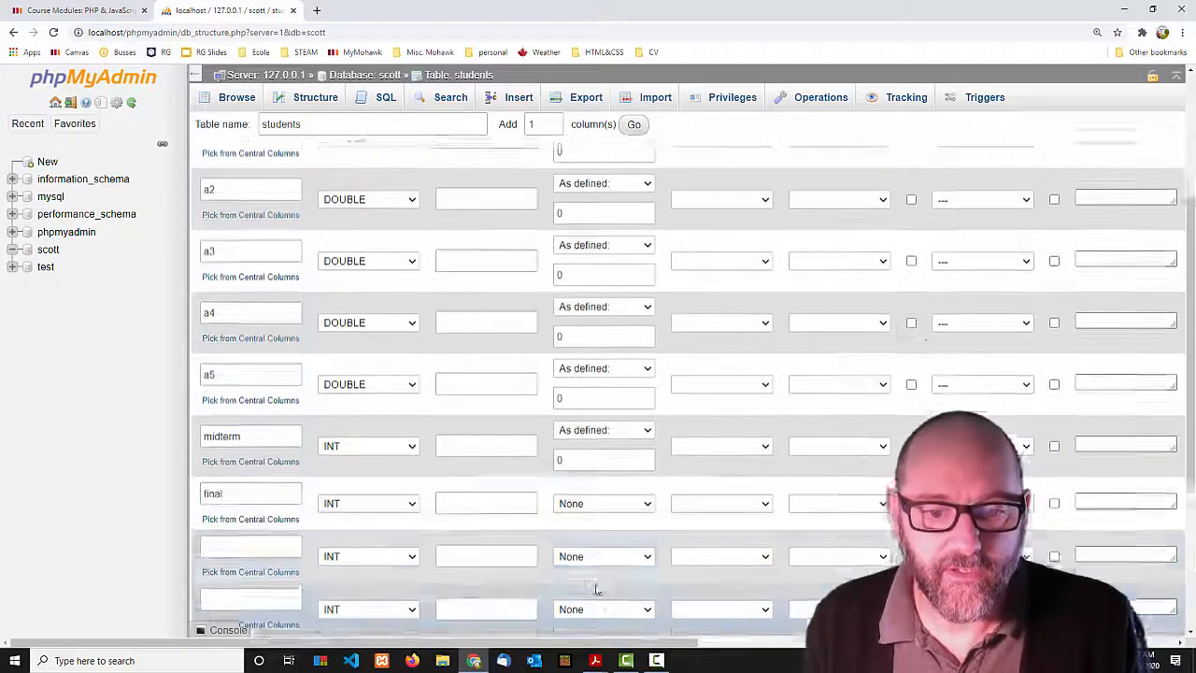
pyautogui.click(603, 500)
pyautogui.click(592, 529)
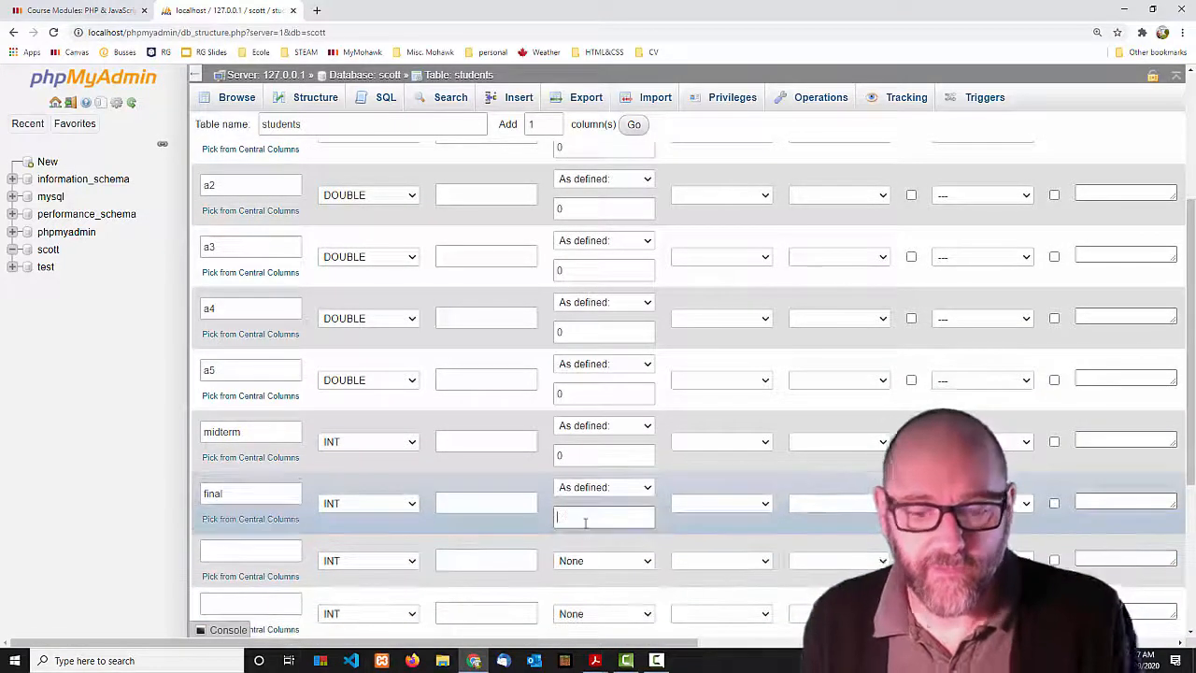
pyautogui.write('0')
pyautogui.scroll(2, 388, 436)
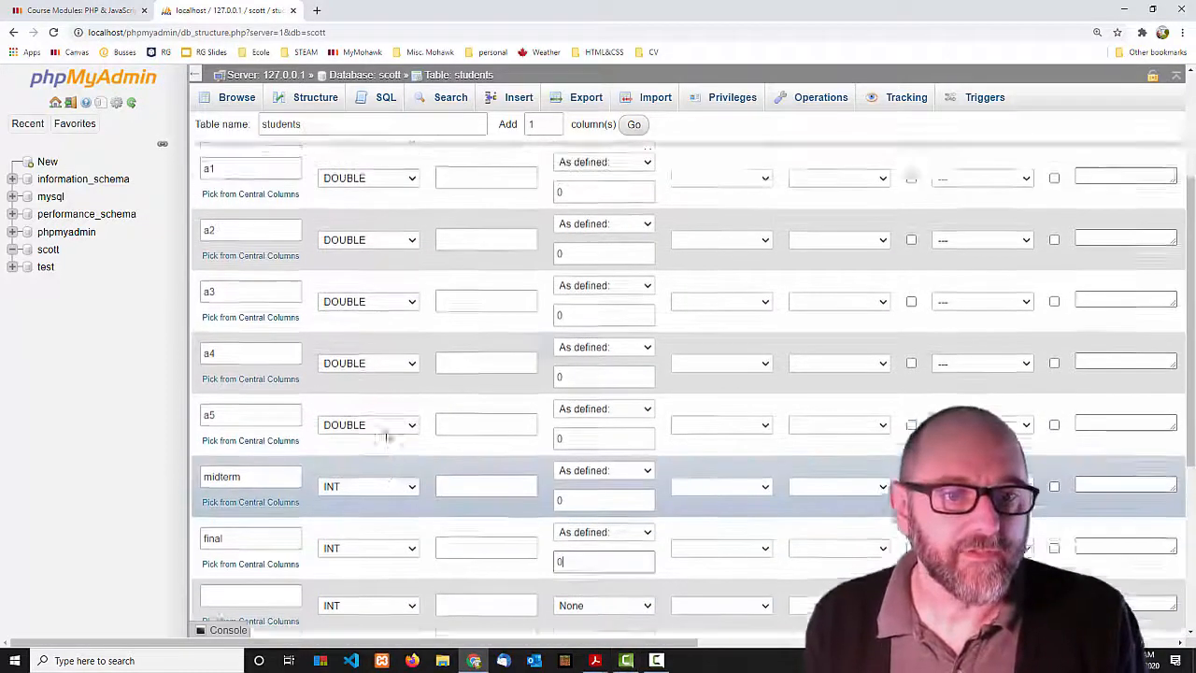
pyautogui.scroll(-1, 387, 435)
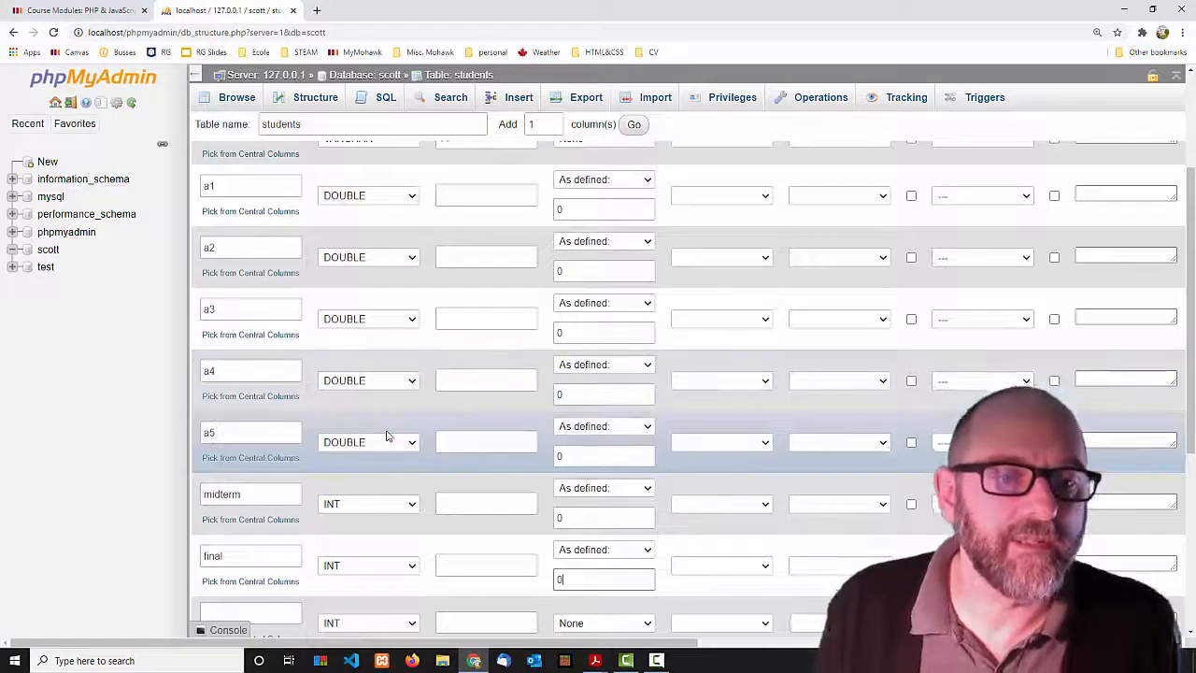
pyautogui.scroll(1, 387, 436)
pyautogui.moveTo(591, 660)
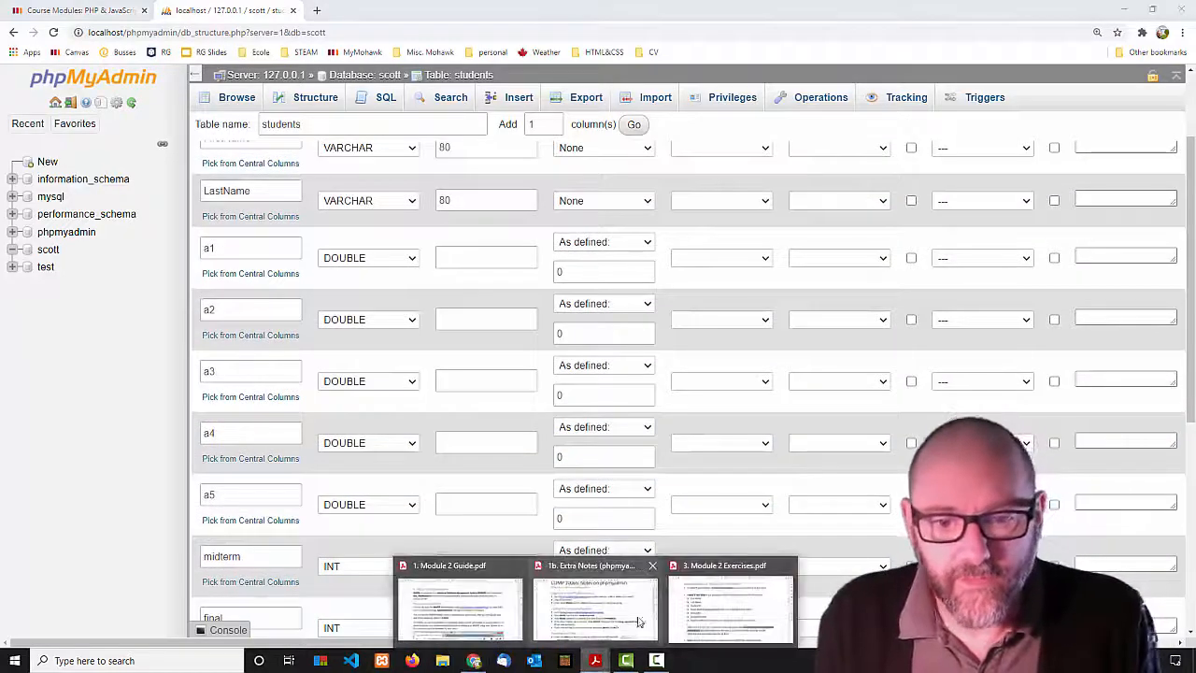
pyautogui.click(707, 598)
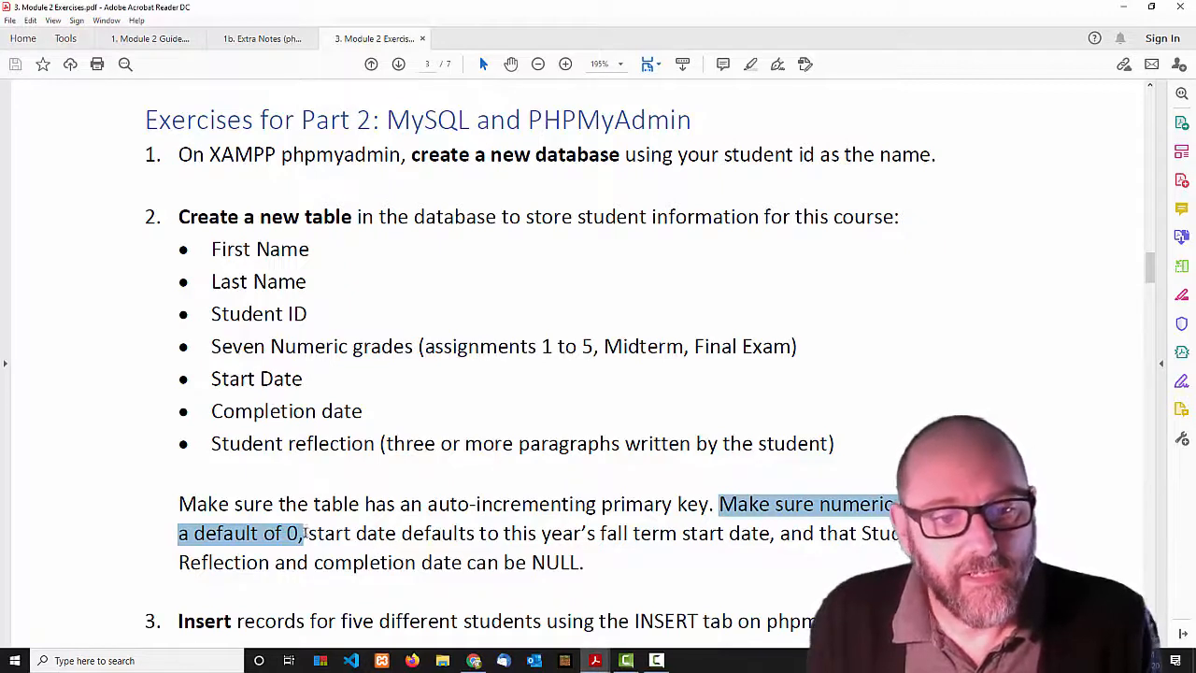
pyautogui.moveTo(307, 535); pyautogui.dragTo(777, 535)
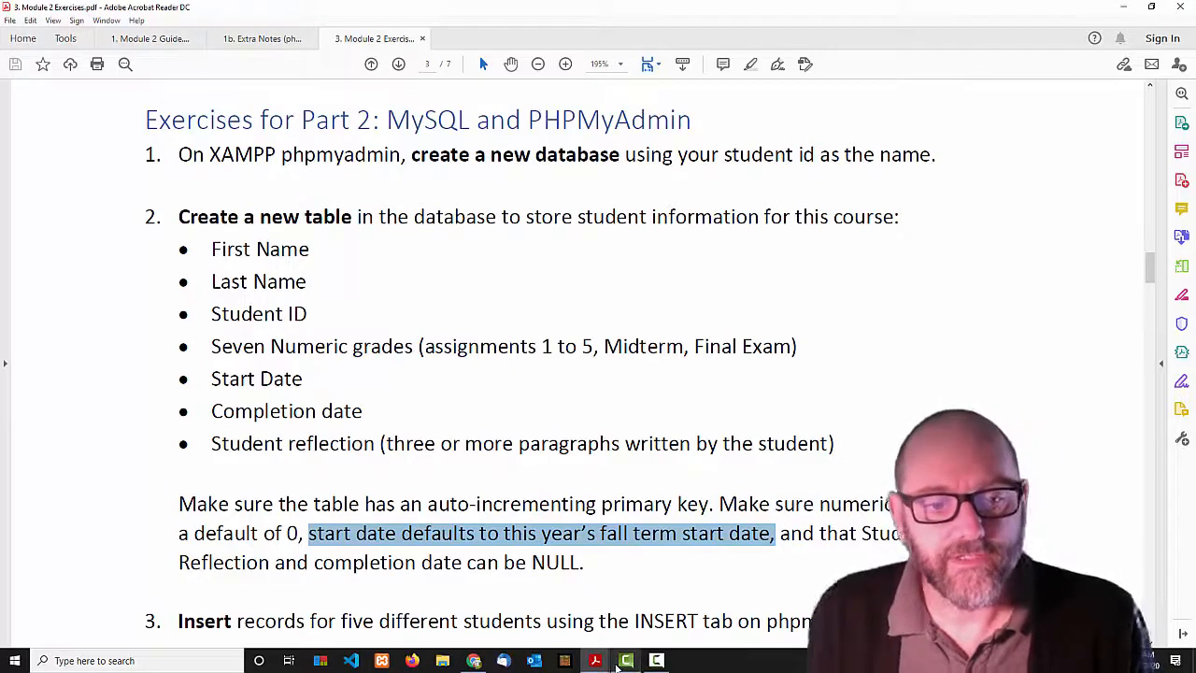
# Name the three empty columns start, completion and reflection.
pyautogui.click(474, 661)
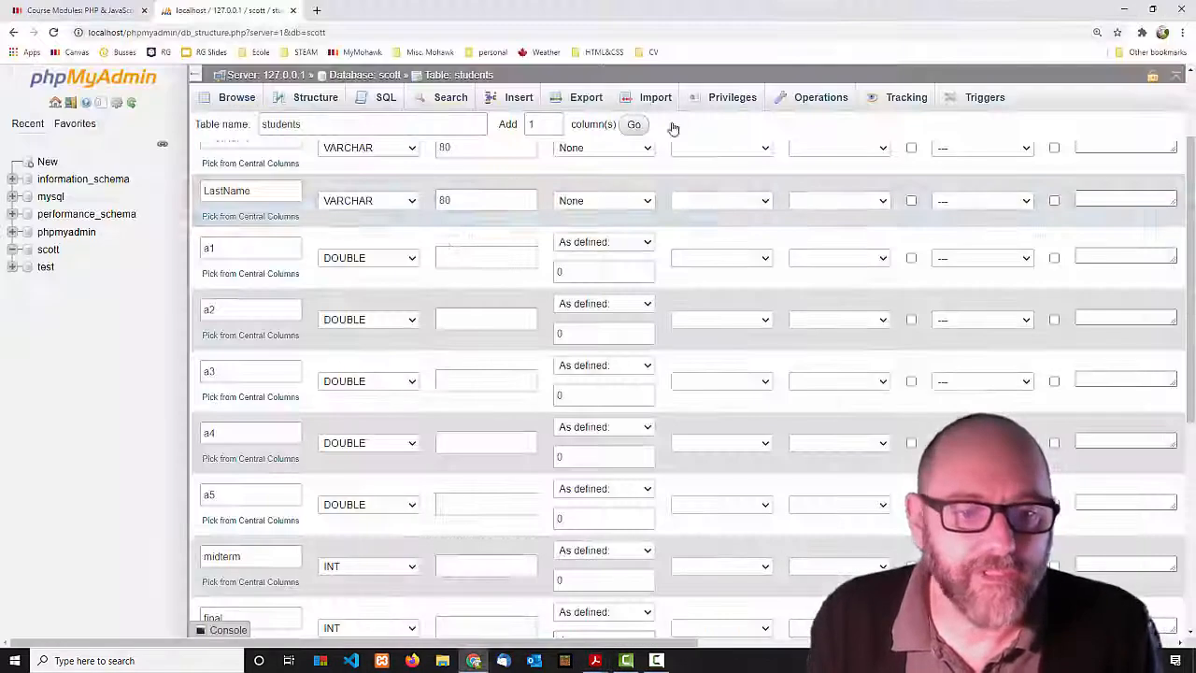
pyautogui.scroll(-4, 420, 307)
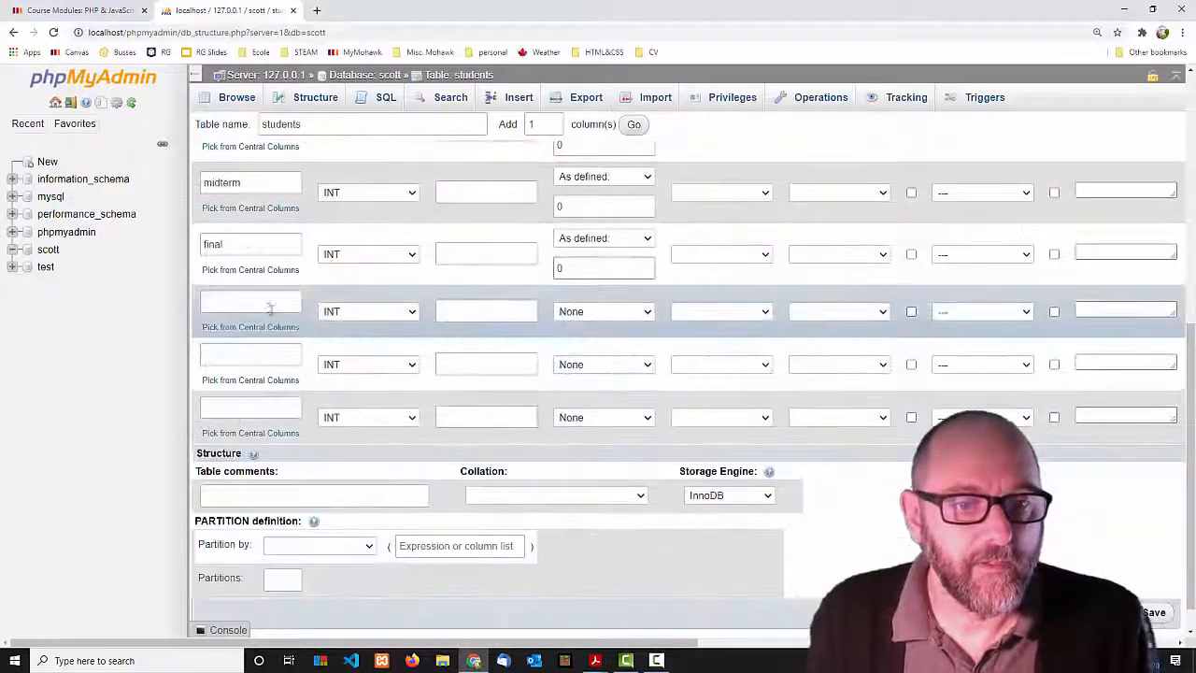
pyautogui.click(258, 300)
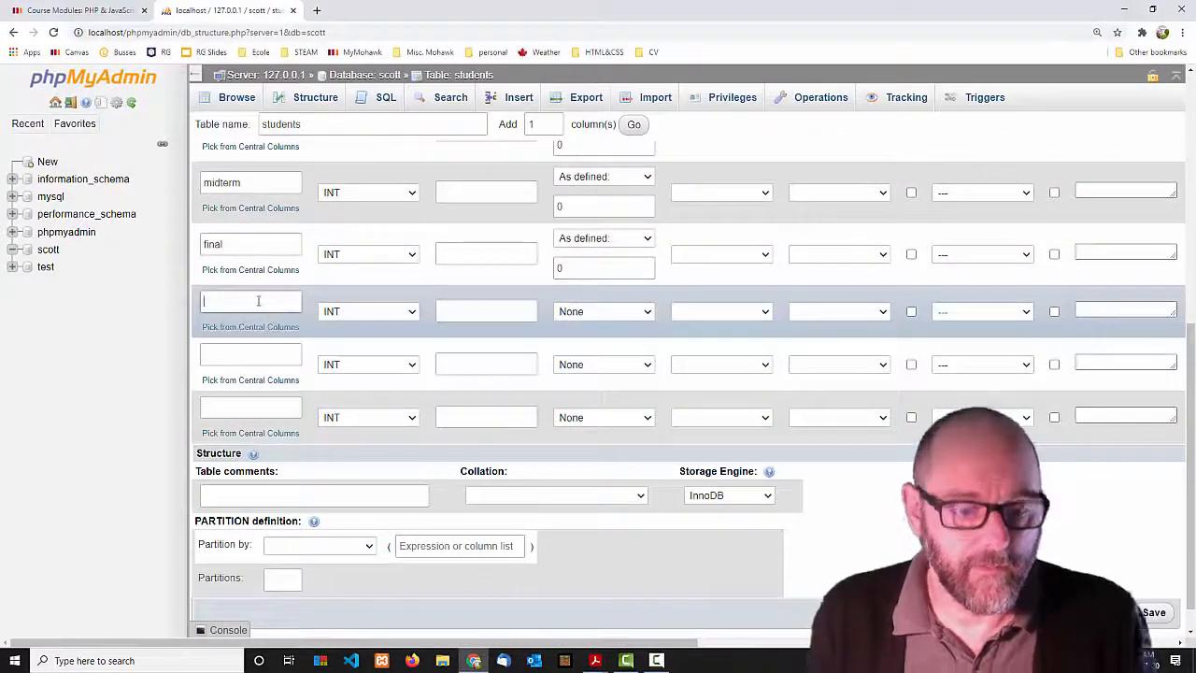
pyautogui.write('start')
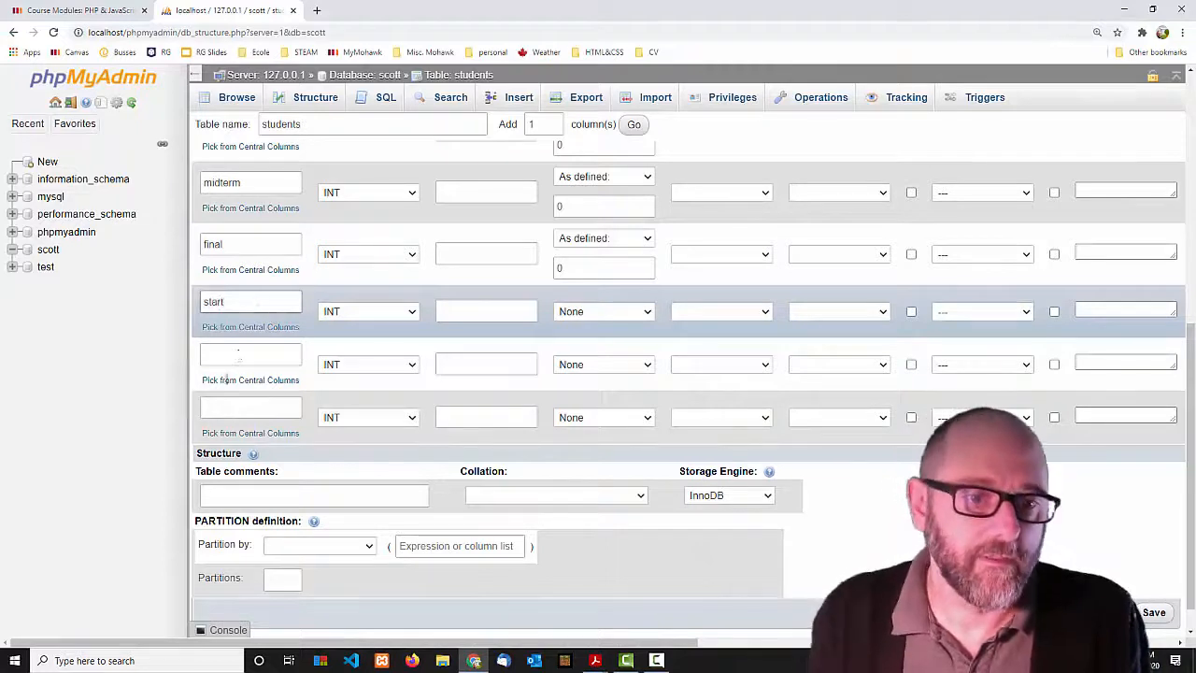
pyautogui.click(239, 355)
pyautogui.write('dompletion')
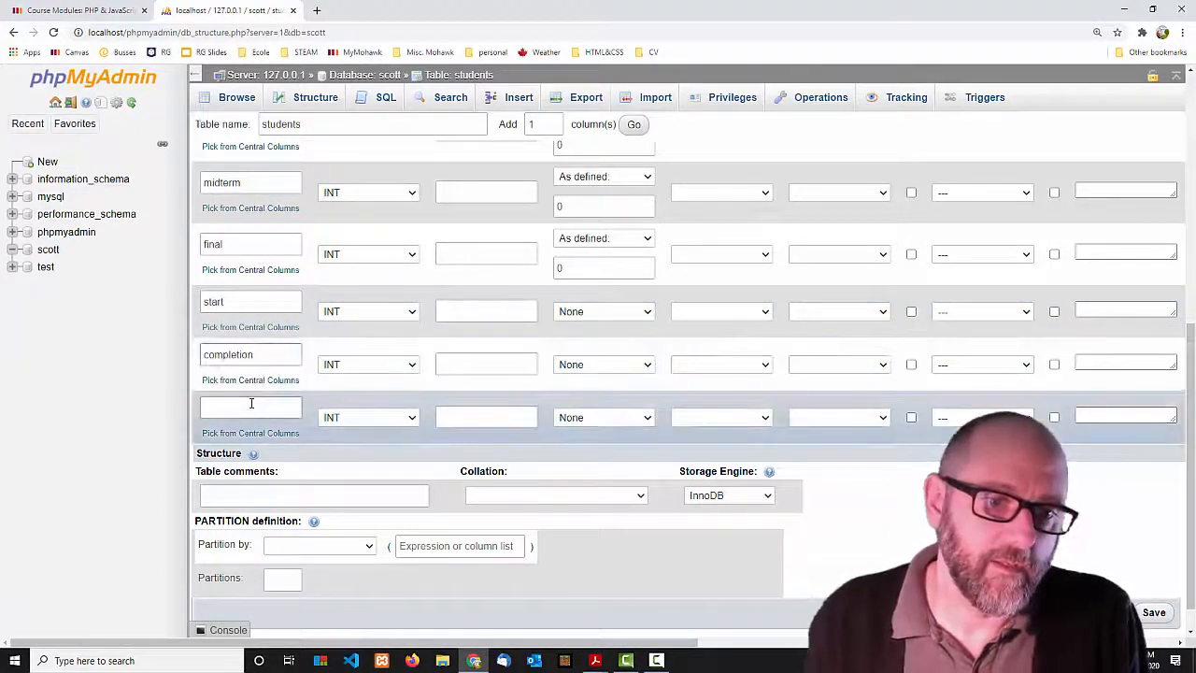
pyautogui.click(251, 403)
pyautogui.write('reflection')
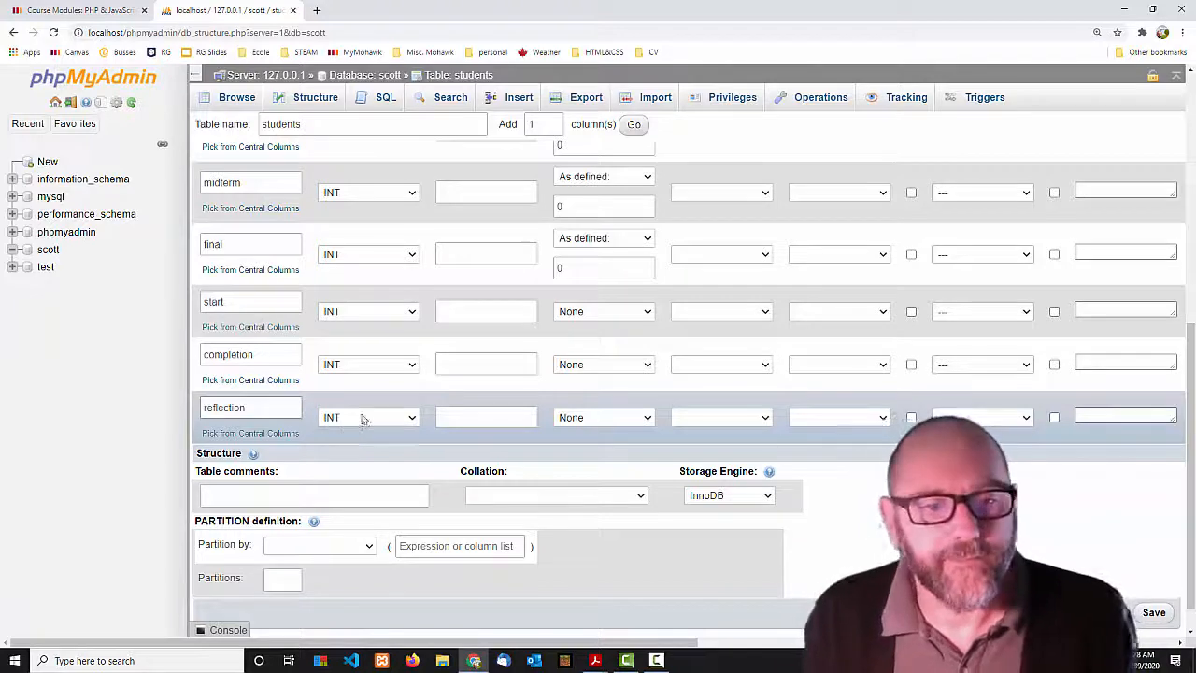
# Make reflection a TEXT column that allows NULL.
pyautogui.click(364, 416)
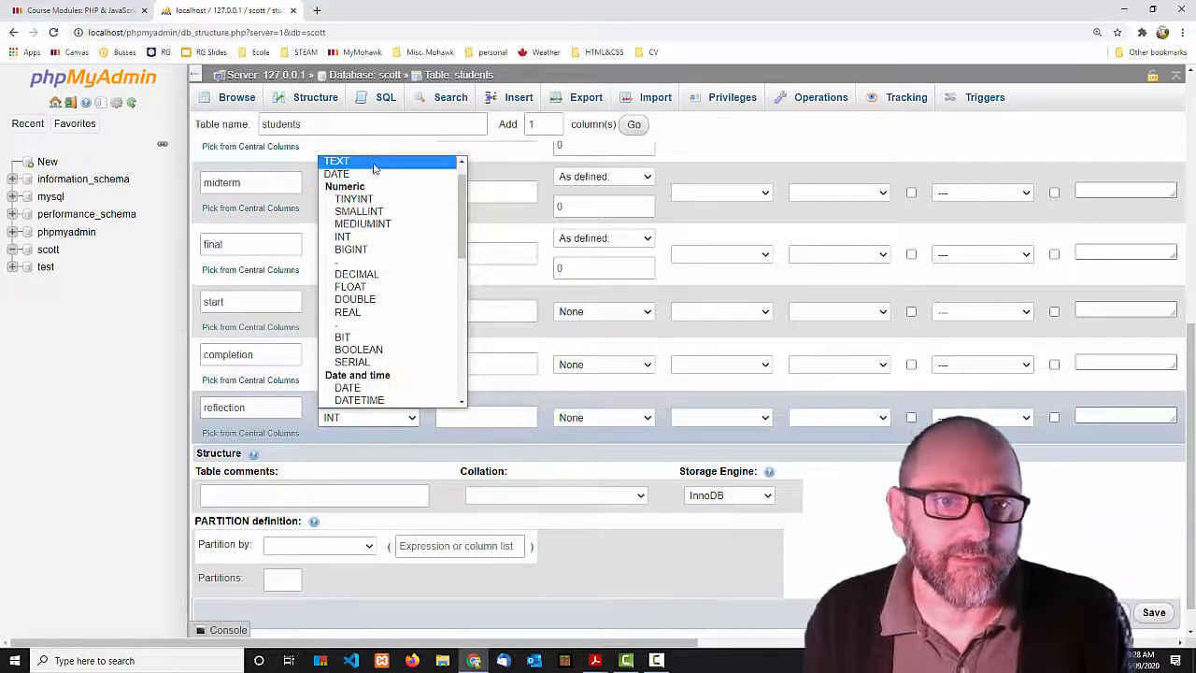
pyautogui.click(369, 162)
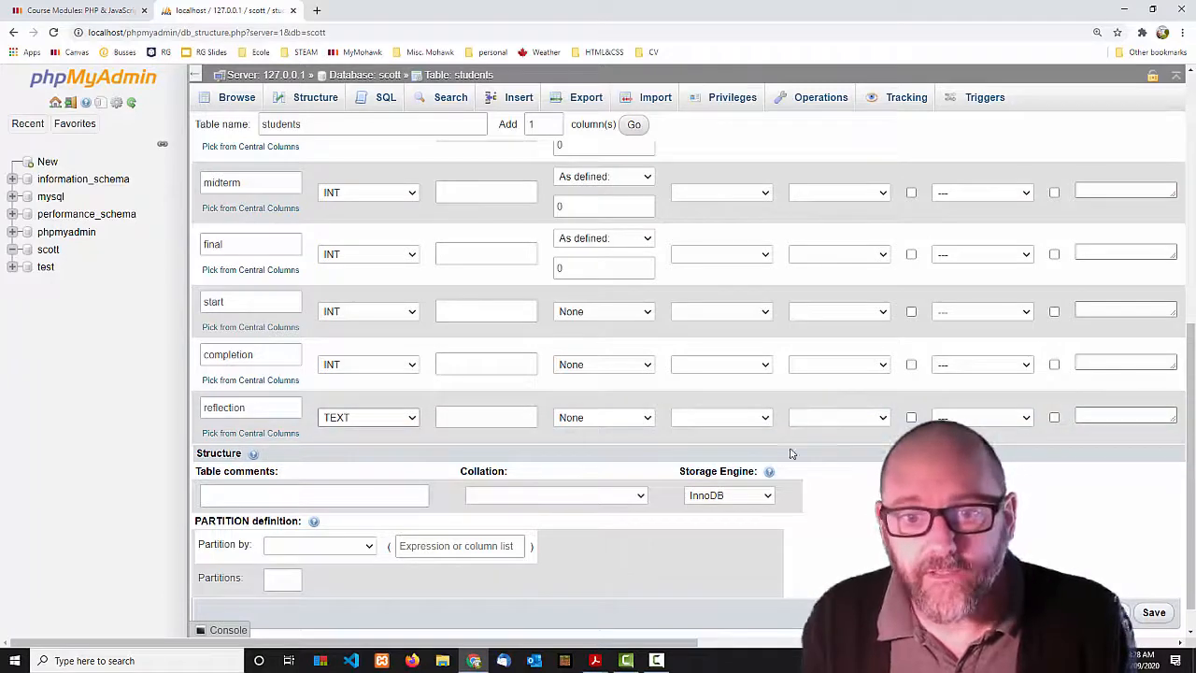
pyautogui.scroll(10, 788, 401)
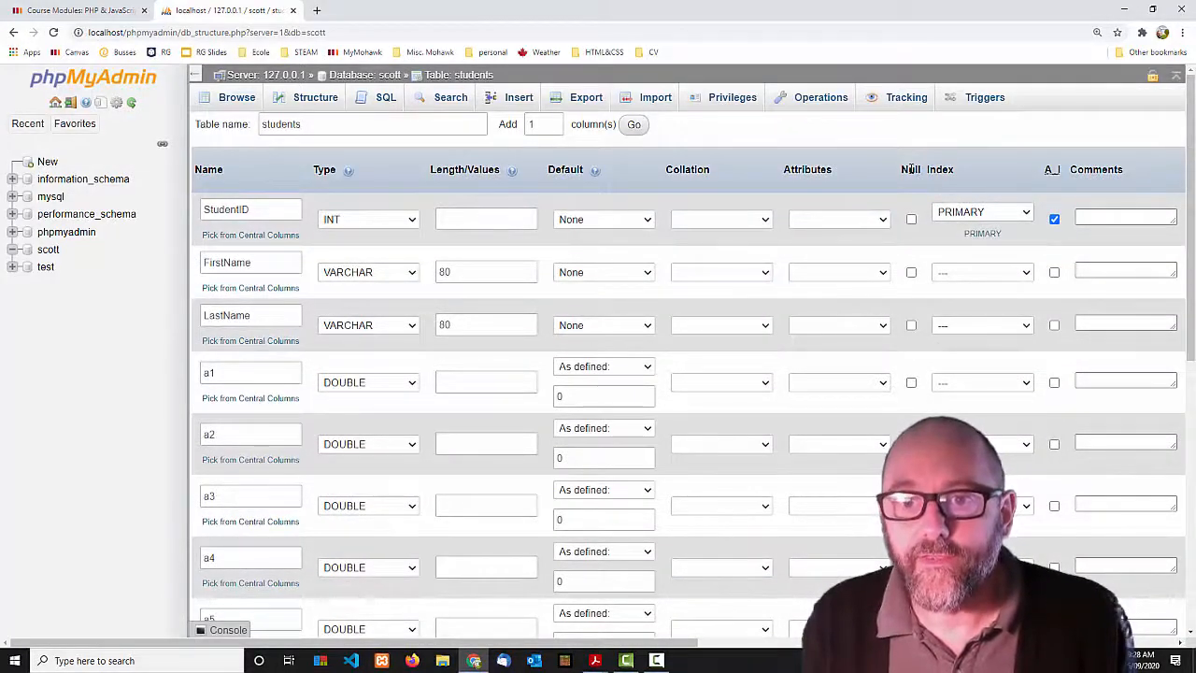
pyautogui.scroll(-10, 914, 280)
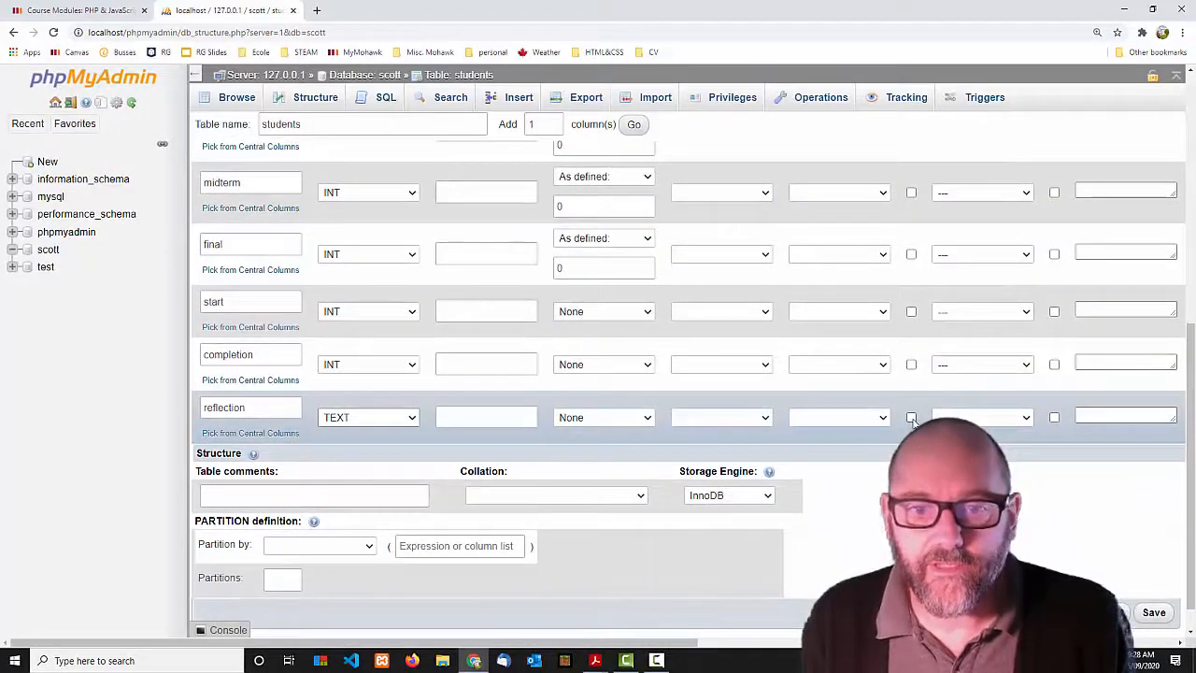
pyautogui.click(911, 418)
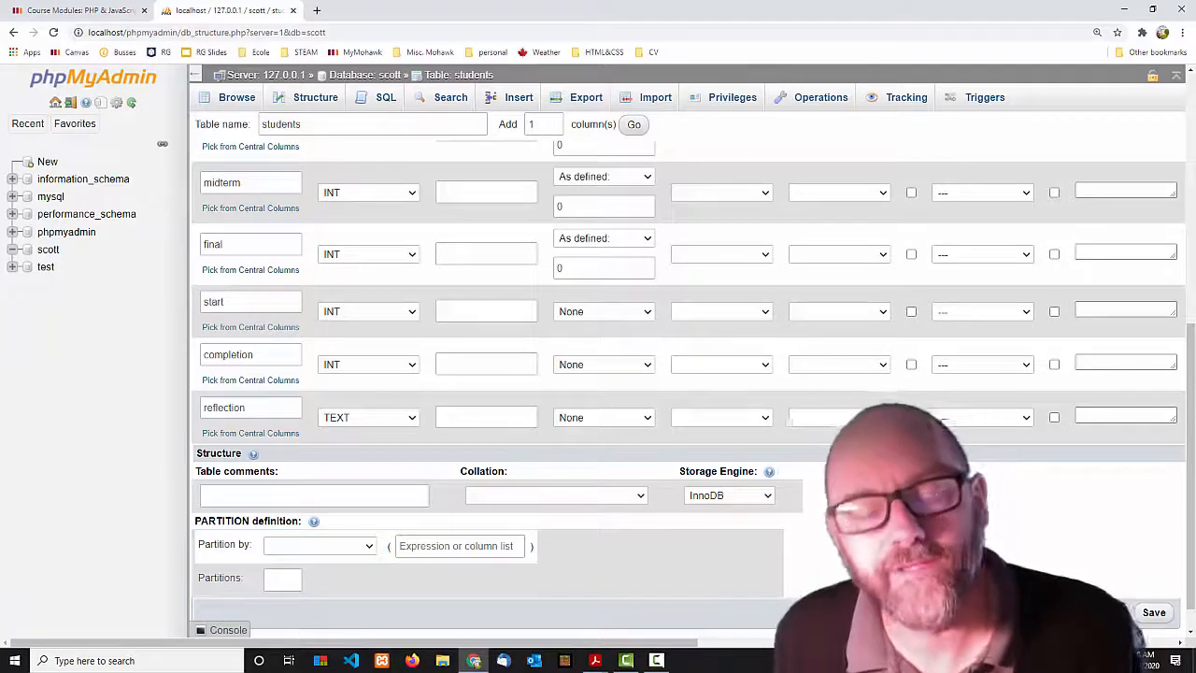
# Make completion a nullable DATE column and start a DATE column.
pyautogui.click(408, 365)
pyautogui.click(400, 418)
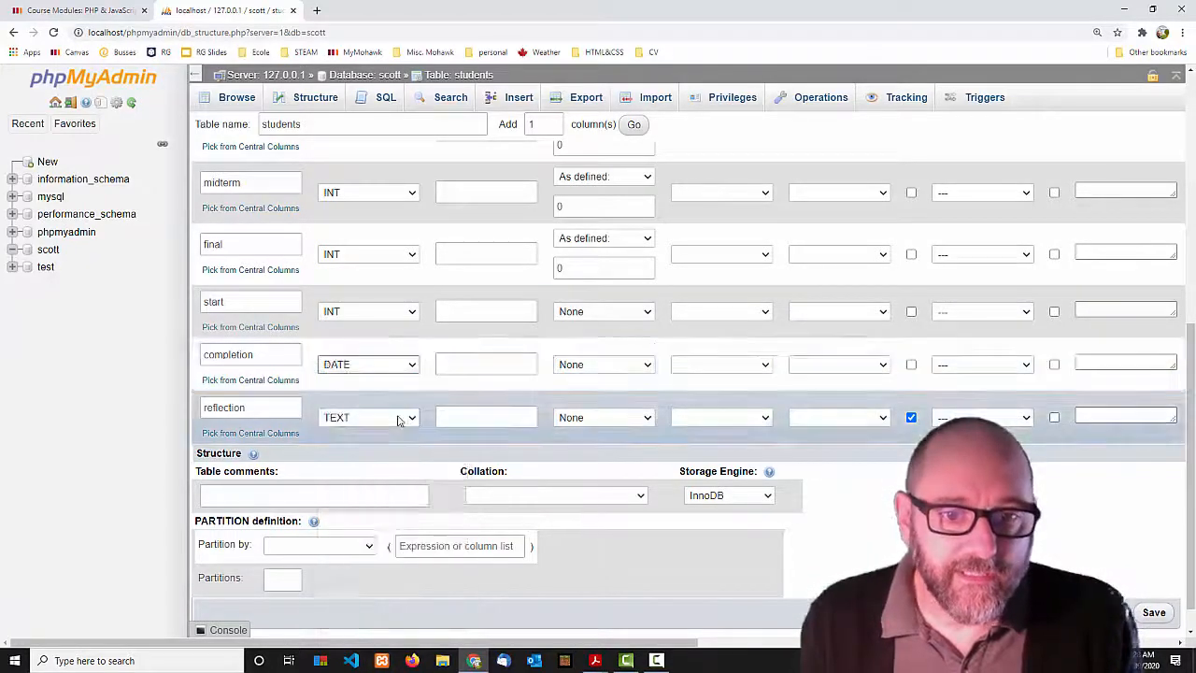
pyautogui.click(911, 365)
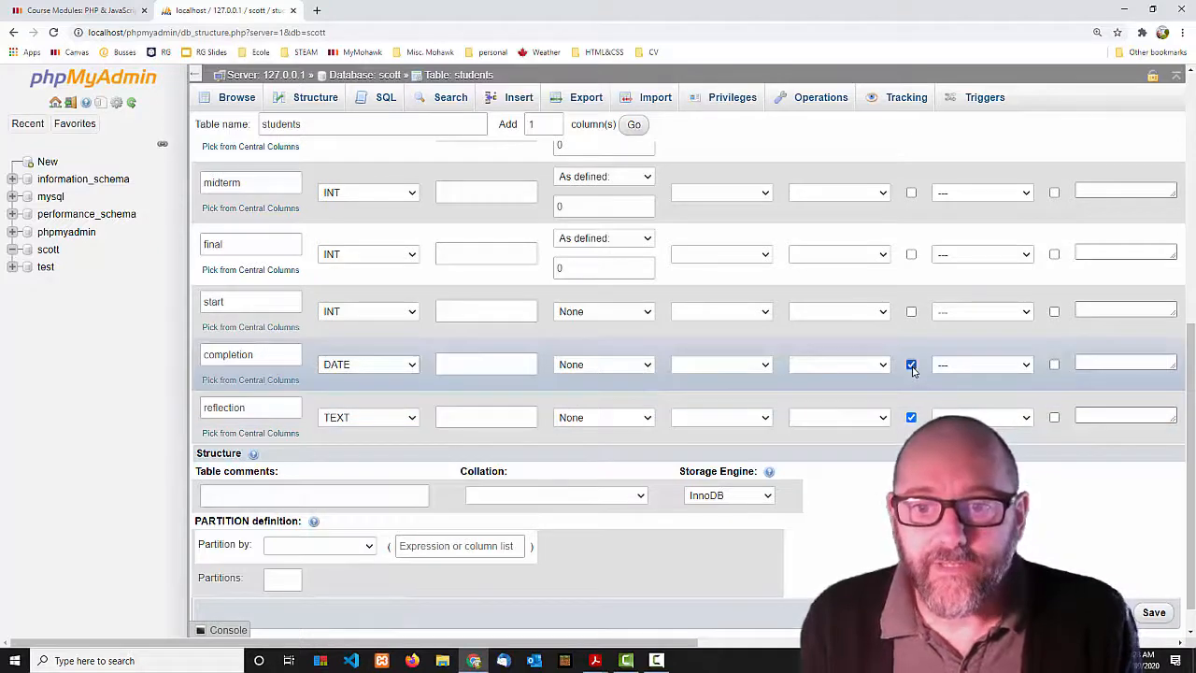
pyautogui.click(409, 312)
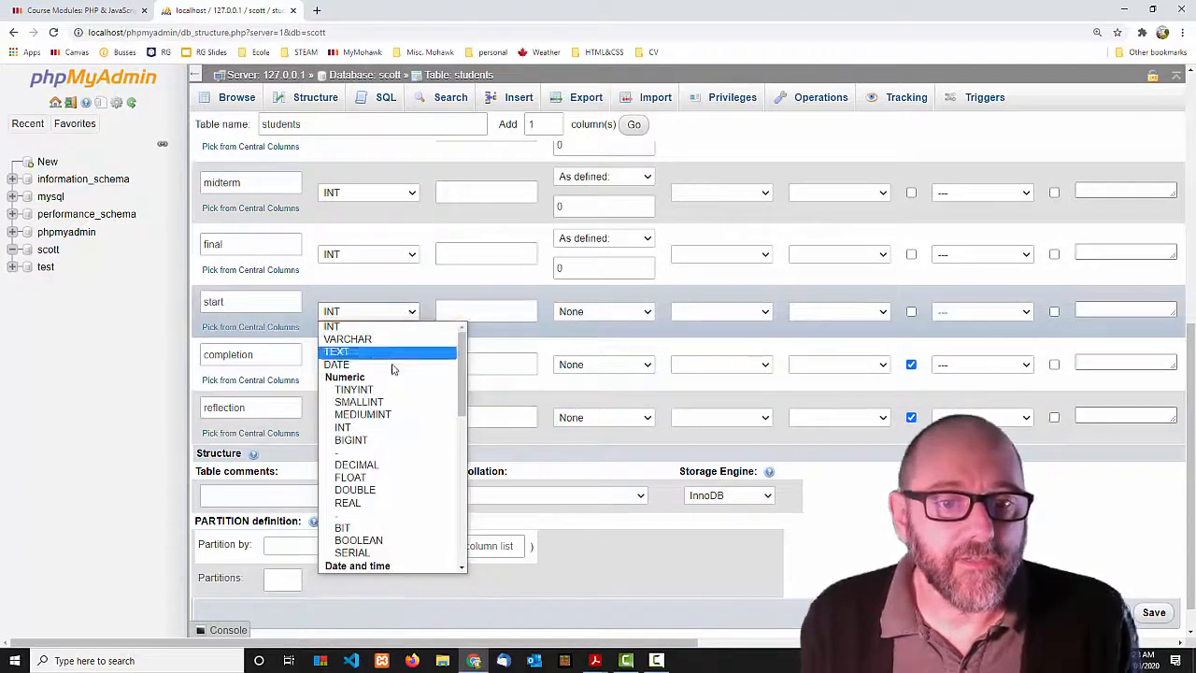
pyautogui.click(392, 364)
pyautogui.click(636, 314)
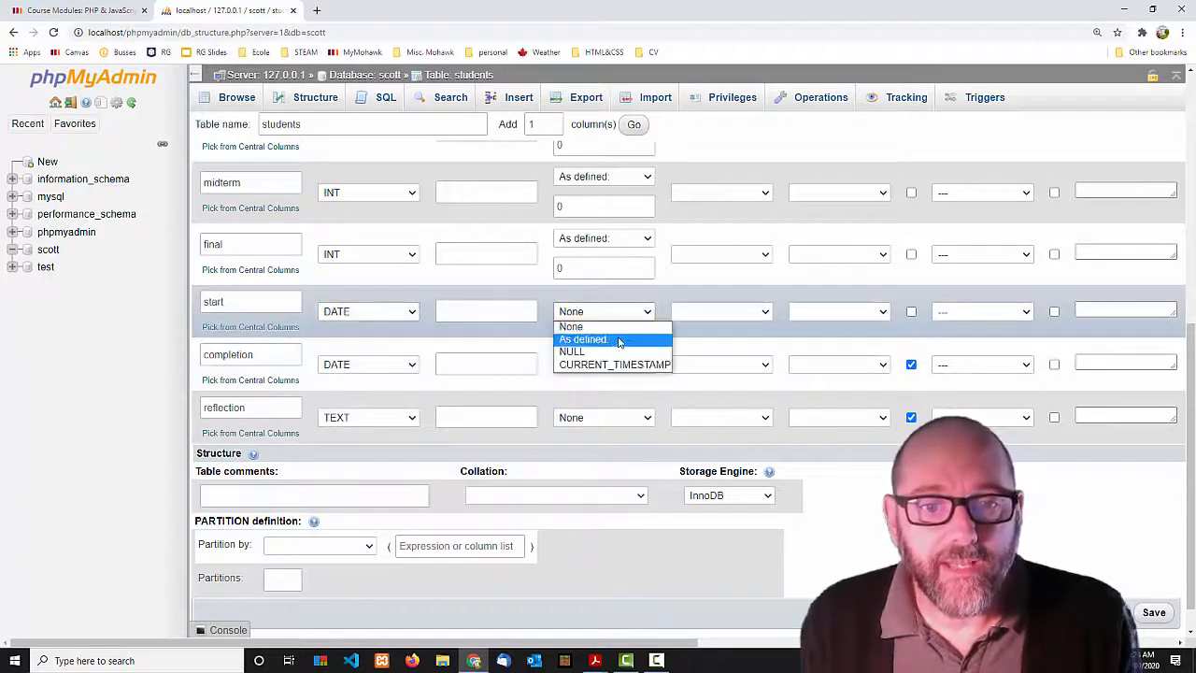
# Set the start column's 'As defined:' default to 2020-09-09.
pyautogui.click(620, 339)
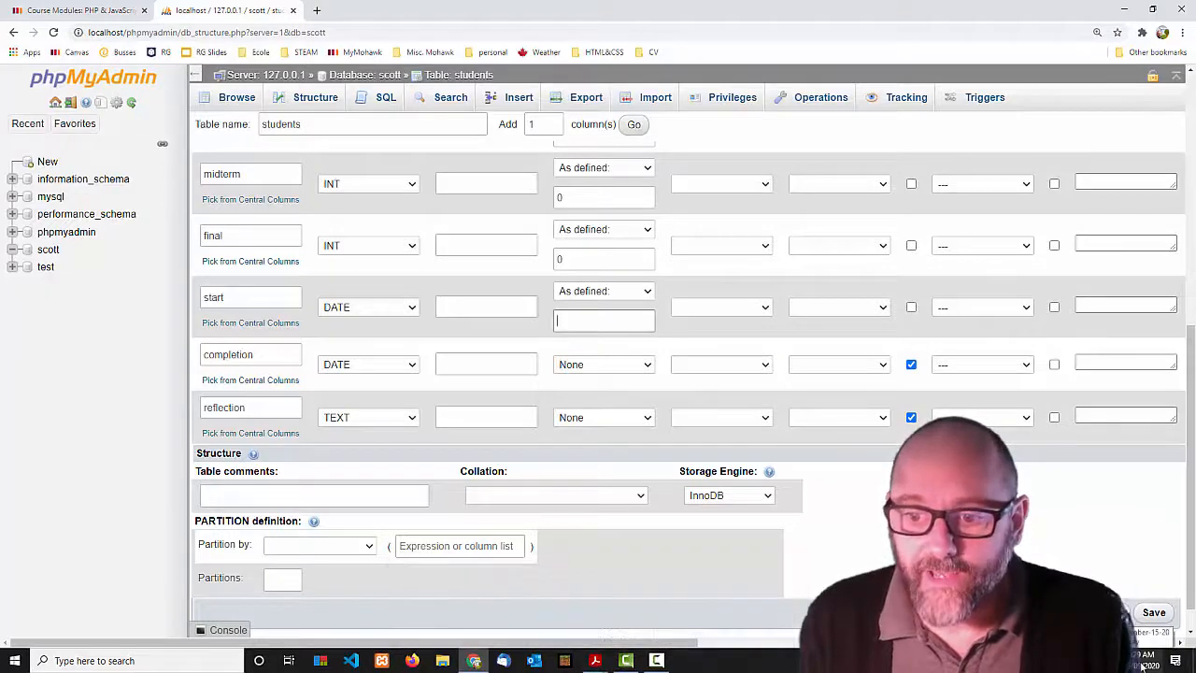
pyautogui.click(1146, 662)
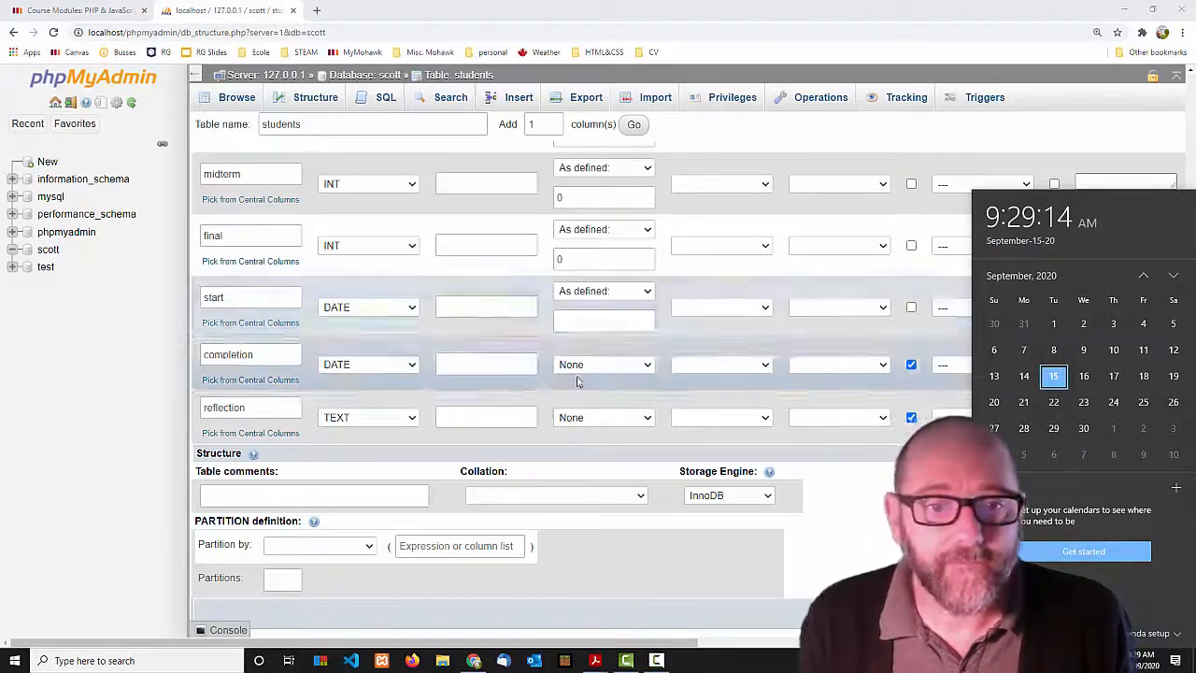
pyautogui.click(594, 319)
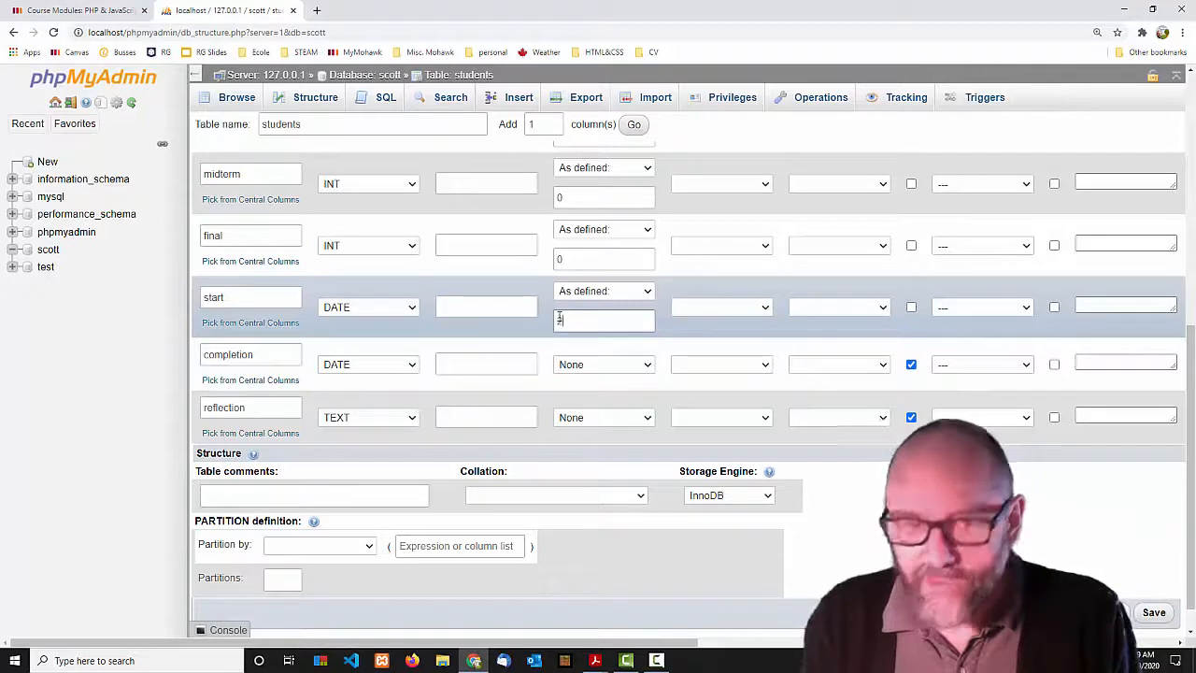
pyautogui.write('2020')
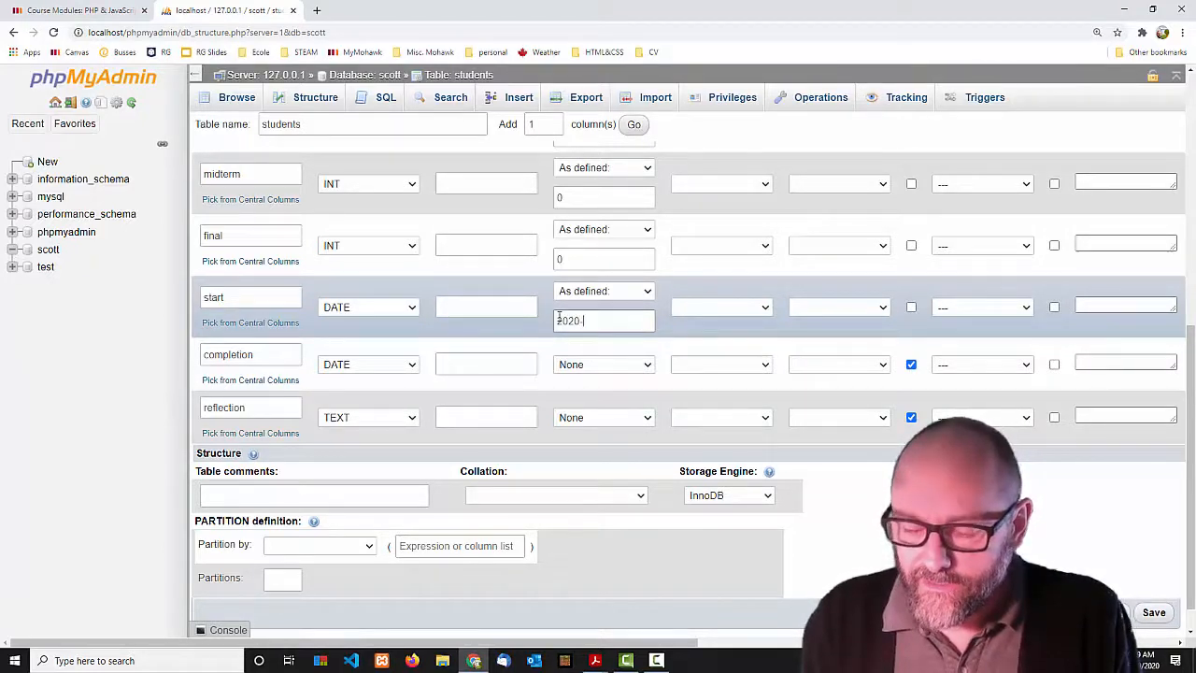
pyautogui.write('-09-09')
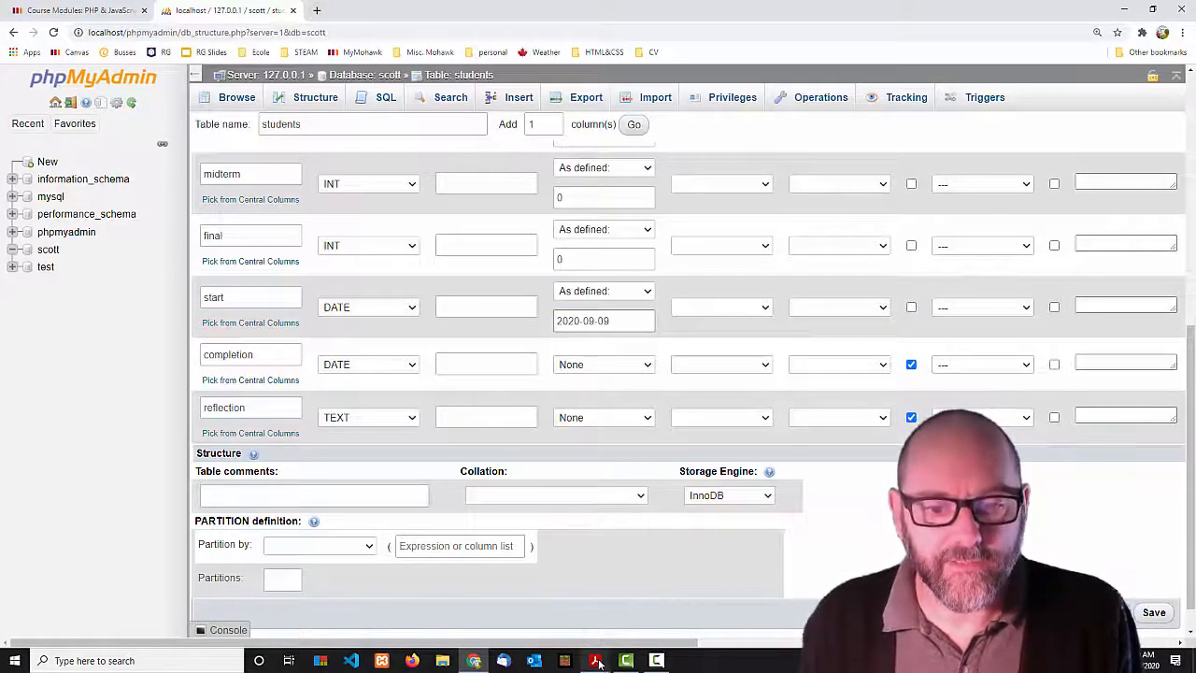
pyautogui.moveTo(595, 661)
pyautogui.click(458, 599)
pyautogui.scroll(-10, 566, 366)
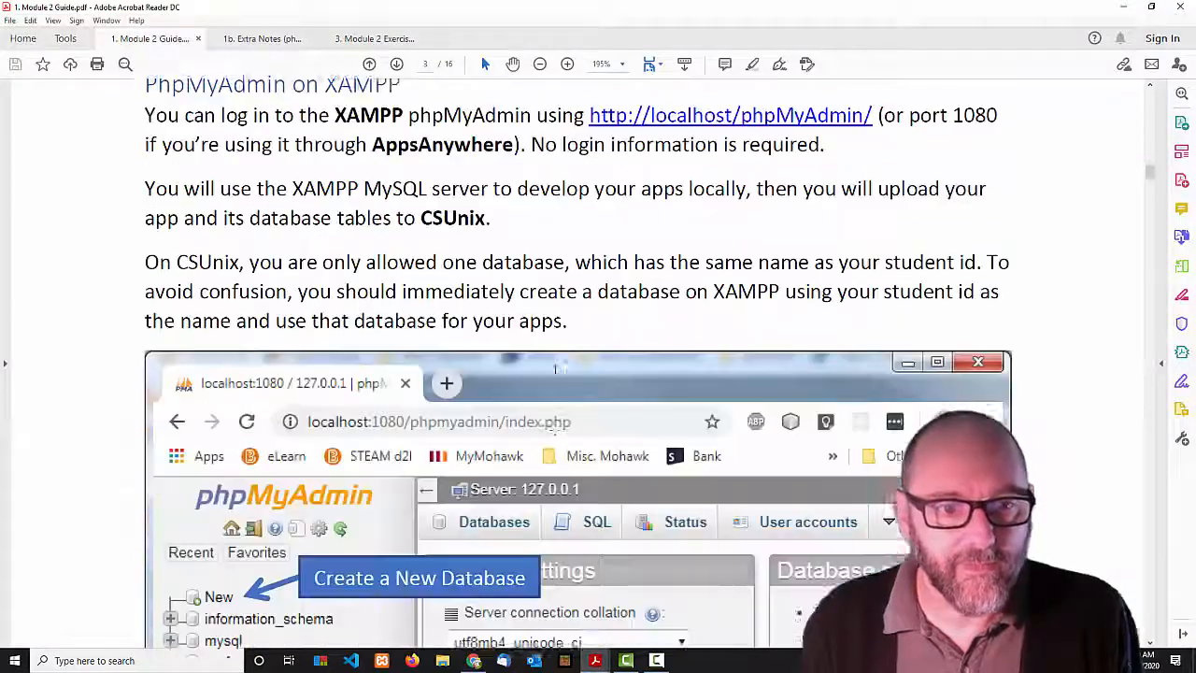
pyautogui.scroll(-12, 565, 367)
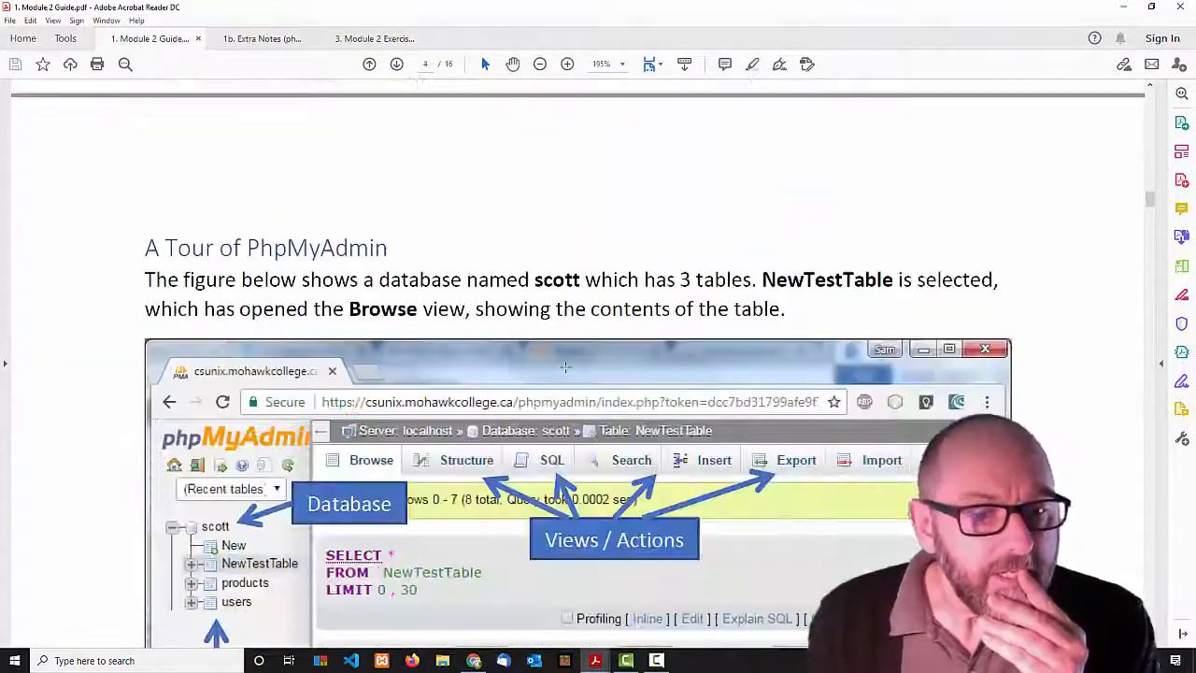
pyautogui.scroll(-12, 565, 367)
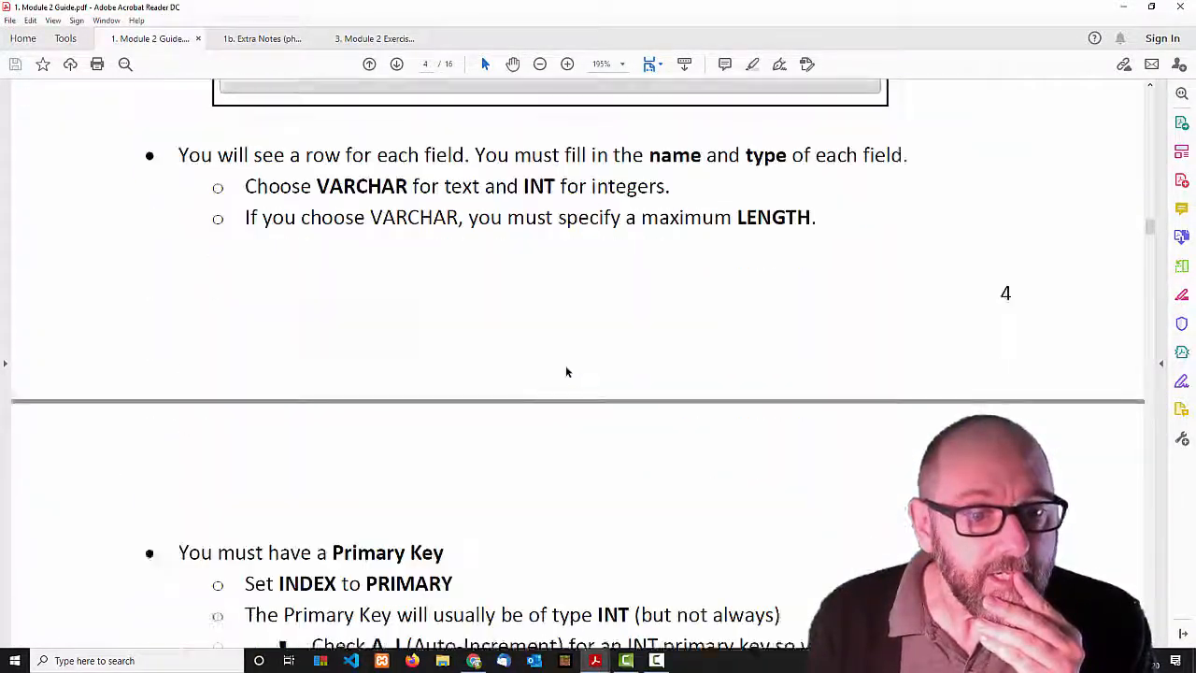
pyautogui.scroll(-10, 565, 367)
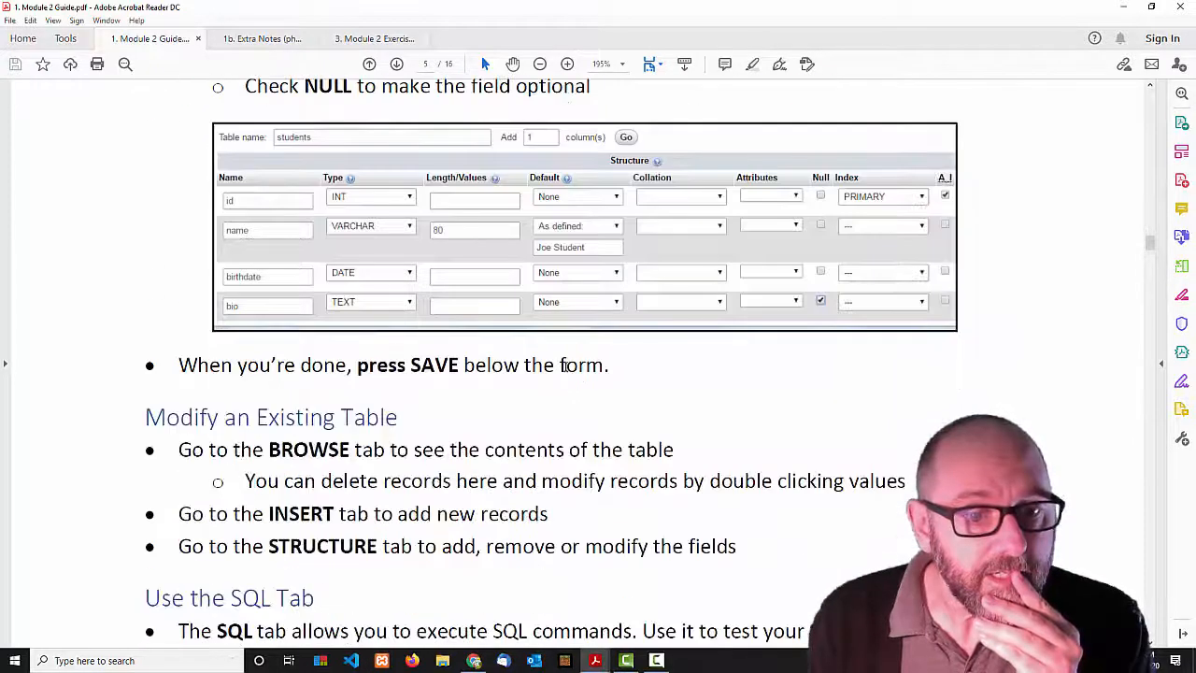
pyautogui.scroll(-5, 566, 365)
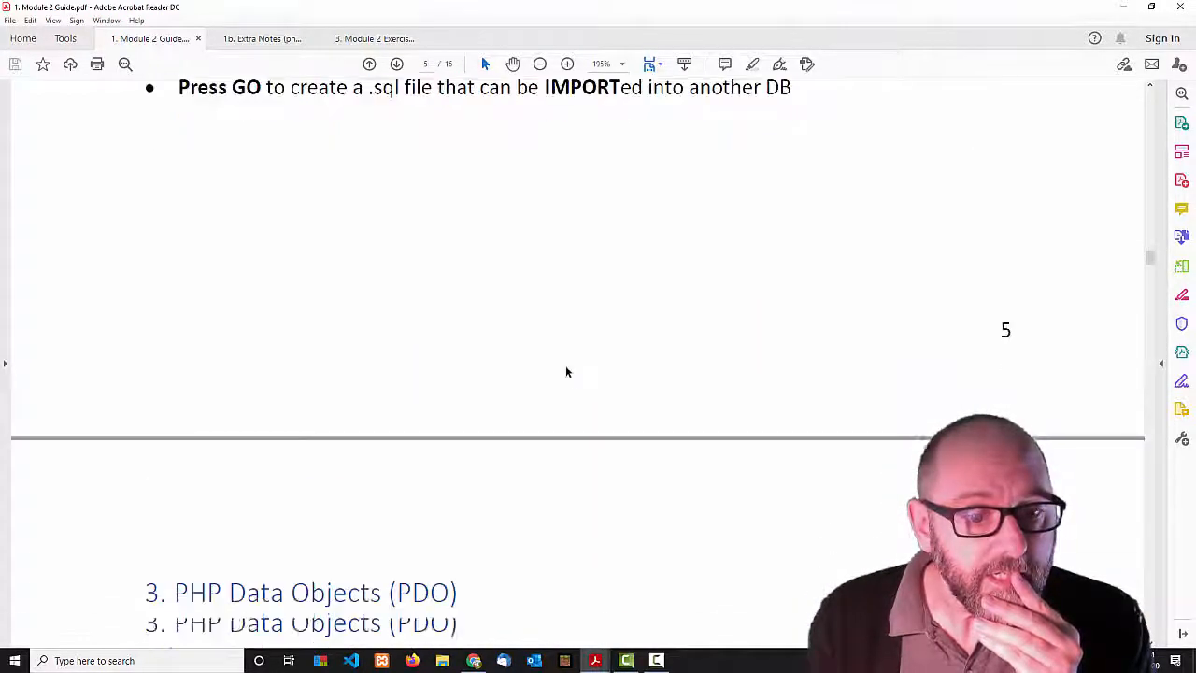
pyautogui.scroll(5, 566, 366)
pyautogui.scroll(5, 566, 369)
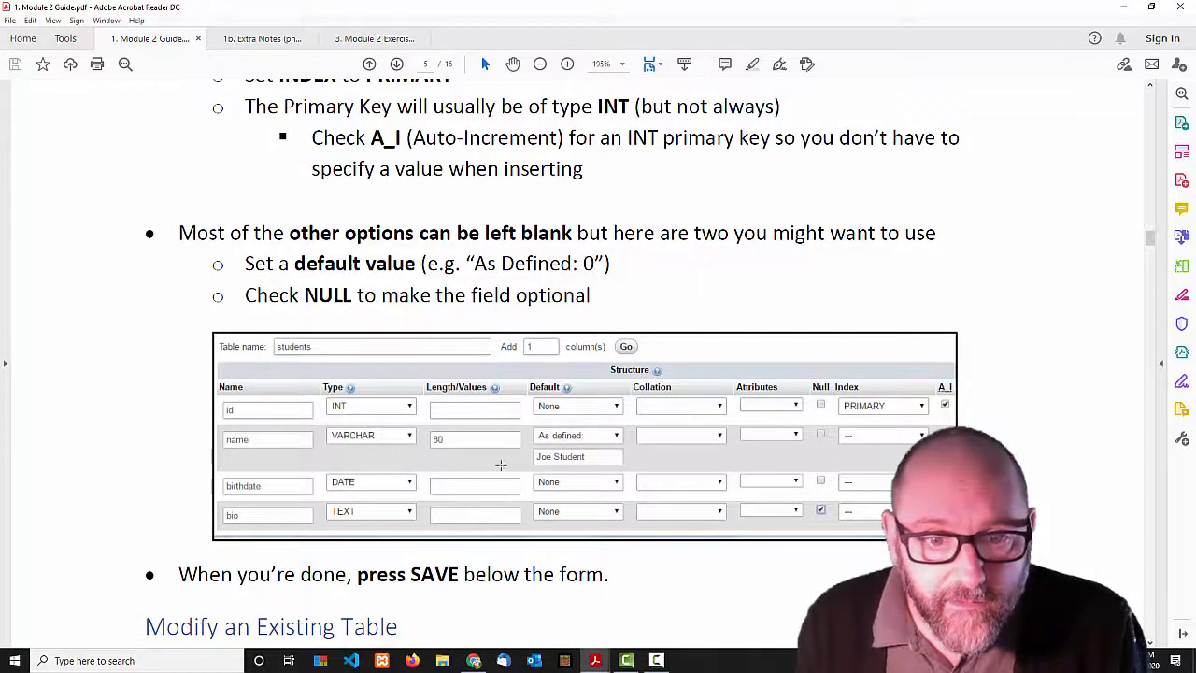
pyautogui.scroll(3, 512, 468)
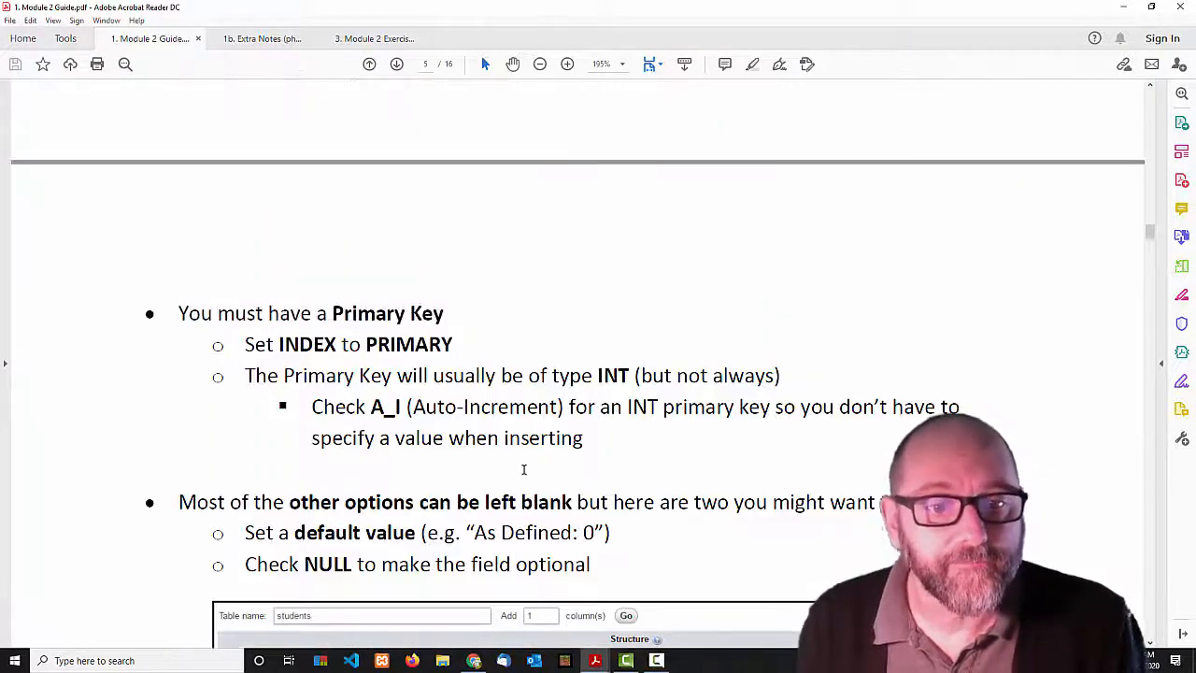
pyautogui.scroll(7, 540, 450)
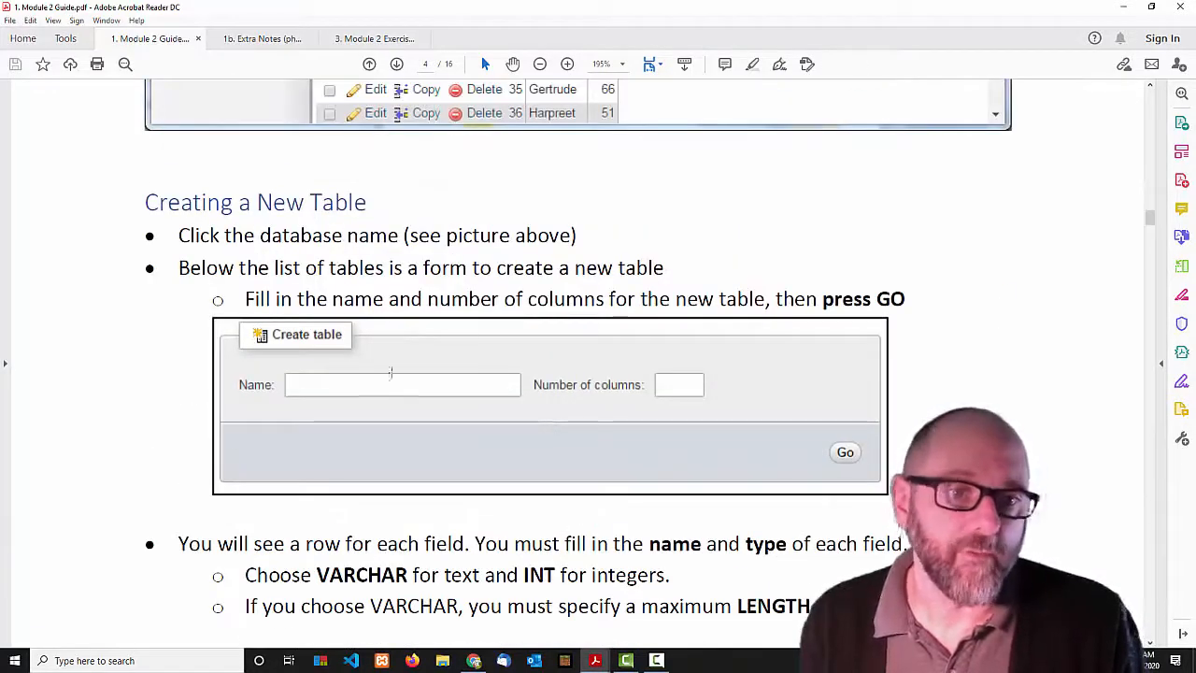
pyautogui.scroll(-9, 421, 459)
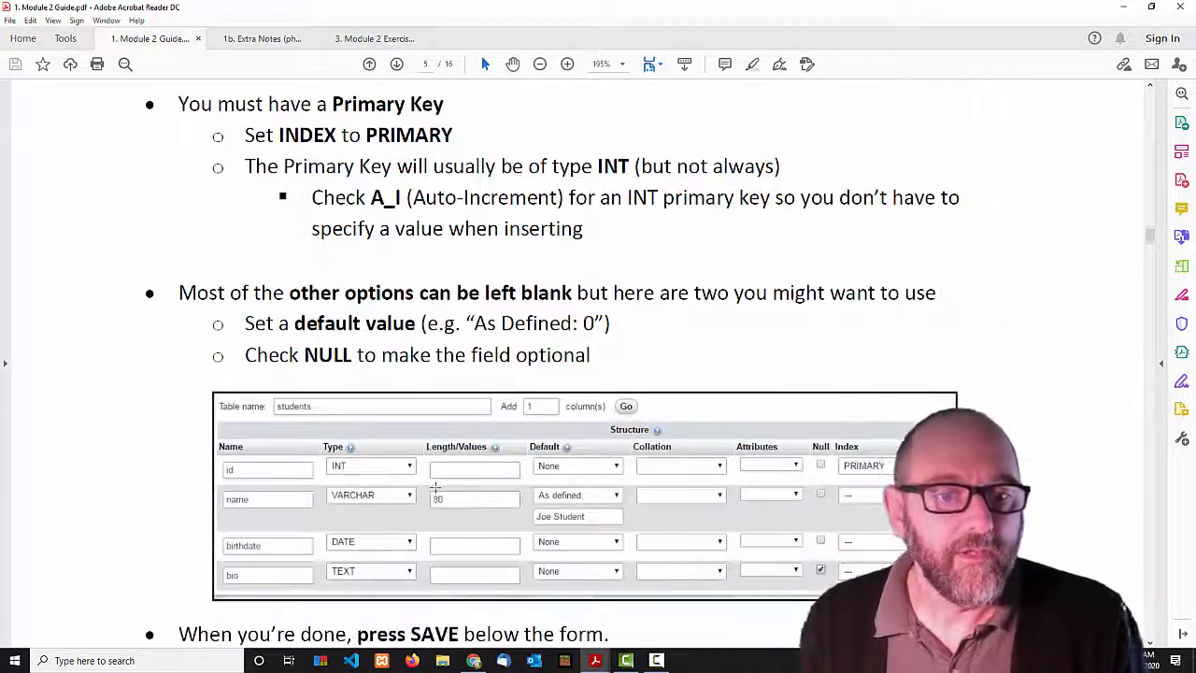
pyautogui.scroll(-2, 440, 420)
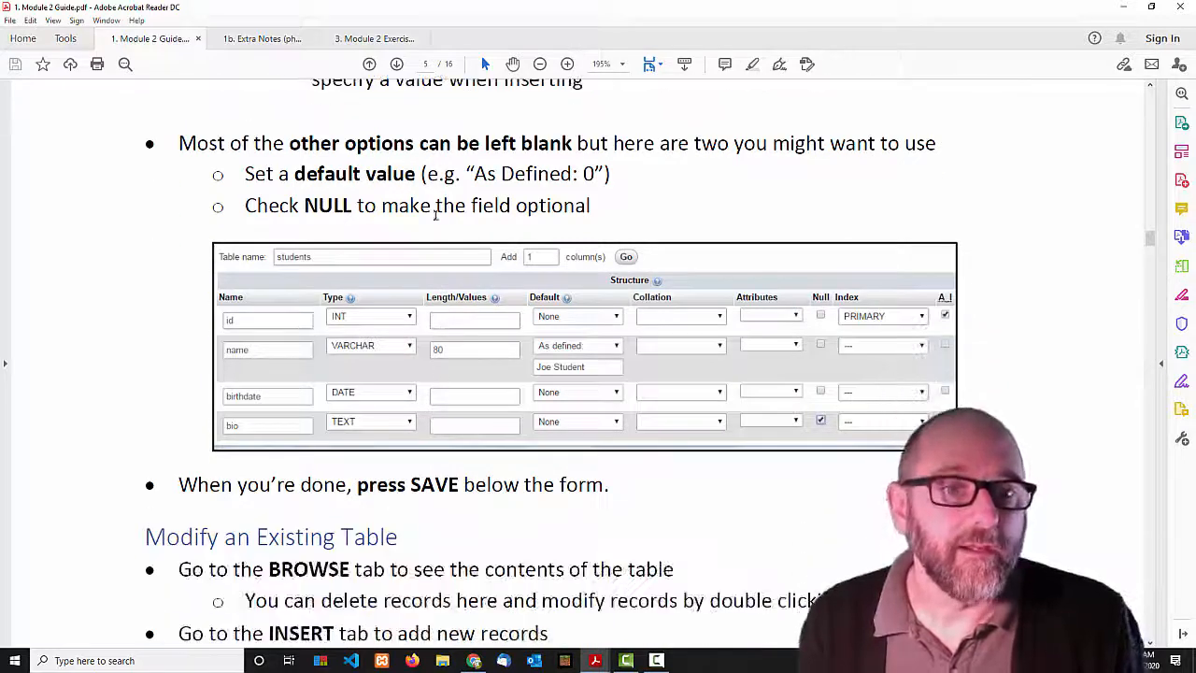
pyautogui.scroll(-1, 483, 467)
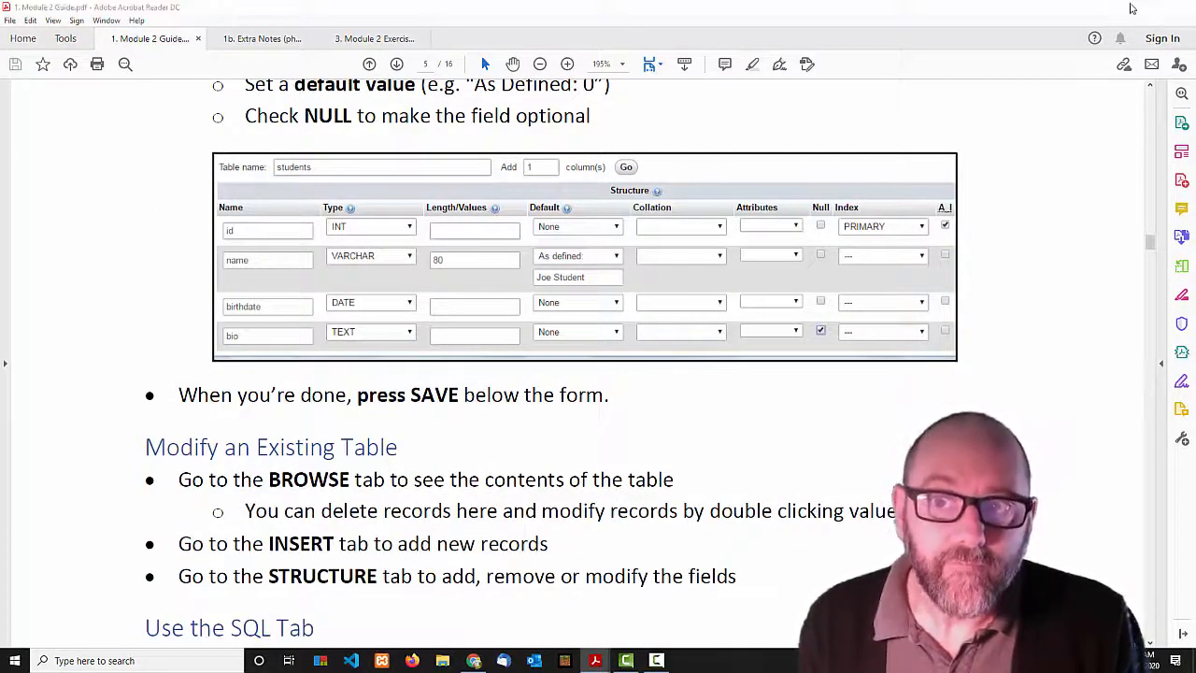
pyautogui.click(1123, 7)
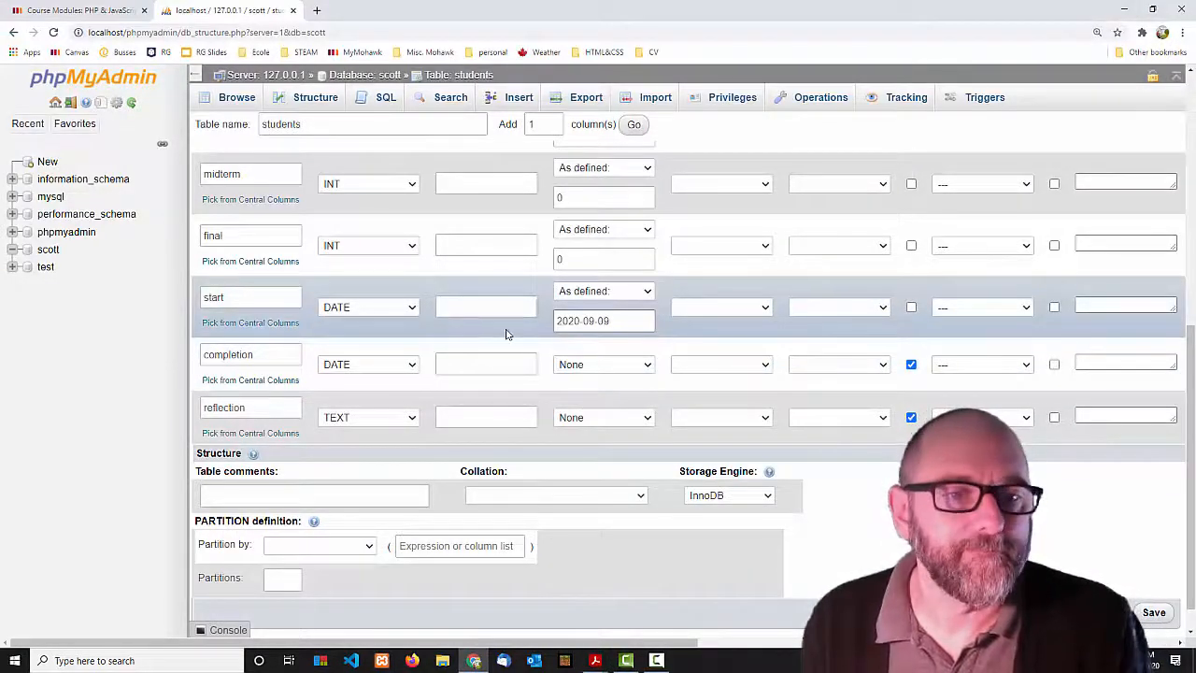
# Try saving the table and dismiss the invalid length warning for FirstName.
pyautogui.scroll(10, 422, 349)
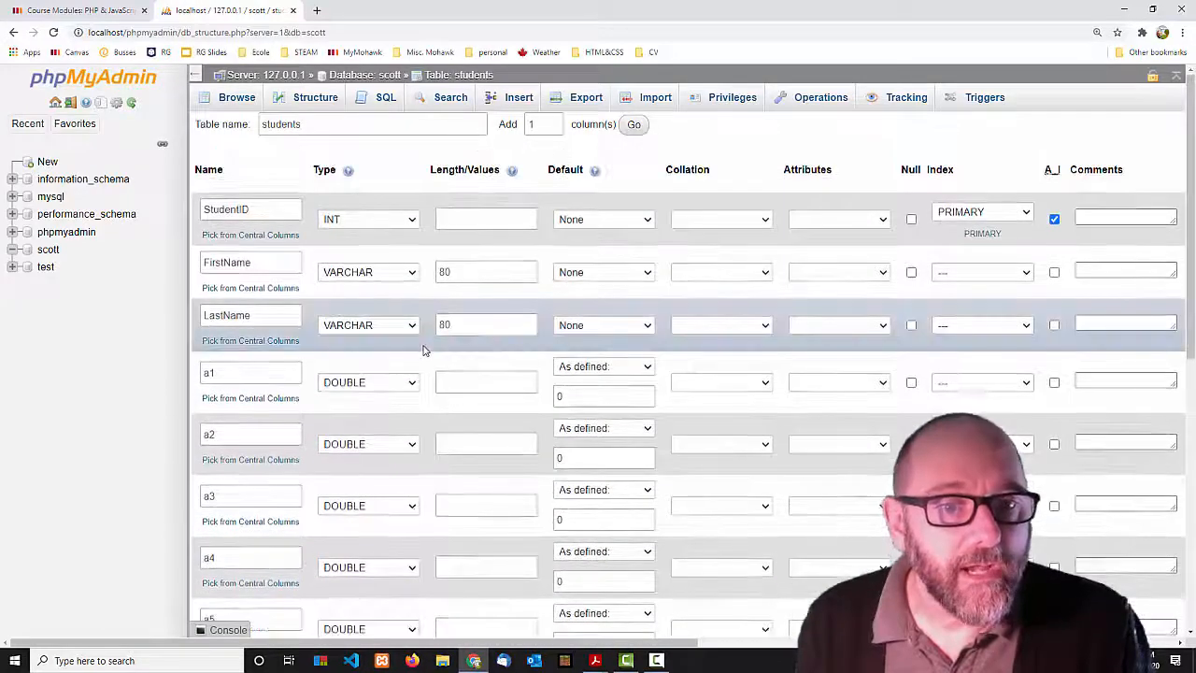
pyautogui.scroll(-10, 468, 392)
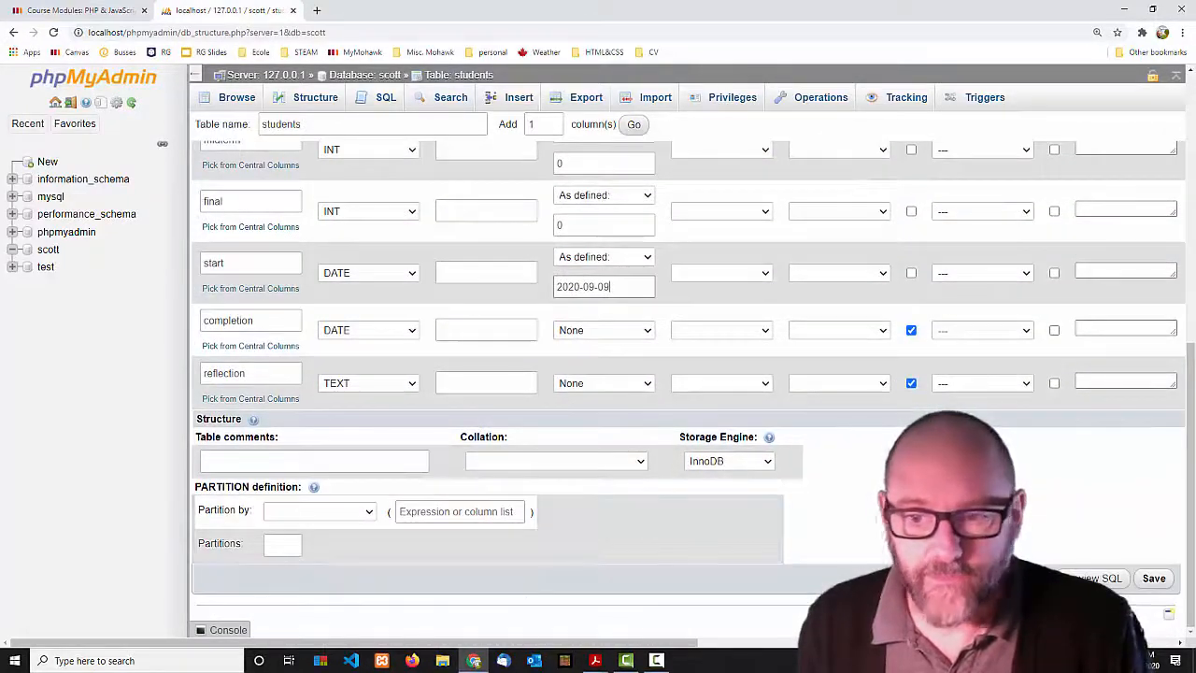
pyautogui.scroll(10, 908, 387)
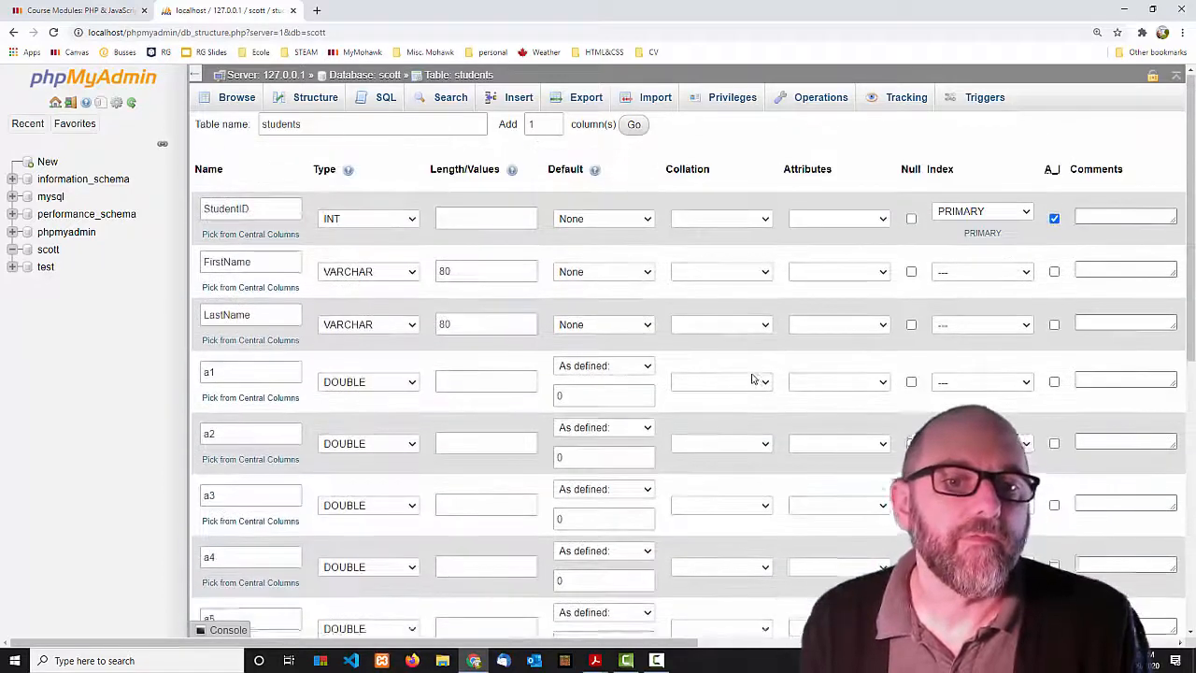
pyautogui.click(481, 271)
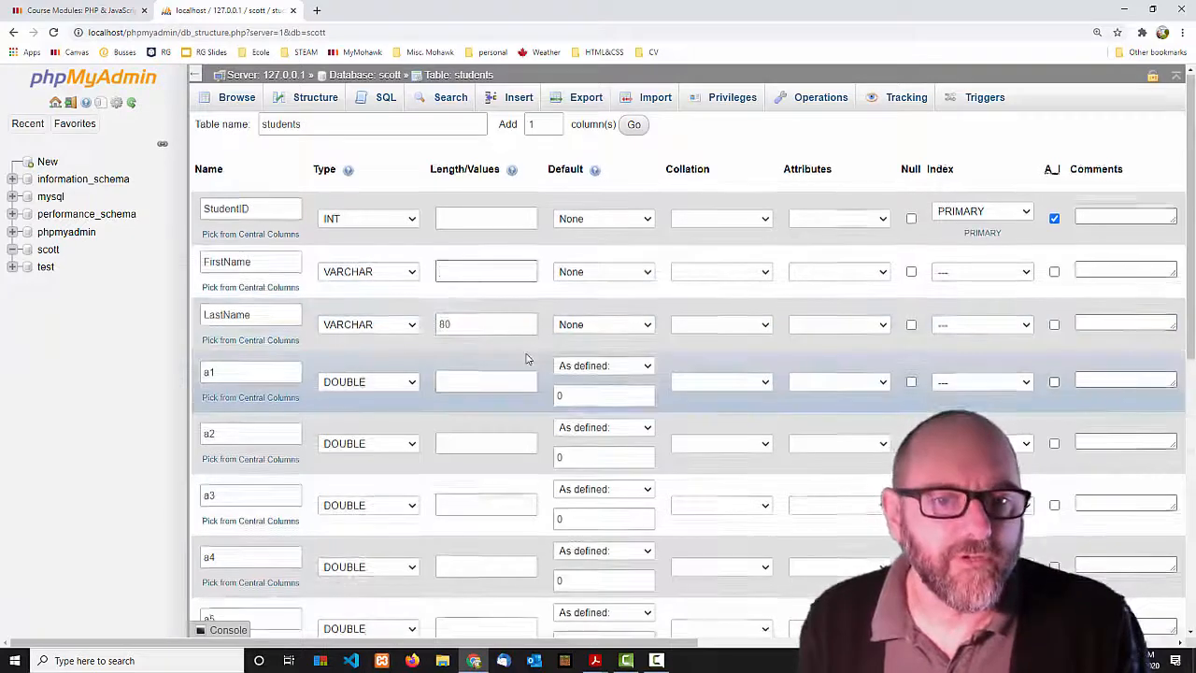
pyautogui.scroll(-1, 476, 317)
pyautogui.click(470, 328)
pyautogui.scroll(-5, 655, 393)
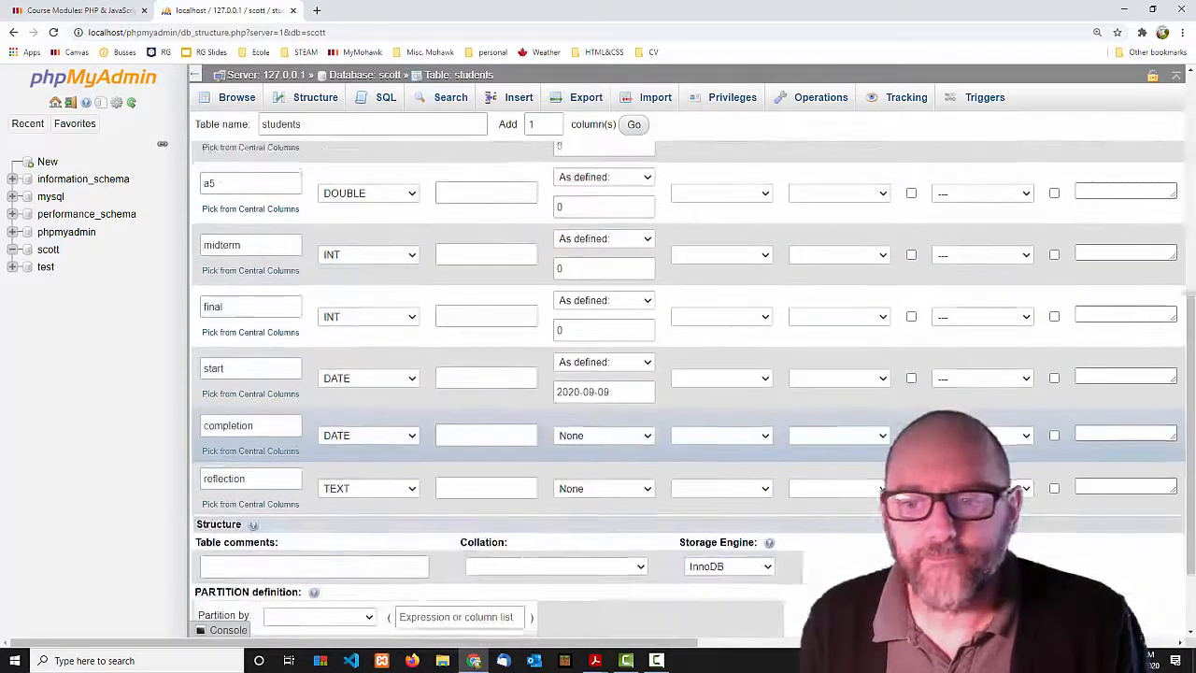
pyautogui.click(1153, 579)
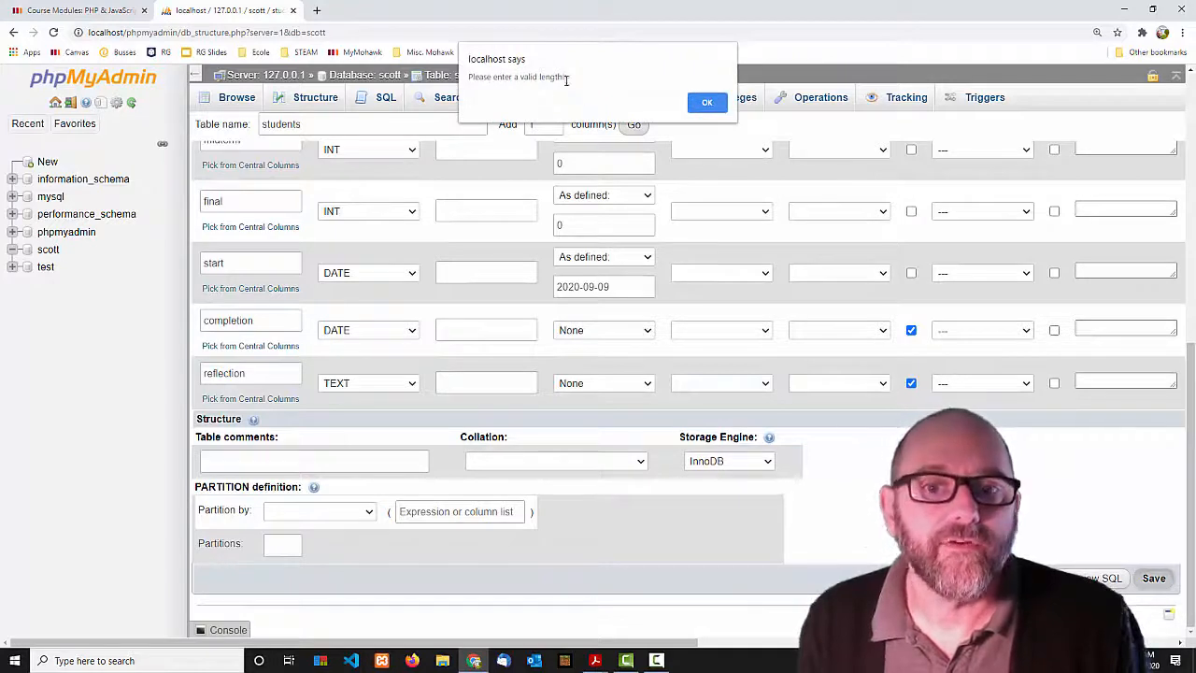
pyautogui.click(708, 102)
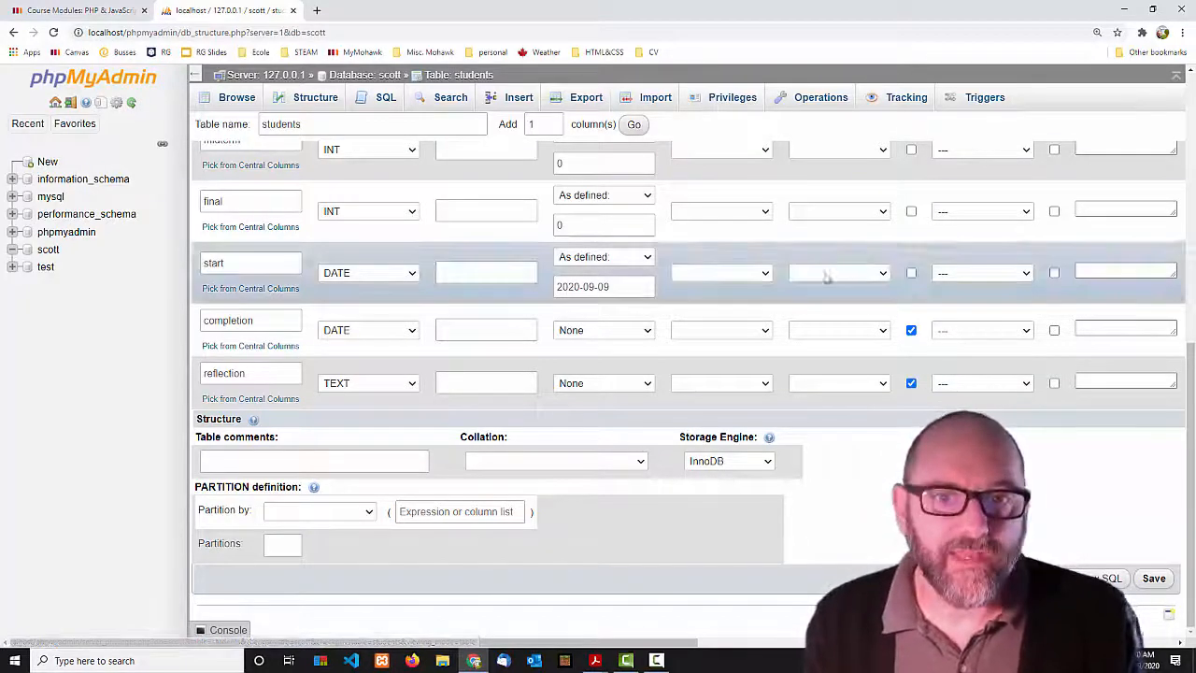
# Re-enter 80 as FirstName's length and save the students table.
pyautogui.scroll(10, 439, 272)
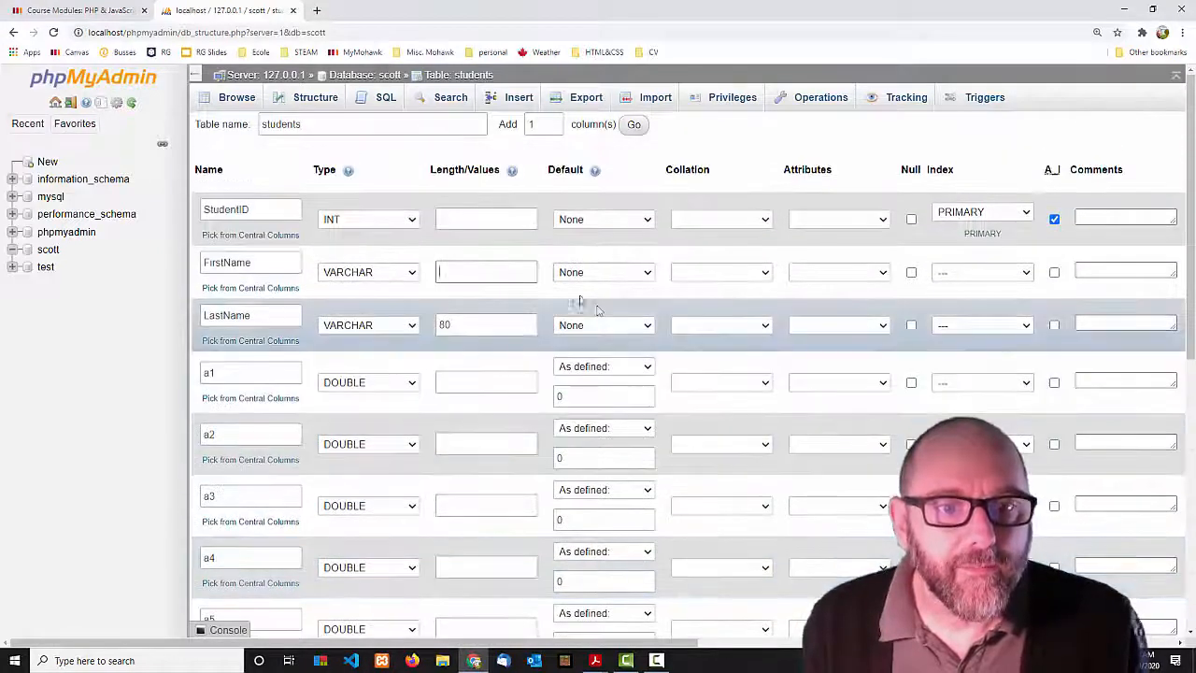
pyautogui.click(447, 274)
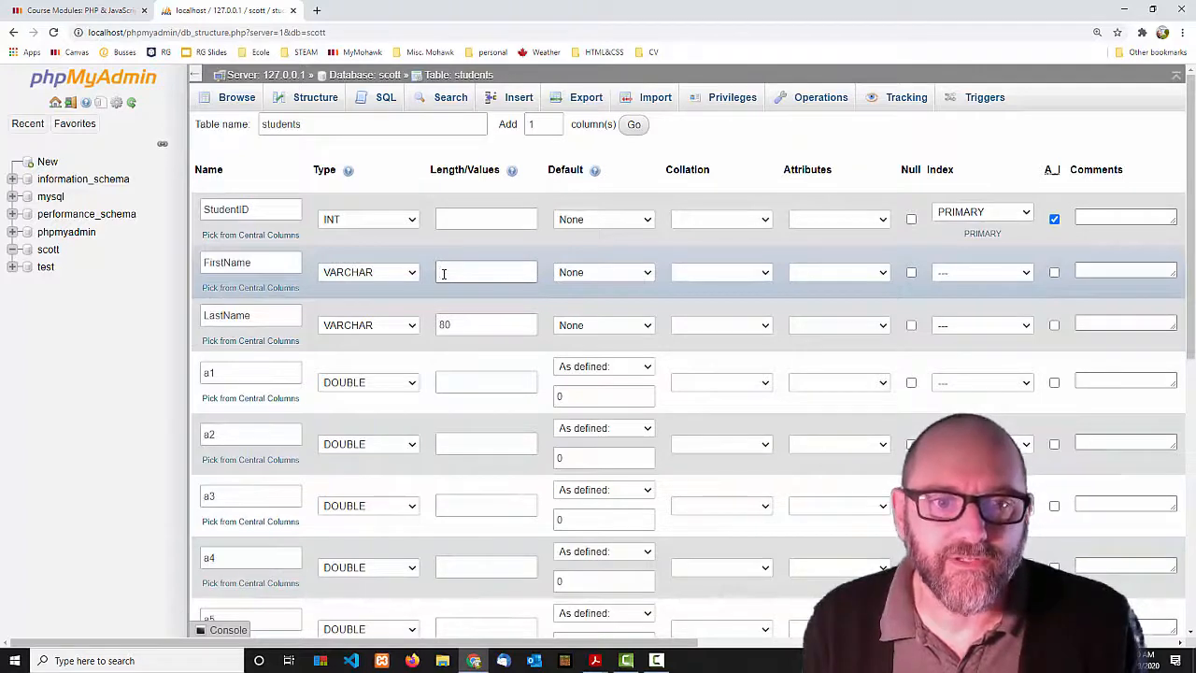
pyautogui.click(490, 383)
pyautogui.scroll(-1, 248, 311)
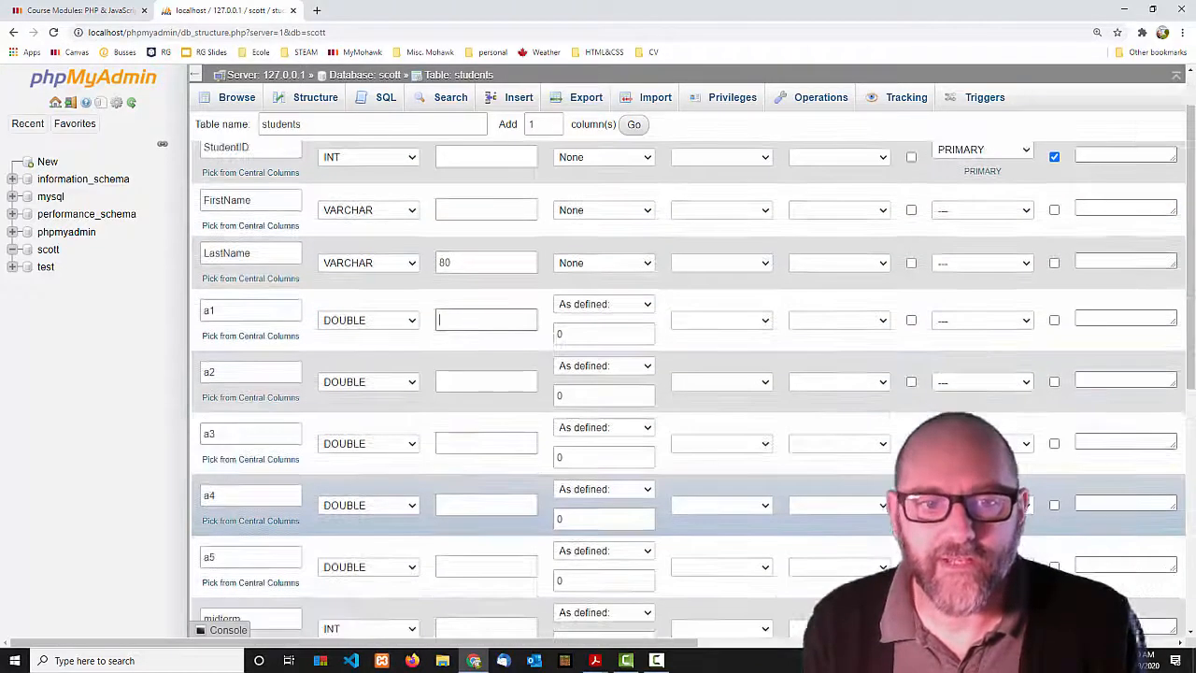
pyautogui.scroll(-6, 505, 346)
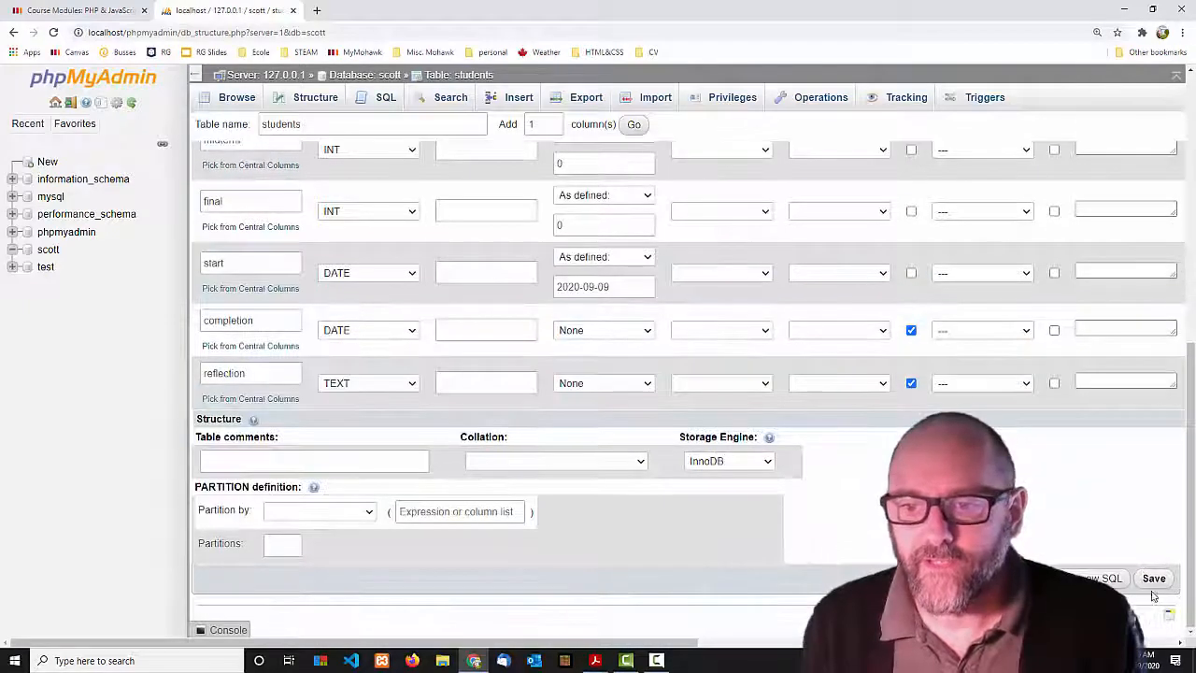
pyautogui.click(1155, 578)
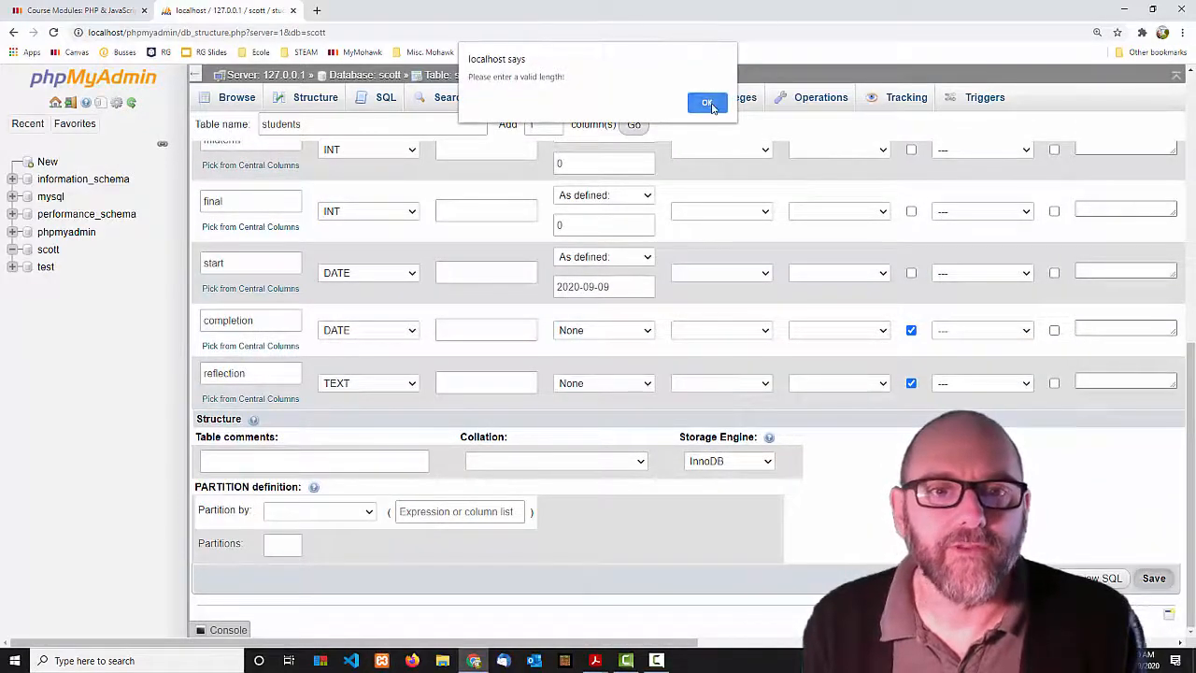
pyautogui.click(709, 104)
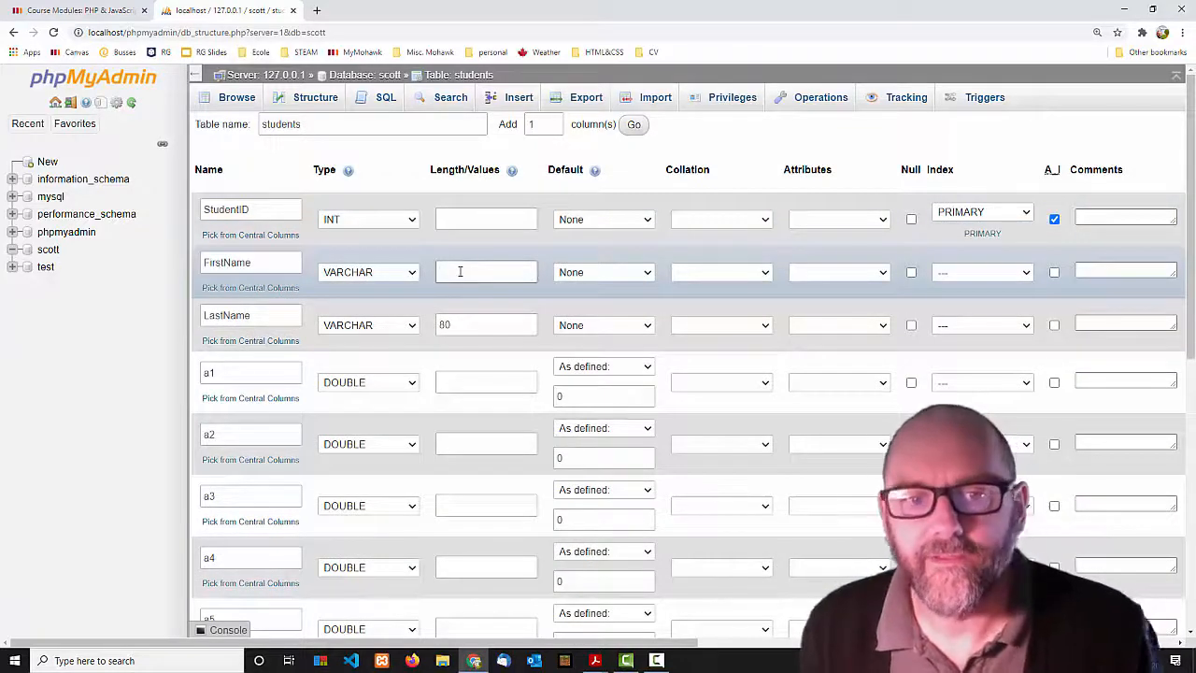
pyautogui.write('80')
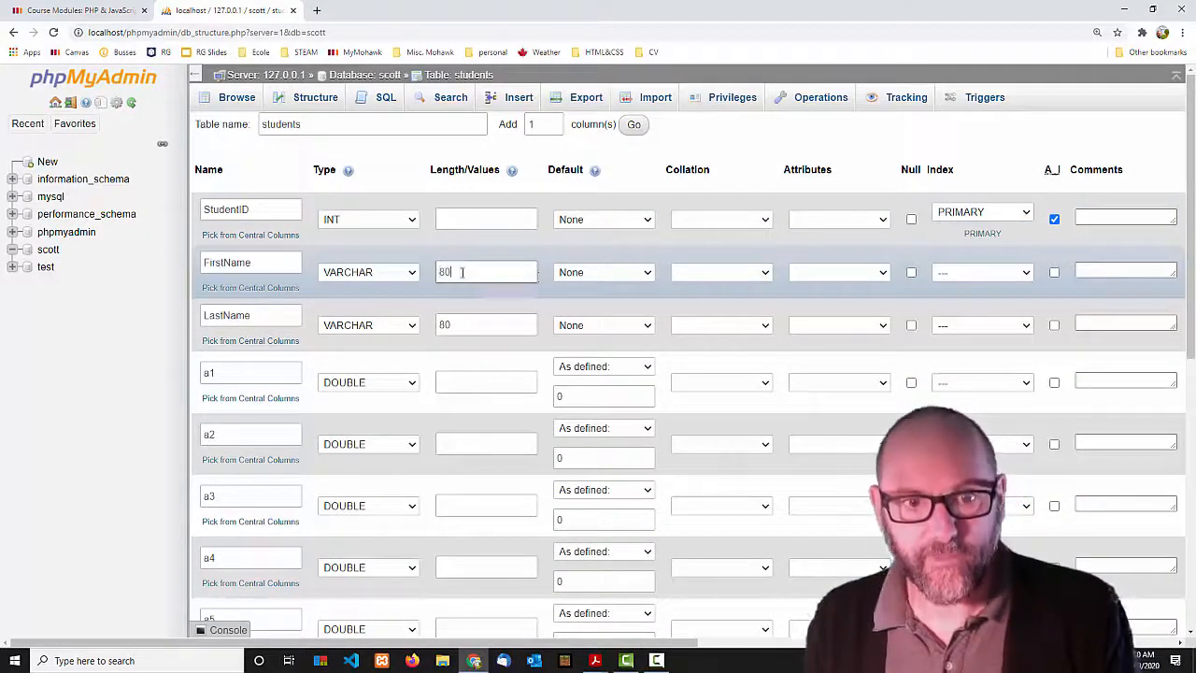
pyautogui.scroll(-5, 559, 283)
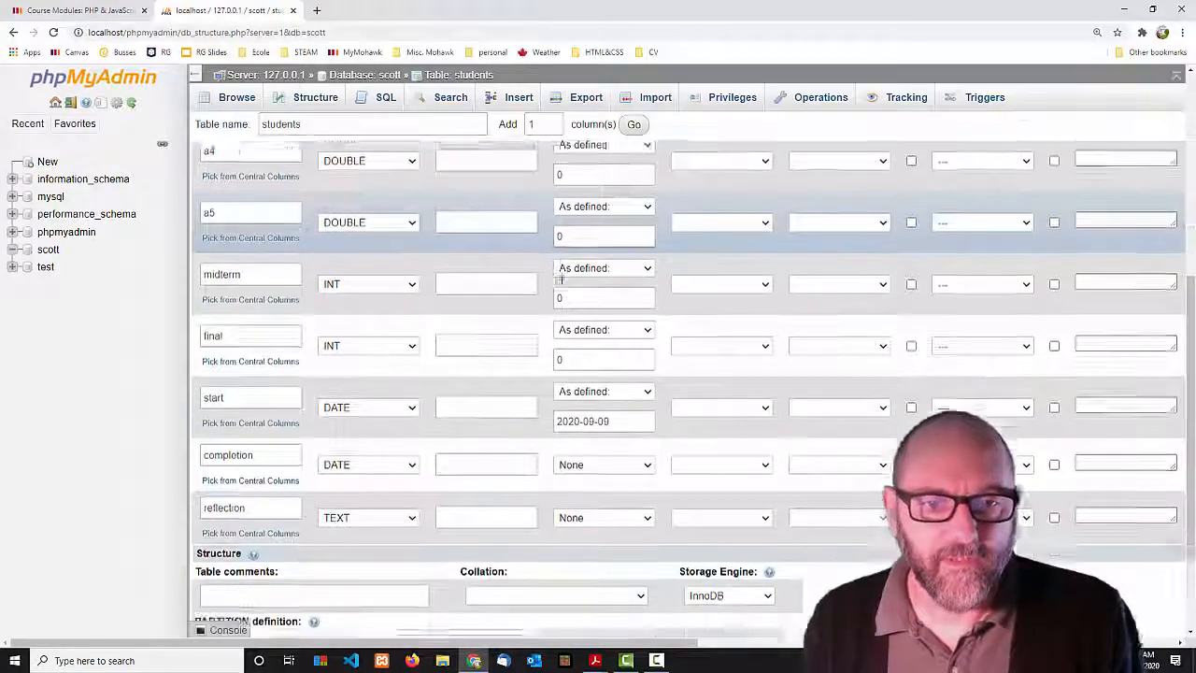
pyautogui.scroll(-1, 558, 278)
pyautogui.click(911, 373)
pyautogui.click(912, 426)
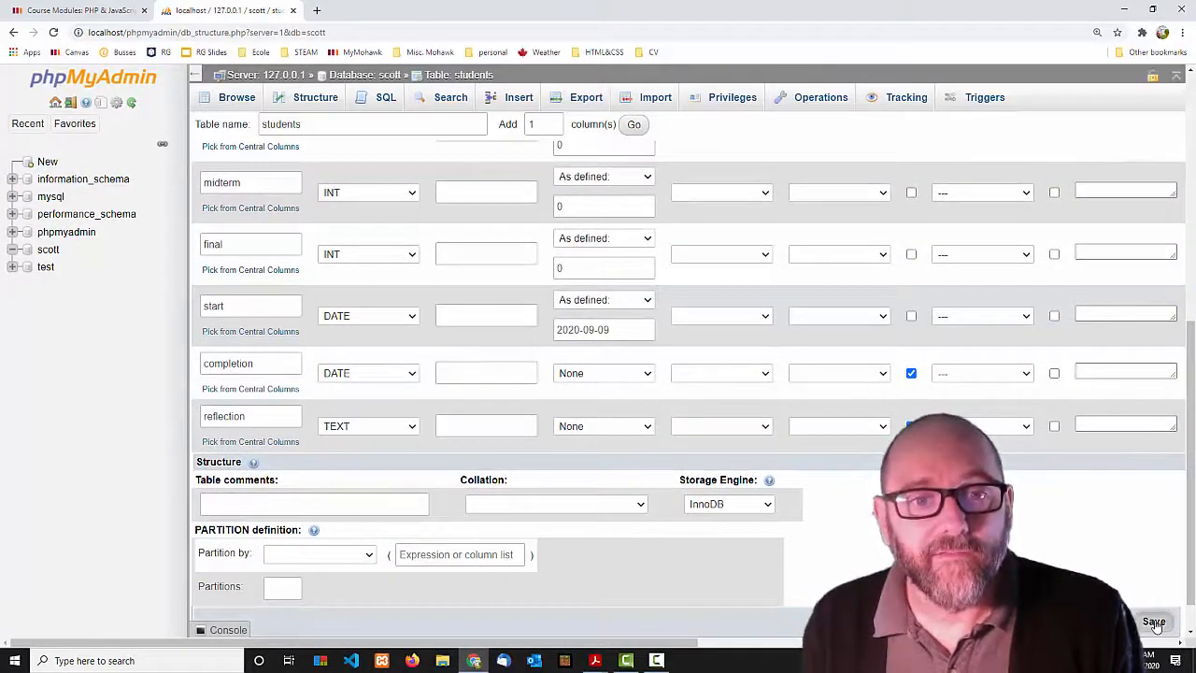
pyautogui.click(1154, 622)
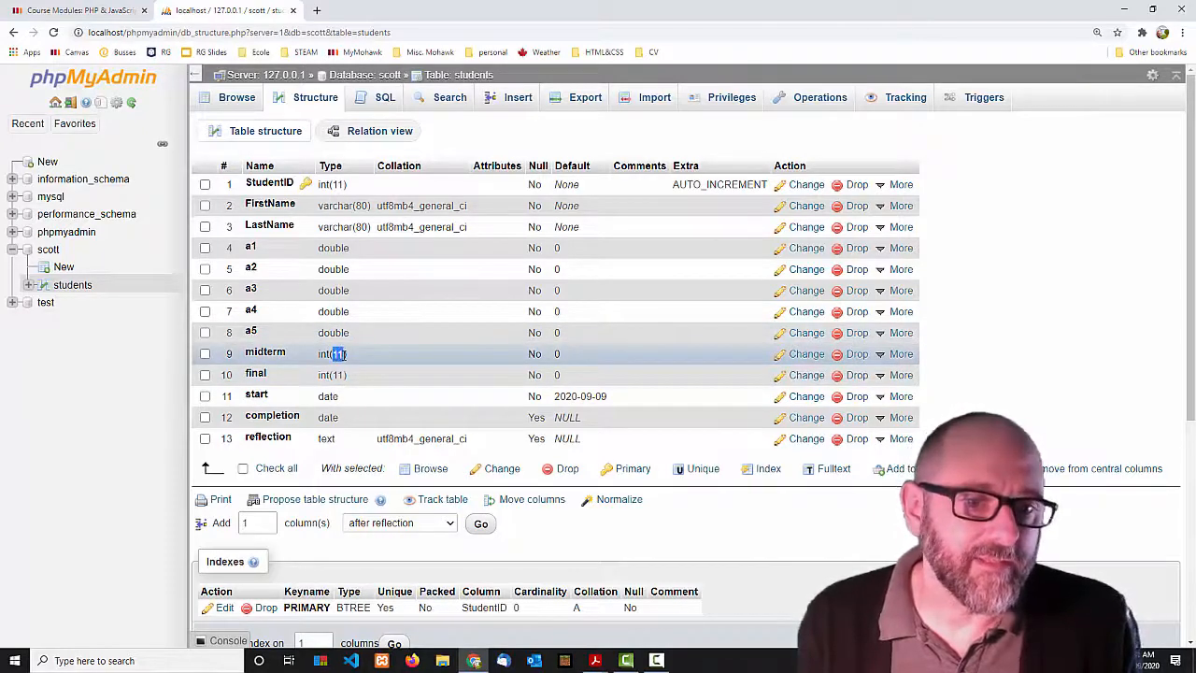
pyautogui.click(349, 365)
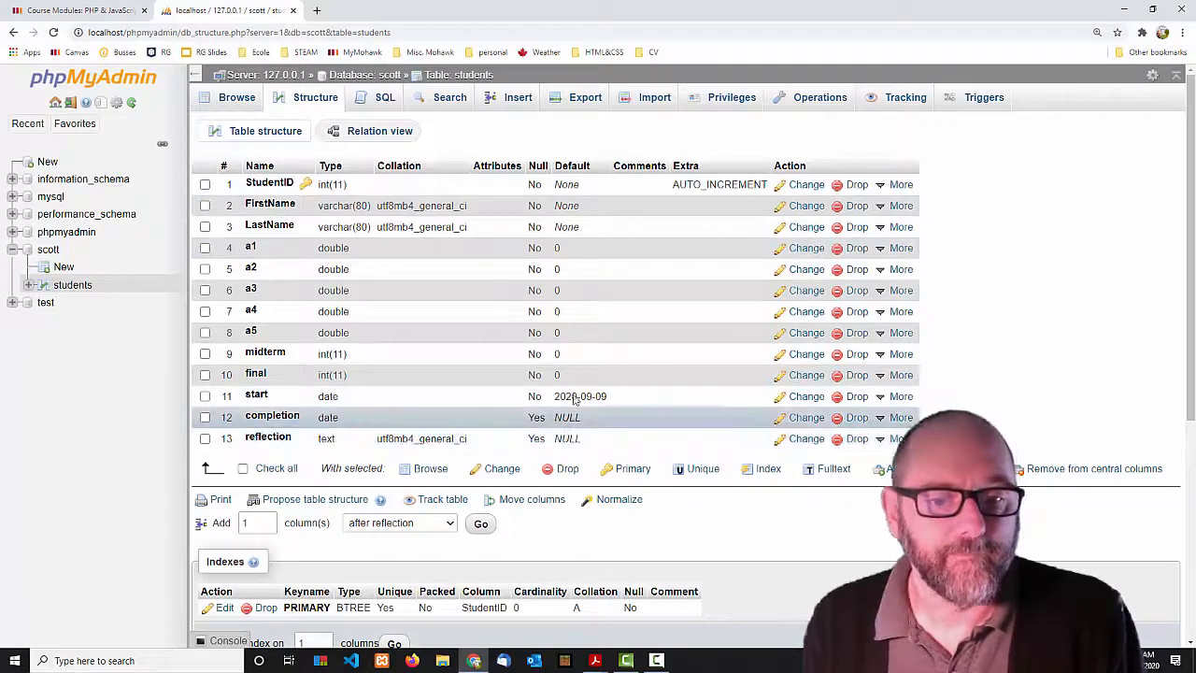
pyautogui.moveTo(594, 664)
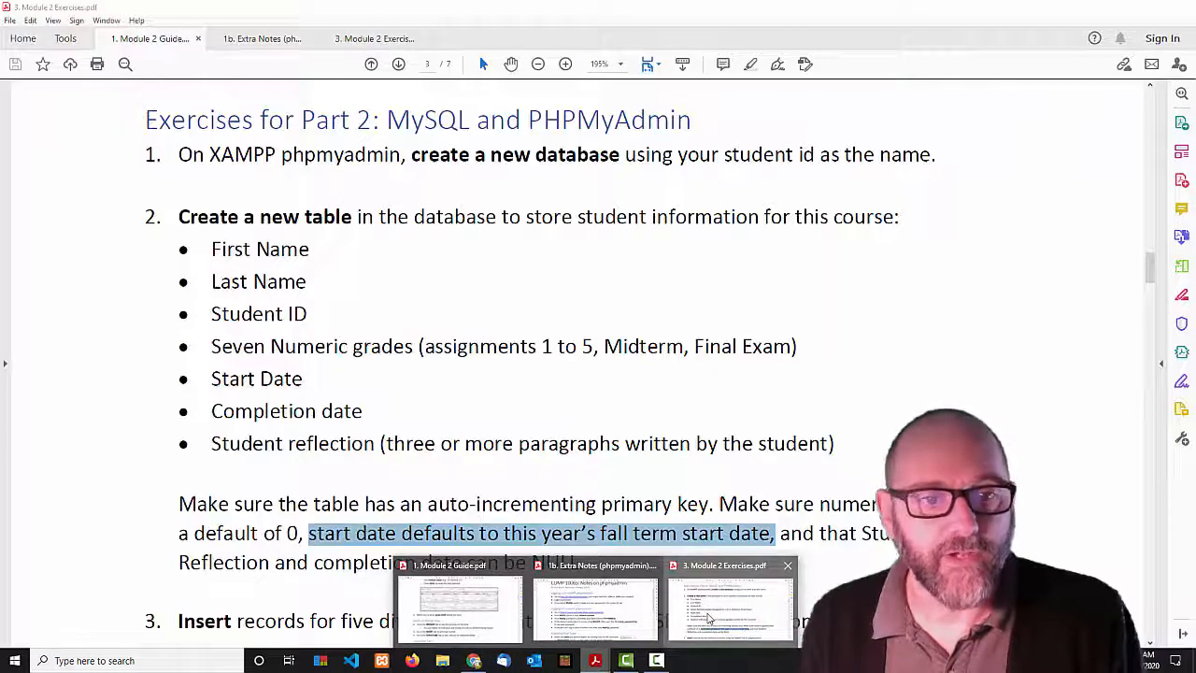
pyautogui.click(708, 619)
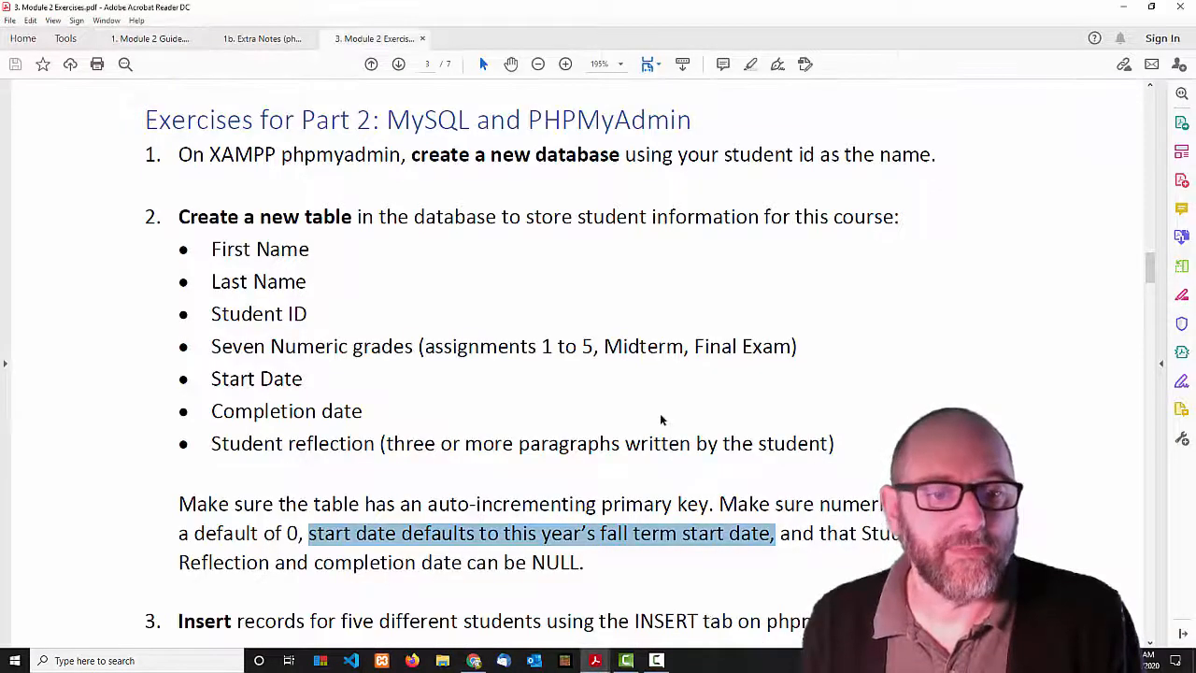
pyautogui.scroll(-2, 664, 417)
pyautogui.scroll(-2, 649, 429)
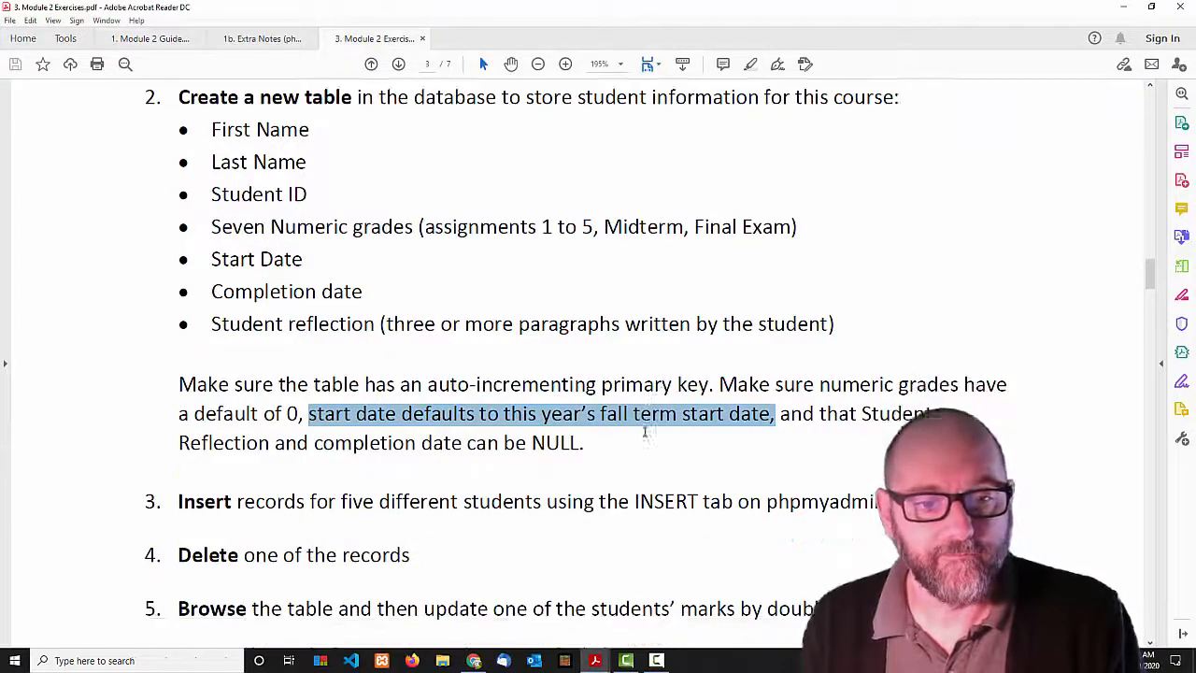
pyautogui.click(1127, 12)
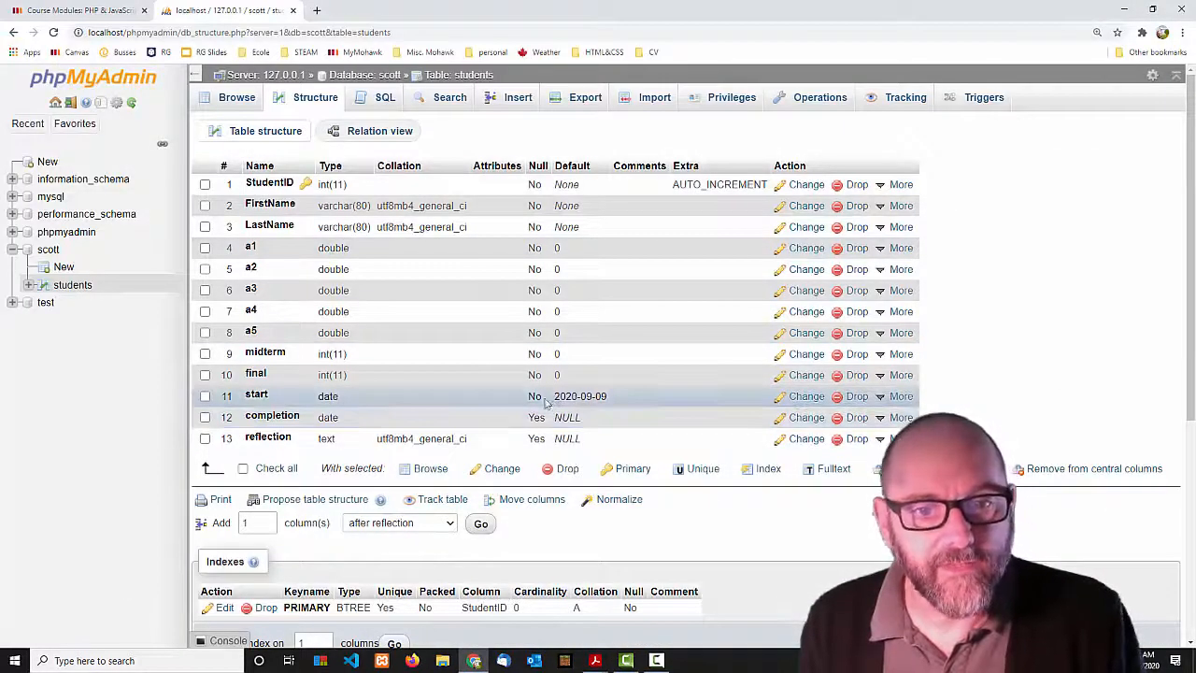
# Edit the start column's default from 2020-09-09 to 2020-09-08 and save.
pyautogui.click(782, 400)
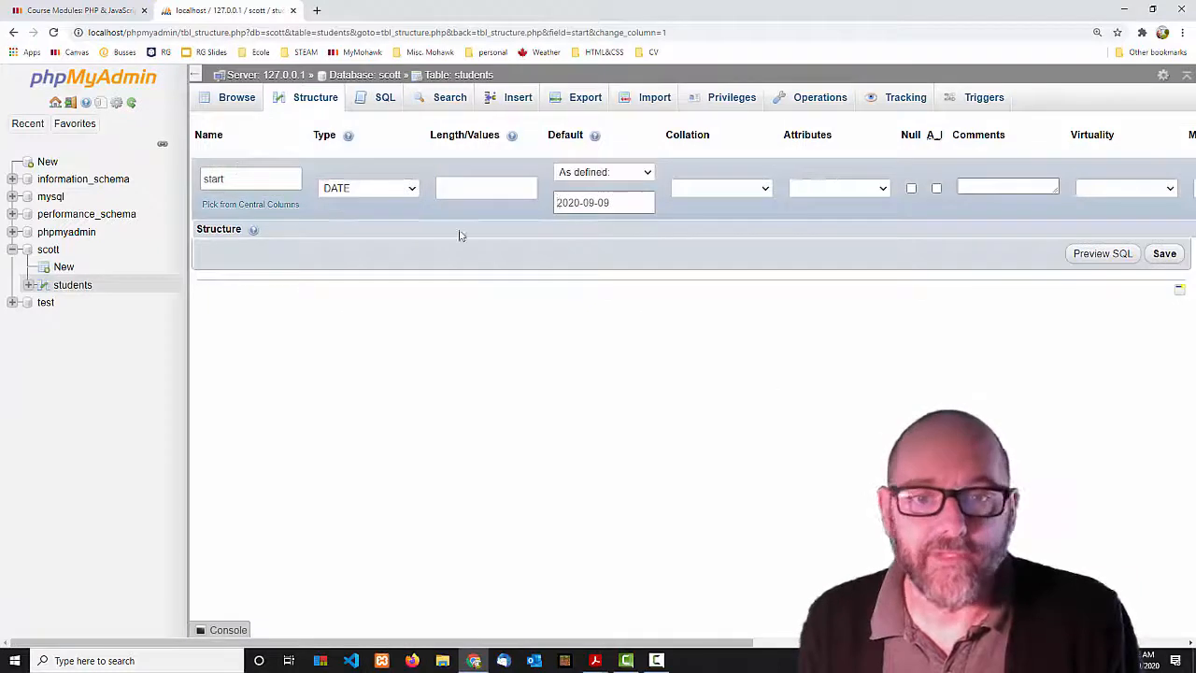
pyautogui.click(626, 203)
pyautogui.press('BackSpace')
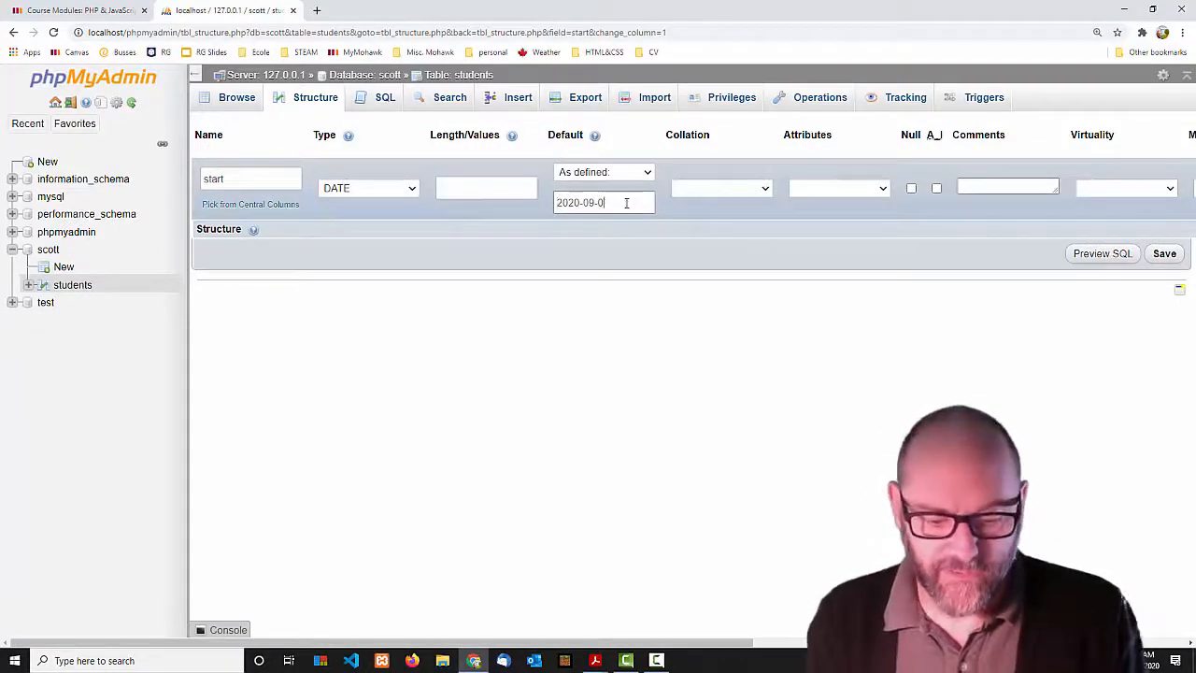
pyautogui.press('BackSpace')
pyautogui.press('BackSpace')
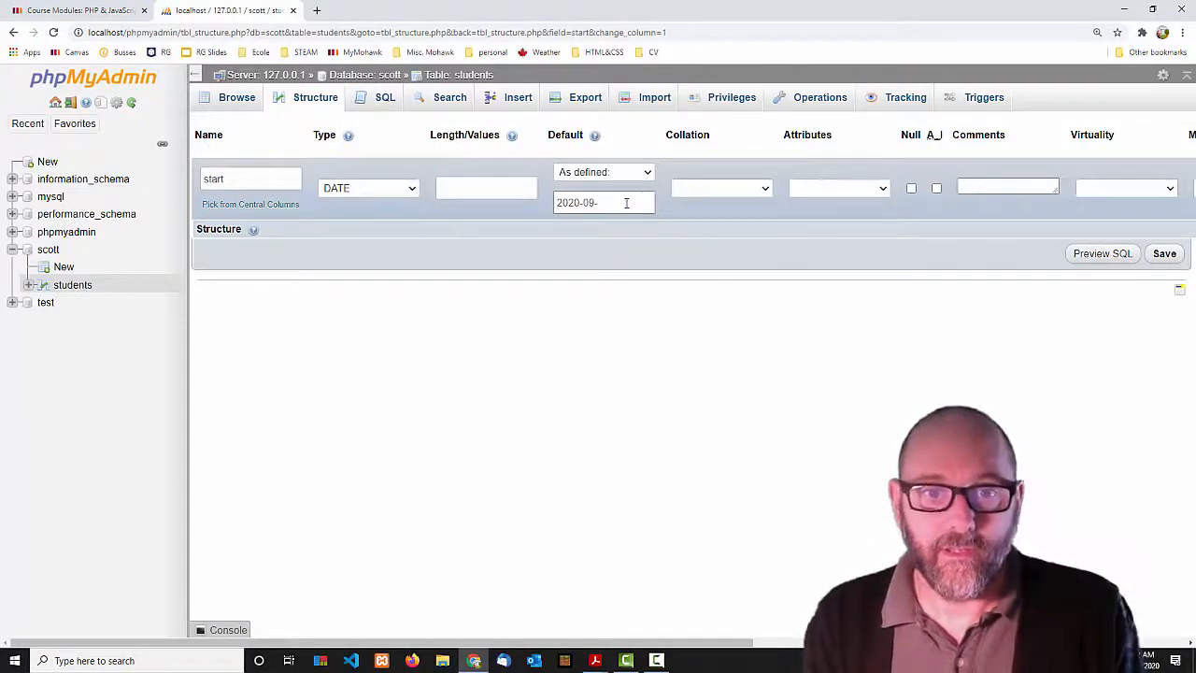
pyautogui.write('08')
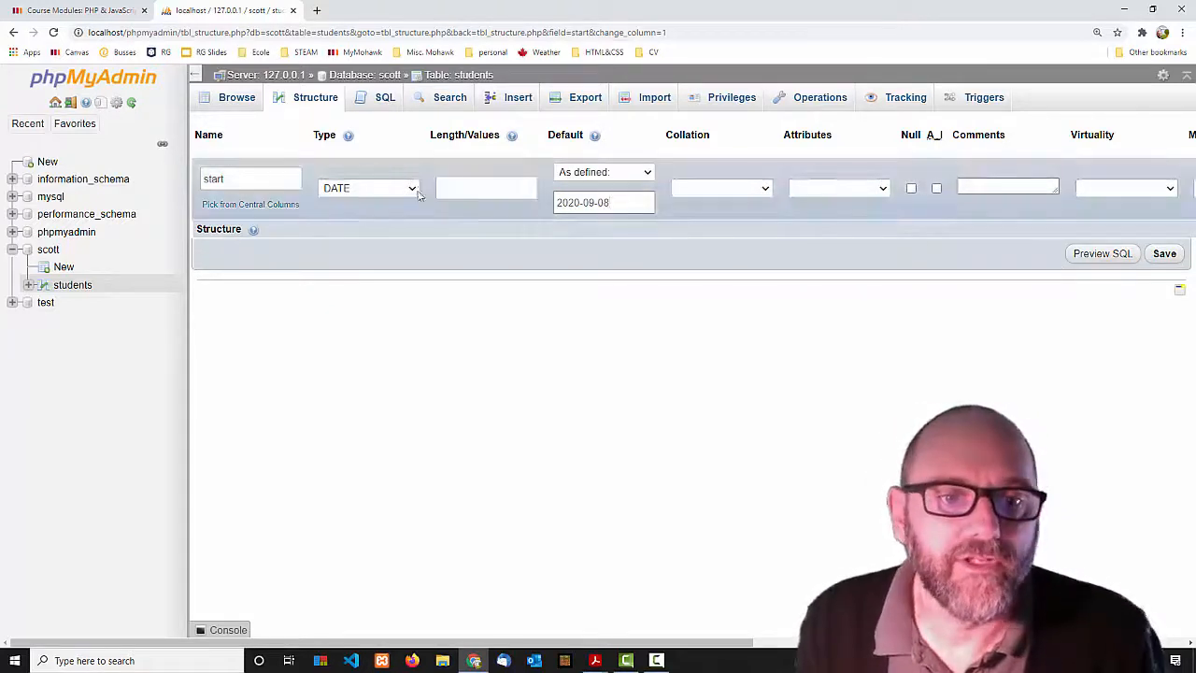
pyautogui.click(1165, 254)
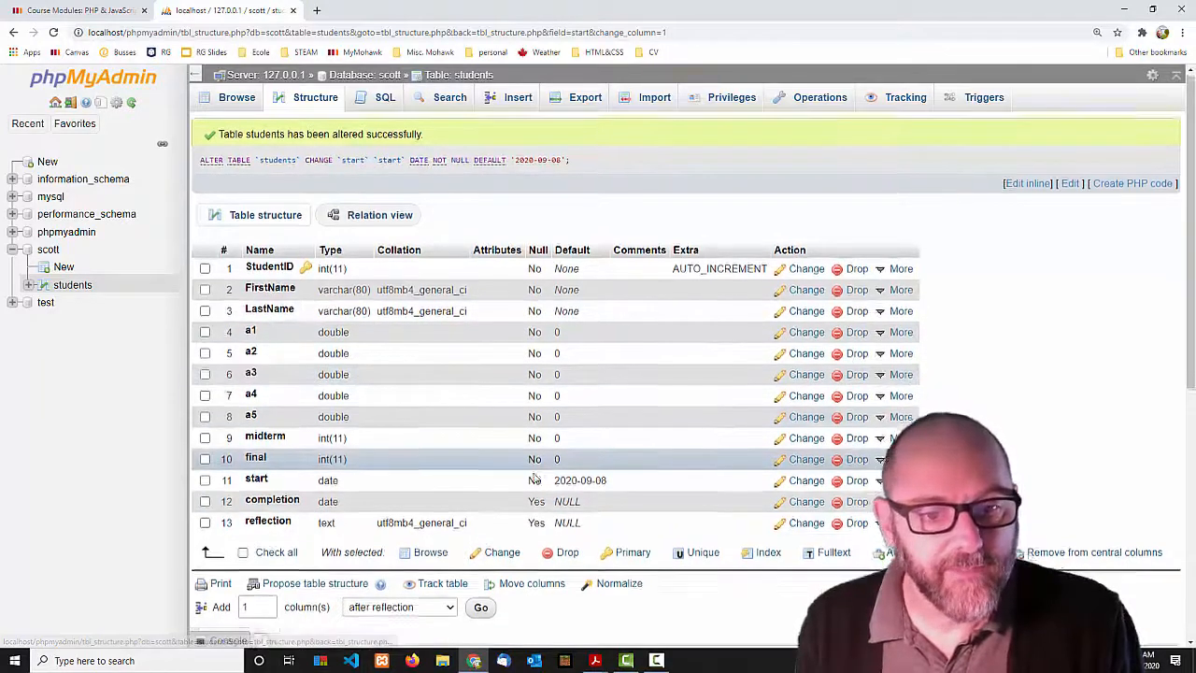
pyautogui.scroll(-2, 280, 373)
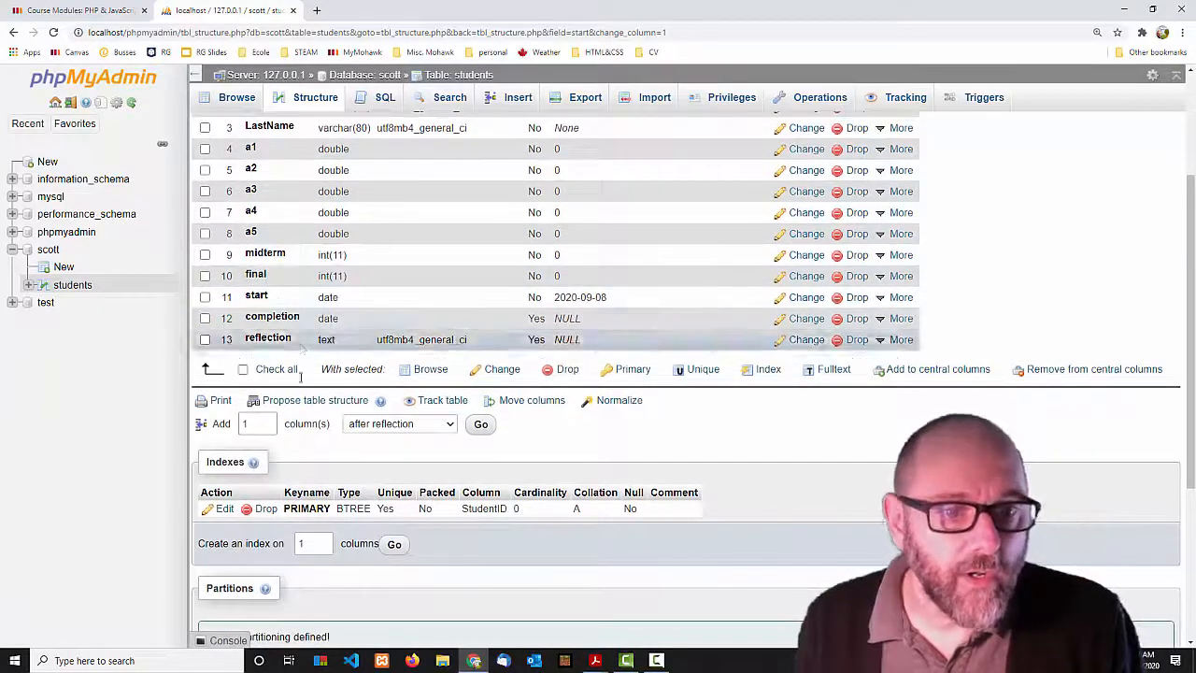
pyautogui.scroll(2, 309, 280)
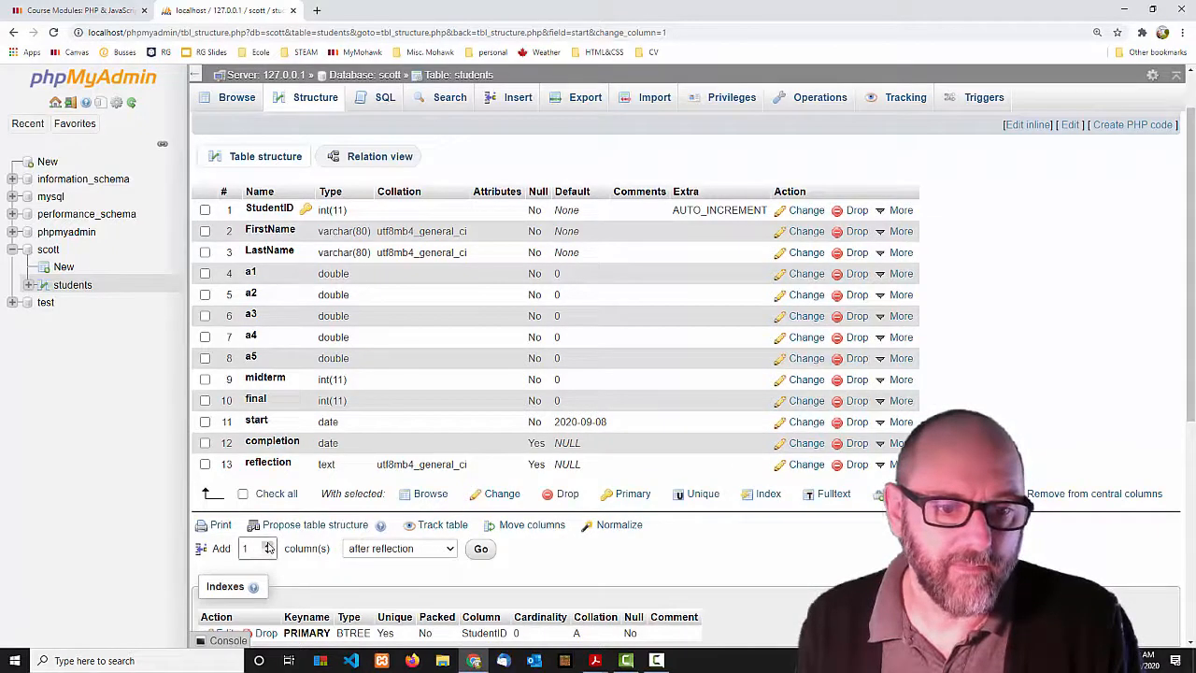
# Add columns trash1 and trash2 after reflection, then open the ALTER query for inline editing.
pyautogui.click(480, 549)
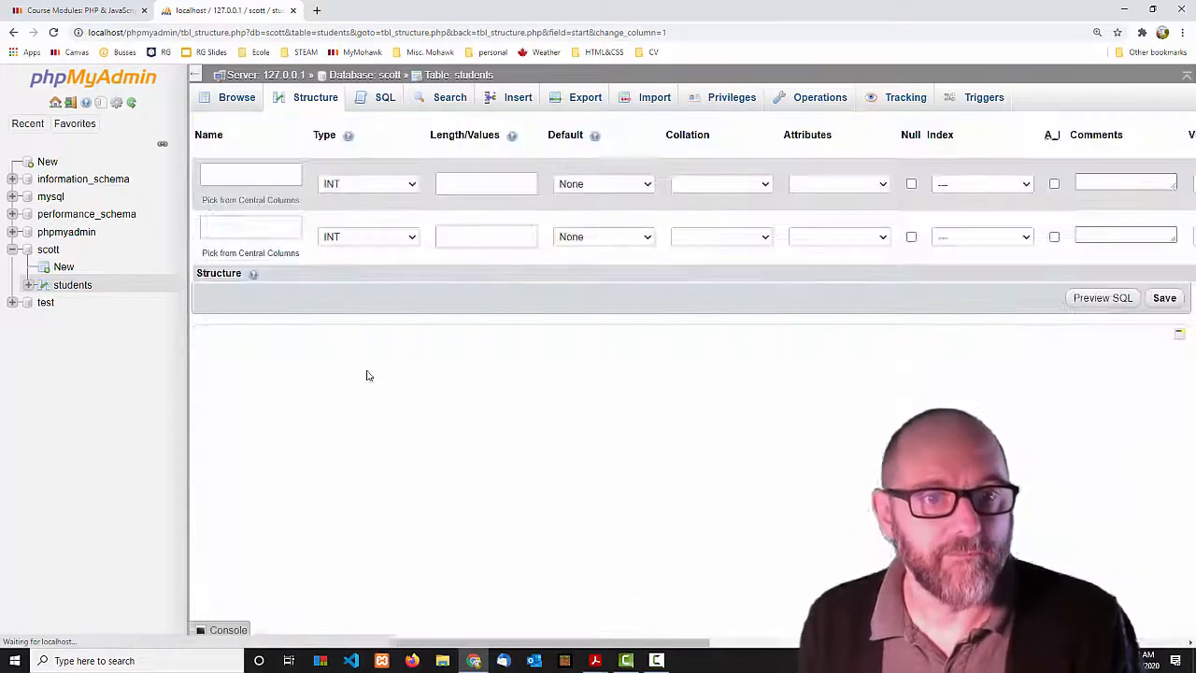
pyautogui.click(261, 174)
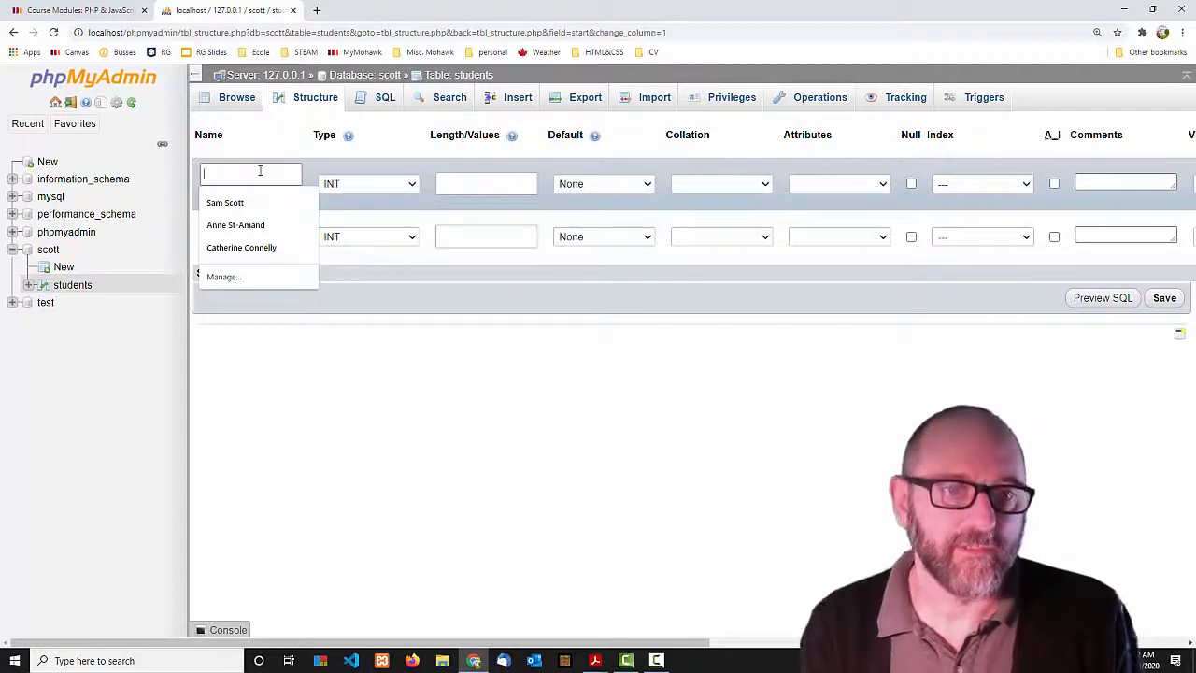
pyautogui.write('trash1')
pyautogui.click(256, 224)
pyautogui.write('trash2')
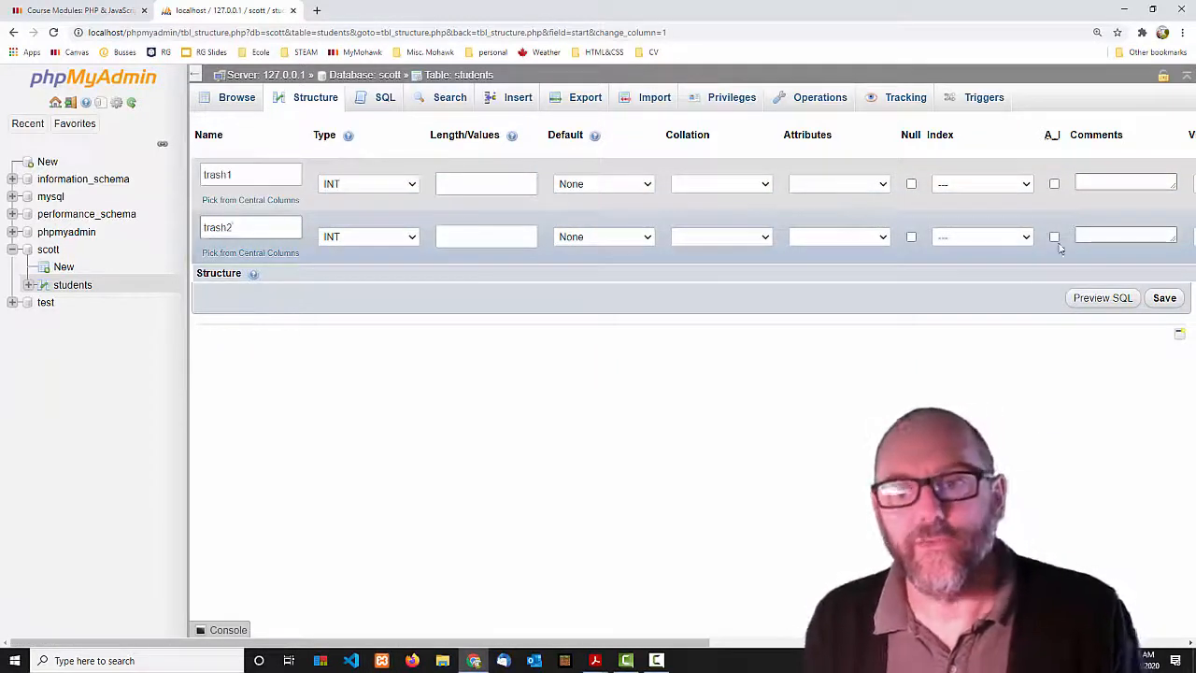
pyautogui.click(1163, 300)
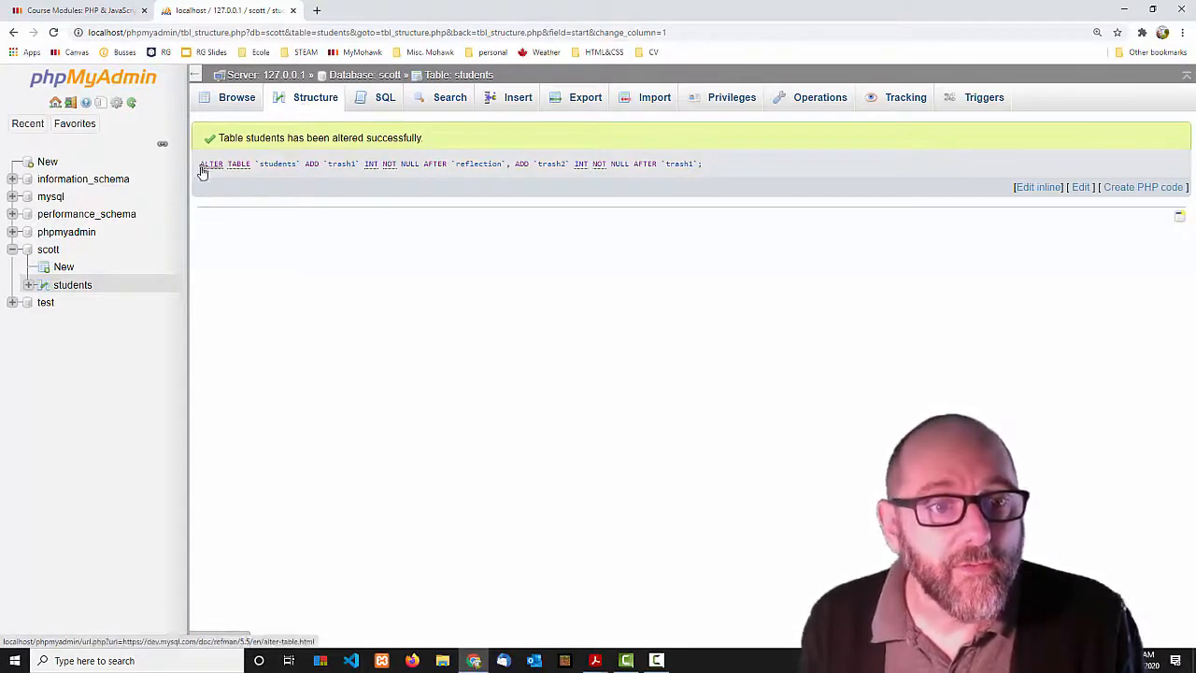
pyautogui.moveTo(200, 164); pyautogui.dragTo(722, 168)
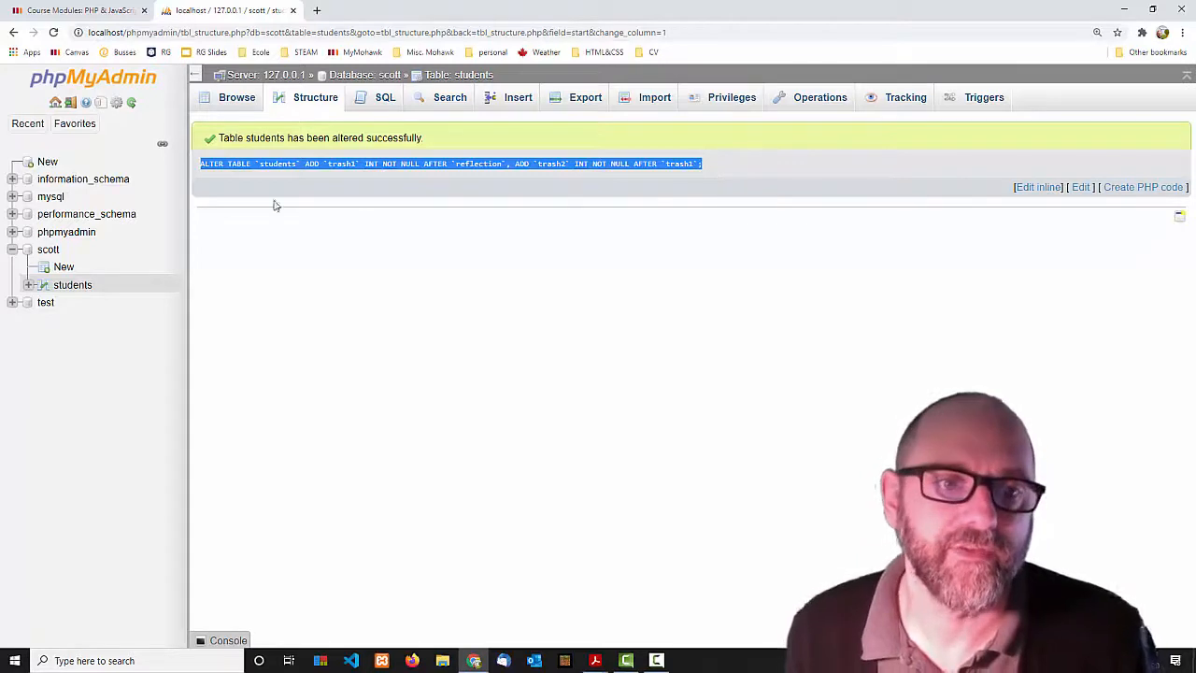
pyautogui.click(1043, 188)
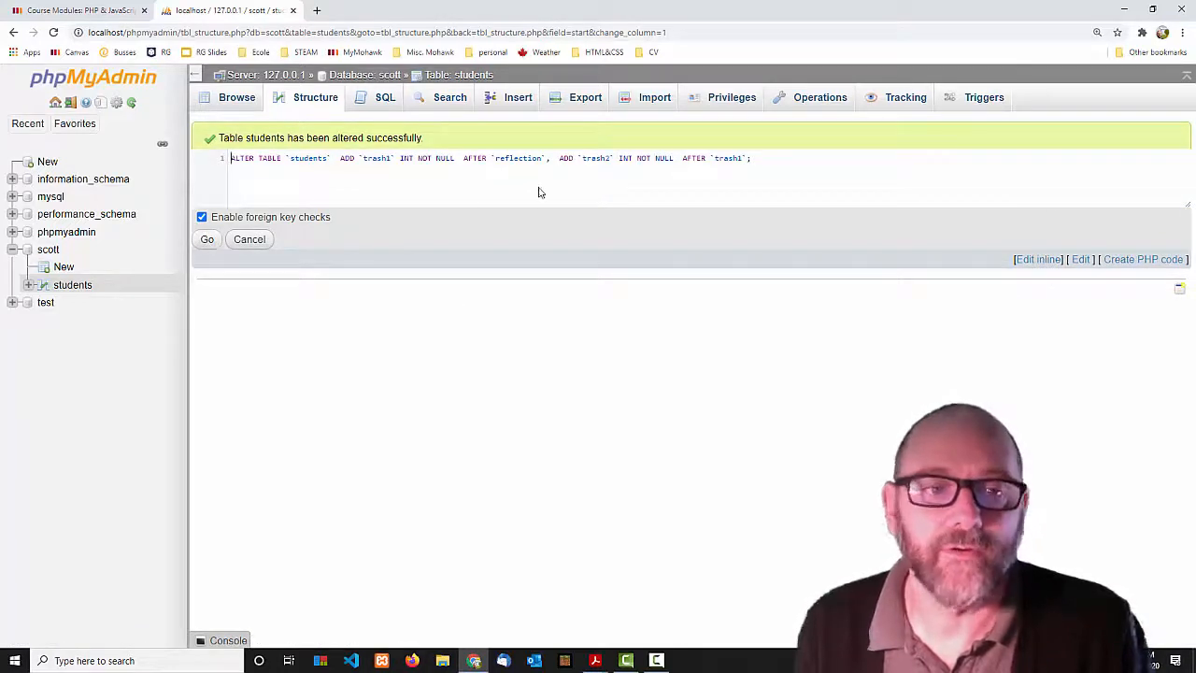
# Drop the trash1 and trash2 columns from the students structure, confirming each.
pyautogui.click(312, 100)
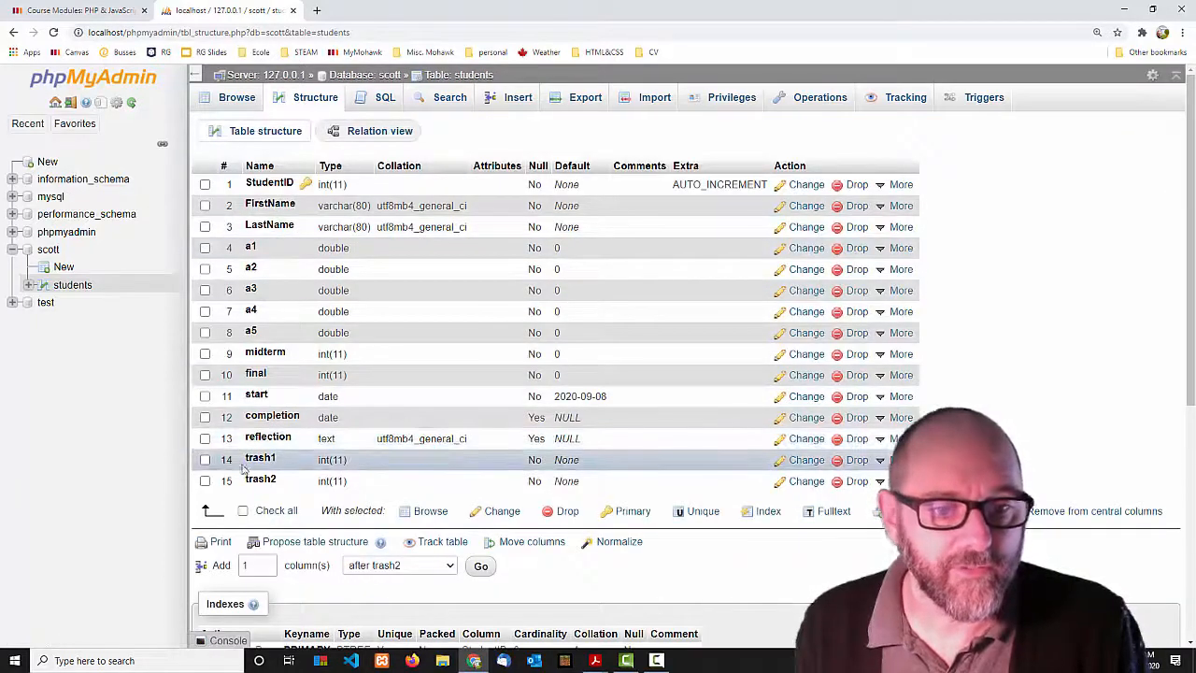
pyautogui.click(855, 460)
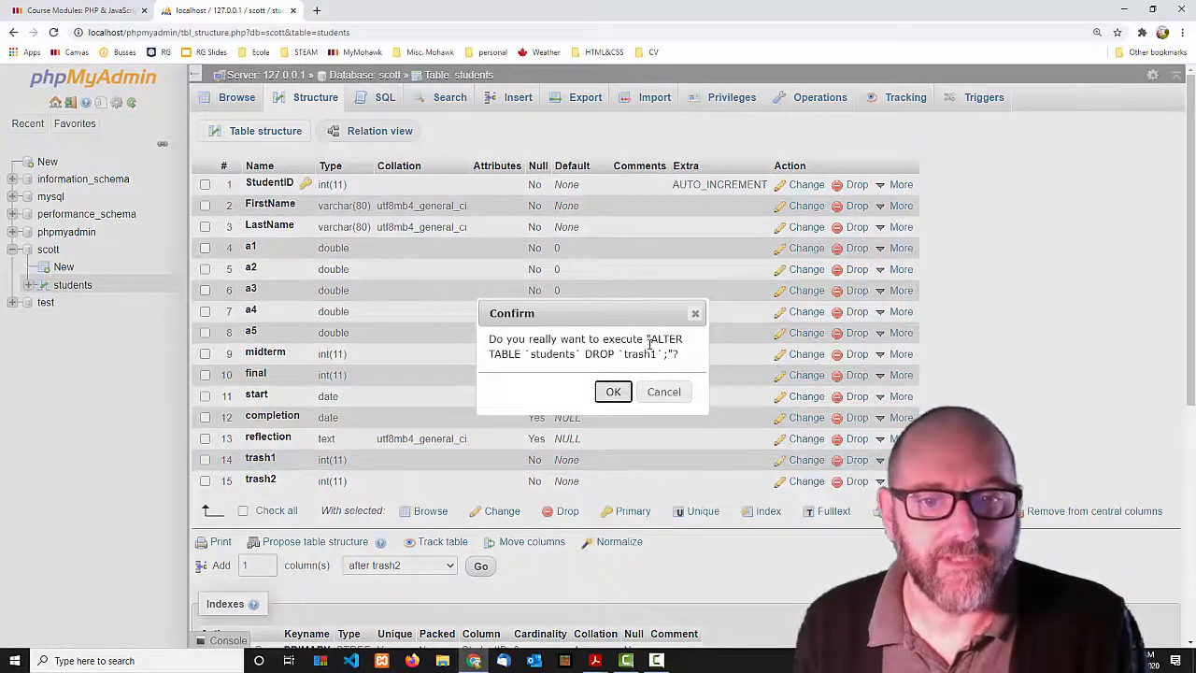
pyautogui.click(612, 391)
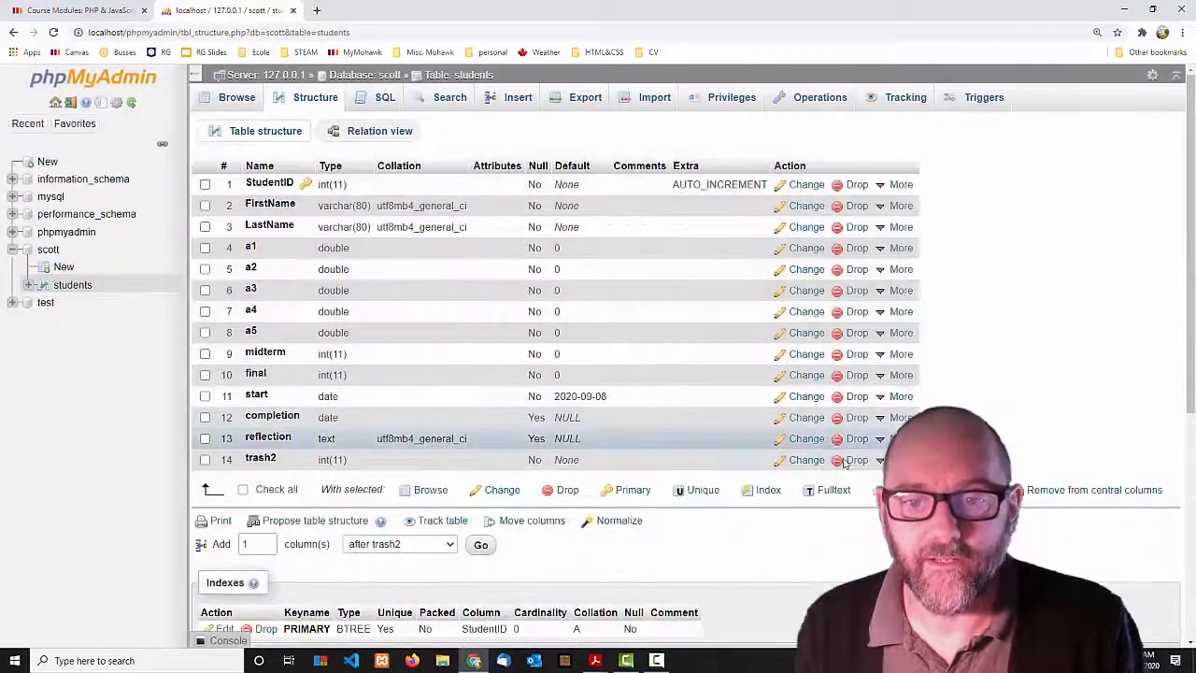
pyautogui.click(836, 458)
pyautogui.click(612, 390)
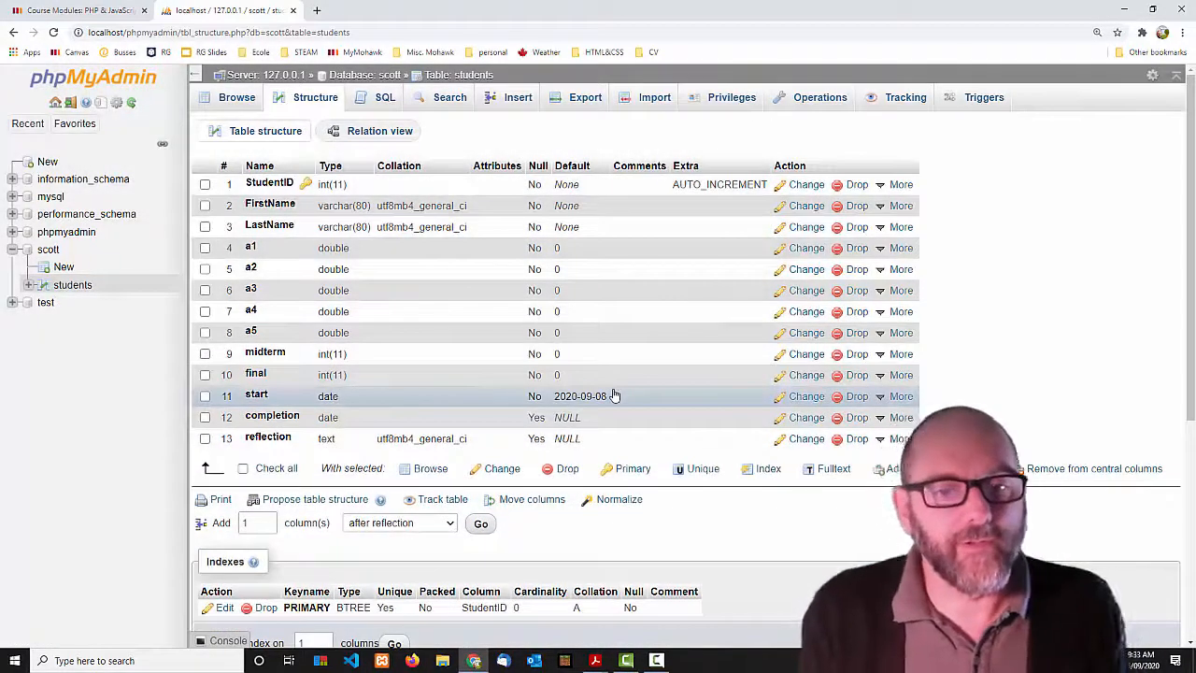
# Browse the students table's zero rows and select the SELECT * FROM students query.
pyautogui.click(237, 100)
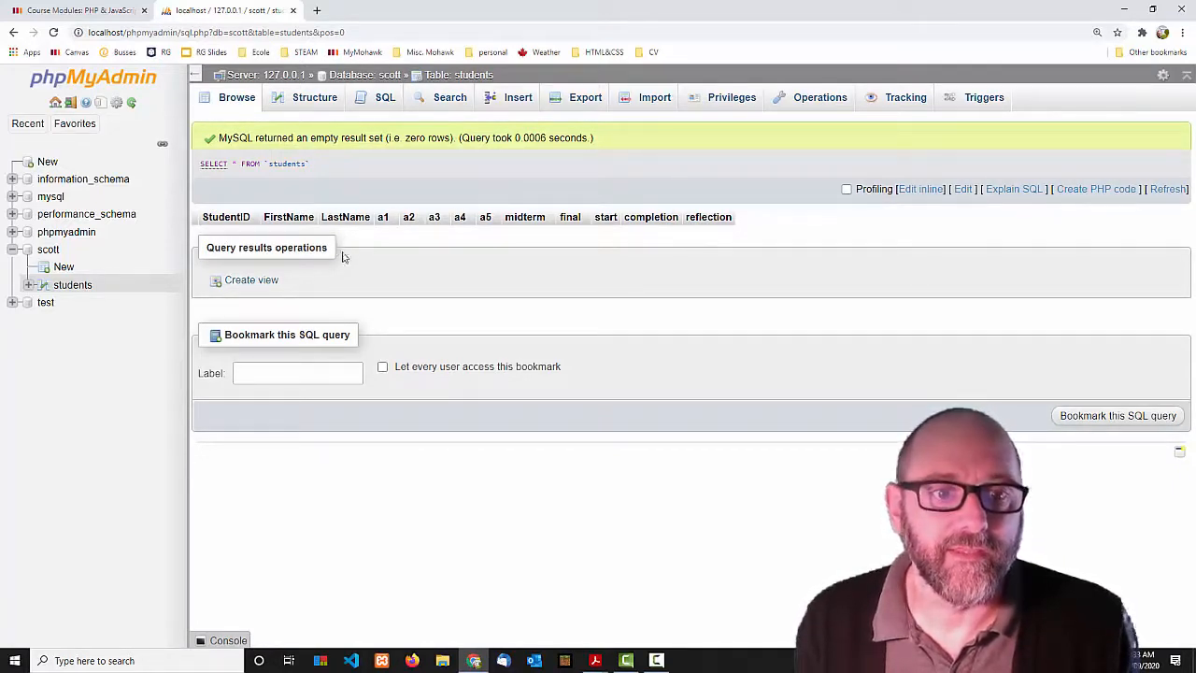
pyautogui.moveTo(198, 164); pyautogui.dragTo(328, 165)
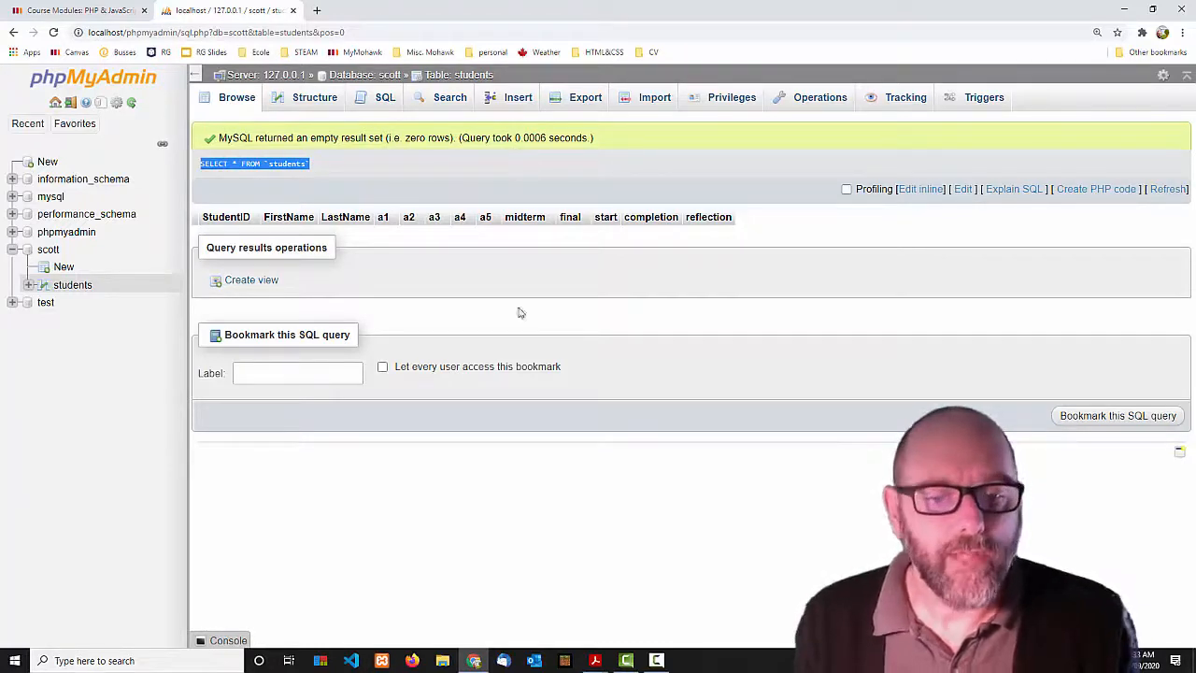
pyautogui.moveTo(598, 658)
pyautogui.click(712, 614)
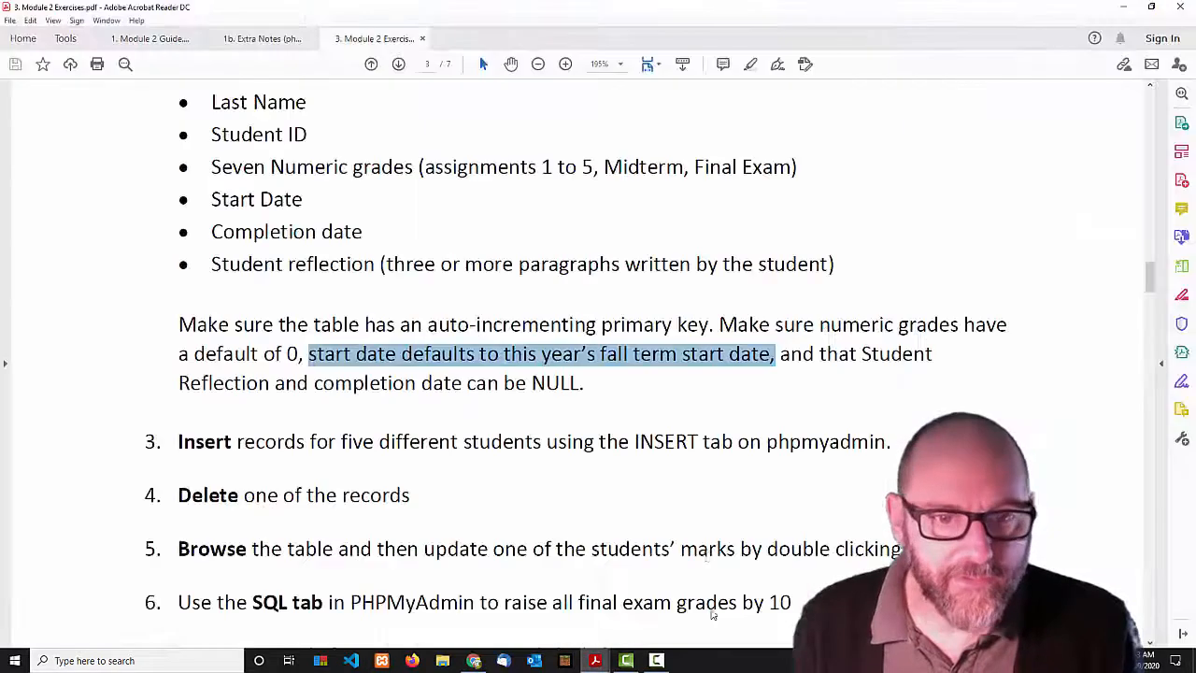
pyautogui.click(478, 446)
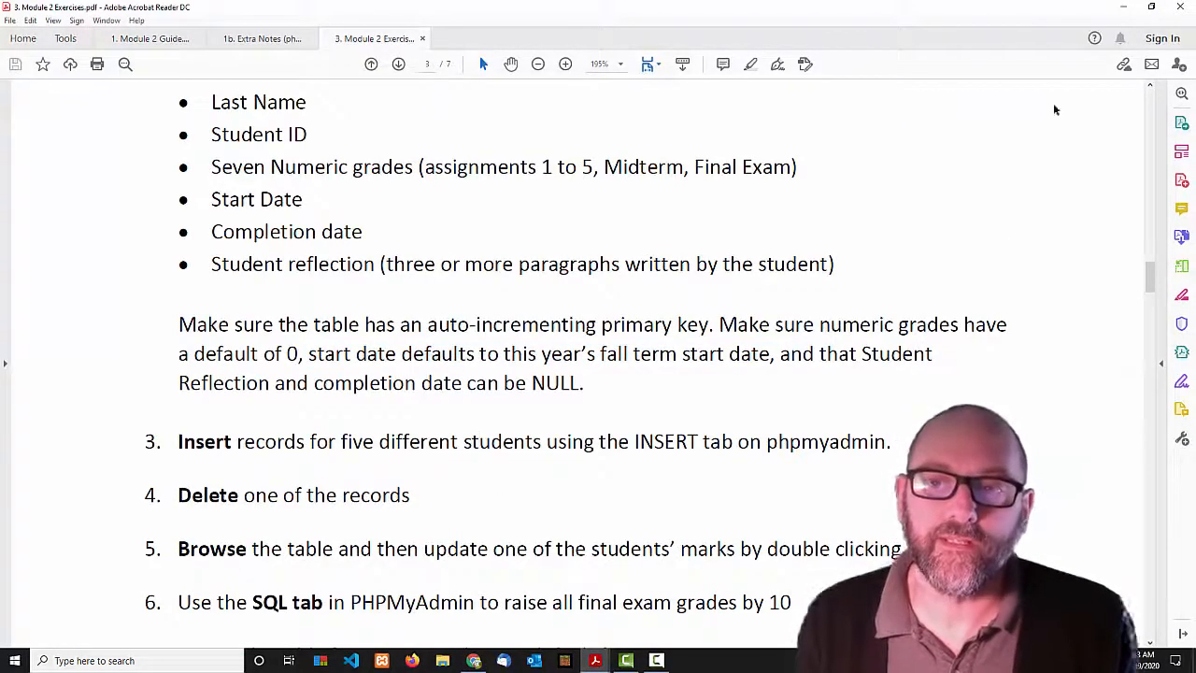
pyautogui.click(1124, 7)
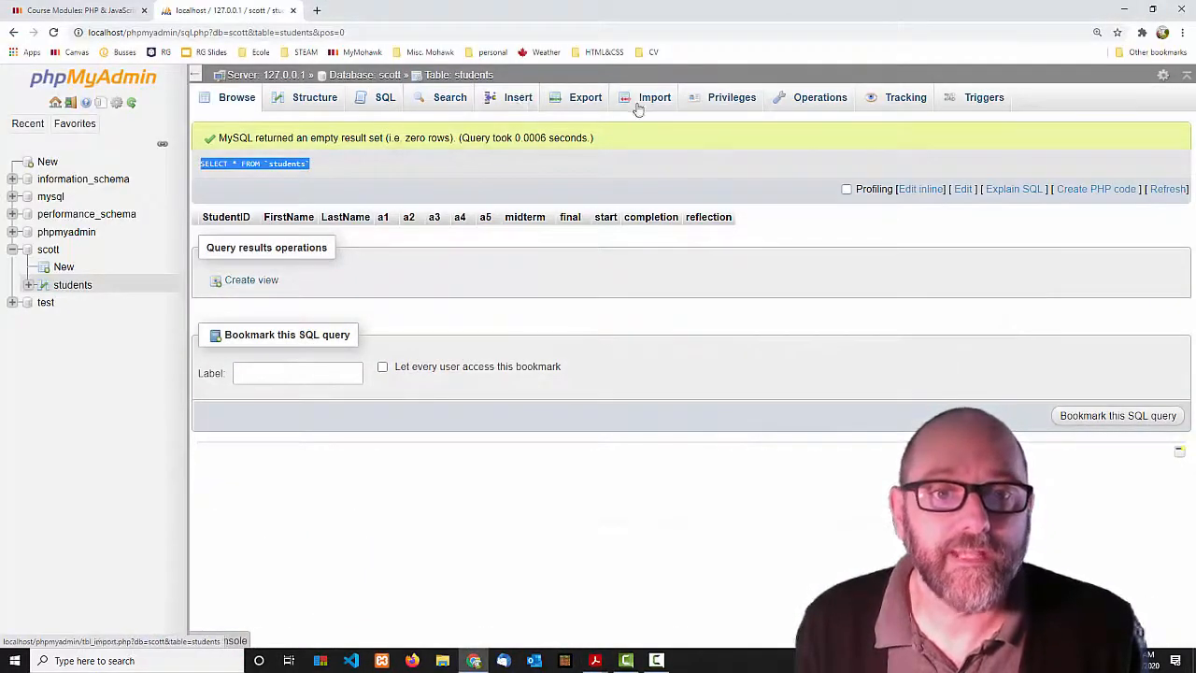
# Insert a student row with only the first and last name filled in, then browse the students table.
pyautogui.click(503, 105)
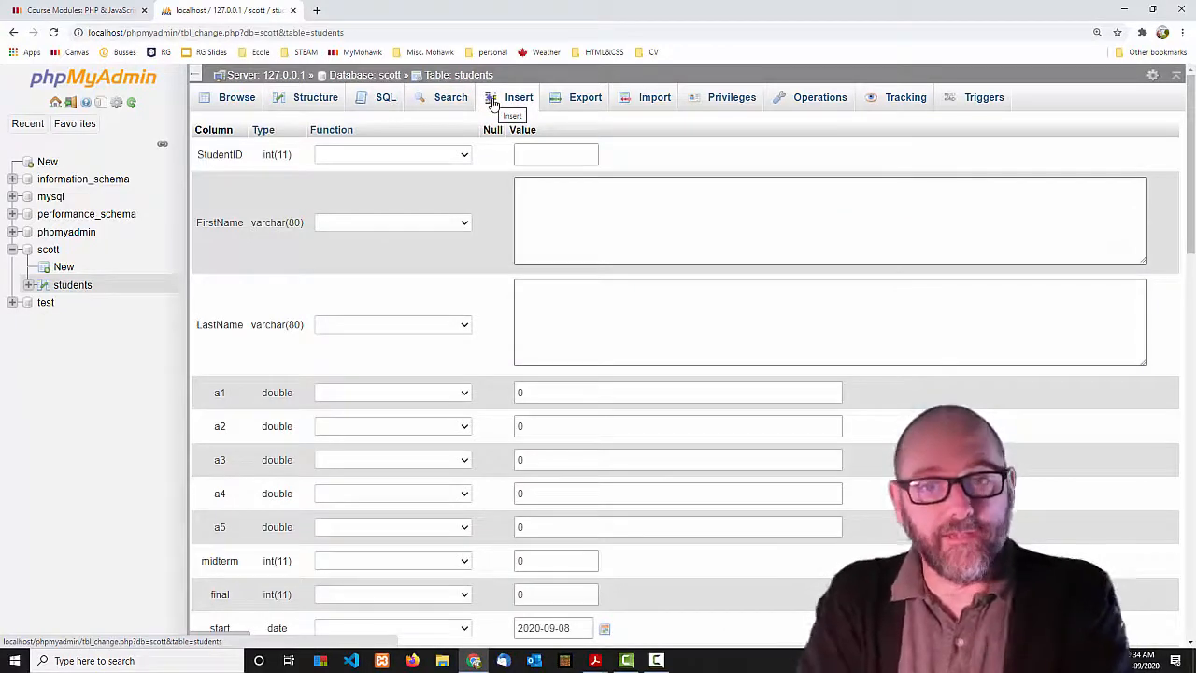
pyautogui.click(565, 158)
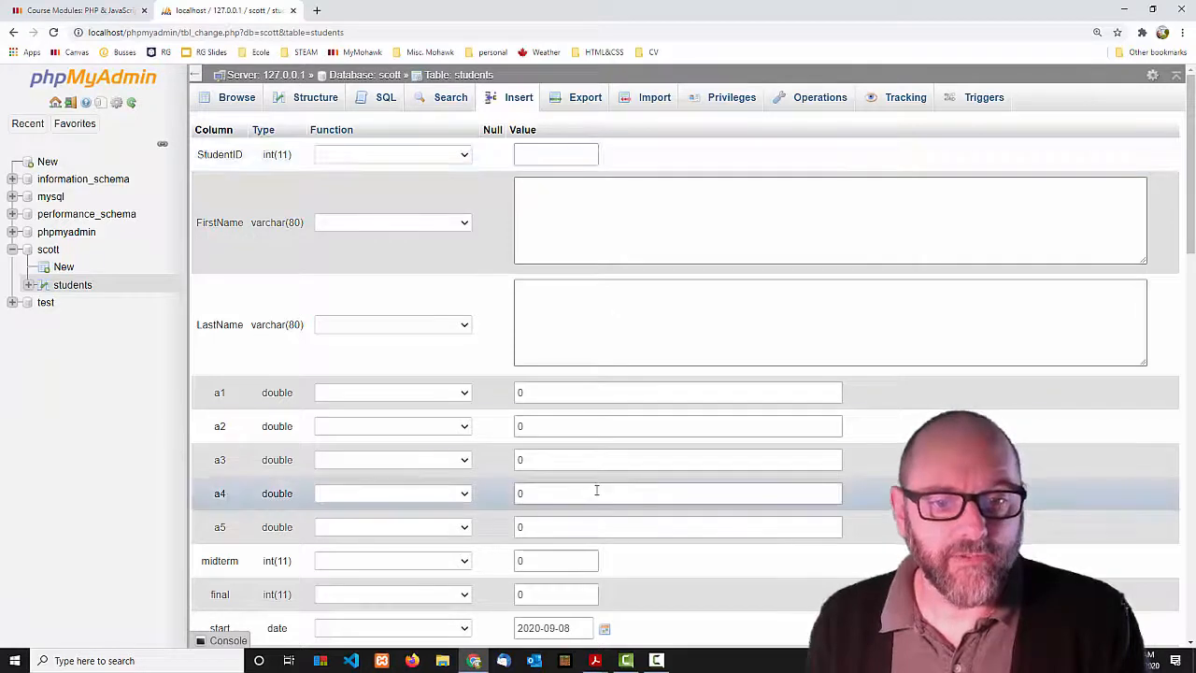
pyautogui.scroll(-1, 596, 491)
pyautogui.scroll(-3, 574, 365)
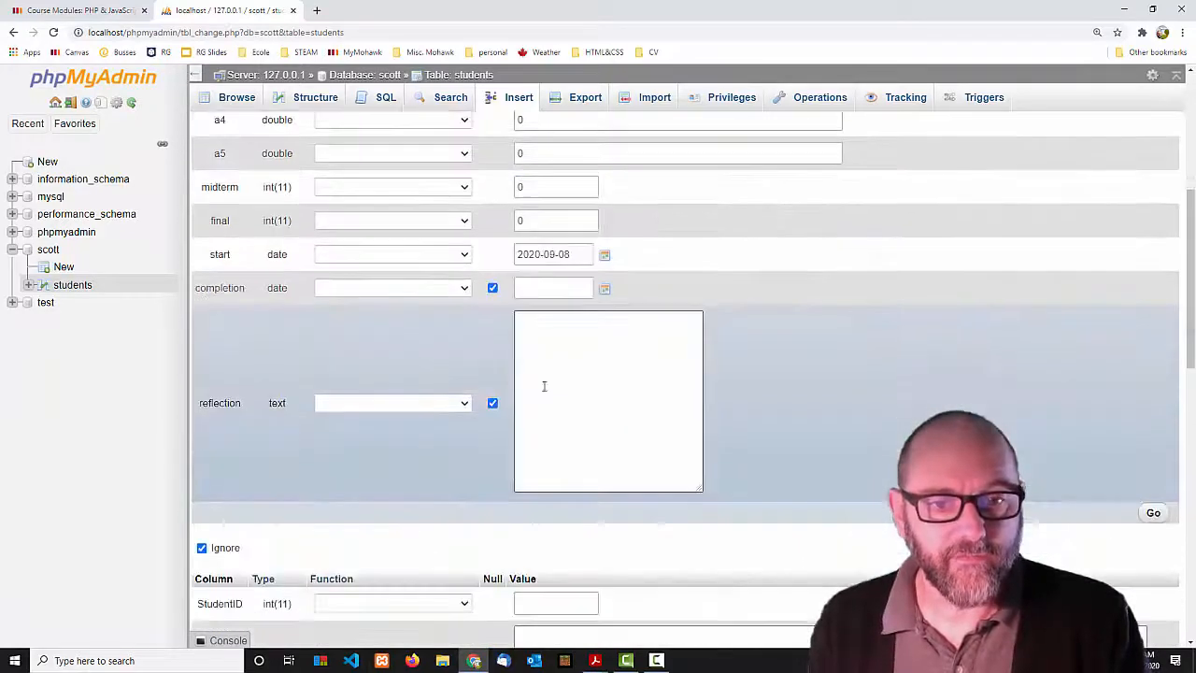
pyautogui.scroll(3, 555, 383)
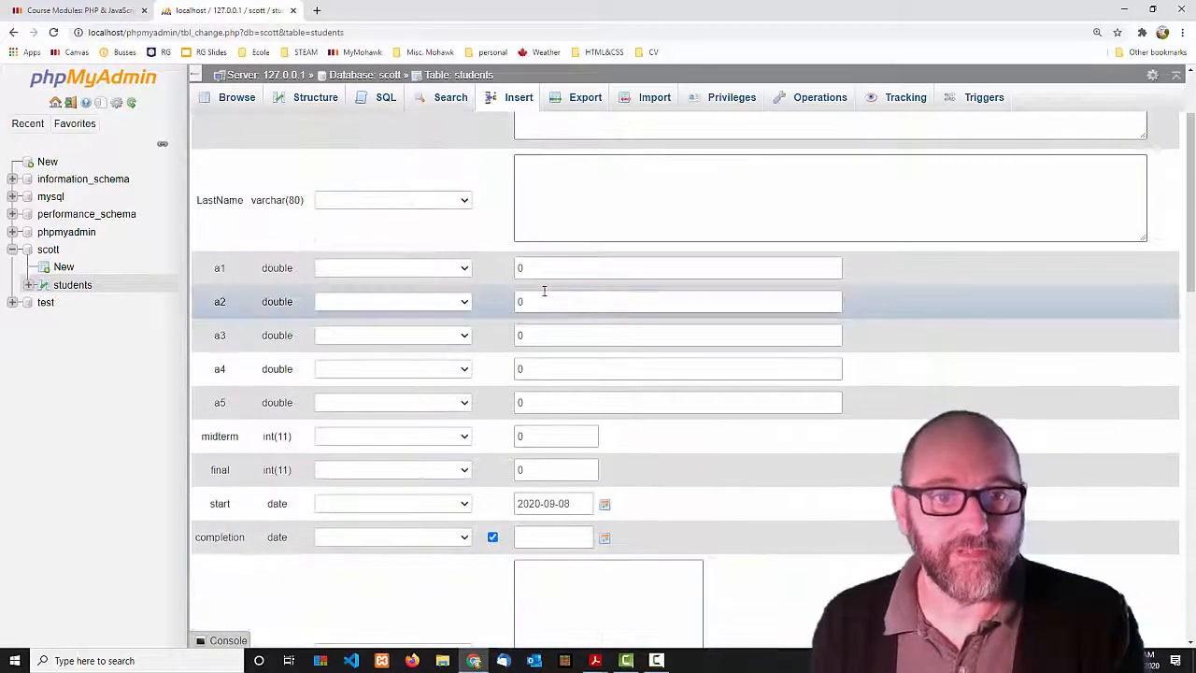
pyautogui.scroll(2, 558, 578)
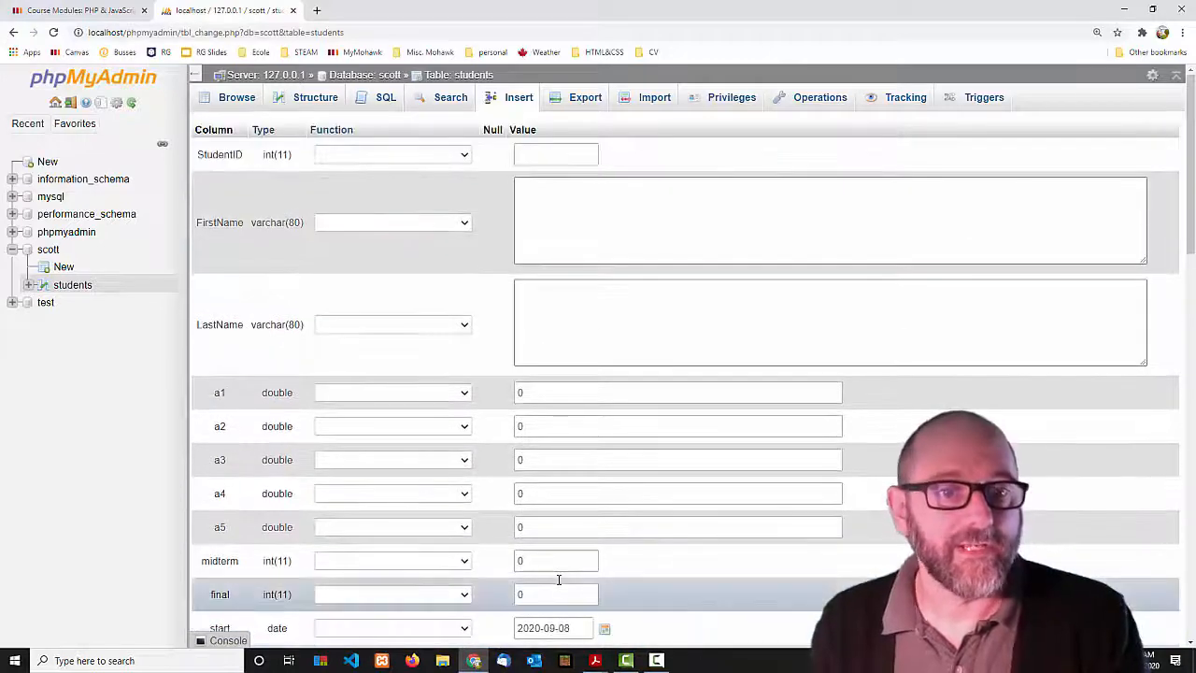
pyautogui.click(579, 201)
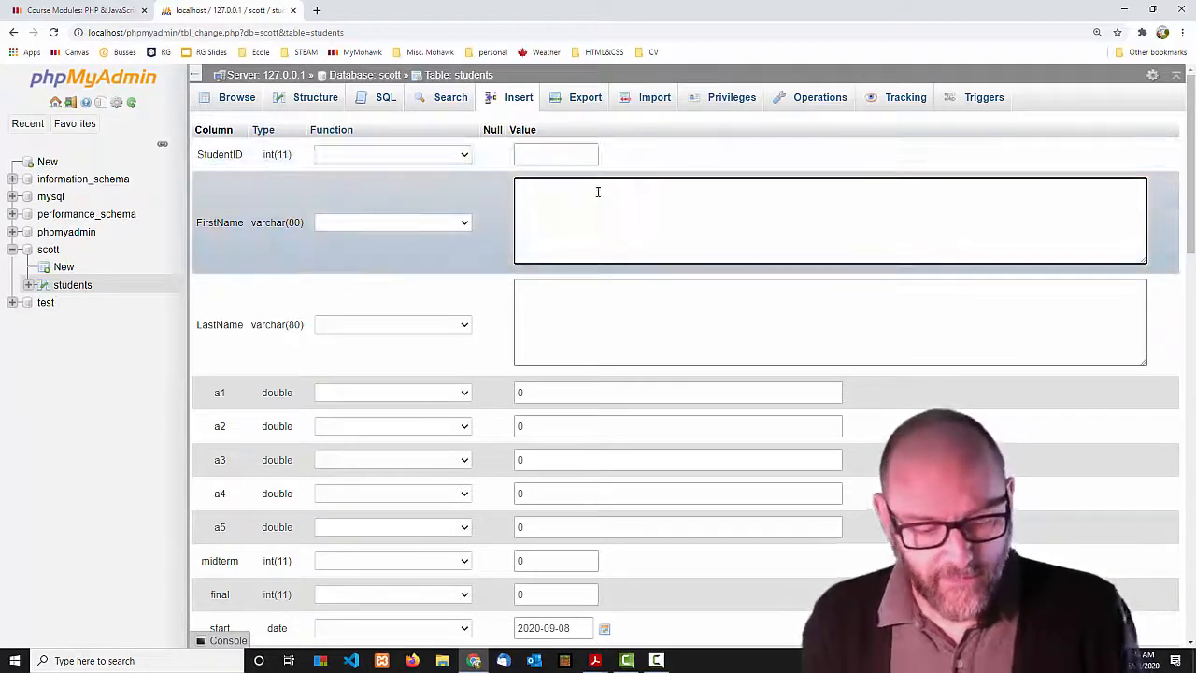
pyautogui.press('Tab')
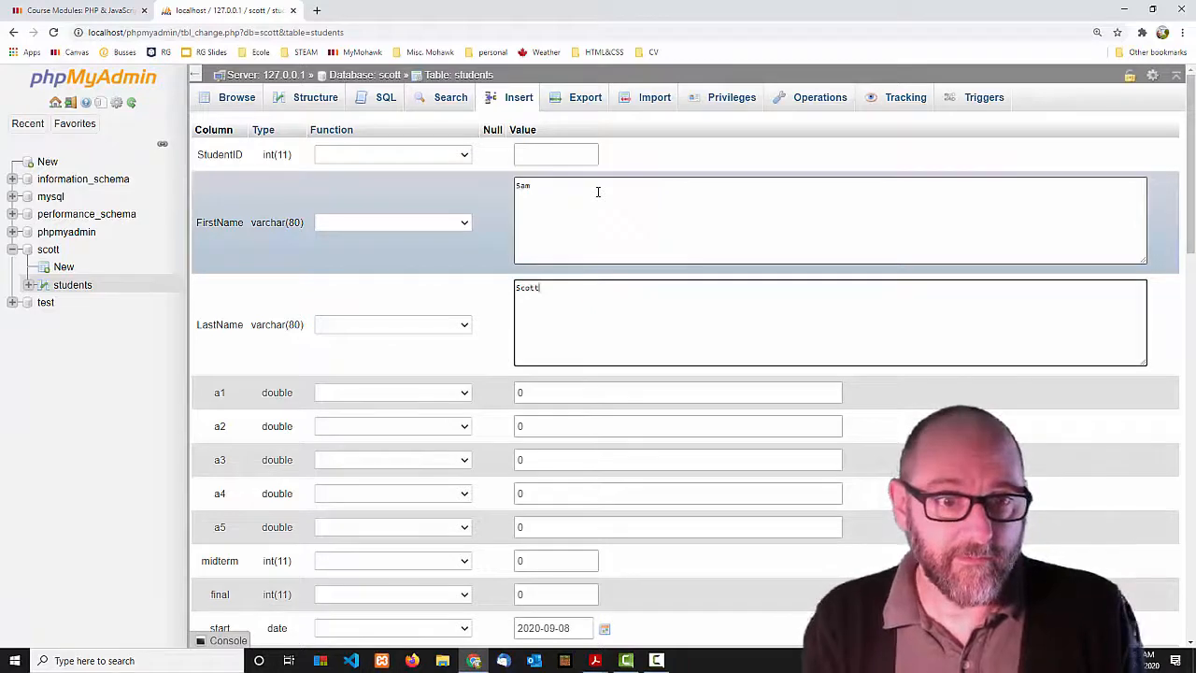
pyautogui.scroll(-5, 1188, 429)
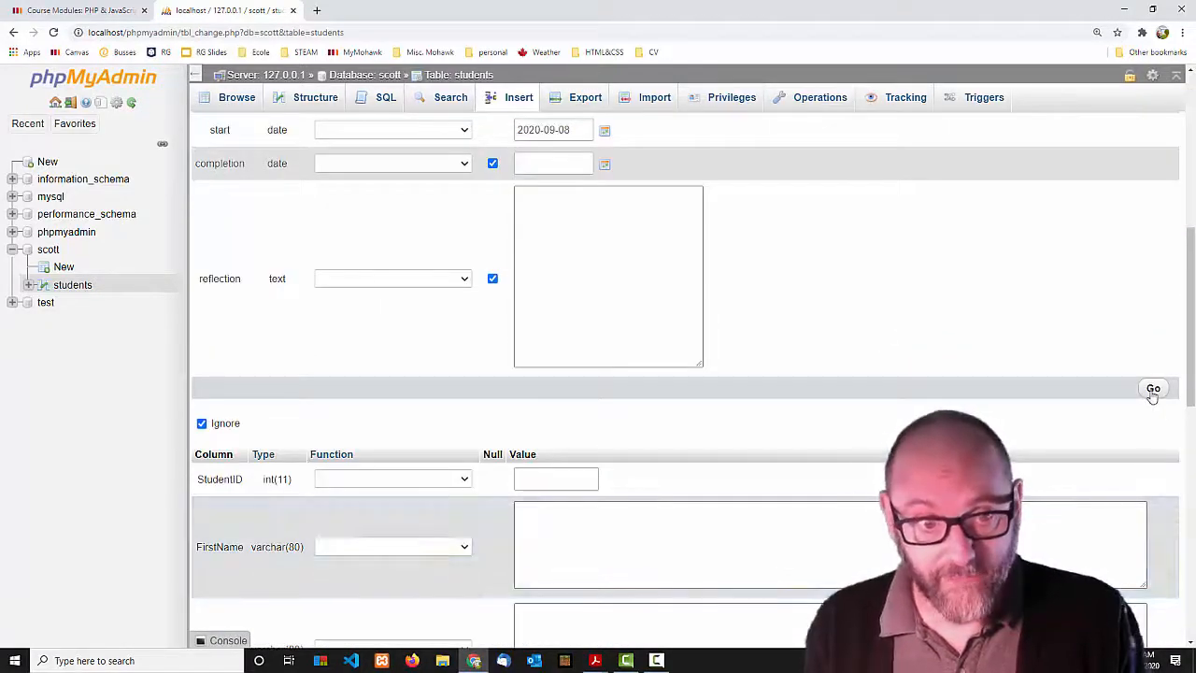
pyautogui.click(1153, 390)
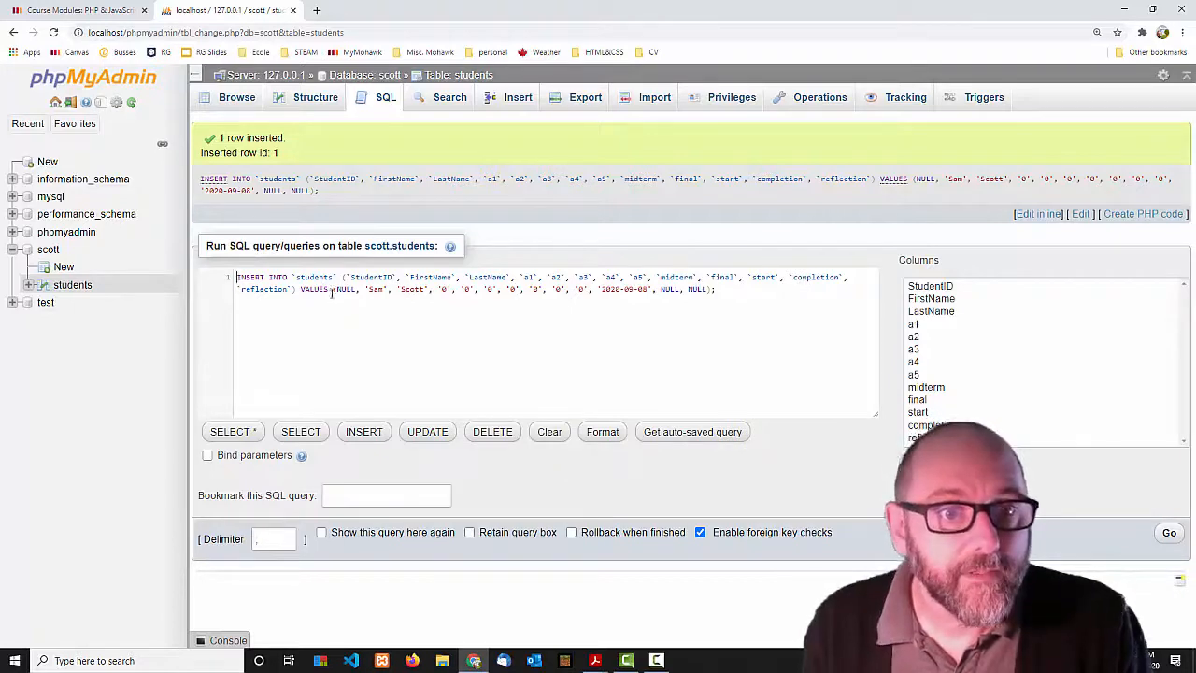
pyautogui.click(228, 99)
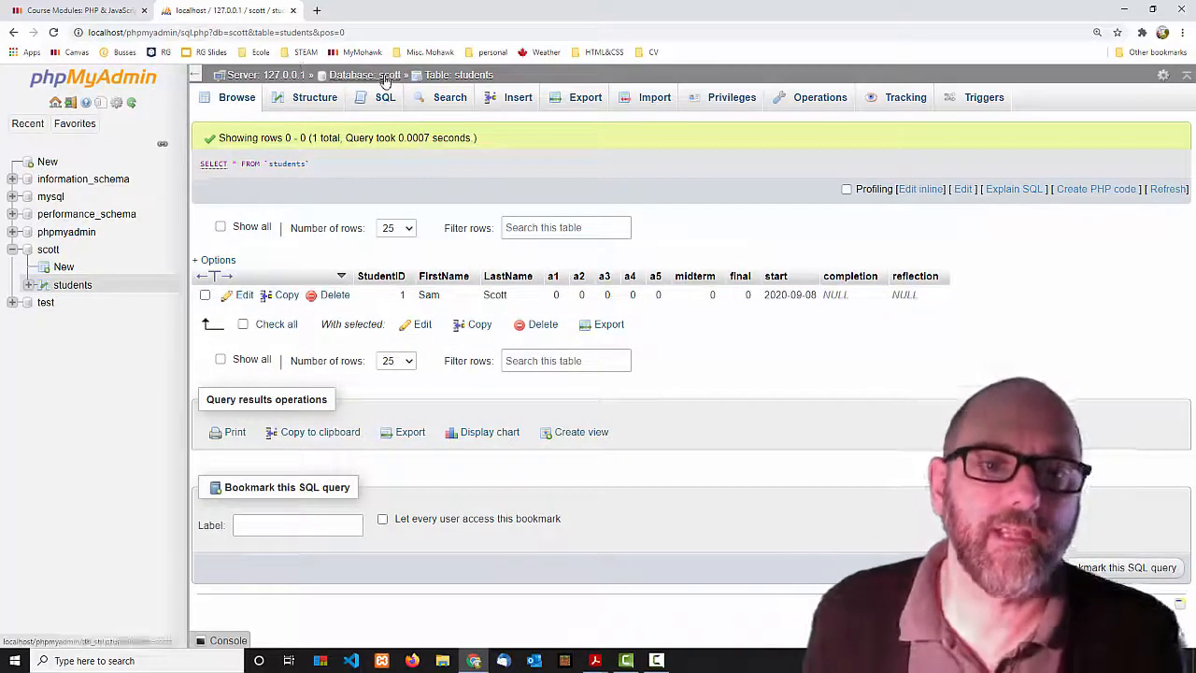
# Replace the default SELECT query with the generated INSERT INTO students template listing all 13 columns.
pyautogui.click(381, 104)
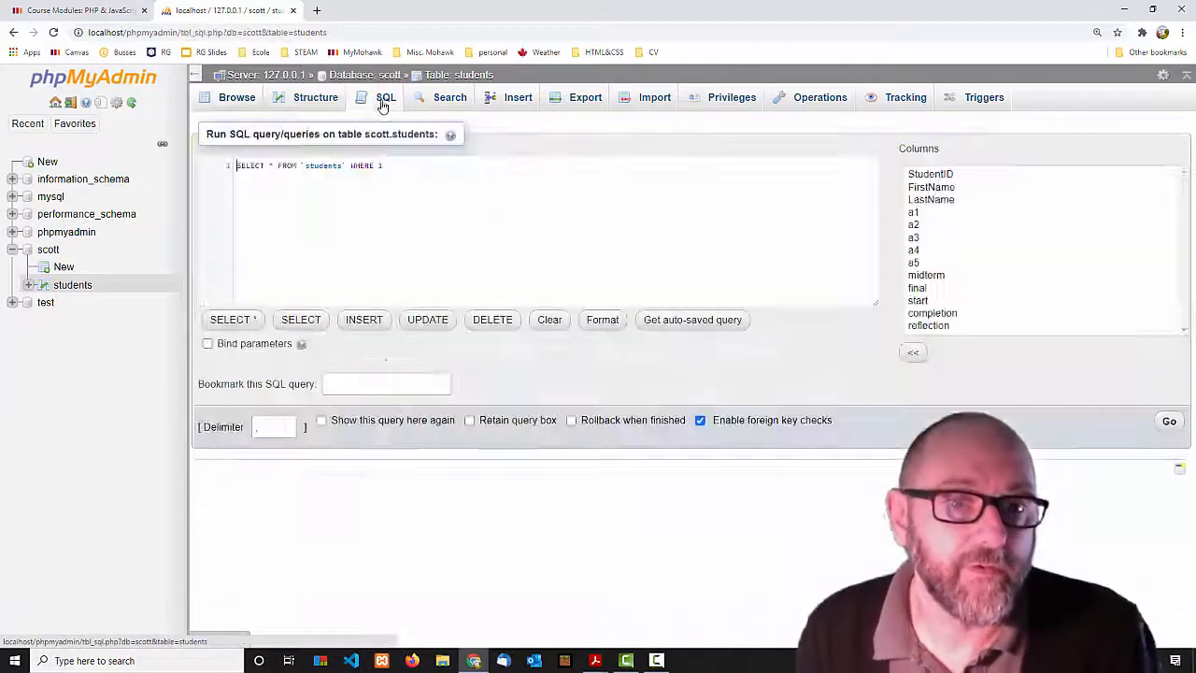
pyautogui.click(391, 165)
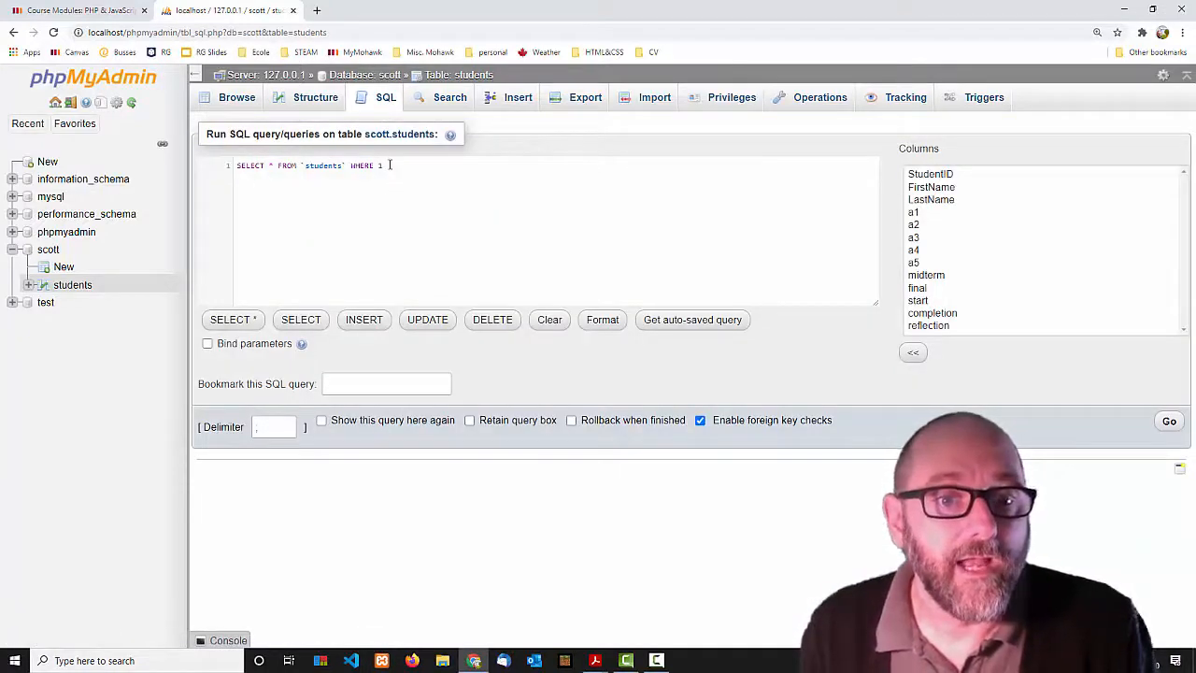
pyautogui.moveTo(391, 165); pyautogui.dragTo(224, 167)
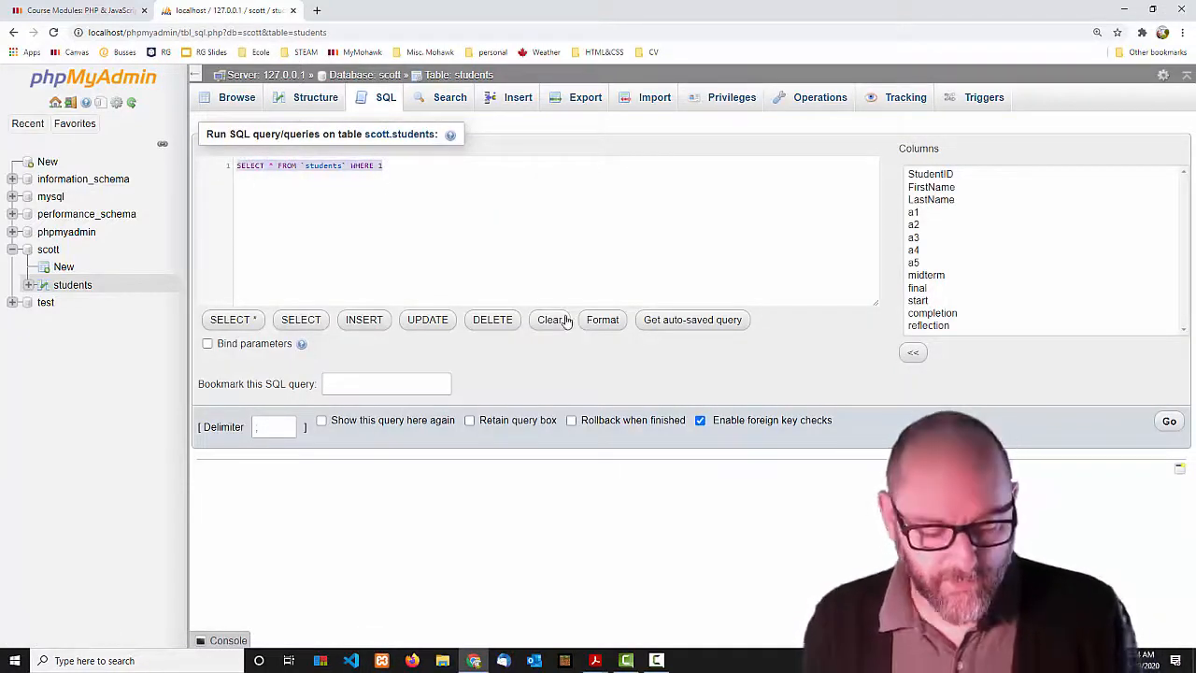
pyautogui.click(363, 319)
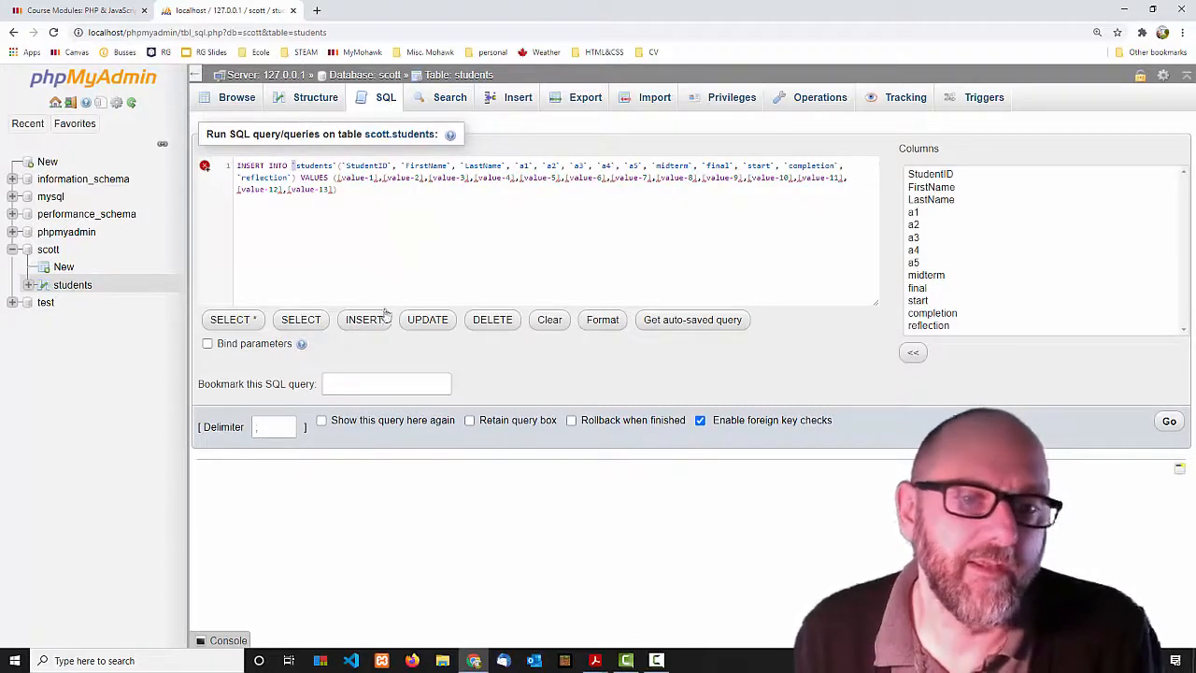
# Run INSERT INTO students (FirstName, LastName) VALUES (...) to add a second student row.
pyautogui.click(548, 319)
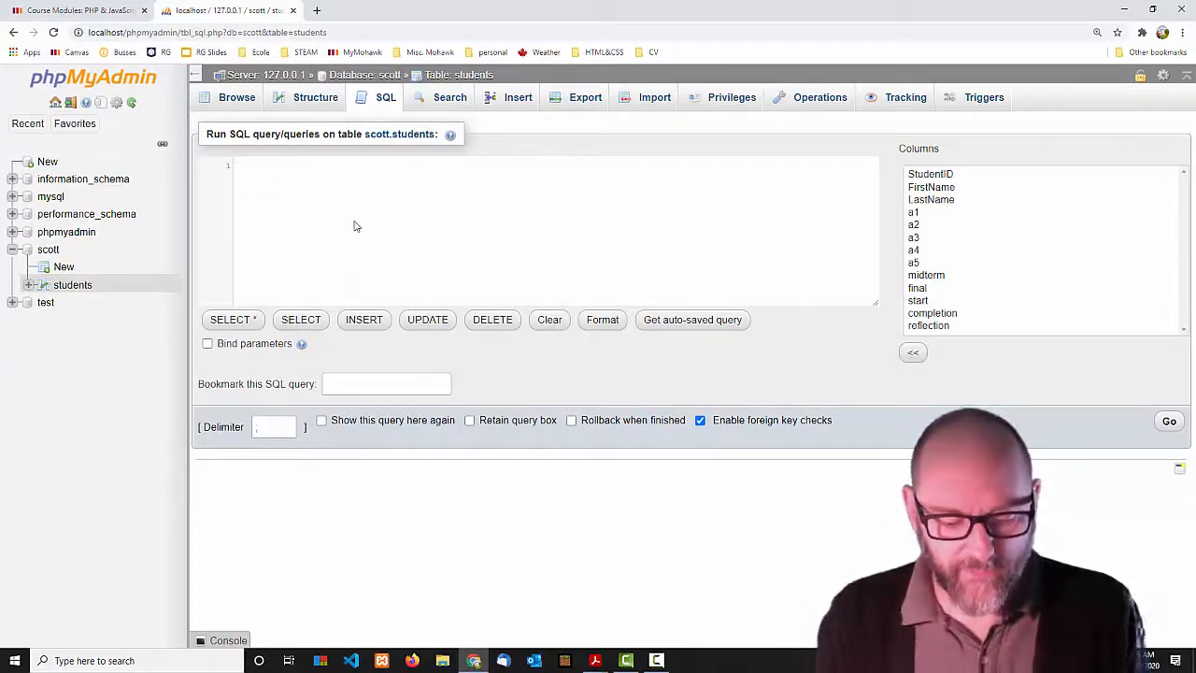
pyautogui.write('INSERT INTO st')
pyautogui.write('uden')
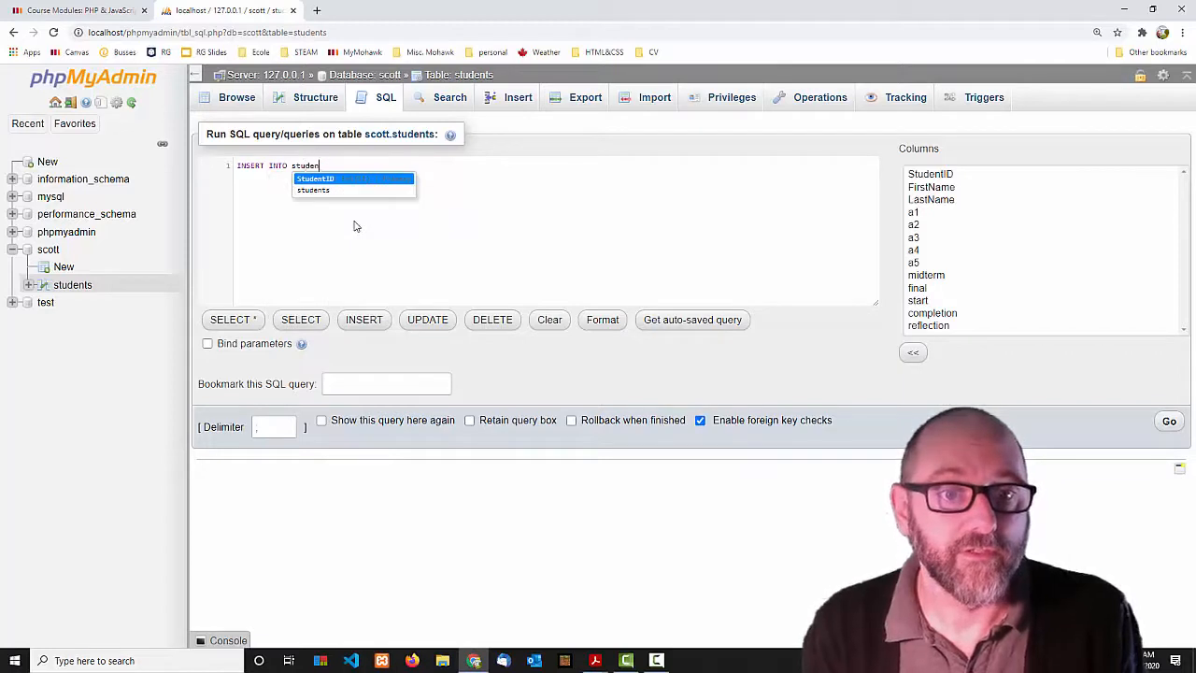
pyautogui.write('ts (')
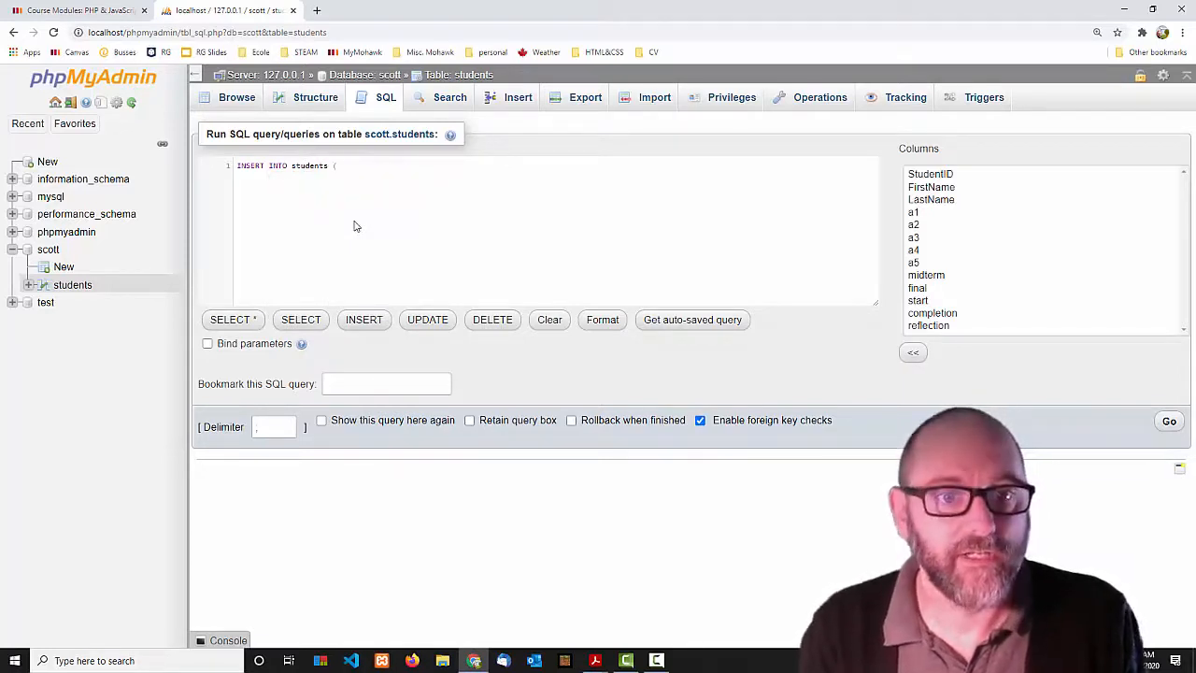
pyautogui.write('FirstName,')
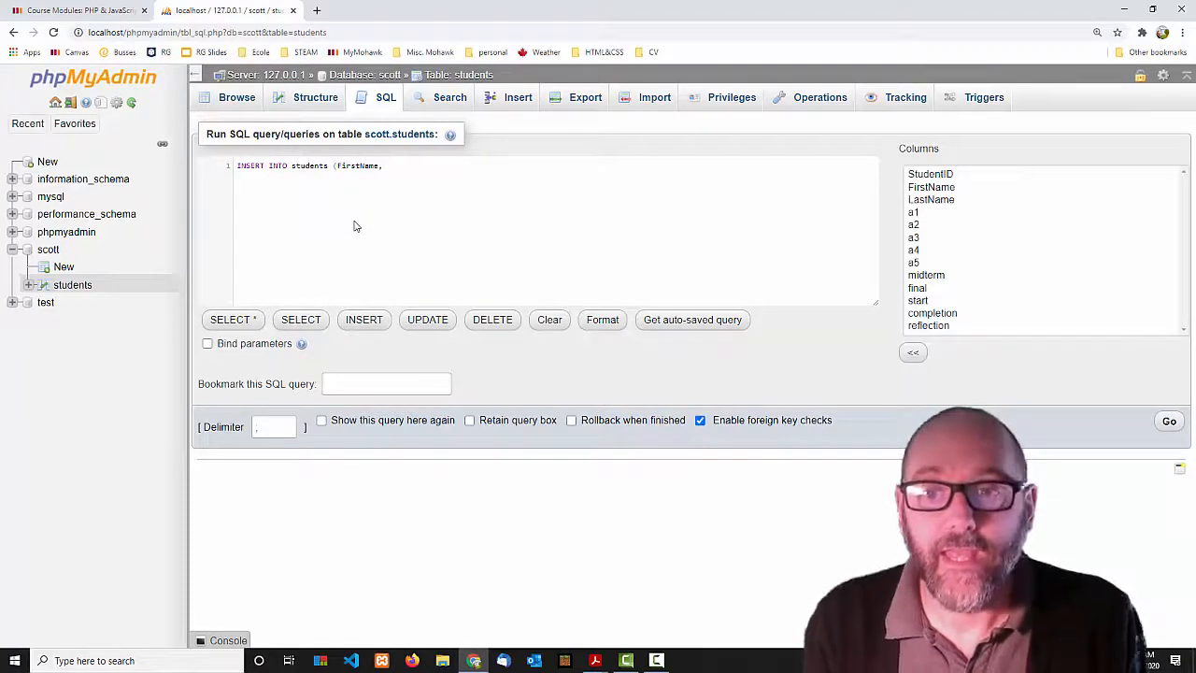
pyautogui.click(937, 200)
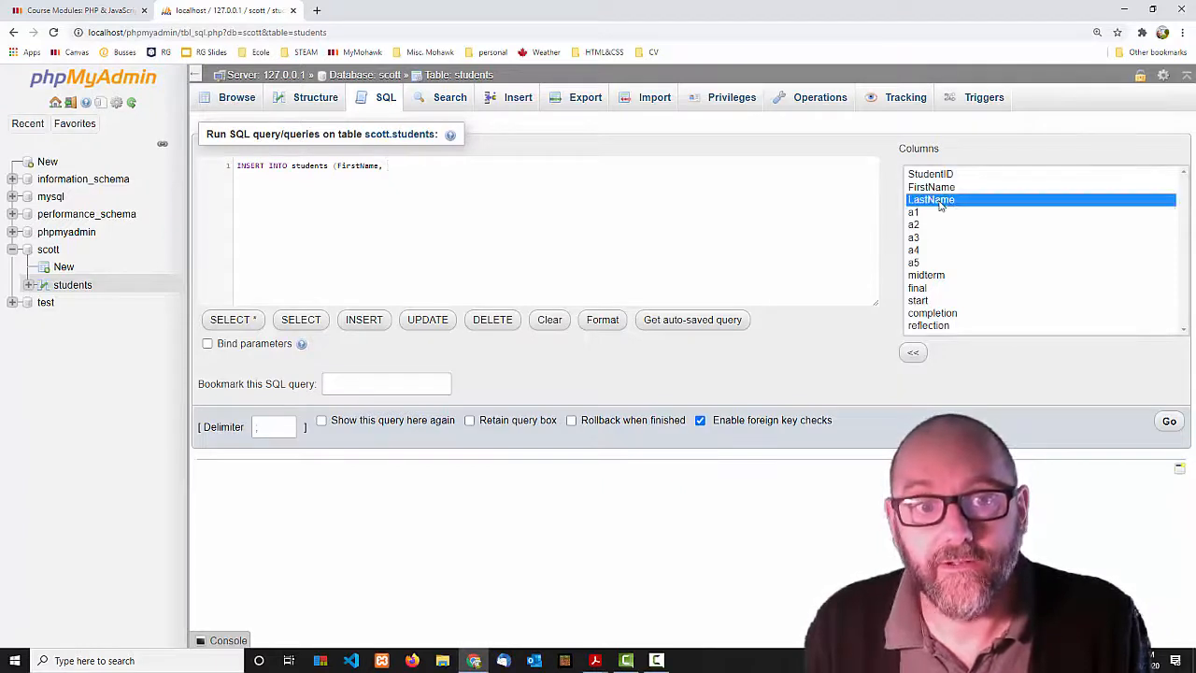
pyautogui.doubleClick(940, 206)
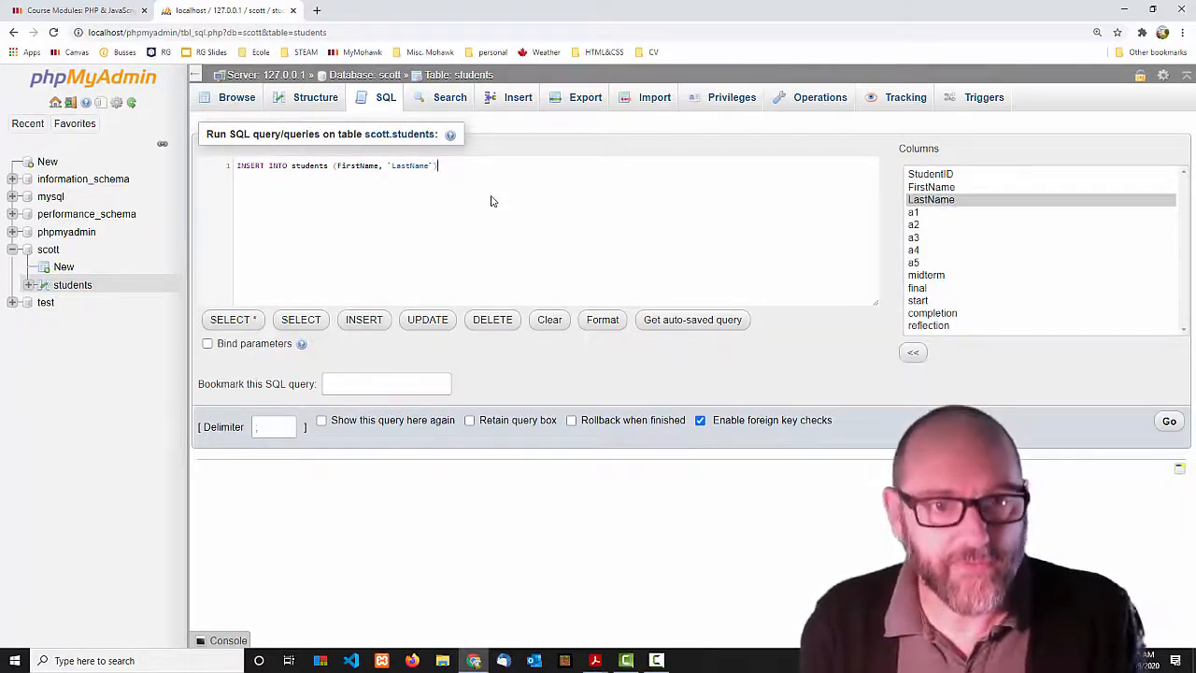
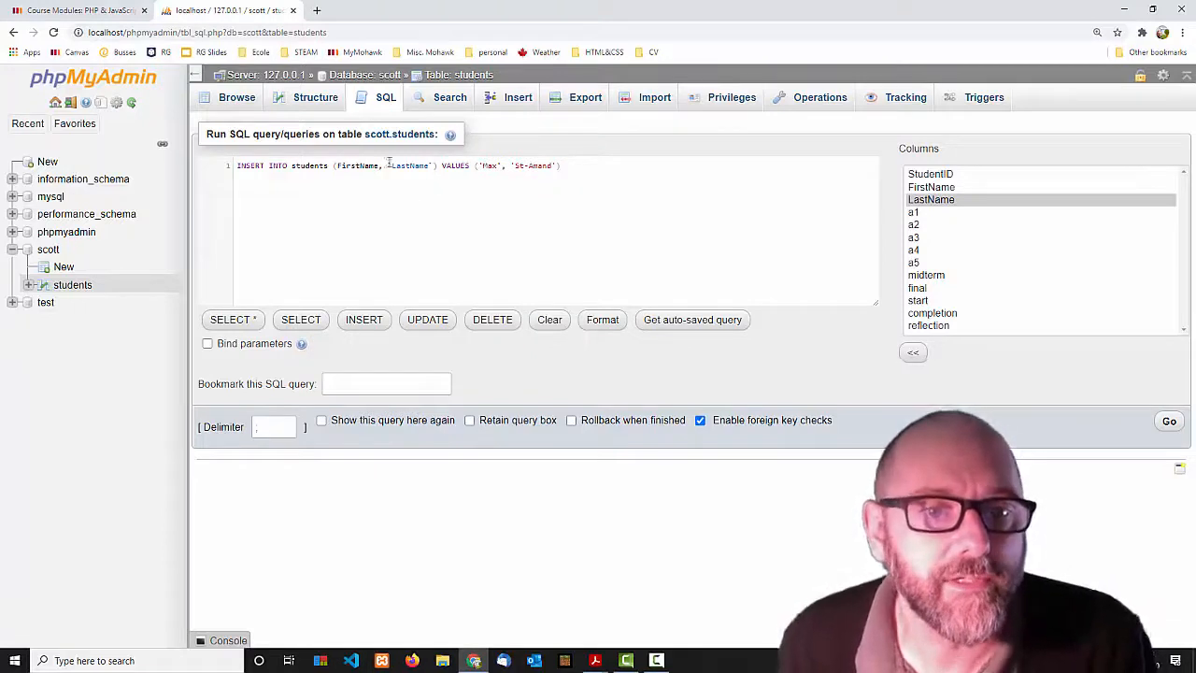
pyautogui.click(1173, 422)
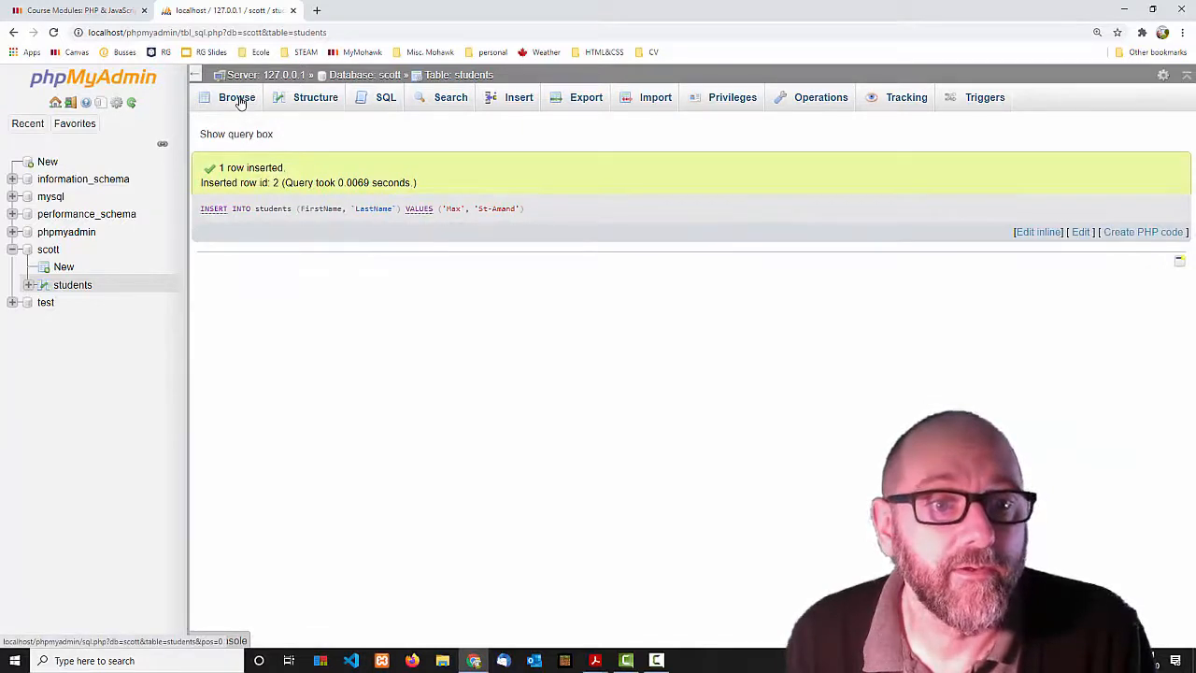
# Browse the two-row students table, then go back to the SQL query page.
pyautogui.click(239, 99)
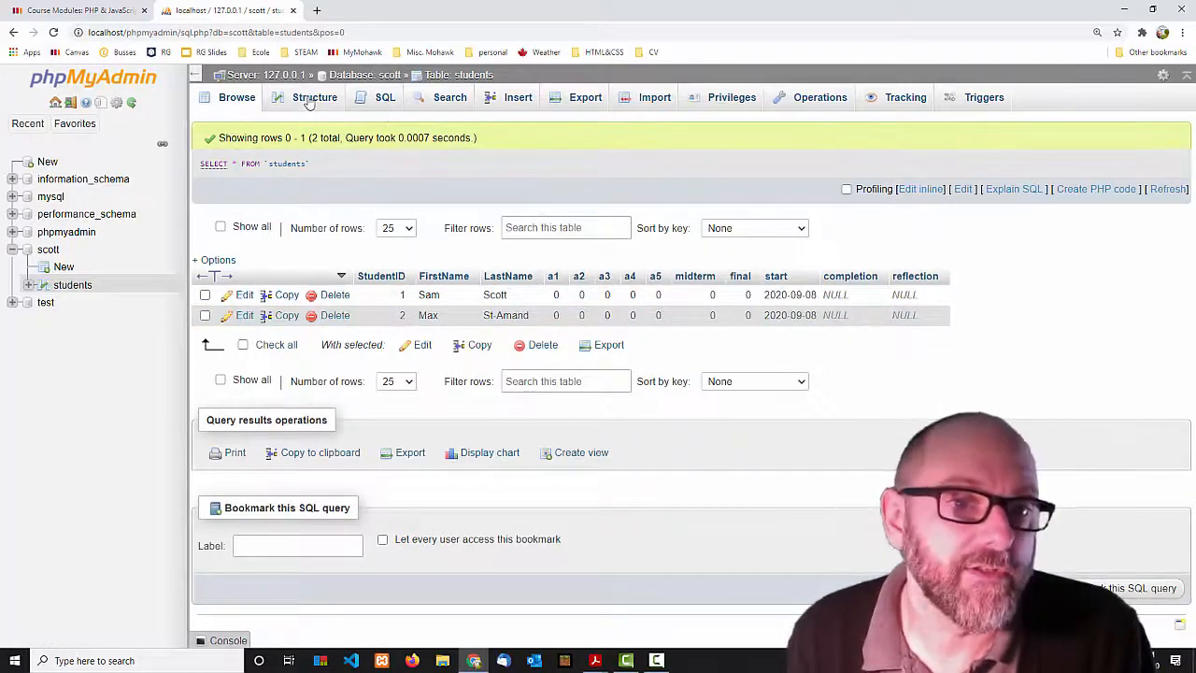
pyautogui.click(514, 99)
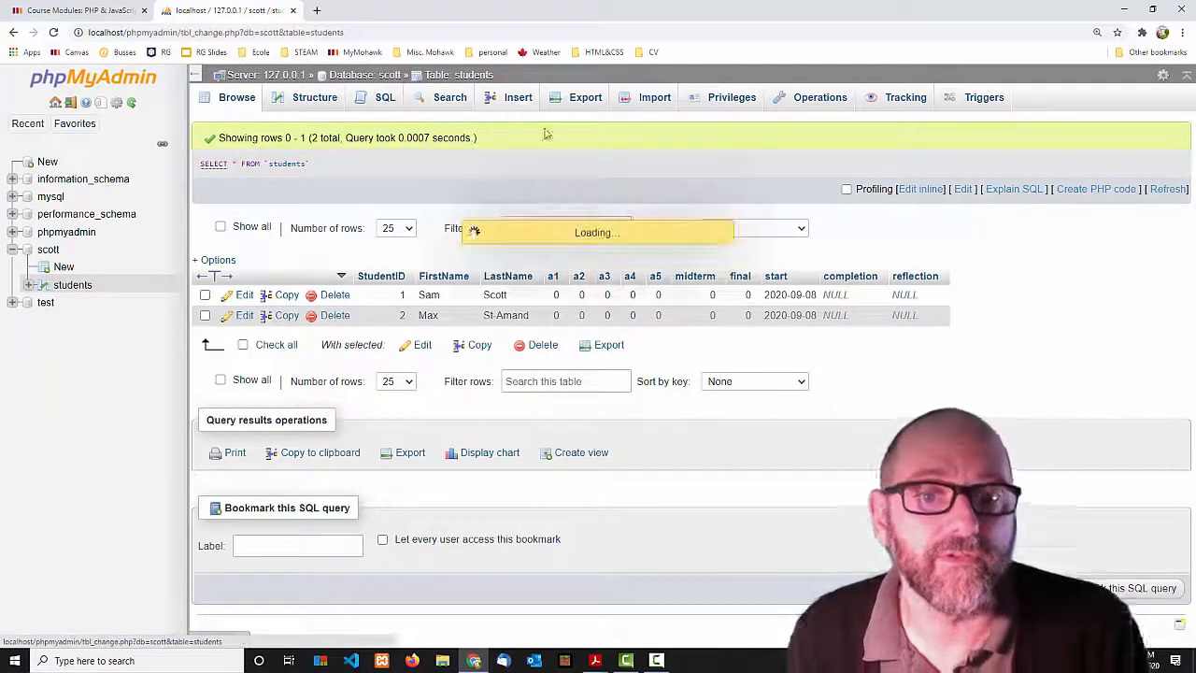
pyautogui.click(383, 97)
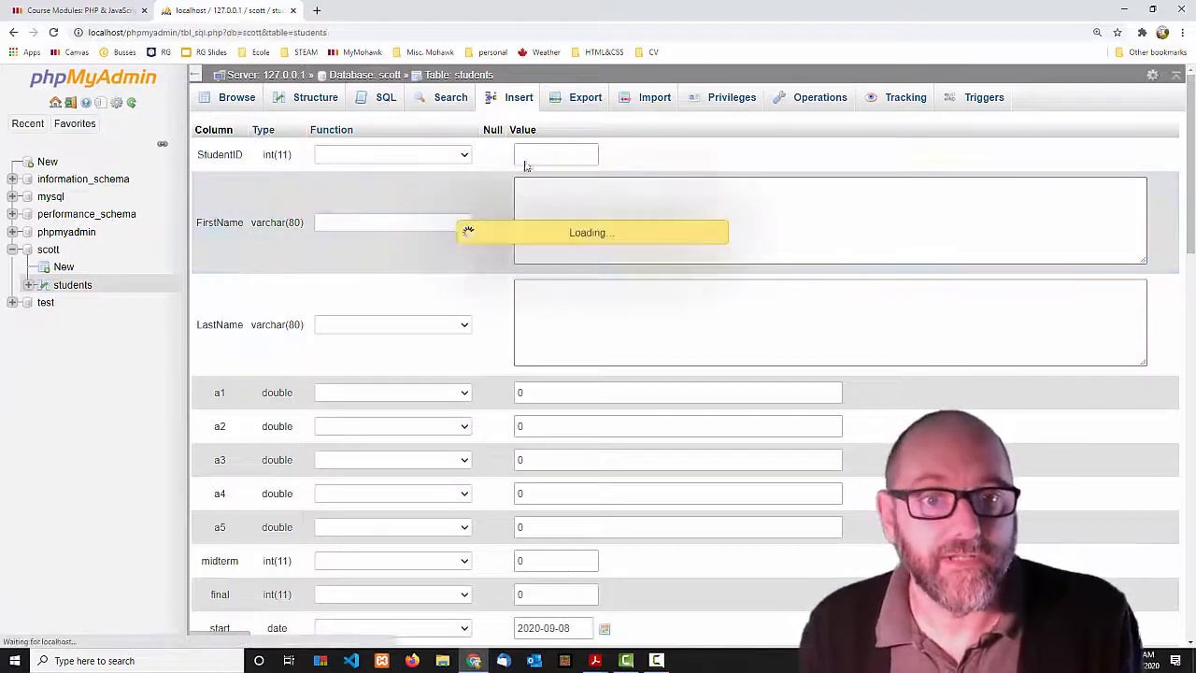
pyautogui.moveTo(407, 165); pyautogui.dragTo(201, 161)
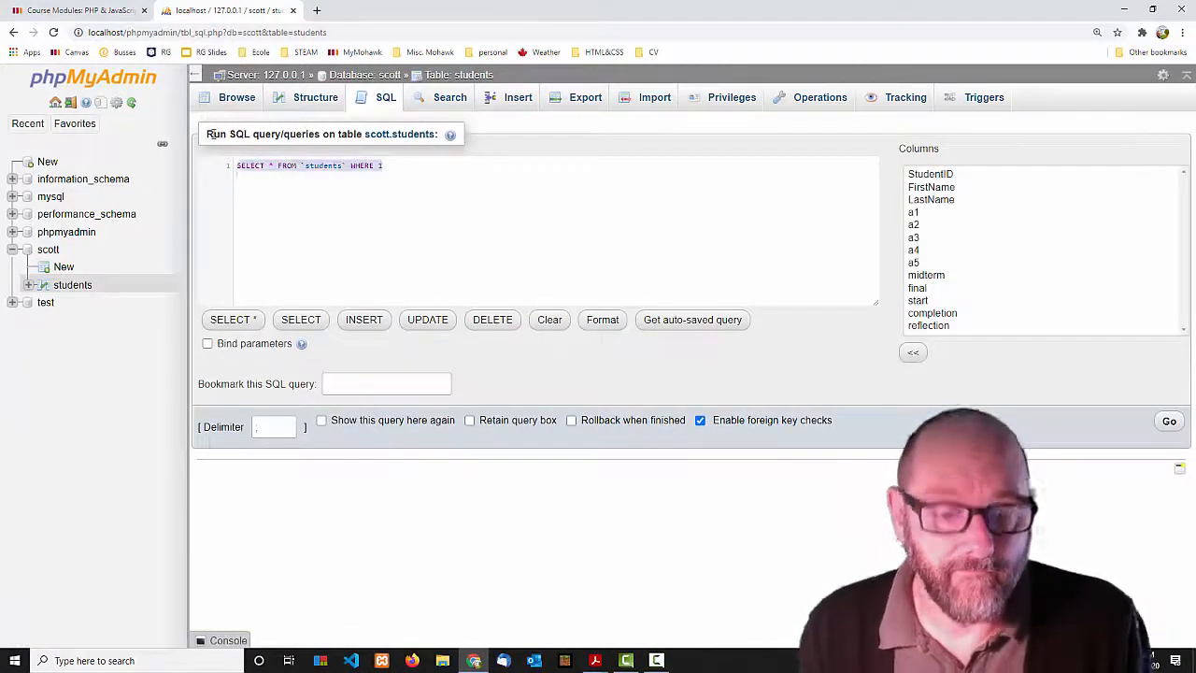
pyautogui.write('INSERT INTO')
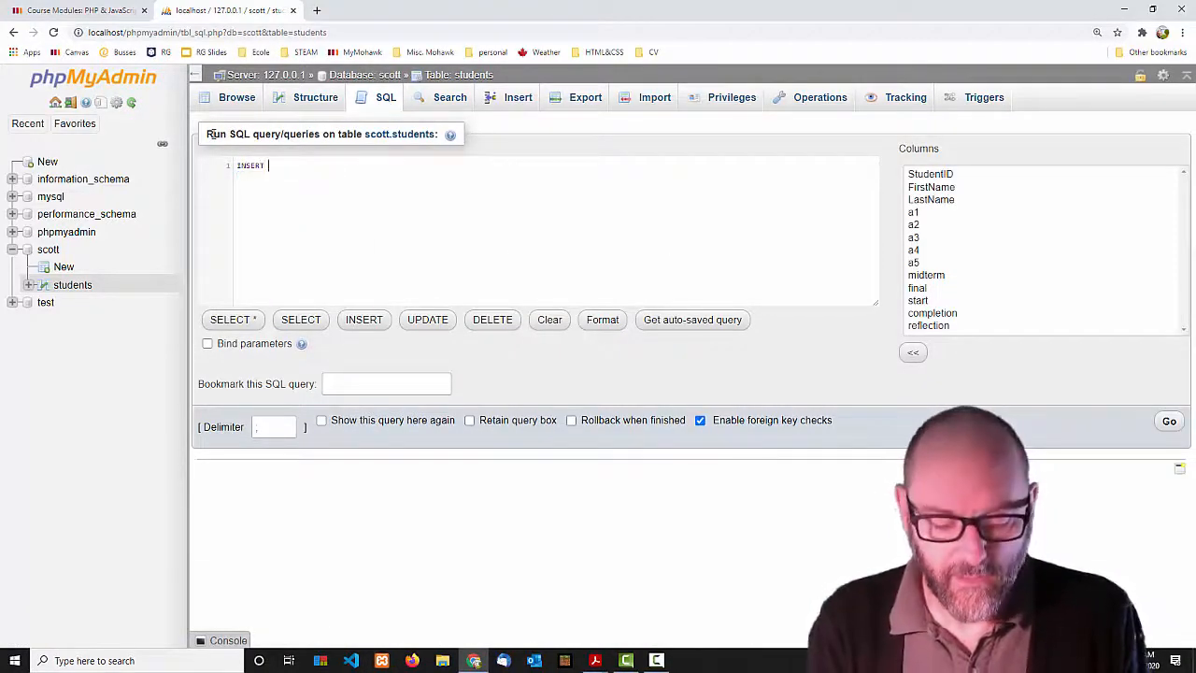
pyautogui.write(' st')
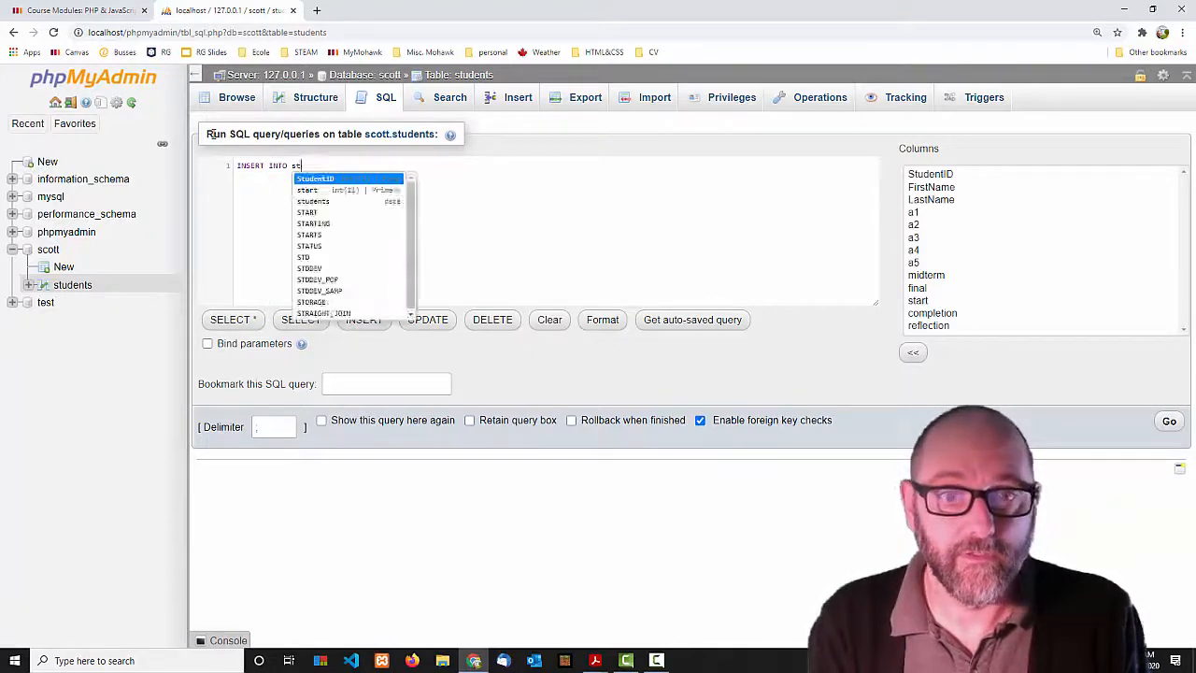
pyautogui.write('udents (Fi')
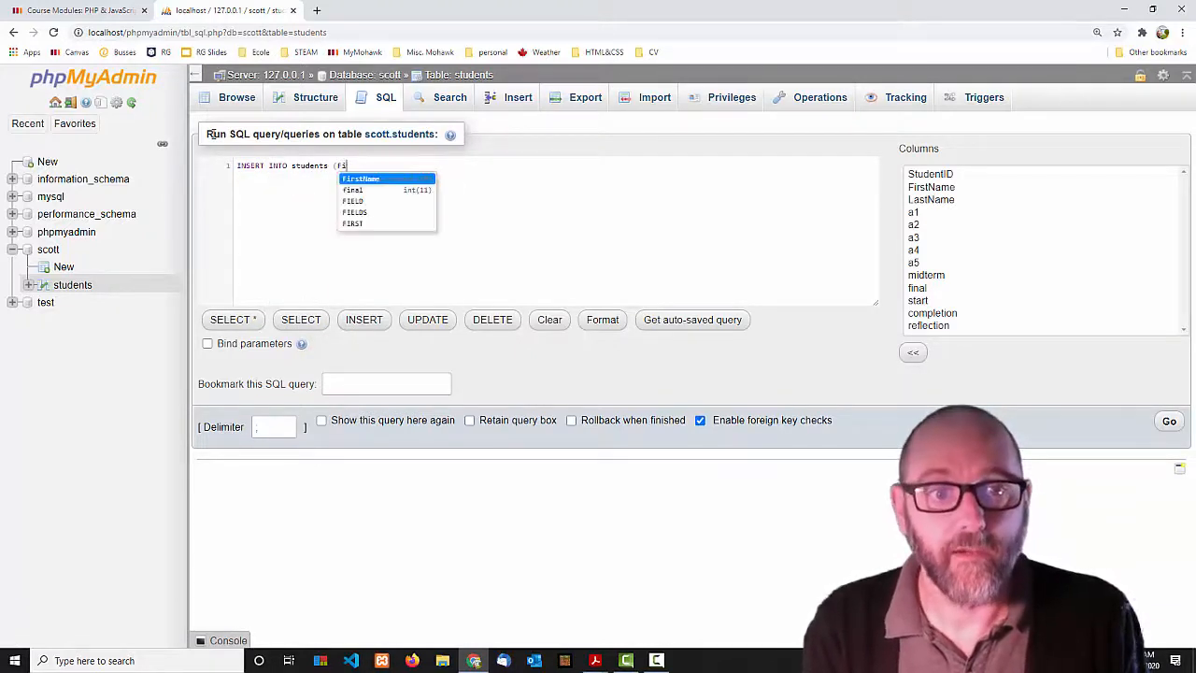
pyautogui.doubleClick(931, 187)
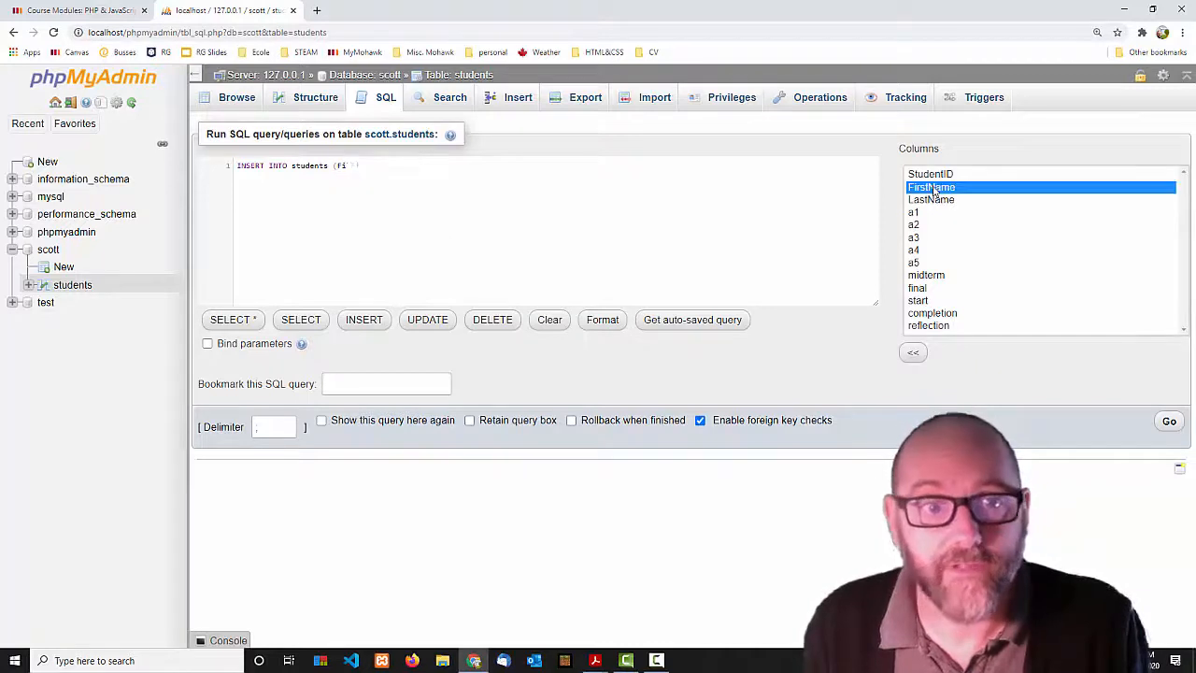
pyautogui.click(349, 167)
pyautogui.press('BackSpace')
pyautogui.press('BackSpace')
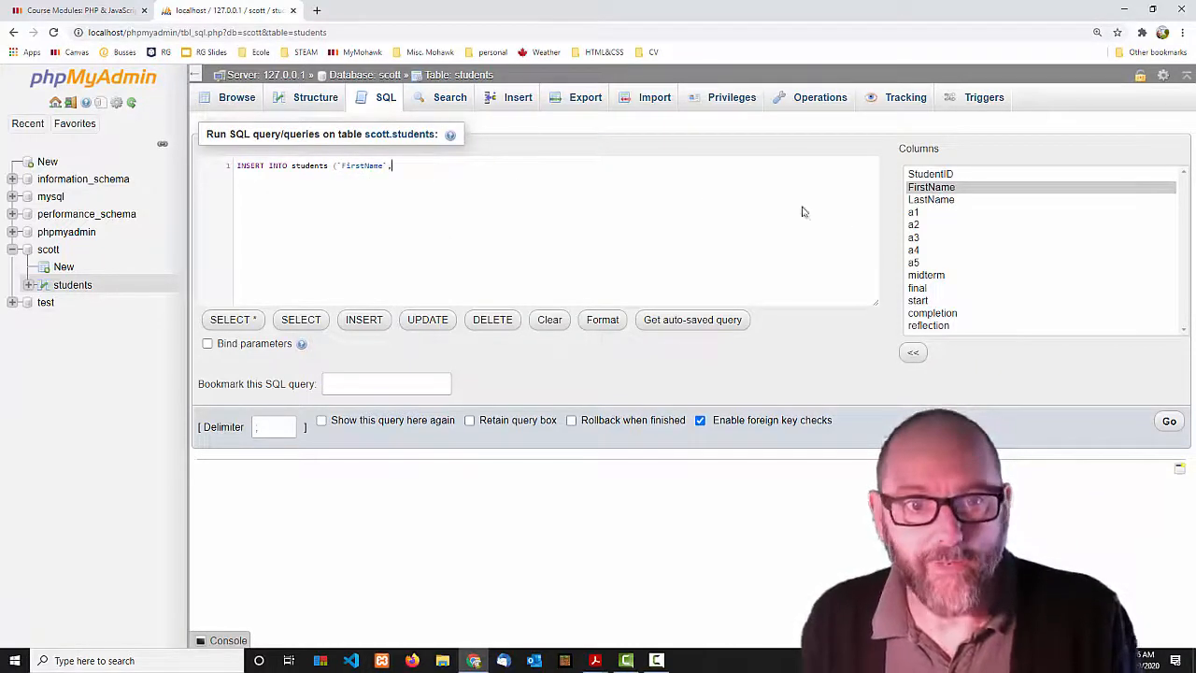
pyautogui.doubleClick(919, 202)
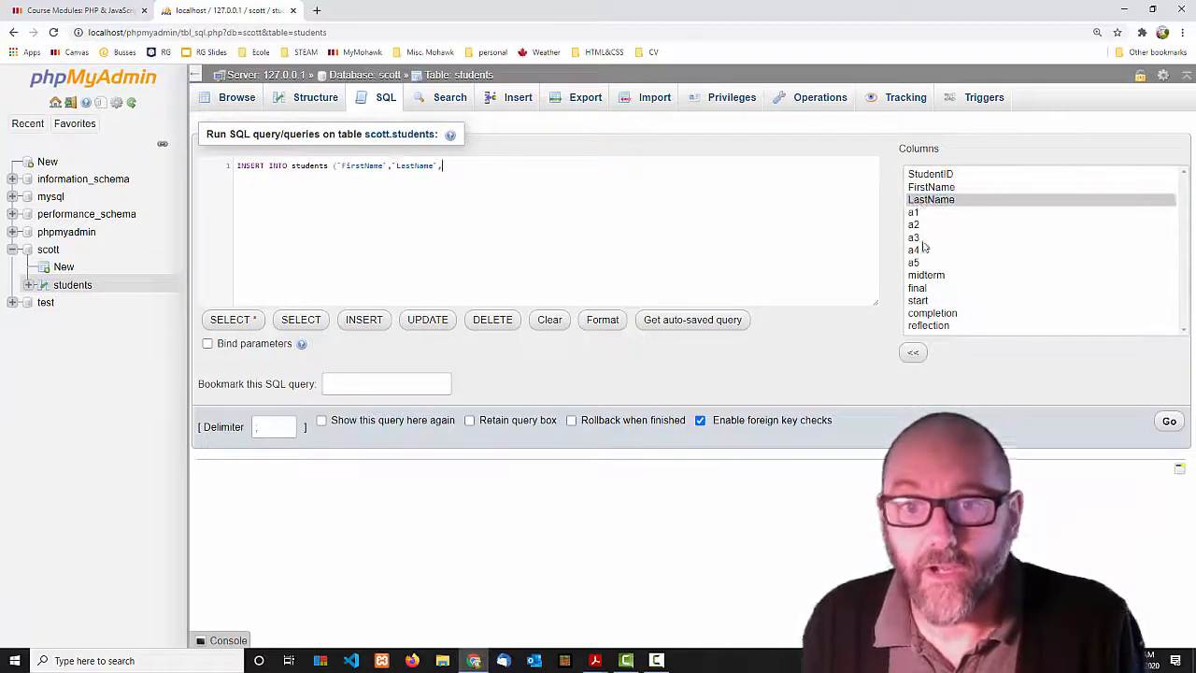
pyautogui.write(',')
pyautogui.doubleClick(932, 313)
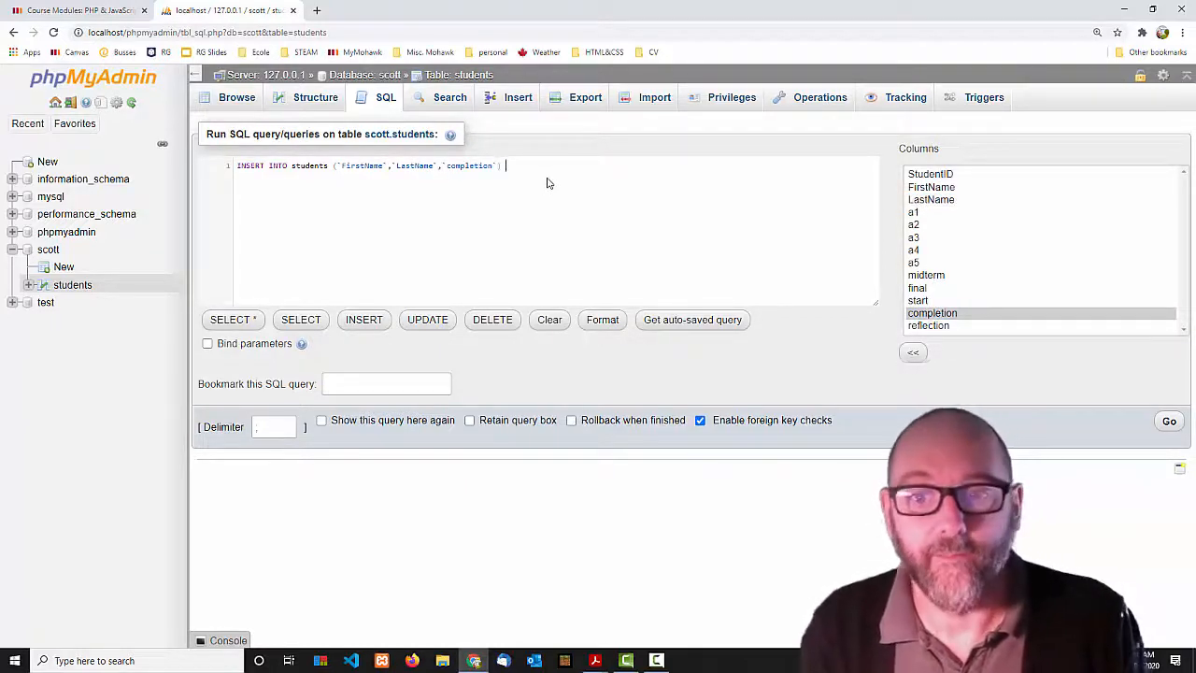
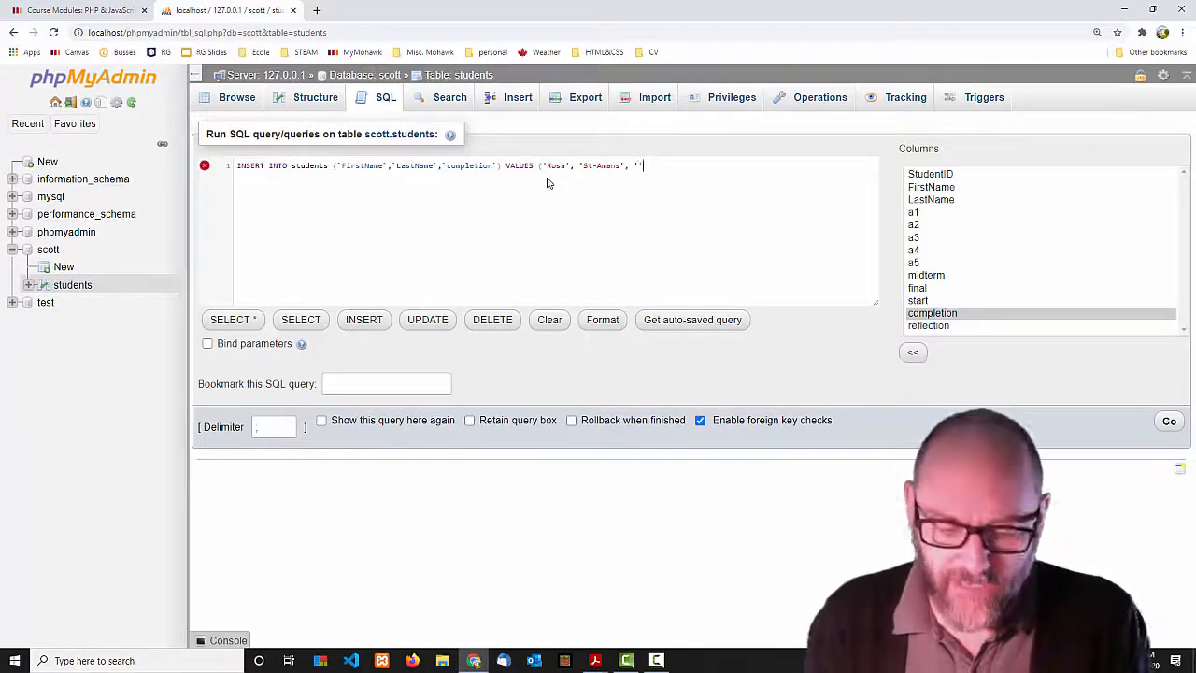
pyautogui.write(')')
pyautogui.press('Left')
pyautogui.press('Left')
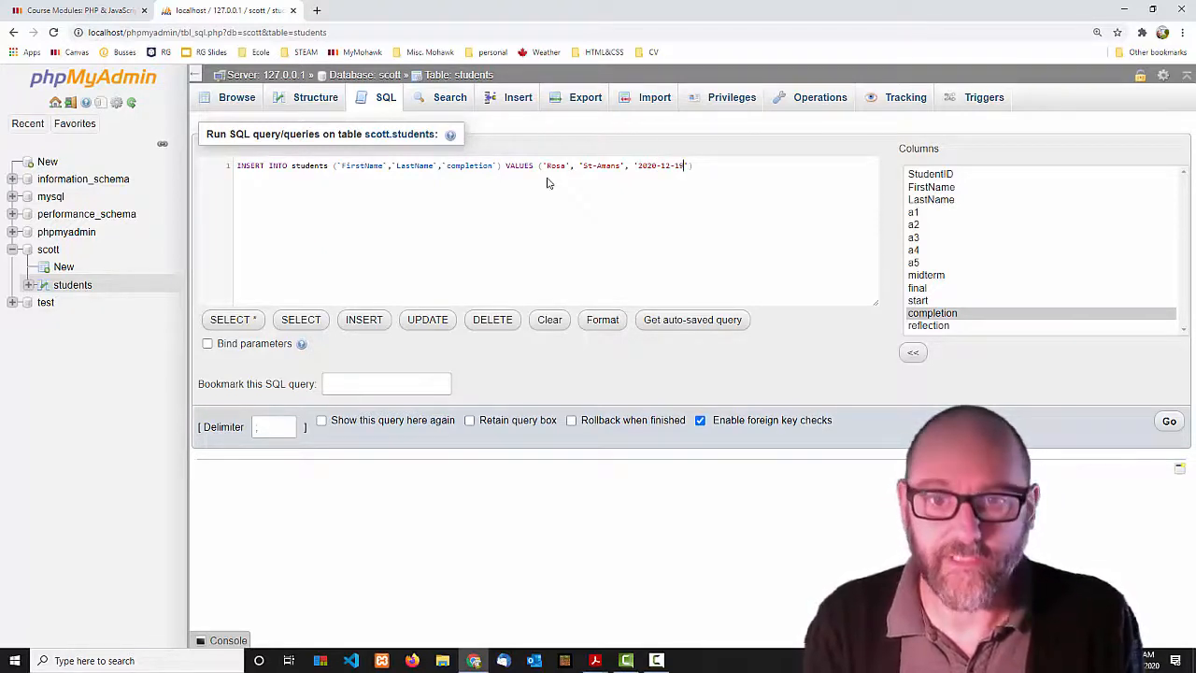
pyautogui.click(1169, 422)
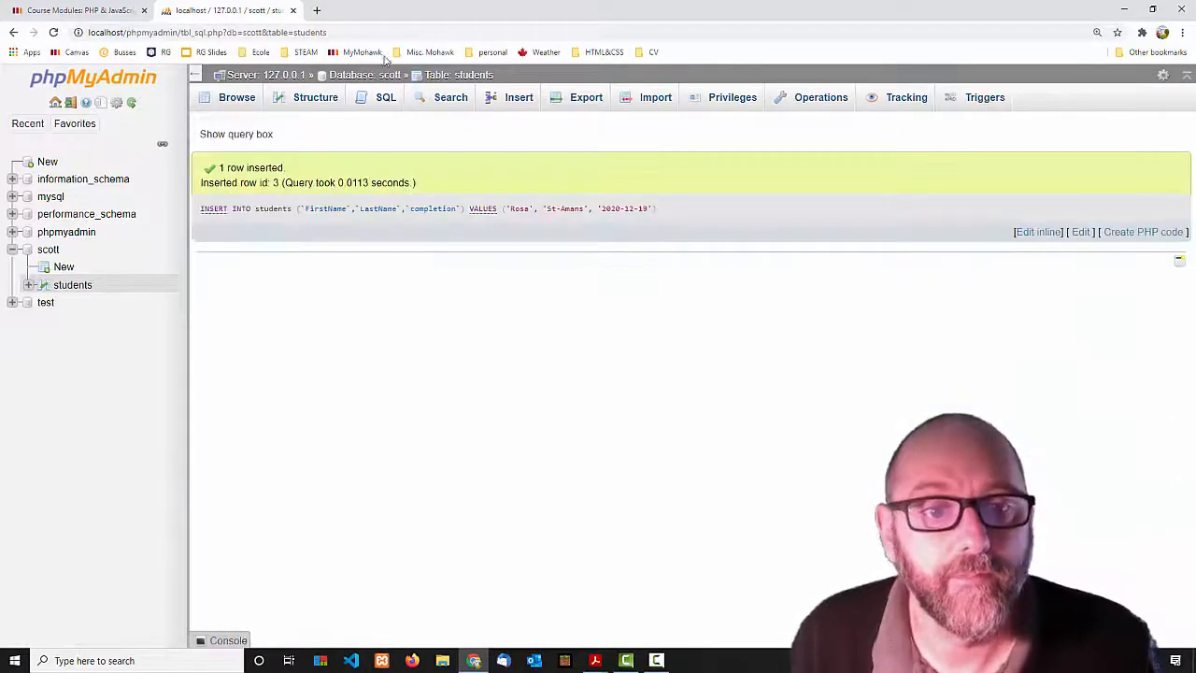
pyautogui.click(233, 97)
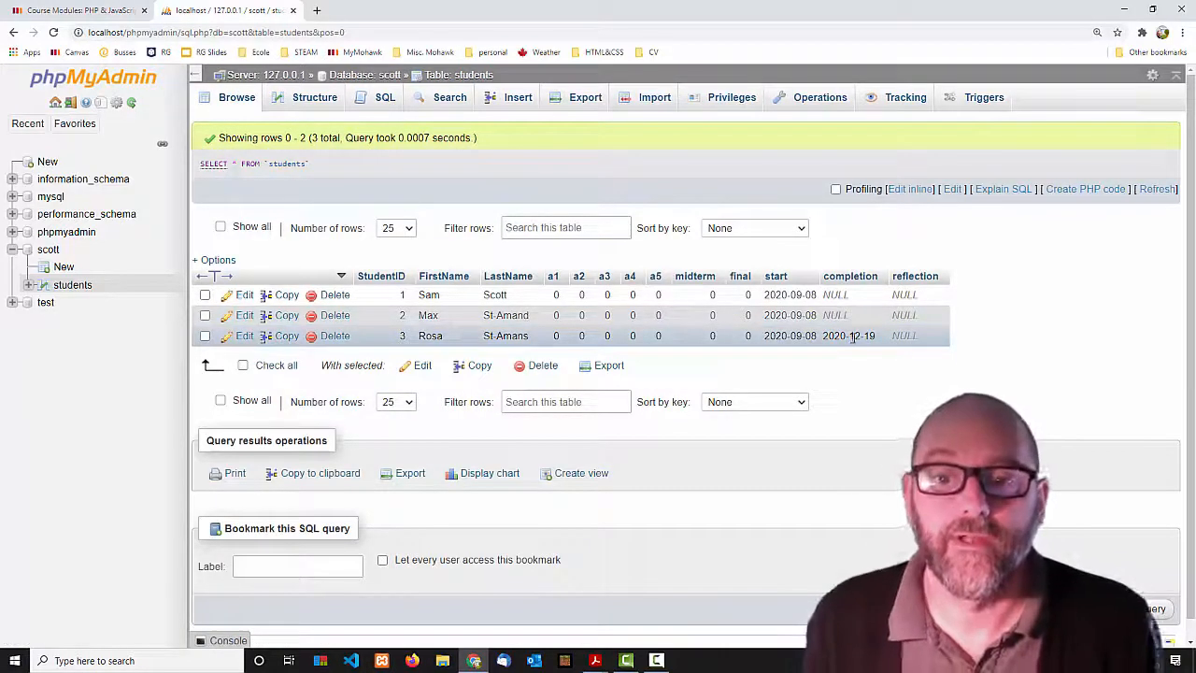
# In the students insert form, set the first record's start date to 2020-09-16.
pyautogui.click(516, 98)
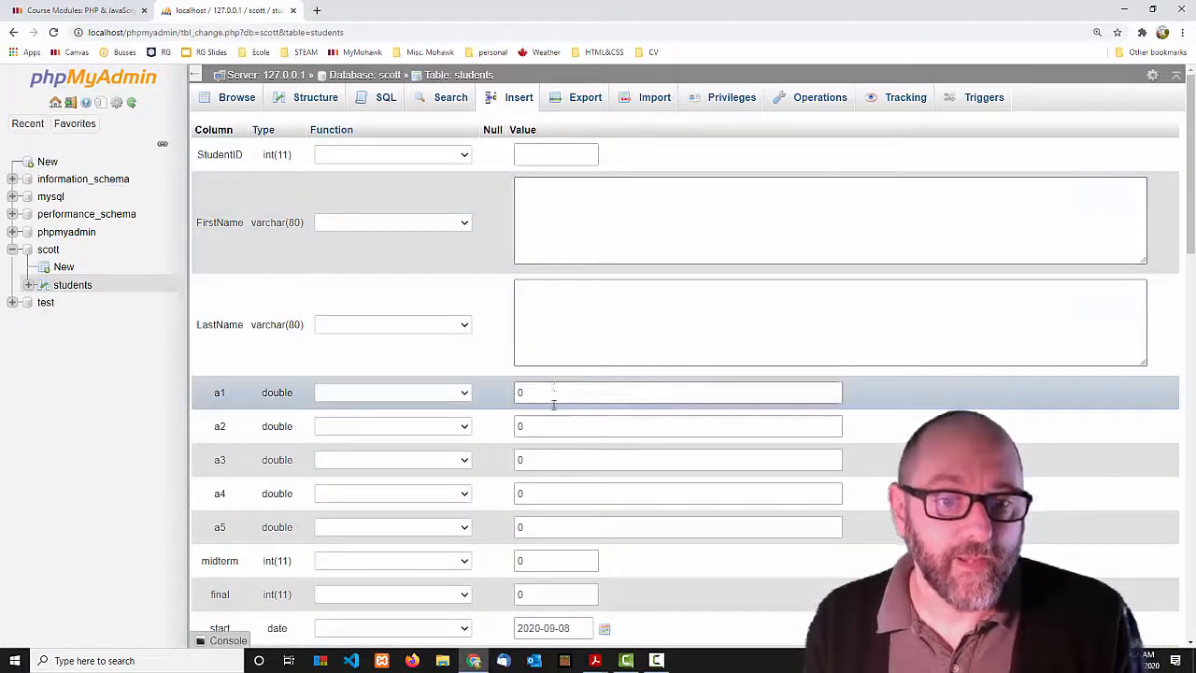
pyautogui.scroll(-2, 577, 526)
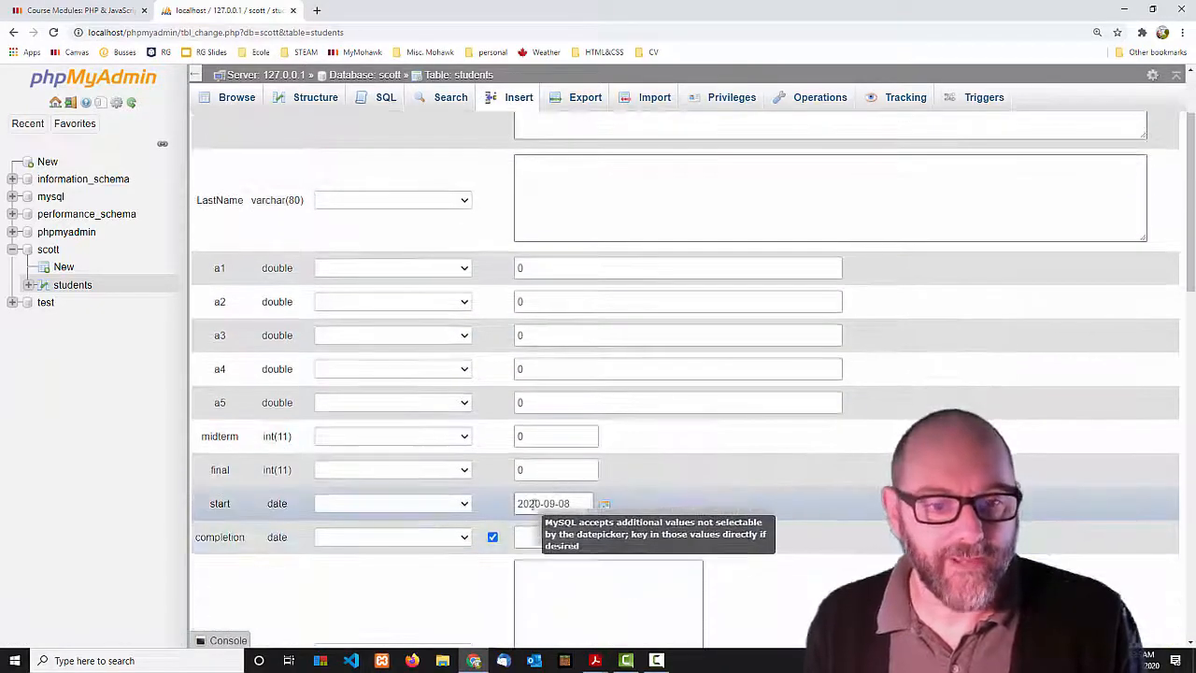
pyautogui.scroll(1, 614, 467)
pyautogui.scroll(-3, 610, 430)
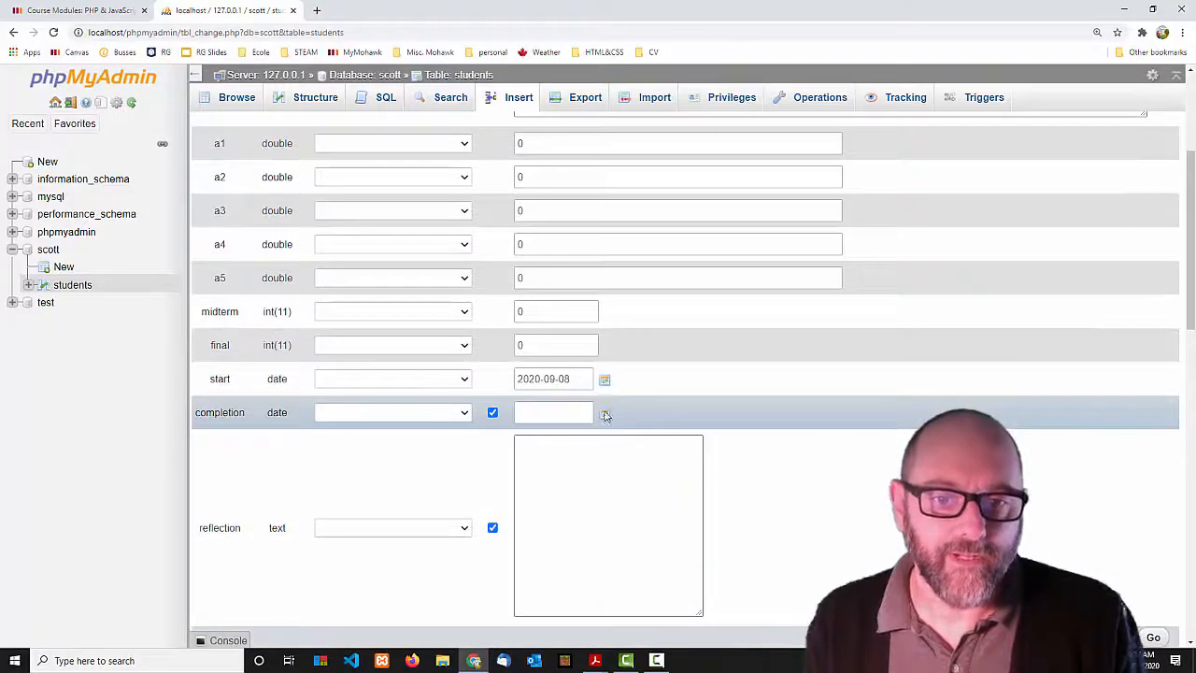
pyautogui.click(605, 380)
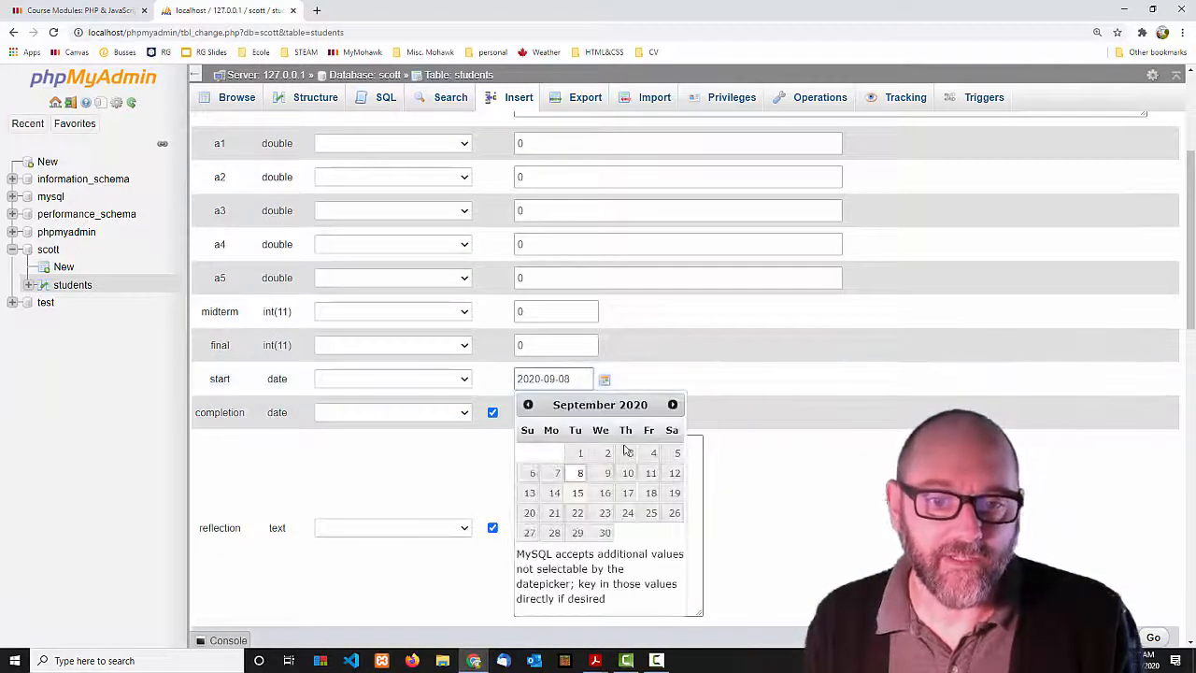
pyautogui.click(605, 492)
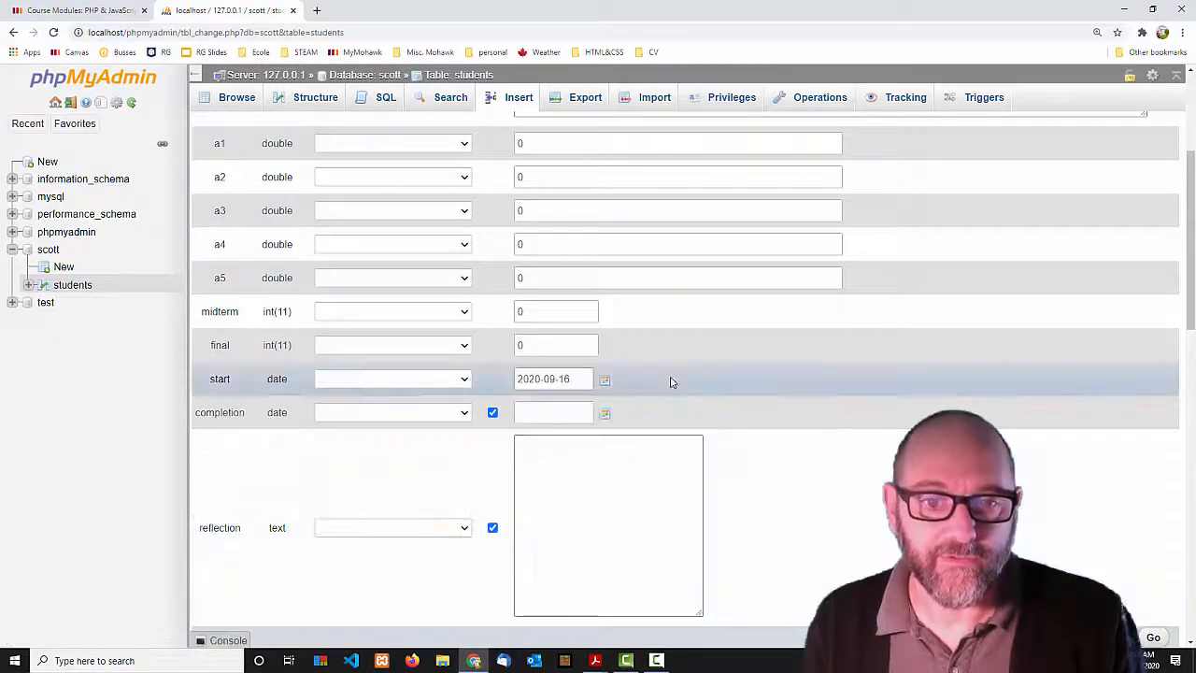
# Switch to the Module 2 Exercises PDF in Adobe Acrobat Reader.
pyautogui.scroll(3, 561, 294)
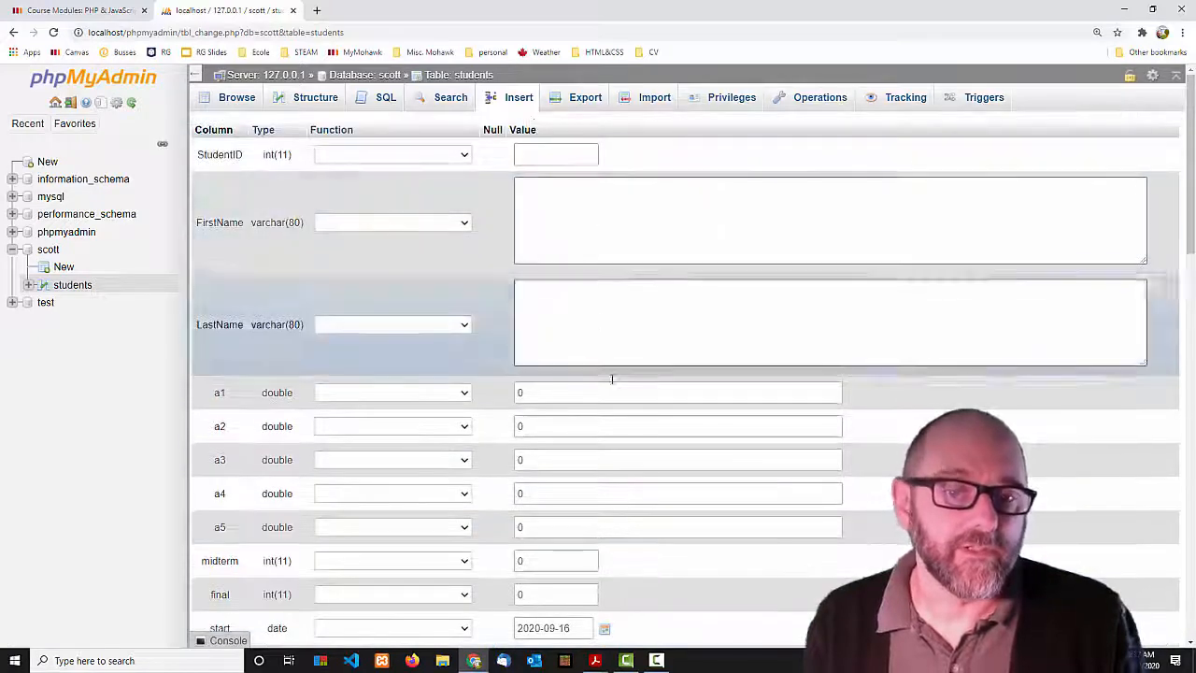
pyautogui.scroll(-8, 612, 382)
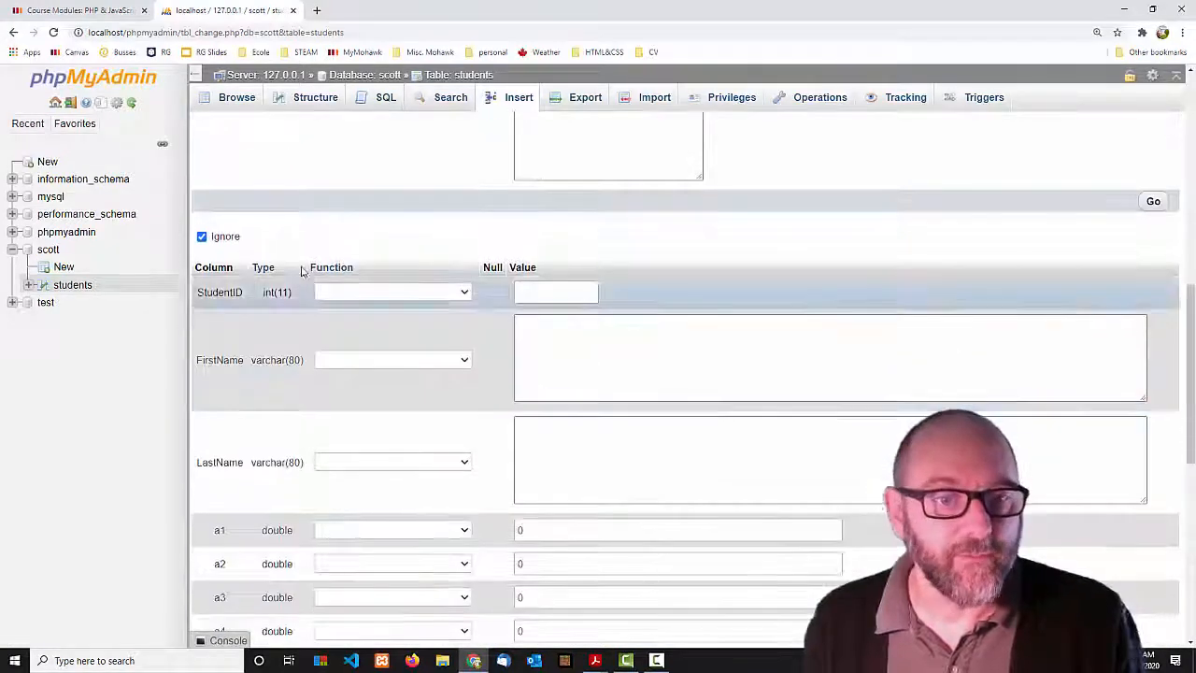
pyautogui.scroll(-5, 644, 398)
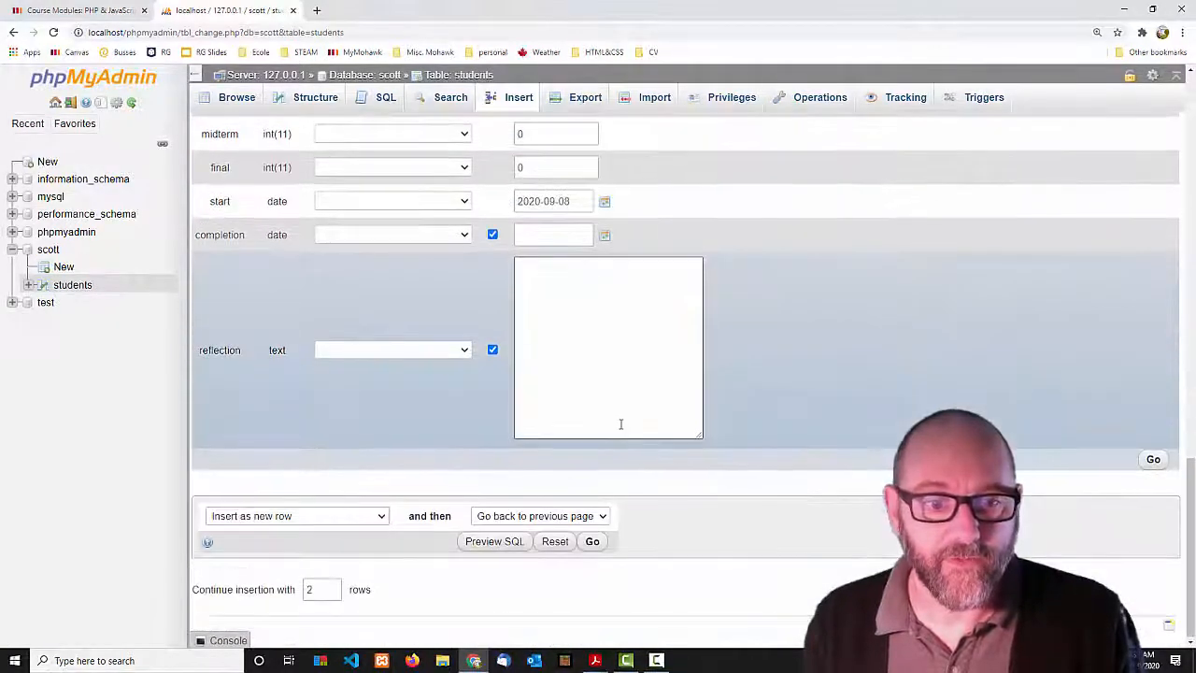
pyautogui.scroll(5, 620, 422)
pyautogui.scroll(-5, 620, 424)
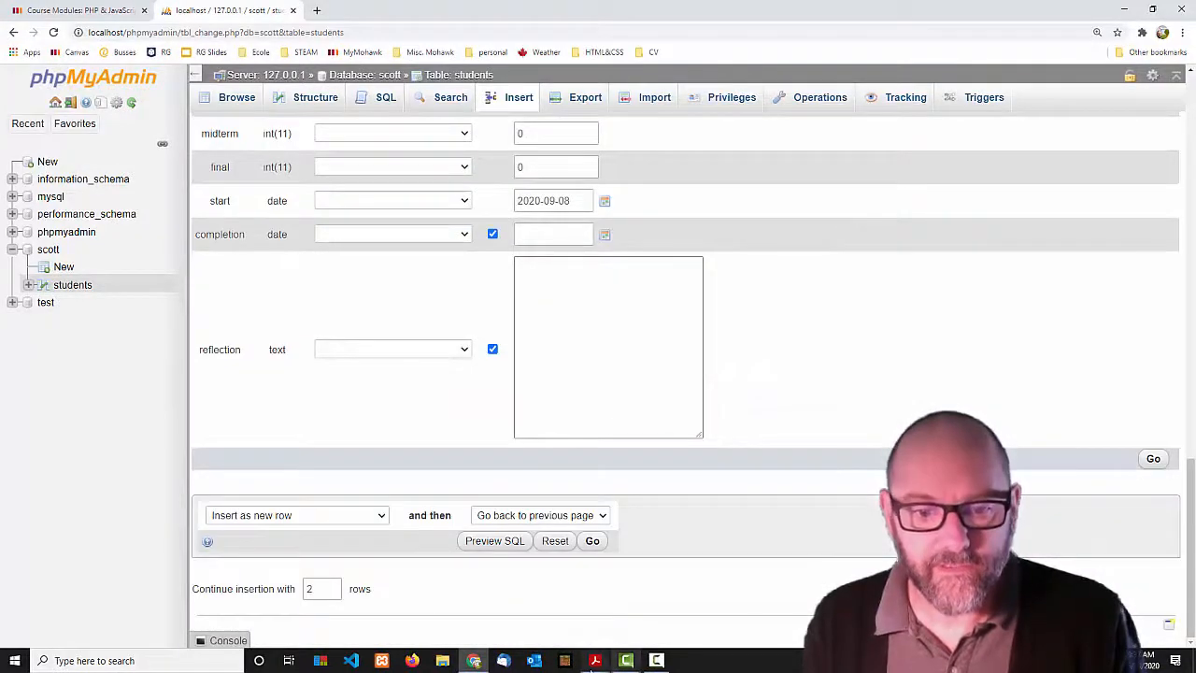
pyautogui.click(595, 661)
pyautogui.click(717, 605)
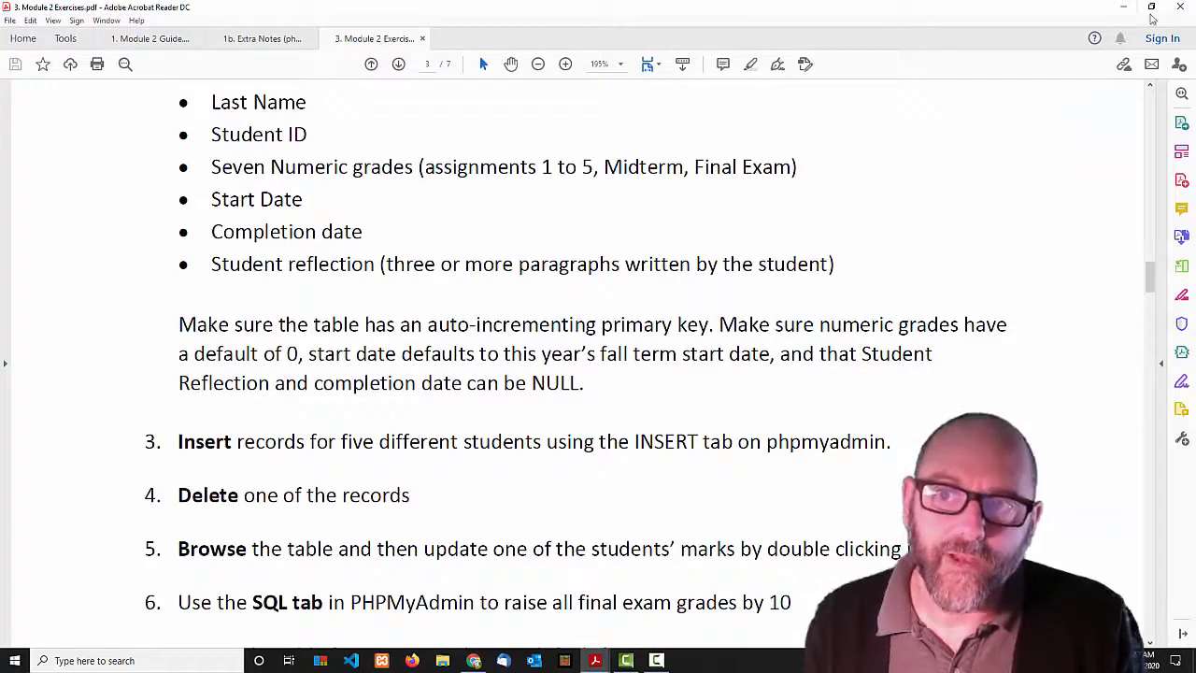
# Minimize Acrobat to return to the phpMyAdmin students insert form.
pyautogui.click(1122, 7)
pyautogui.scroll(-3, 644, 410)
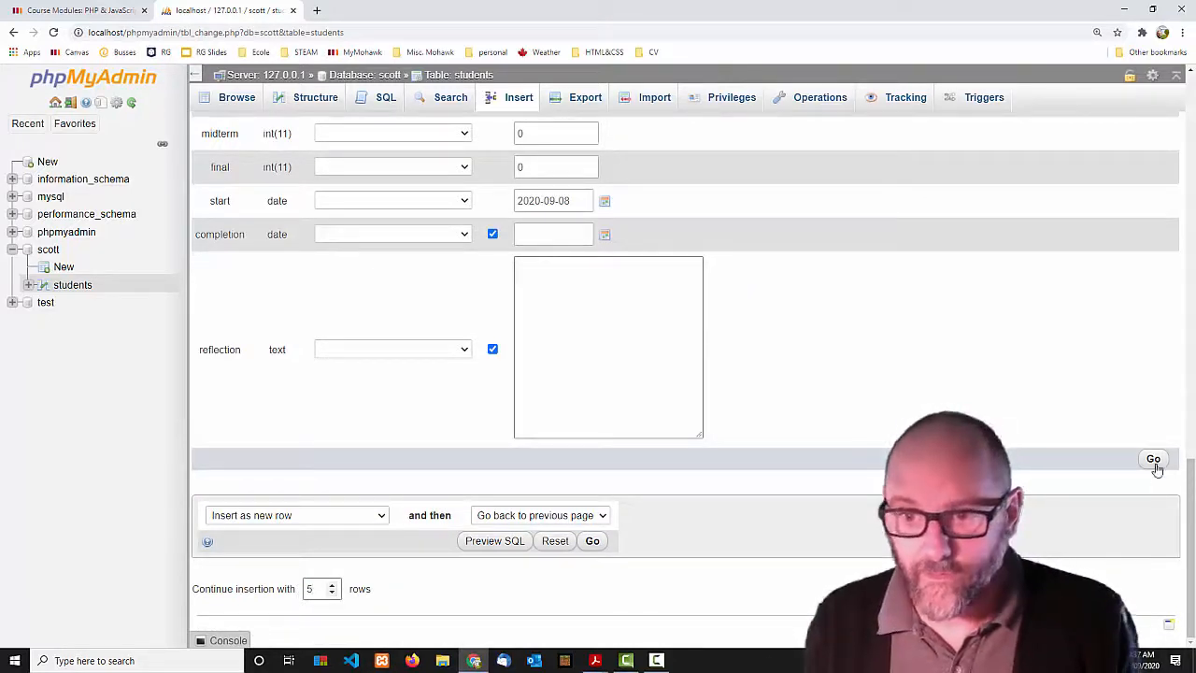
# Set the form to continue insertion with 5 rows.
pyautogui.click(402, 611)
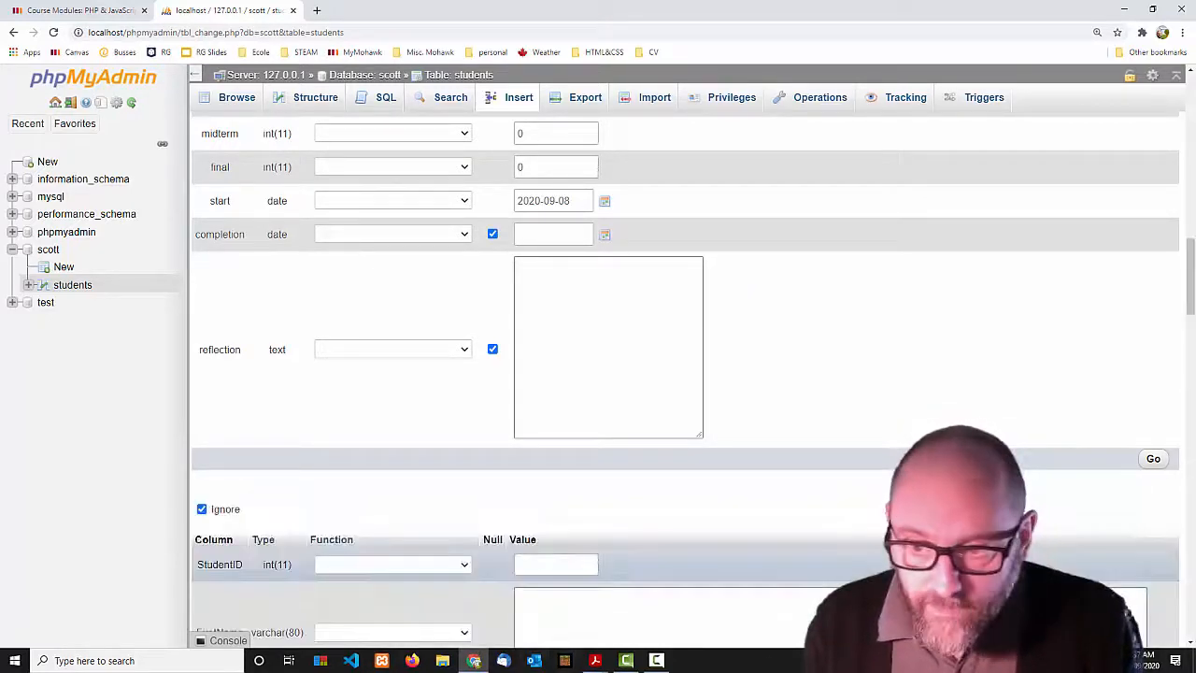
pyautogui.scroll(-4, 710, 549)
pyautogui.scroll(4, 710, 550)
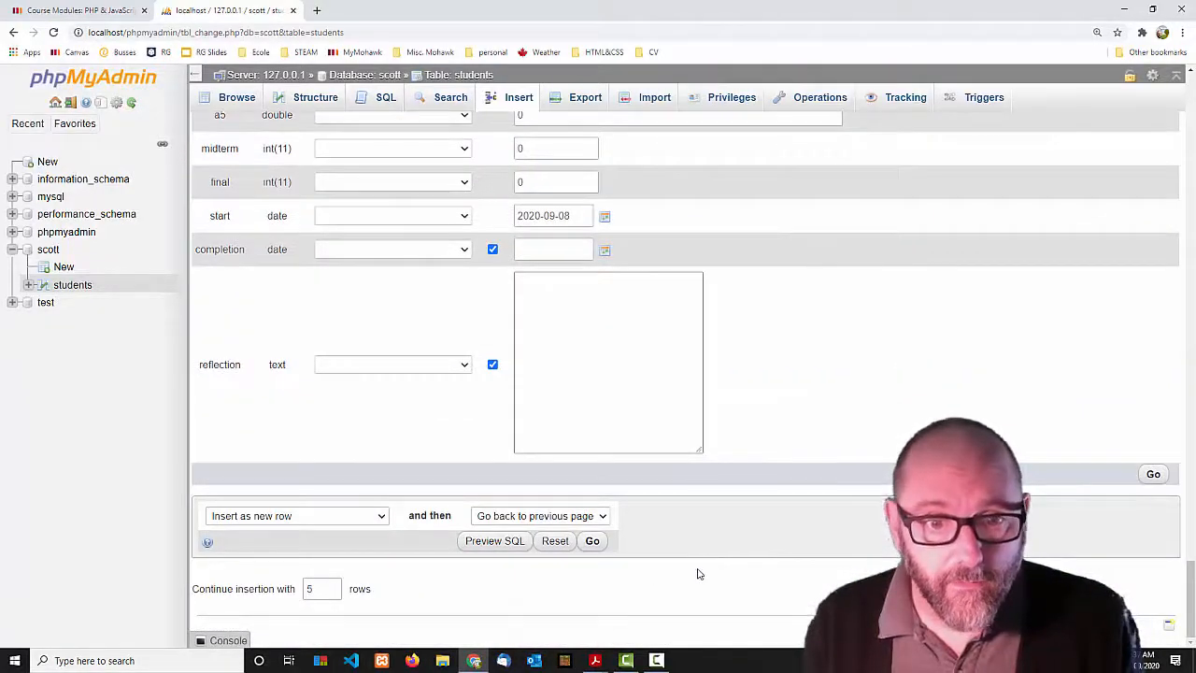
pyautogui.scroll(8, 697, 573)
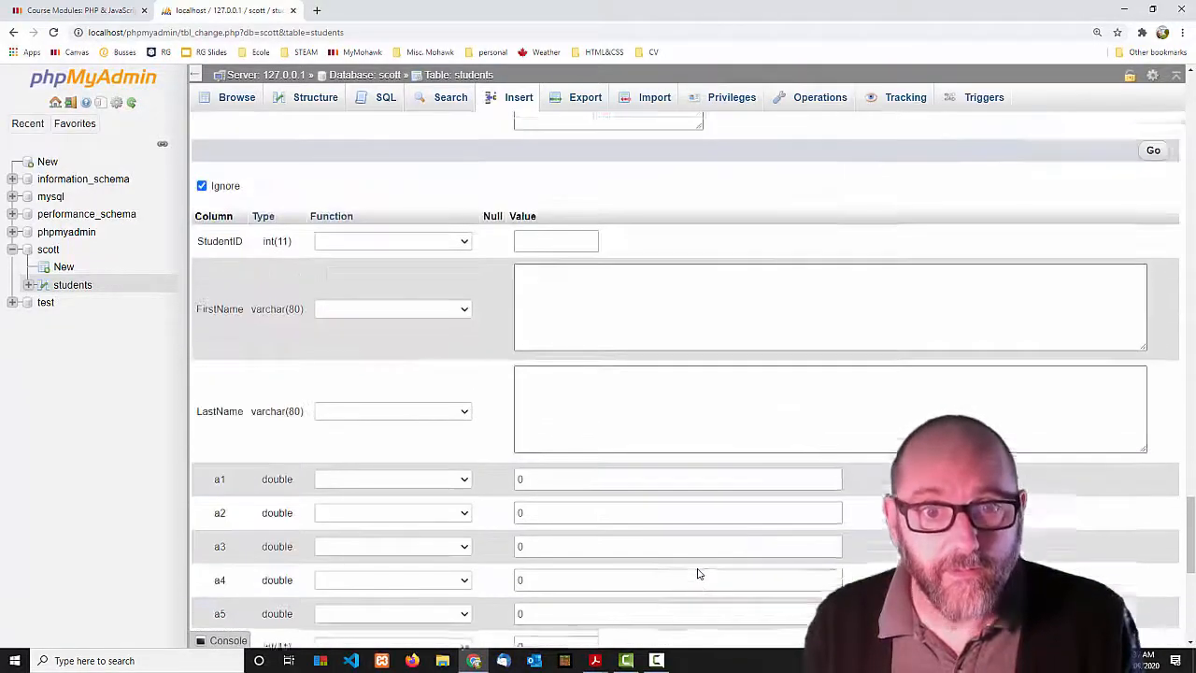
pyautogui.scroll(-4, 697, 573)
pyautogui.scroll(-6, 697, 573)
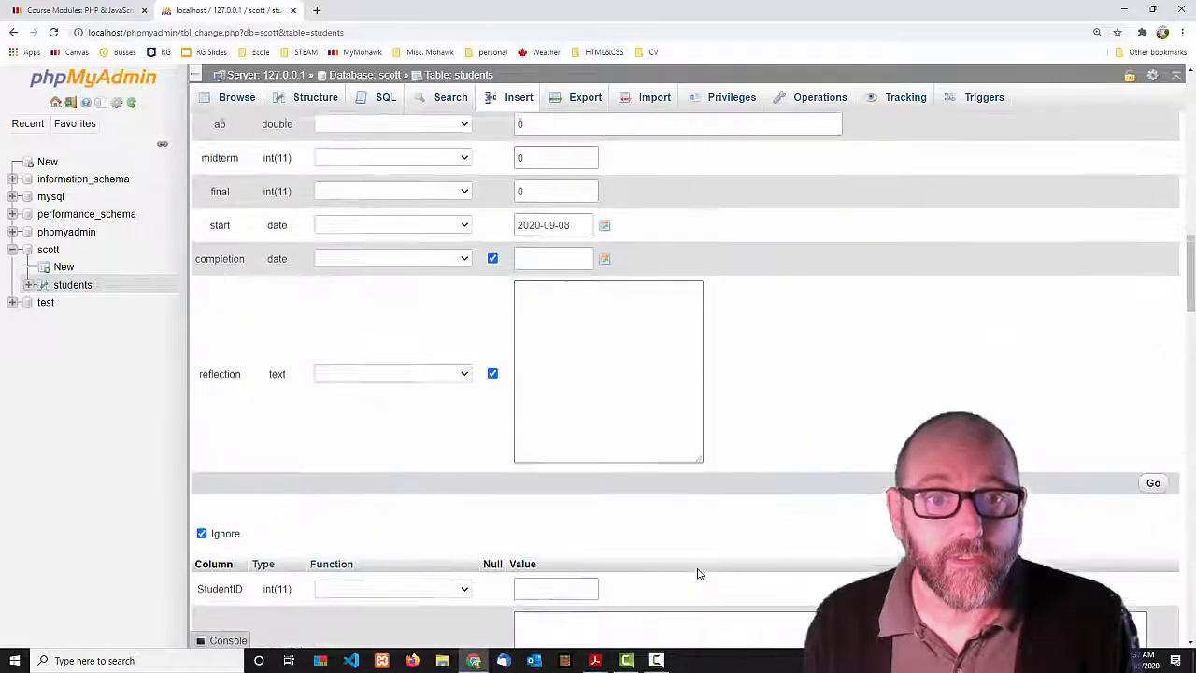
pyautogui.scroll(4, 697, 573)
pyautogui.scroll(-4, 697, 573)
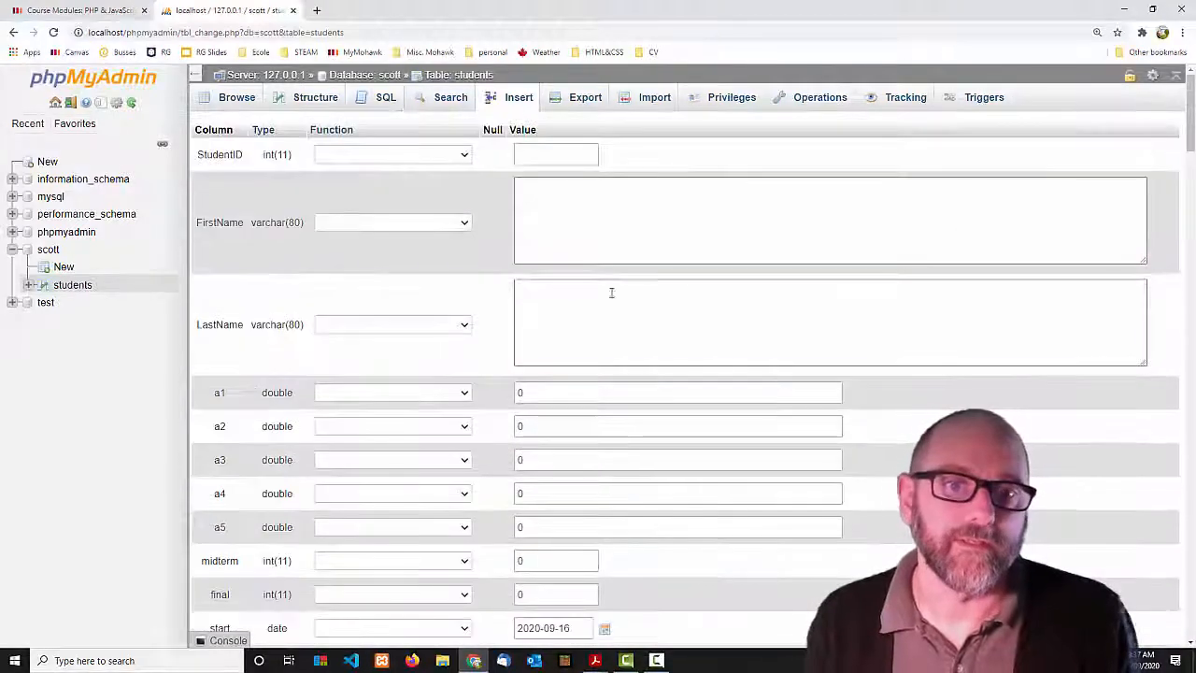
# Enter first and last names a/a and bb/bb for the first two records.
pyautogui.click(568, 196)
pyautogui.write('a')
pyautogui.press('Tab')
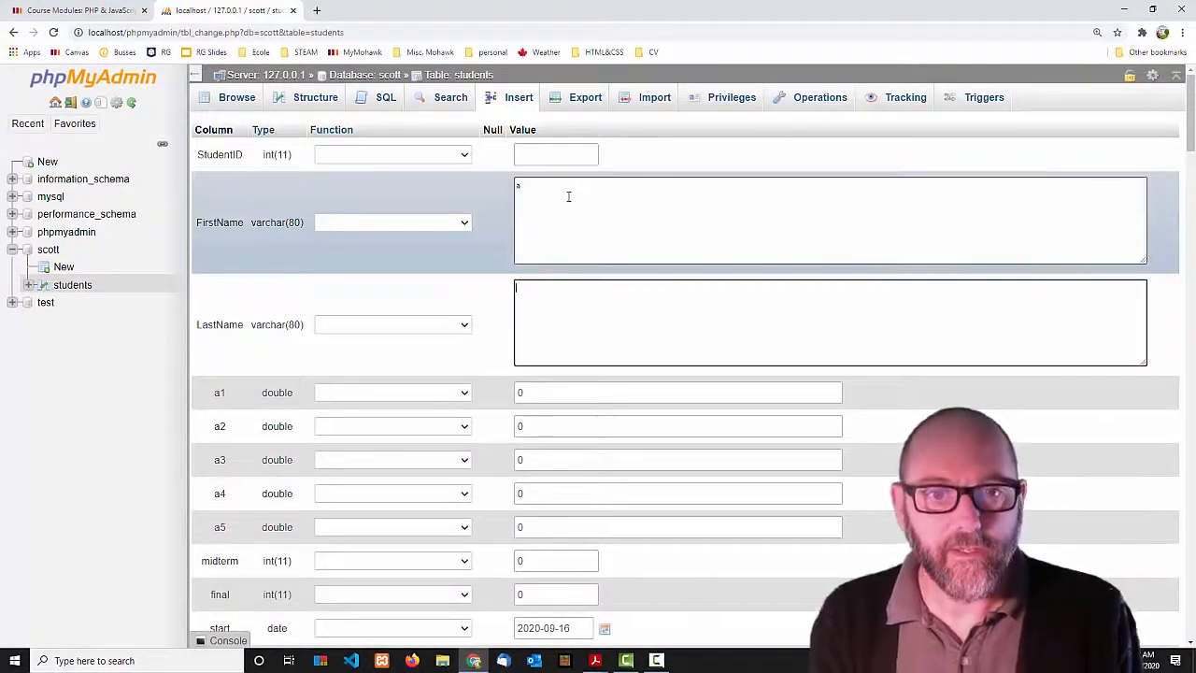
pyautogui.write('a')
pyautogui.scroll(-6, 580, 312)
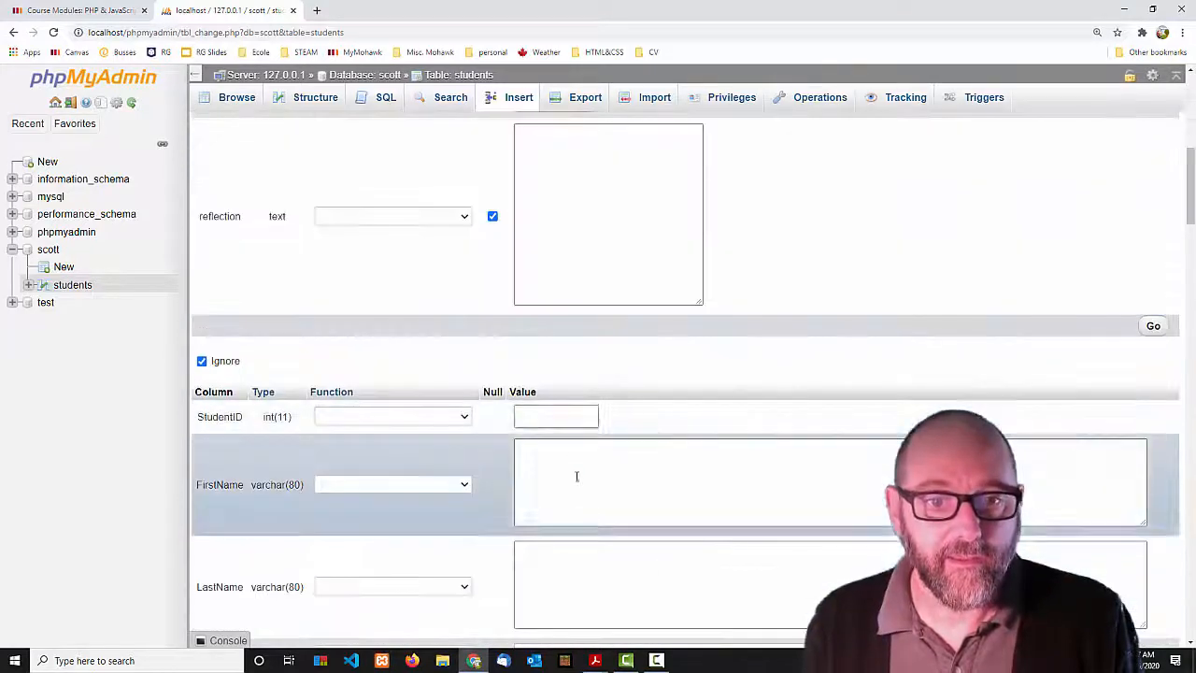
pyautogui.click(577, 477)
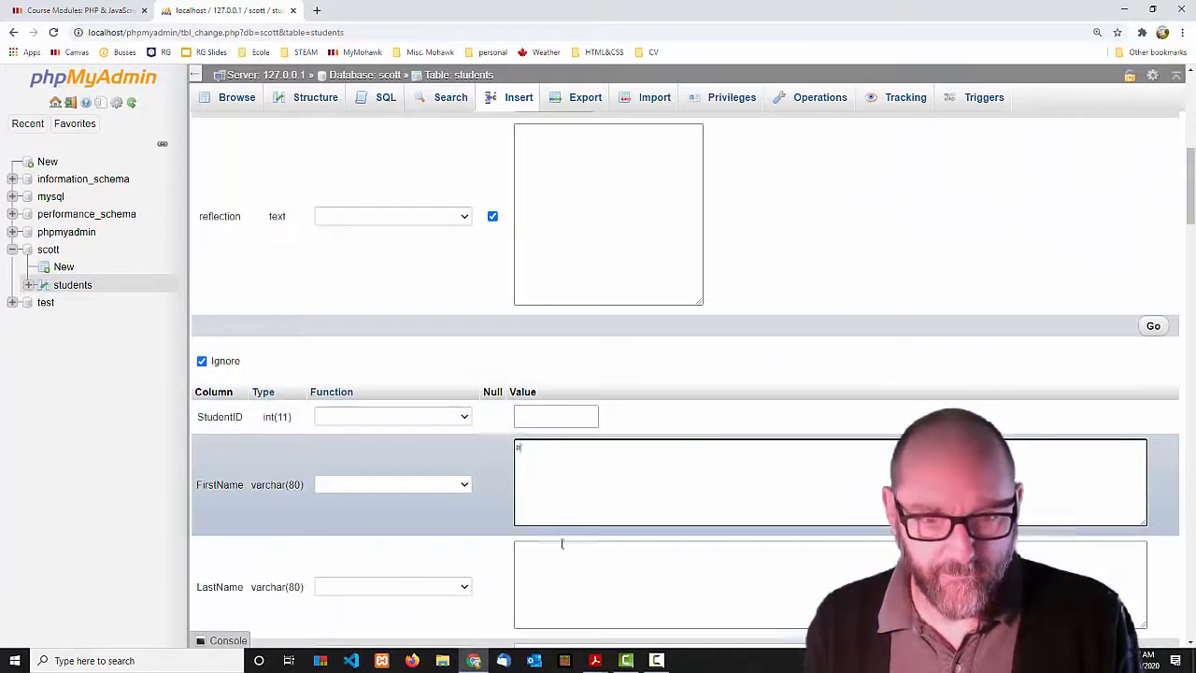
pyautogui.write('bb')
pyautogui.click(558, 576)
pyautogui.write('bb')
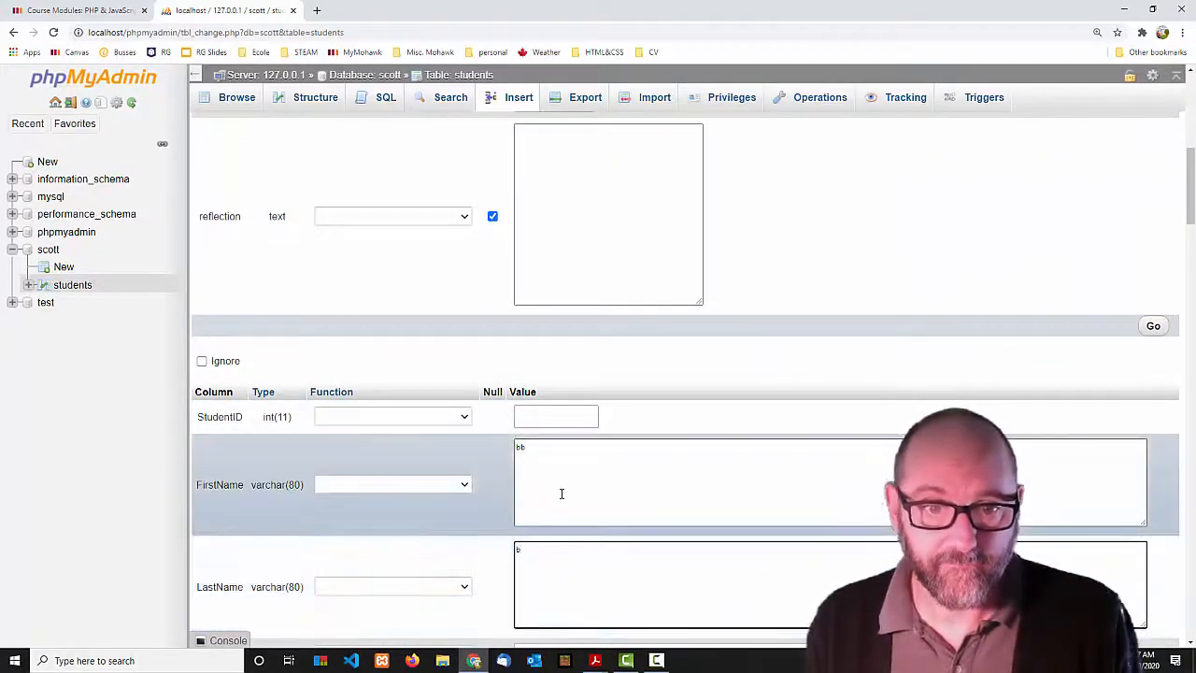
pyautogui.scroll(-7, 582, 518)
pyautogui.scroll(-3, 591, 426)
# Enter first and last names c/c, d/d and e/e for records three to five.
pyautogui.click(558, 393)
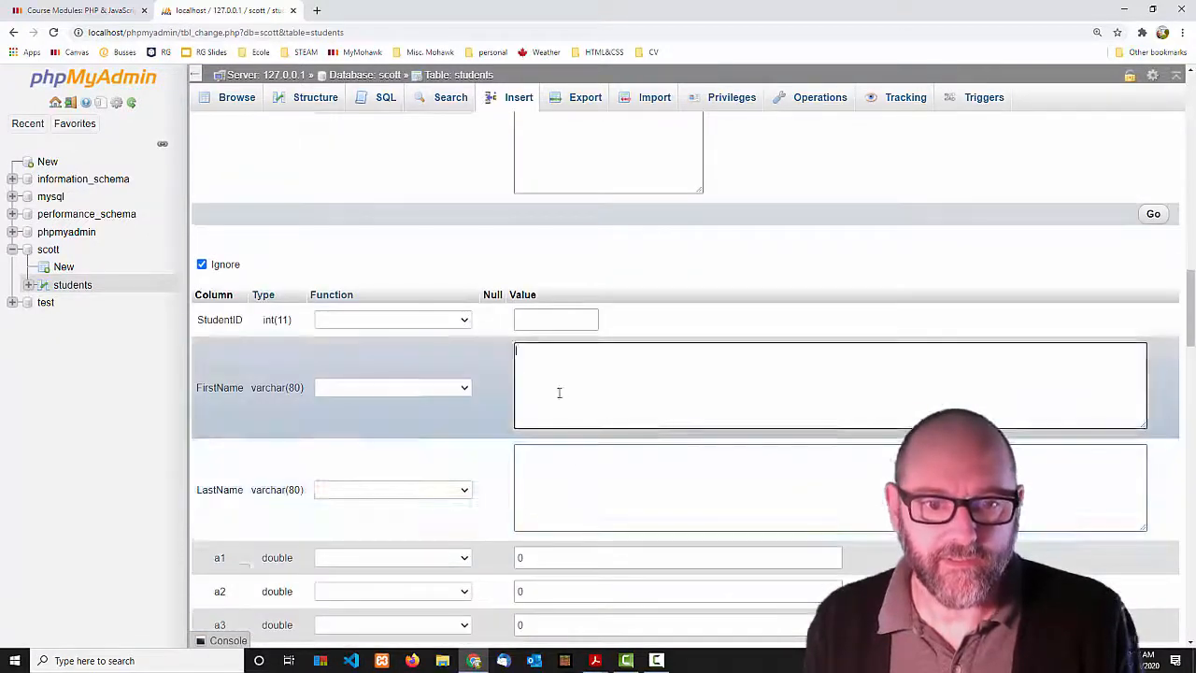
pyautogui.write('c')
pyautogui.click(590, 489)
pyautogui.write('c')
pyautogui.scroll(-10, 590, 487)
pyautogui.click(550, 246)
pyautogui.write('d')
pyautogui.click(564, 306)
pyautogui.write('d')
pyautogui.scroll(-10, 563, 307)
pyautogui.click(535, 250)
pyautogui.write('e')
pyautogui.click(568, 302)
pyautogui.write('e')
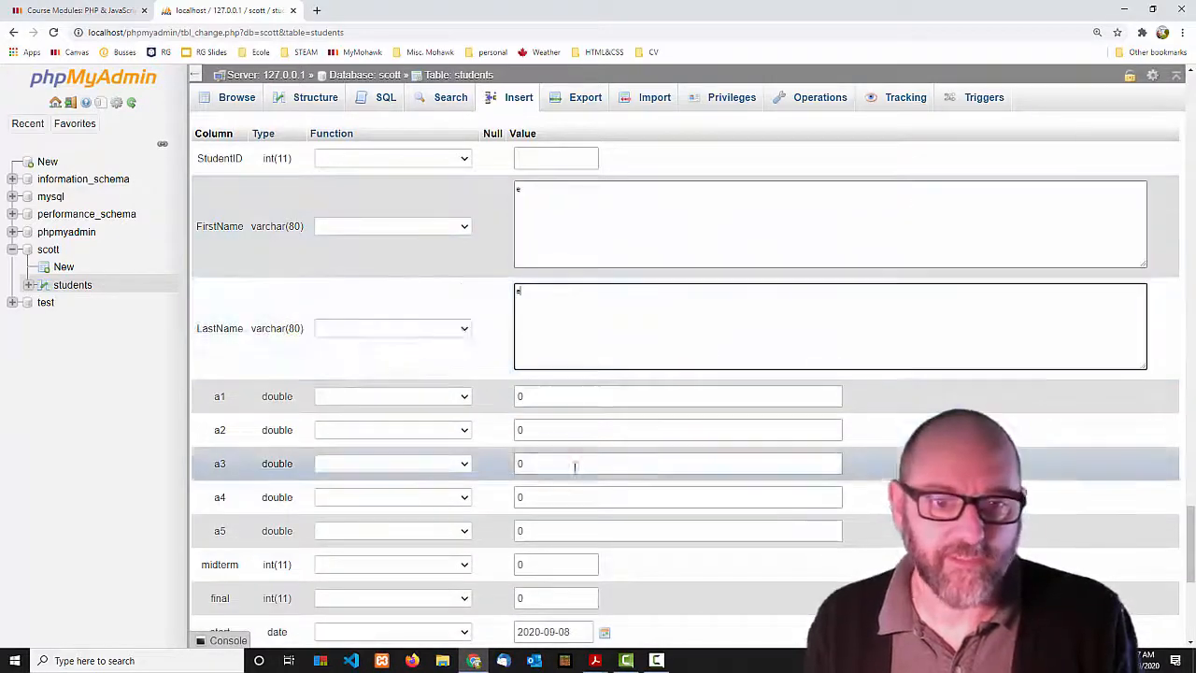
# Give student e an a3 of 12.5 and a completion date of 2020-09-17.
pyautogui.click(528, 465)
pyautogui.write('12.5')
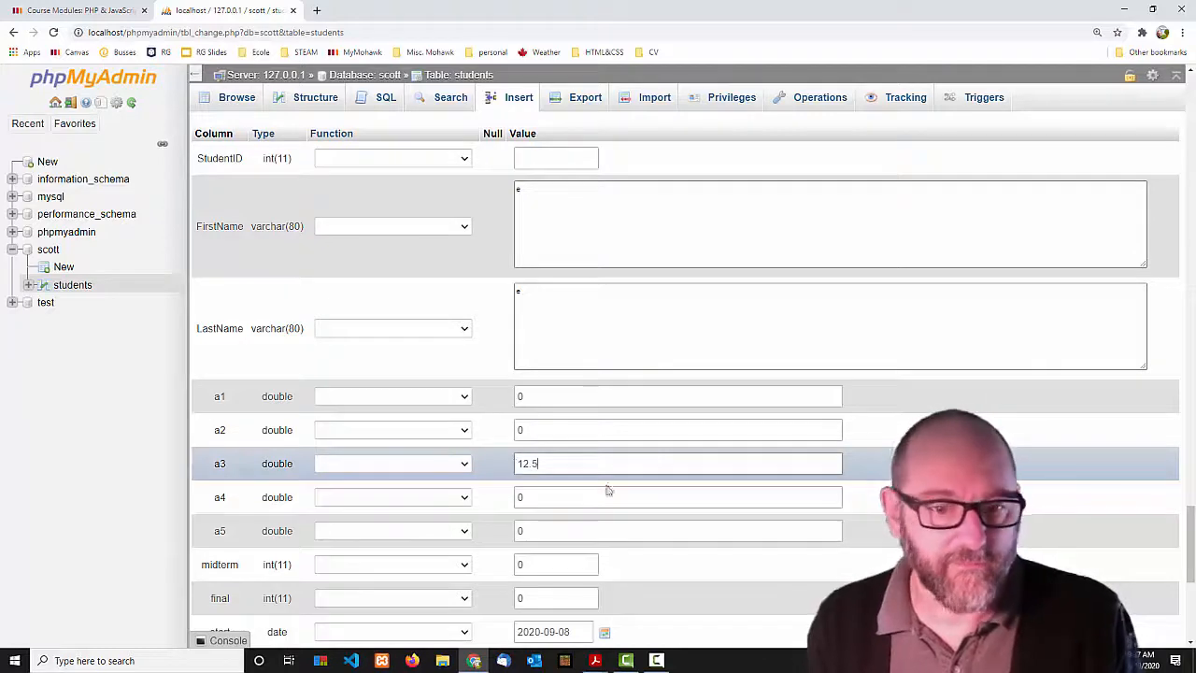
pyautogui.scroll(-2, 589, 476)
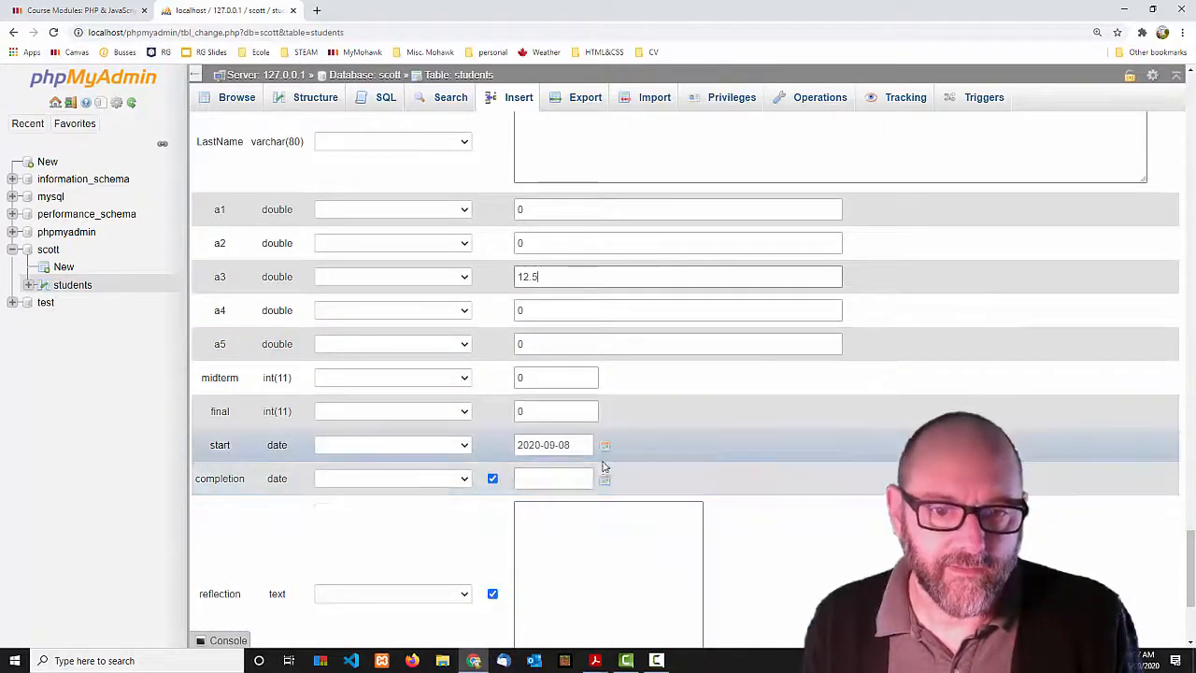
pyautogui.click(605, 478)
pyautogui.click(627, 592)
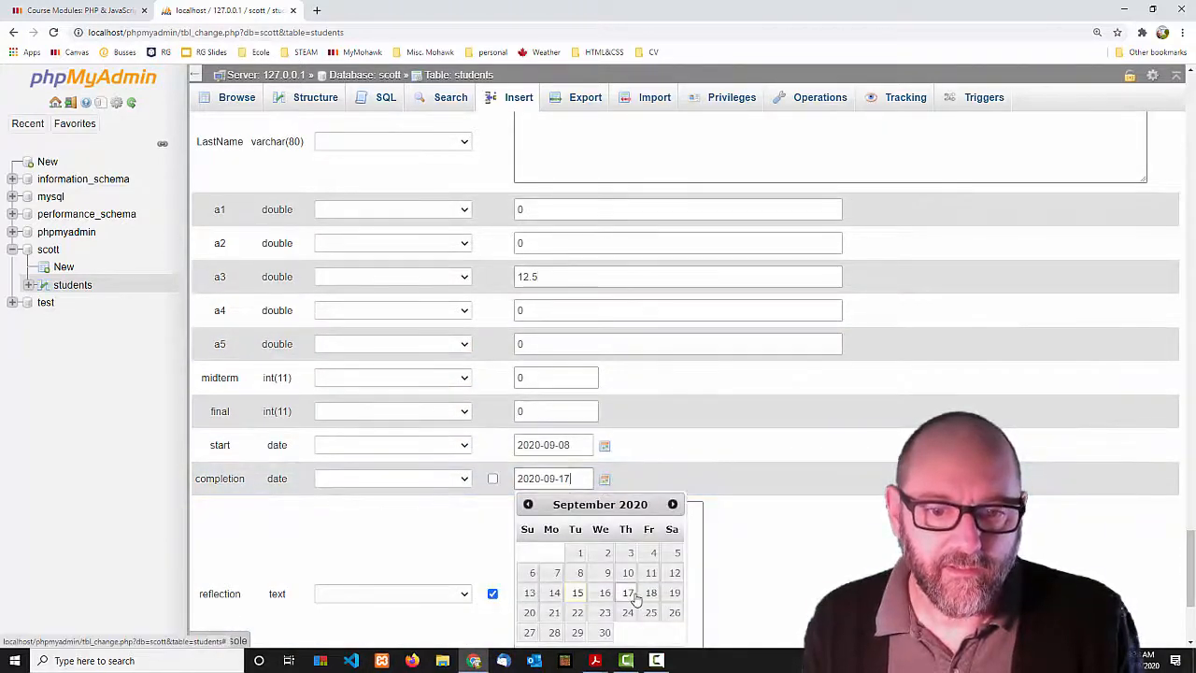
pyautogui.click(755, 552)
# Add the reflection 'I dropped out' and final 5 for e, then submit all five rows.
pyautogui.click(581, 562)
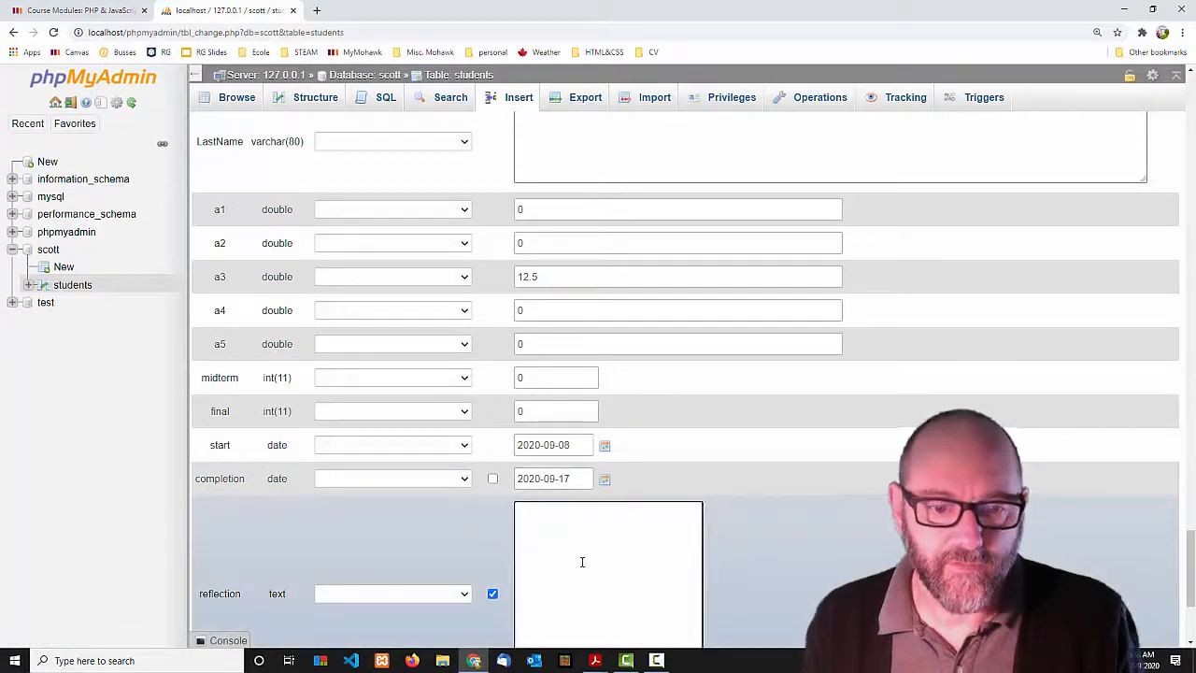
pyautogui.write('I dropped out')
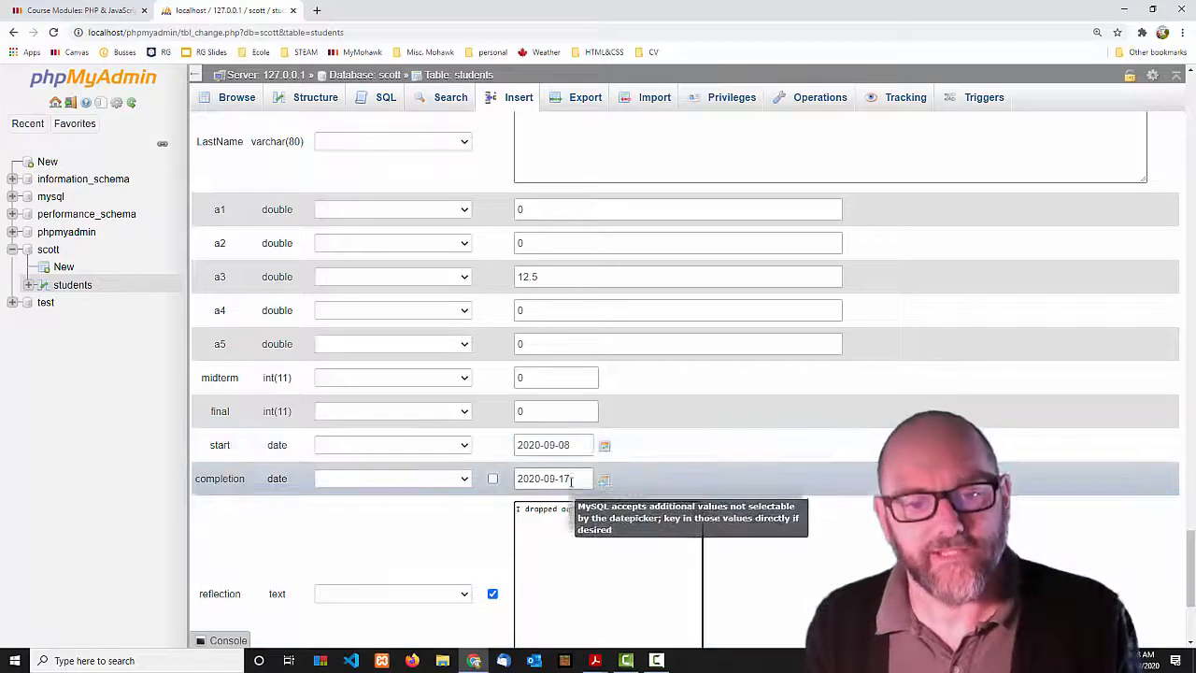
pyautogui.doubleClick(522, 411)
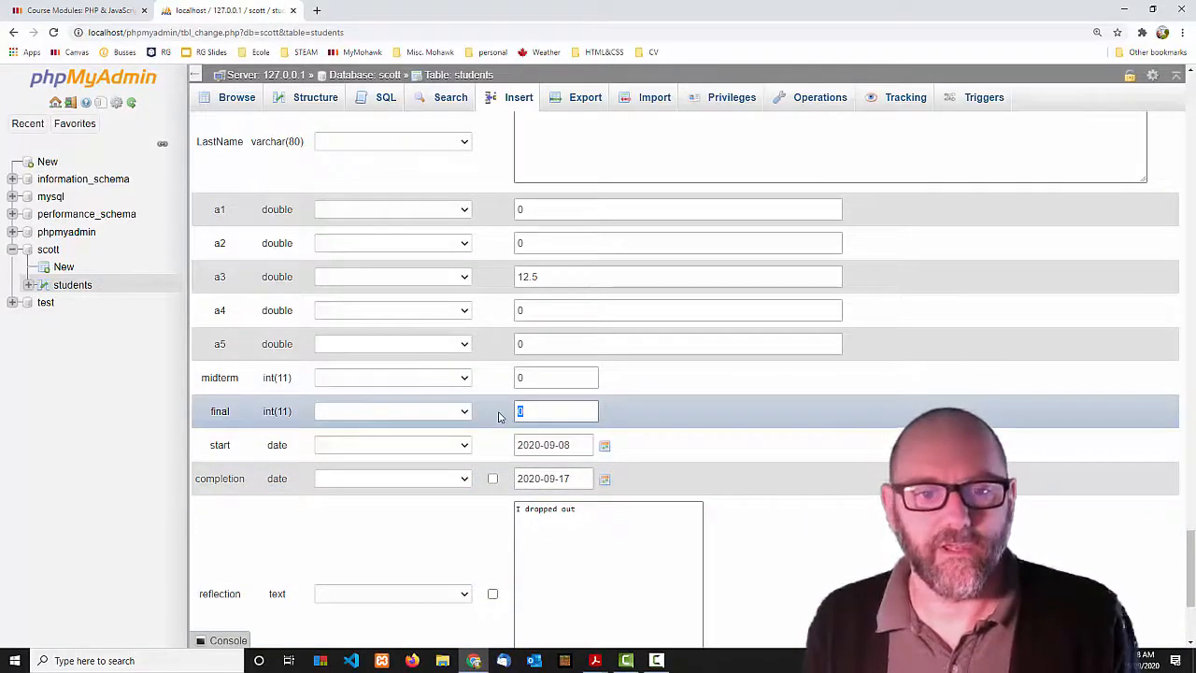
pyautogui.scroll(5, 592, 529)
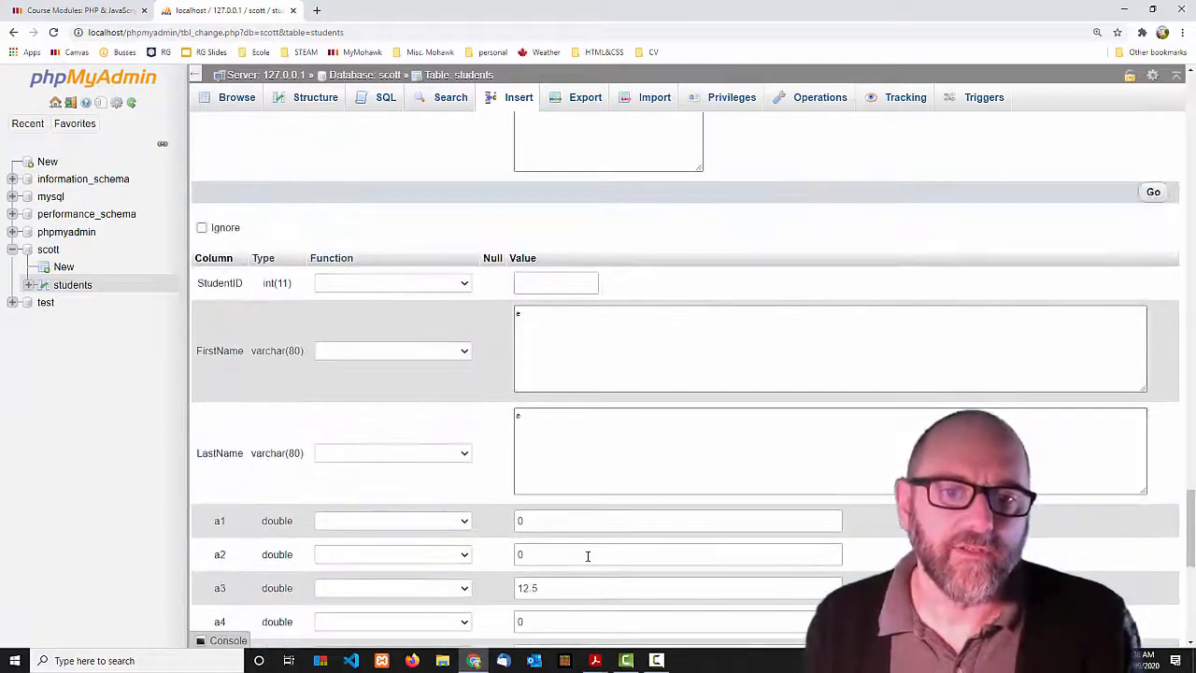
pyautogui.scroll(-6, 560, 451)
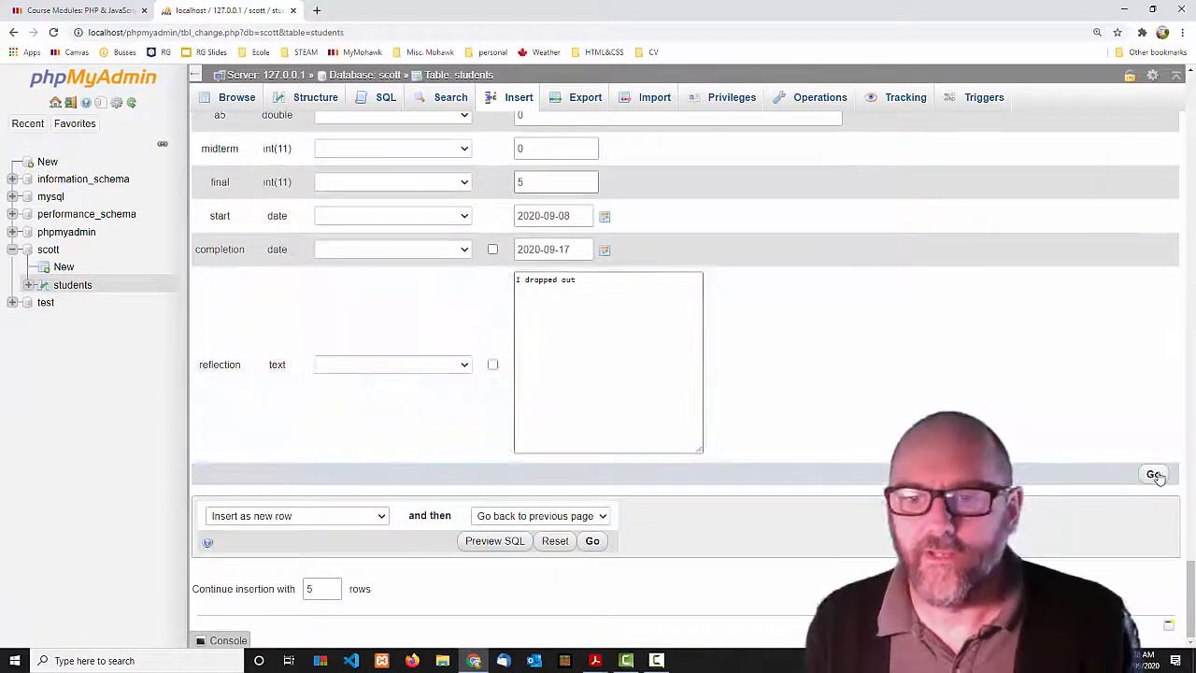
pyautogui.click(1155, 475)
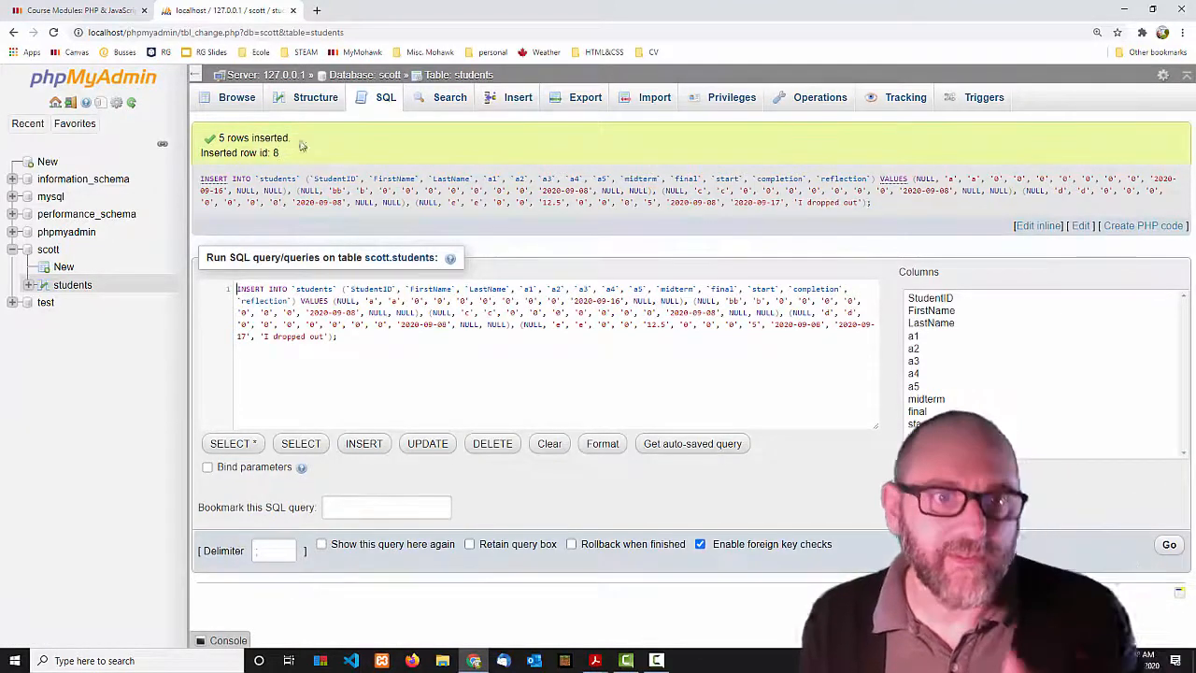
pyautogui.click(240, 103)
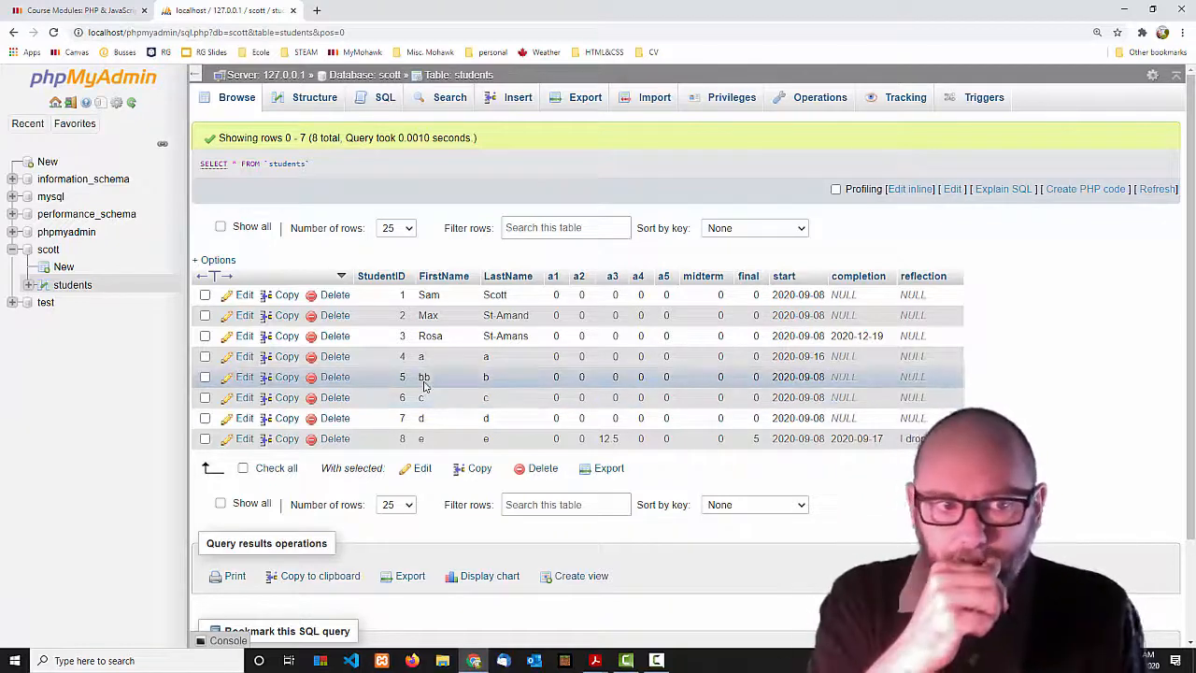
pyautogui.click(52, 252)
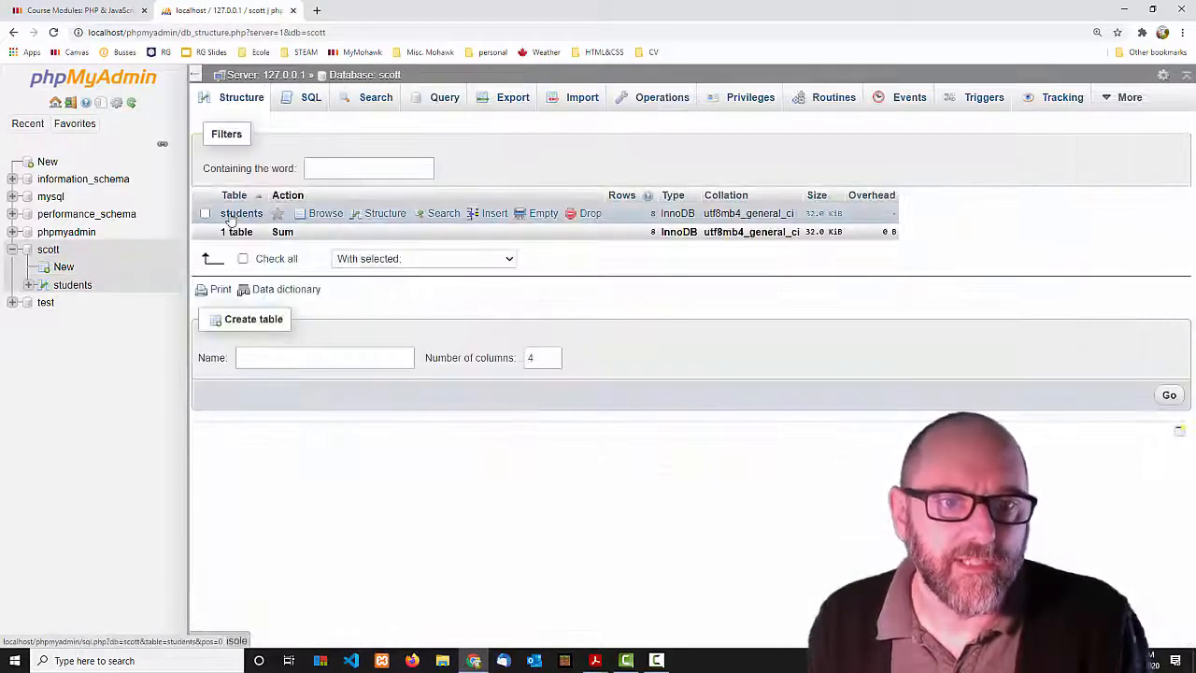
pyautogui.click(246, 215)
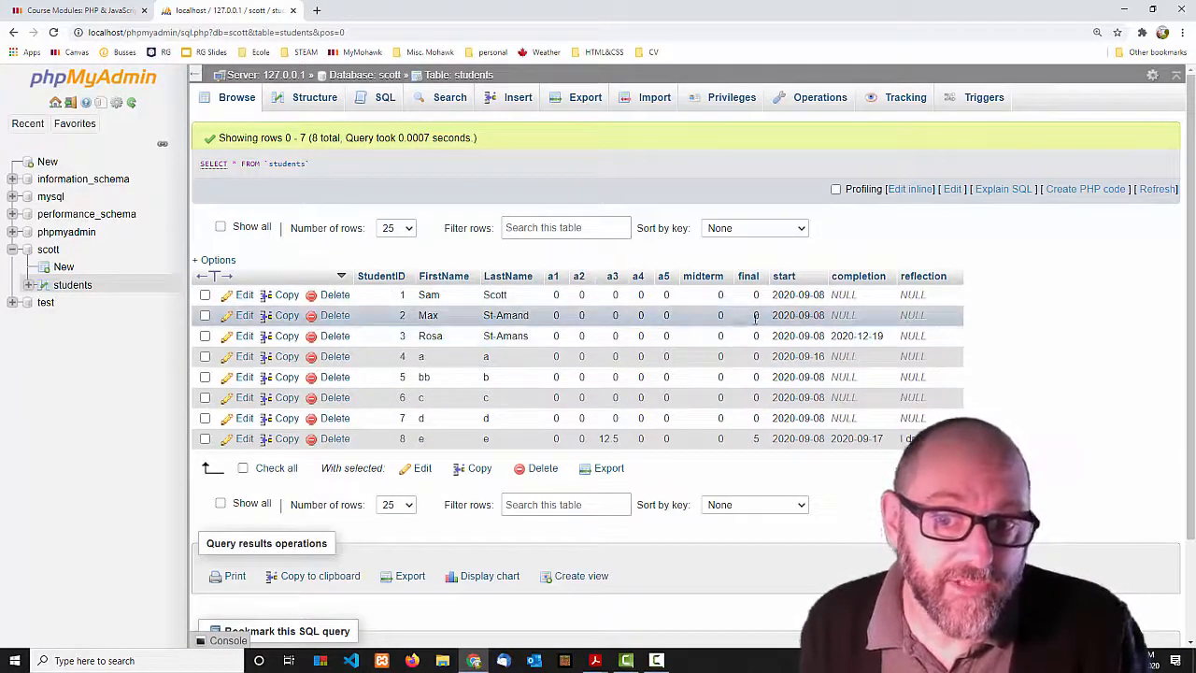
# Set StudentID 2's midterm to 10 with an inline edit.
pyautogui.doubleClick(721, 315)
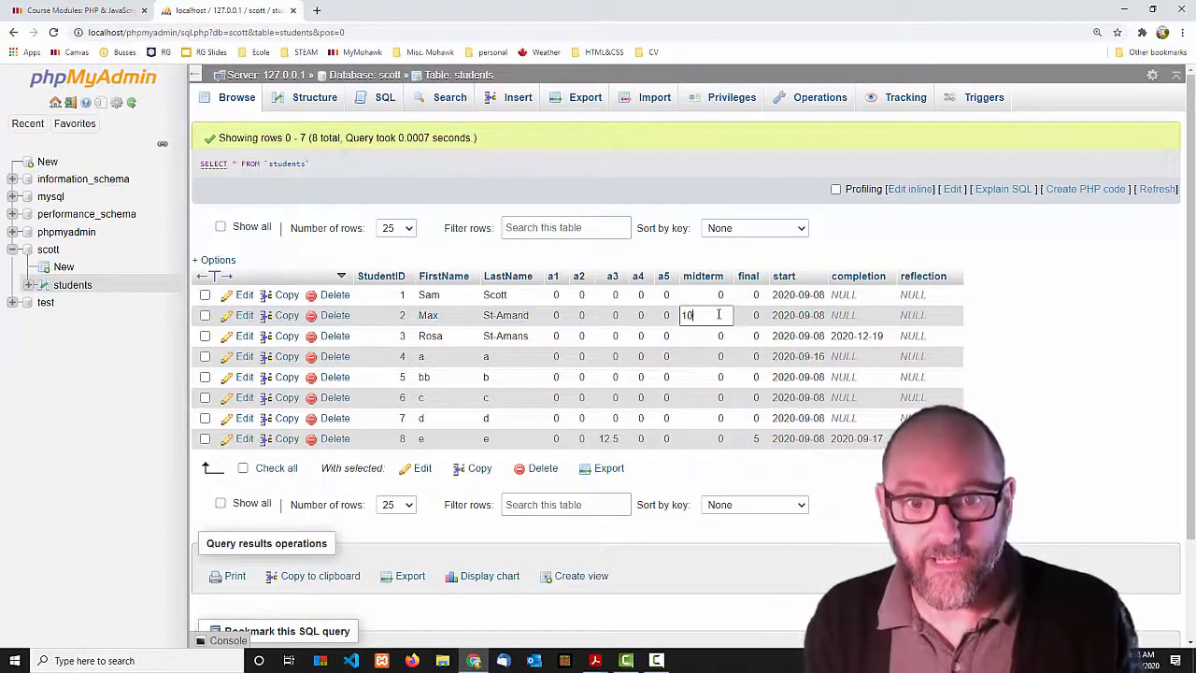
pyautogui.write('10')
pyautogui.press('Return')
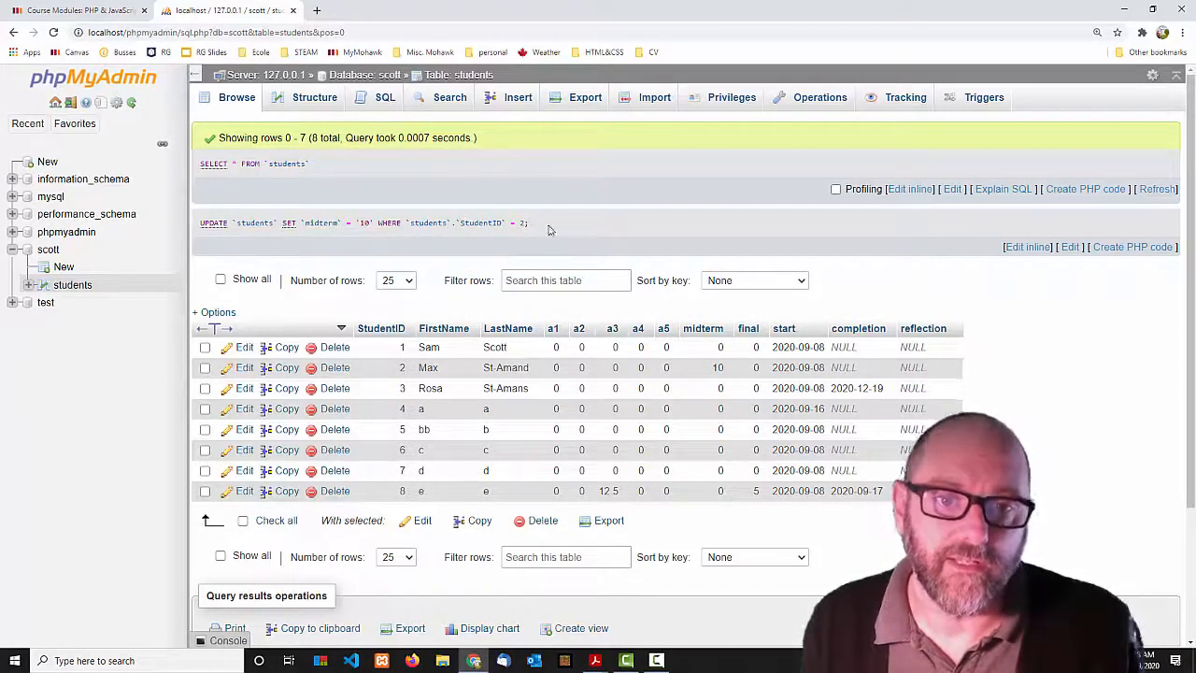
pyautogui.moveTo(564, 231); pyautogui.dragTo(191, 234)
pyautogui.click(365, 246)
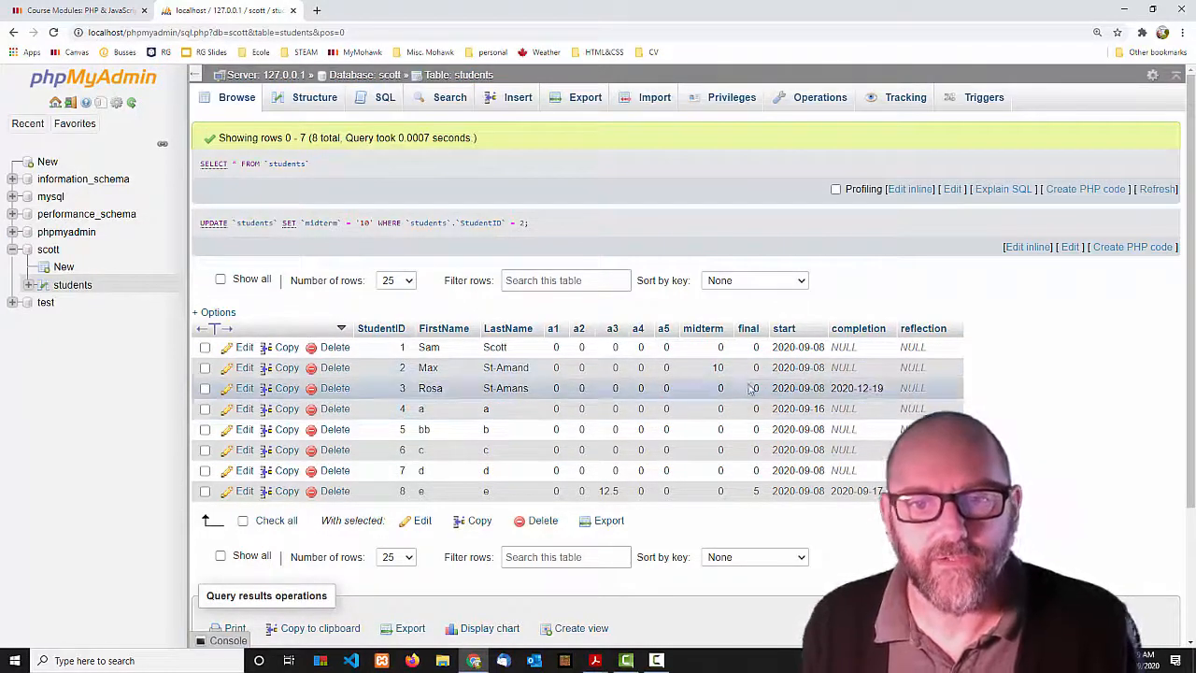
# Try text in StudentID 2's completion date, then reset it to NULL.
pyautogui.doubleClick(850, 371)
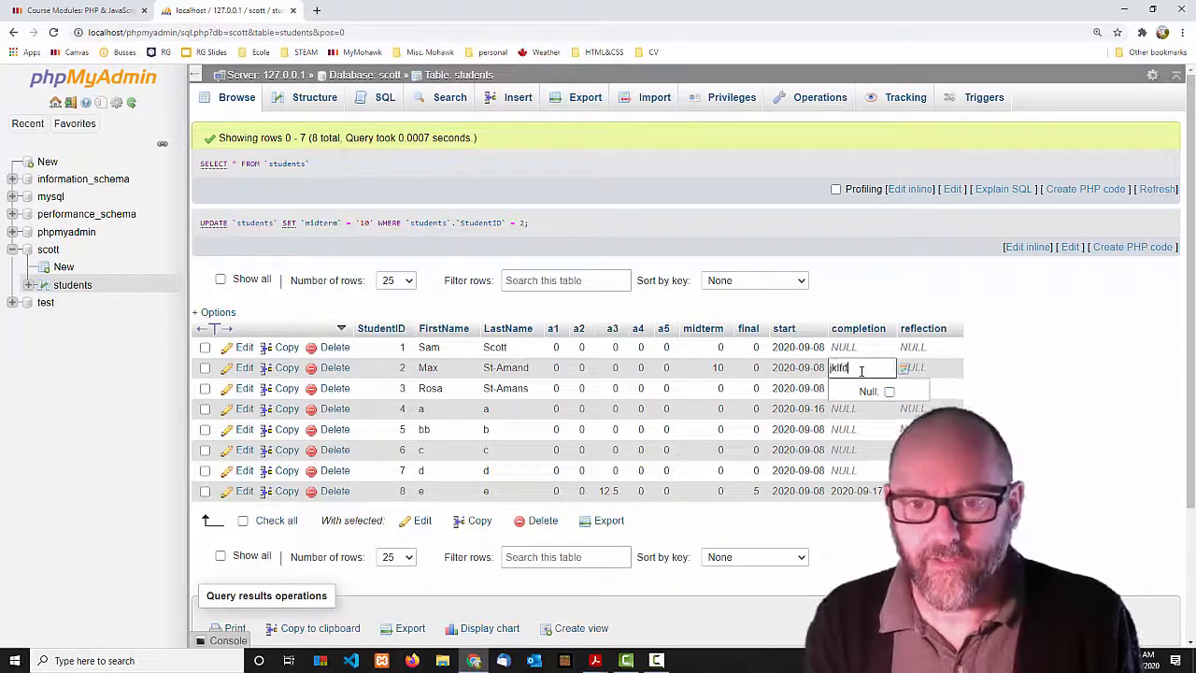
pyautogui.press('Return')
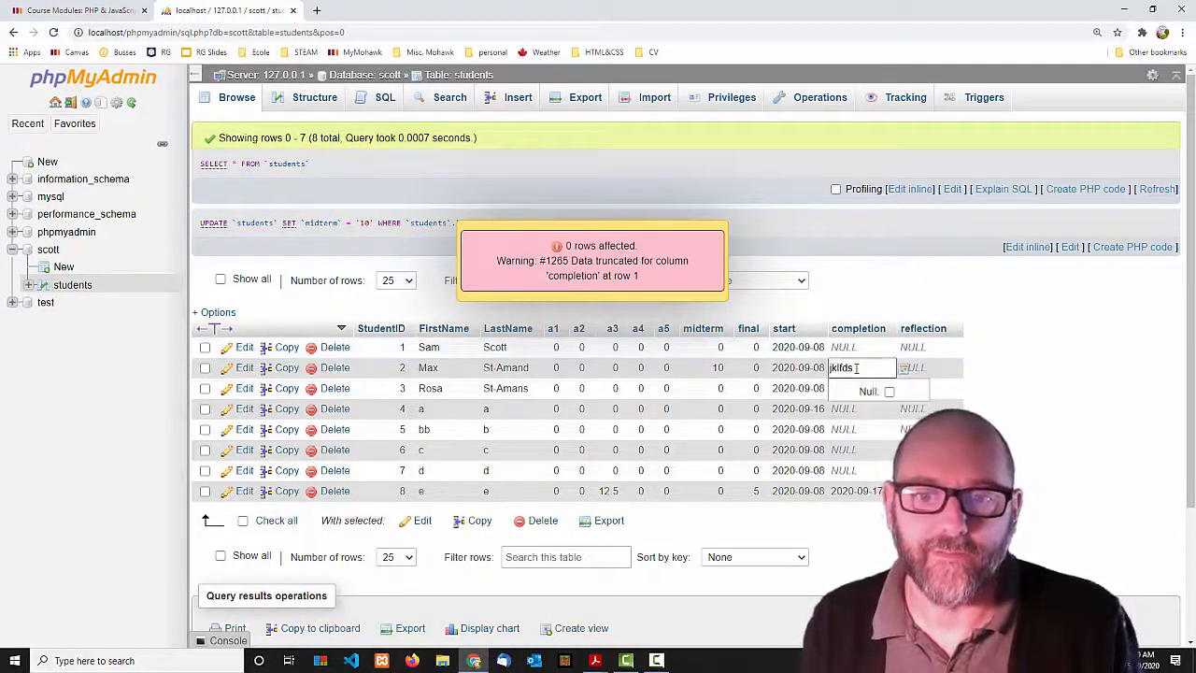
pyautogui.hotkey('ctrl', 'a')
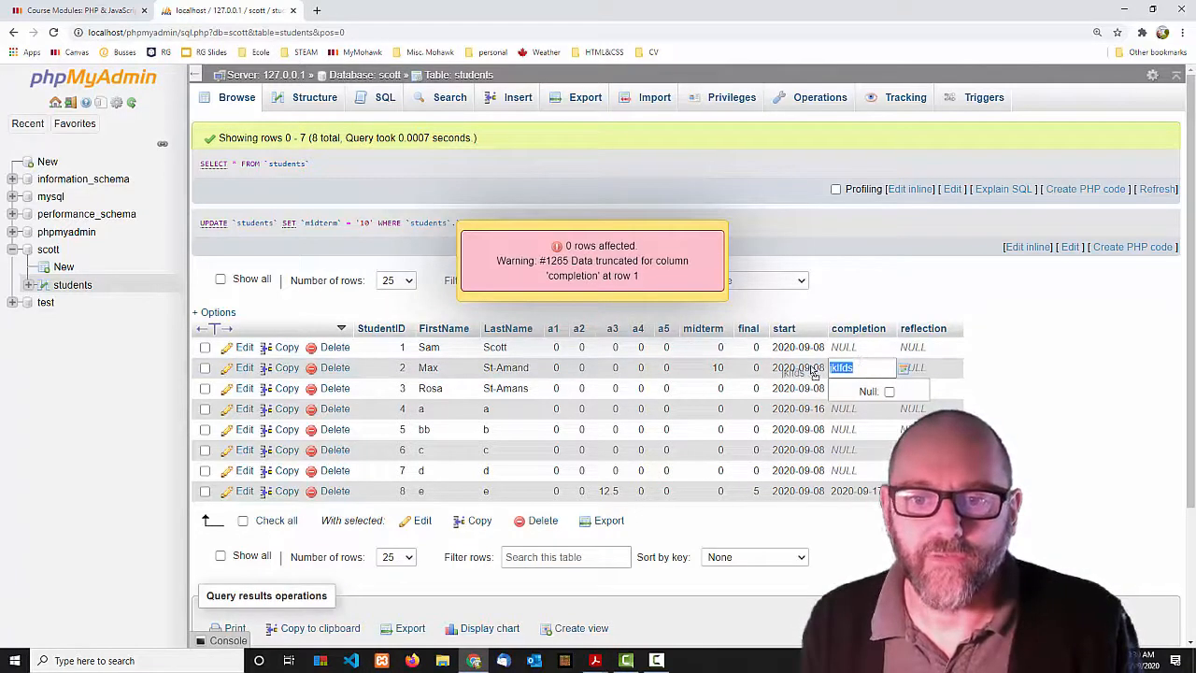
pyautogui.click(889, 391)
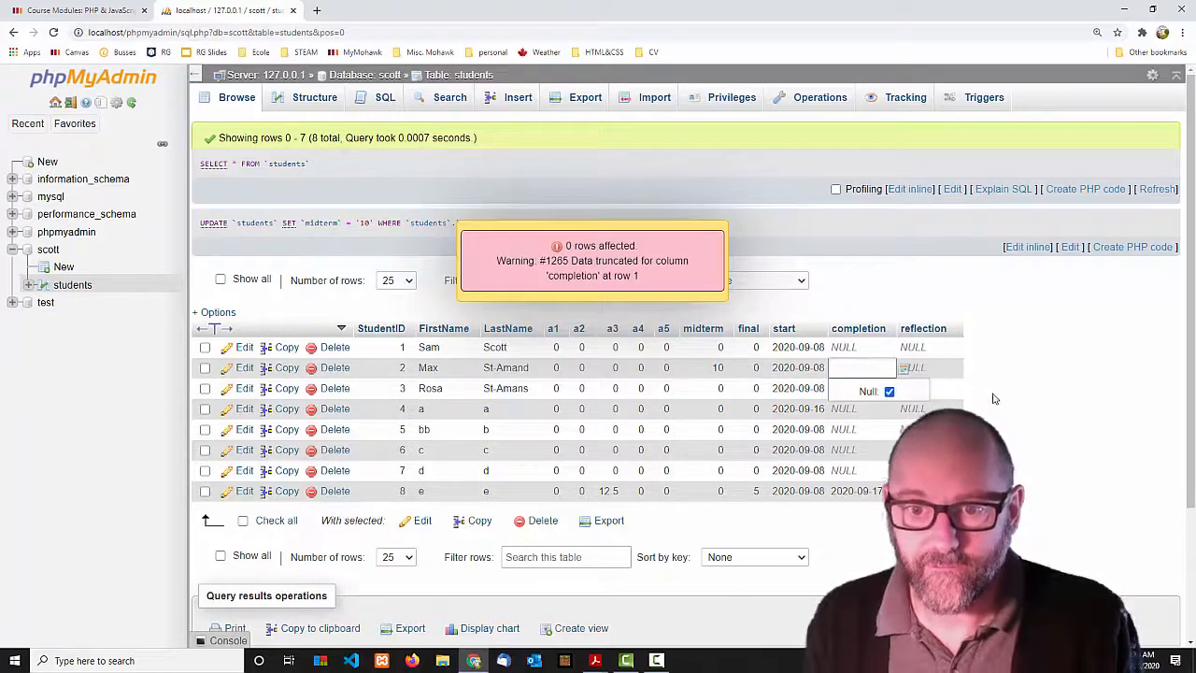
pyautogui.press('Return')
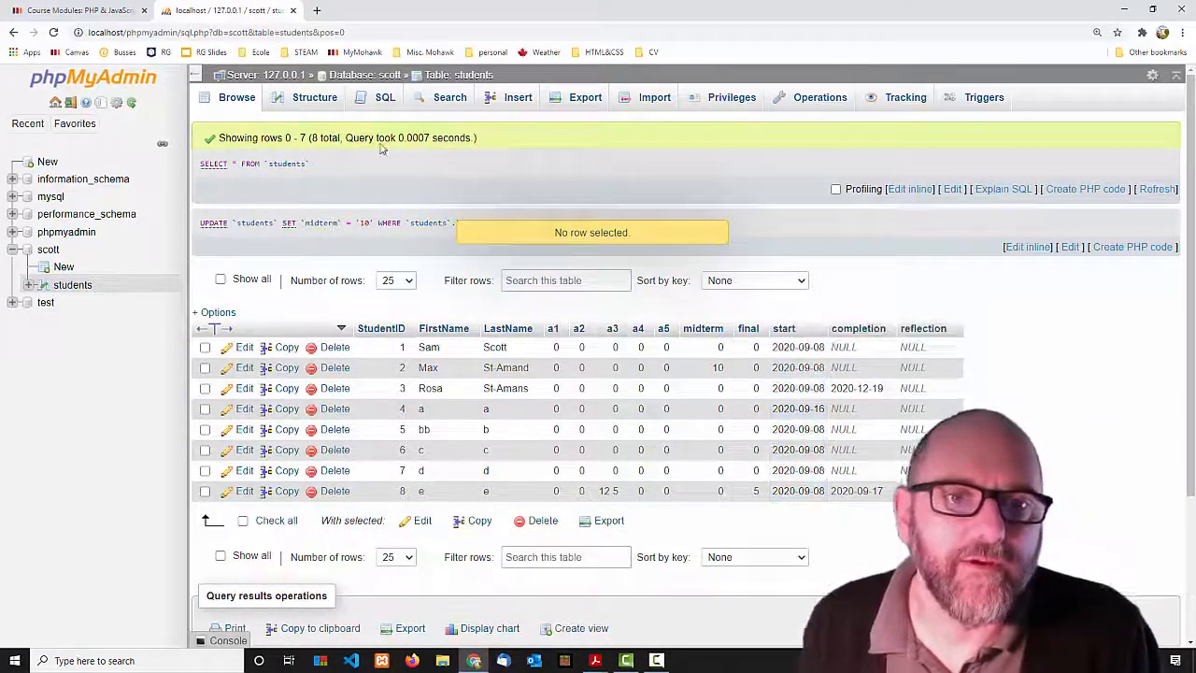
# Run DELETE FROM student WHERE 0 with the unquoted table name, producing error #1146.
pyautogui.click(379, 99)
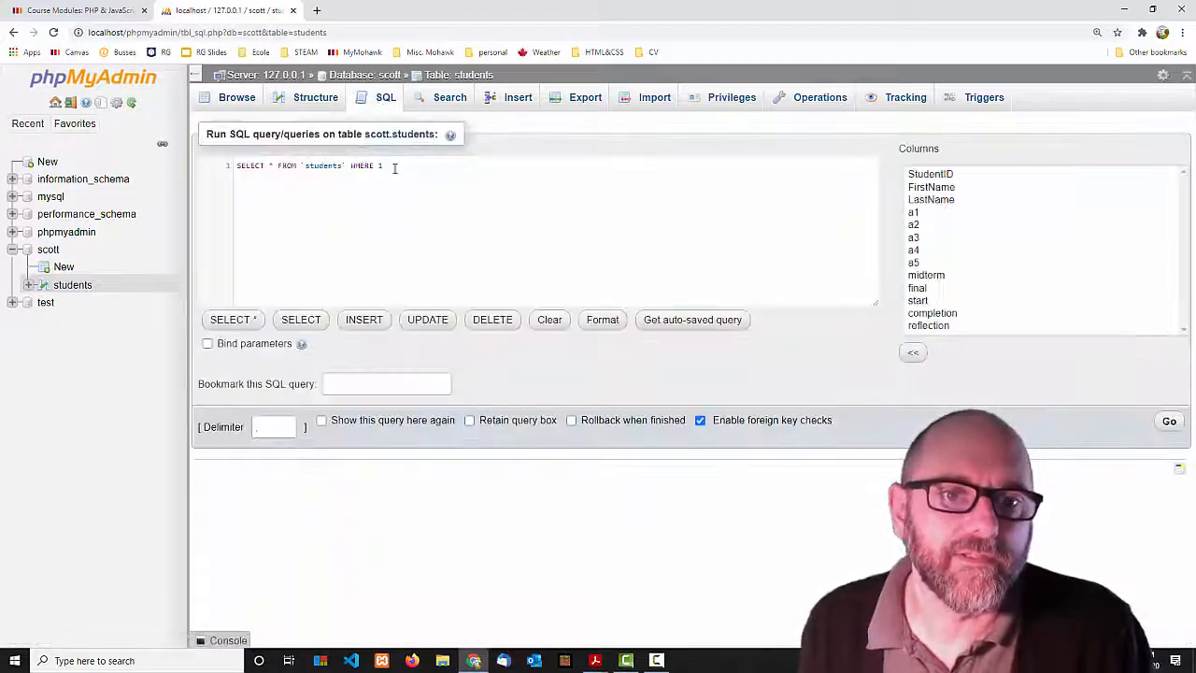
pyautogui.moveTo(393, 165); pyautogui.dragTo(210, 166)
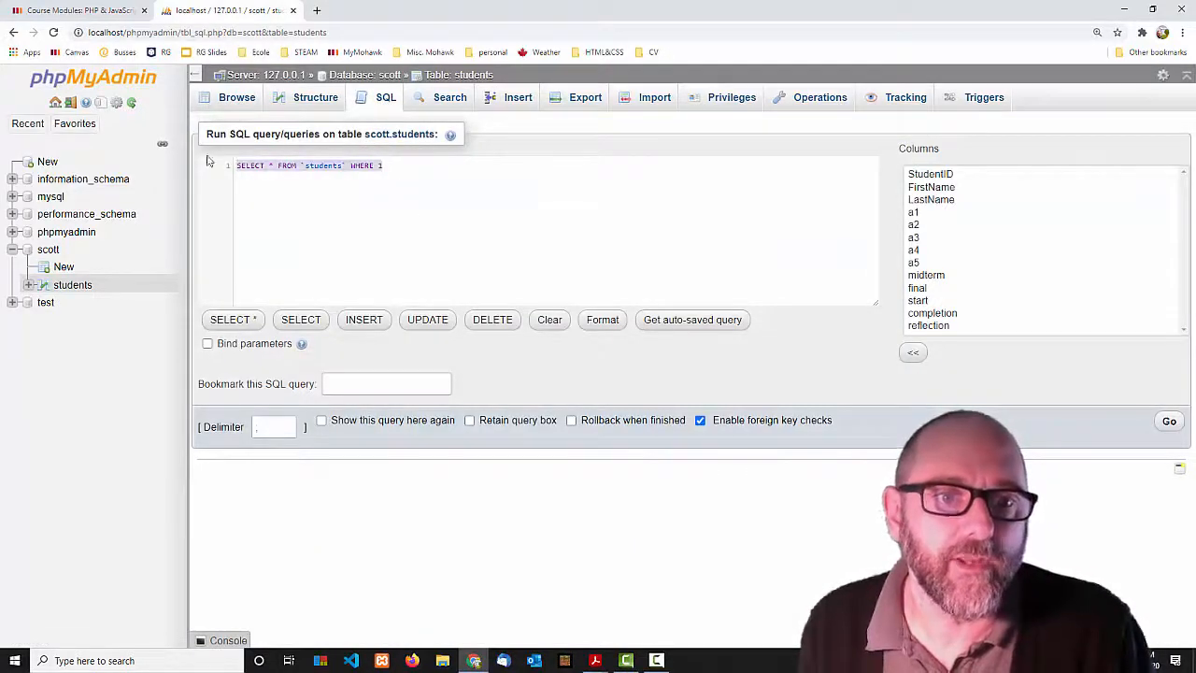
pyautogui.click(493, 320)
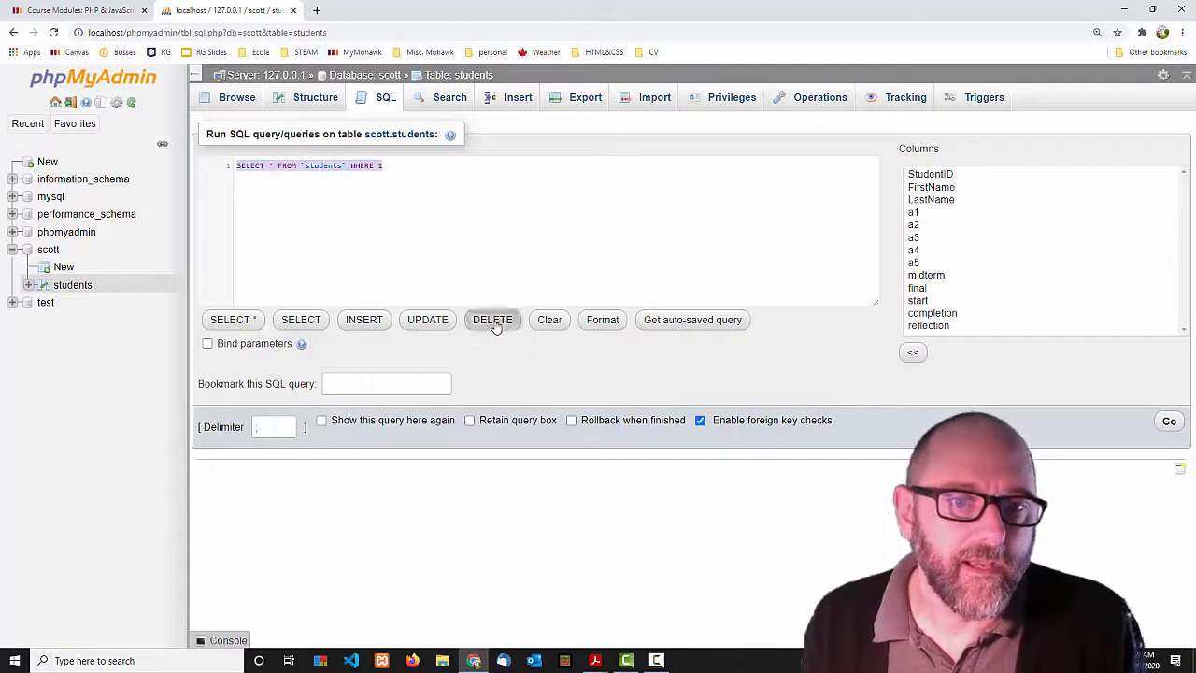
pyautogui.click(336, 164)
pyautogui.press('BackSpace')
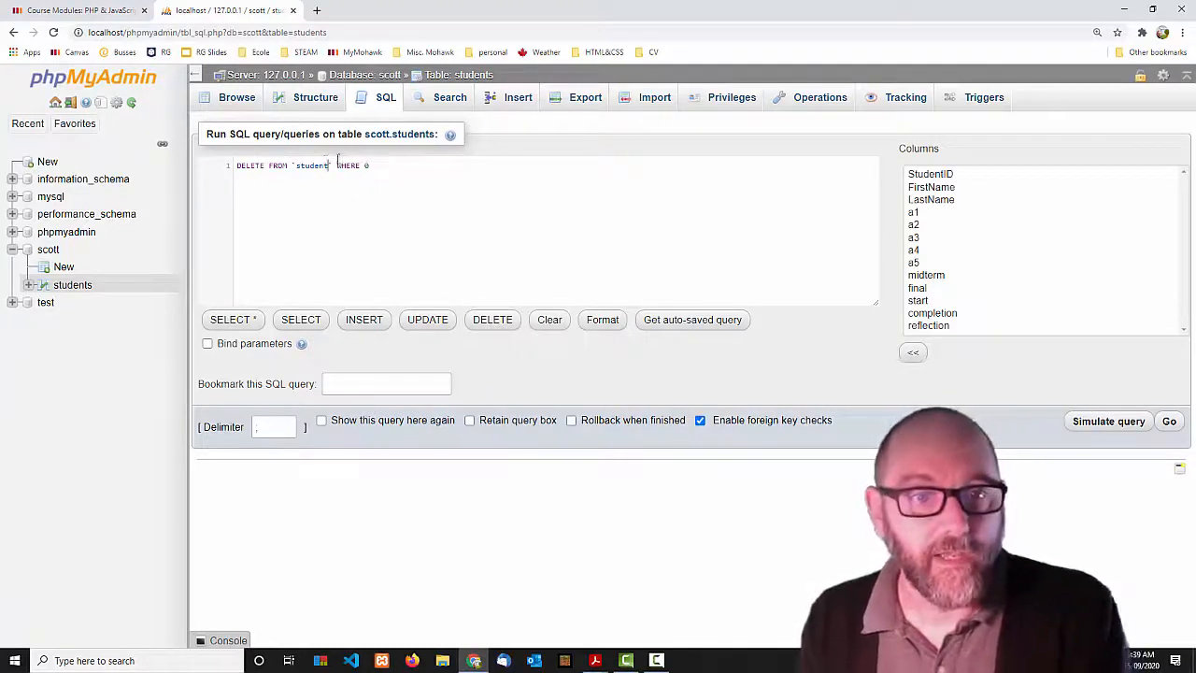
pyautogui.press('Delete')
pyautogui.press('Left')
pyautogui.press('Left')
pyautogui.press('Left')
pyautogui.press('Left')
pyautogui.press('Left')
pyautogui.press('Left')
pyautogui.press('Left')
pyautogui.press('BackSpace')
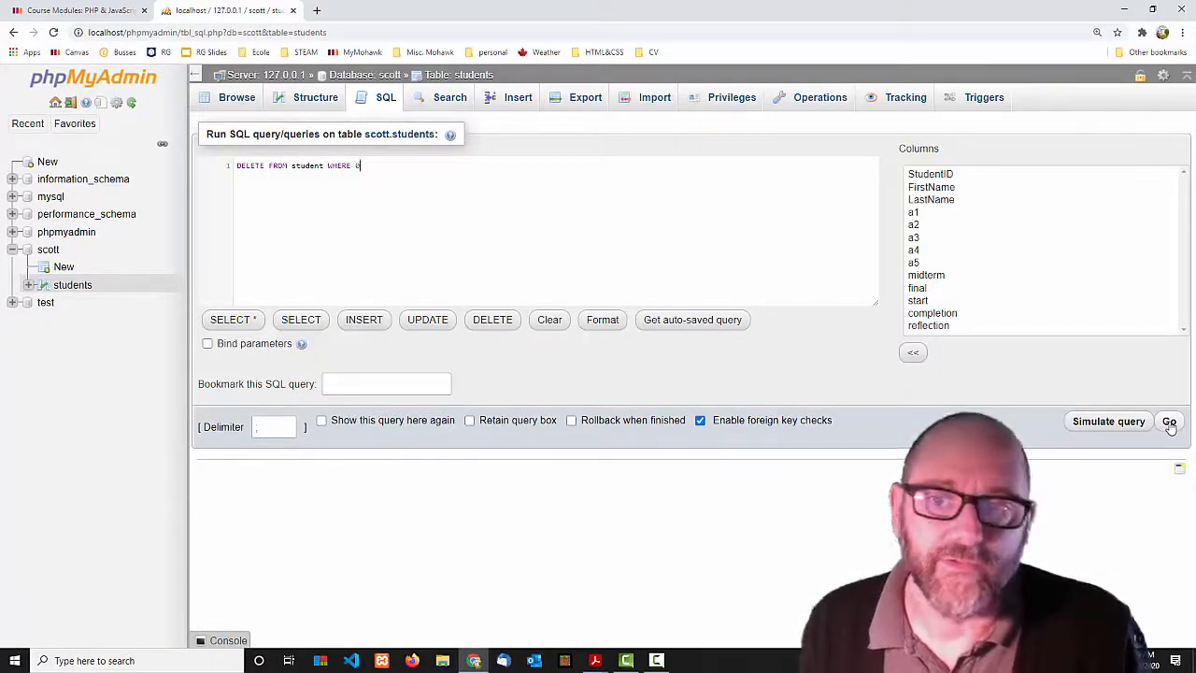
pyautogui.click(1169, 423)
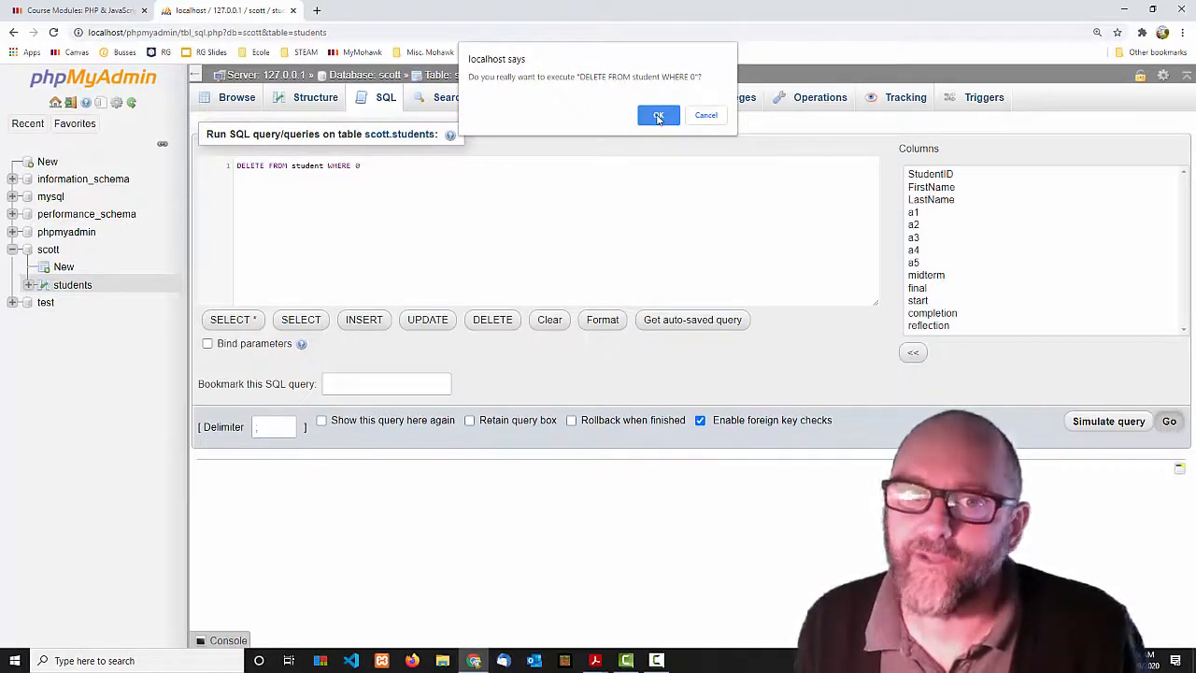
pyautogui.click(658, 115)
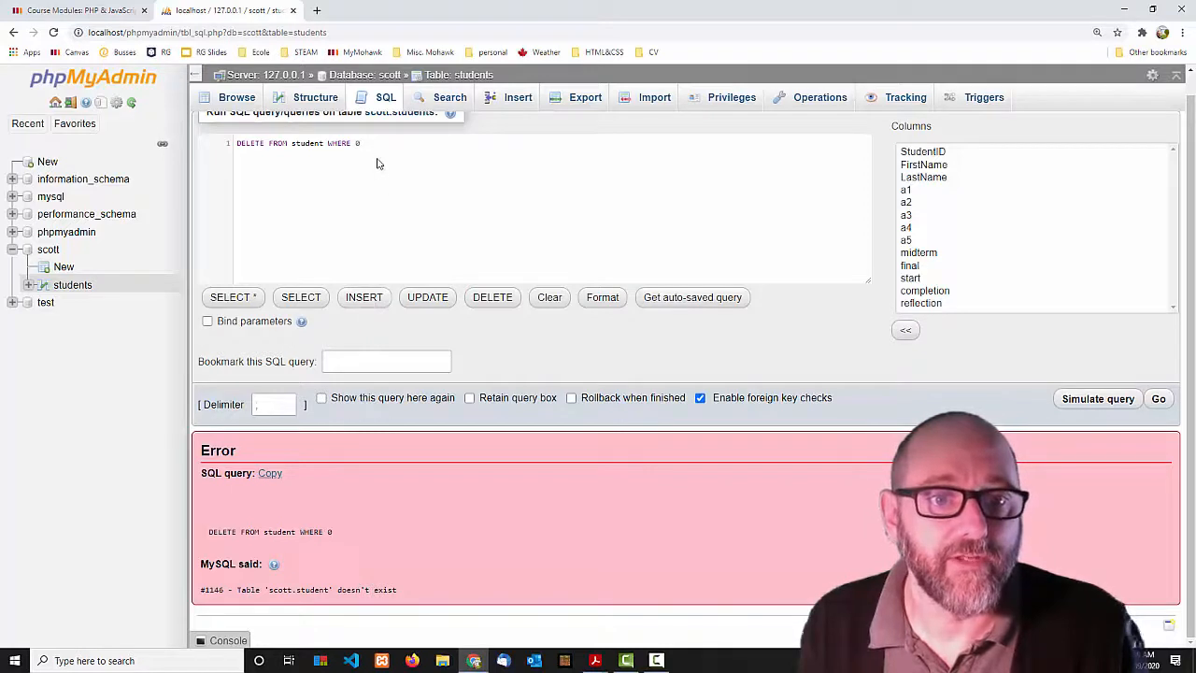
# Replace the query with UPDATE SET a1=10 WHERE a1 = 0 and run it.
pyautogui.moveTo(372, 142); pyautogui.dragTo(237, 138)
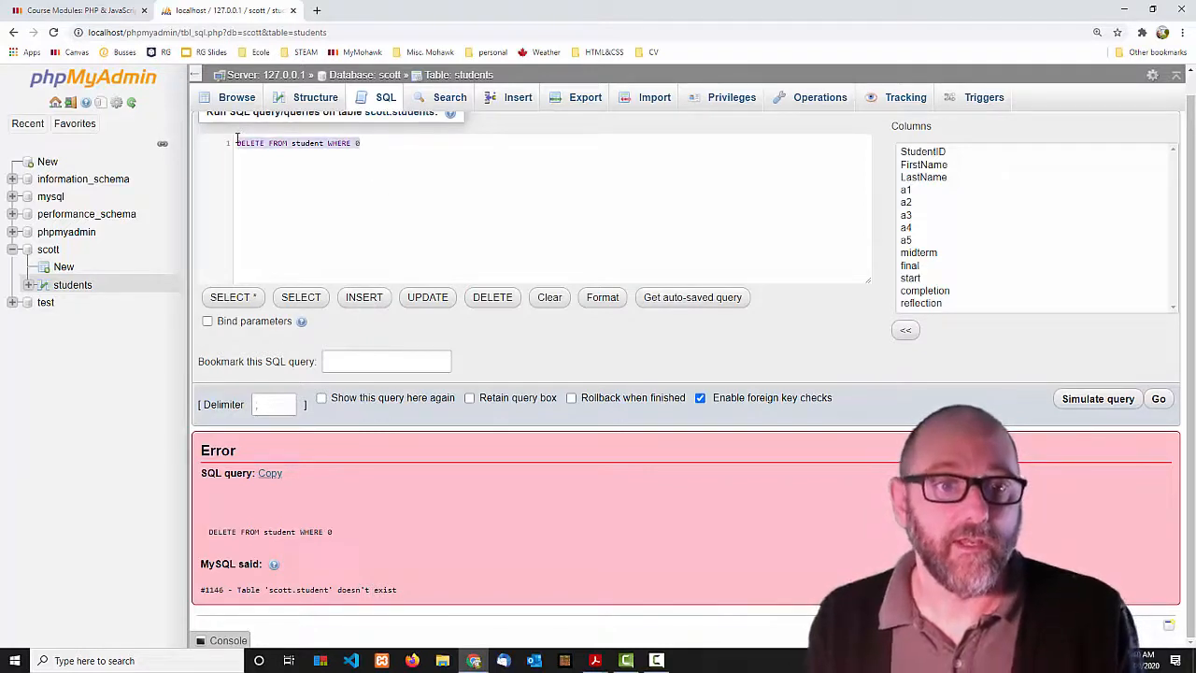
pyautogui.write('INSERT ')
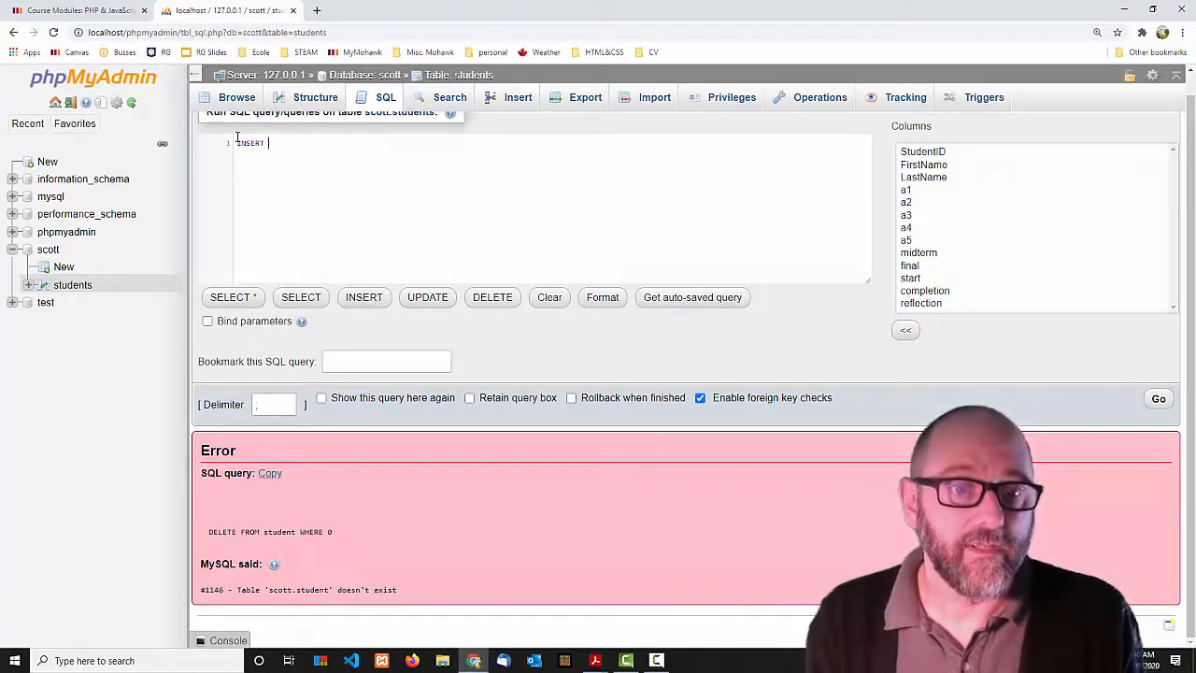
pyautogui.write('INTO')
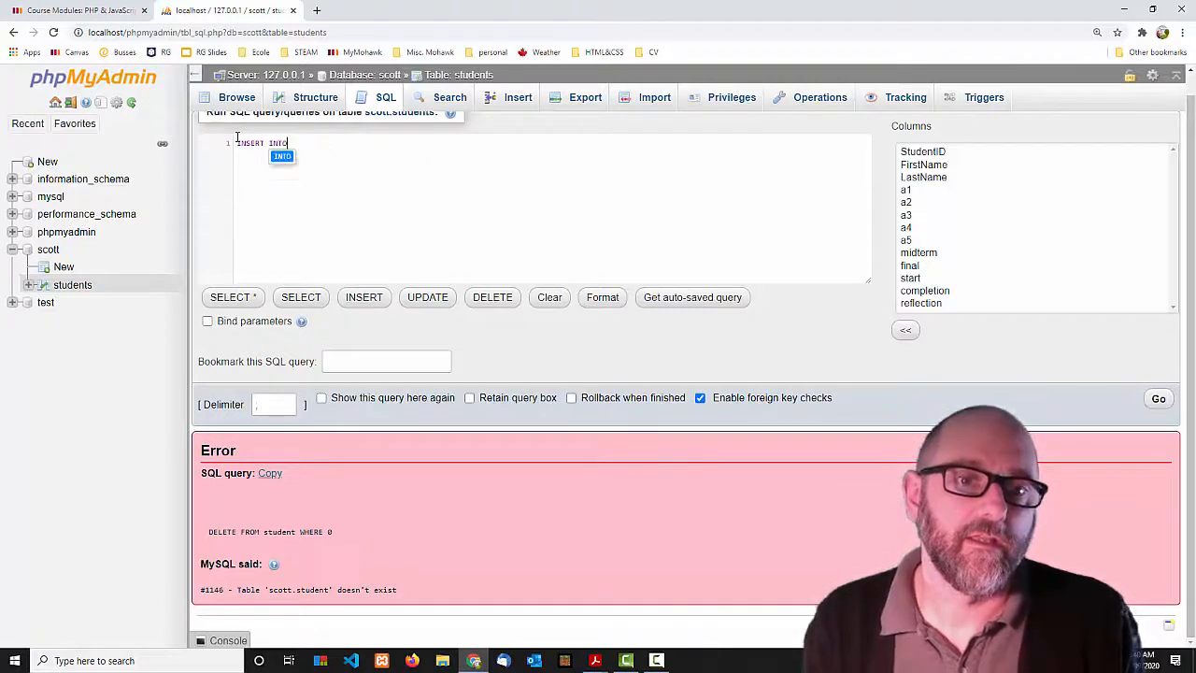
pyautogui.write(' student (')
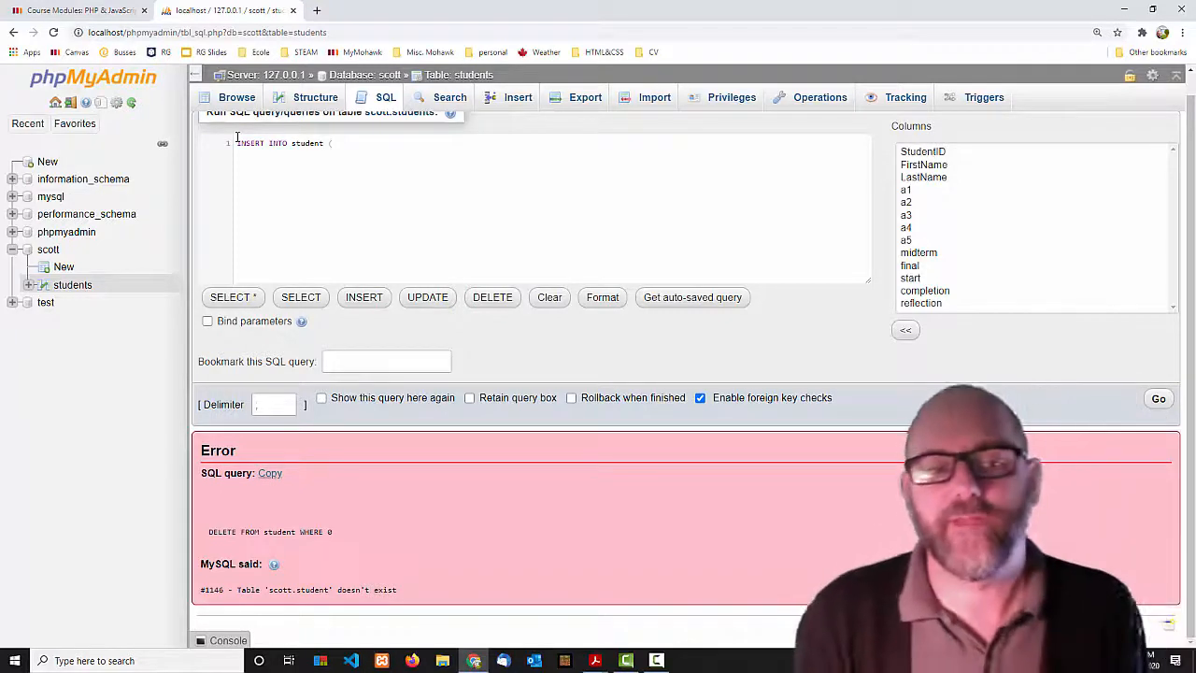
pyautogui.press('BackSpace')
pyautogui.press('BackSpace')
pyautogui.press('BackSpace')
pyautogui.press('BackSpace')
pyautogui.press('BackSpace')
pyautogui.press('BackSpace')
pyautogui.press('BackSpace')
pyautogui.press('BackSpace')
pyautogui.press('BackSpace')
pyautogui.press('BackSpace')
pyautogui.press('BackSpace')
pyautogui.press('BackSpace')
pyautogui.press('BackSpace')
pyautogui.press('BackSpace')
pyautogui.press('BackSpace')
pyautogui.press('BackSpace')
pyautogui.press('BackSpace')
pyautogui.press('BackSpace')
pyautogui.press('BackSpace')
pyautogui.press('BackSpace')
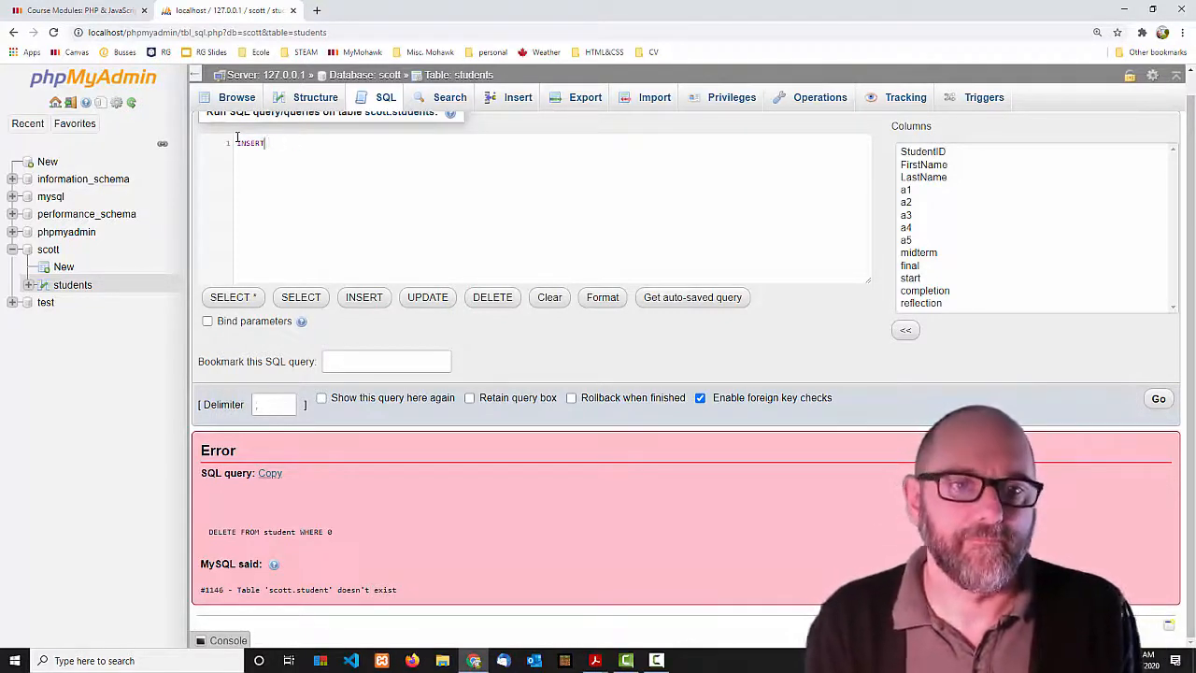
pyautogui.write('UPDATE SET a1')
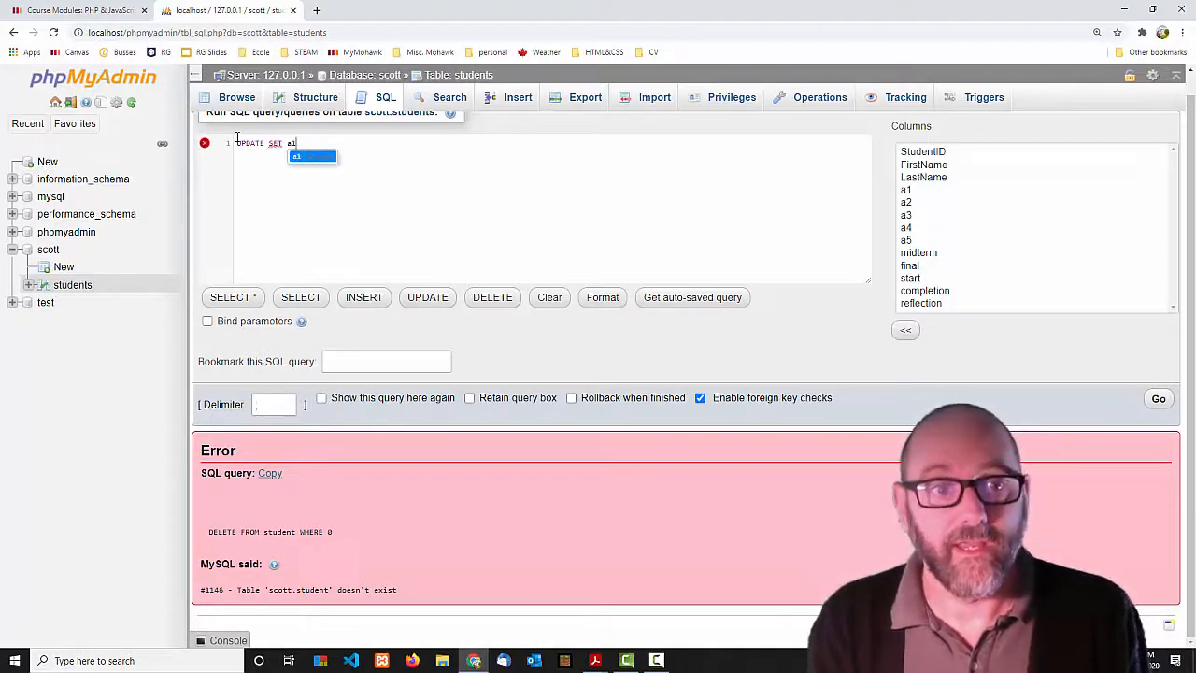
pyautogui.write('=10 WHERE ')
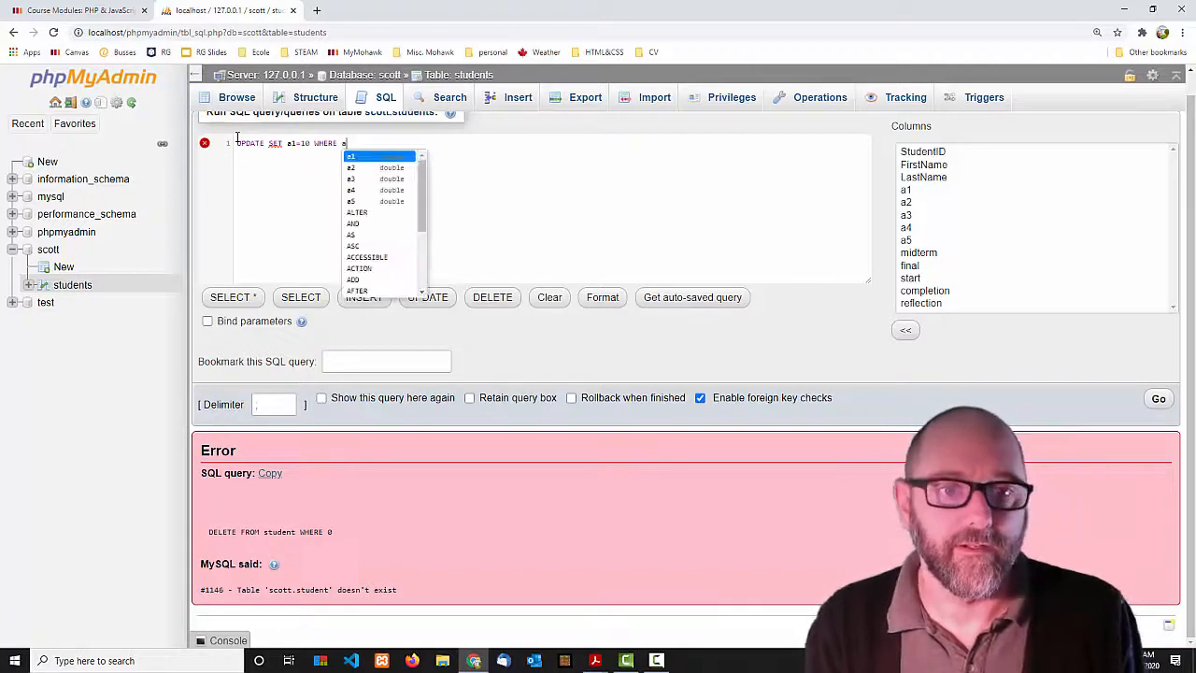
pyautogui.write('a1 = 0')
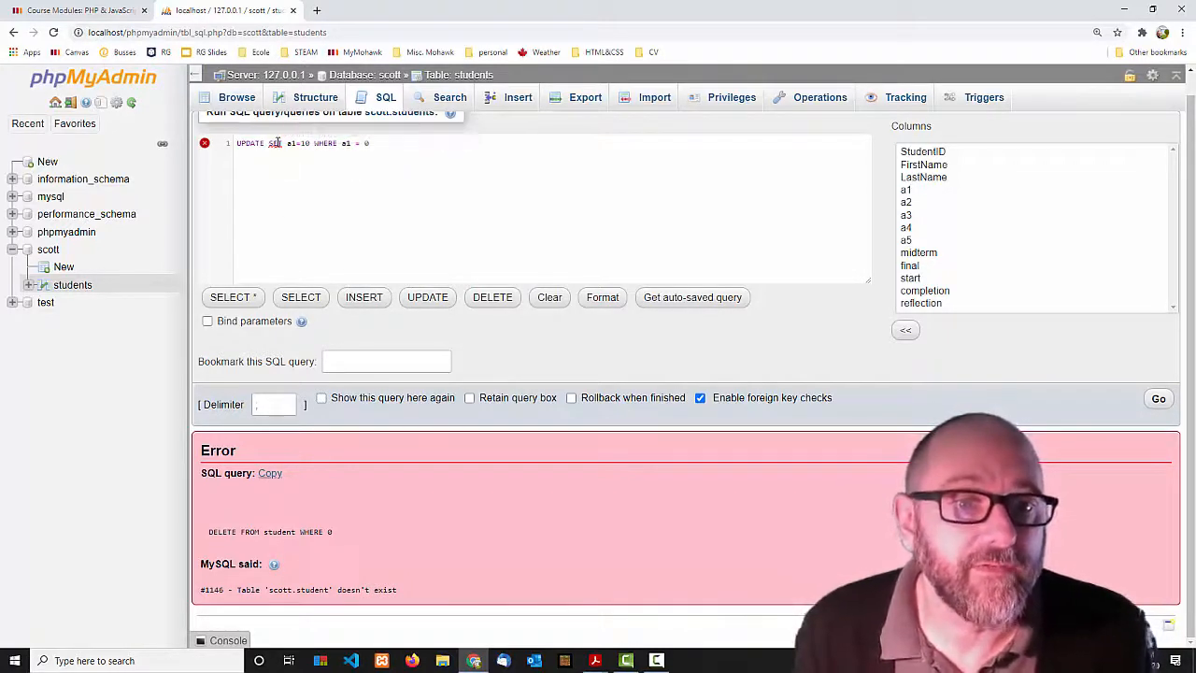
pyautogui.moveTo(277, 137)
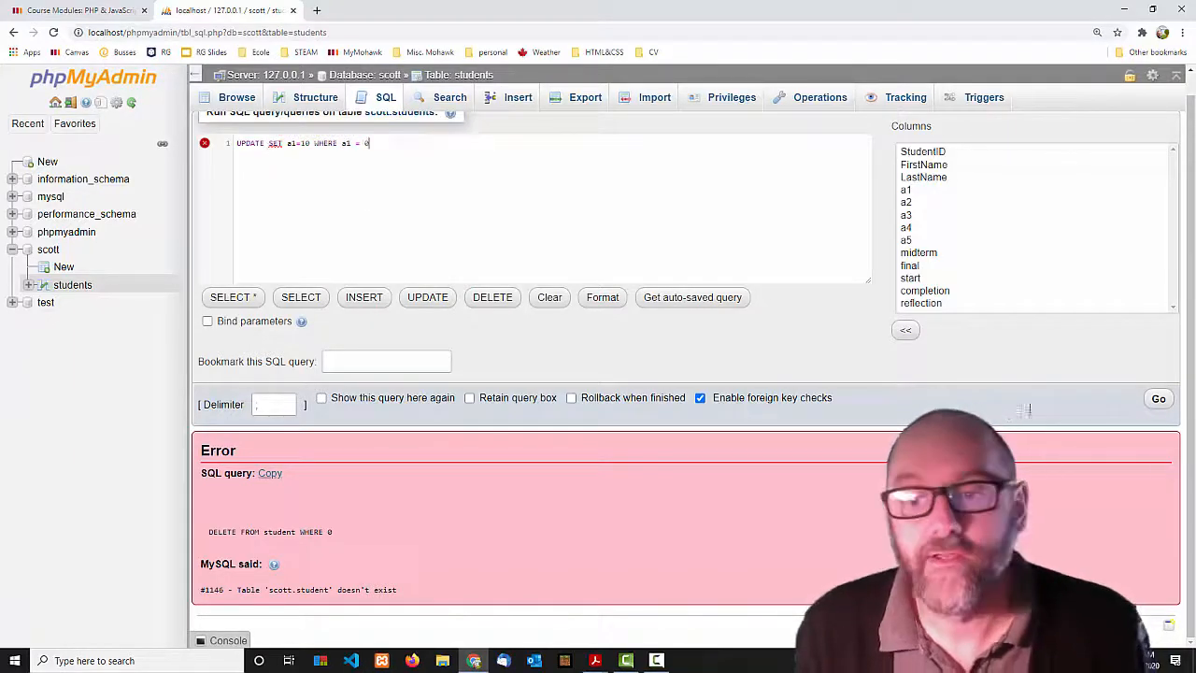
pyautogui.click(1157, 398)
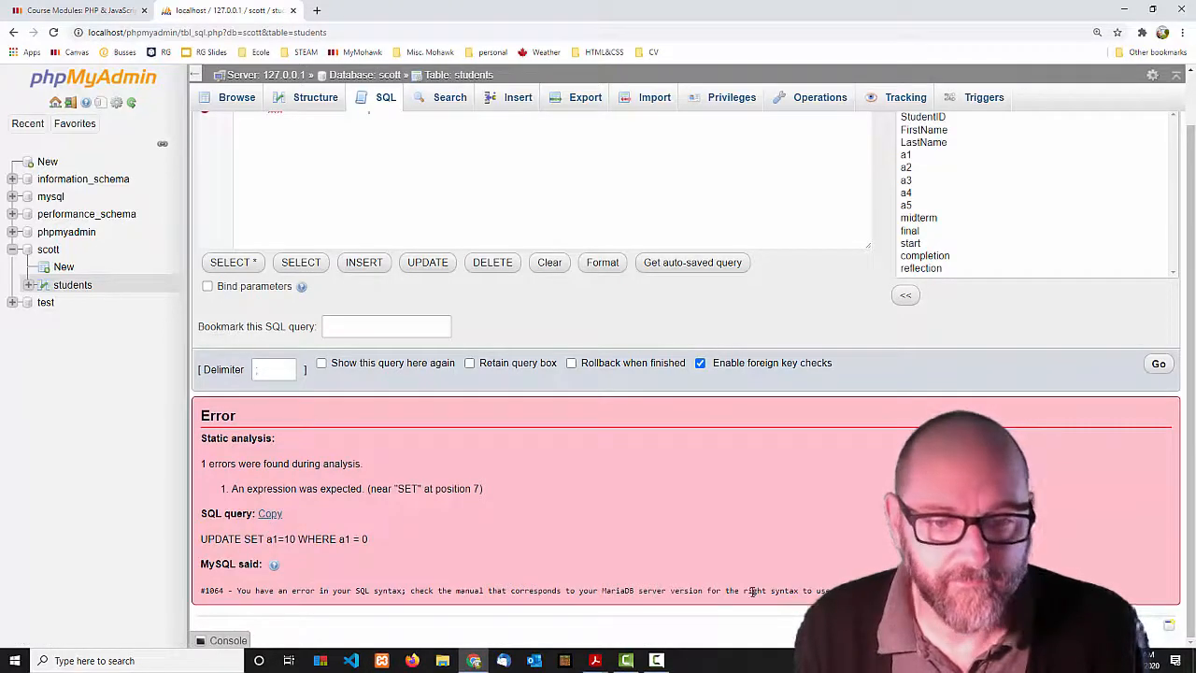
# Add the students table name, rerun the UPDATE affecting 8 rows, and browse the results.
pyautogui.scroll(1, 651, 536)
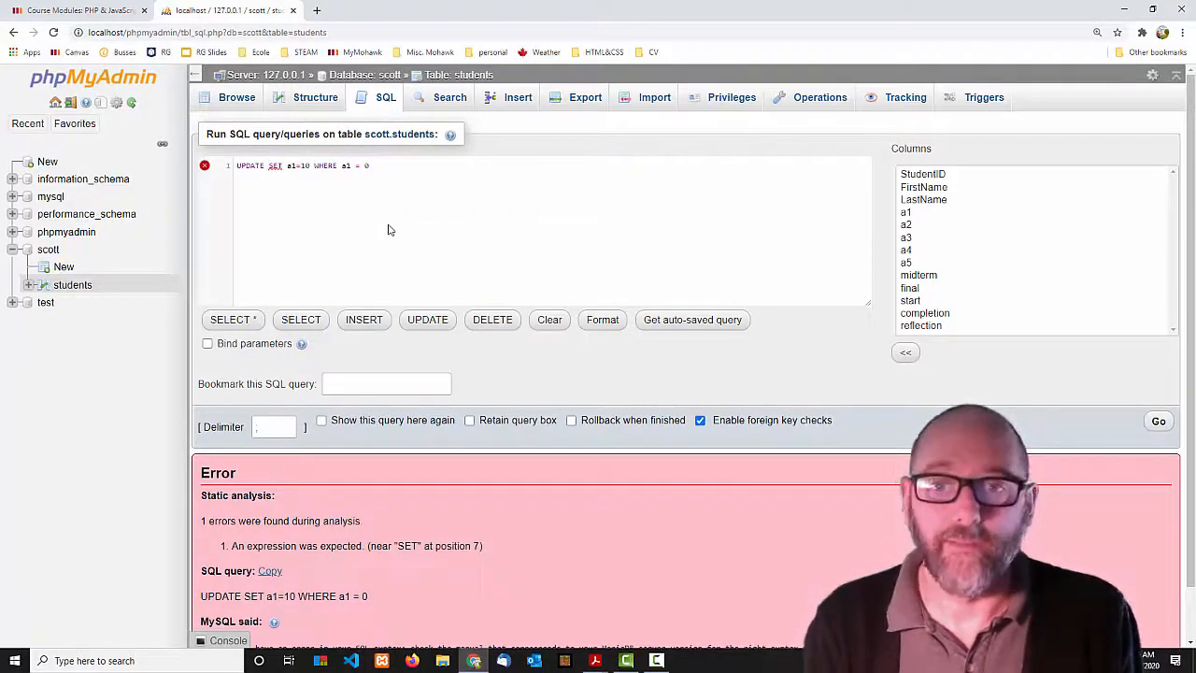
pyautogui.write('students')
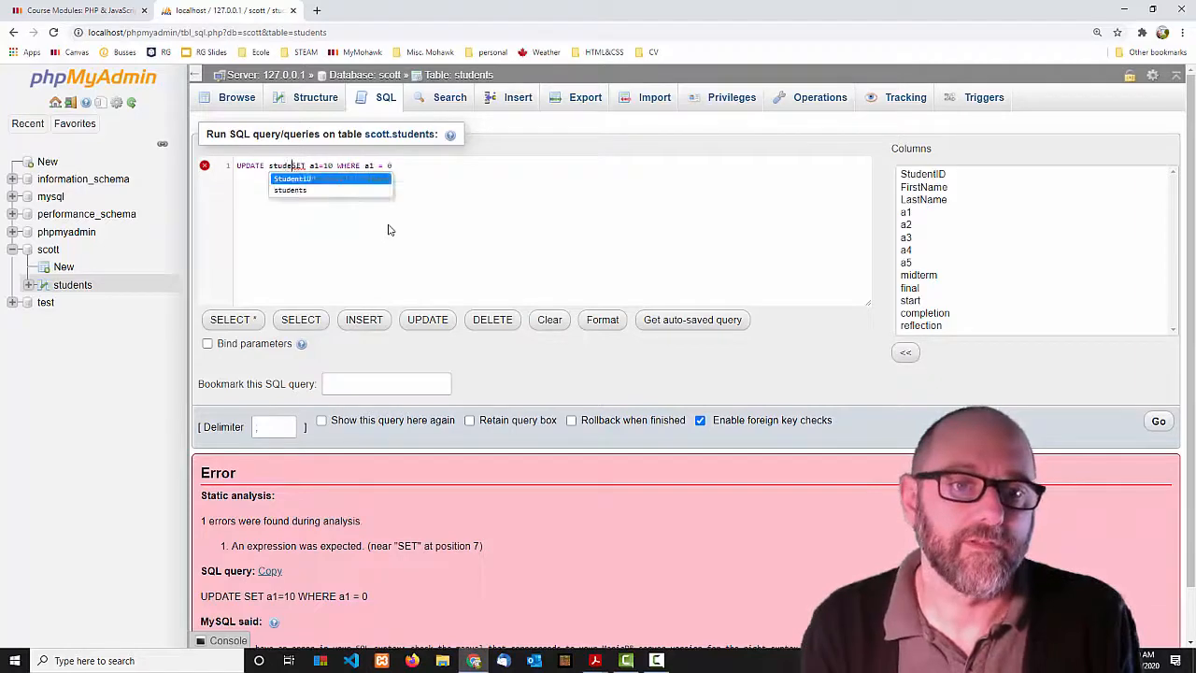
pyautogui.click(1159, 420)
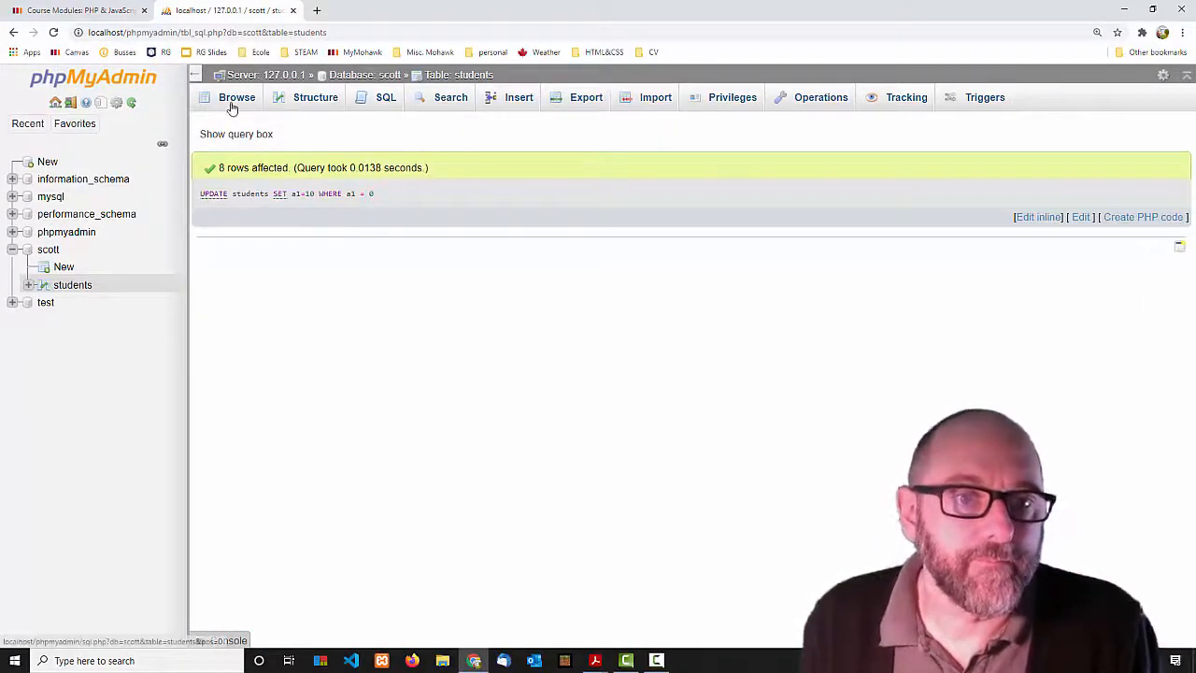
pyautogui.click(233, 105)
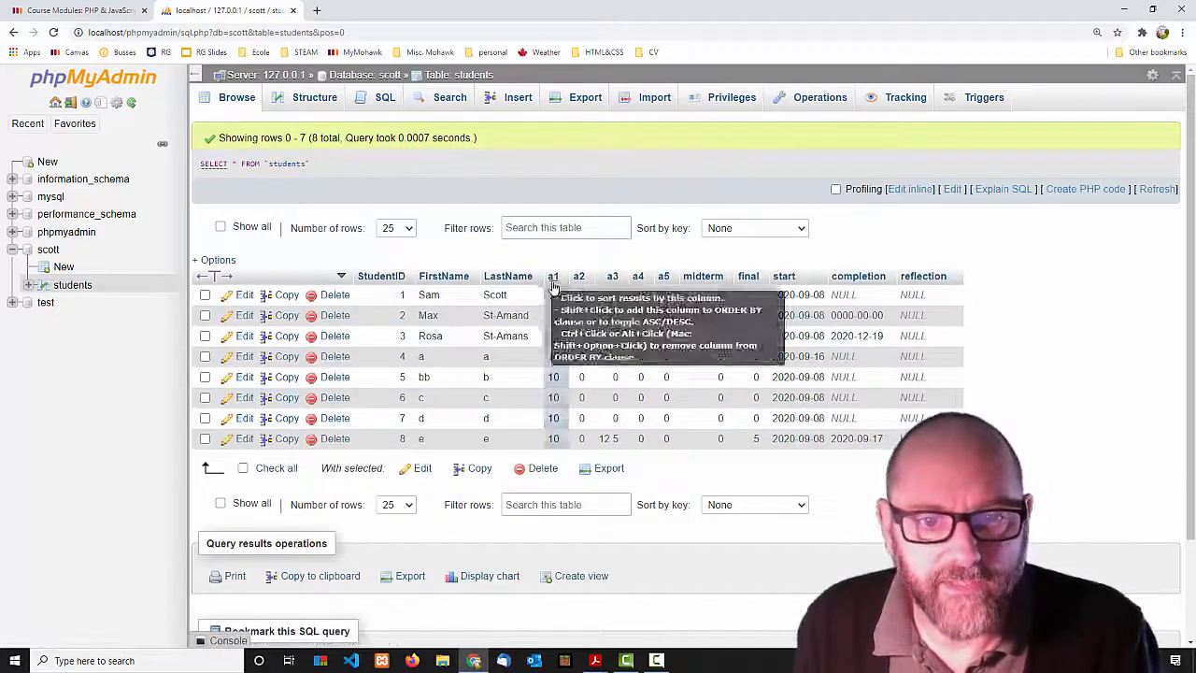
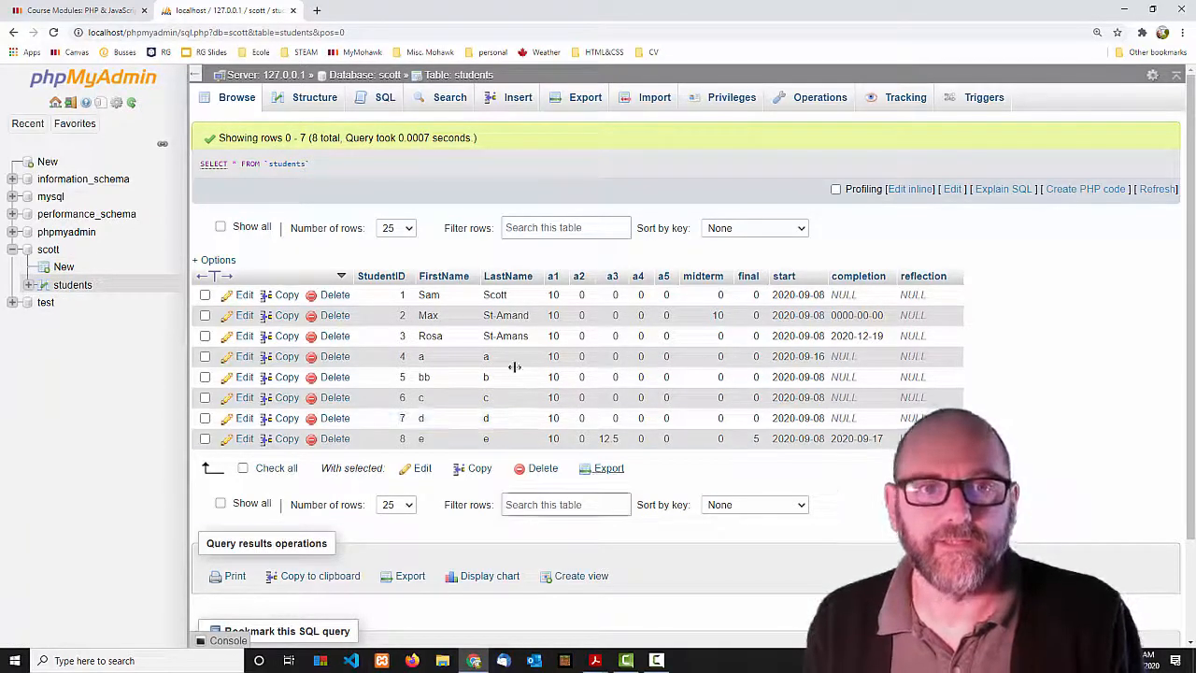
# Bring up the Module 2 Exercises PDF and highlight exercise 6 about raising final grades.
pyautogui.moveTo(594, 661)
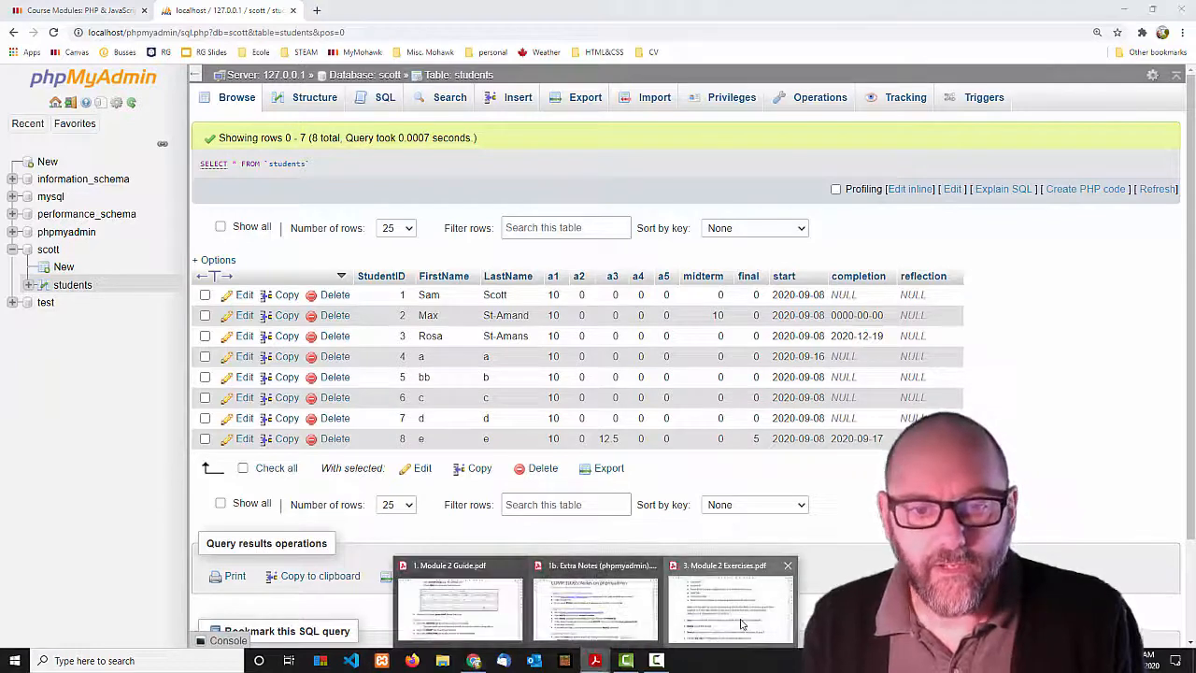
pyautogui.click(741, 624)
pyautogui.scroll(-2, 521, 453)
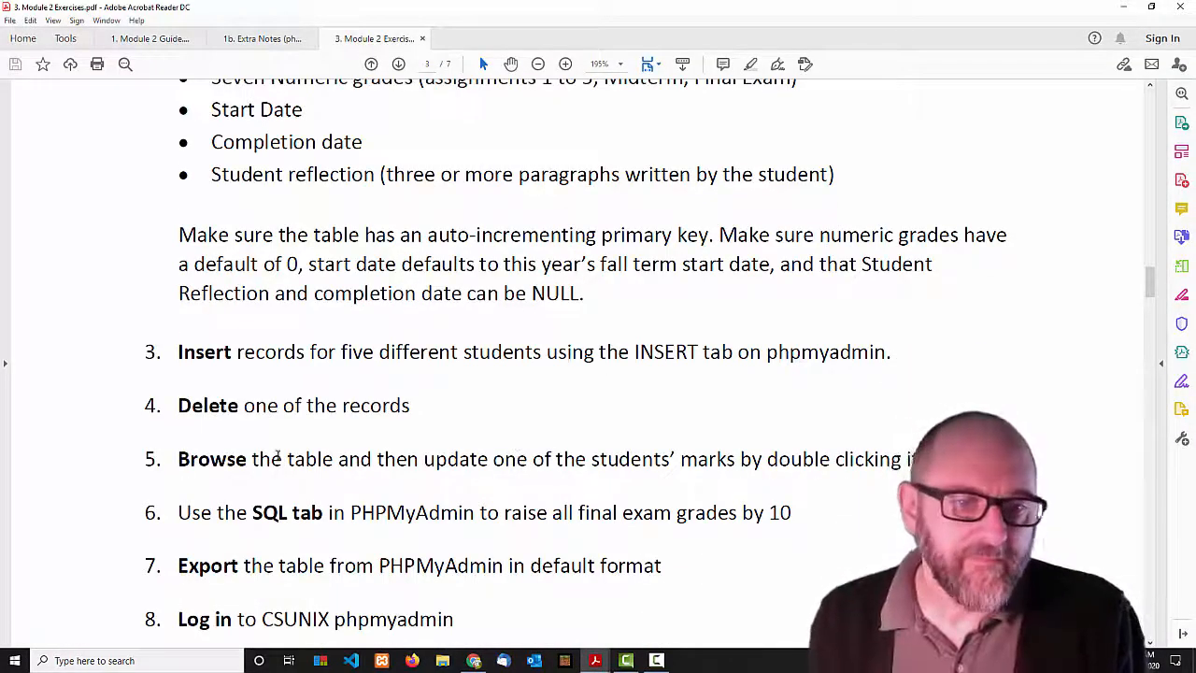
pyautogui.scroll(-2, 242, 402)
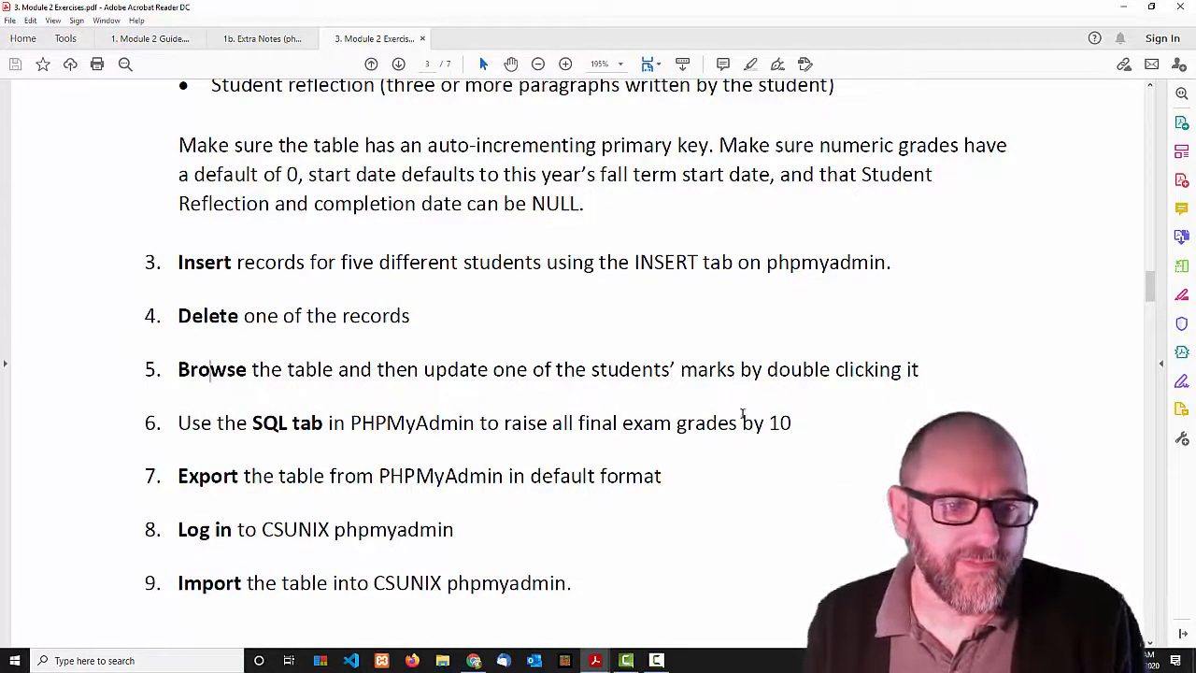
pyautogui.moveTo(182, 422); pyautogui.dragTo(765, 411)
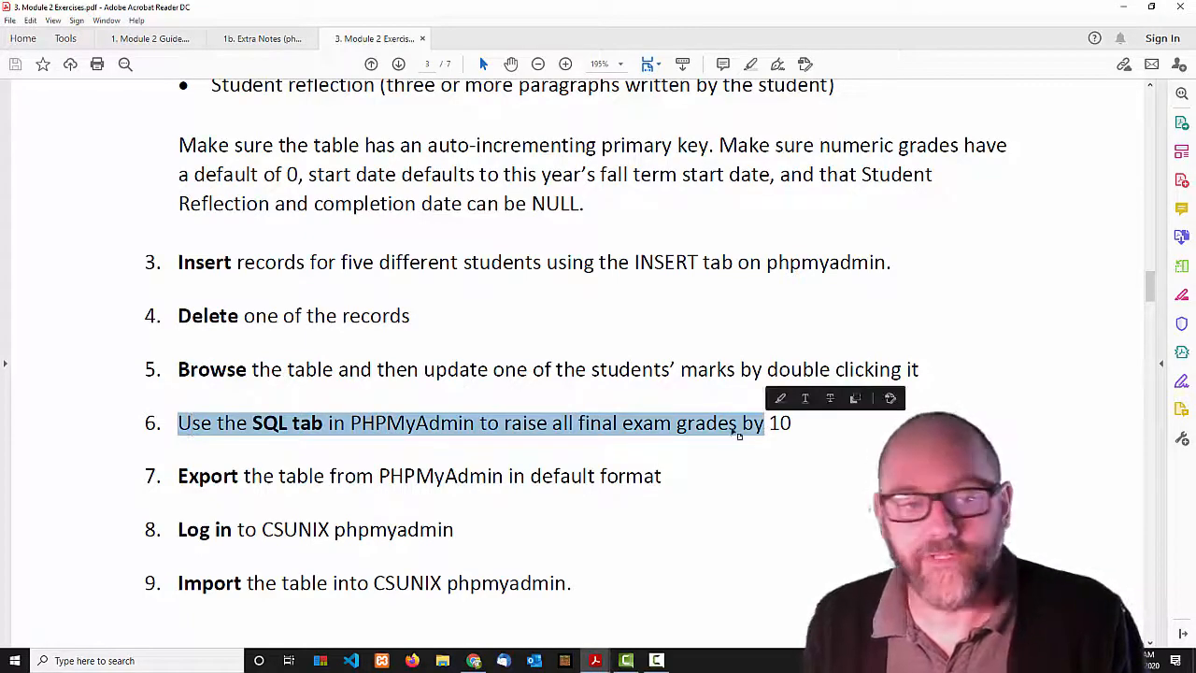
# On the students SQL tab, run UPDATE students SET final = final + 10 WHERE 1.
pyautogui.click(473, 661)
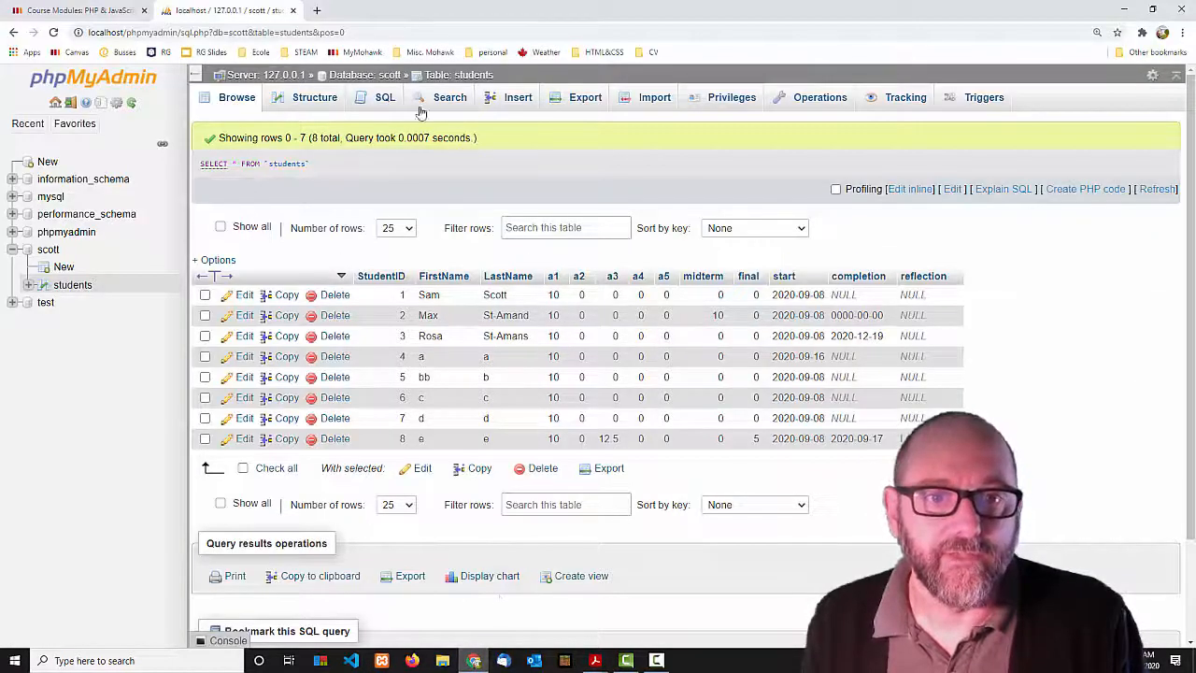
pyautogui.click(379, 101)
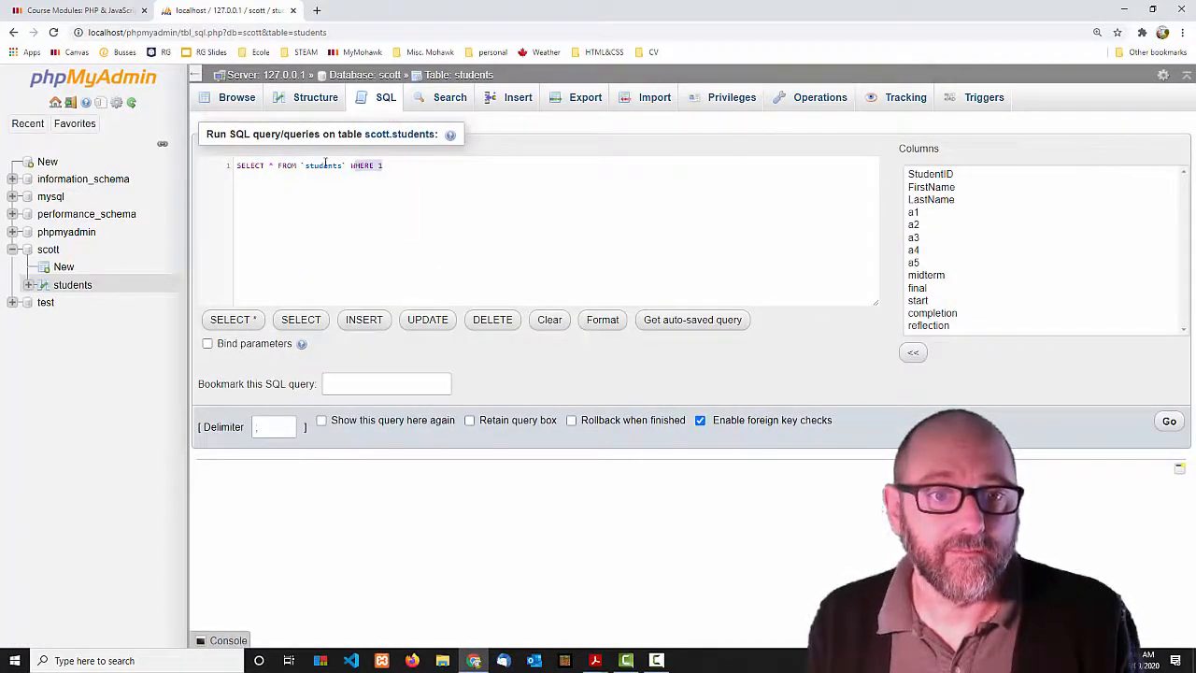
pyautogui.moveTo(383, 165); pyautogui.dragTo(143, 164)
pyautogui.write('UPDATE ')
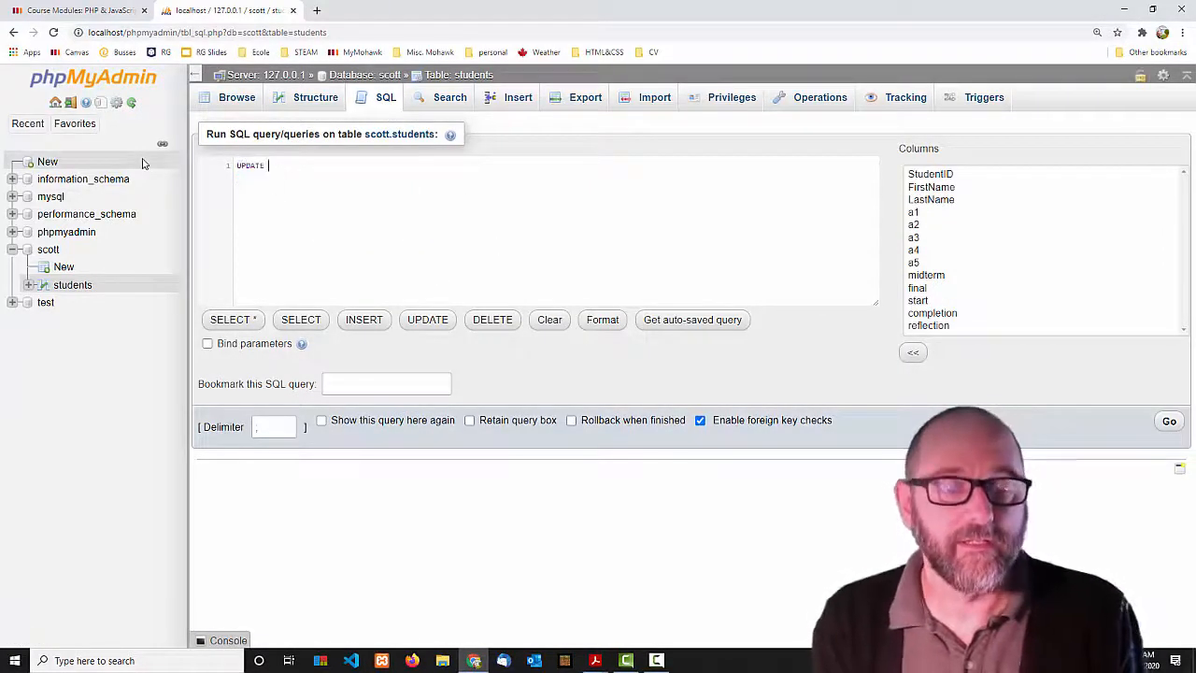
pyautogui.write('students s')
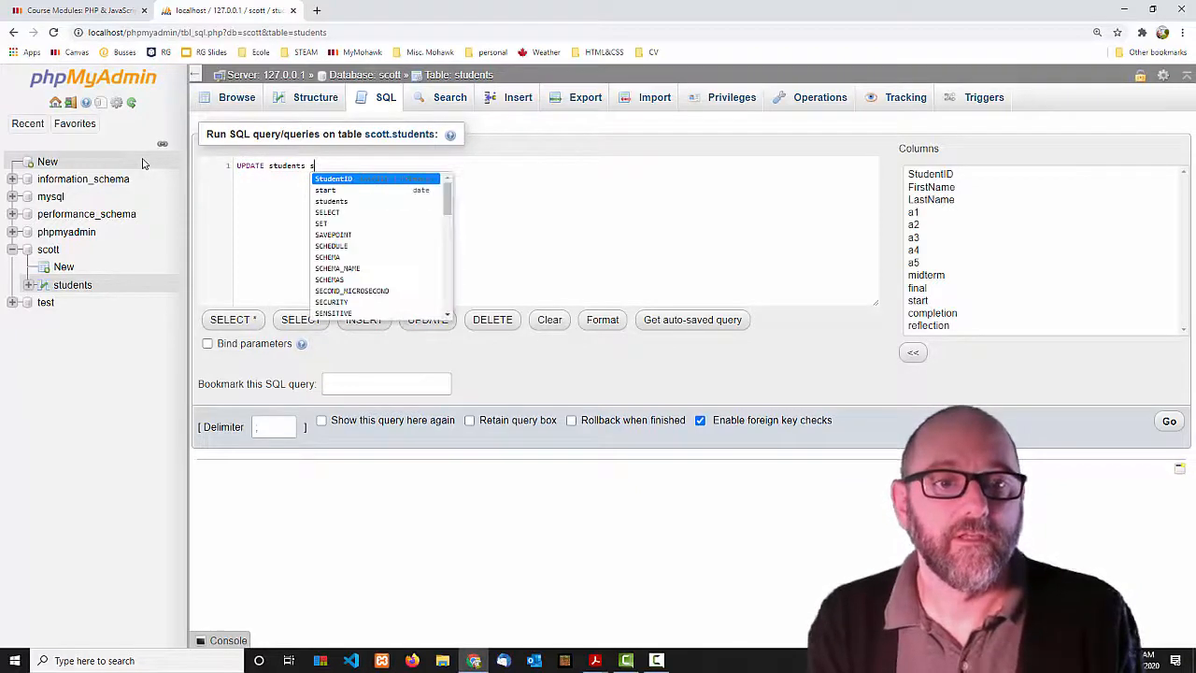
pyautogui.write('ET ')
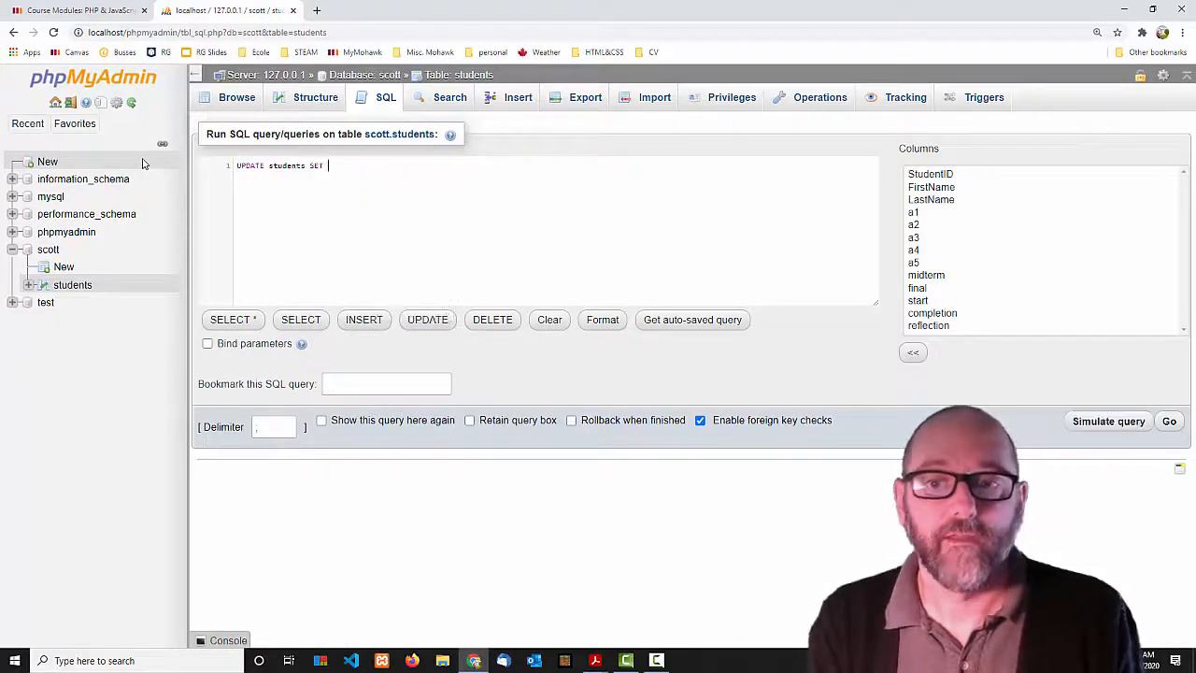
pyautogui.write('final = fi')
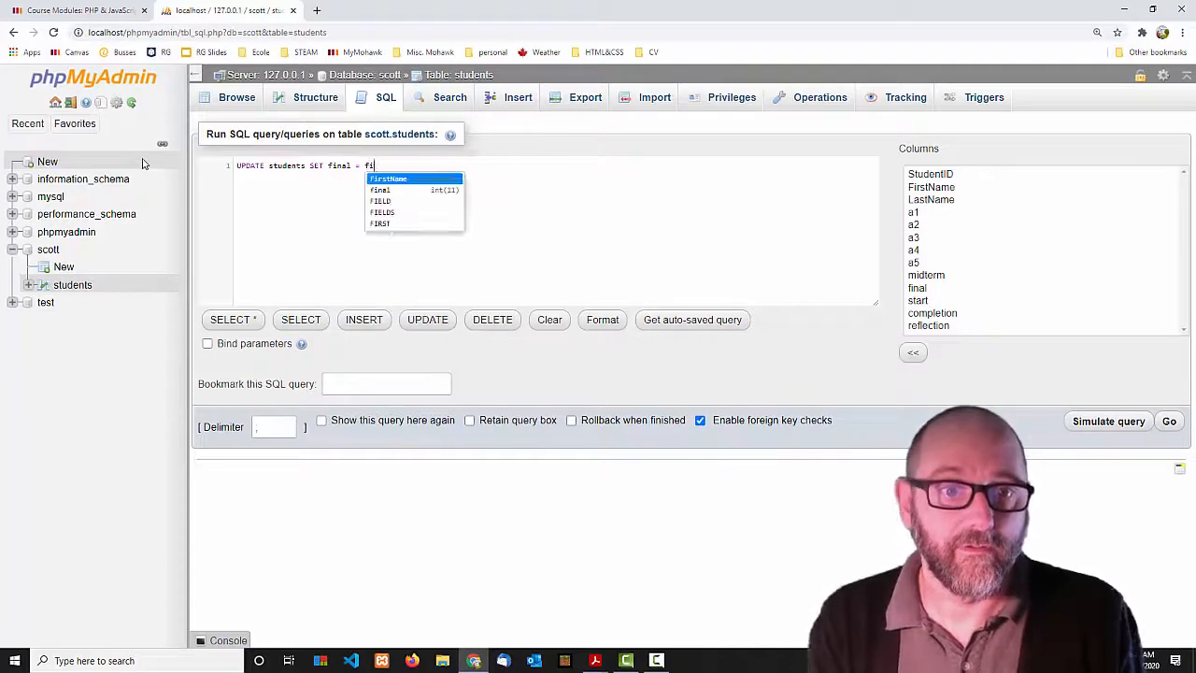
pyautogui.write('nal + 10 ')
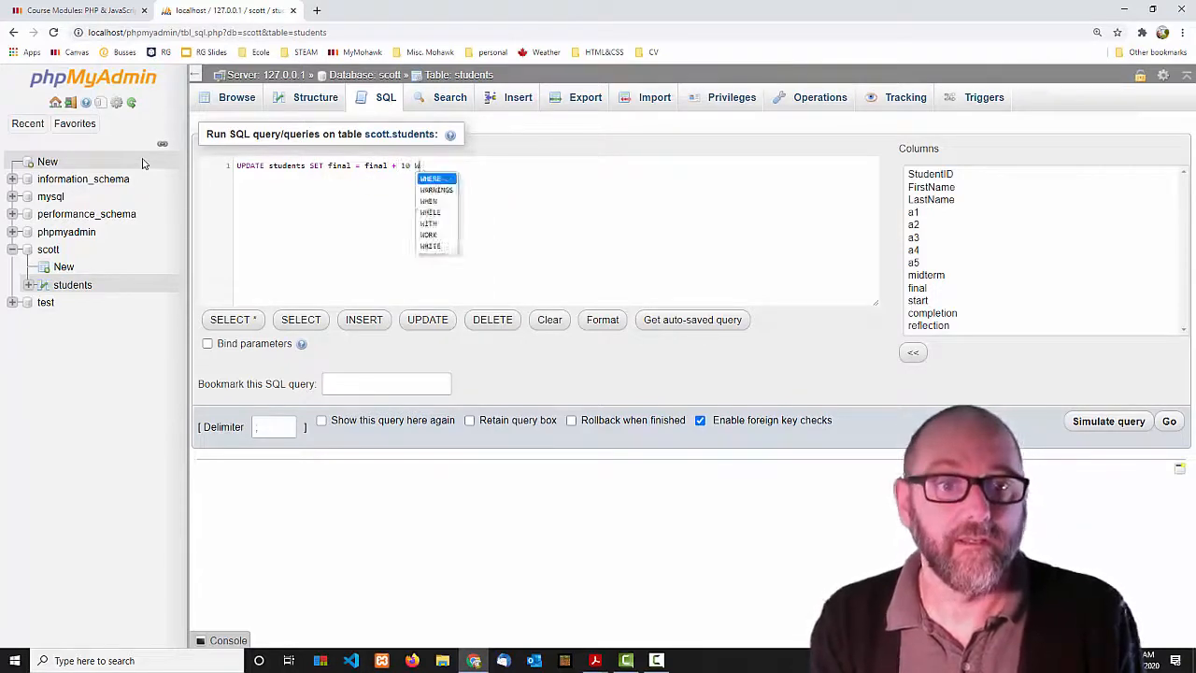
pyautogui.write('WHERE 1')
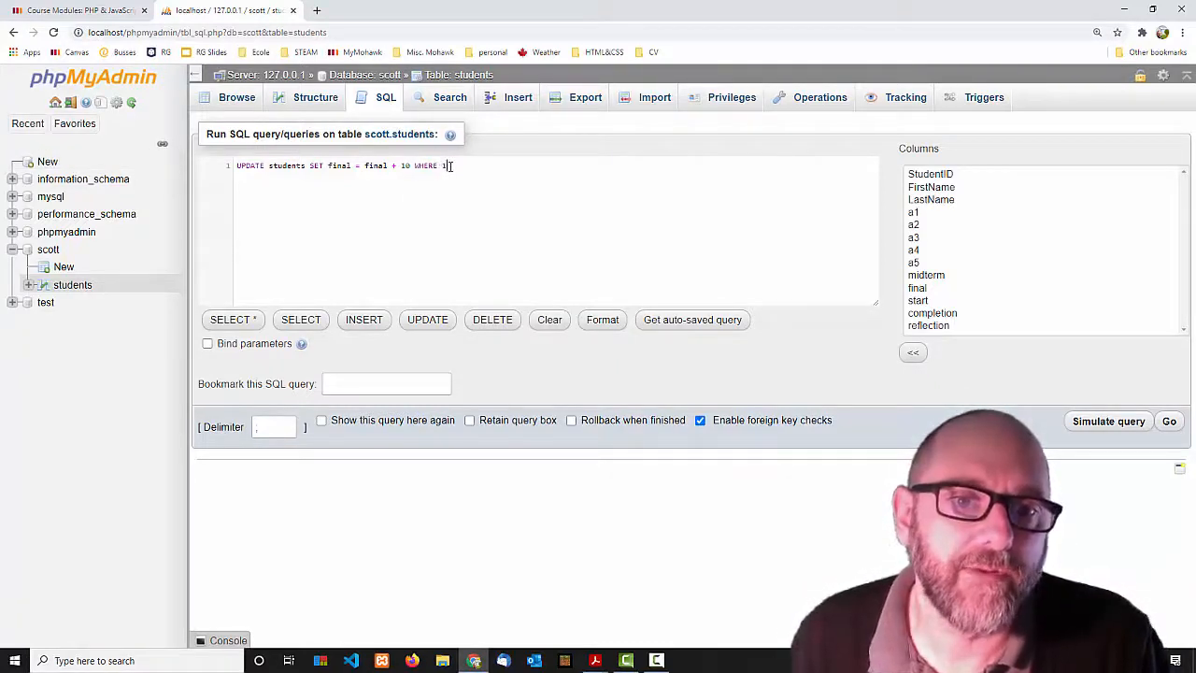
pyautogui.click(1168, 422)
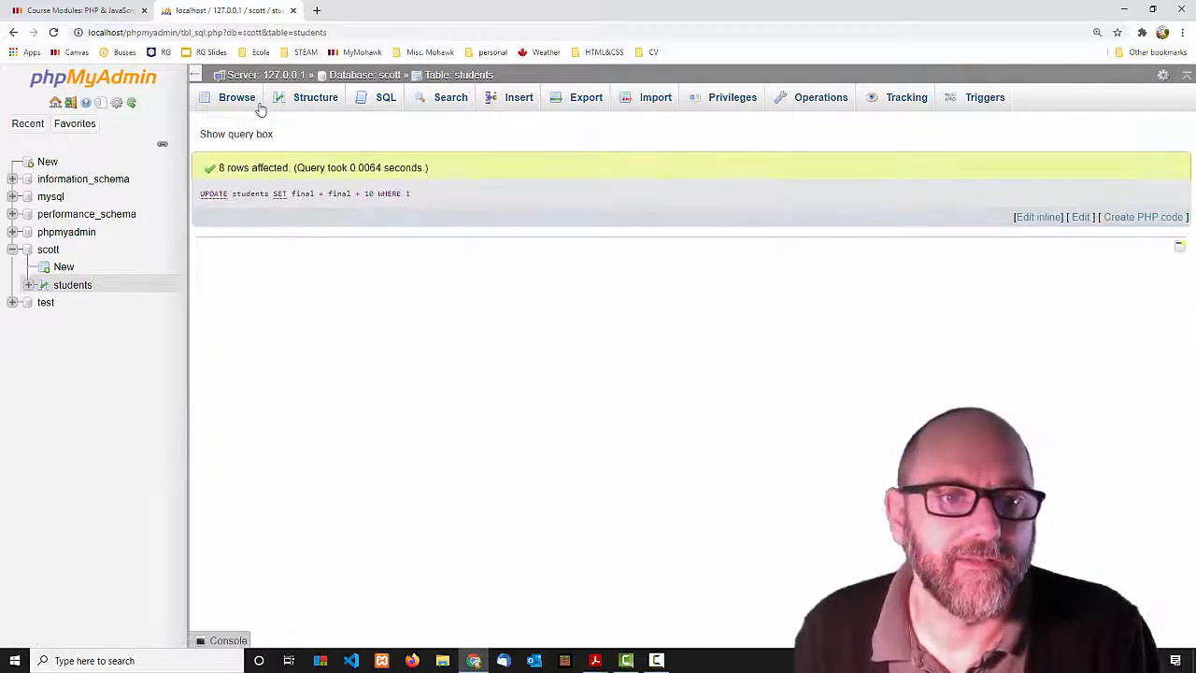
# Browse the raised grades, then delete the StudentID 4 row and confirm (1 row affected).
pyautogui.click(234, 99)
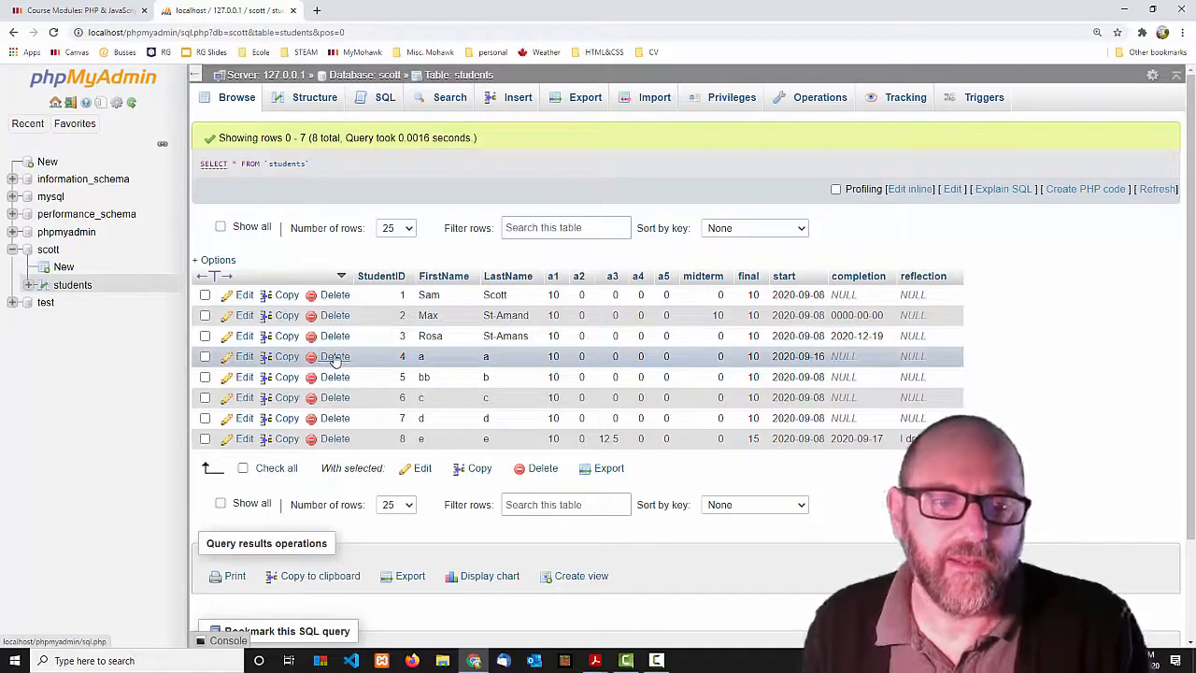
pyautogui.click(333, 357)
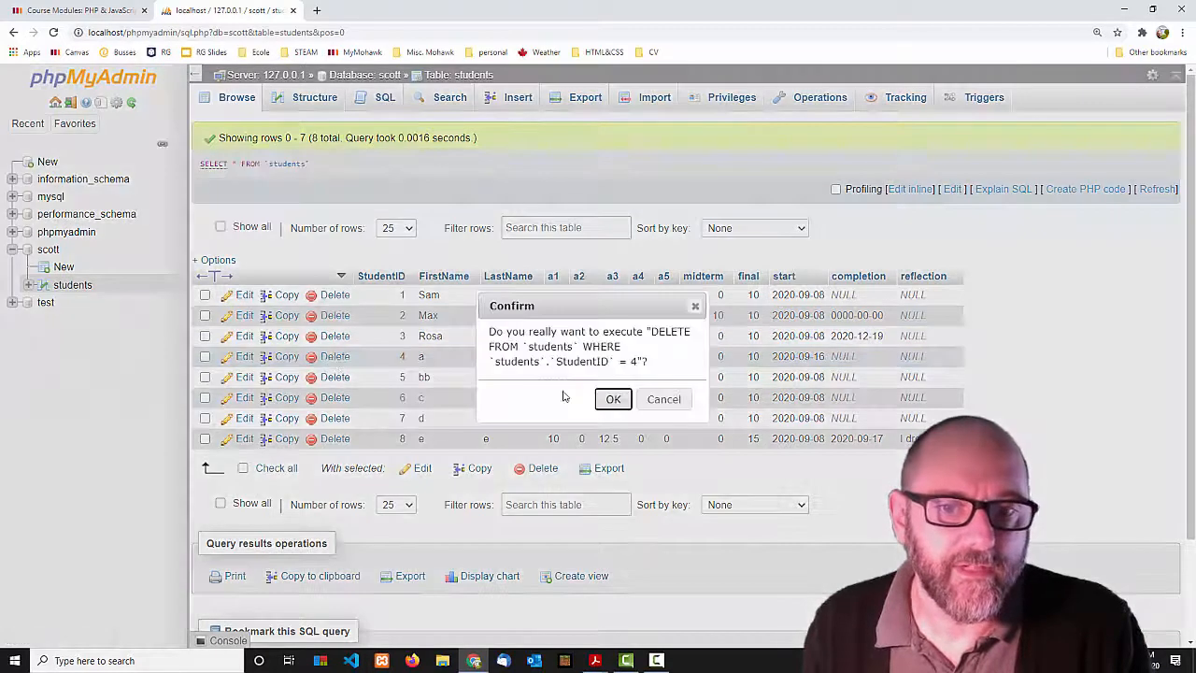
pyautogui.click(612, 399)
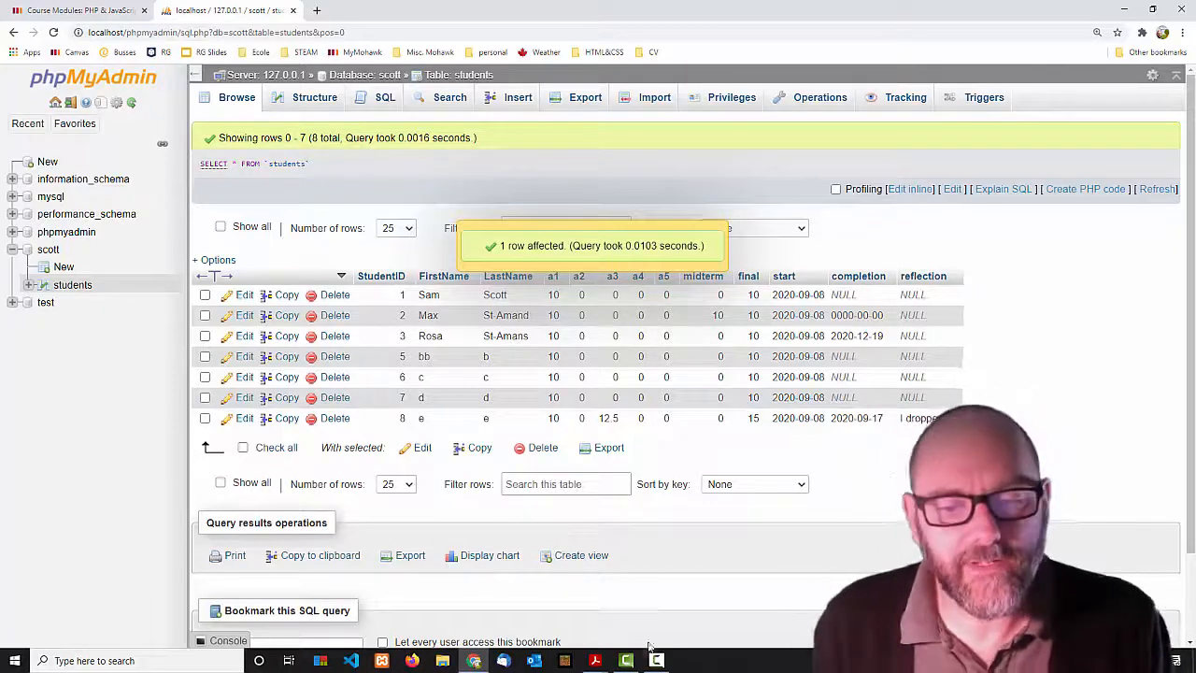
pyautogui.moveTo(597, 661)
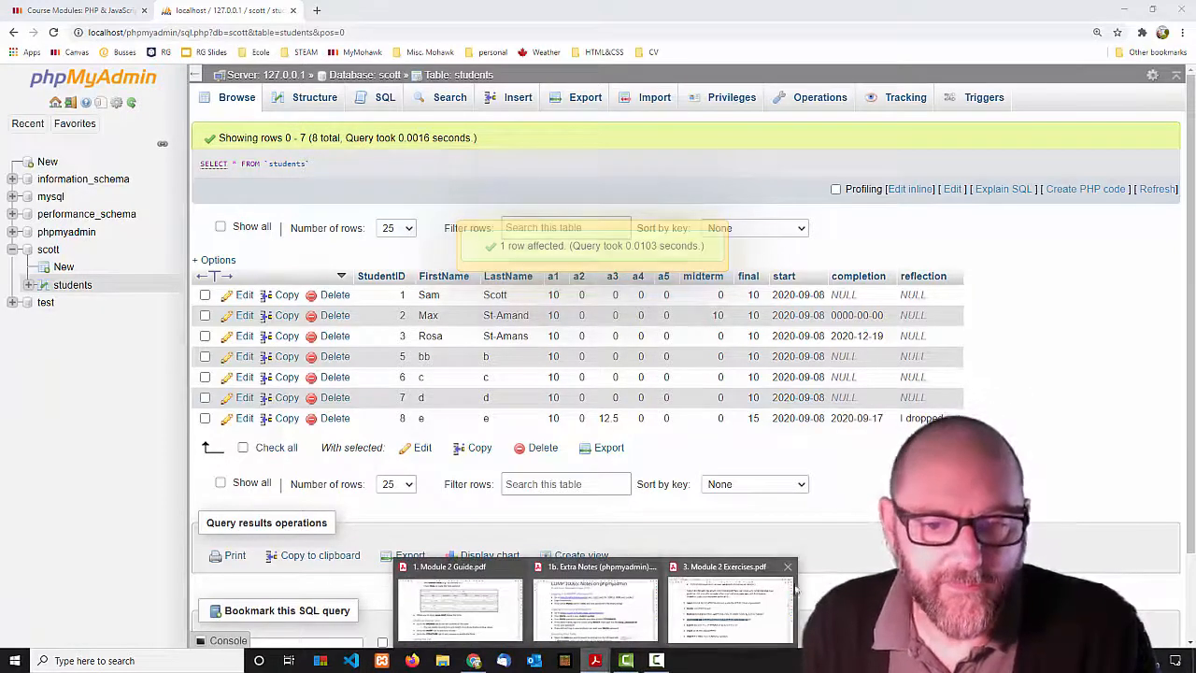
pyautogui.click(734, 598)
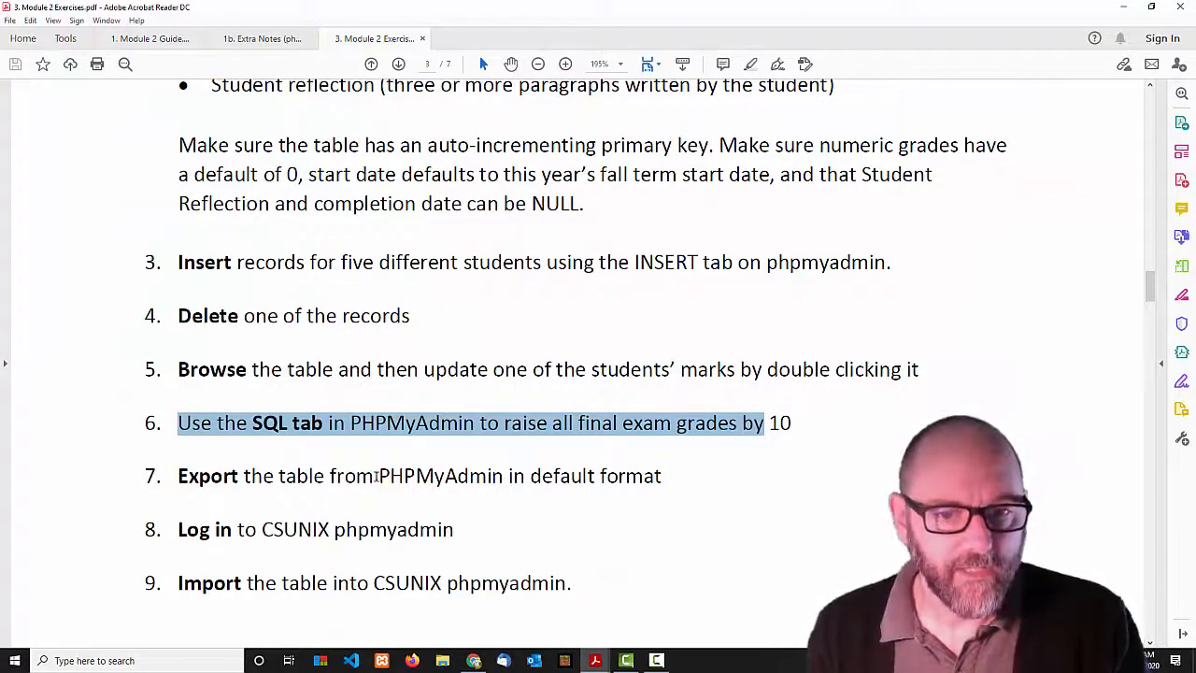
pyautogui.moveTo(175, 477); pyautogui.dragTo(570, 568)
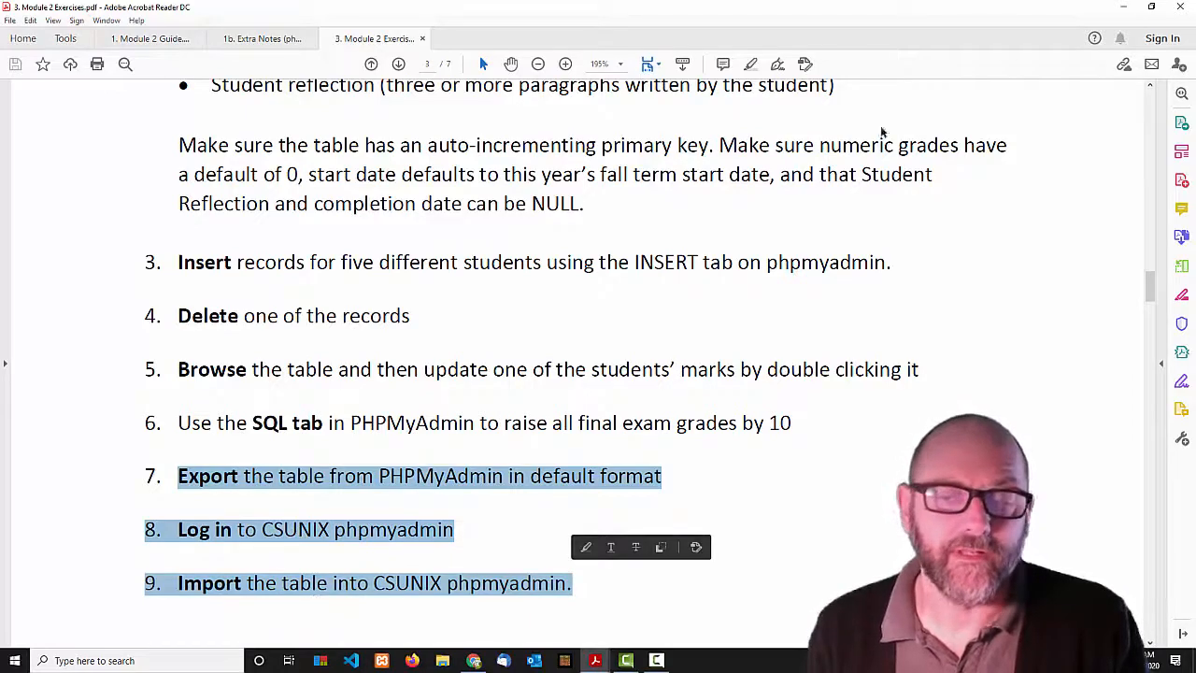
pyautogui.click(1114, 6)
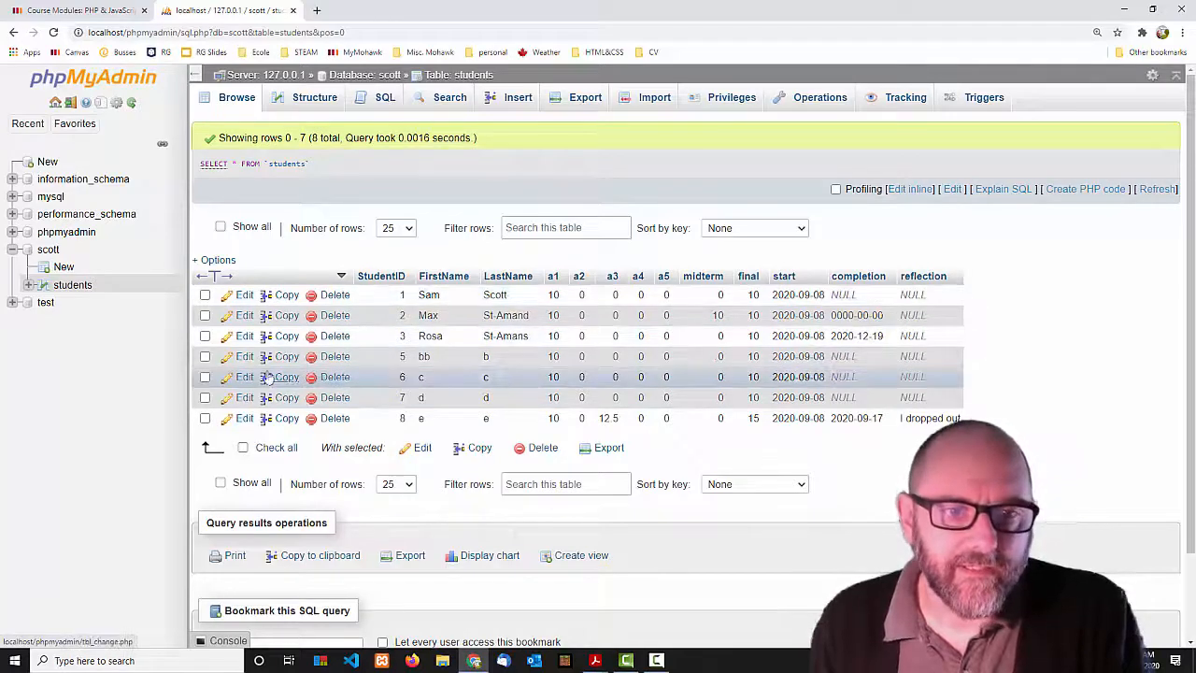
# Check student 5's edit form, then select the default SELECT * FROM `students` WHERE 1 query.
pyautogui.click(243, 356)
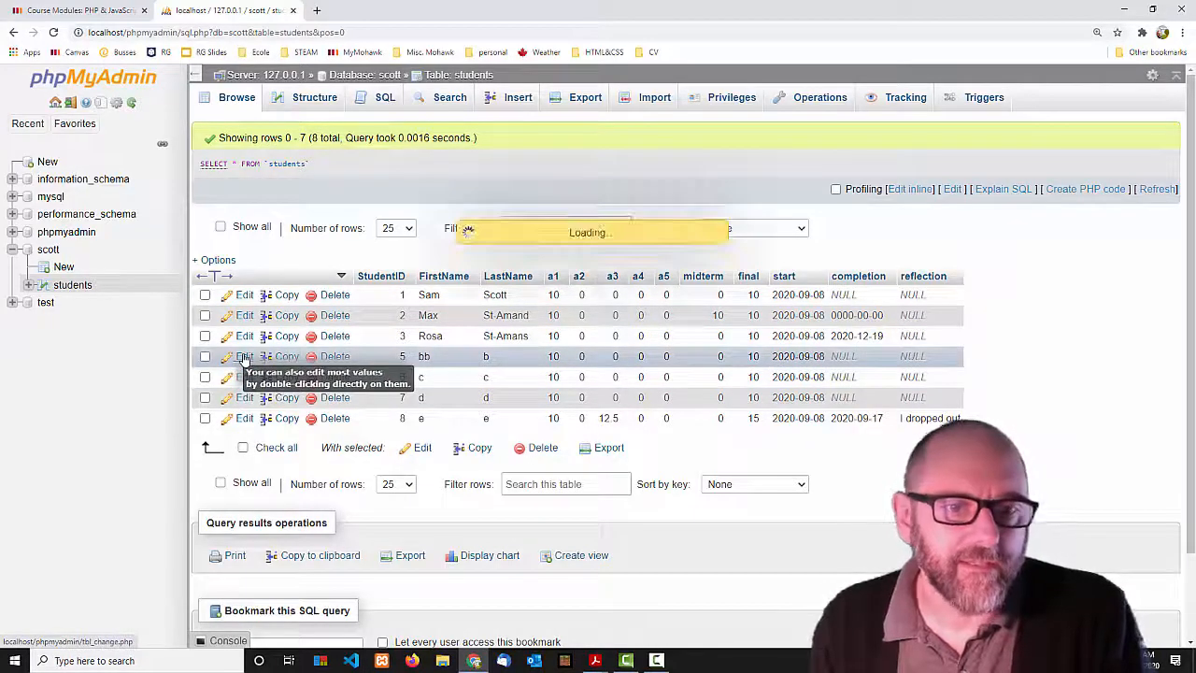
pyautogui.scroll(-2, 601, 393)
pyautogui.scroll(2, 577, 467)
pyautogui.scroll(1, 491, 229)
pyautogui.click(232, 97)
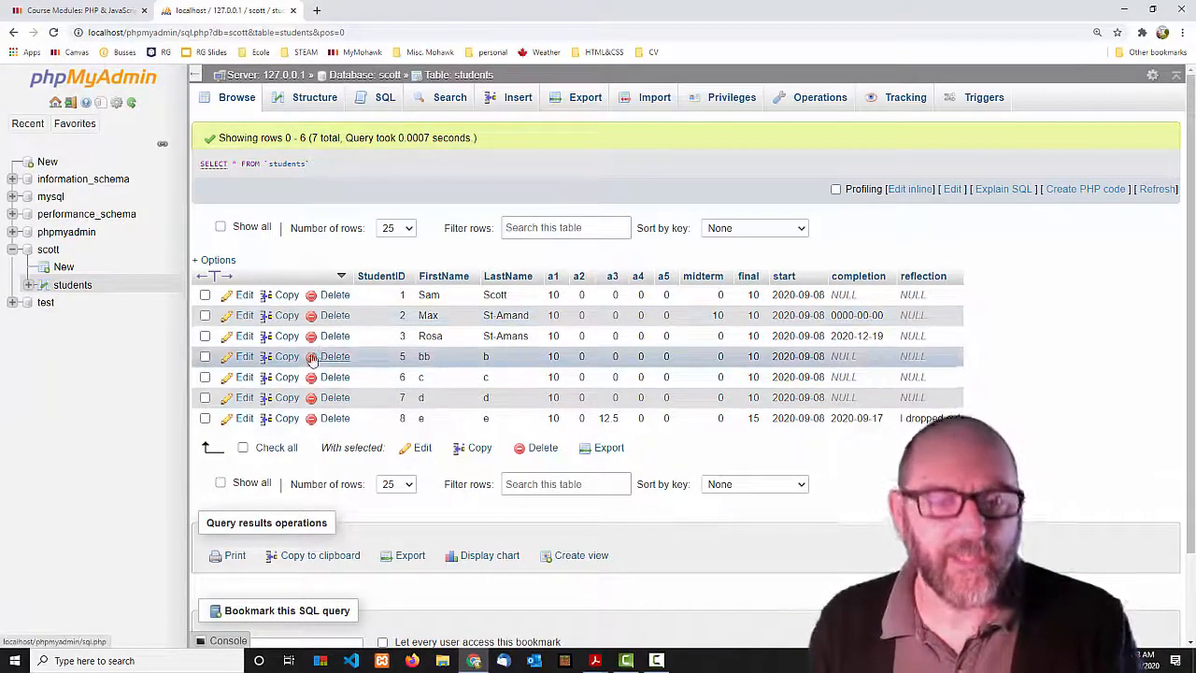
pyautogui.click(389, 105)
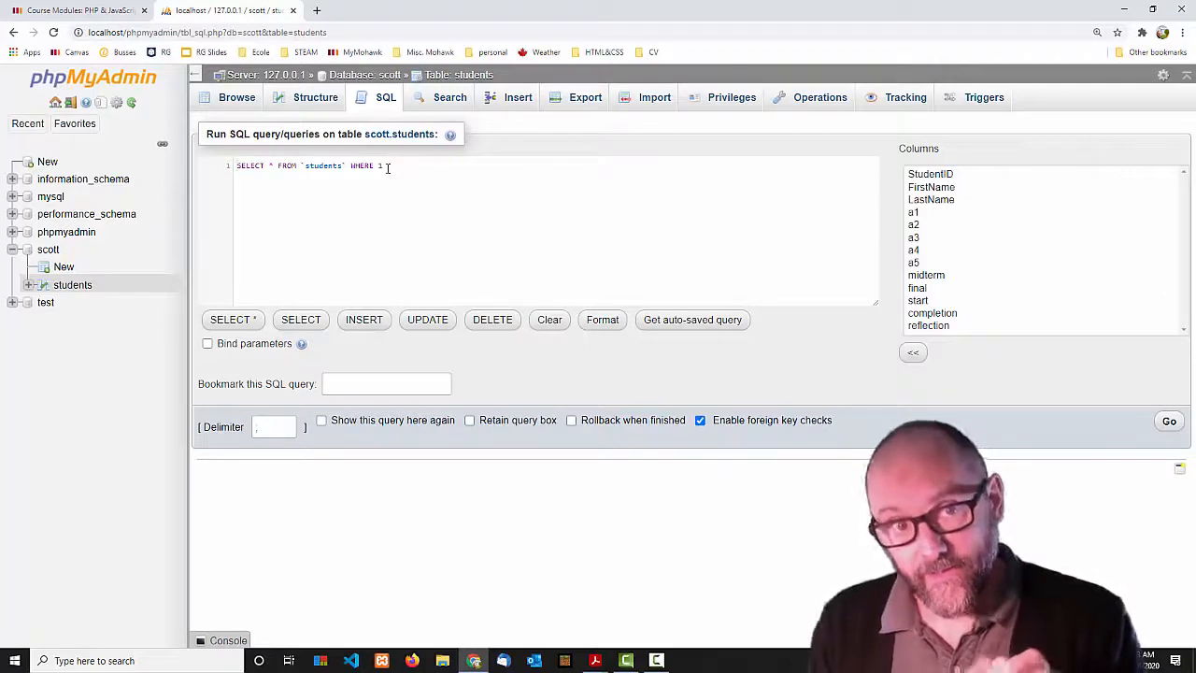
pyautogui.moveTo(386, 166); pyautogui.dragTo(229, 167)
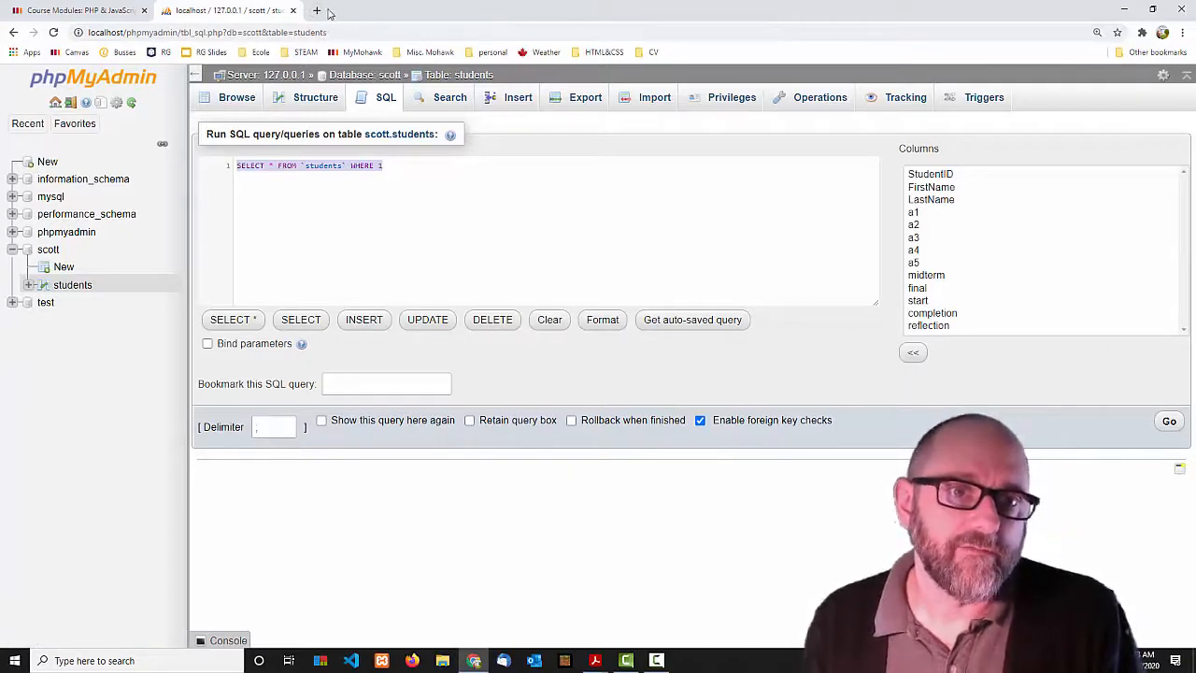
pyautogui.click(318, 11)
pyautogui.write('https')
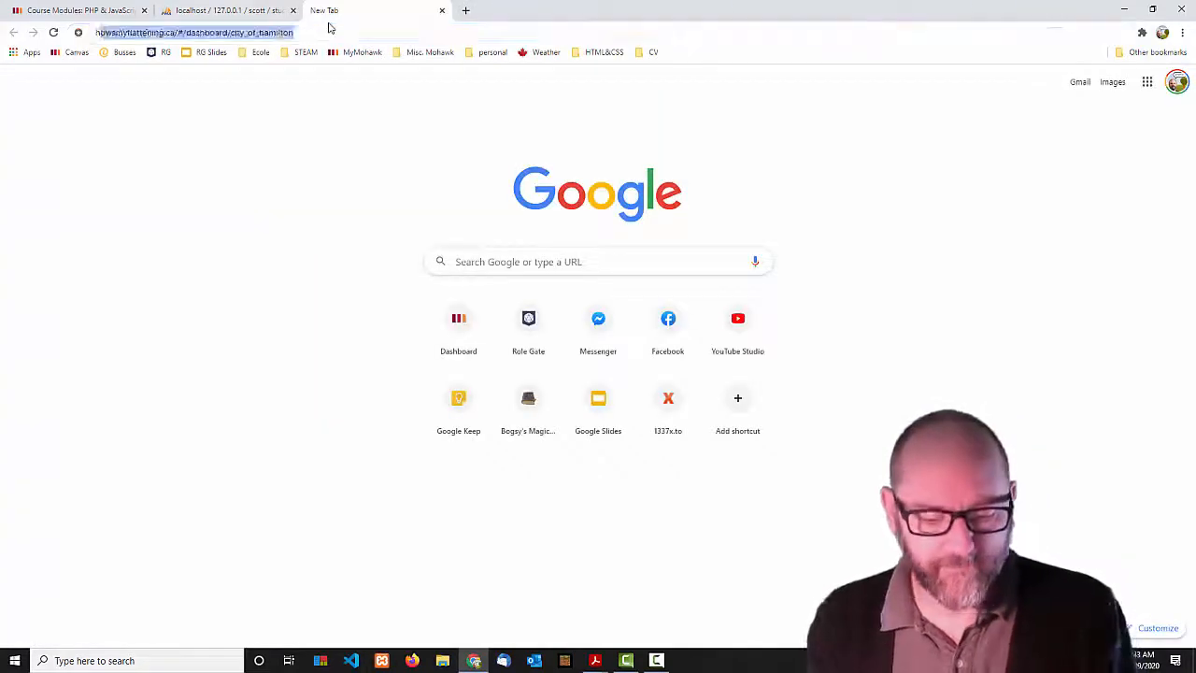
pyautogui.write('://')
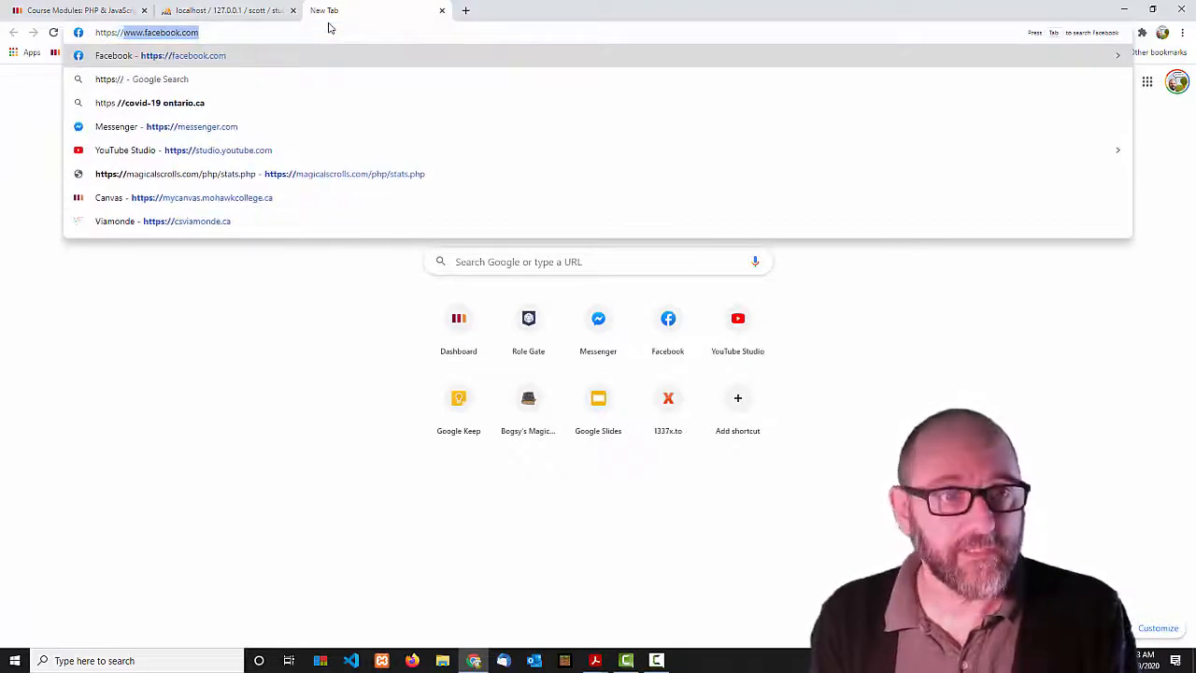
pyautogui.write('csunix.m')
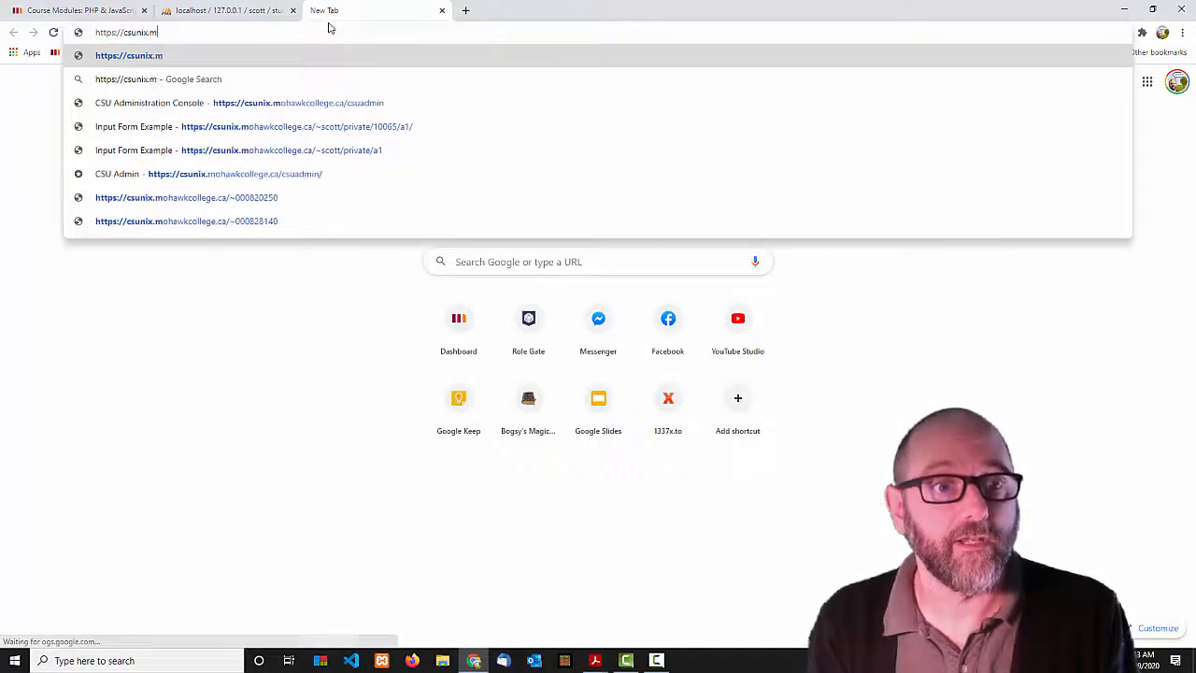
pyautogui.write('ohawkcollege.ca')
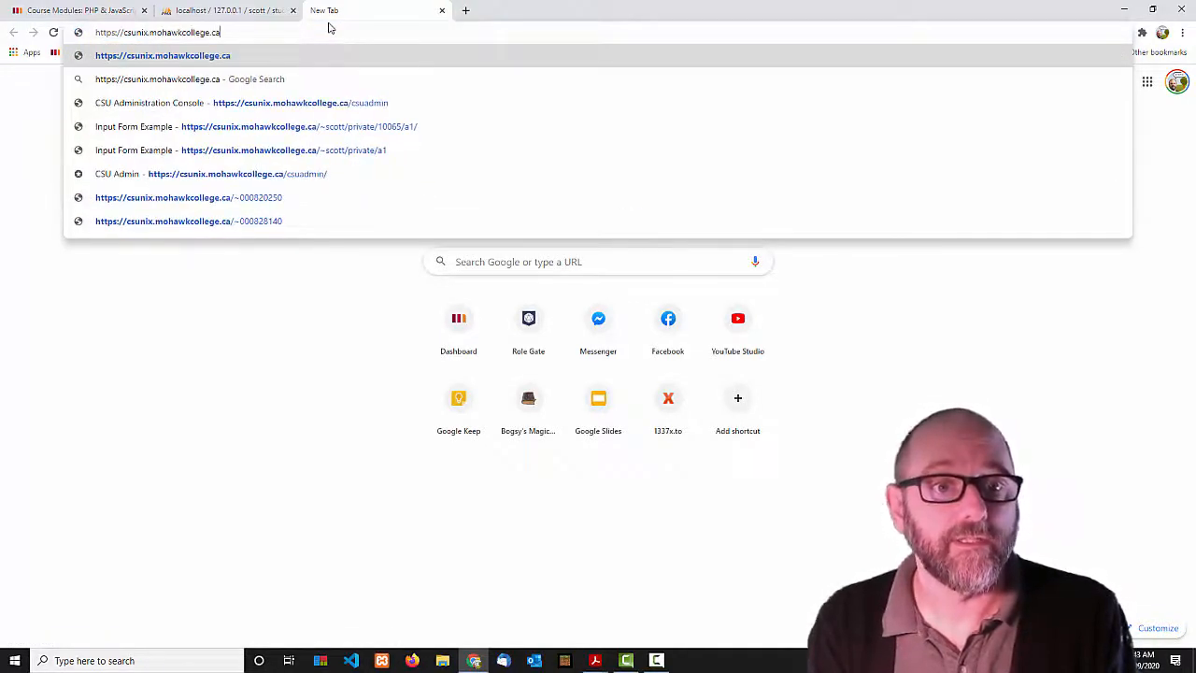
pyautogui.write('/phpmyadmin')
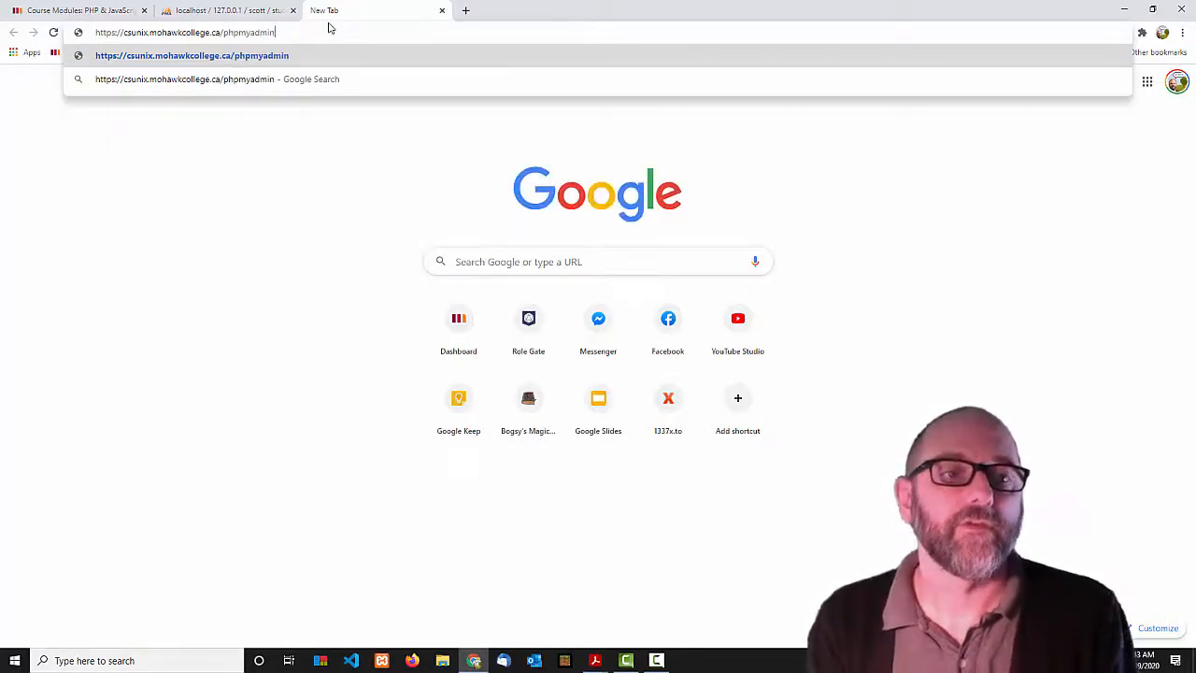
pyautogui.press('Return')
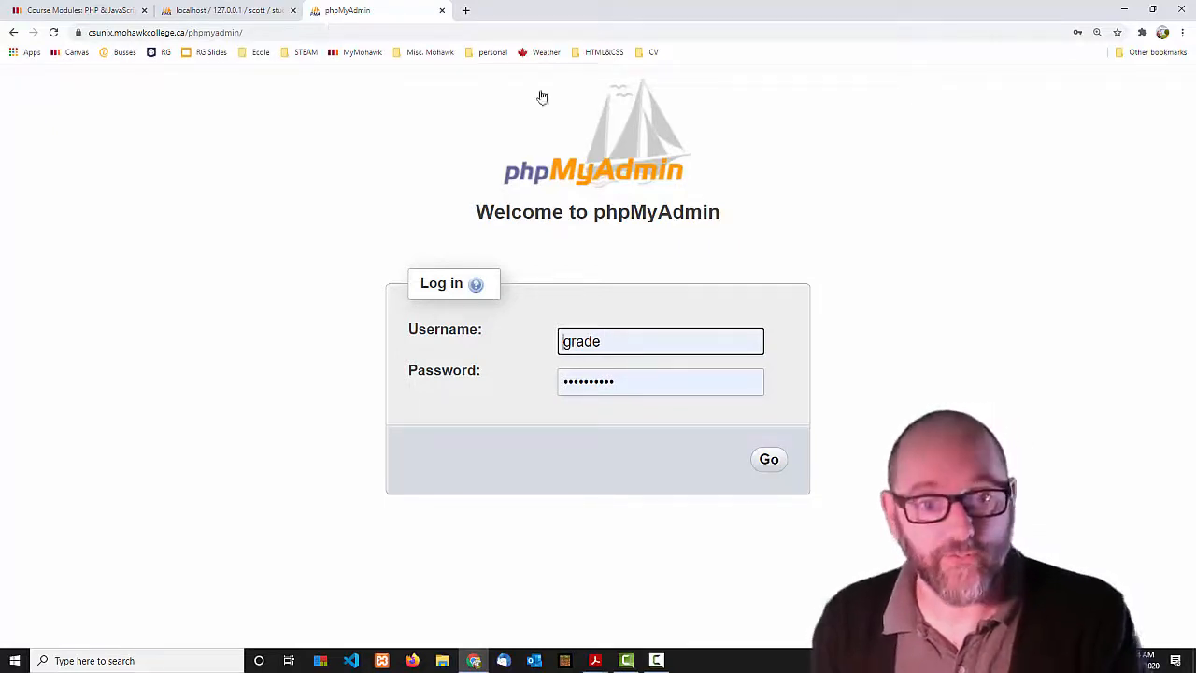
# Enter the csunix username and password and submit, which fails with error #1045.
pyautogui.moveTo(622, 341); pyautogui.dragTo(487, 334)
pyautogui.write('scott')
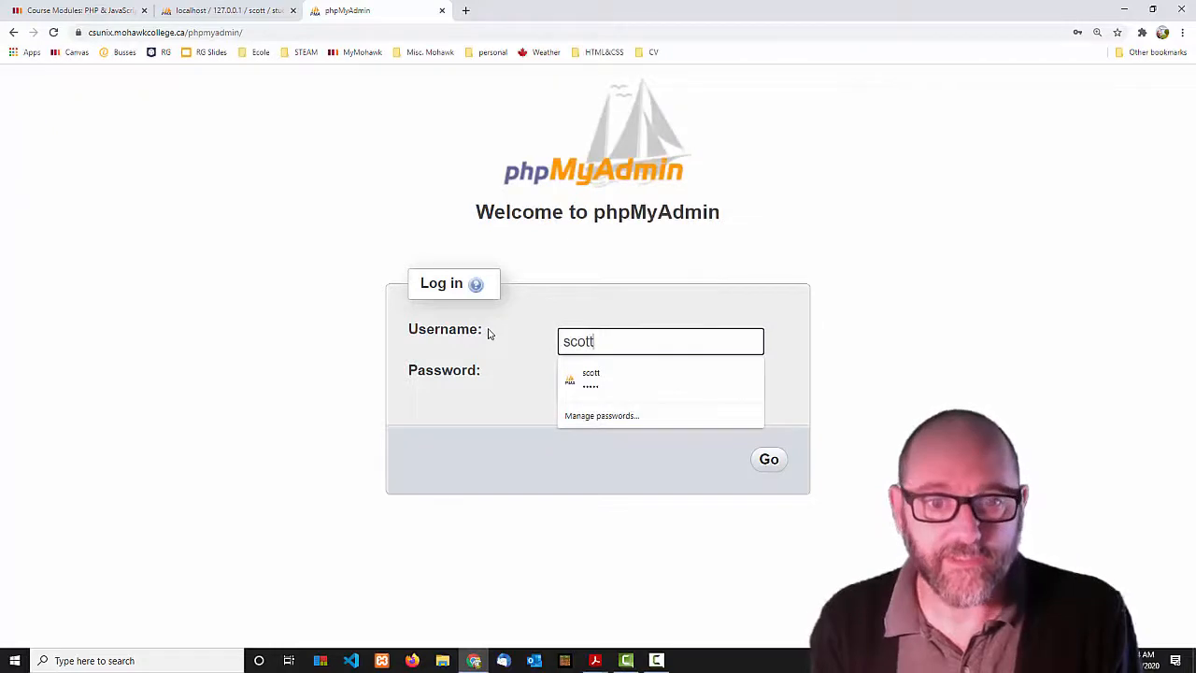
pyautogui.press('Tab')
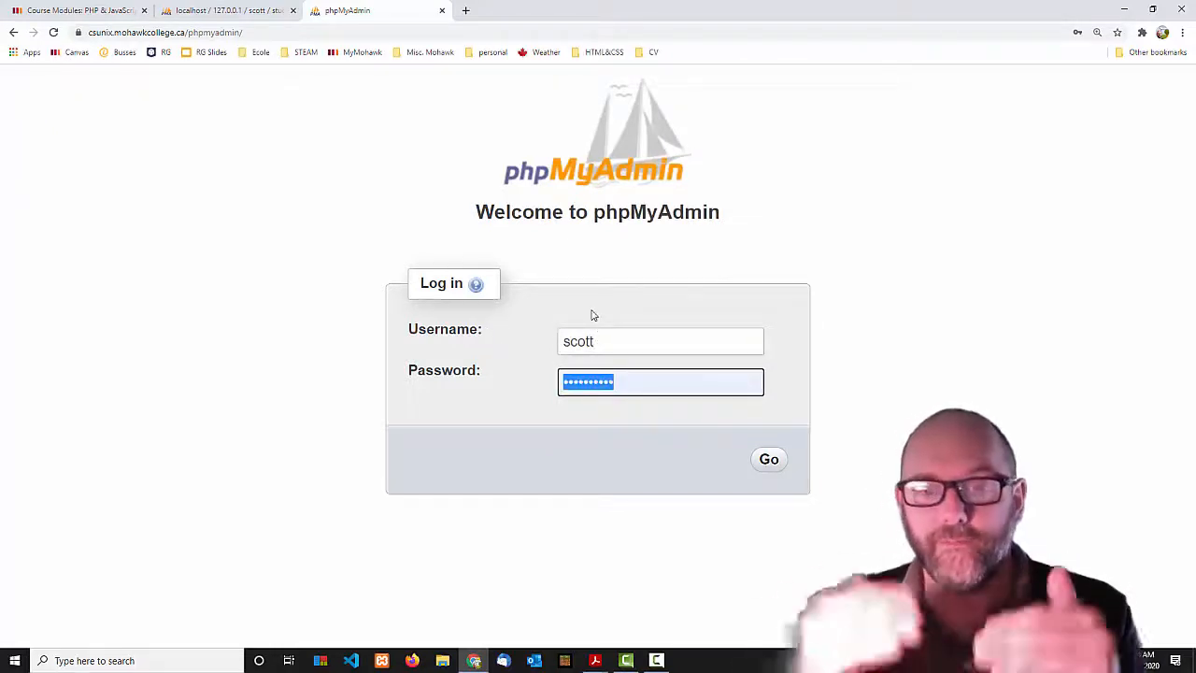
pyautogui.click(239, 13)
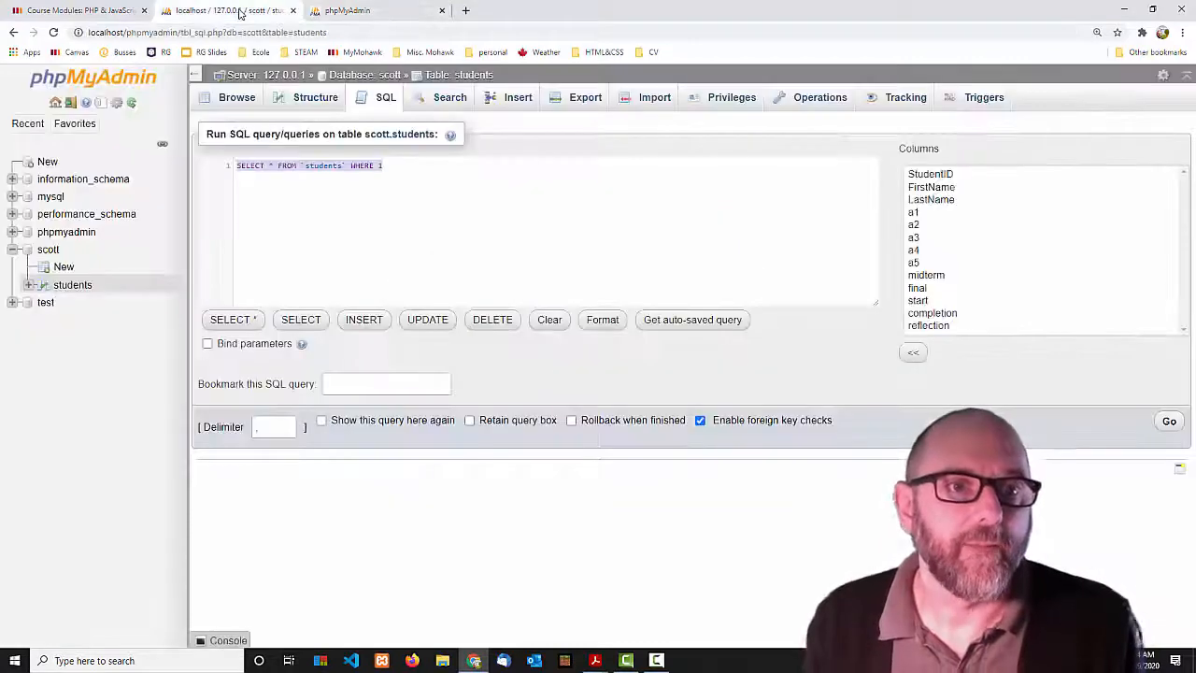
pyautogui.click(377, 11)
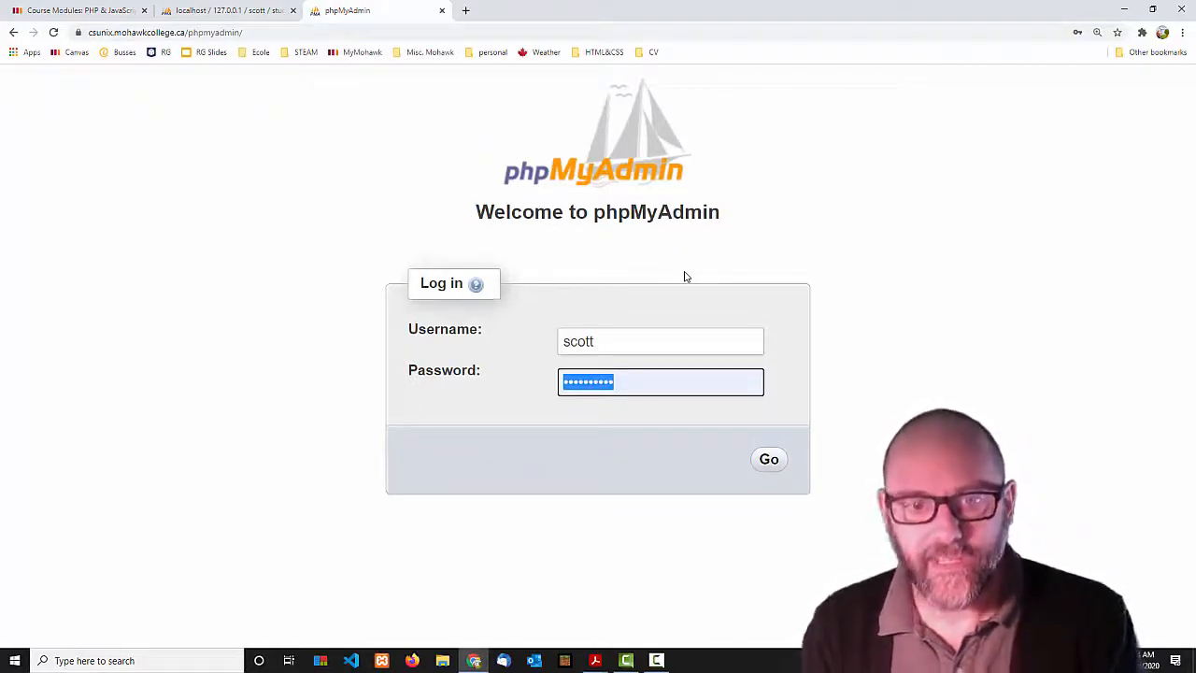
pyautogui.write('***')
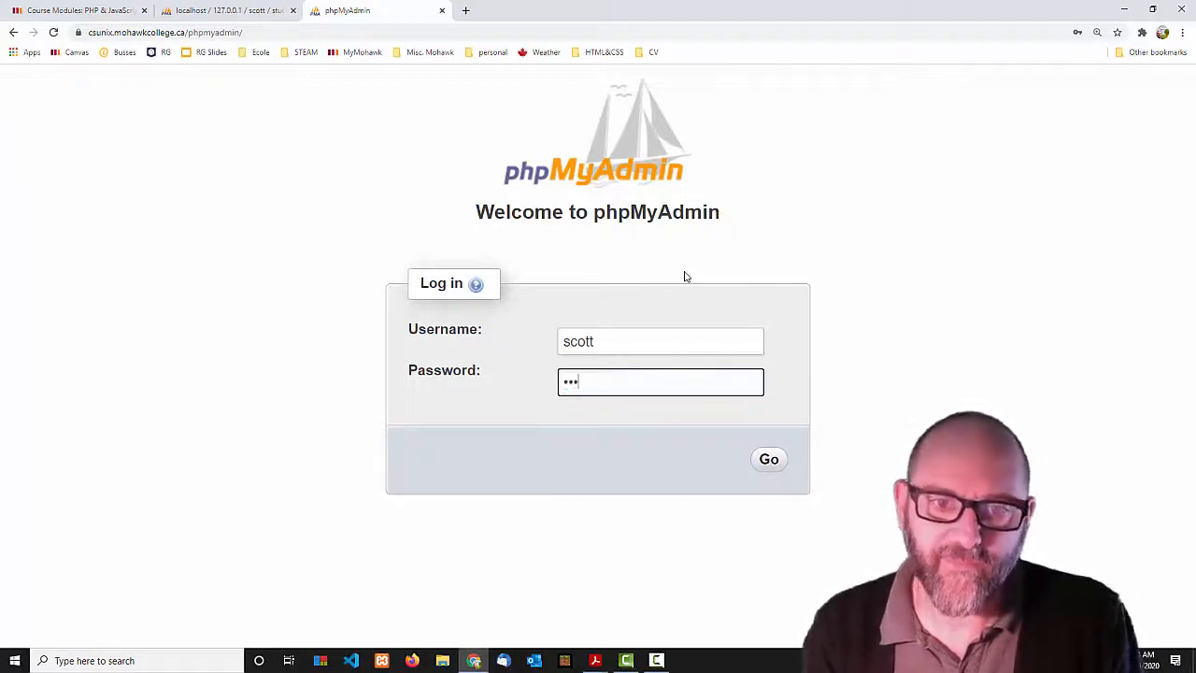
pyautogui.write('******')
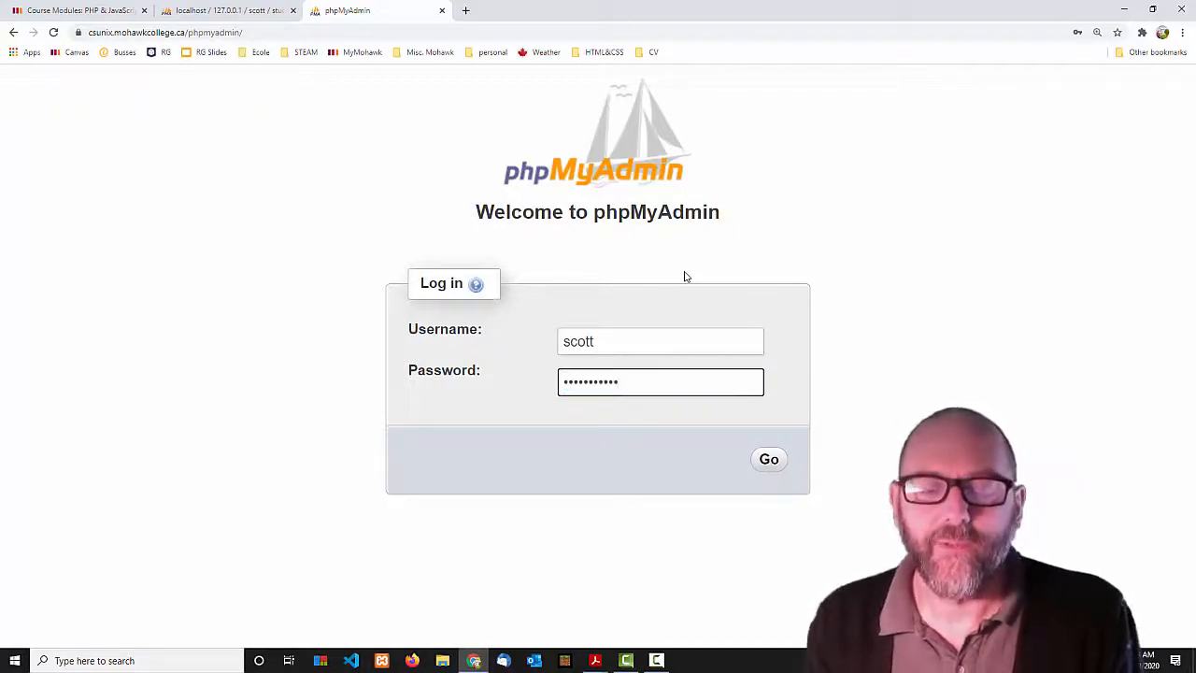
pyautogui.click(771, 459)
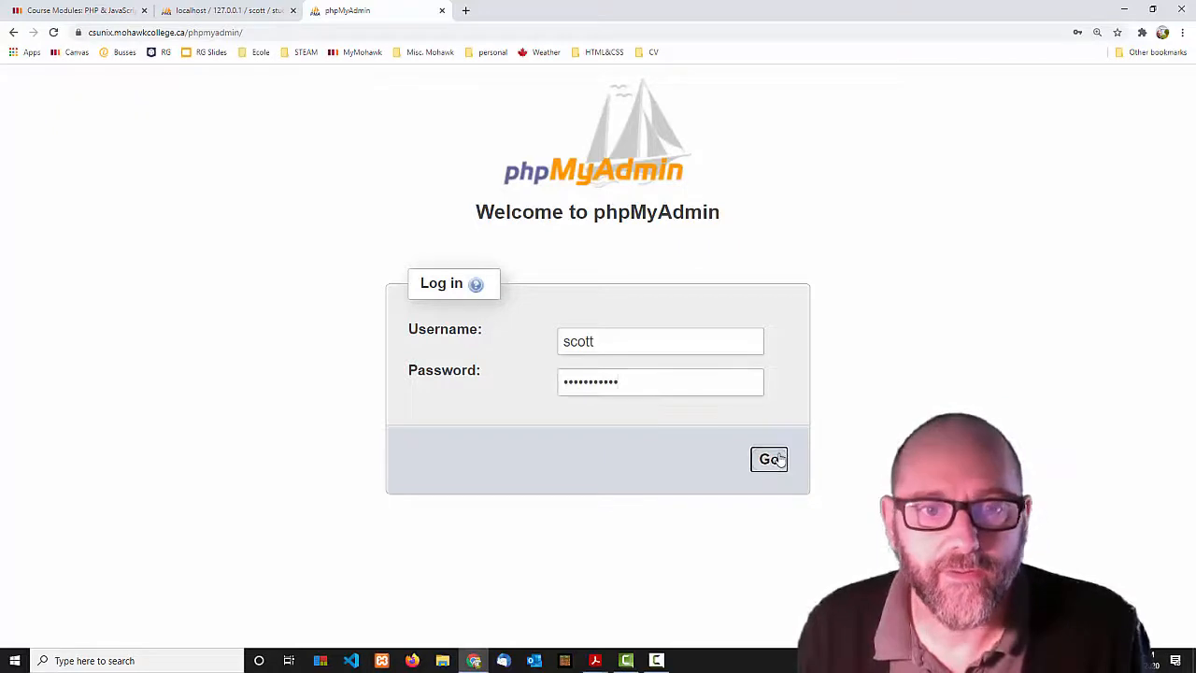
# Re-enter the password and submit again to log in to the csunix server.
pyautogui.moveTo(634, 445); pyautogui.dragTo(544, 446)
pyautogui.click(532, 505)
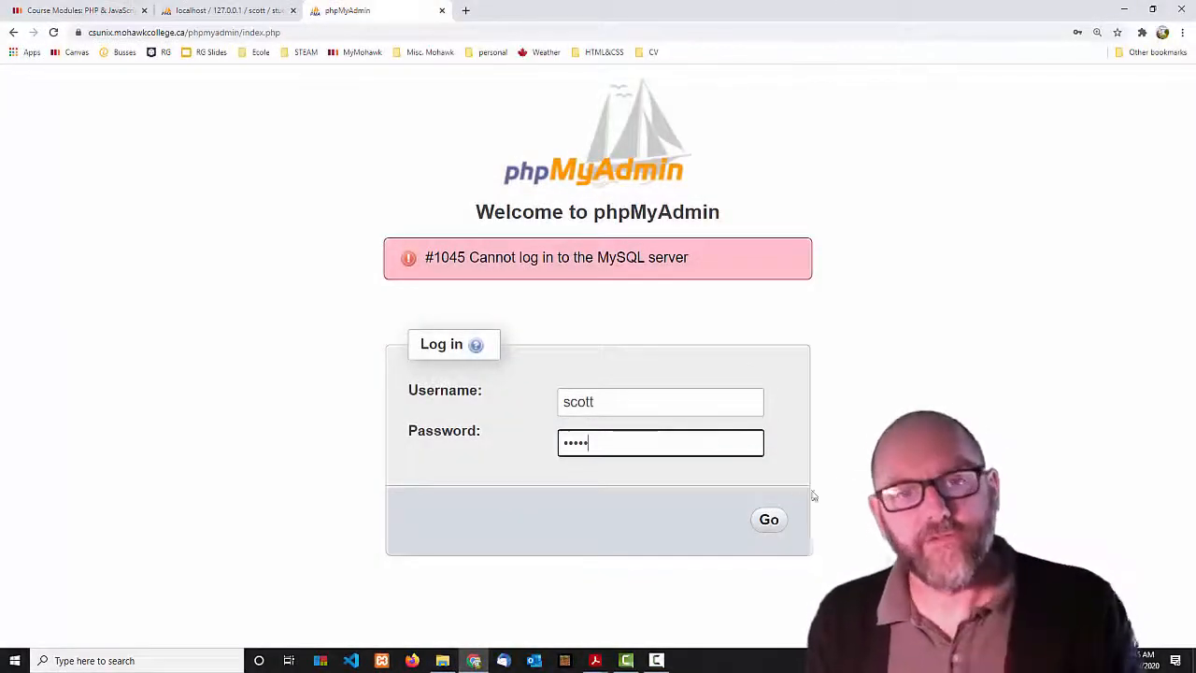
pyautogui.click(768, 523)
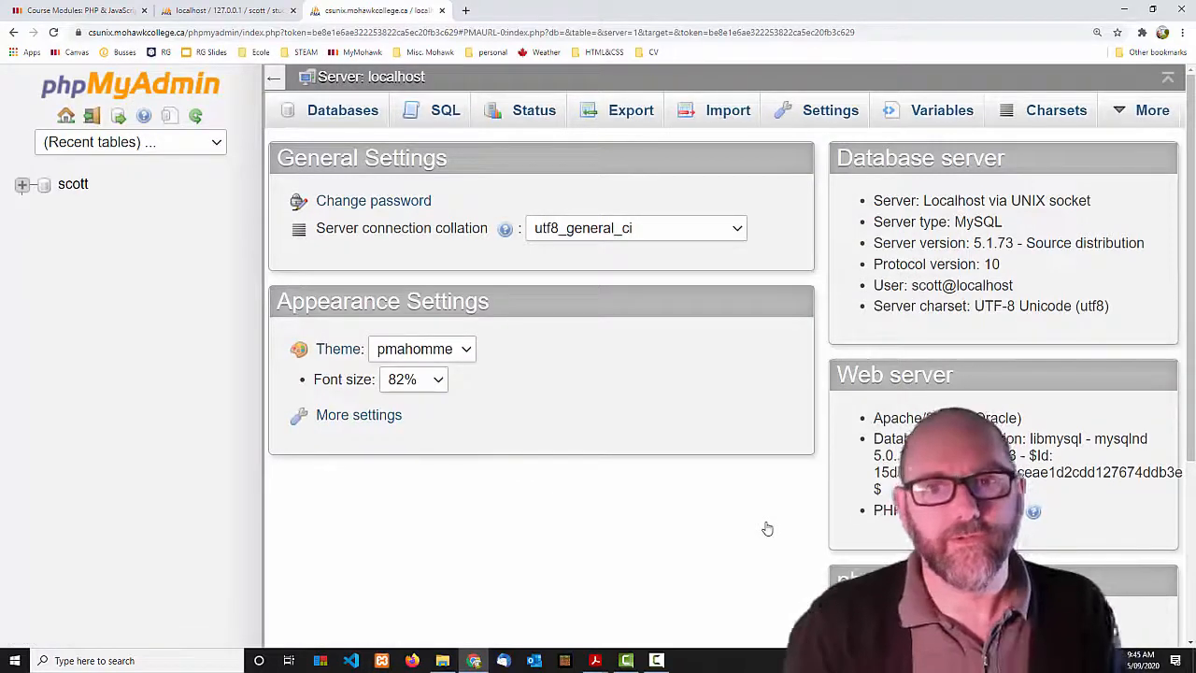
# Zoom the csunix home page out two levels and bring up the '1b. Extra Notes' PDF.
pyautogui.hotkey('ctrl', '-')
pyautogui.hotkey('ctrl', '-')
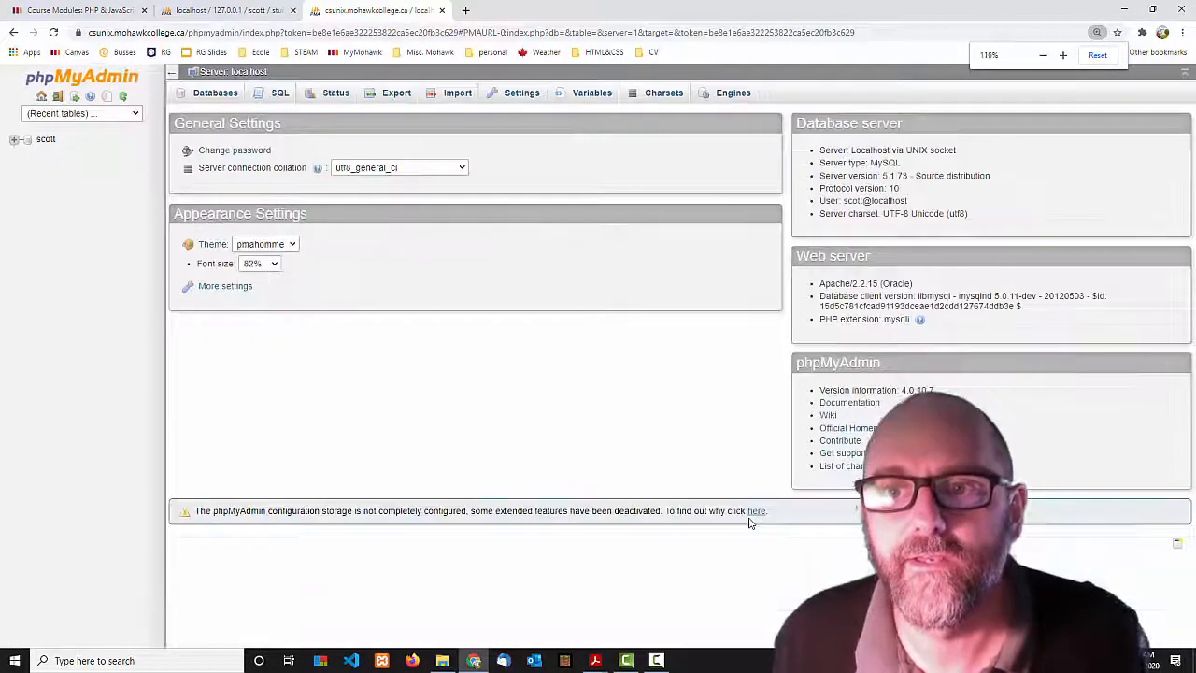
pyautogui.hotkey('ctrl', '-')
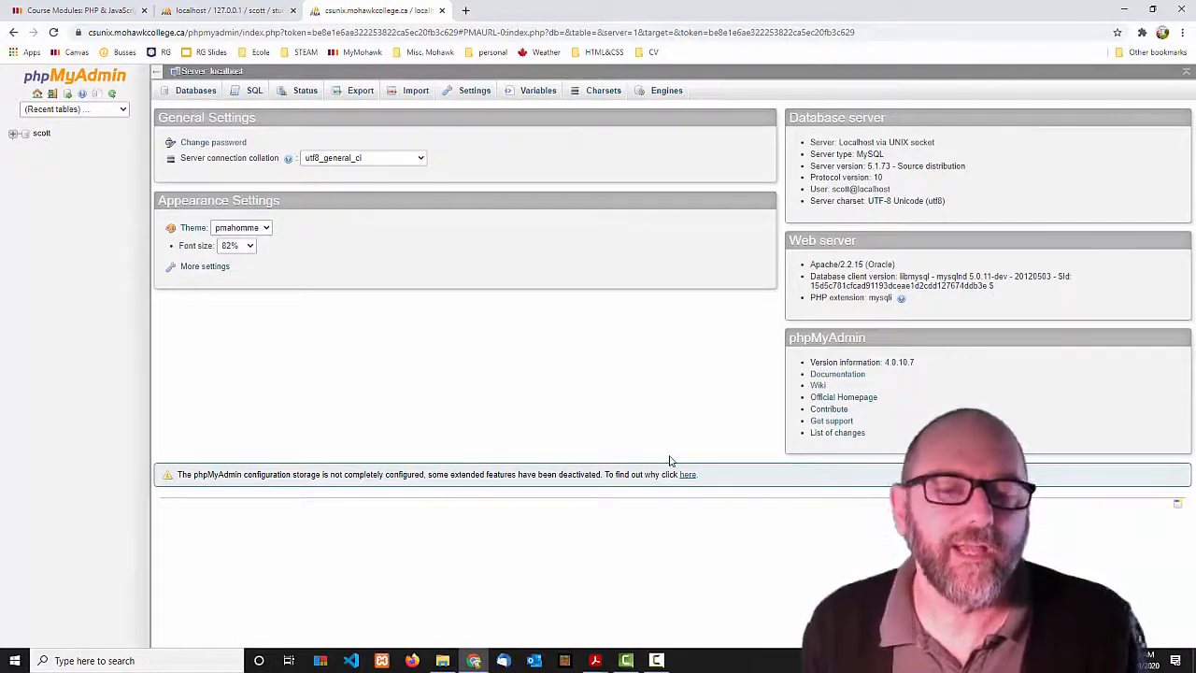
pyautogui.moveTo(595, 661)
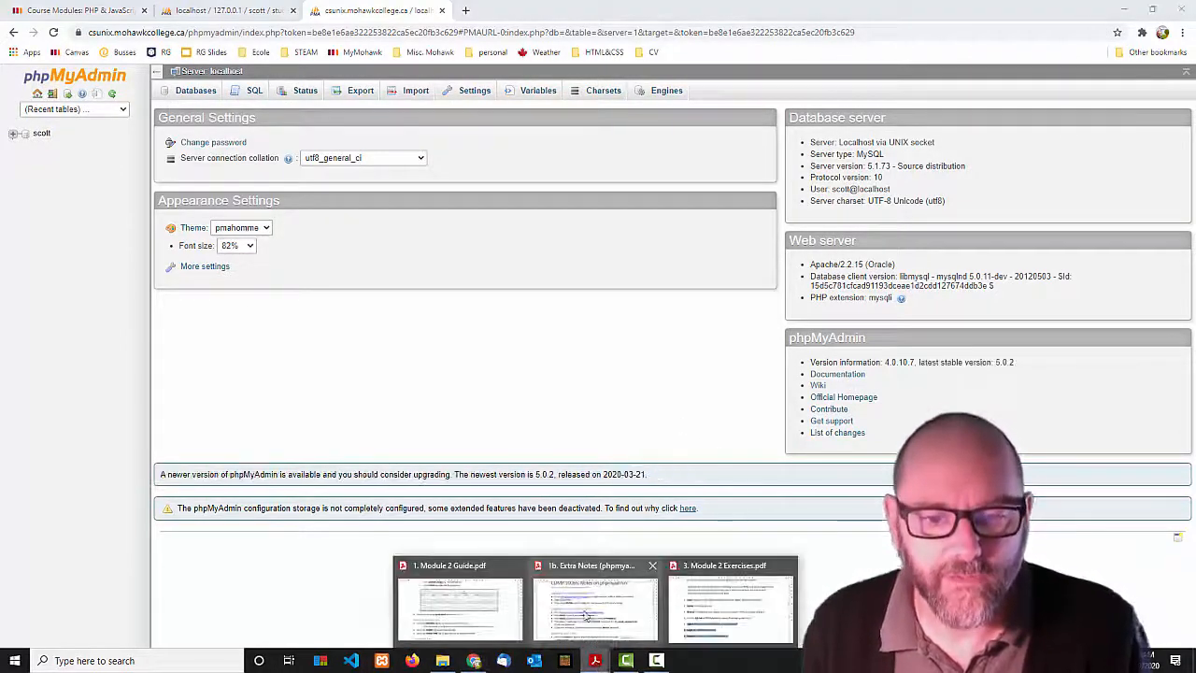
pyautogui.click(587, 612)
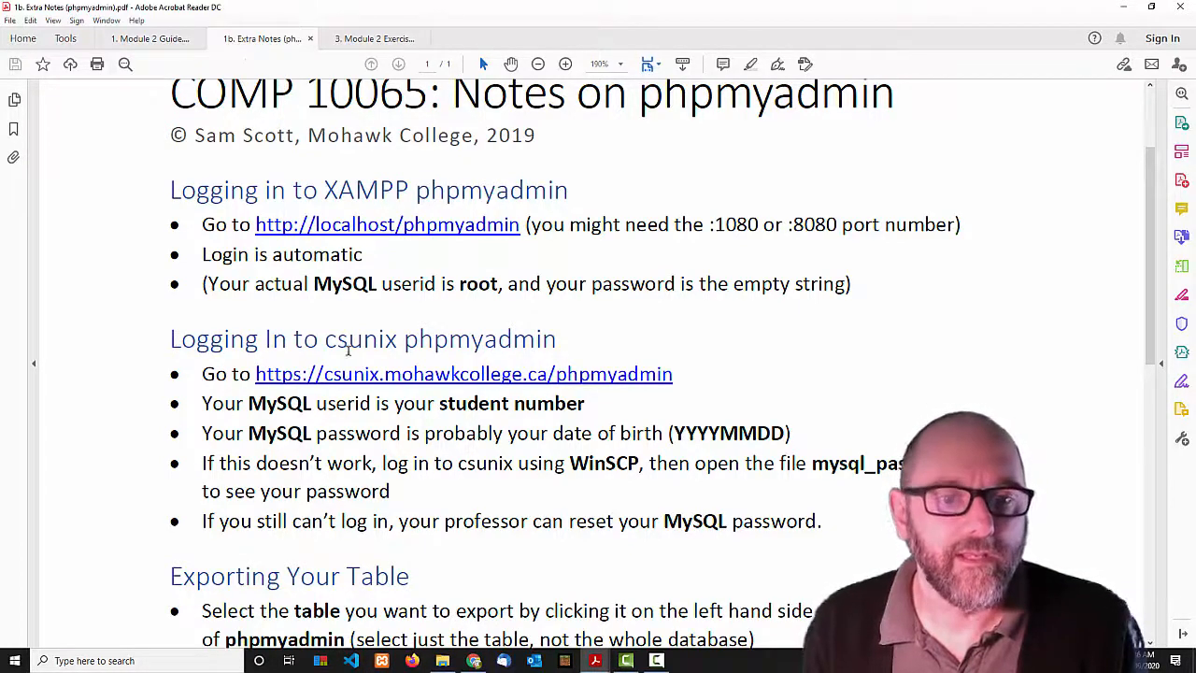
# Highlight 'student number' and the 'YYYYMMDD' birth-date format in the csunix login notes.
pyautogui.scroll(-1, 344, 342)
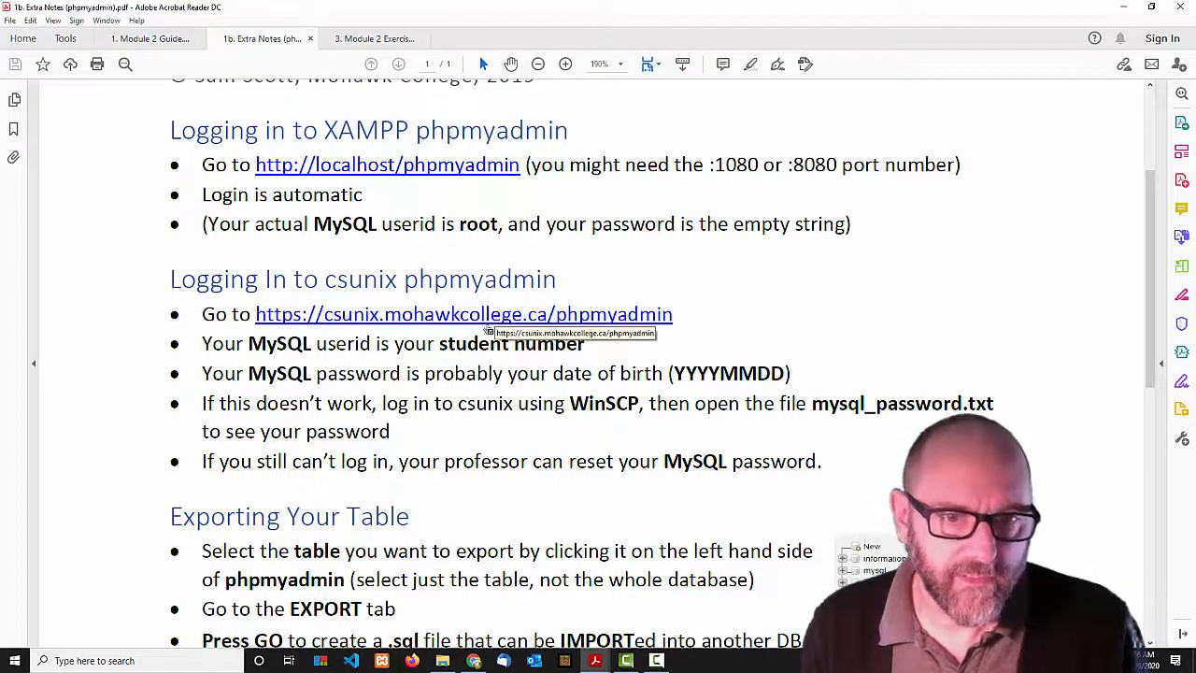
pyautogui.moveTo(440, 343); pyautogui.dragTo(585, 344)
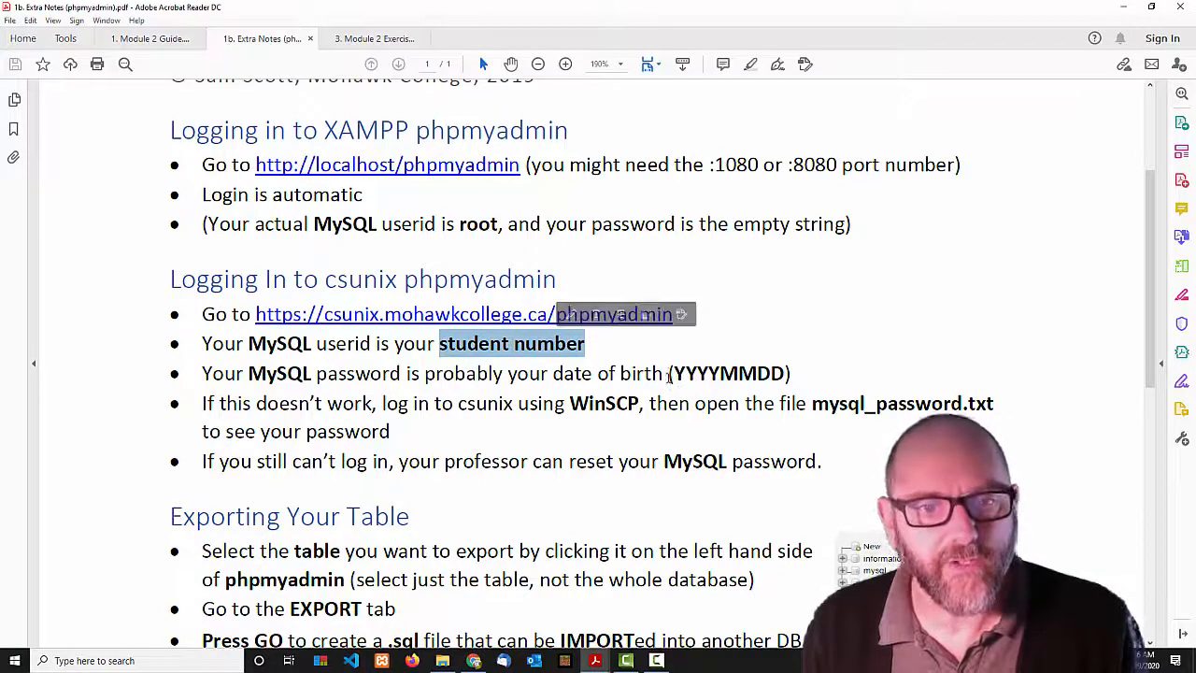
pyautogui.moveTo(674, 374); pyautogui.dragTo(786, 373)
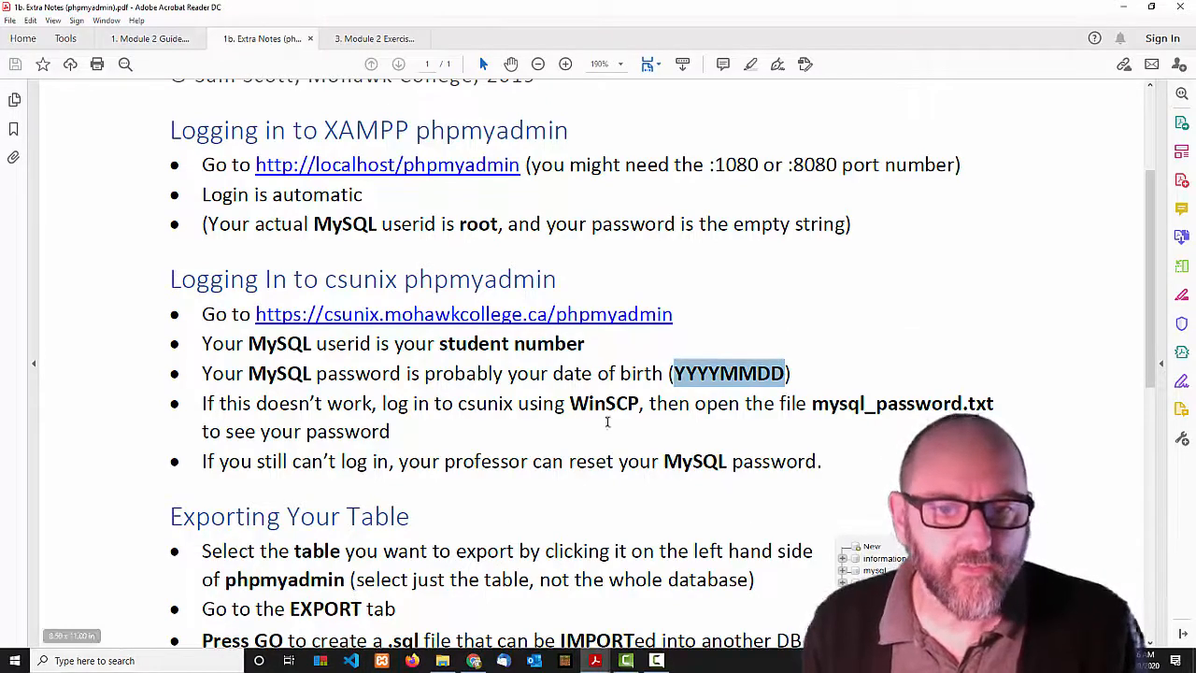
pyautogui.click(132, 660)
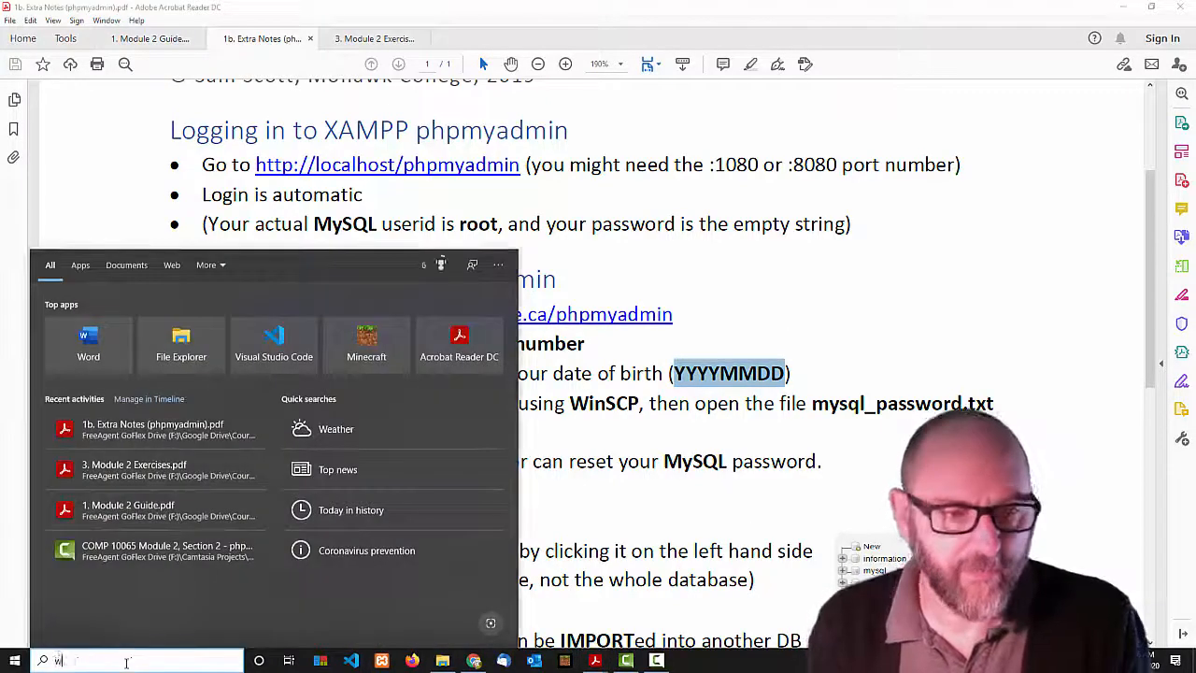
# Launch WinSCP from search and connect with the saved csunix session.
pyautogui.write('word')
pyautogui.press('BackSpace')
pyautogui.press('BackSpace')
pyautogui.press('BackSpace')
pyautogui.write('inscp')
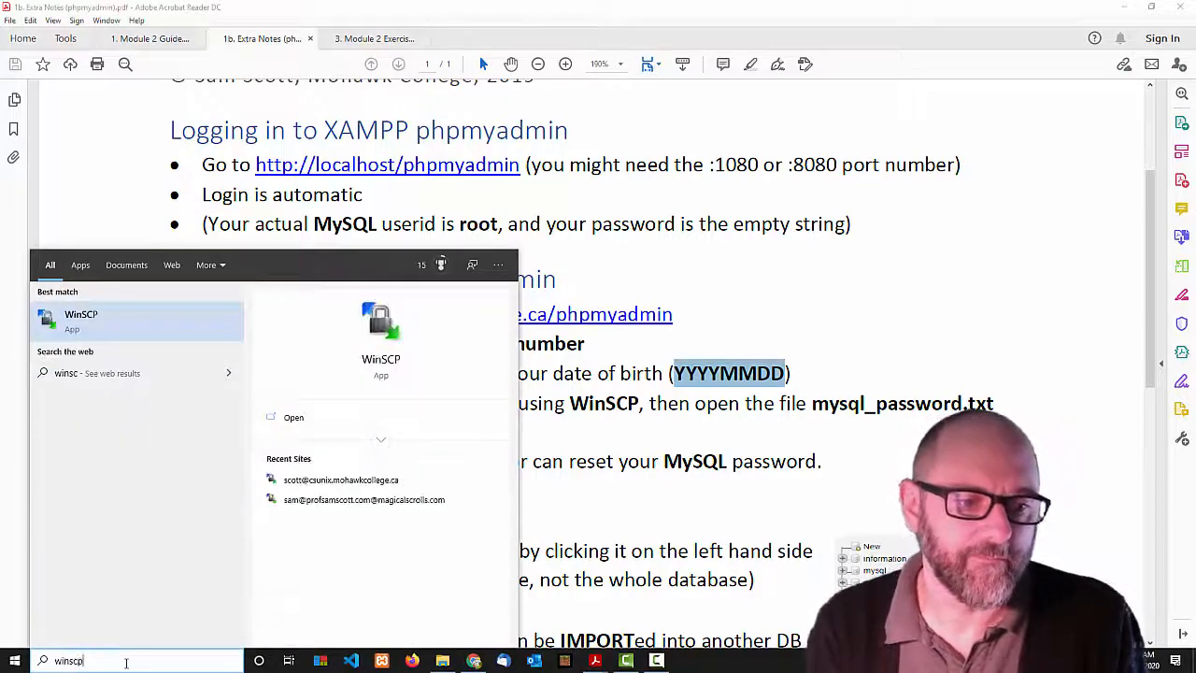
pyautogui.press('Return')
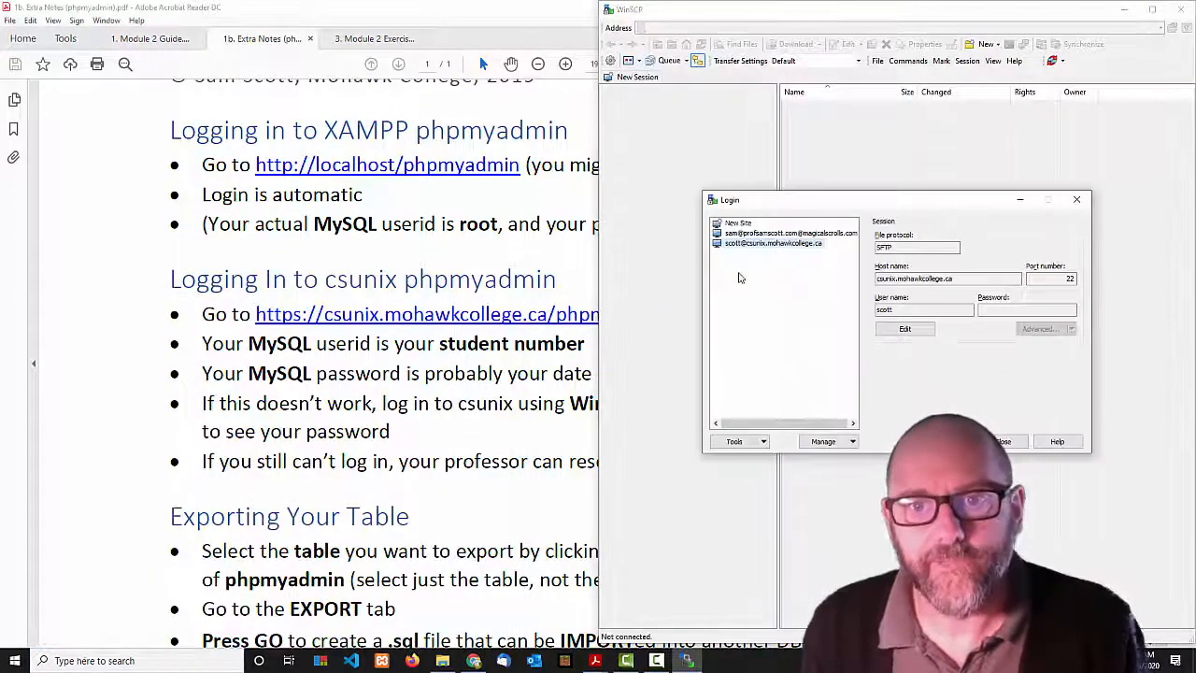
pyautogui.click(935, 441)
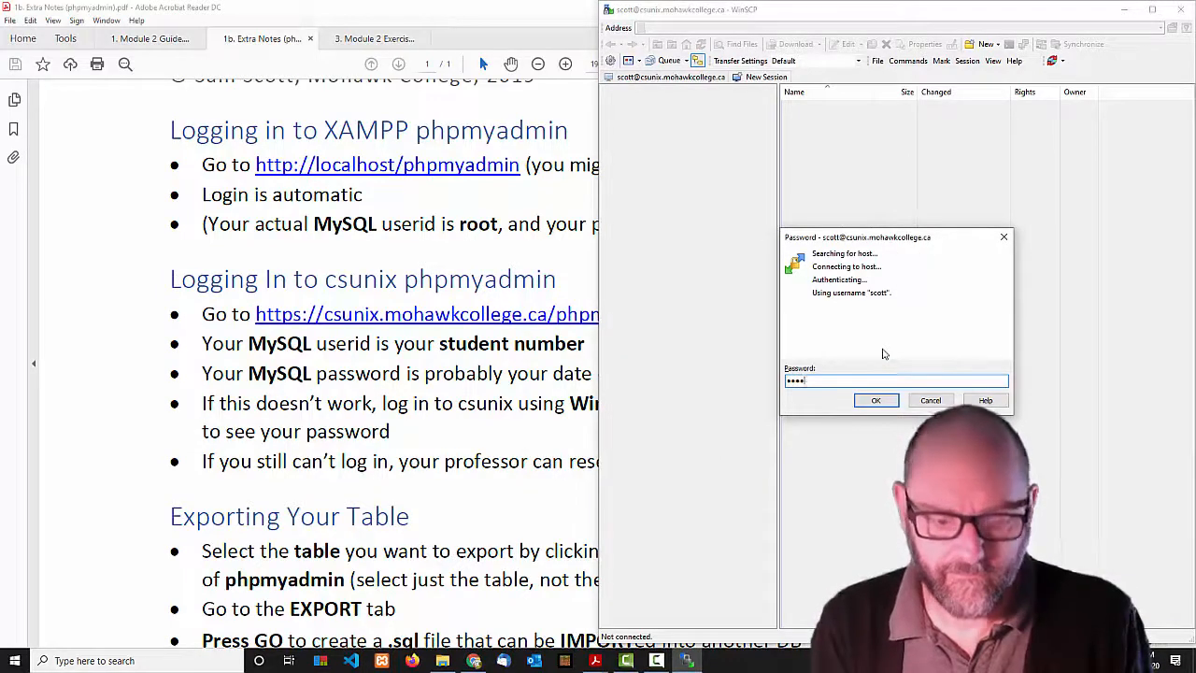
pyautogui.press('Return')
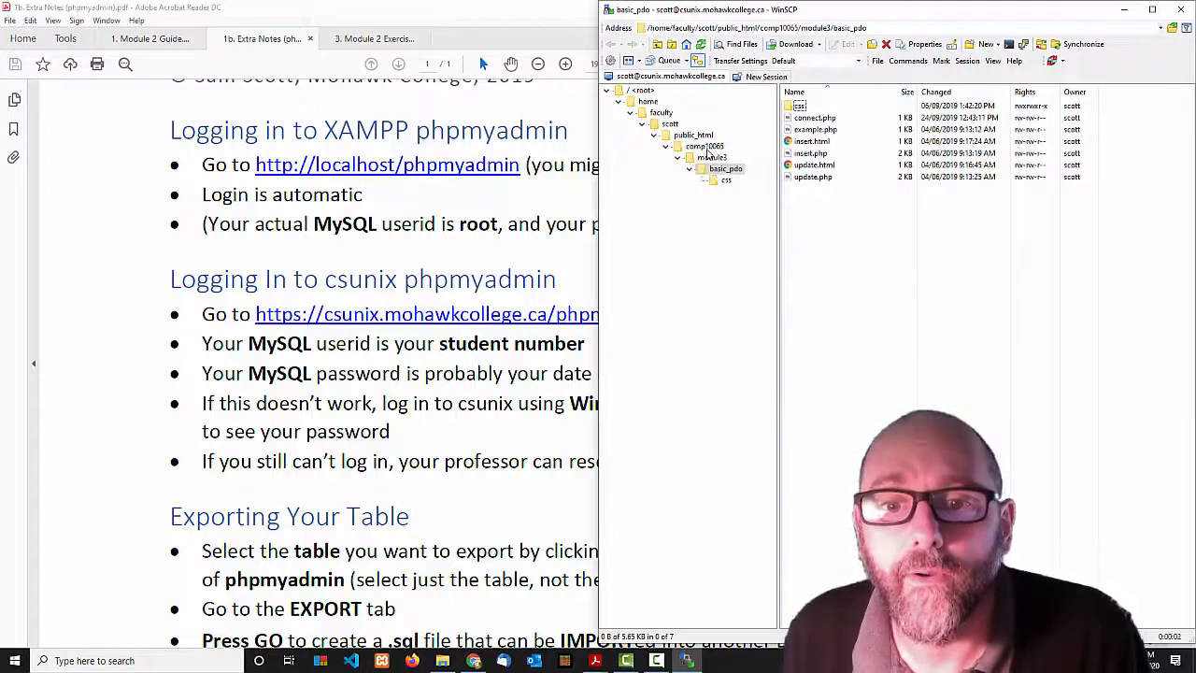
# Select mysql_password.txt in the csunix home folder, then return to the notes PDF.
pyautogui.click(692, 136)
pyautogui.click(669, 124)
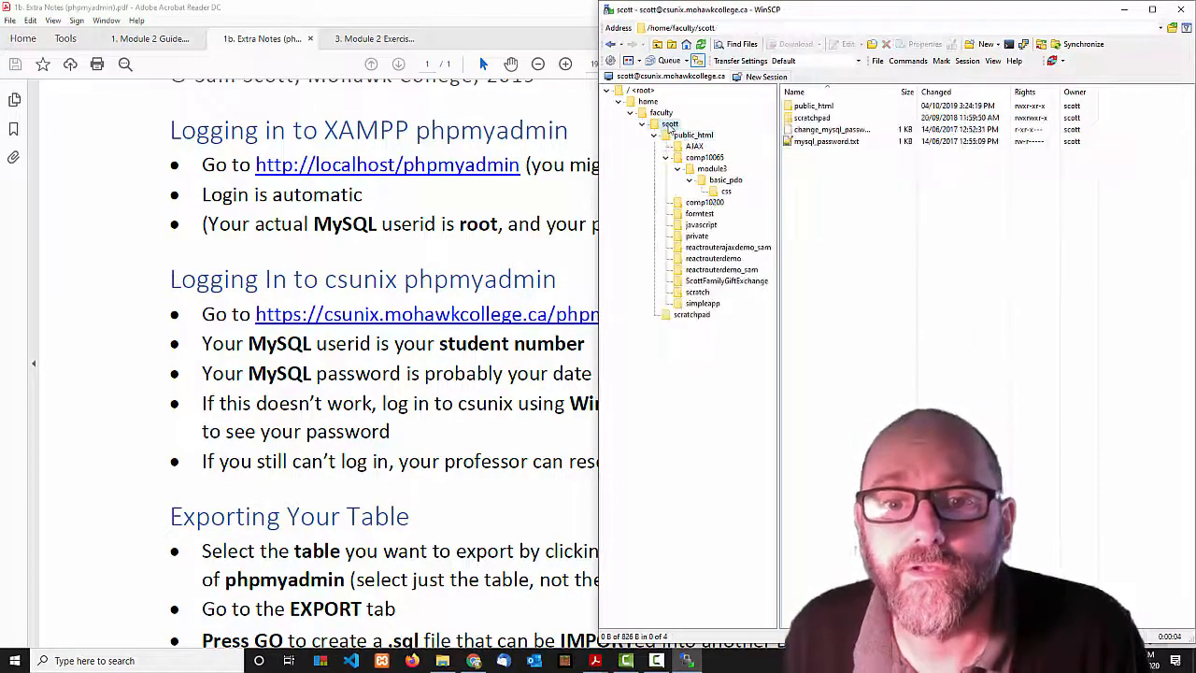
pyautogui.click(826, 142)
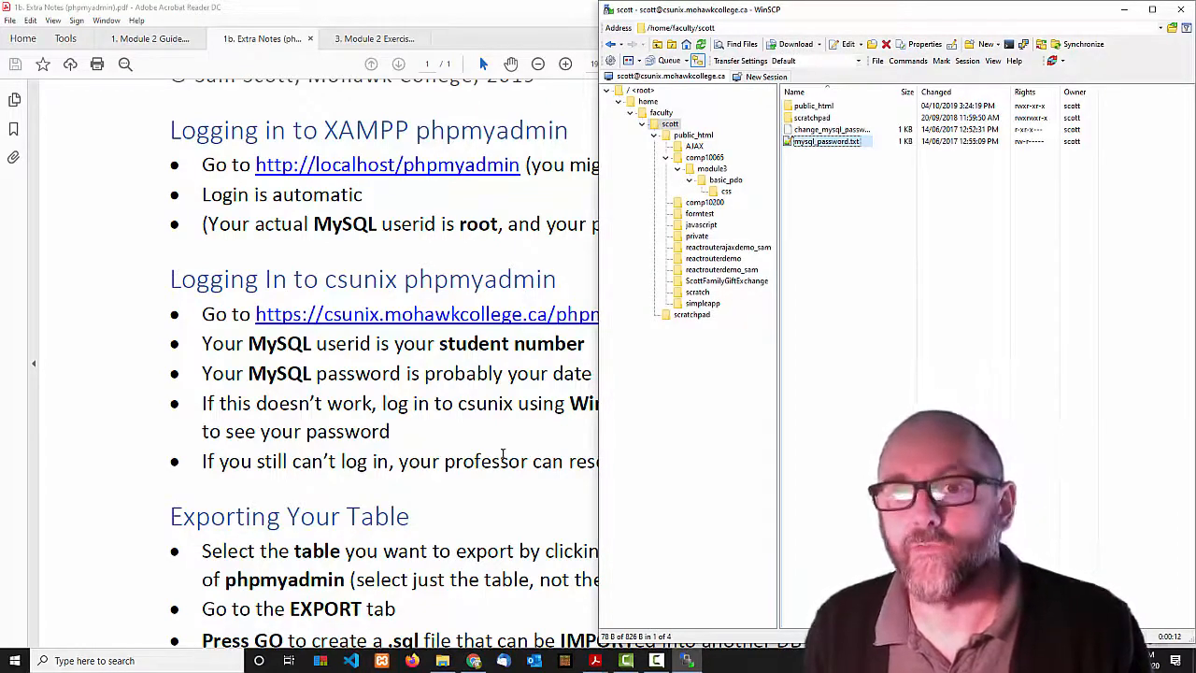
pyautogui.click(516, 430)
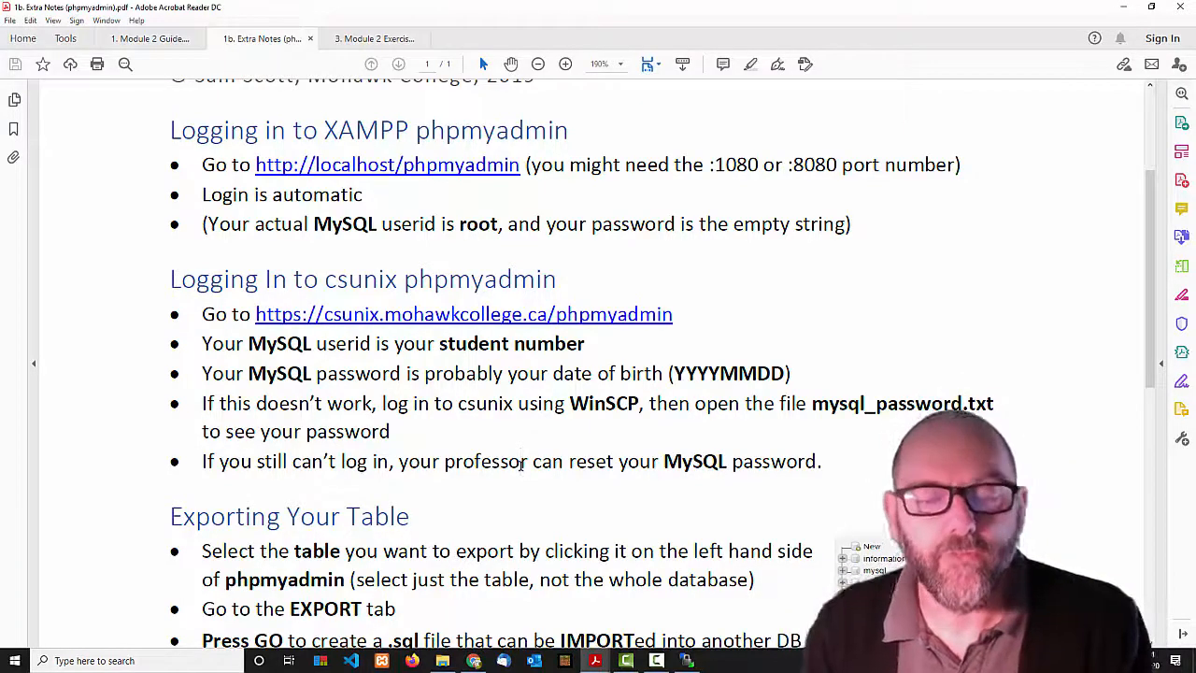
# Highlight 'MySQL password' and 'WinSCP' in the Extra Notes and scroll further down.
pyautogui.moveTo(665, 460); pyautogui.dragTo(817, 462)
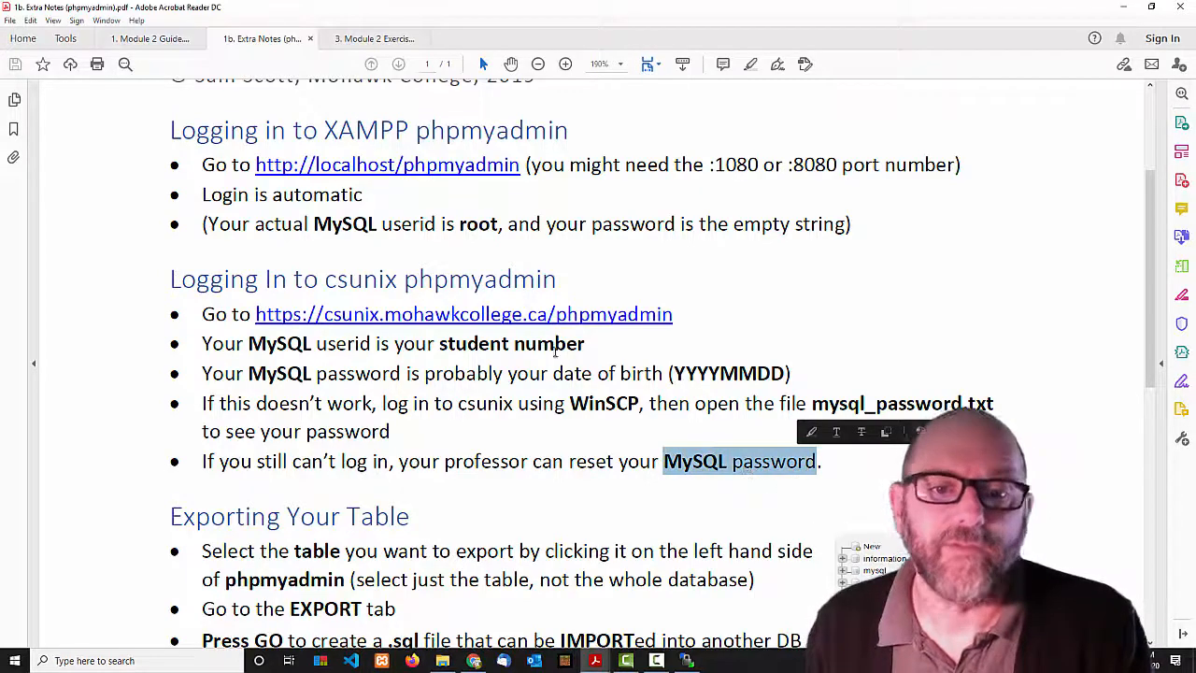
pyautogui.moveTo(568, 403); pyautogui.dragTo(641, 404)
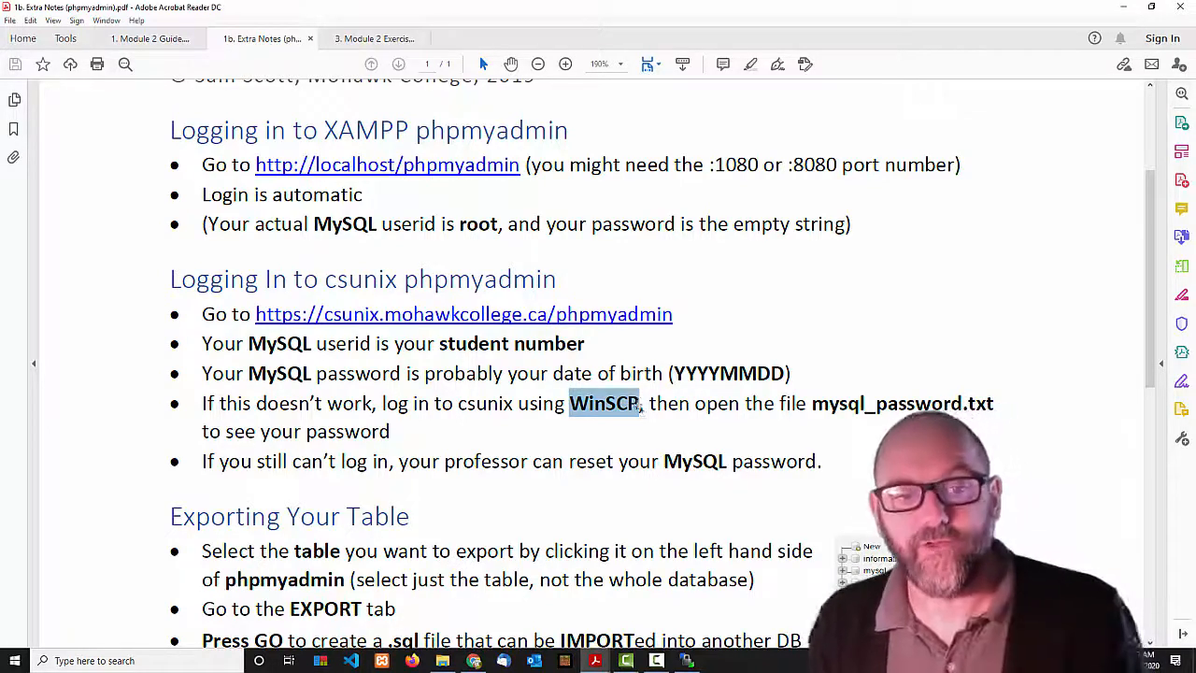
pyautogui.scroll(-3, 535, 393)
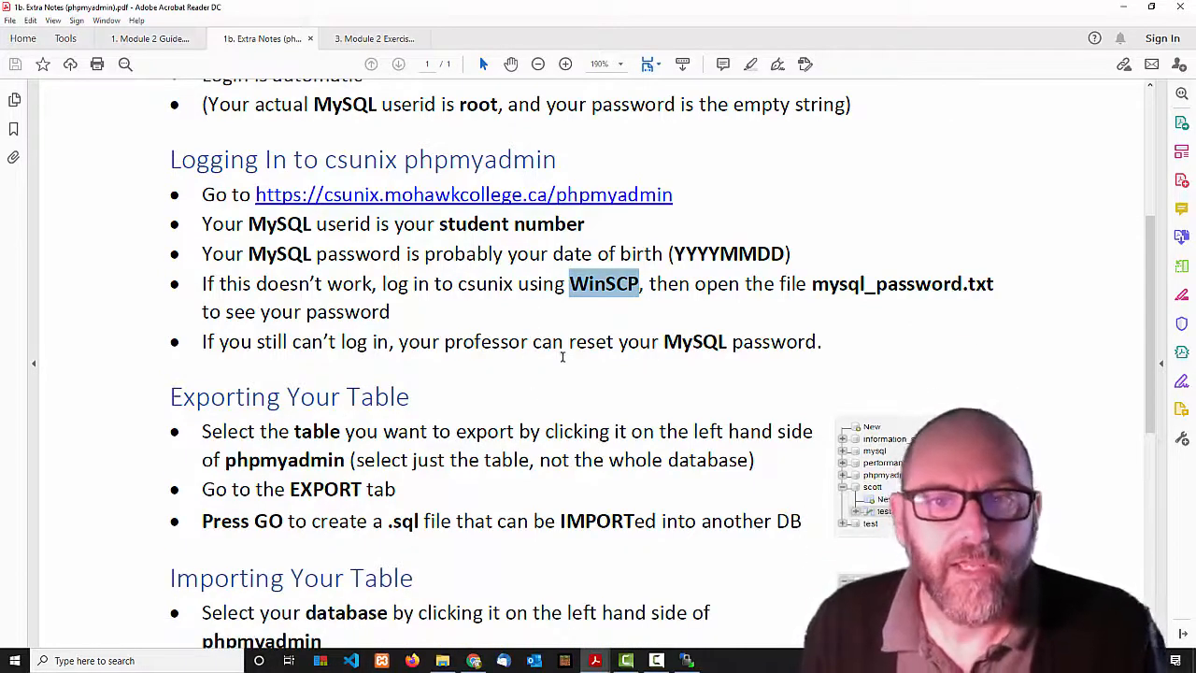
# Minimize the notes and skim through the Module 2 Guide PDF.
pyautogui.click(1123, 7)
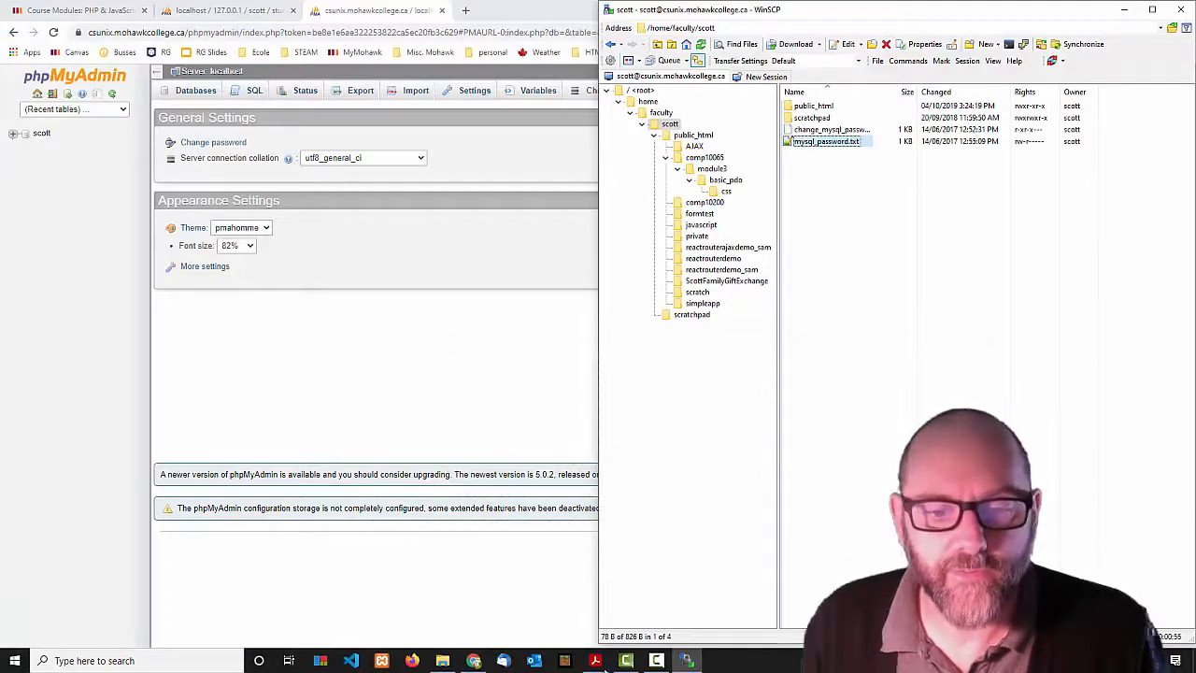
pyautogui.moveTo(595, 661)
pyautogui.click(458, 603)
pyautogui.scroll(-5, 506, 478)
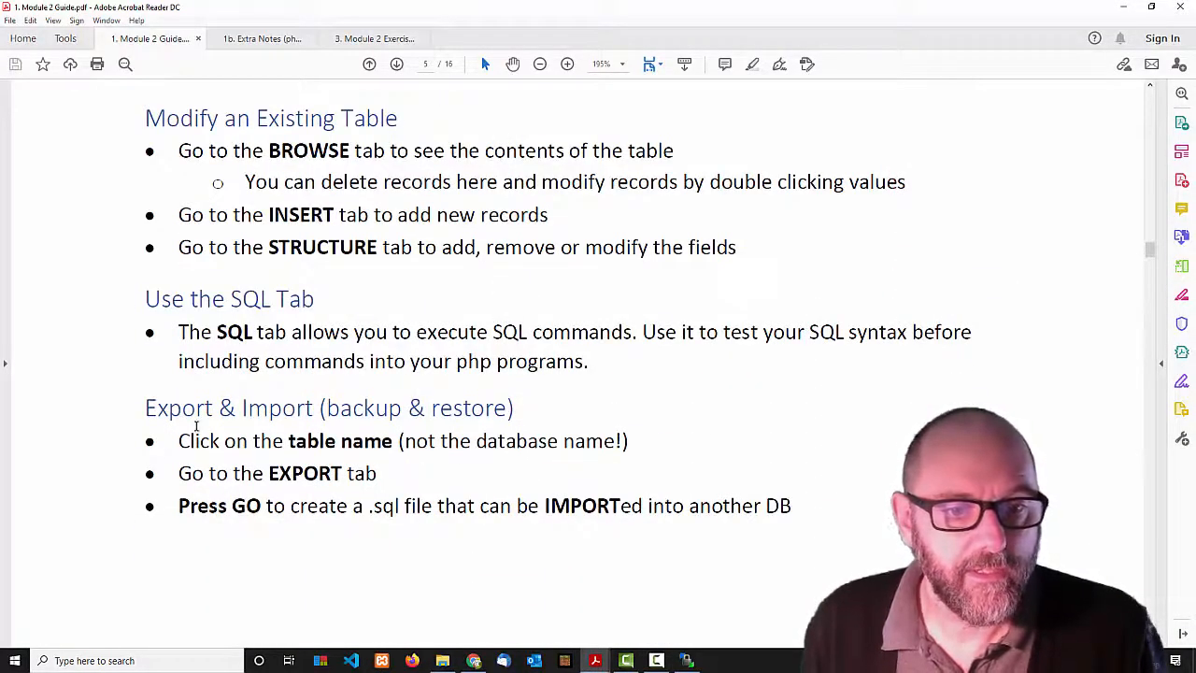
pyautogui.scroll(-7, 419, 455)
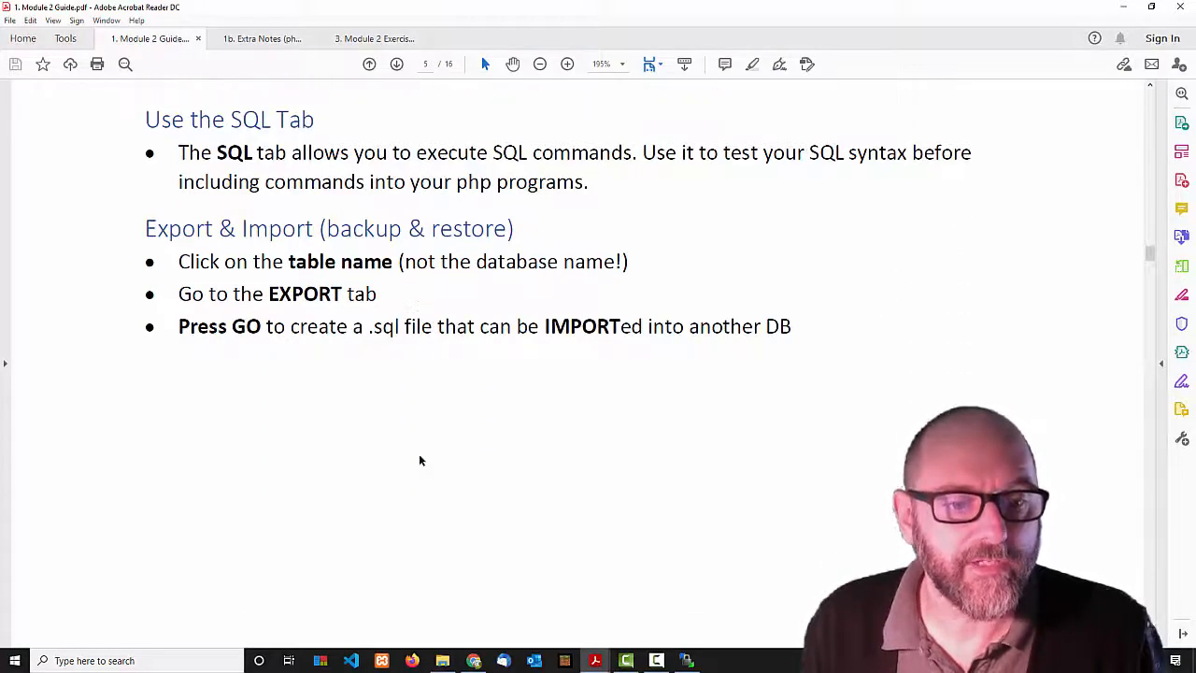
pyautogui.scroll(6, 418, 456)
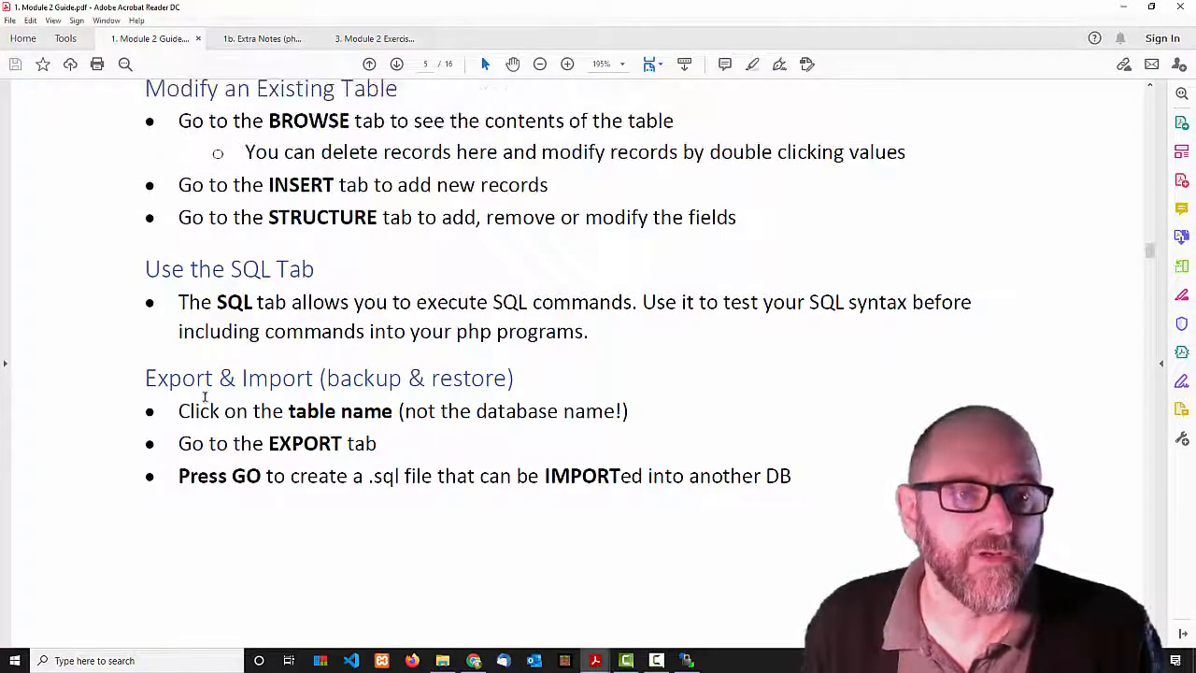
# Scroll the Extra Notes to the Importing and When Import Fails sections, then minimize Acrobat.
pyautogui.click(262, 38)
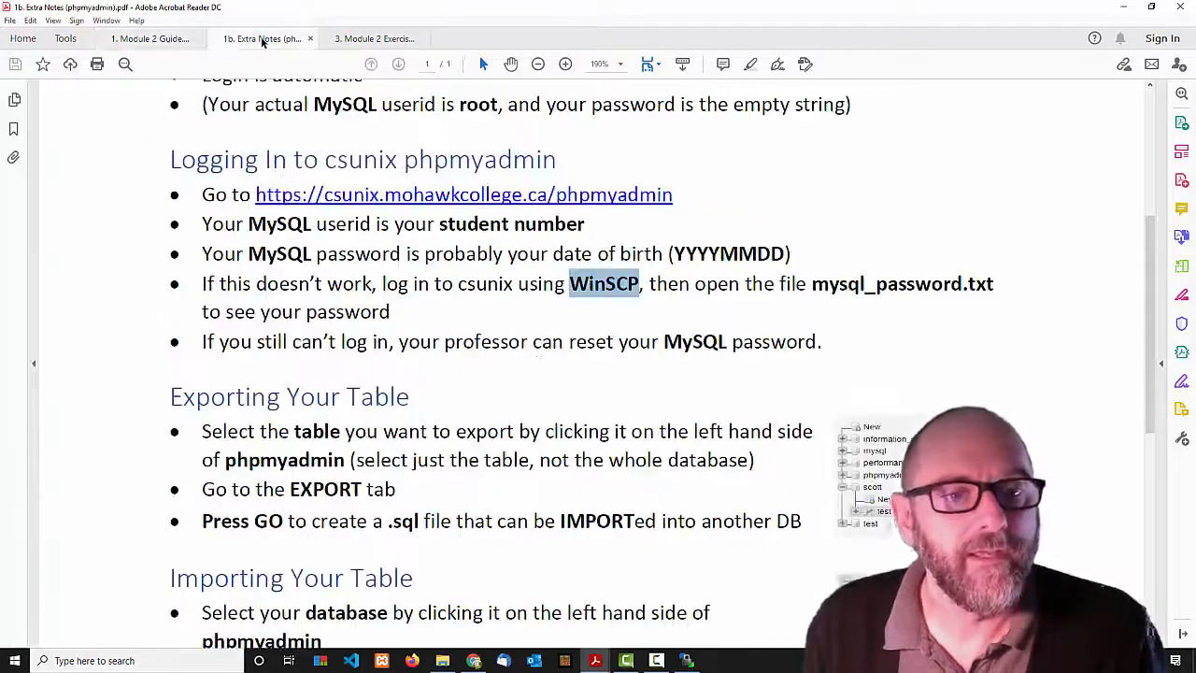
pyautogui.scroll(-2, 545, 384)
pyautogui.scroll(-3, 545, 383)
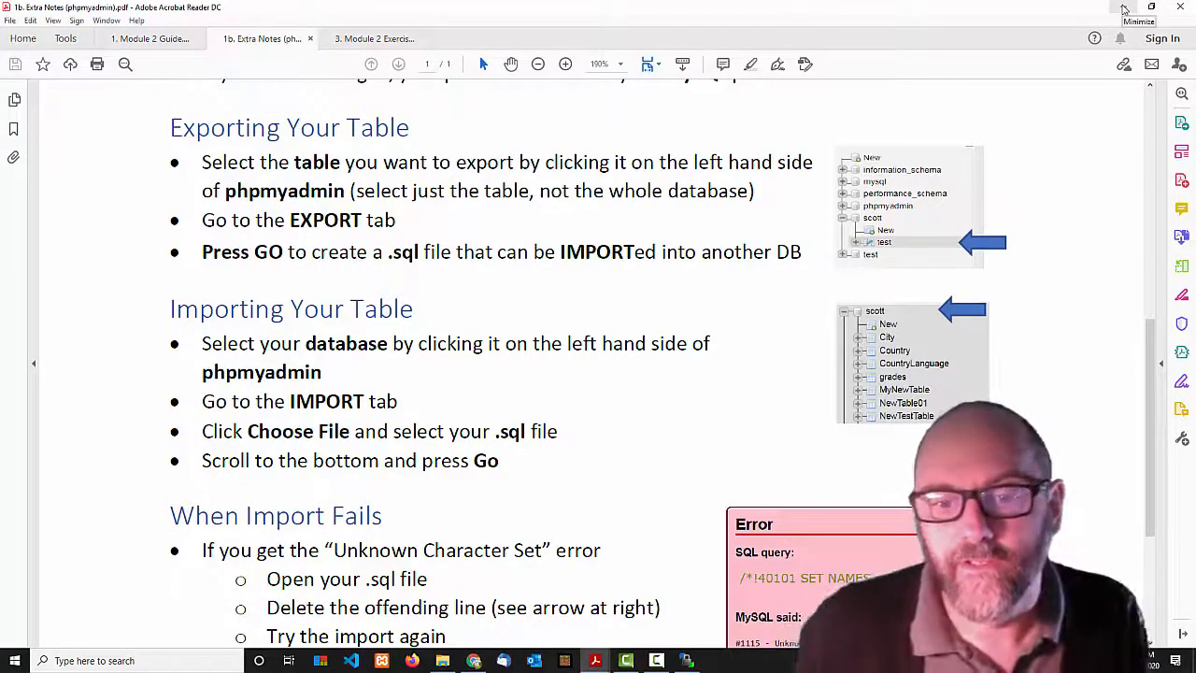
pyautogui.click(1125, 9)
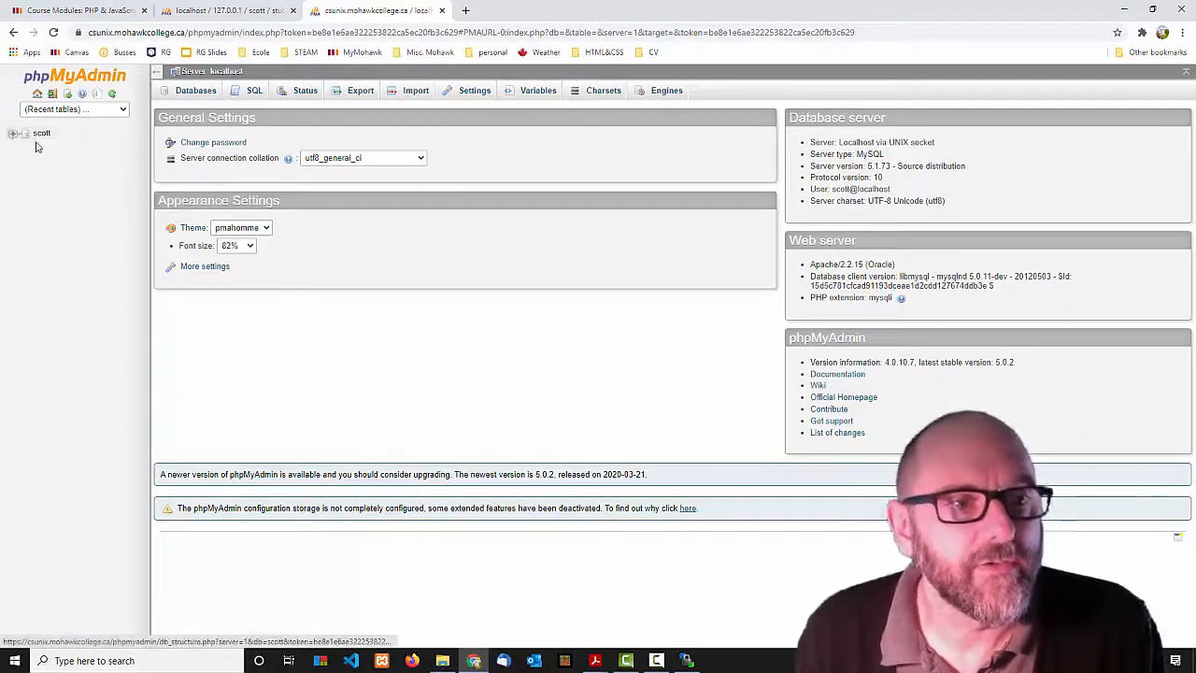
# Zoom the csunix page in and expand the scott database to list its tables.
pyautogui.click(220, 11)
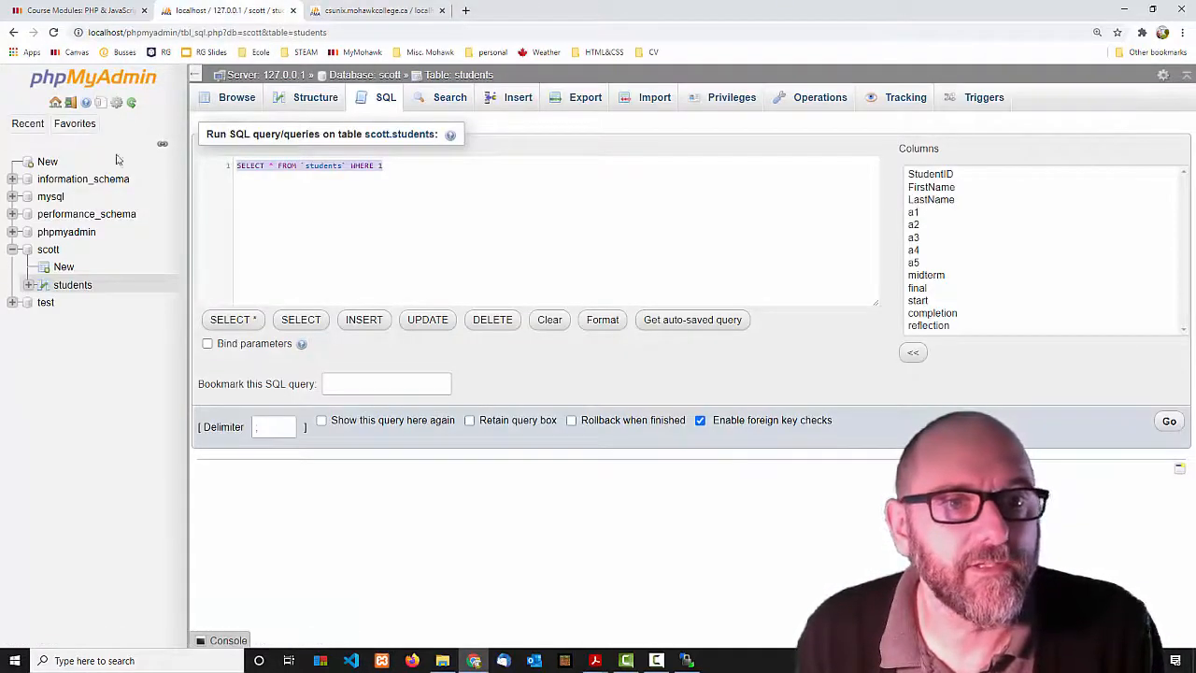
pyautogui.click(349, 11)
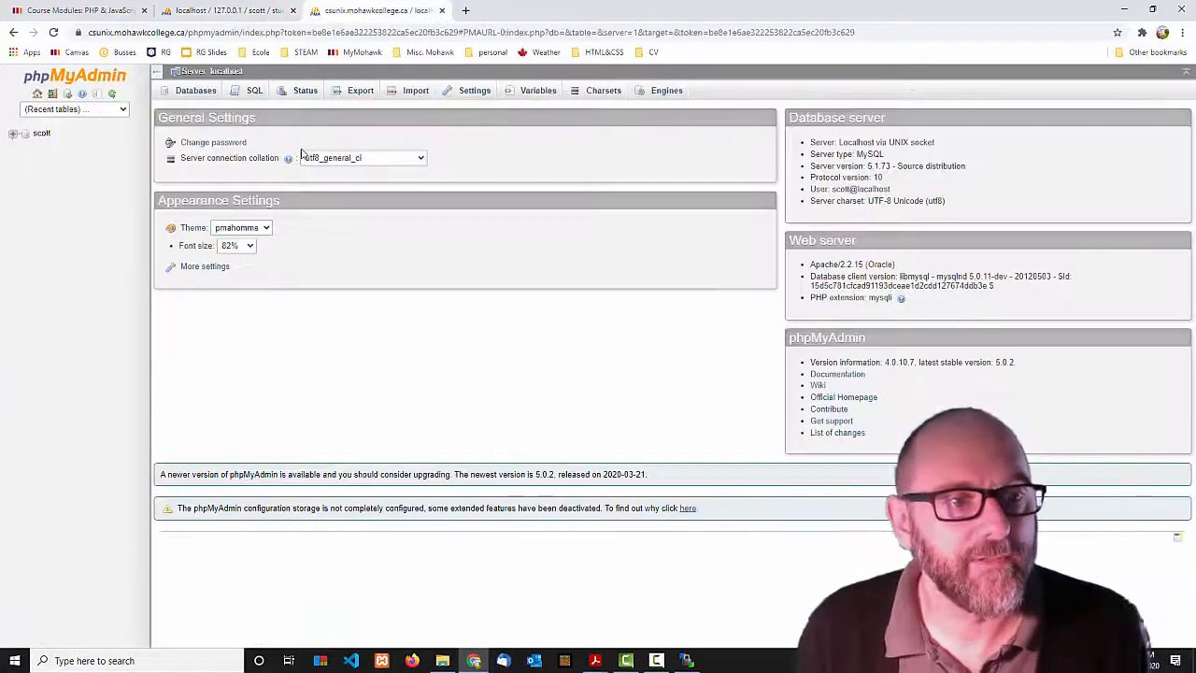
pyautogui.hotkey('ctrl', '+')
pyautogui.hotkey('ctrl', '+')
pyautogui.click(221, 10)
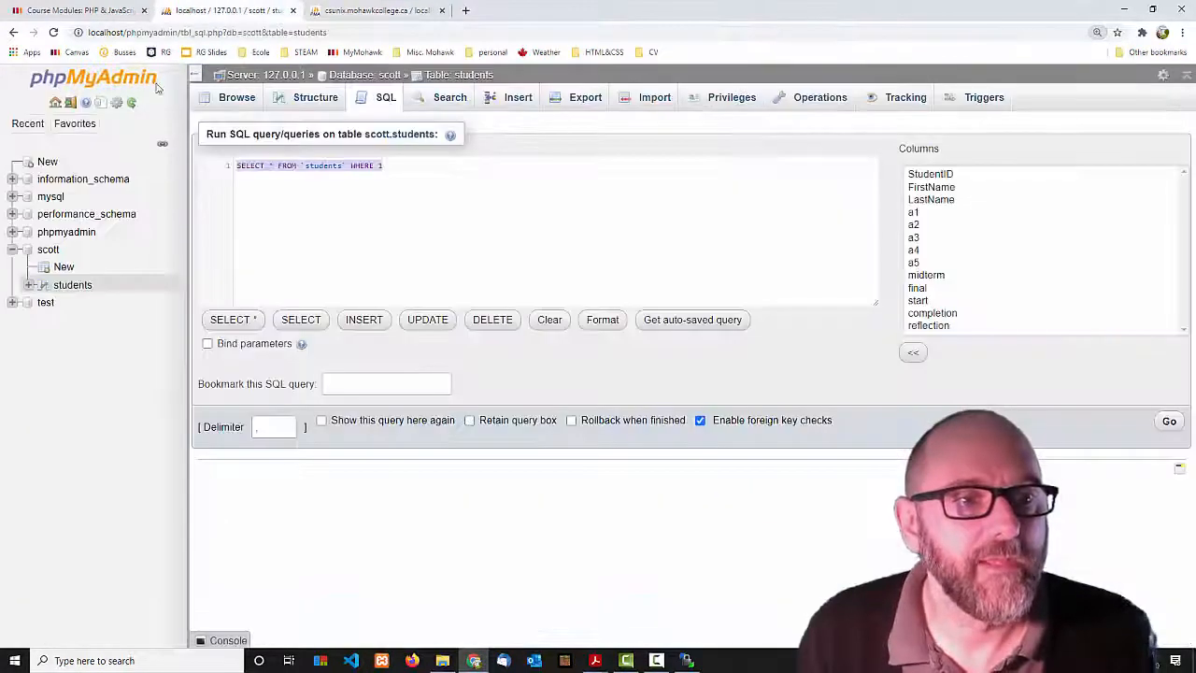
pyautogui.click(369, 11)
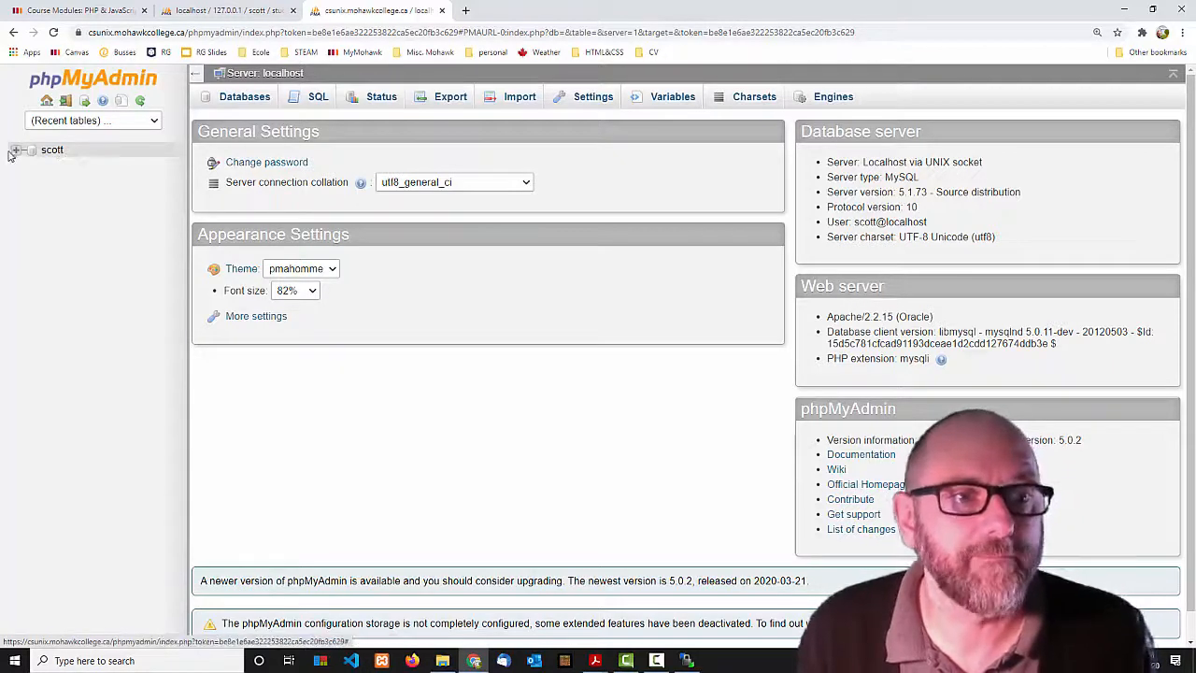
pyautogui.click(15, 152)
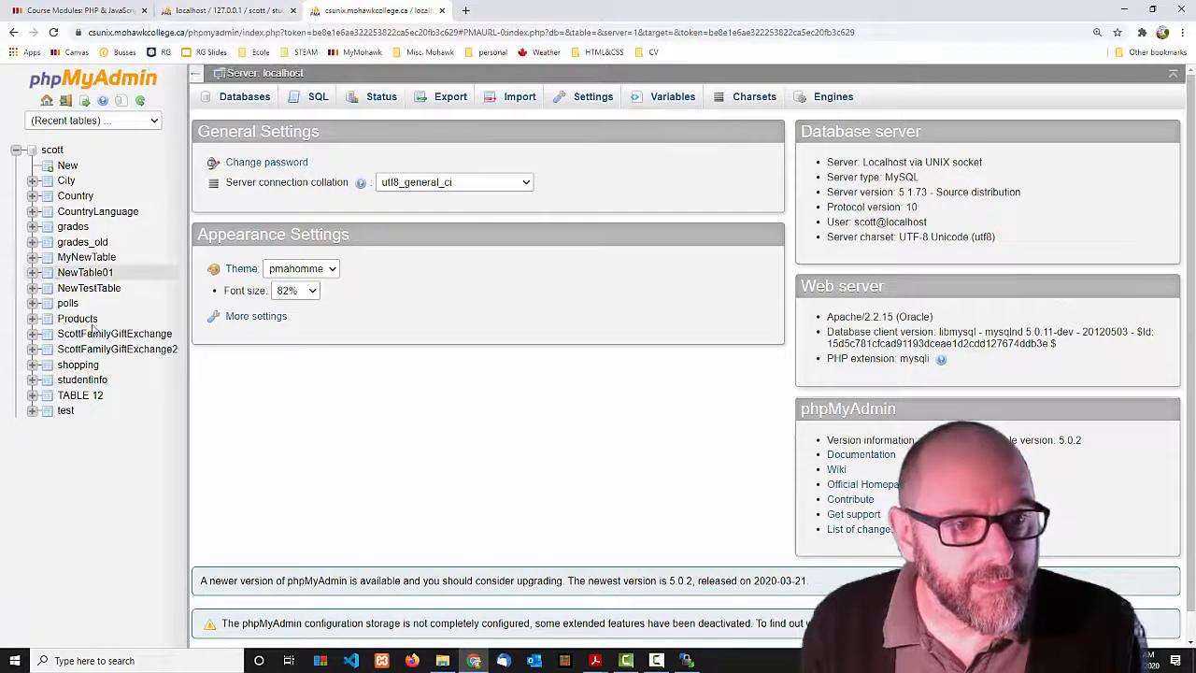
# Compare the csunix page with the local students table page, ending on the local one.
pyautogui.click(202, 12)
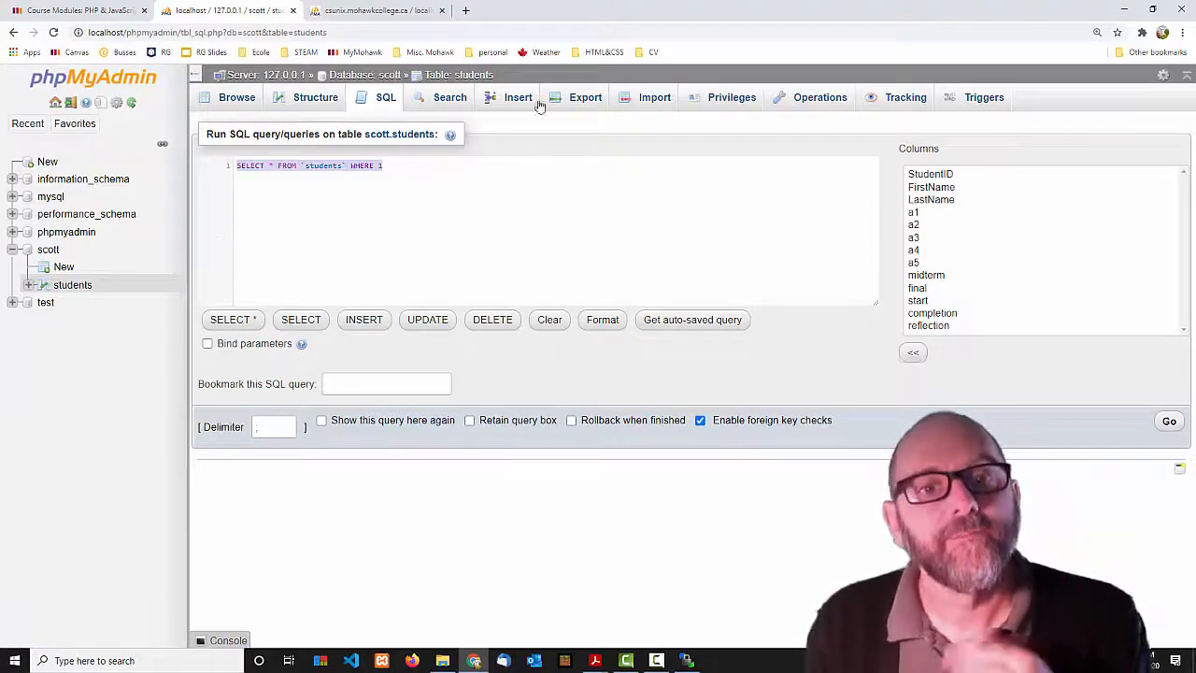
pyautogui.click(319, 10)
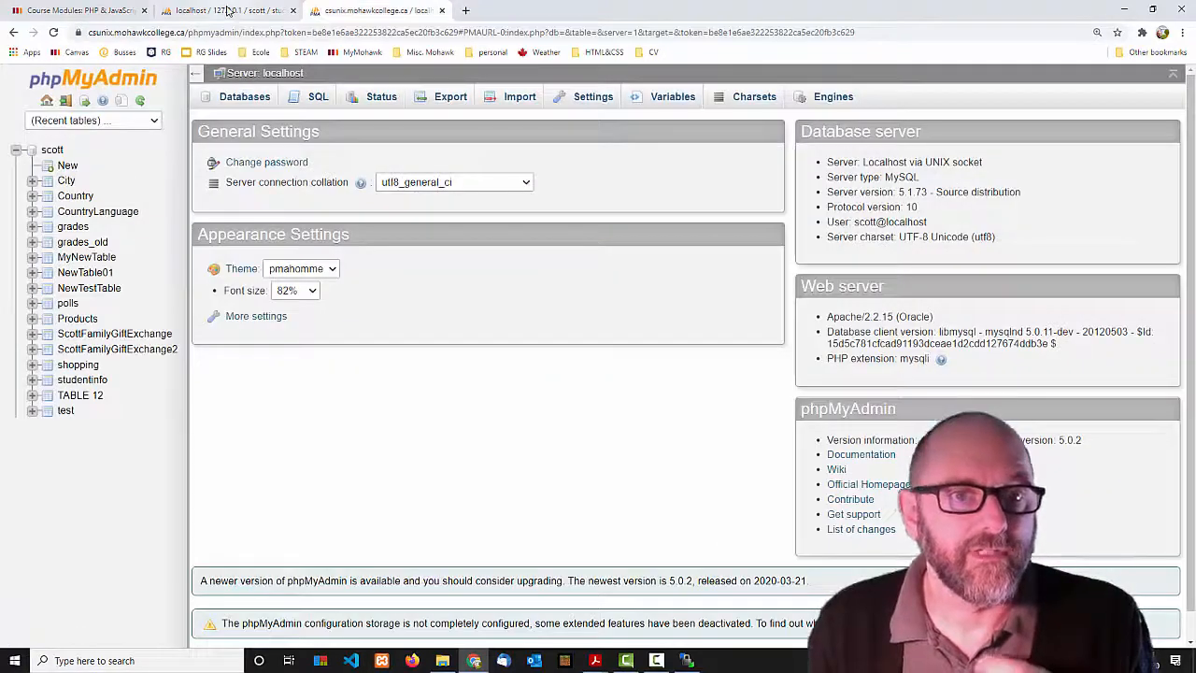
pyautogui.click(229, 10)
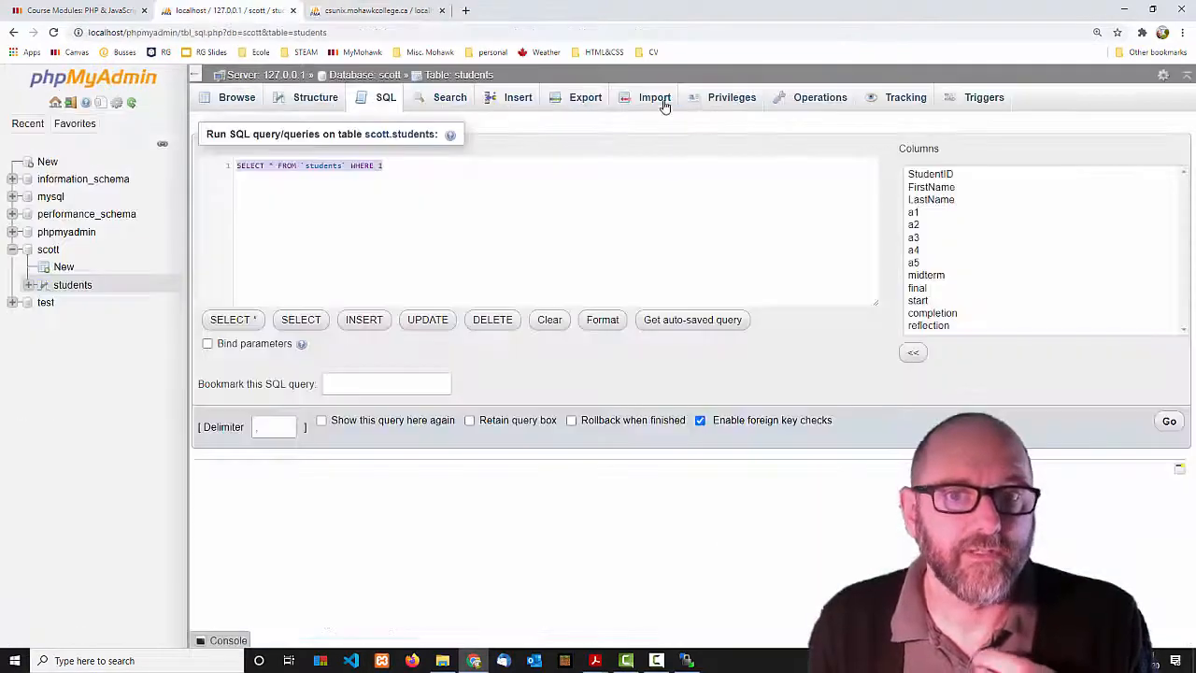
# Run a Quick SQL export of the local students table, confirming Leave so students.sql downloads.
pyautogui.click(577, 105)
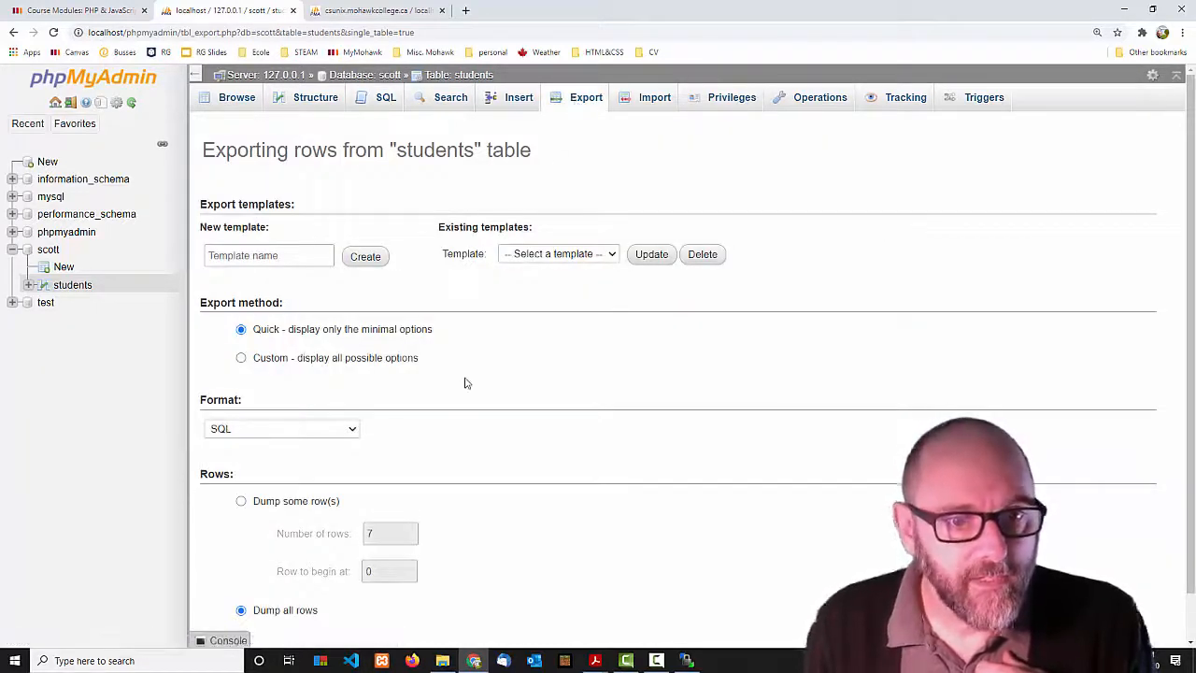
pyautogui.scroll(-1, 648, 414)
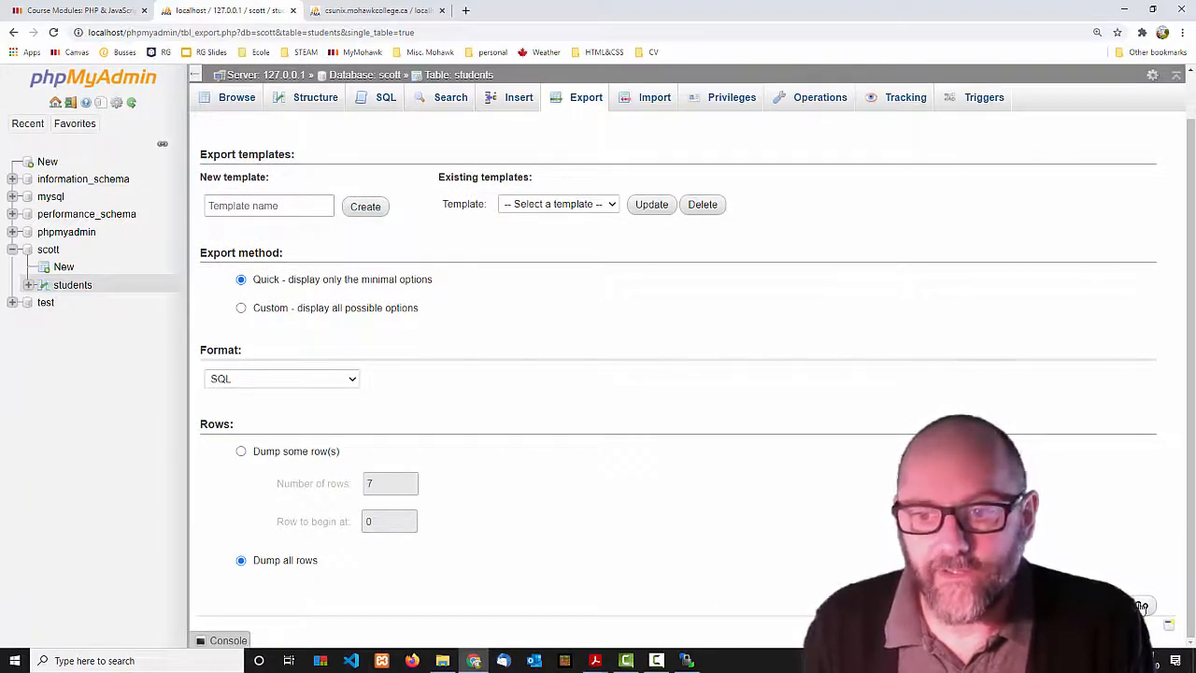
pyautogui.click(1142, 607)
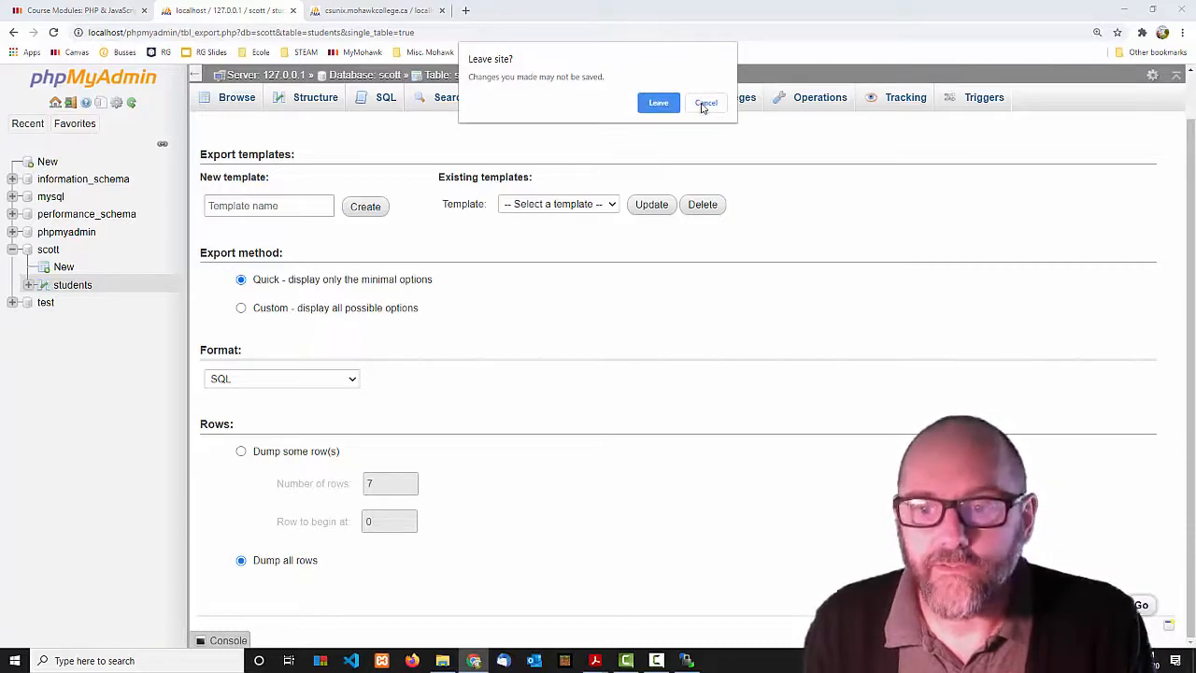
pyautogui.click(707, 104)
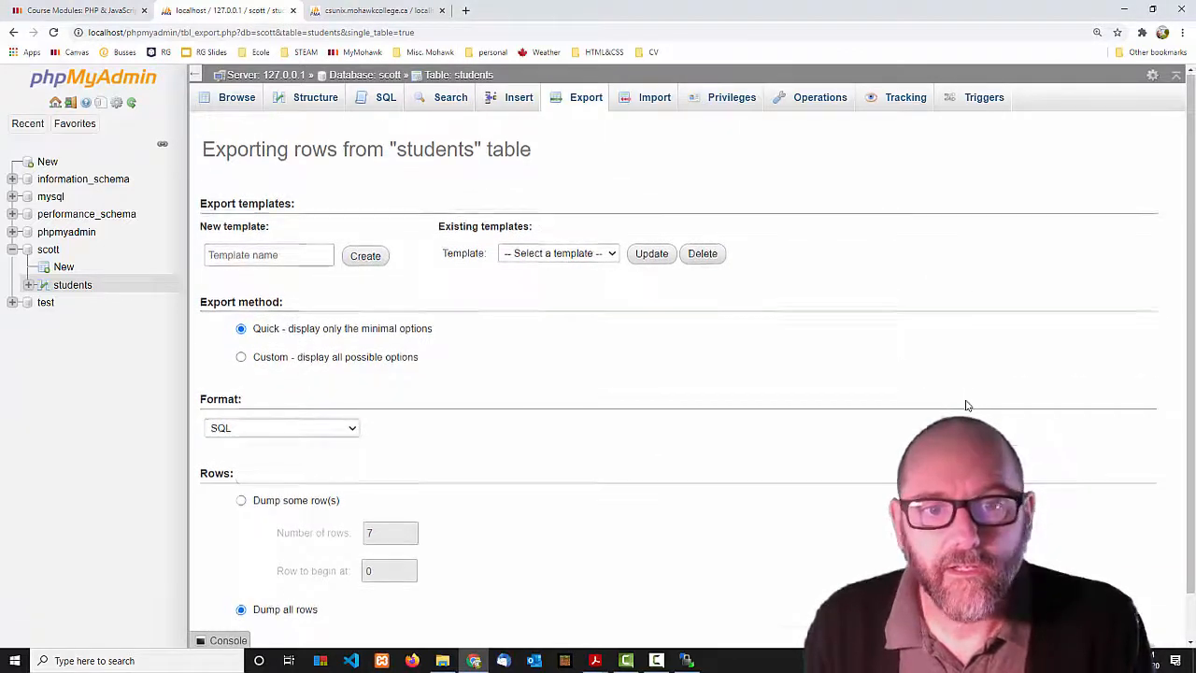
pyautogui.scroll(-1, 967, 405)
pyautogui.click(1142, 607)
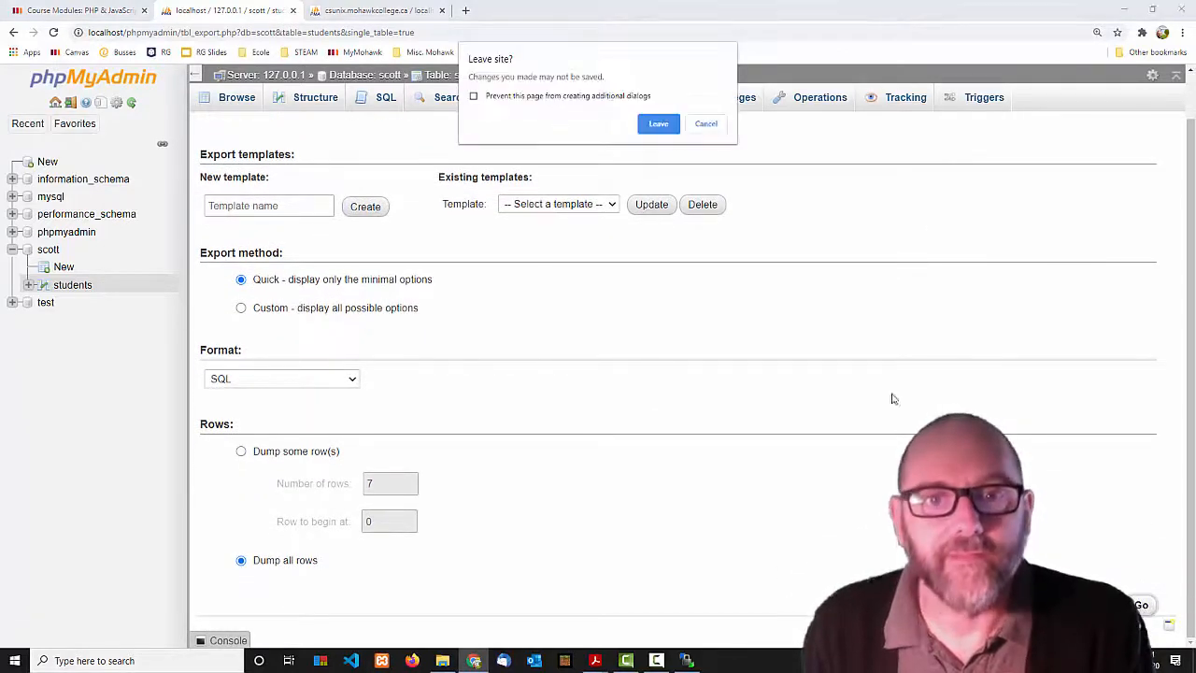
pyautogui.click(659, 124)
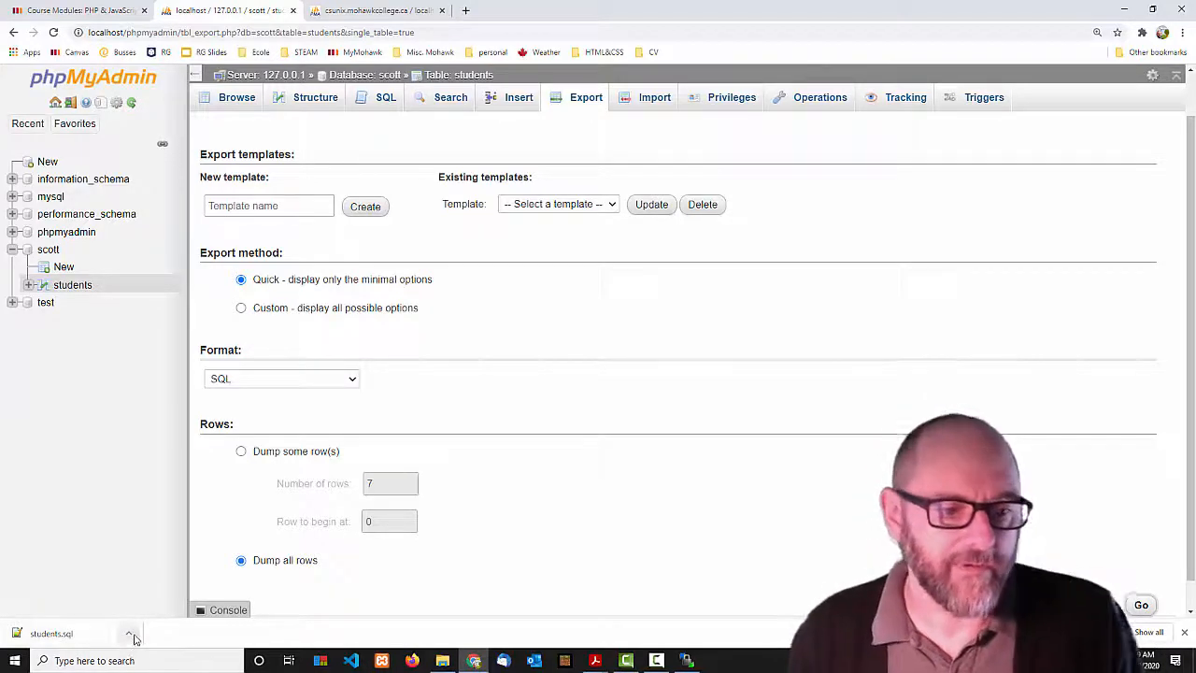
# Show students.sql in the Chrome Downloads folder and bring up the Windows open-with app chooser.
pyautogui.click(130, 634)
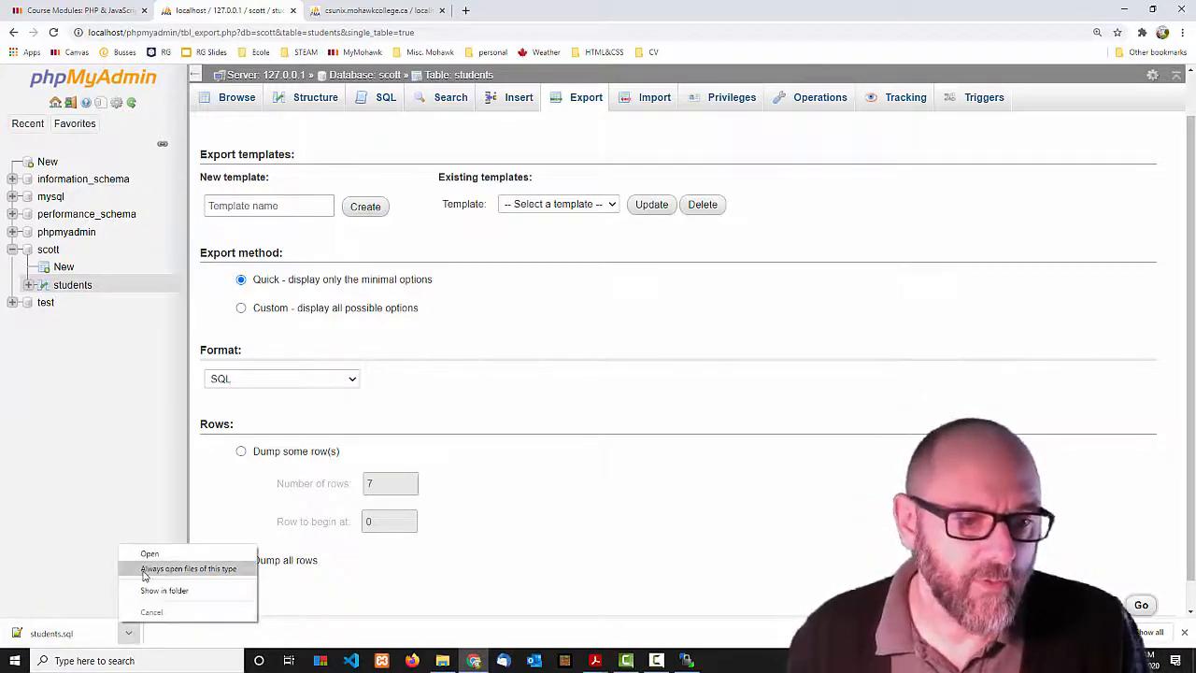
pyautogui.click(145, 590)
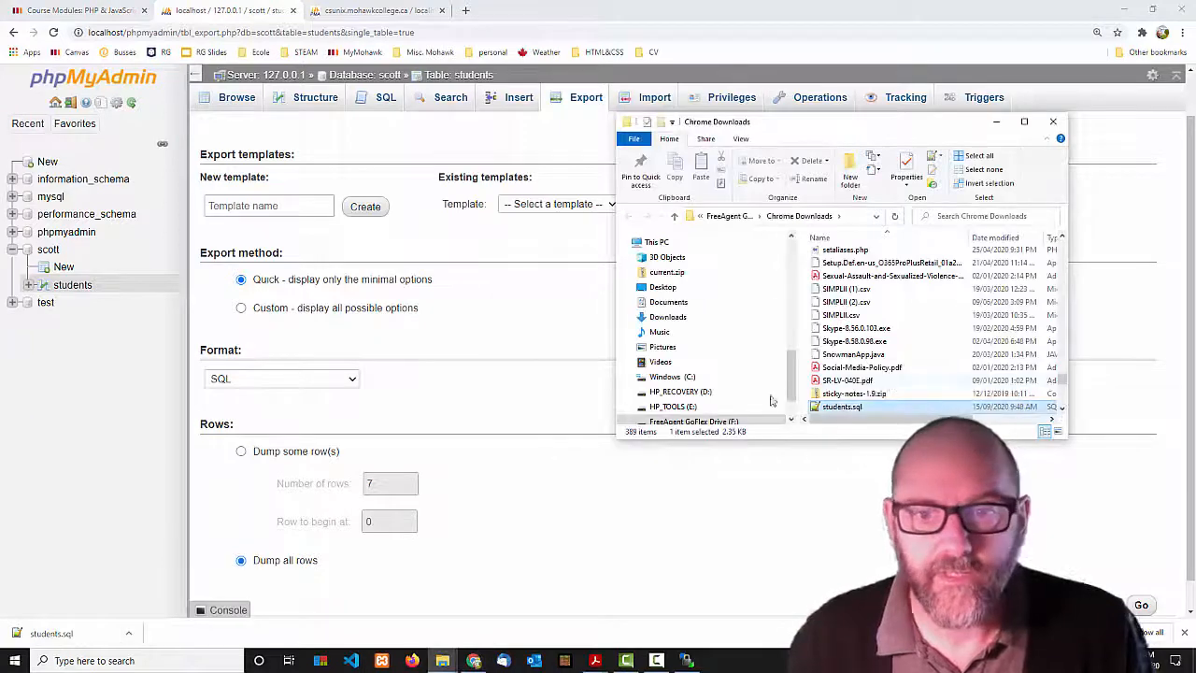
pyautogui.scroll(-2, 844, 412)
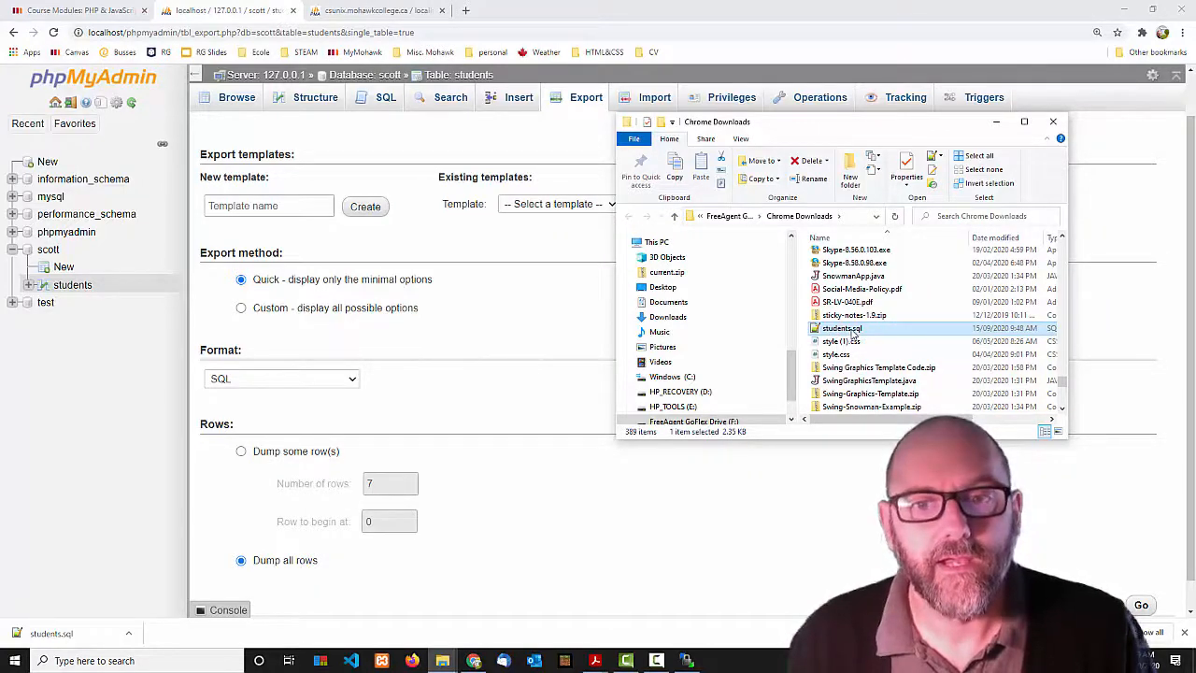
pyautogui.doubleClick(817, 332)
pyautogui.press('Escape')
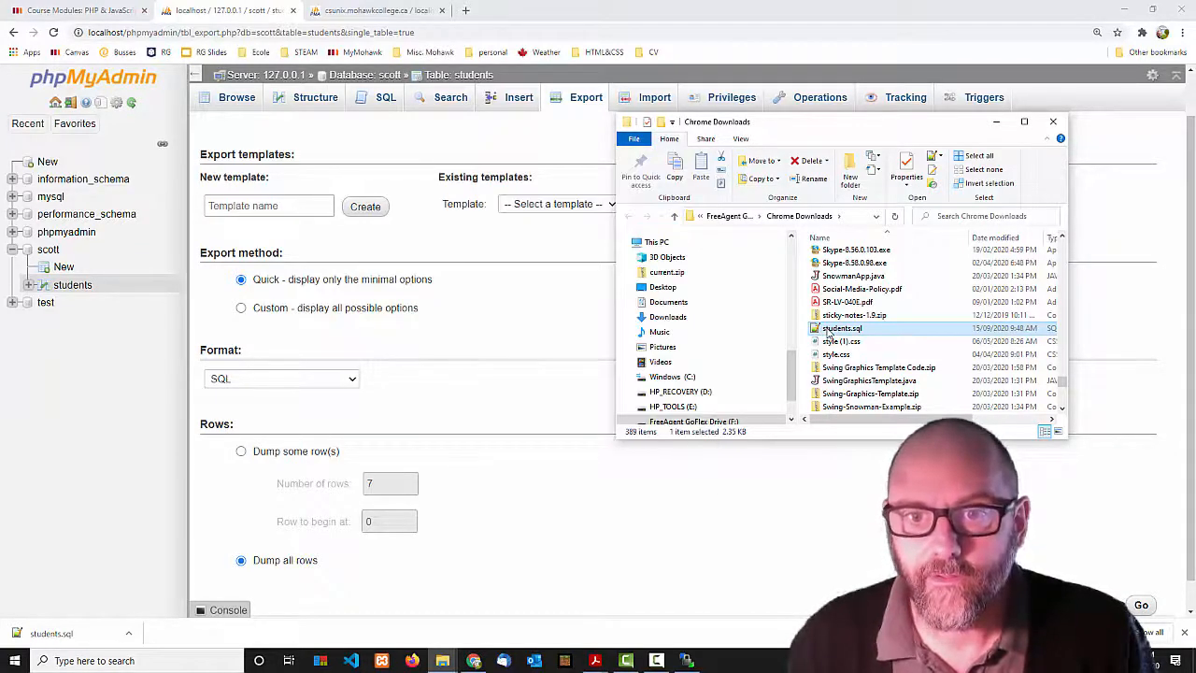
pyautogui.doubleClick(829, 332)
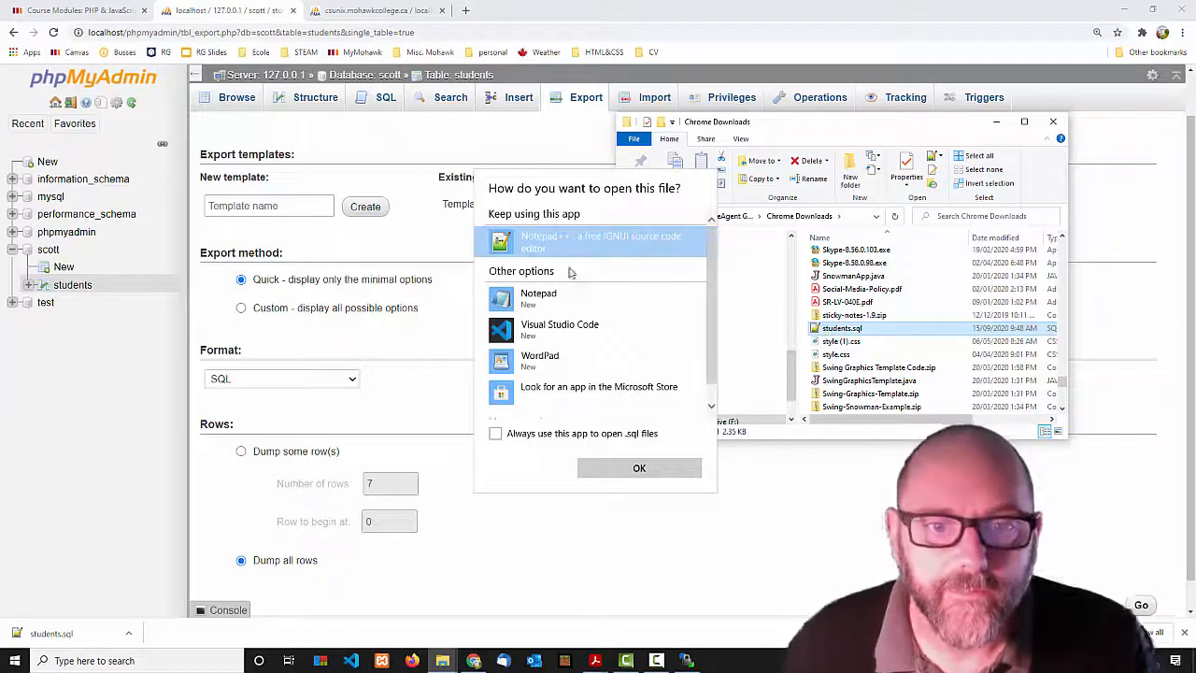
# Open students.sql in Visual Studio Code as the default .sql app and scroll through the dump.
pyautogui.click(540, 326)
pyautogui.click(496, 433)
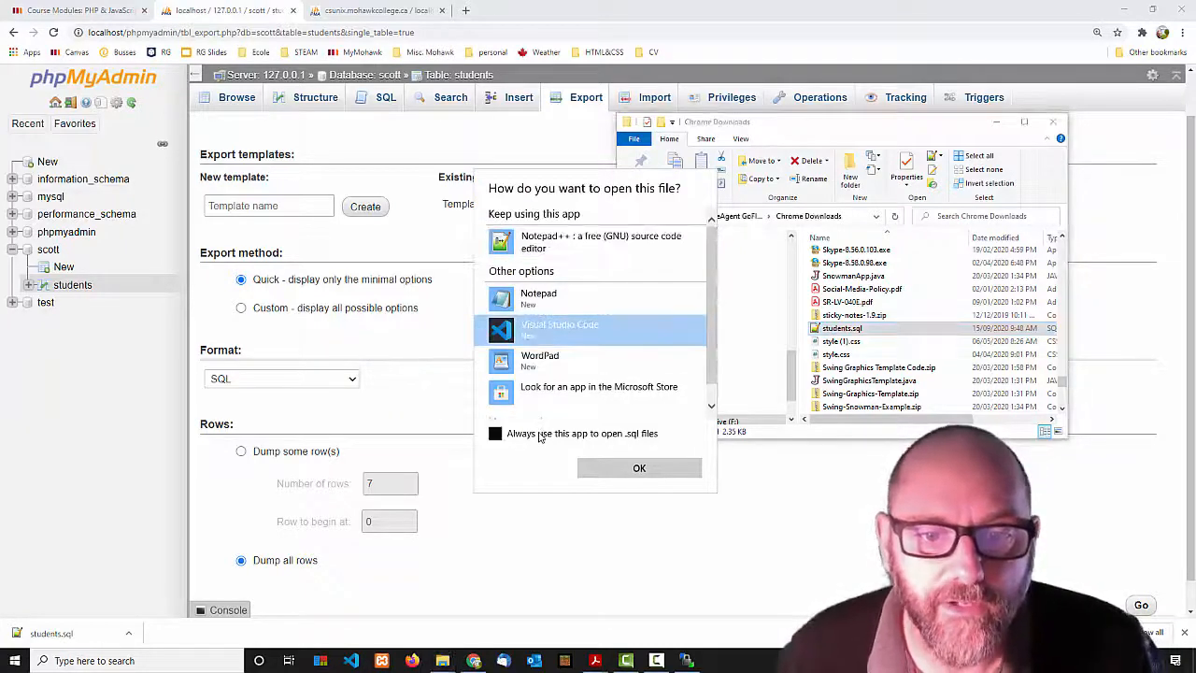
pyautogui.click(643, 469)
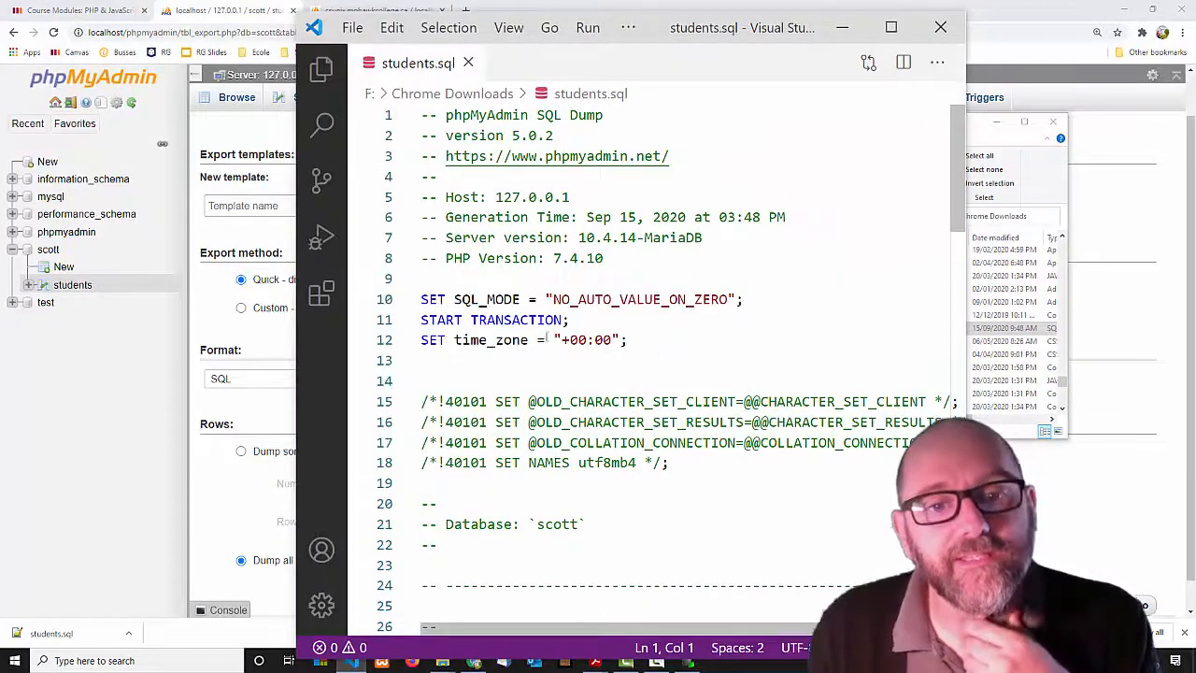
pyautogui.scroll(-8, 485, 341)
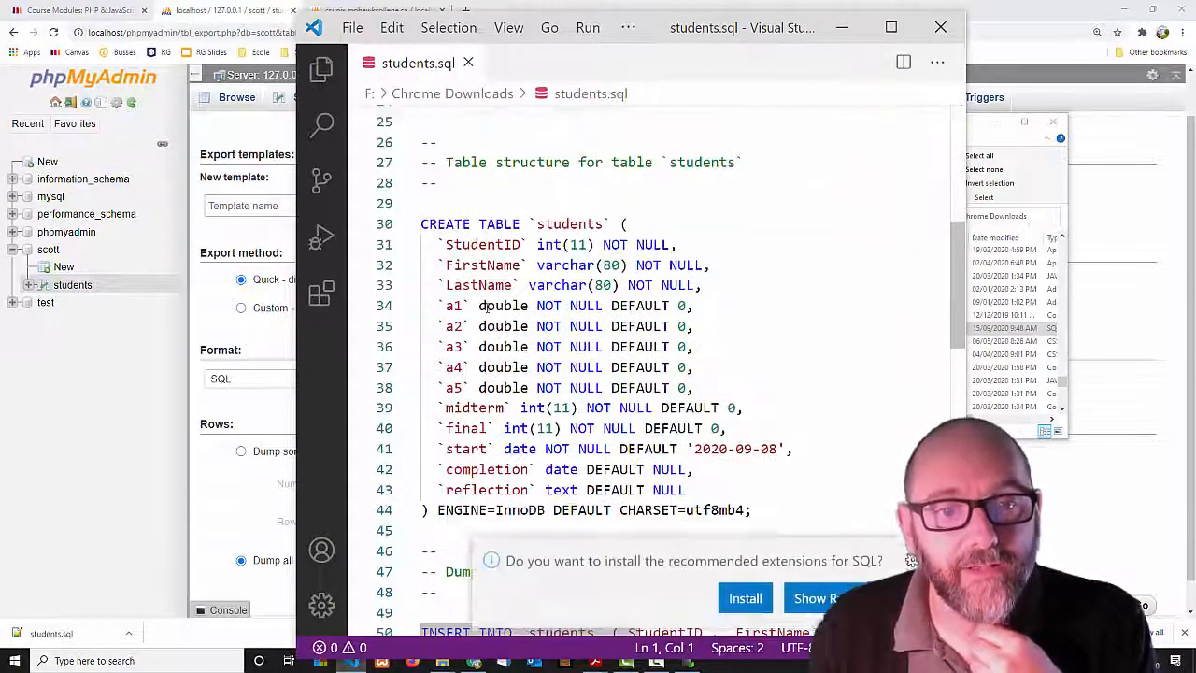
pyautogui.scroll(-4, 482, 263)
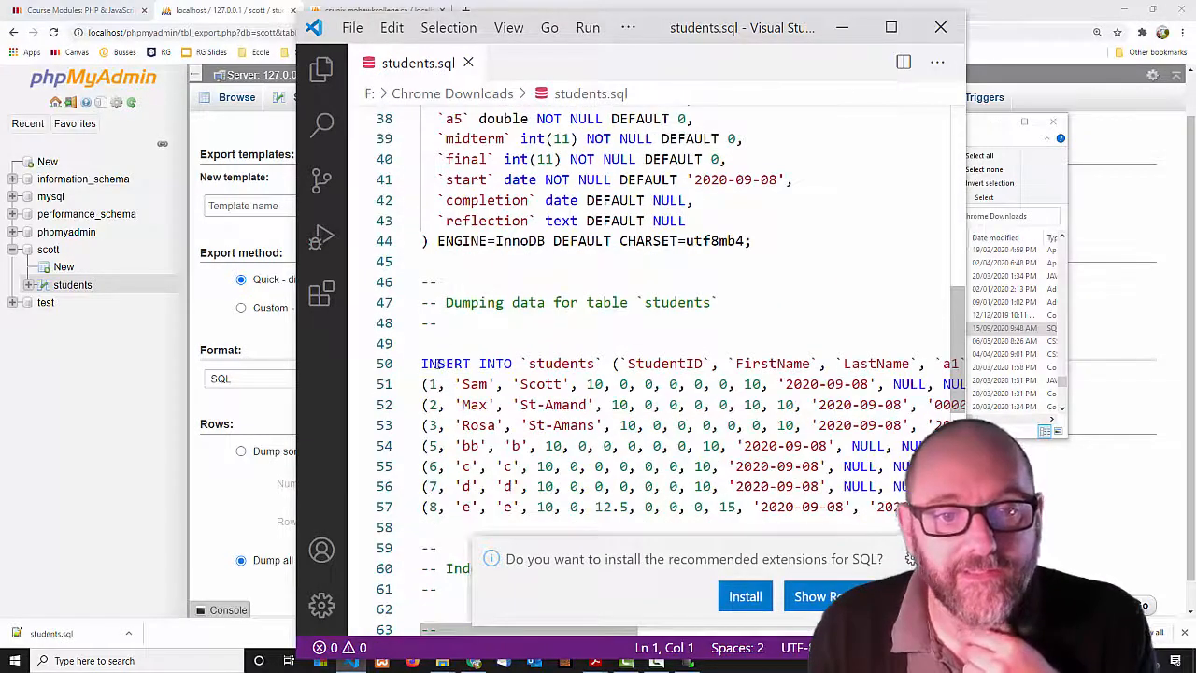
pyautogui.scroll(11, 580, 392)
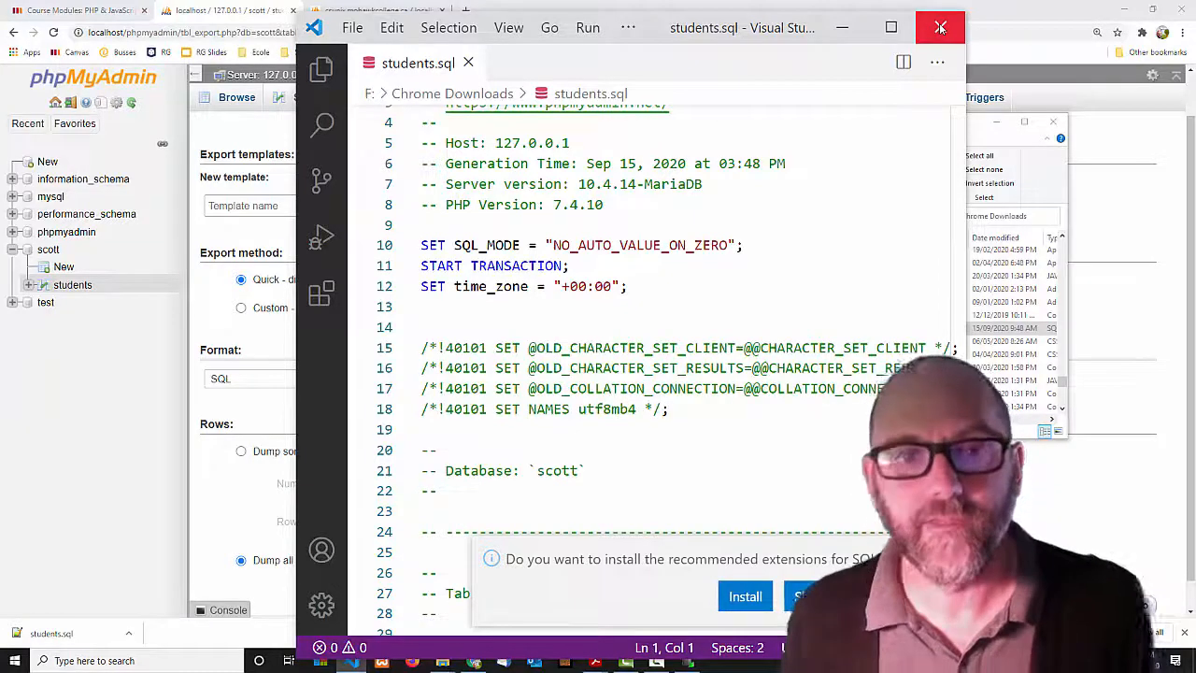
# Close the editor and run a Quick SQL export of the whole scott database, downloading scott.sql.
pyautogui.click(940, 28)
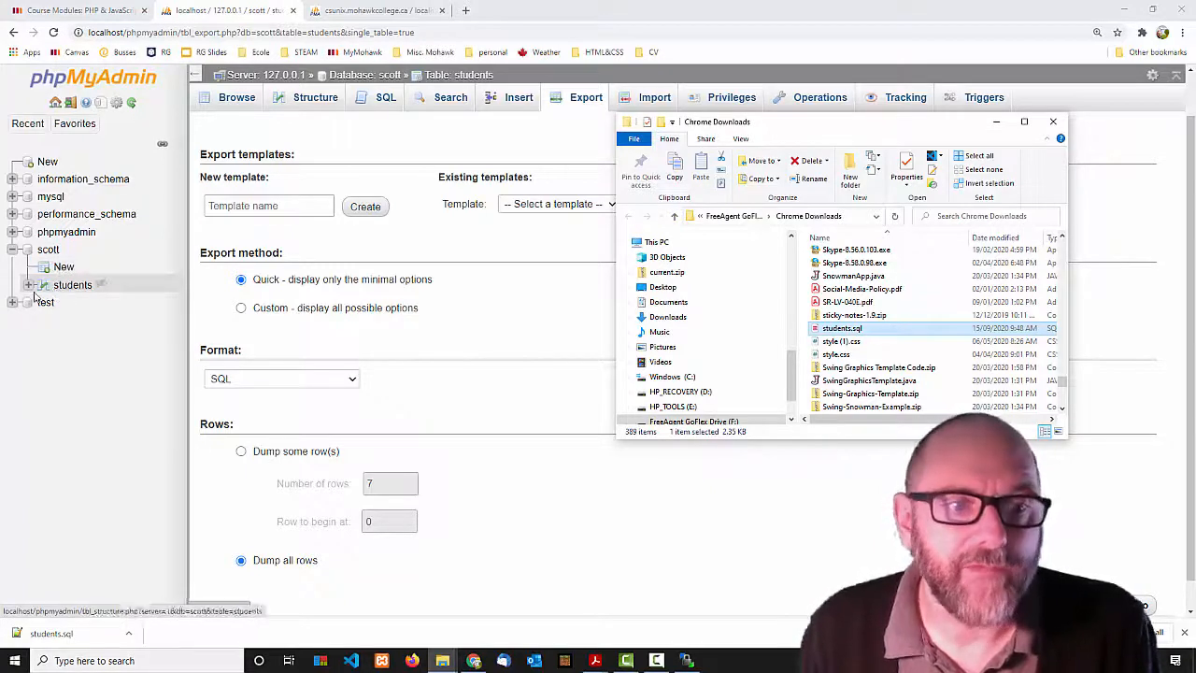
pyautogui.click(89, 353)
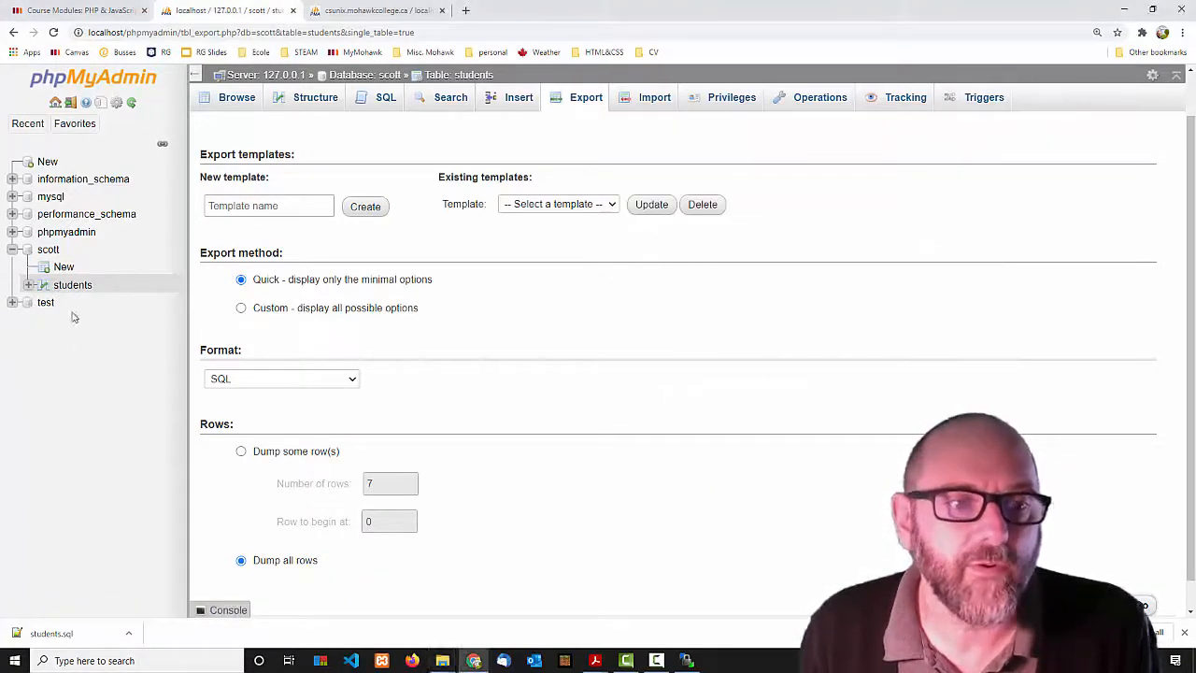
pyautogui.click(48, 251)
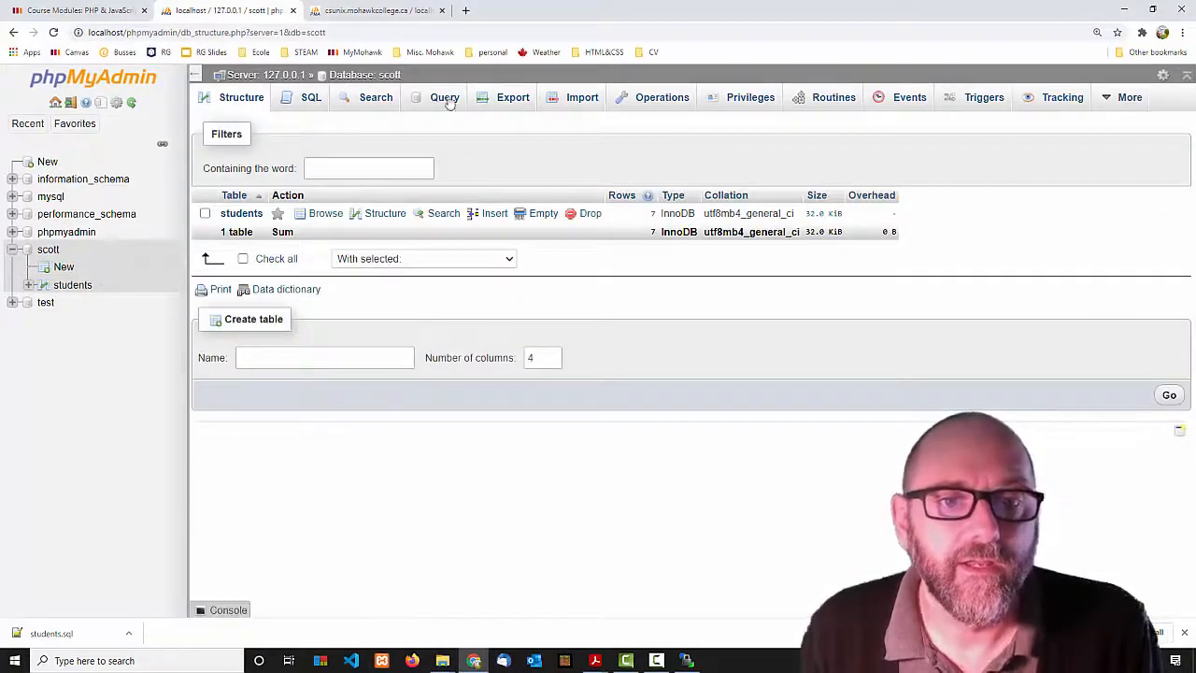
pyautogui.click(507, 99)
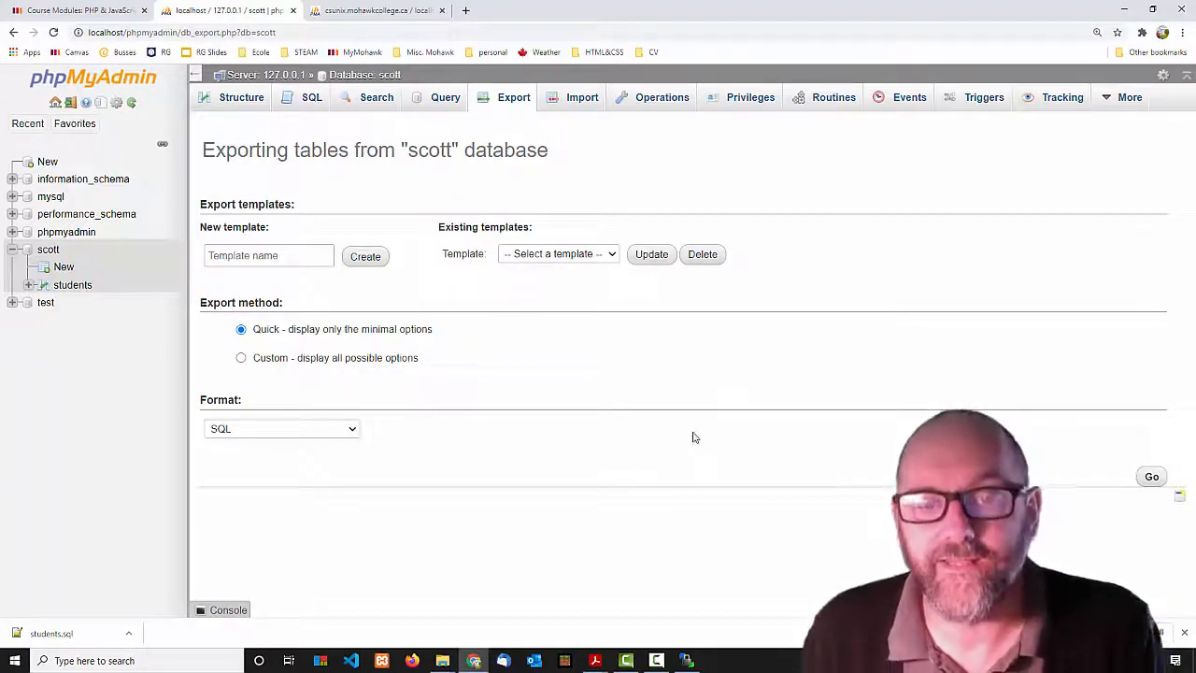
pyautogui.click(1152, 476)
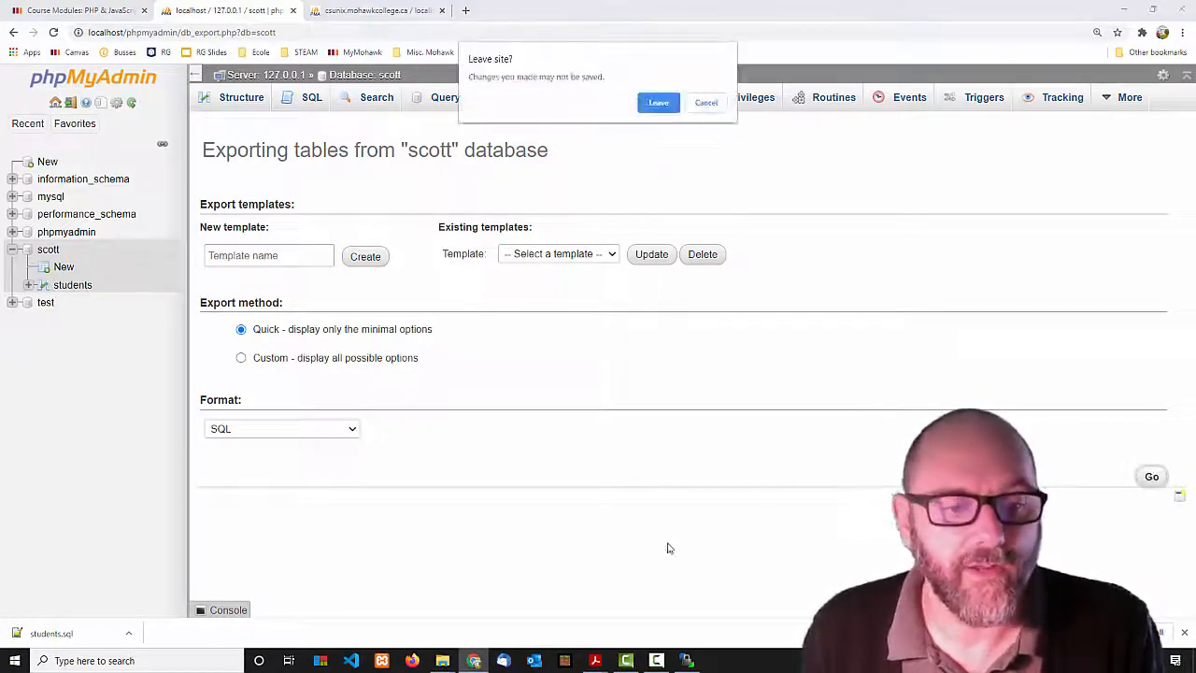
pyautogui.click(658, 102)
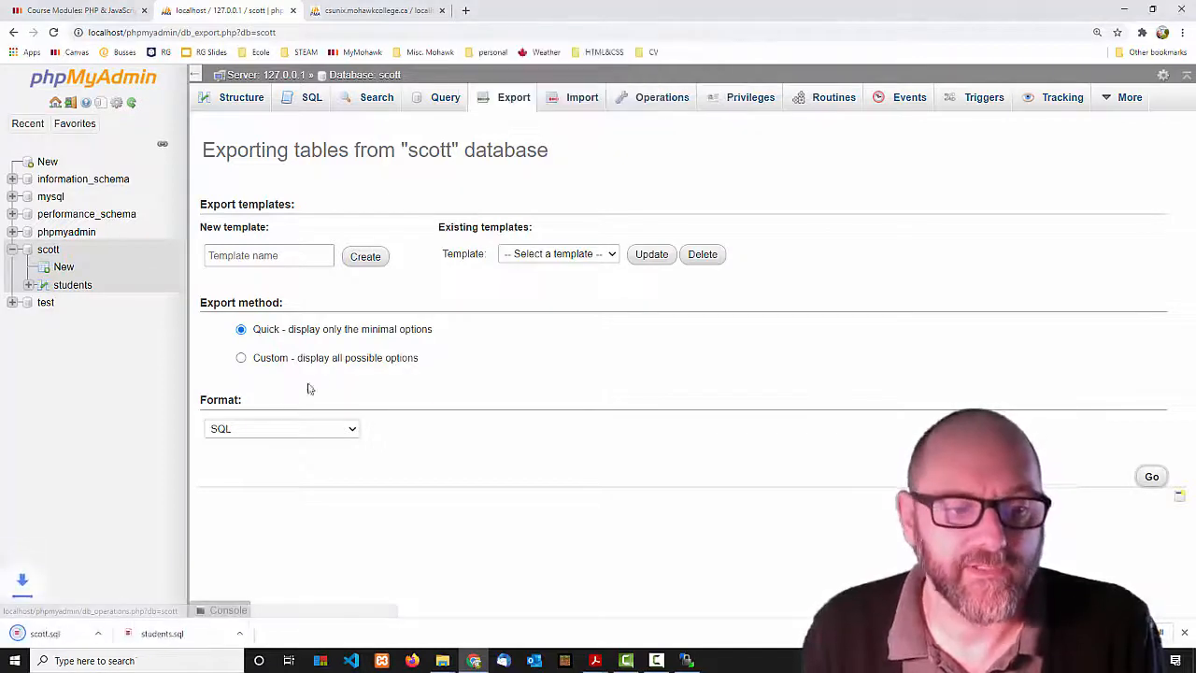
# Open scott.sql from the download bar in VS Code and scroll through the scott dump.
pyautogui.click(68, 641)
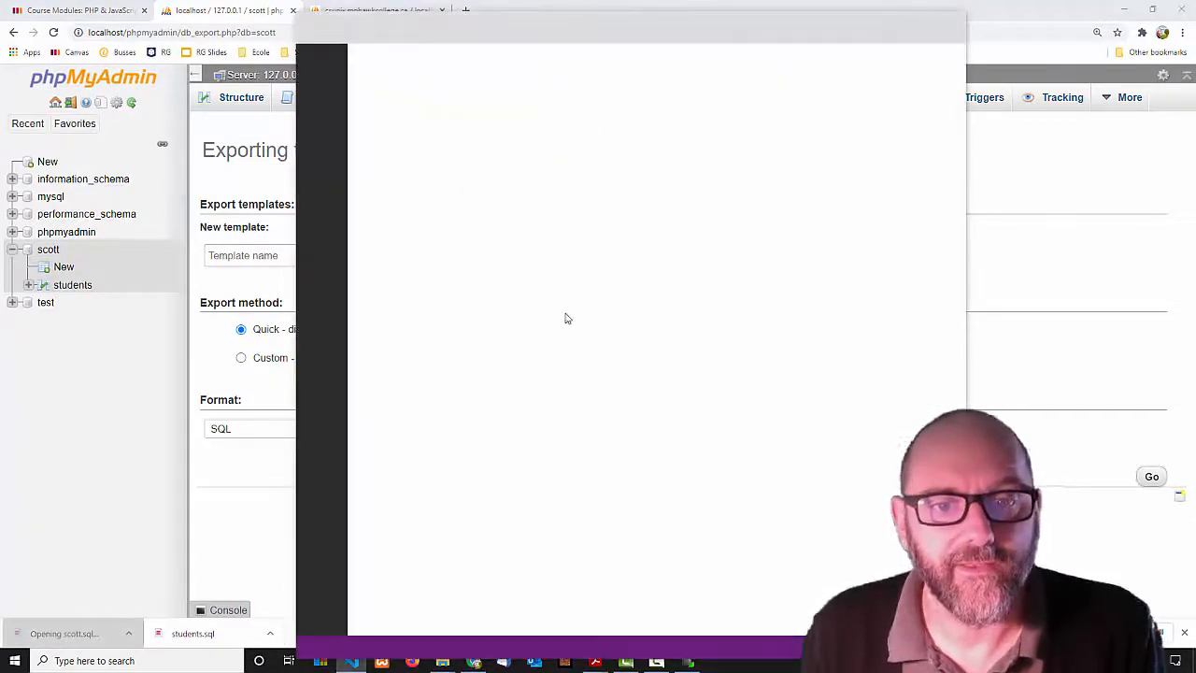
pyautogui.scroll(-4, 594, 355)
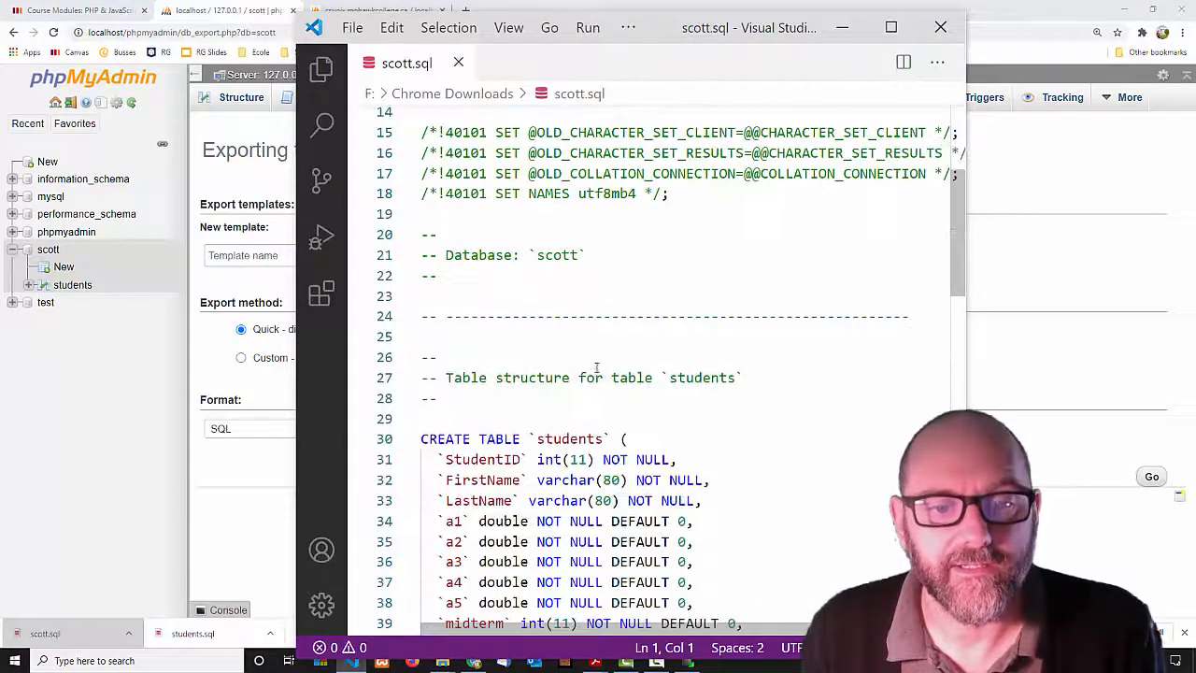
pyautogui.scroll(-1, 596, 367)
pyautogui.scroll(4, 584, 374)
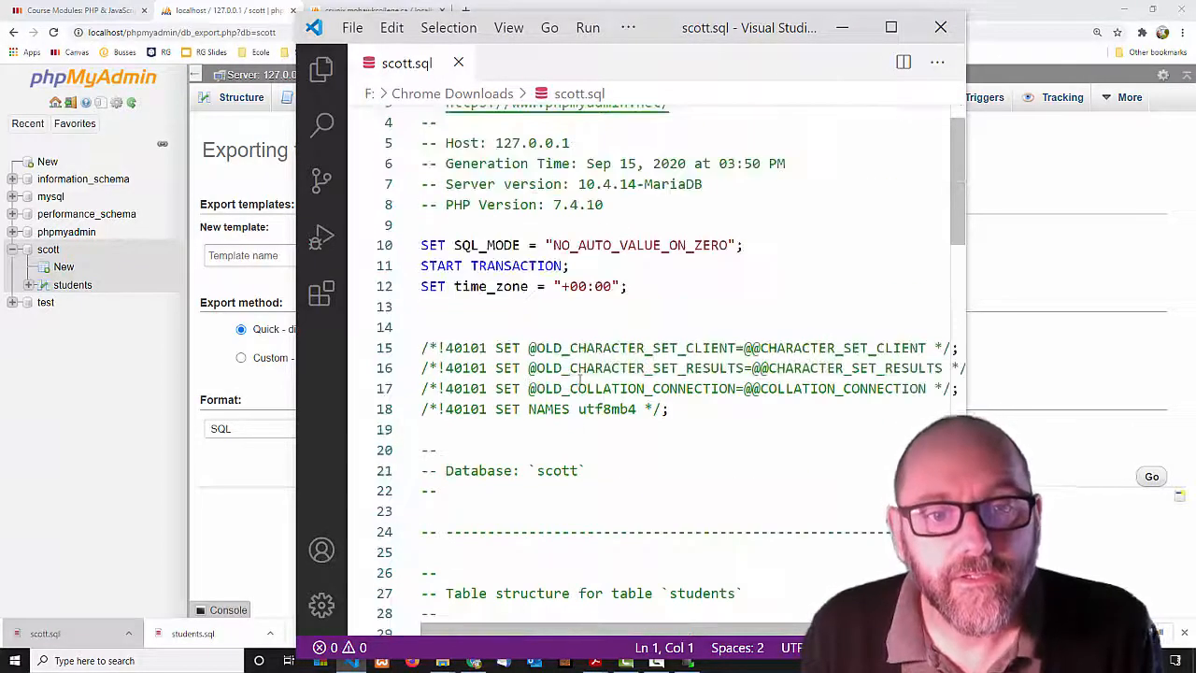
pyautogui.scroll(1, 580, 379)
pyautogui.scroll(-11, 580, 380)
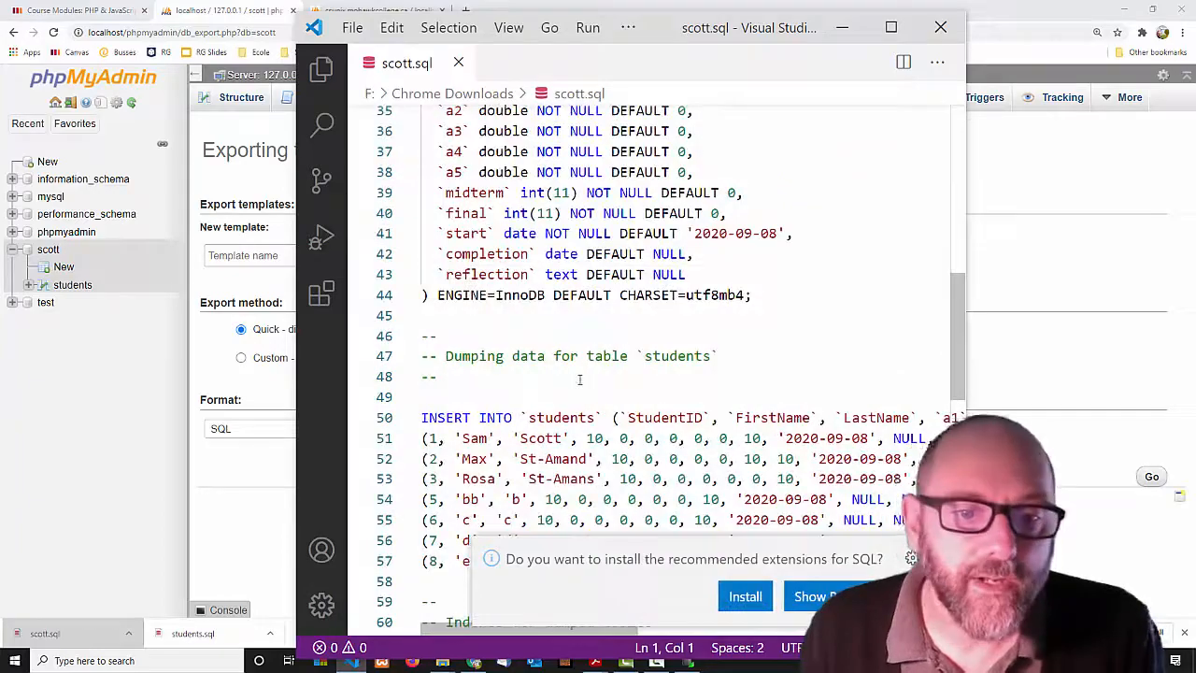
pyautogui.scroll(-11, 579, 379)
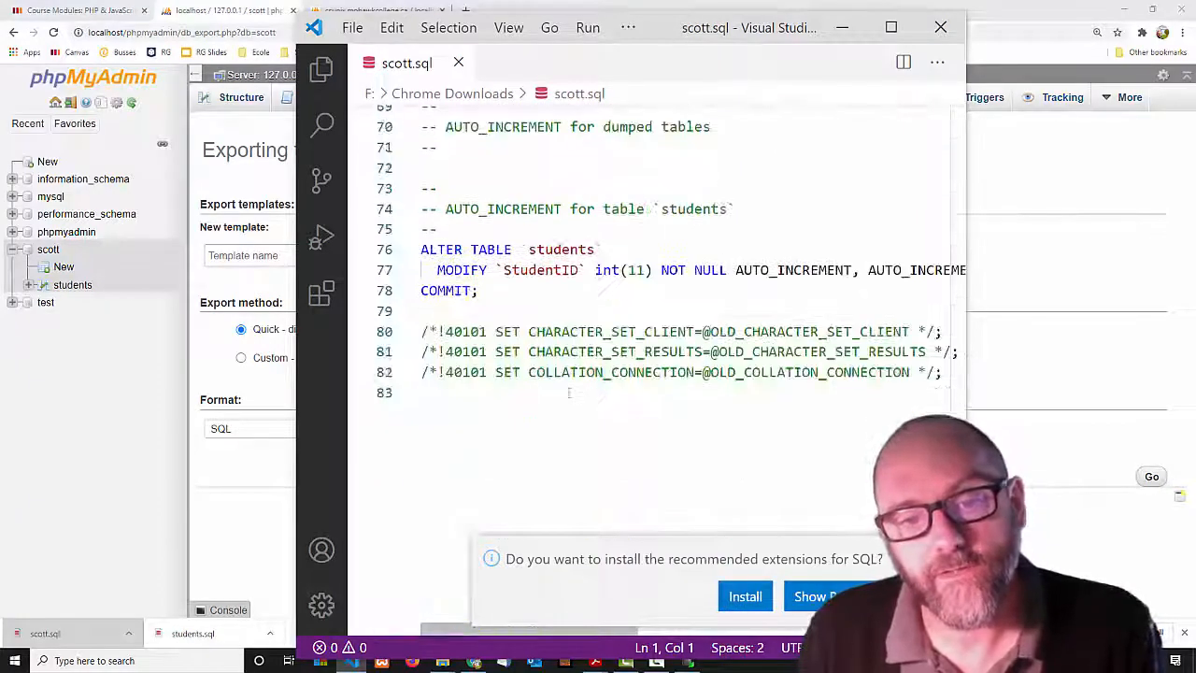
pyautogui.scroll(20, 566, 391)
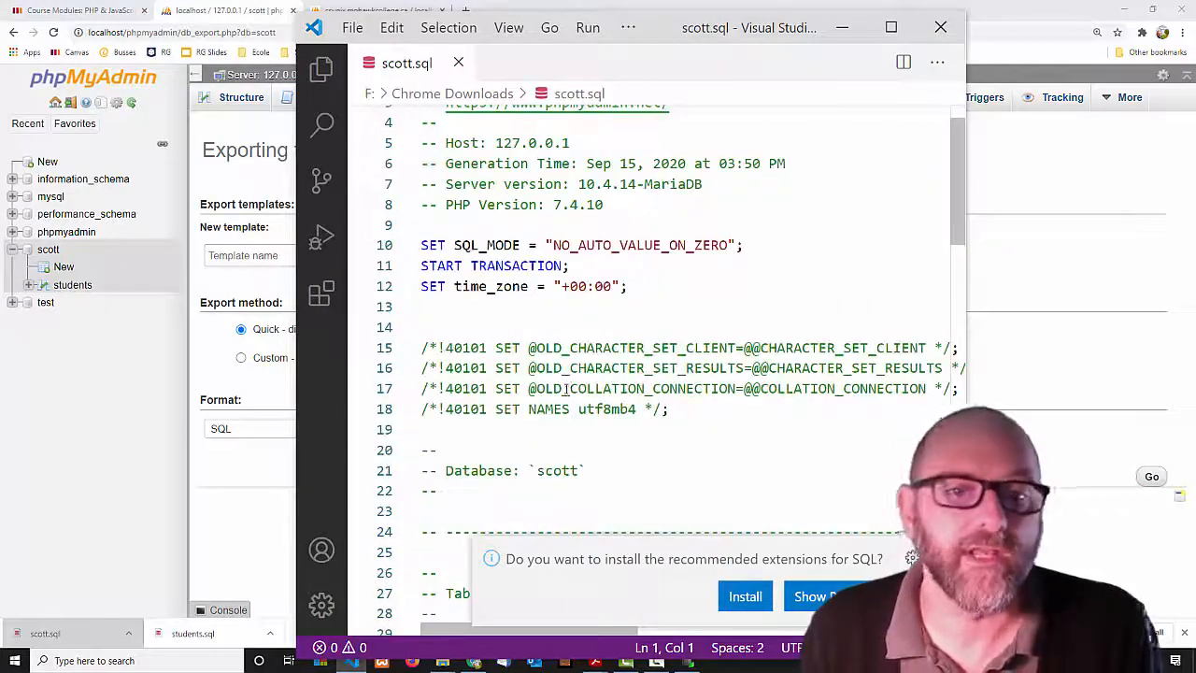
pyautogui.scroll(-4, 567, 390)
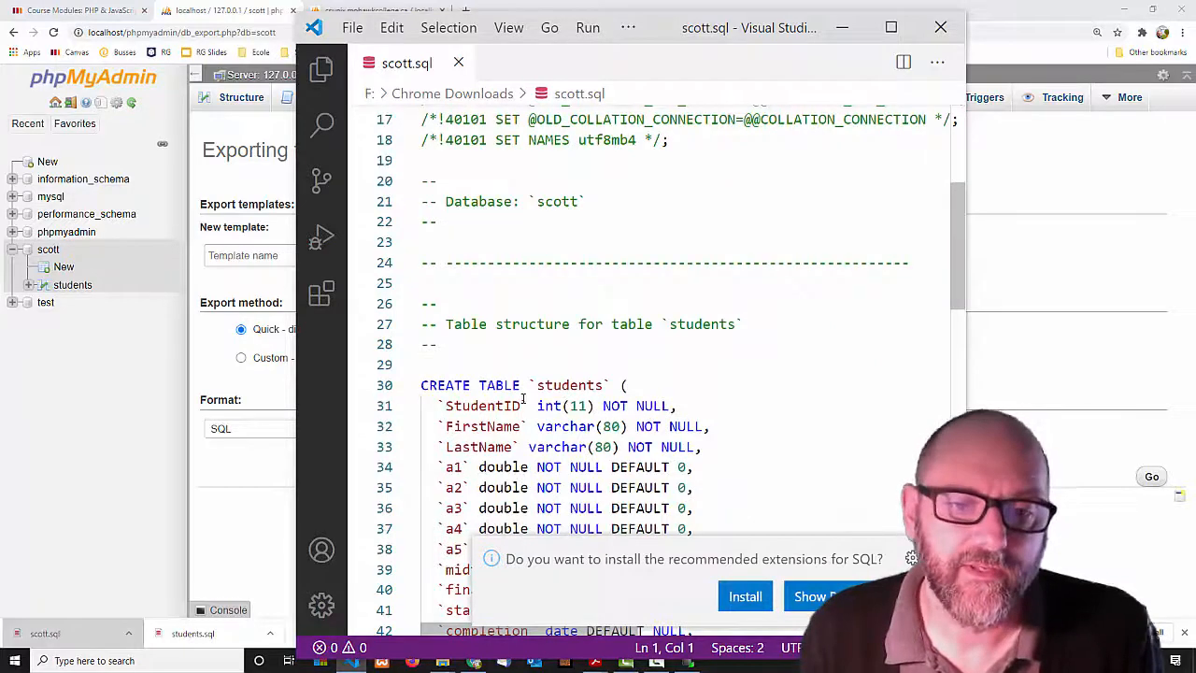
pyautogui.scroll(5, 542, 393)
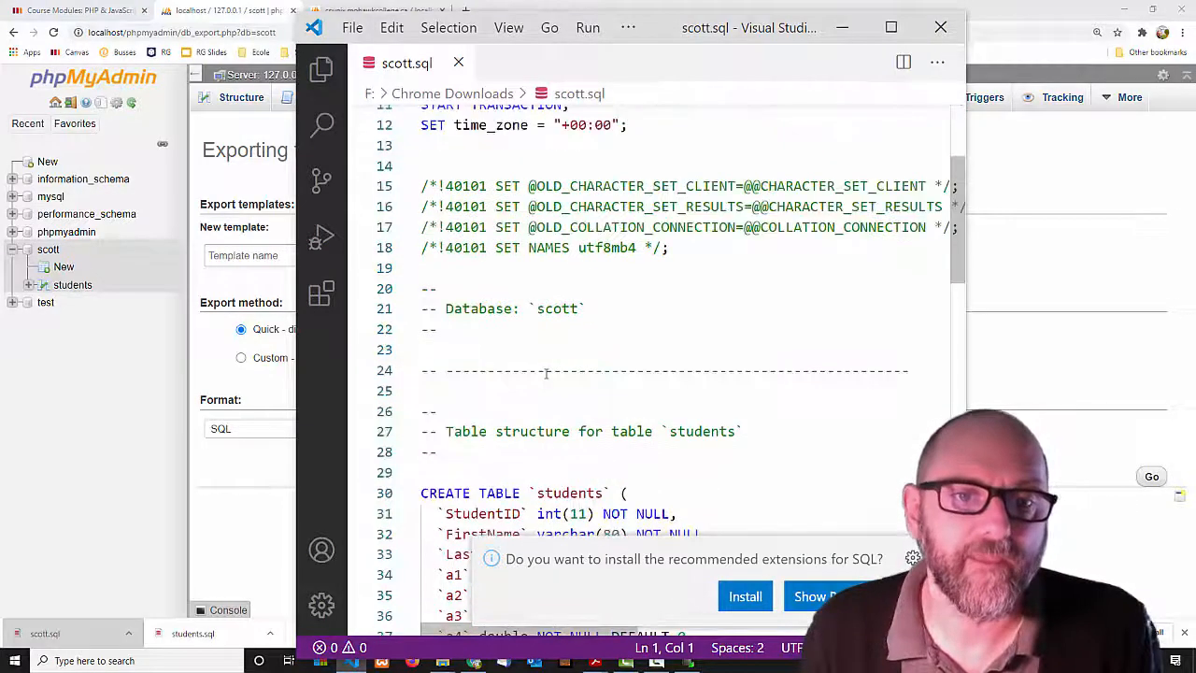
pyautogui.scroll(-6, 541, 375)
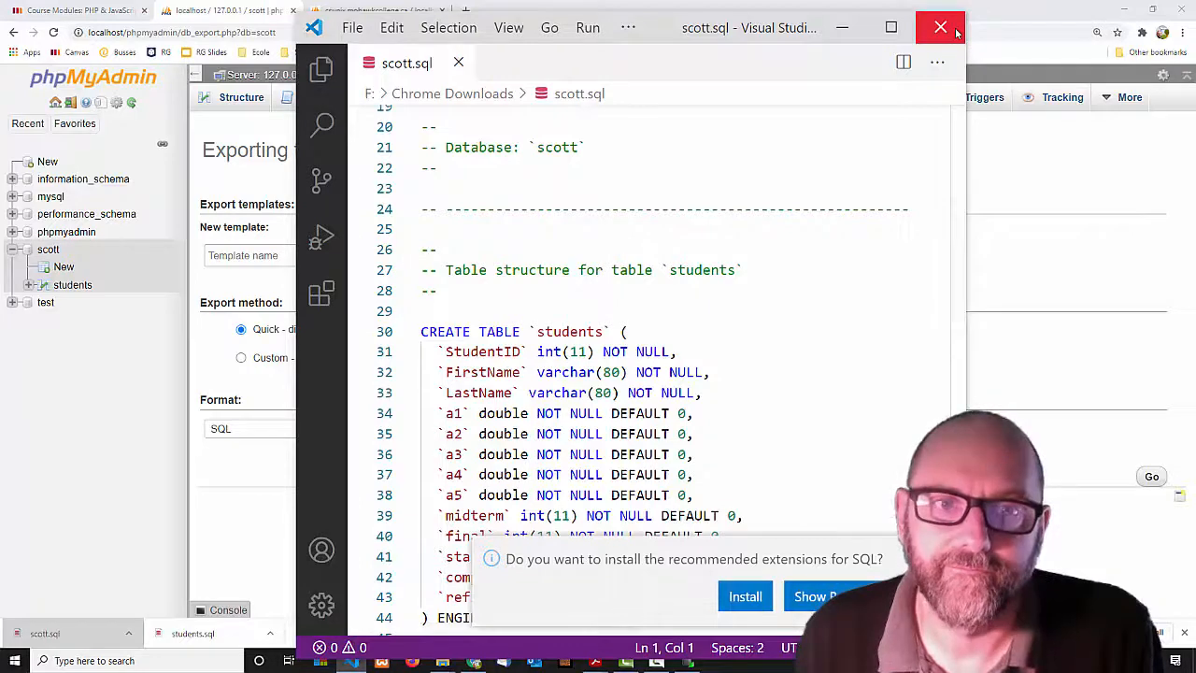
# Close VS Code, select the students table in the sidebar, and open its Export page.
pyautogui.click(954, 30)
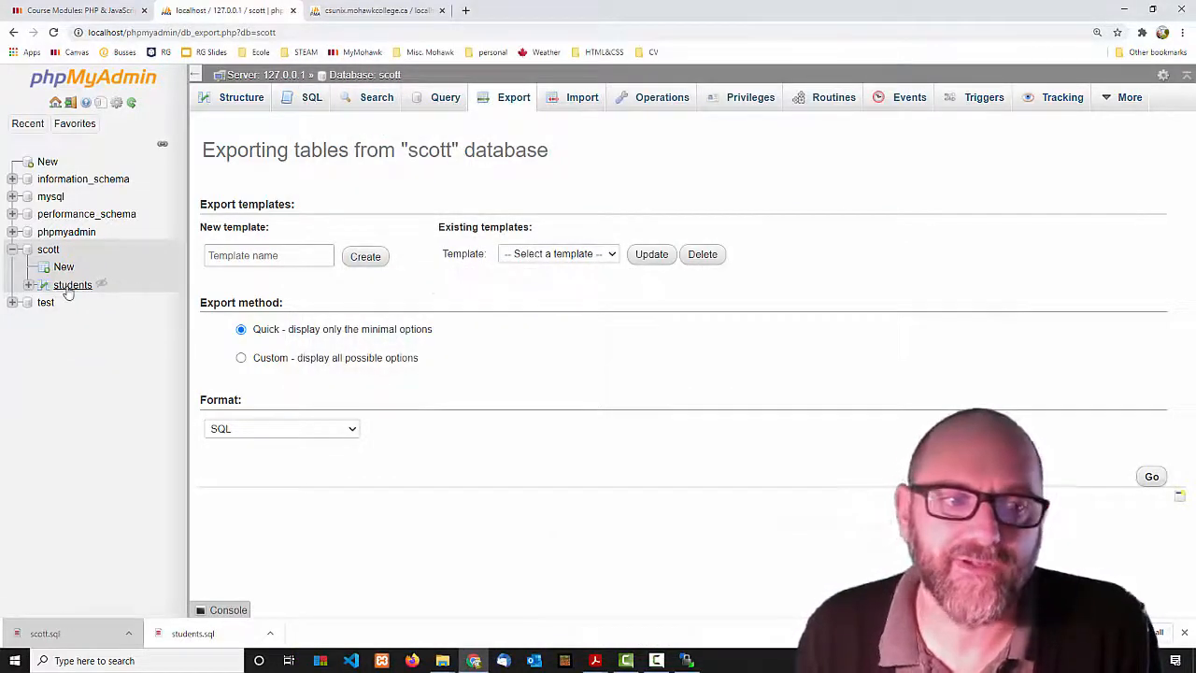
pyautogui.click(69, 287)
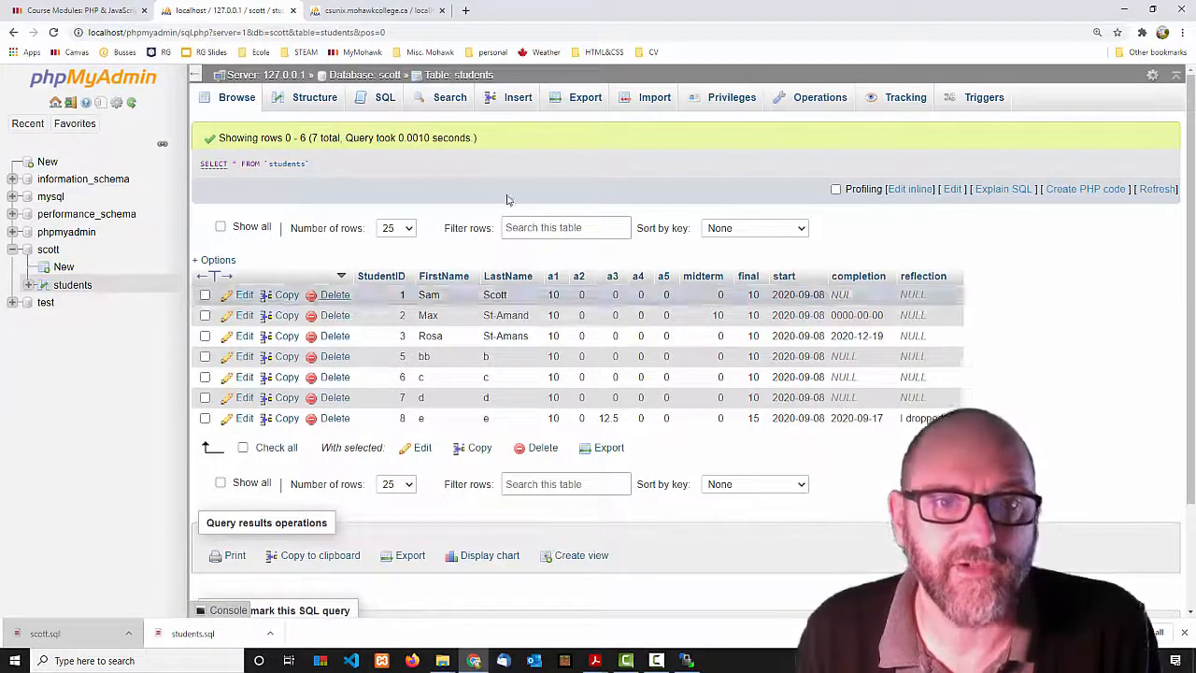
pyautogui.click(595, 96)
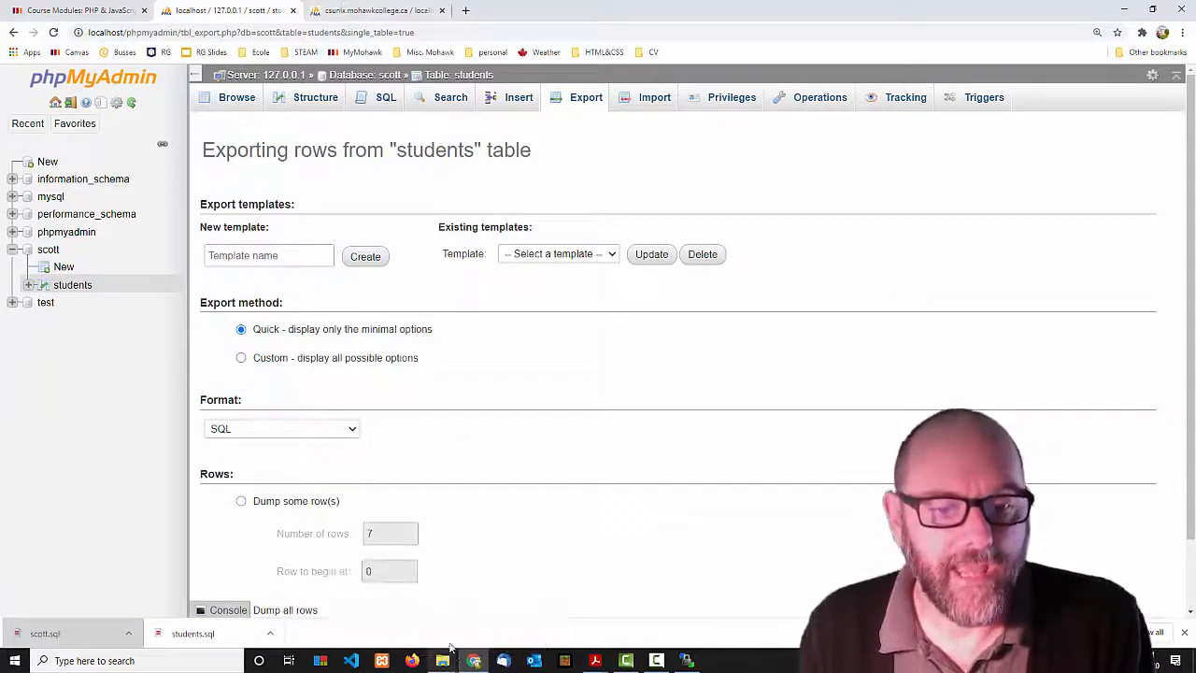
# Copy students.sql (2.35 KB) from the Chrome Downloads folder and paste it onto the Desktop.
pyautogui.moveTo(443, 661)
pyautogui.click(496, 603)
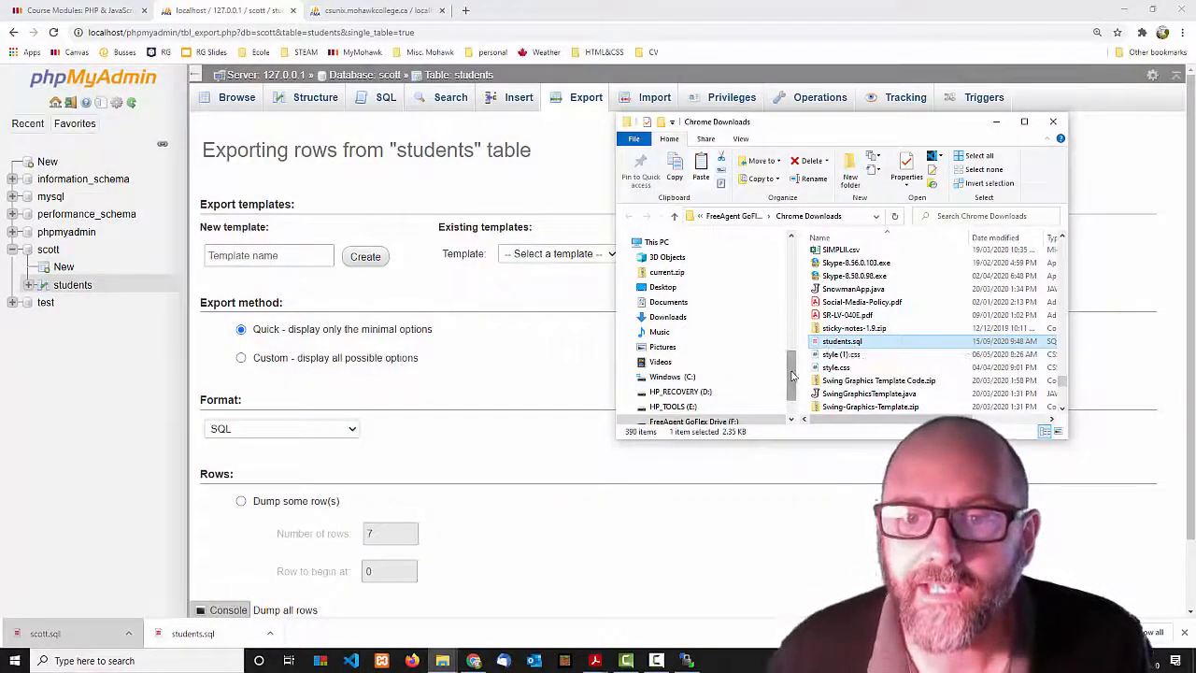
pyautogui.moveTo(792, 377); pyautogui.dragTo(695, 261)
pyautogui.click(691, 263)
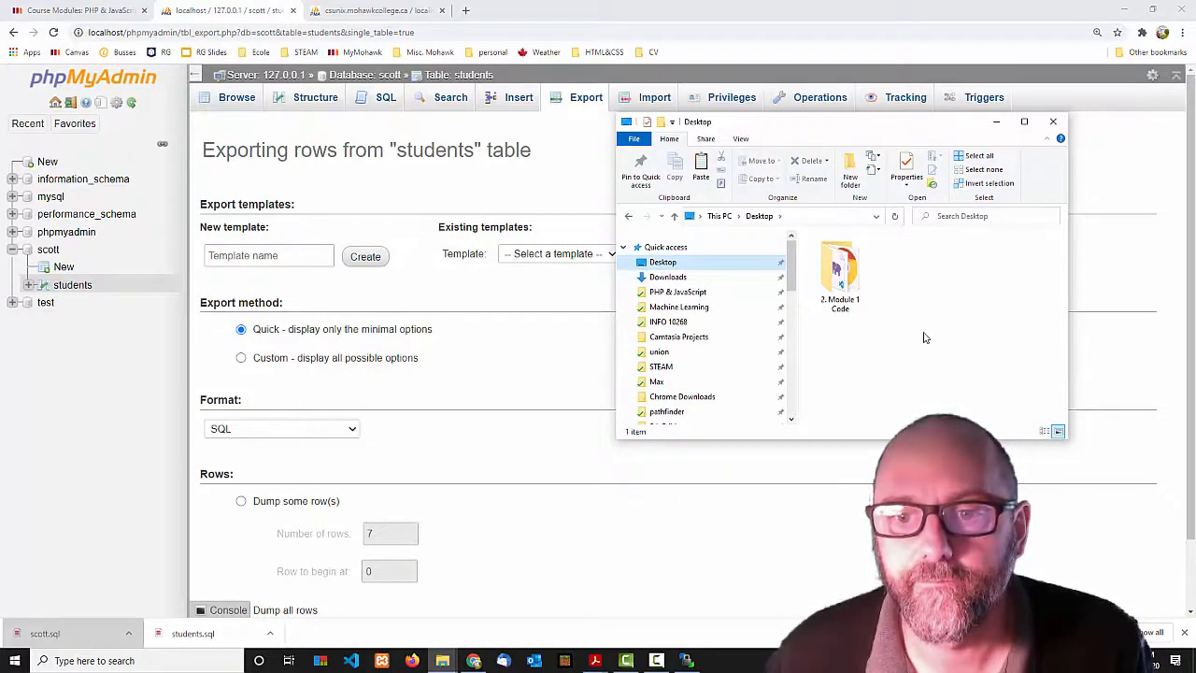
pyautogui.hotkey('ctrl', 'v')
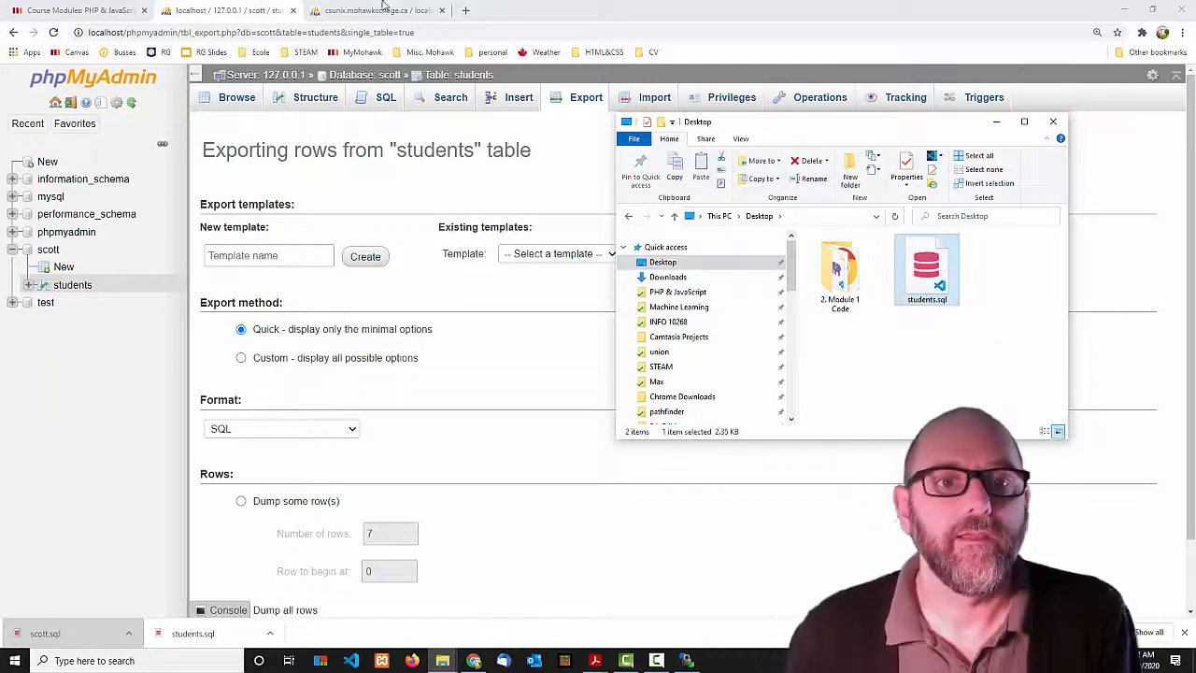
# Import Desktop\students.sql into the csunix phpMyAdmin server.
pyautogui.click(385, 8)
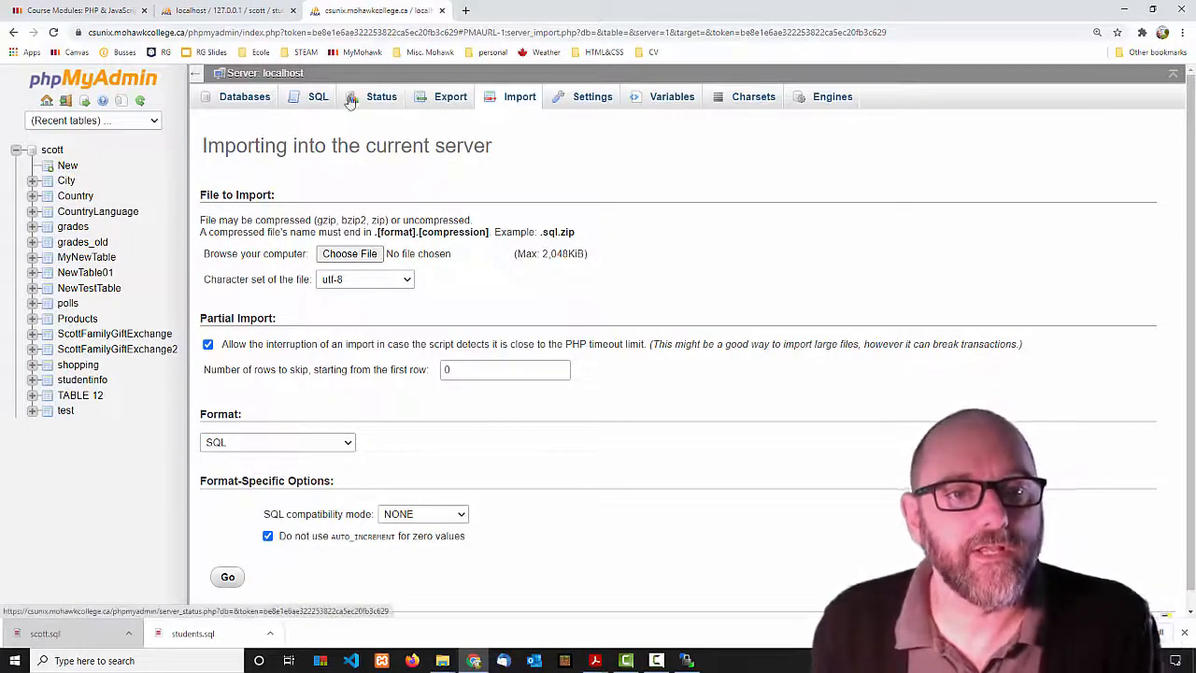
pyautogui.click(512, 101)
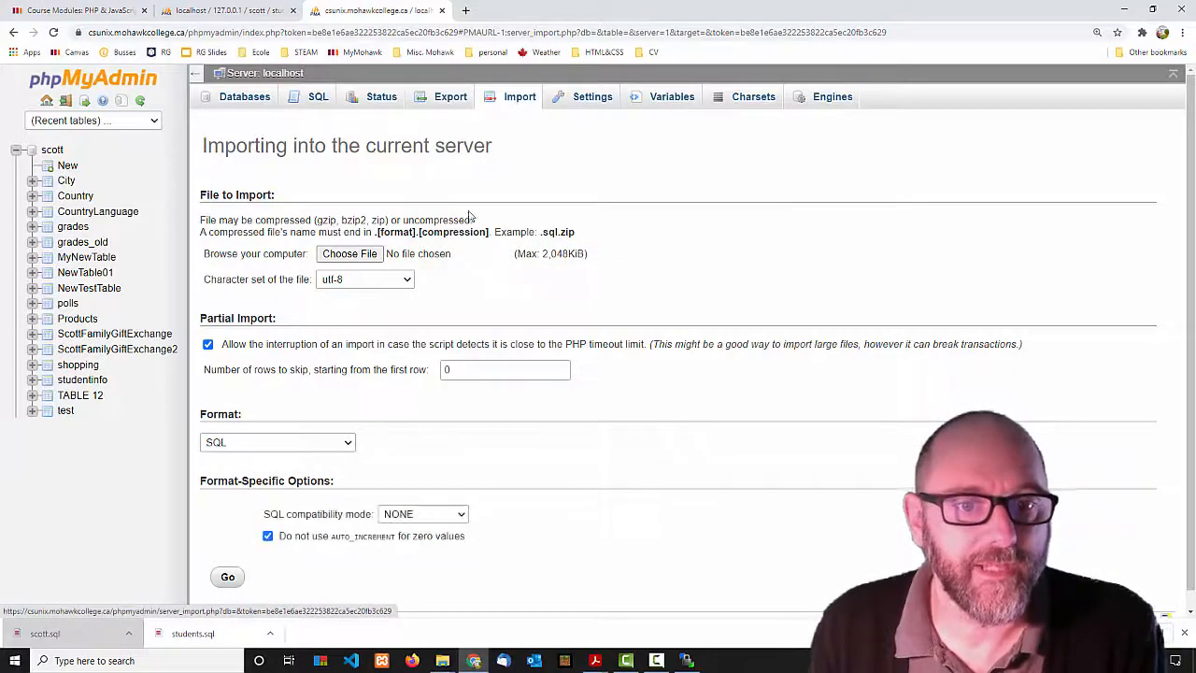
pyautogui.click(343, 254)
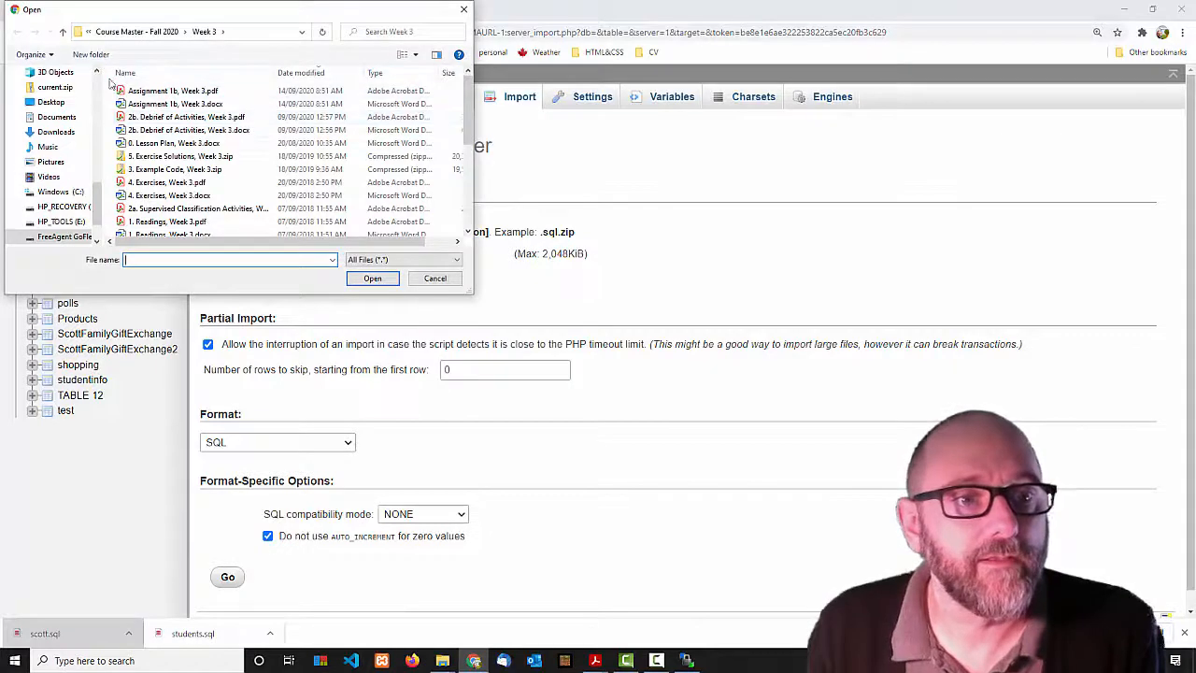
pyautogui.scroll(5, 56, 140)
pyautogui.click(61, 101)
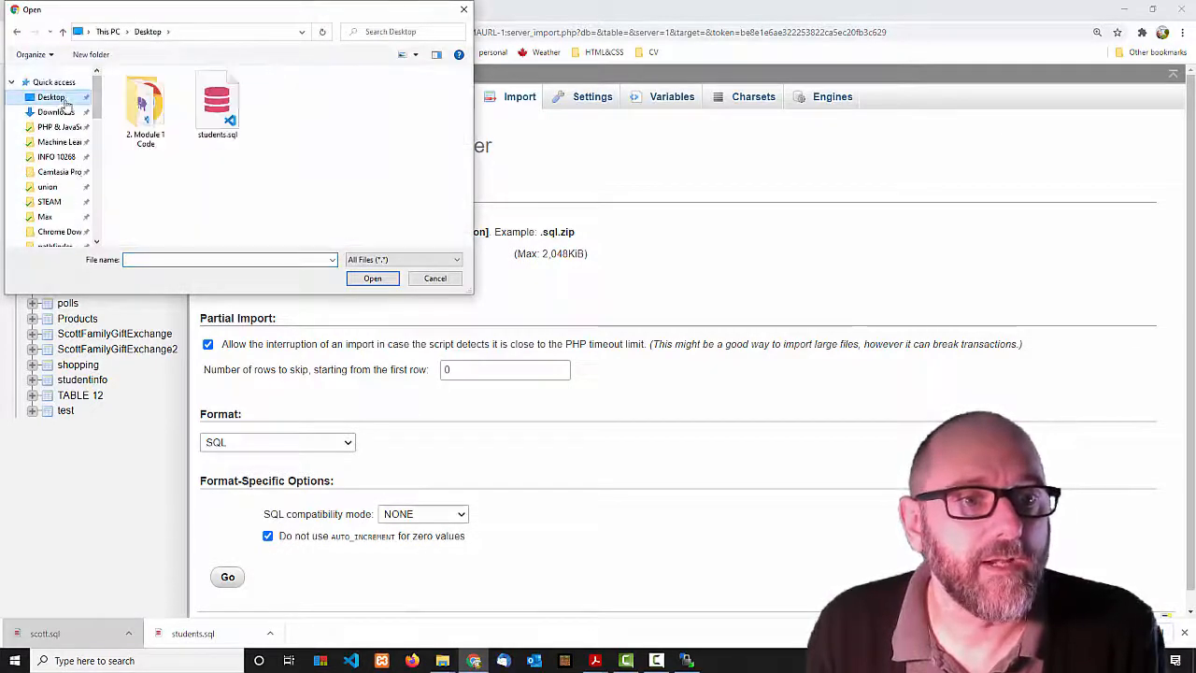
pyautogui.click(217, 105)
pyautogui.click(374, 279)
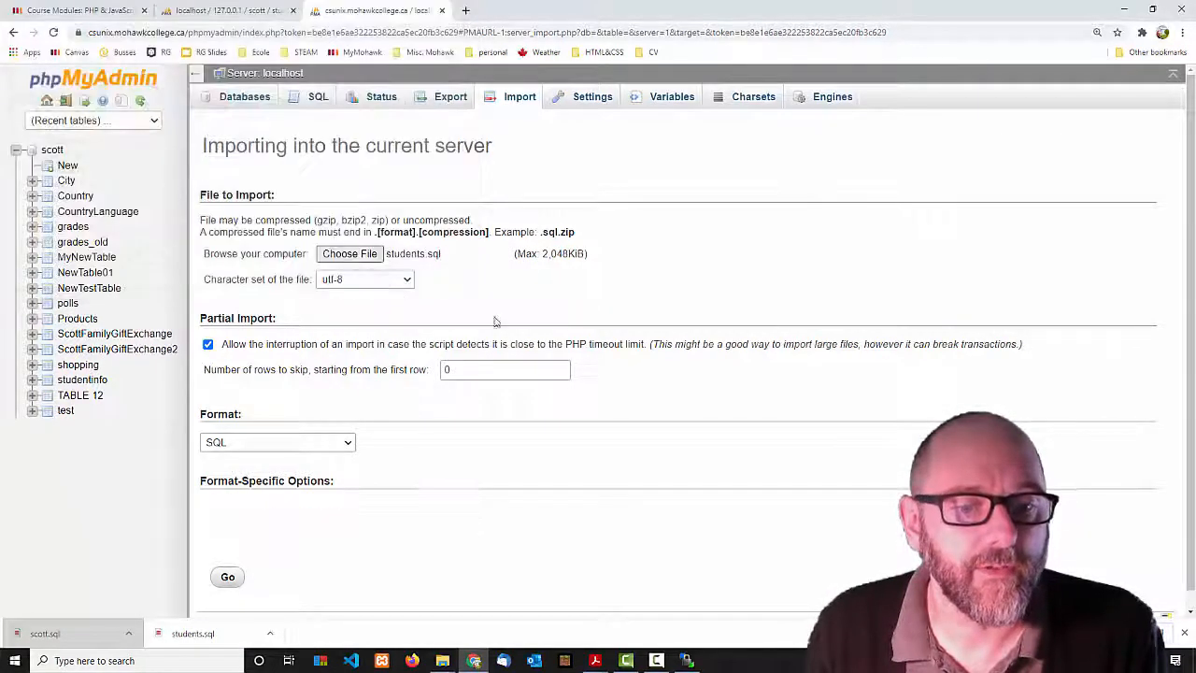
pyautogui.click(228, 579)
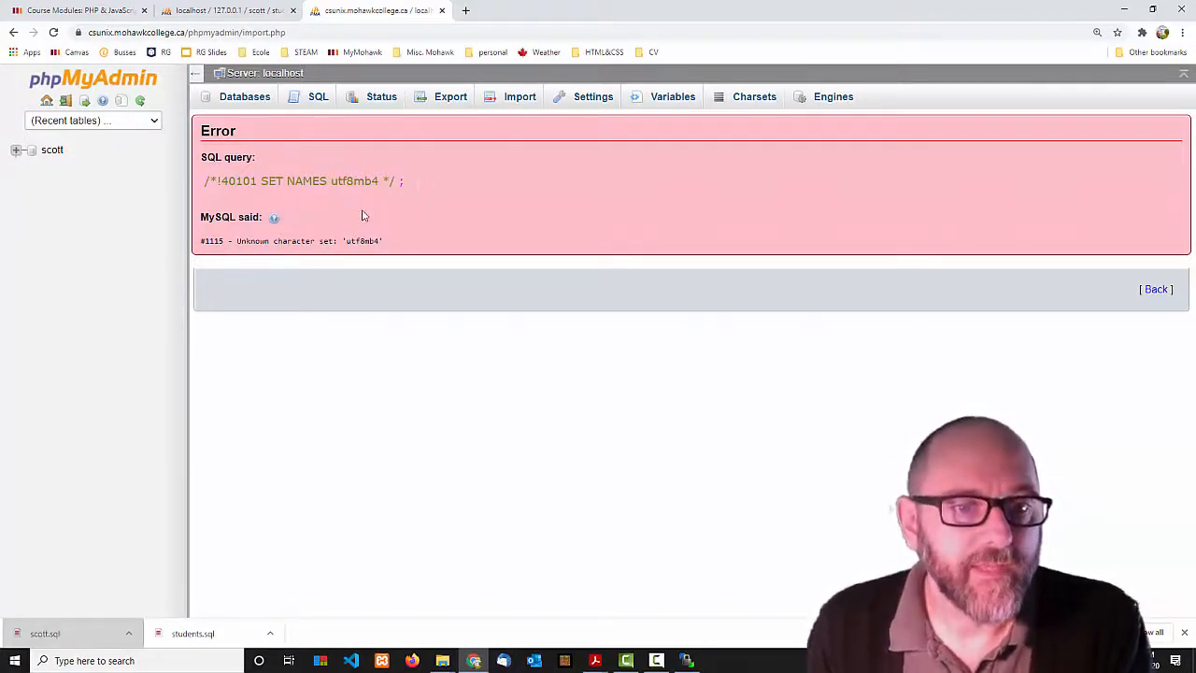
# Highlight the failing SET NAMES utf8mb4 line in the #1115 unknown character set error.
pyautogui.moveTo(203, 183); pyautogui.dragTo(409, 195)
pyautogui.click(189, 184)
pyautogui.click(447, 182)
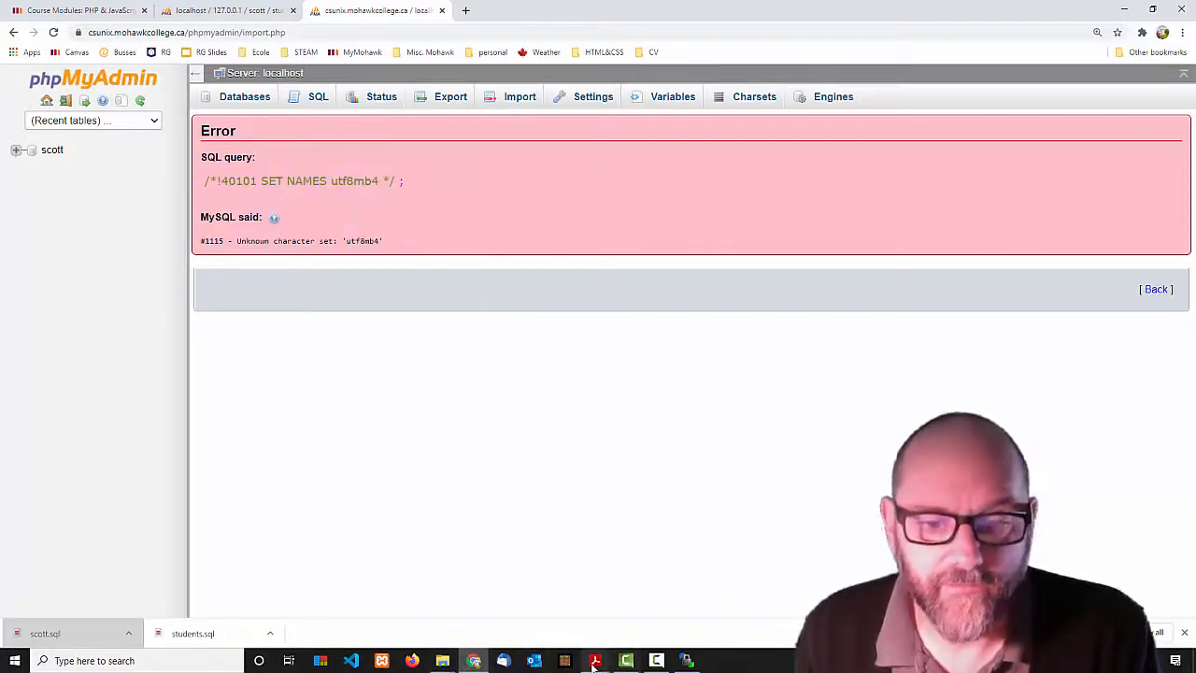
pyautogui.moveTo(595, 661)
pyautogui.click(590, 622)
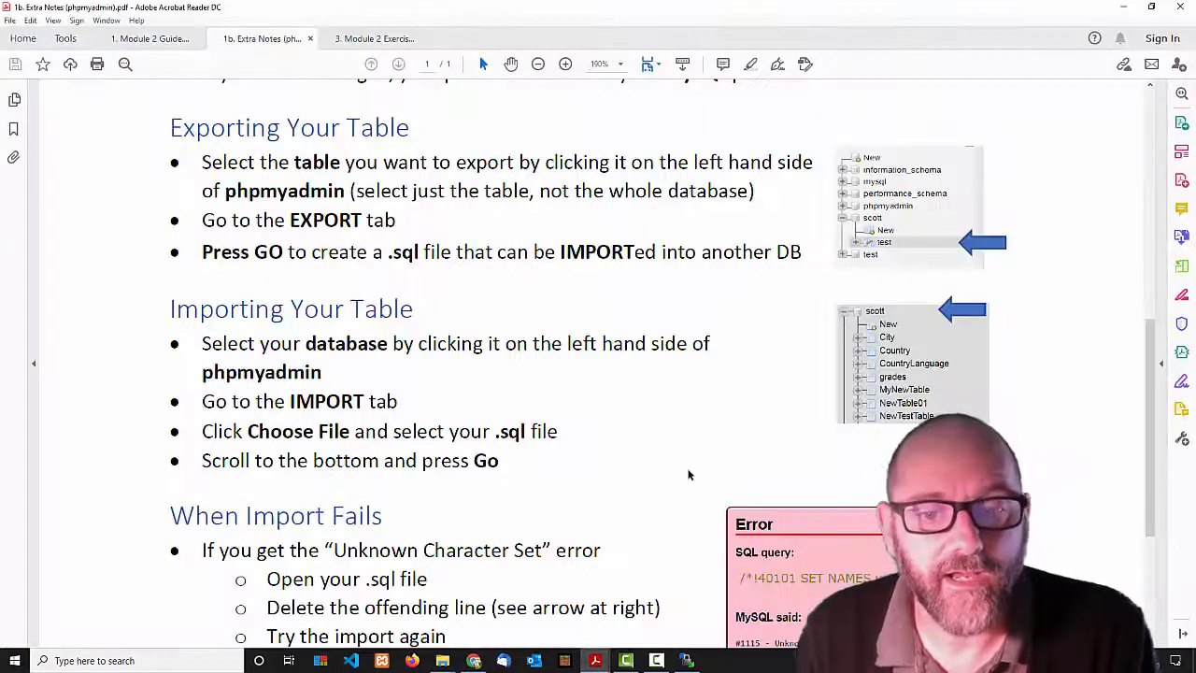
pyautogui.scroll(-3, 701, 467)
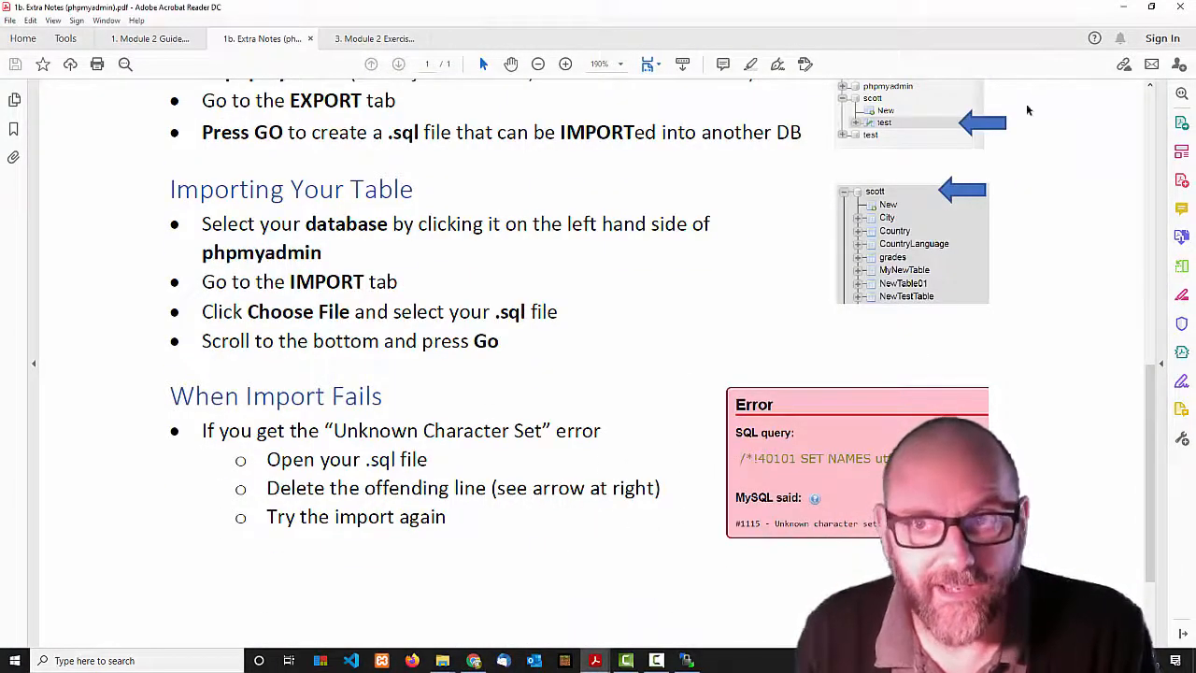
pyautogui.click(1123, 8)
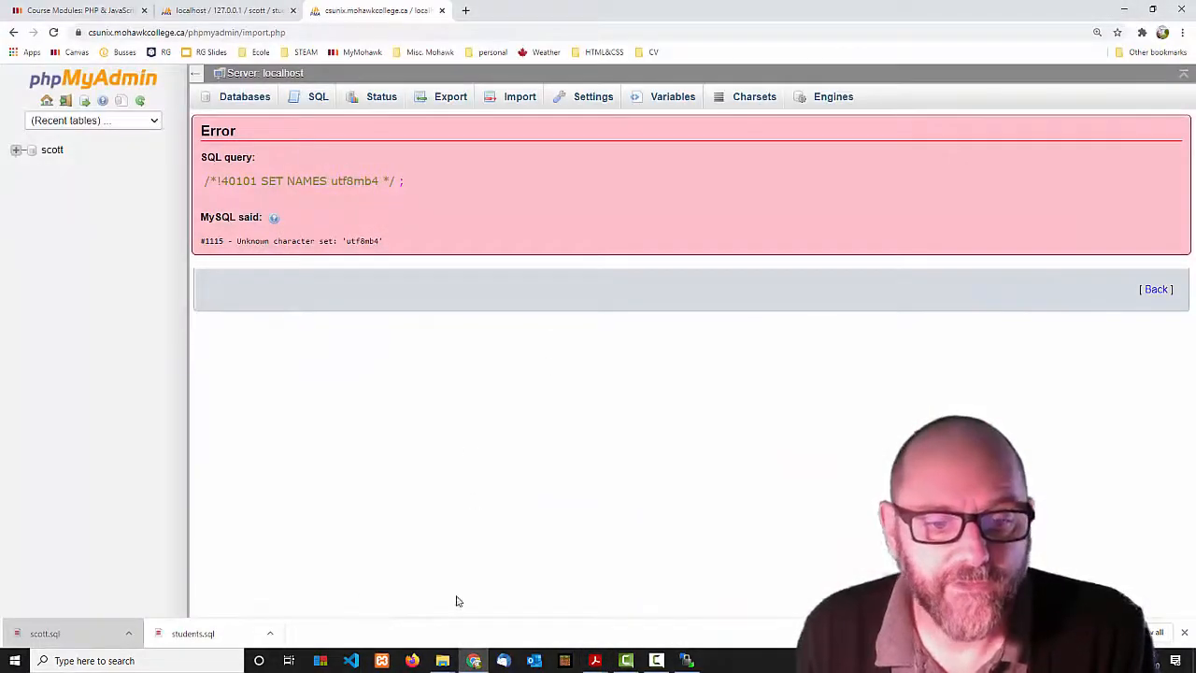
pyautogui.moveTo(441, 664)
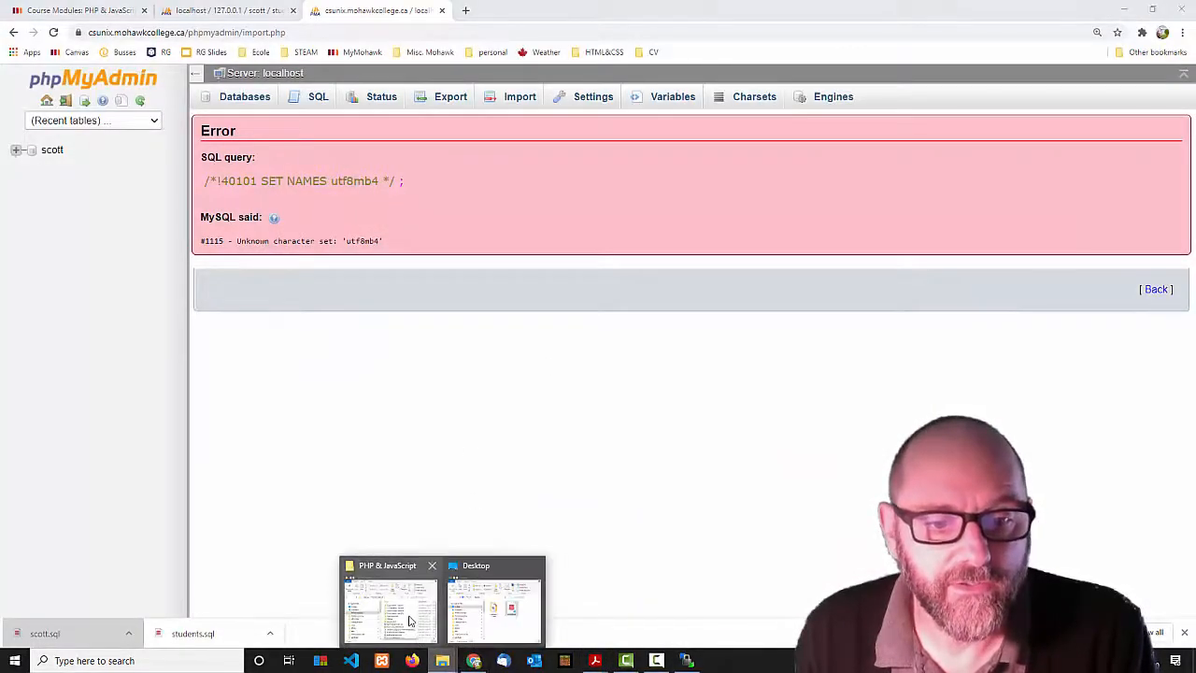
pyautogui.click(413, 619)
# Open the Desktop copy of students.sql in Visual Studio Code.
pyautogui.click(504, 598)
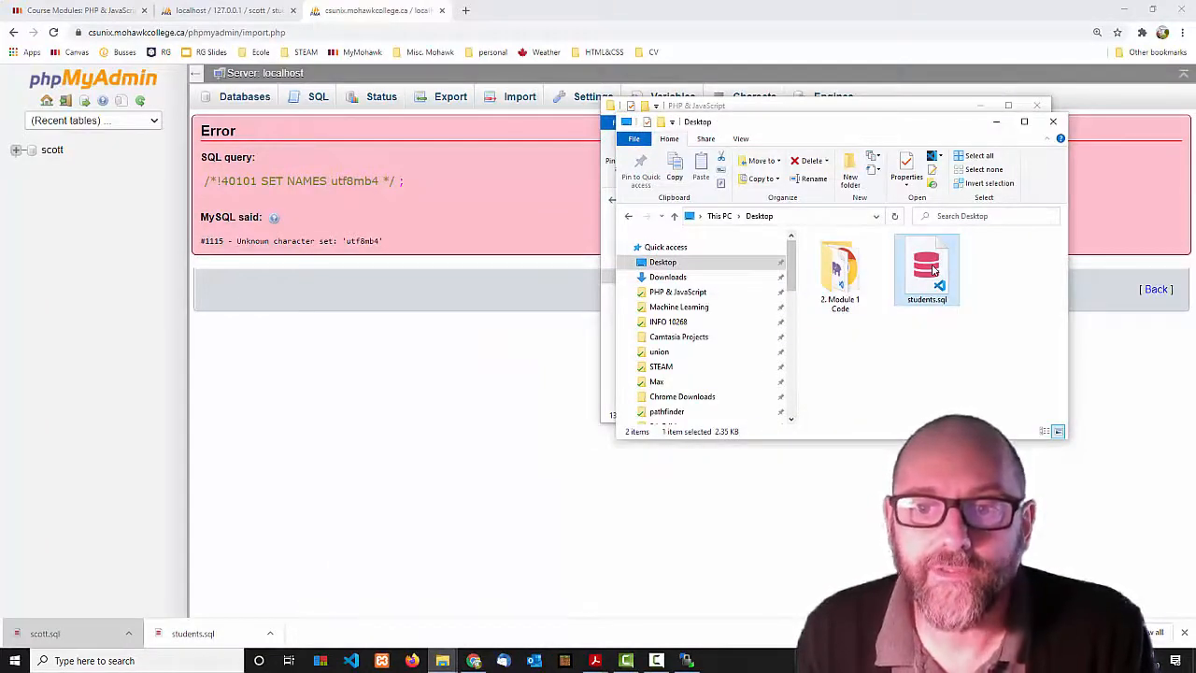
pyautogui.doubleClick(932, 269)
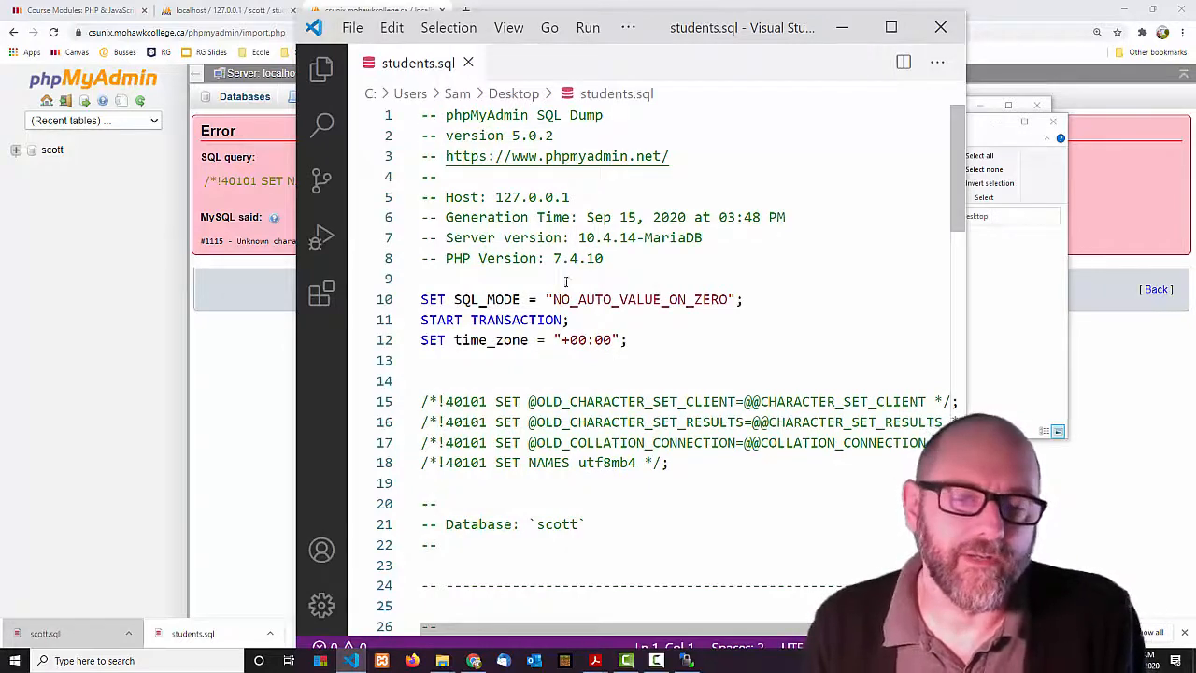
pyautogui.scroll(-1, 592, 350)
pyautogui.scroll(1, 599, 351)
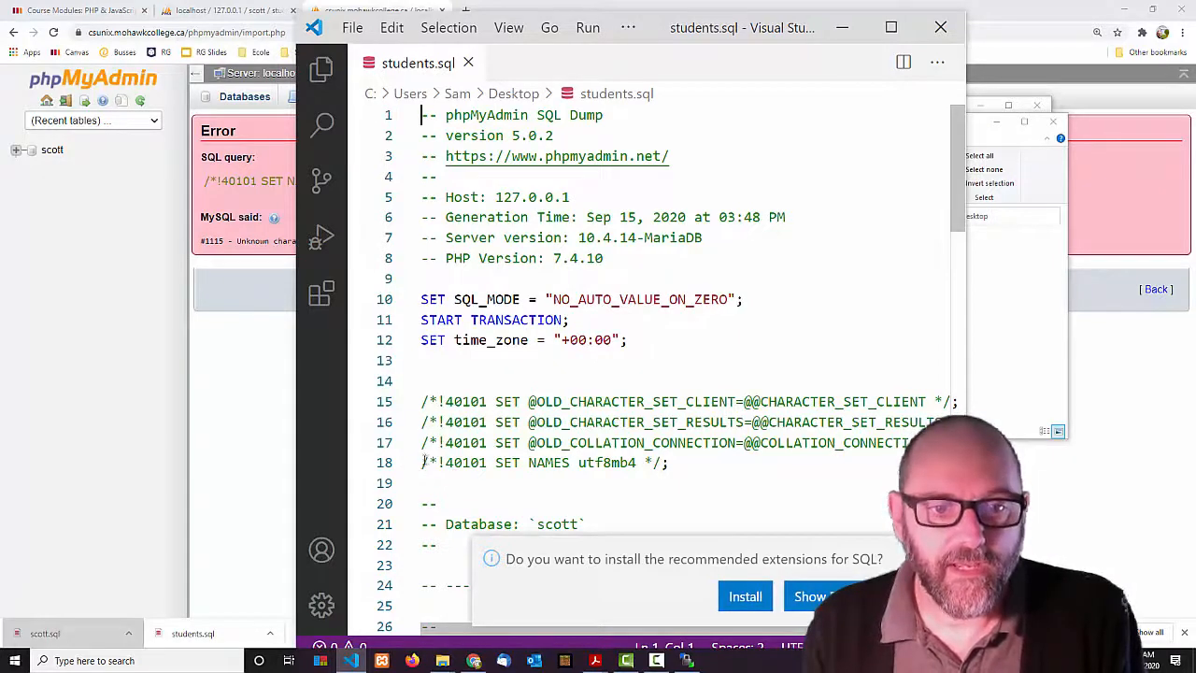
# Delete the SET NAMES utf8mb4 line from students.sql and save the file.
pyautogui.tripleClick(513, 463)
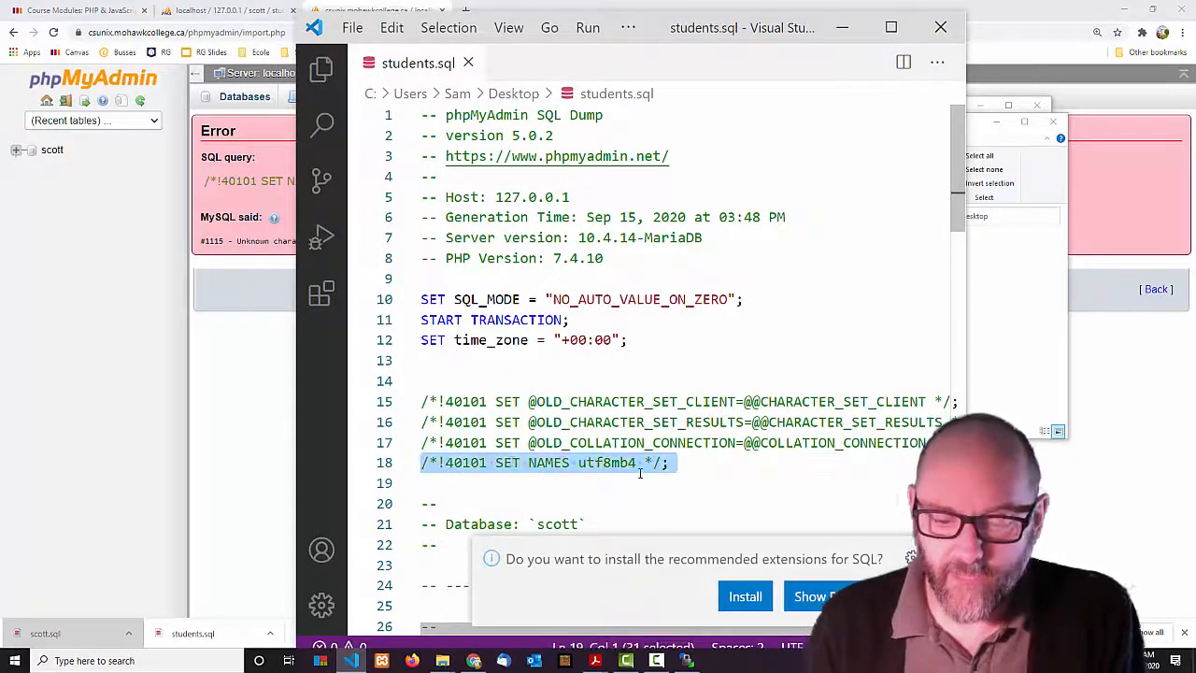
pyautogui.press('Delete')
pyautogui.hotkey('ctrl', 's')
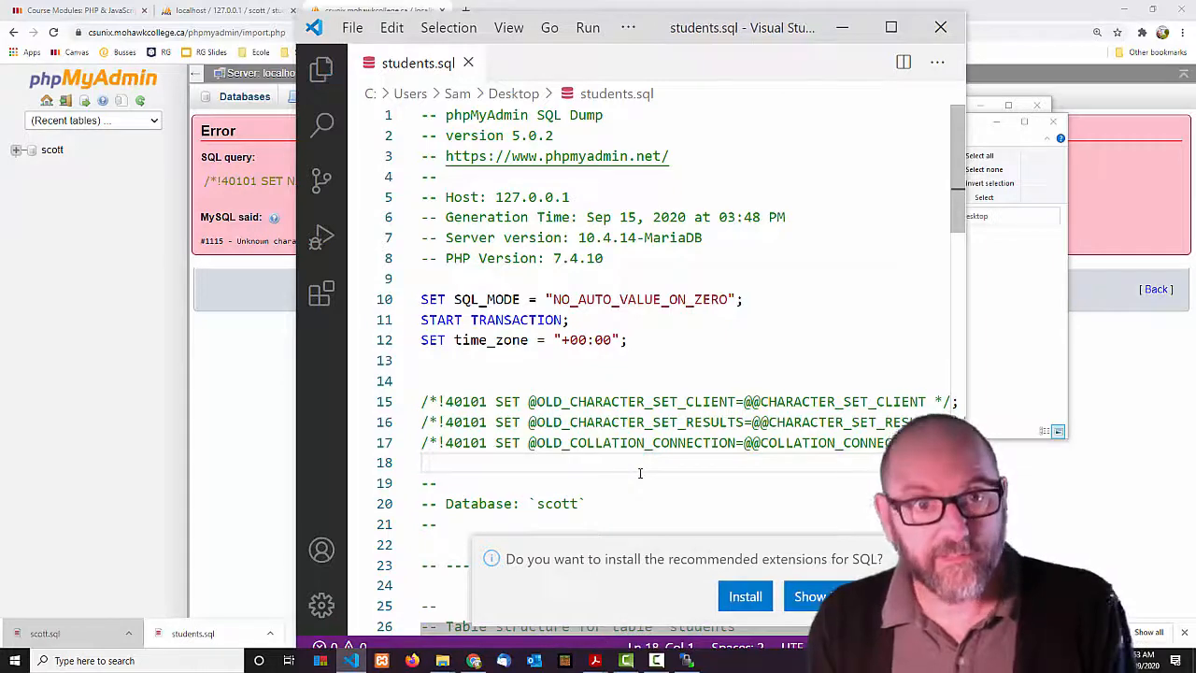
pyautogui.click(839, 38)
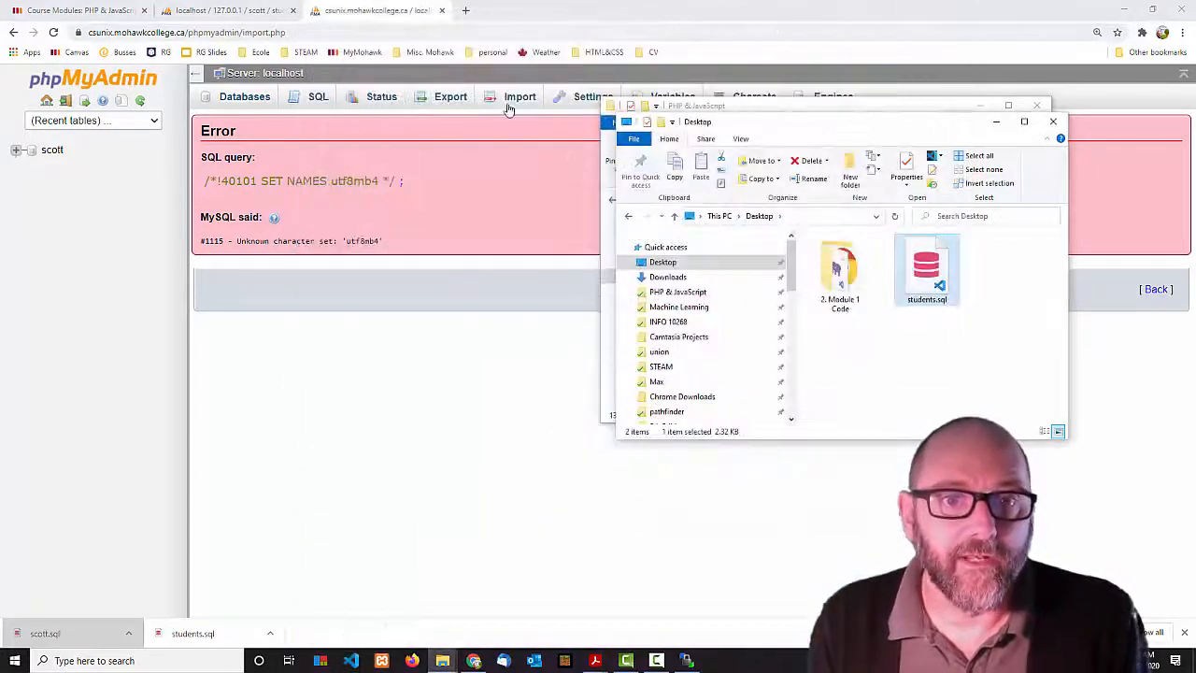
# Re-import the edited students.sql, hitting #1046 No database selected, then open the Extra Notes PDF.
pyautogui.click(513, 97)
pyautogui.click(359, 255)
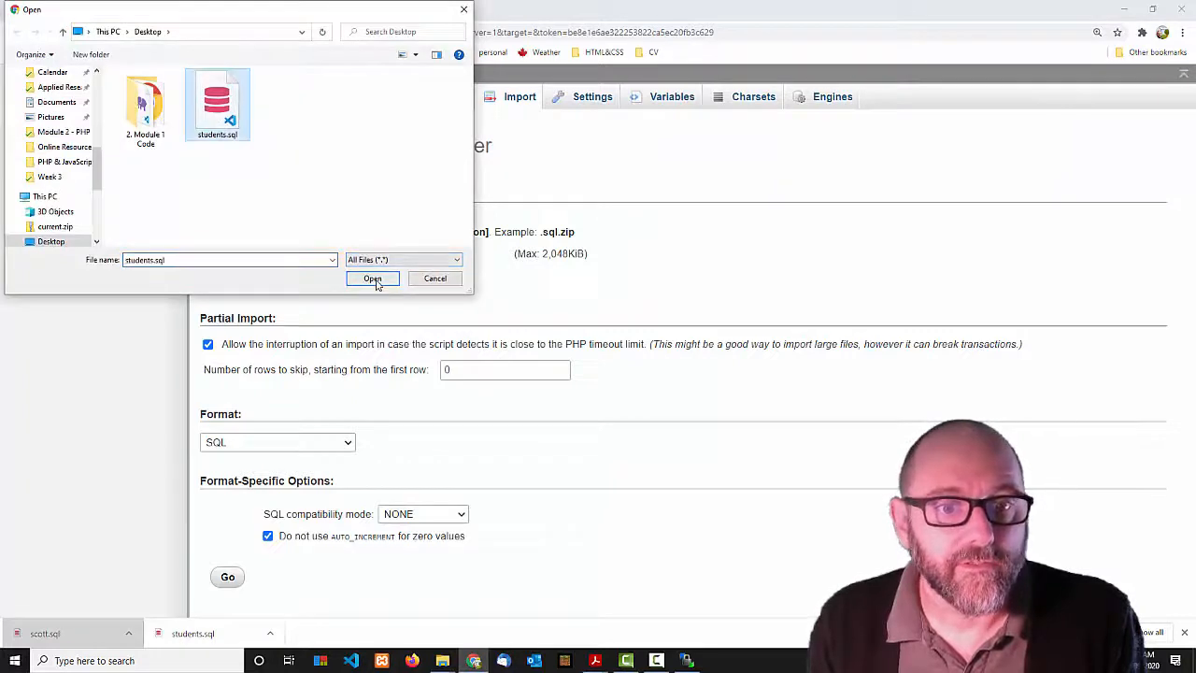
pyautogui.click(373, 279)
pyautogui.click(226, 578)
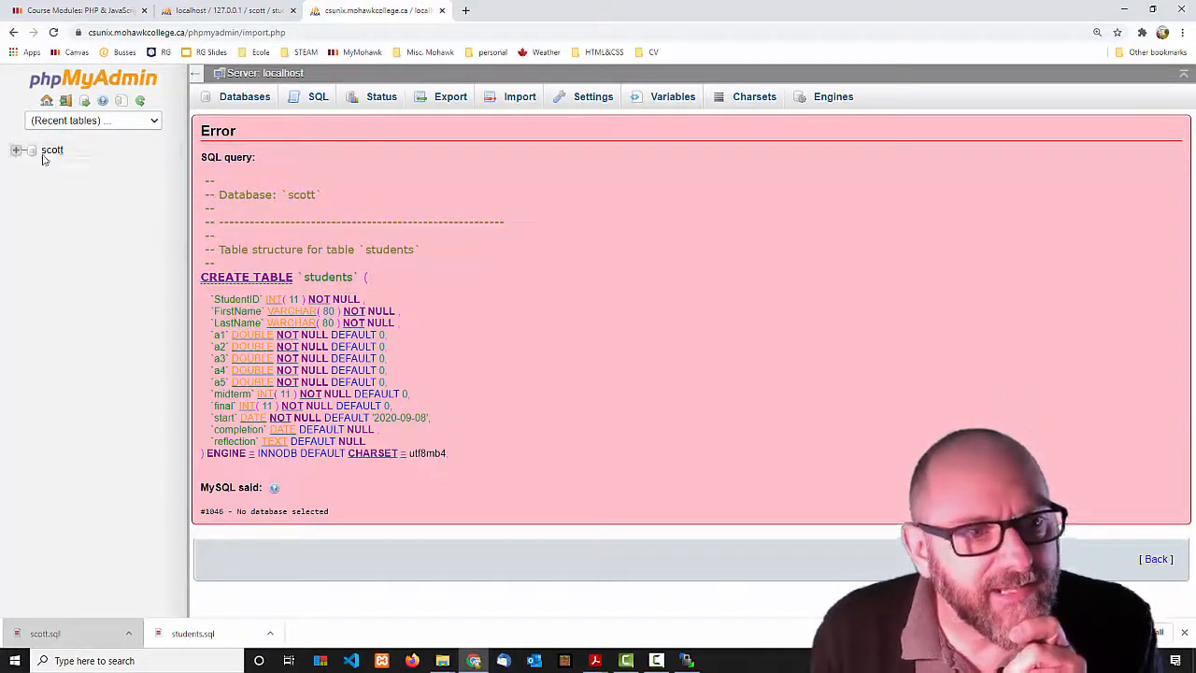
pyautogui.moveTo(605, 657)
pyautogui.click(608, 584)
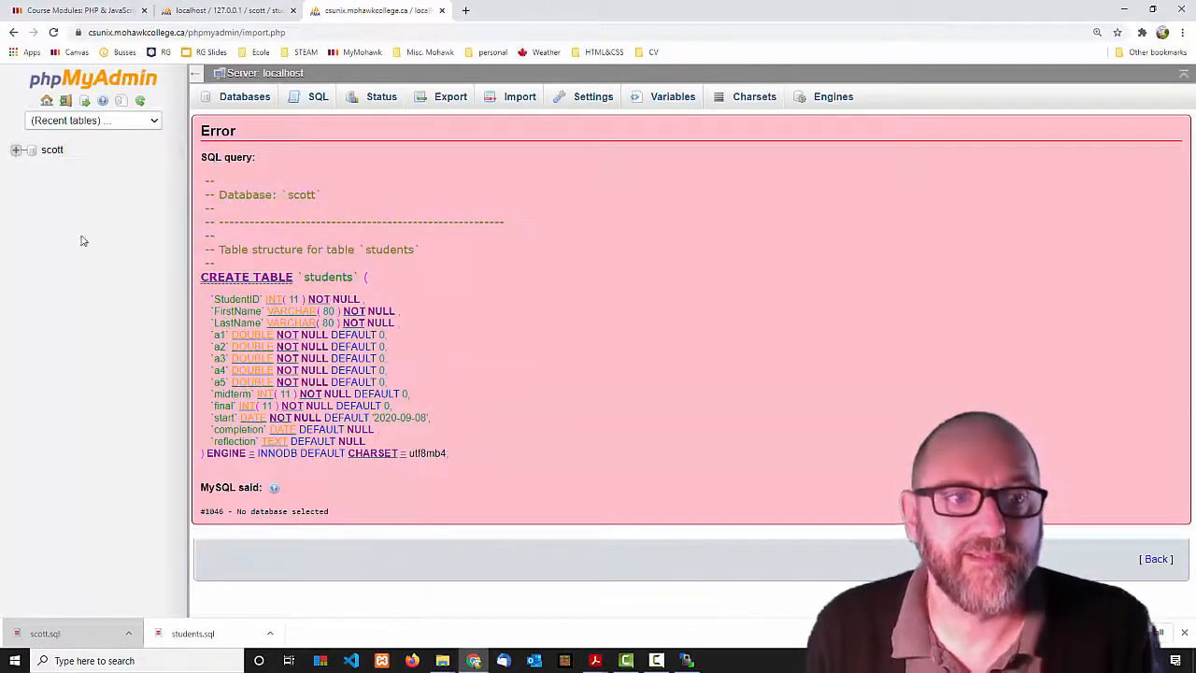
# Import the Desktop students.sql into the scott database; it fails with #1115 Unknown character set 'utf8mb4'.
pyautogui.click(53, 150)
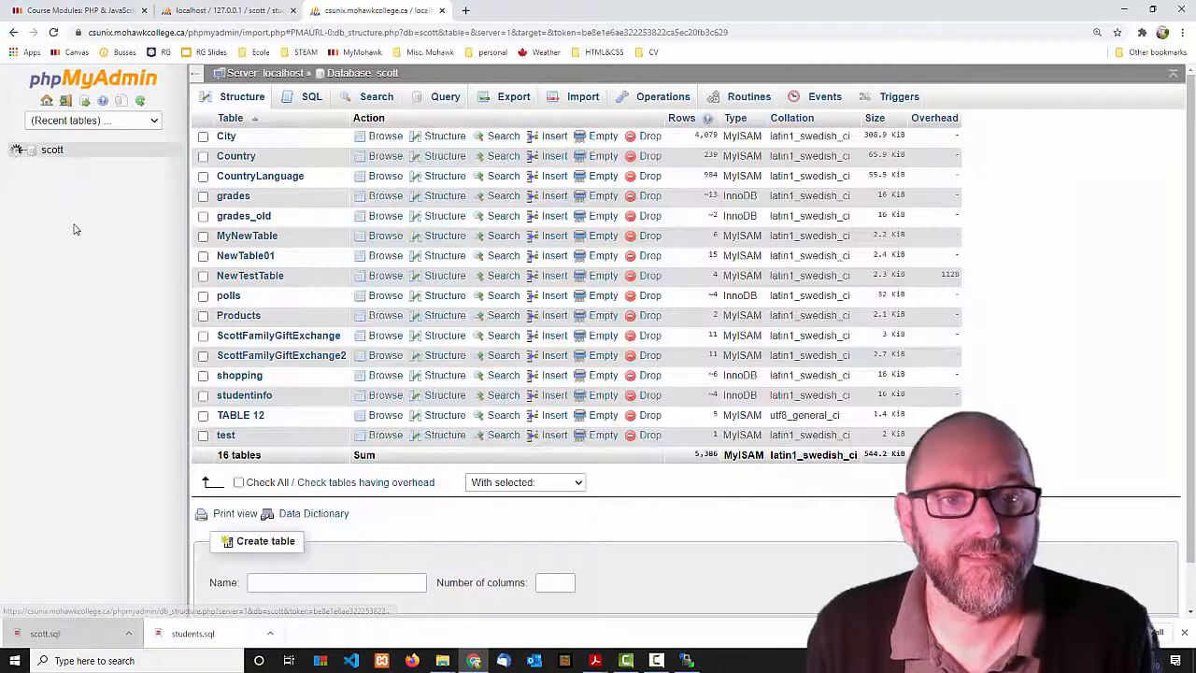
pyautogui.click(576, 98)
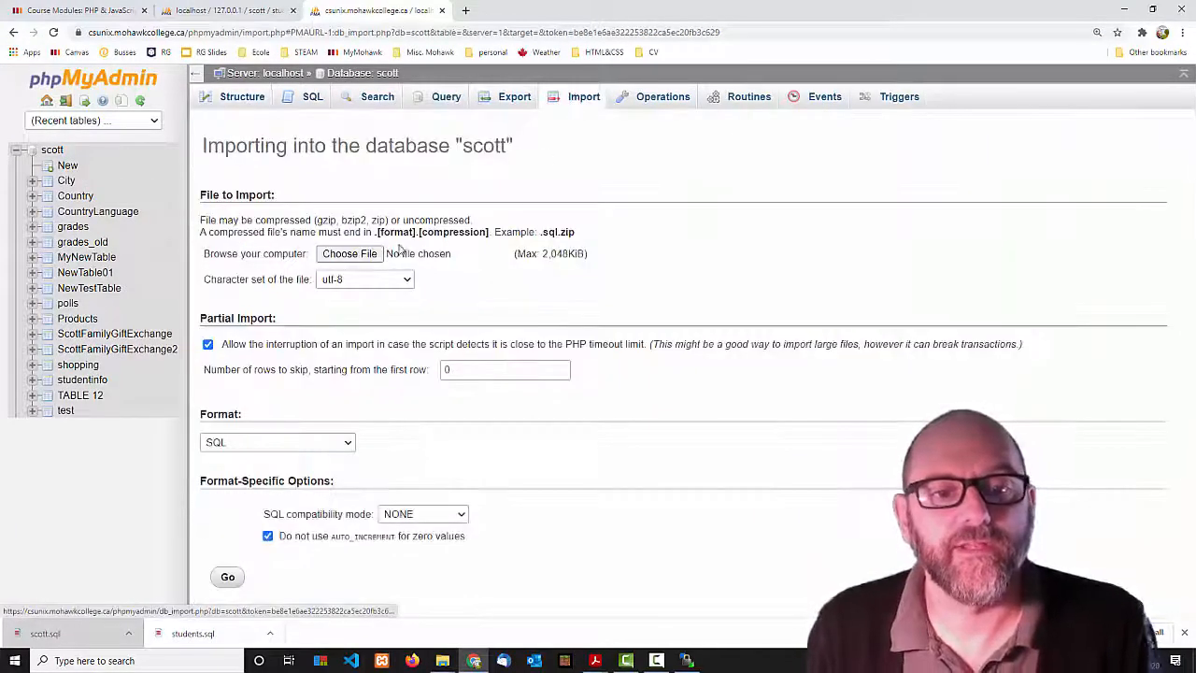
pyautogui.click(350, 254)
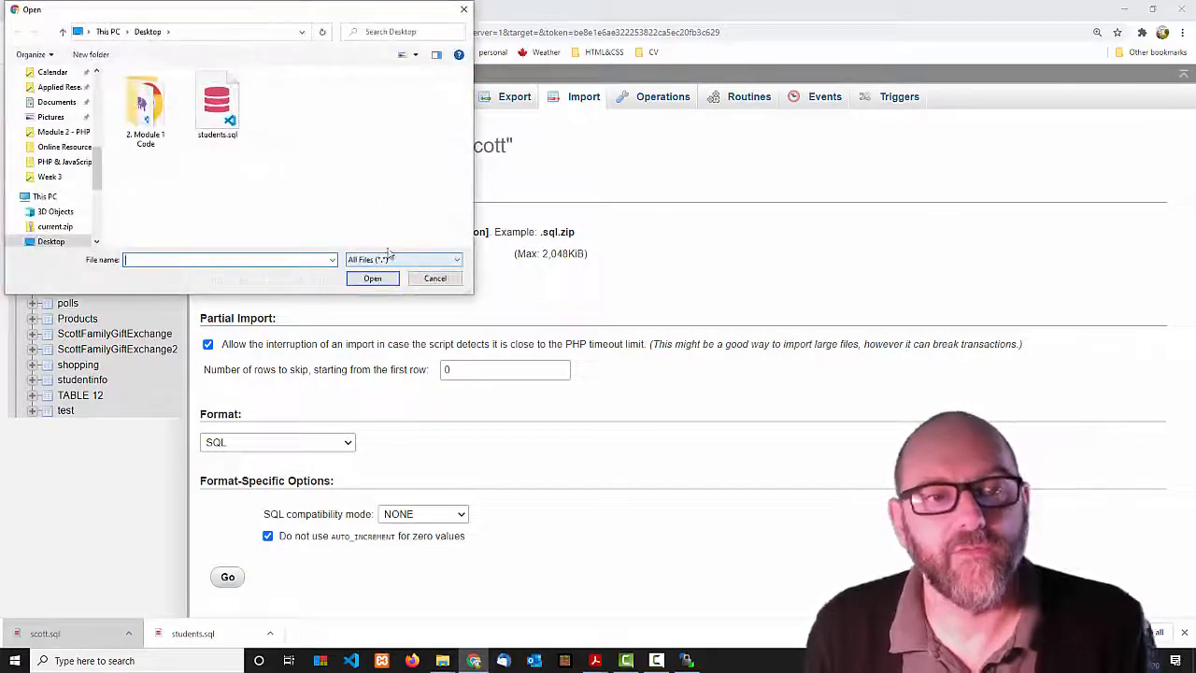
pyautogui.click(229, 119)
pyautogui.click(370, 277)
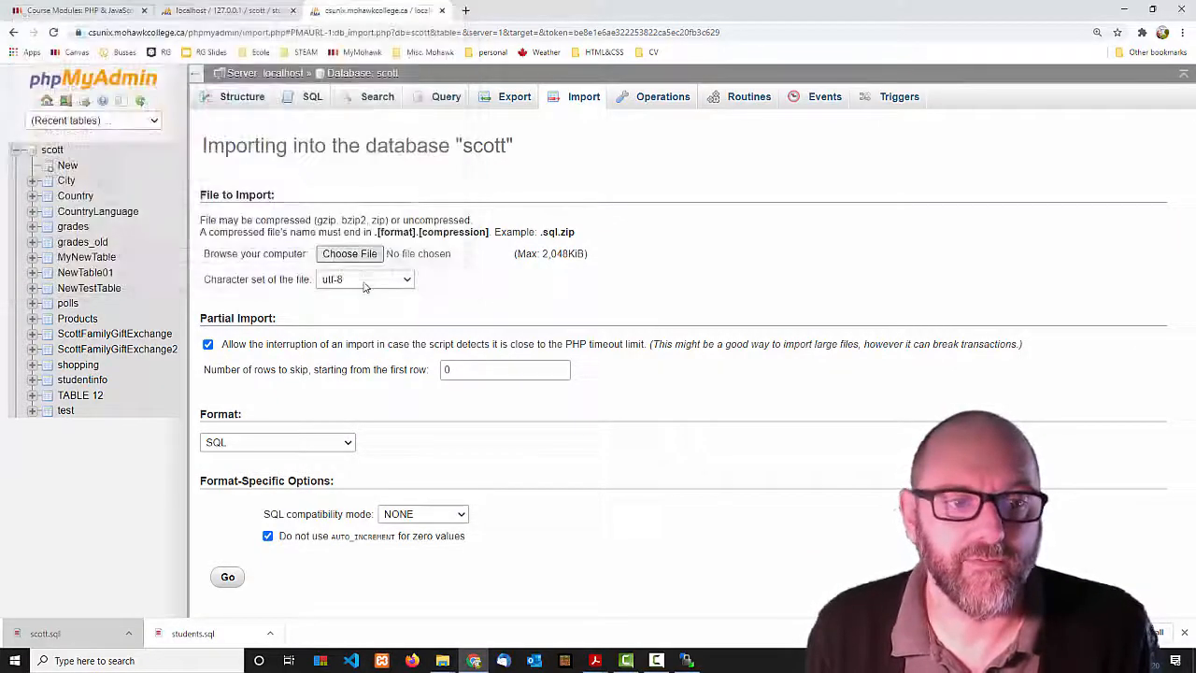
pyautogui.click(228, 577)
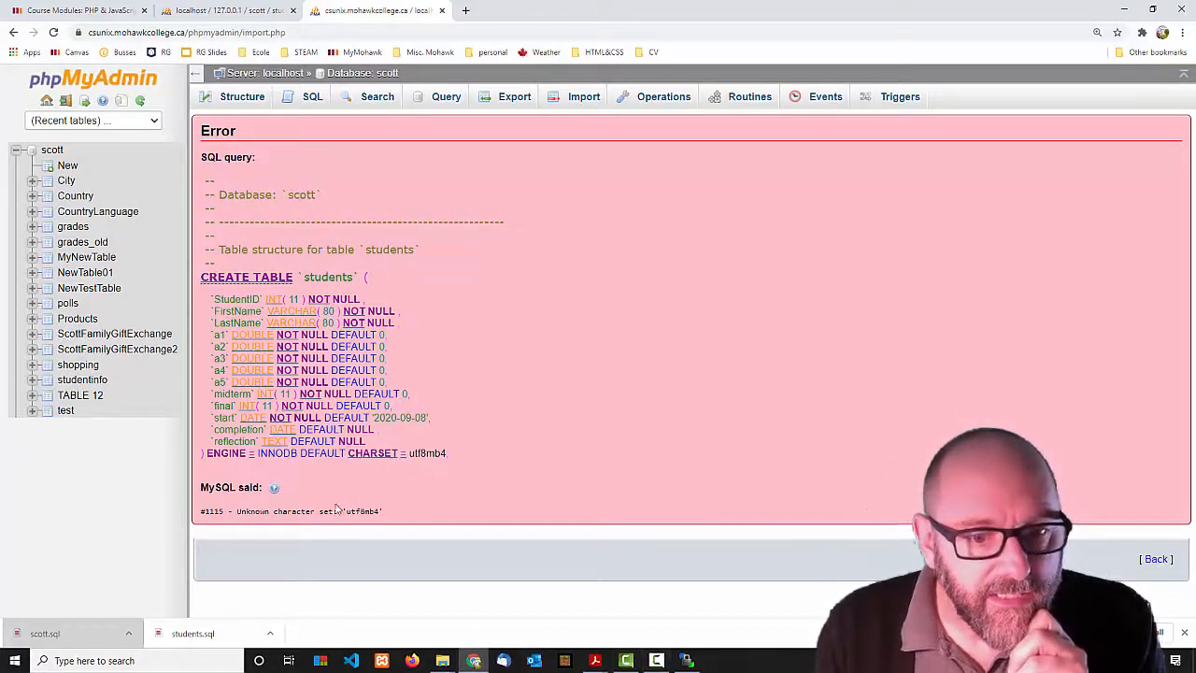
# Delete CHARSET=utf8mb4 from line 43 of students.sql in VS Code and save the file.
pyautogui.moveTo(265, 511); pyautogui.dragTo(384, 512)
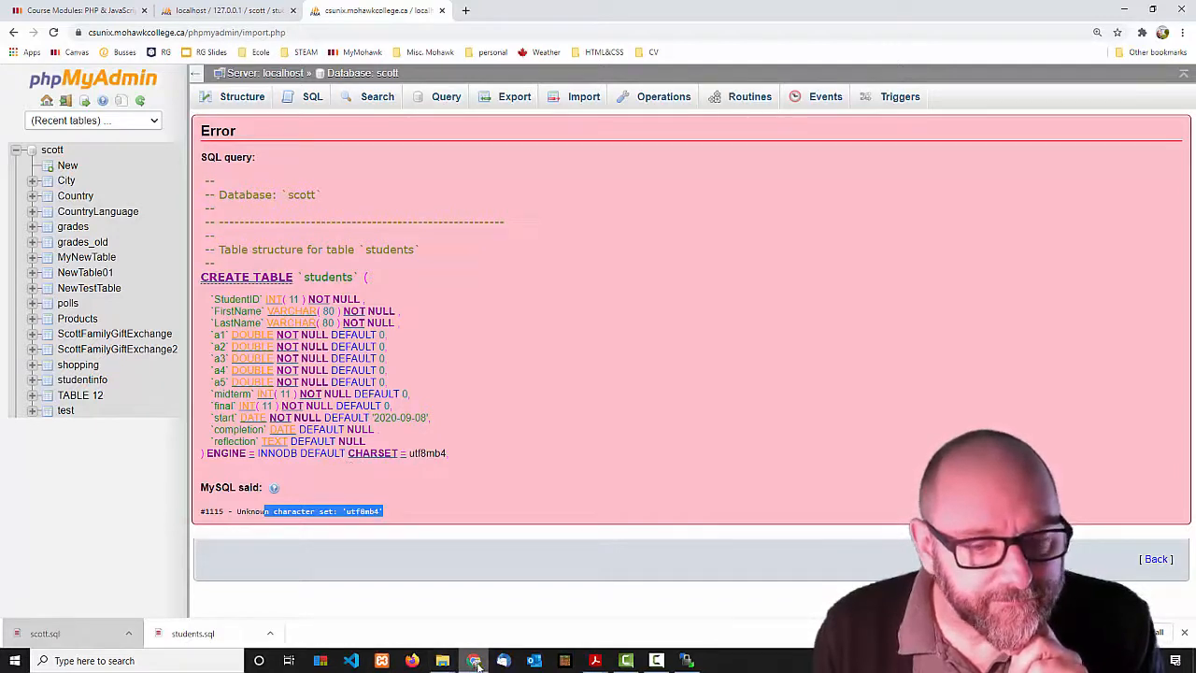
pyautogui.moveTo(473, 665)
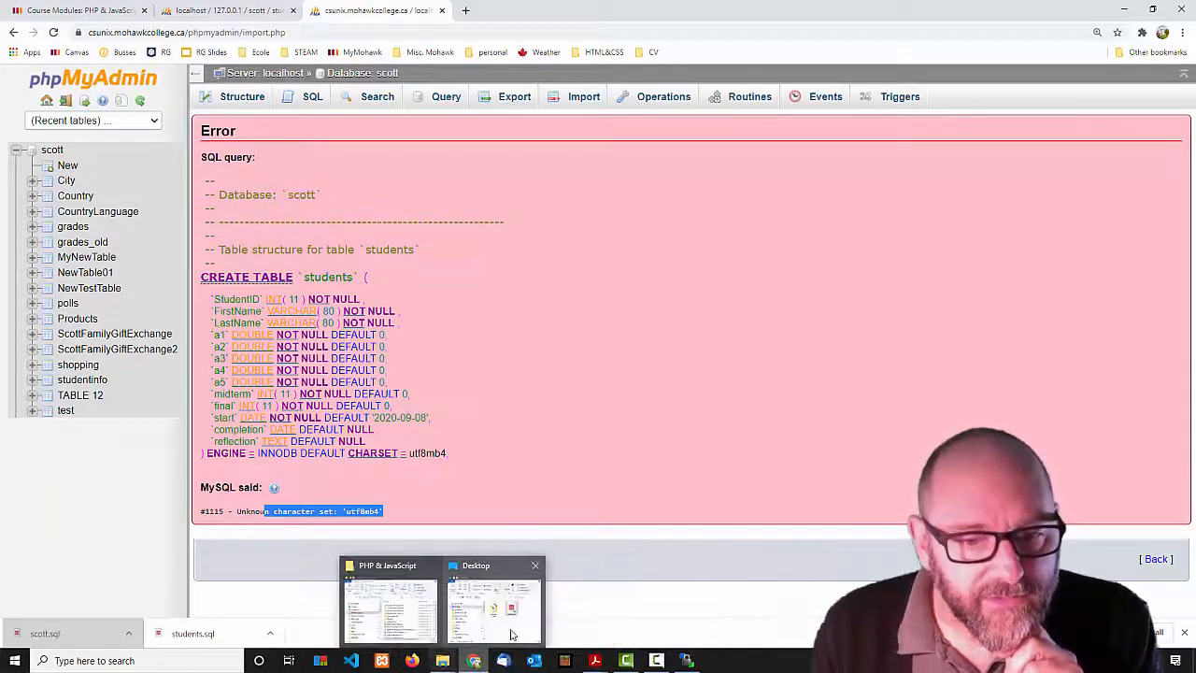
pyautogui.click(494, 601)
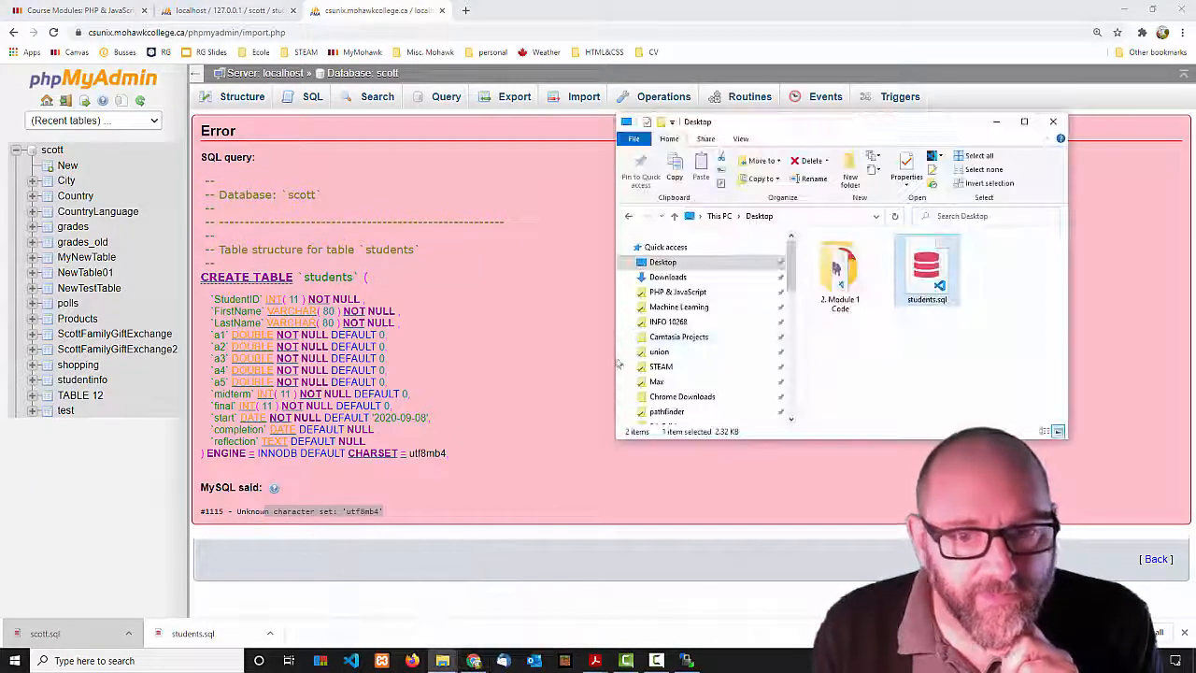
pyautogui.doubleClick(926, 273)
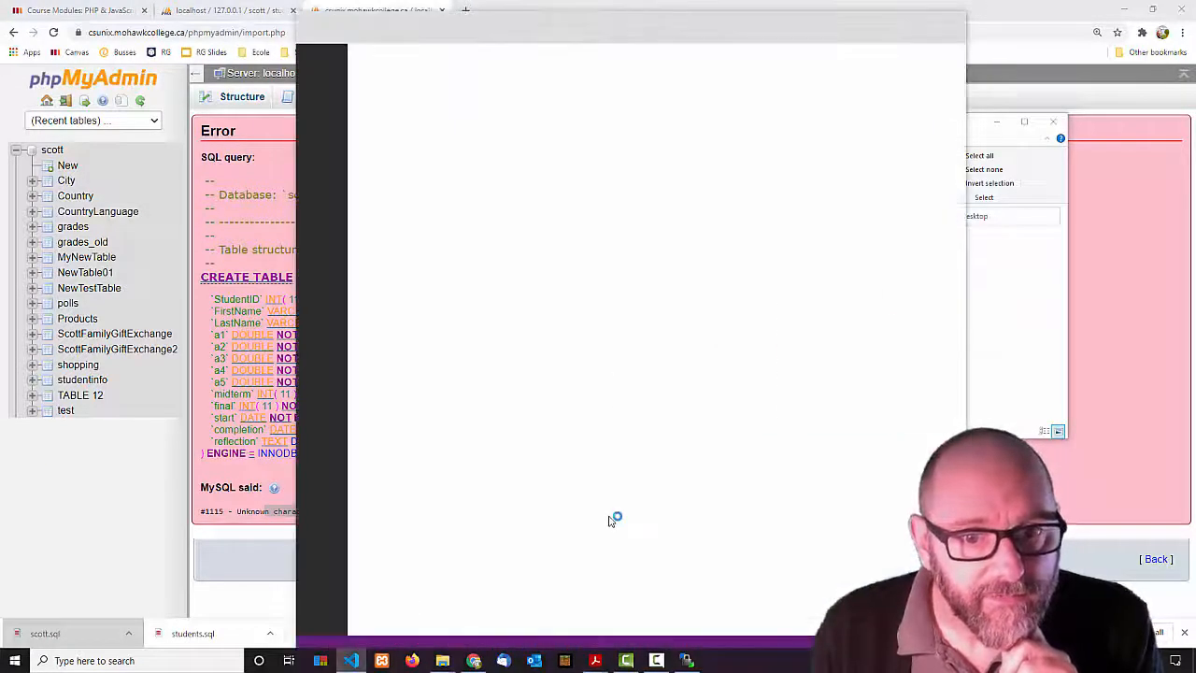
pyautogui.scroll(-8, 608, 514)
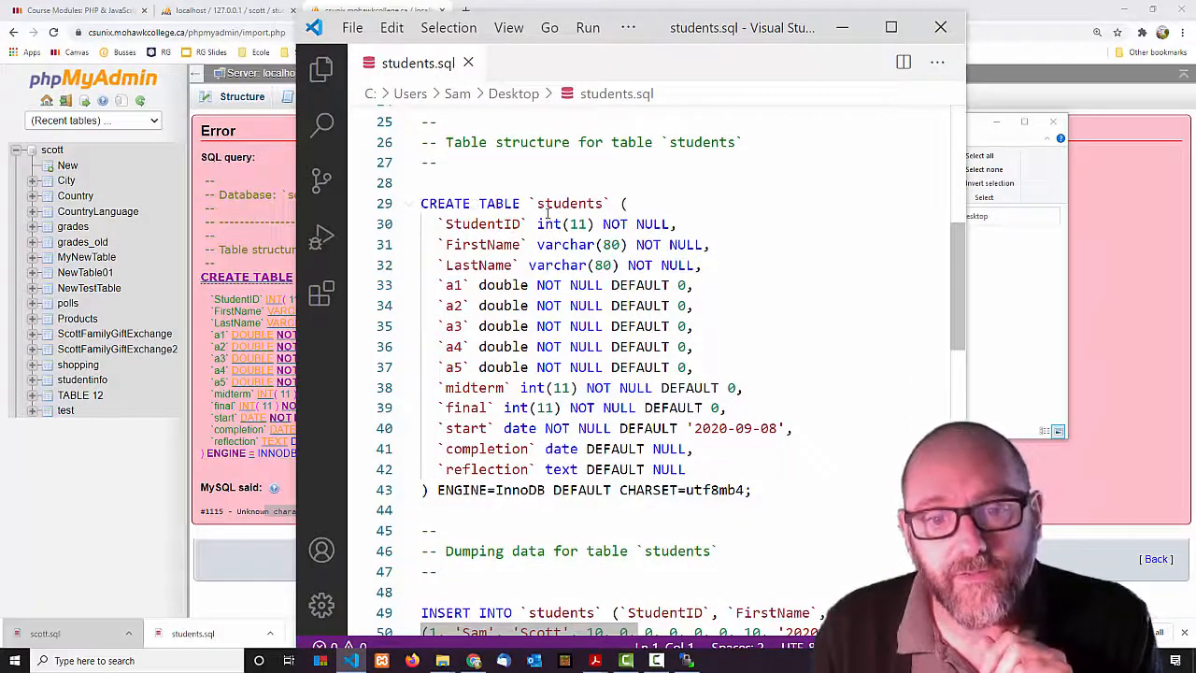
pyautogui.moveTo(620, 490); pyautogui.dragTo(747, 486)
pyautogui.press('BackSpace')
pyautogui.press('BackSpace')
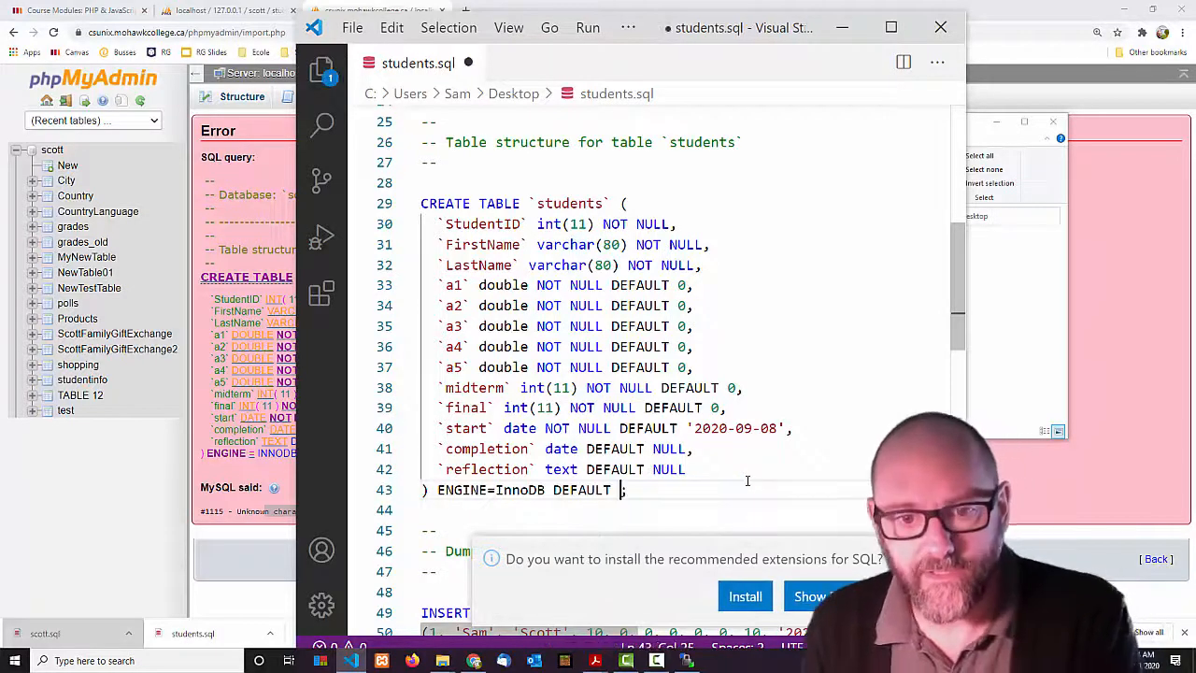
pyautogui.hotkey('ctrl', 's')
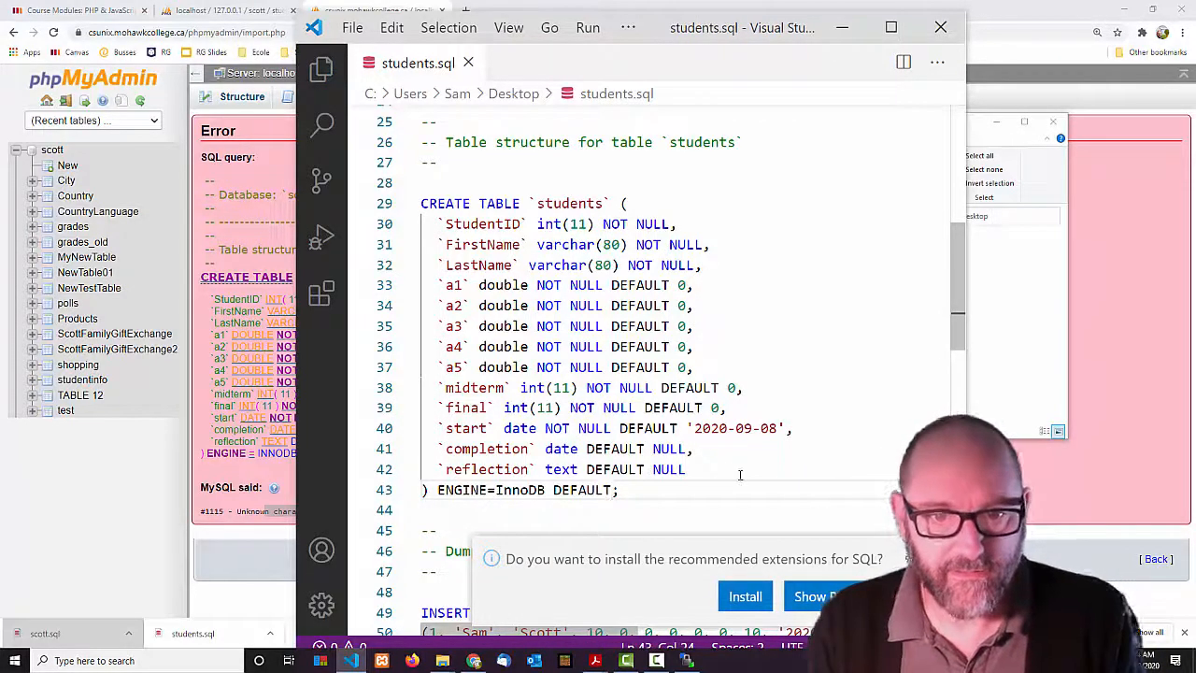
pyautogui.click(292, 599)
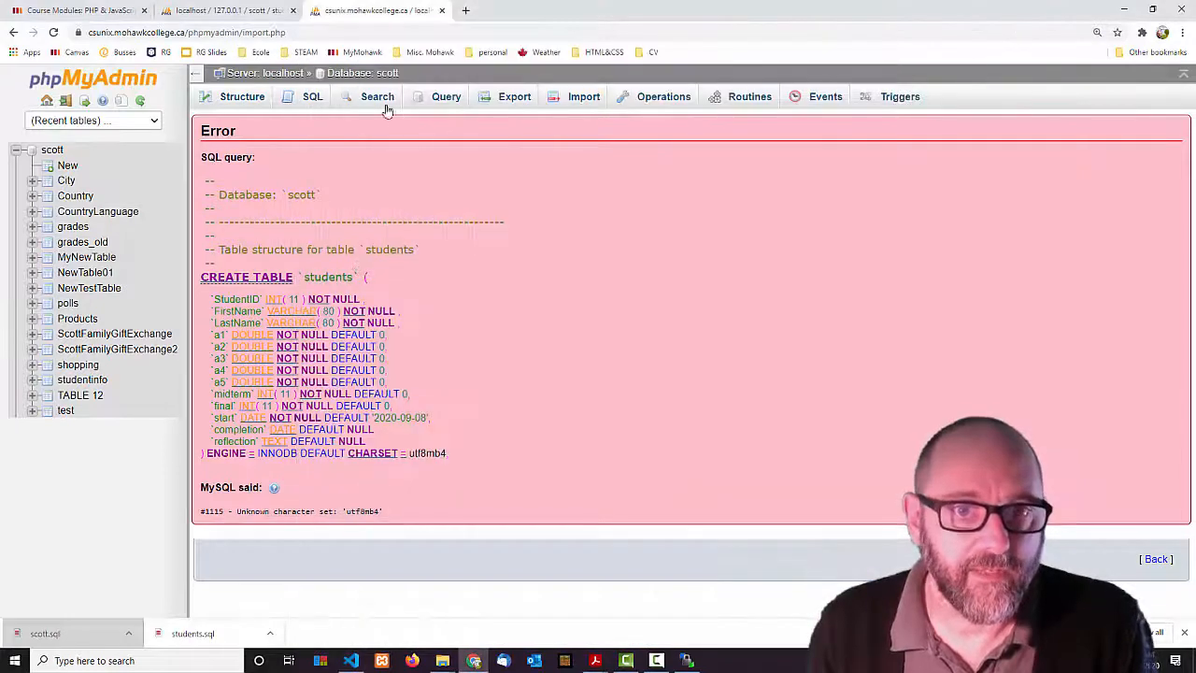
# Re-import students.sql into scott, which now fails with a #1064 syntax error at DEFAULT.
pyautogui.click(576, 99)
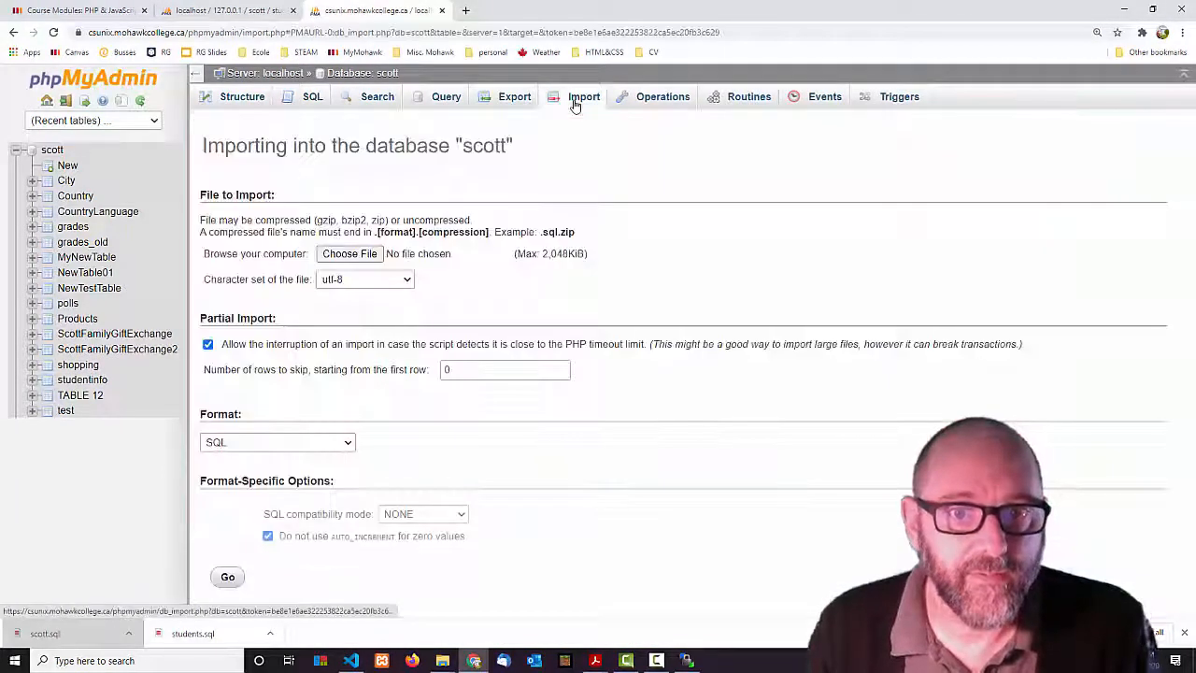
pyautogui.click(353, 261)
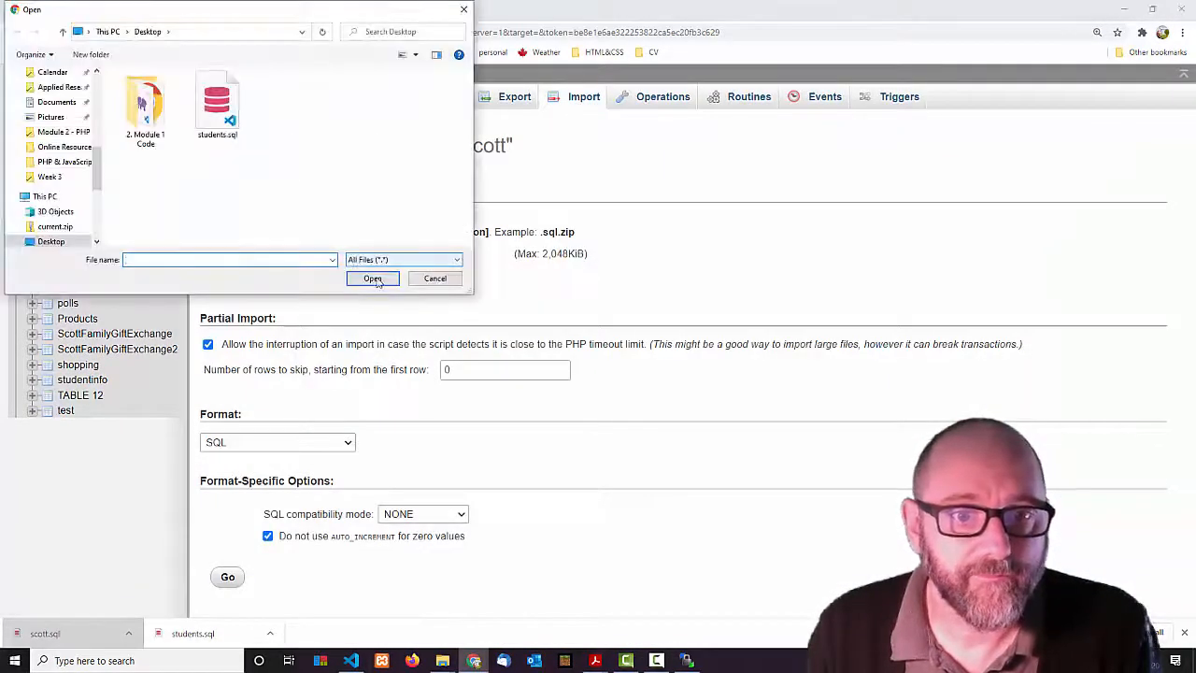
pyautogui.click(245, 131)
pyautogui.click(372, 279)
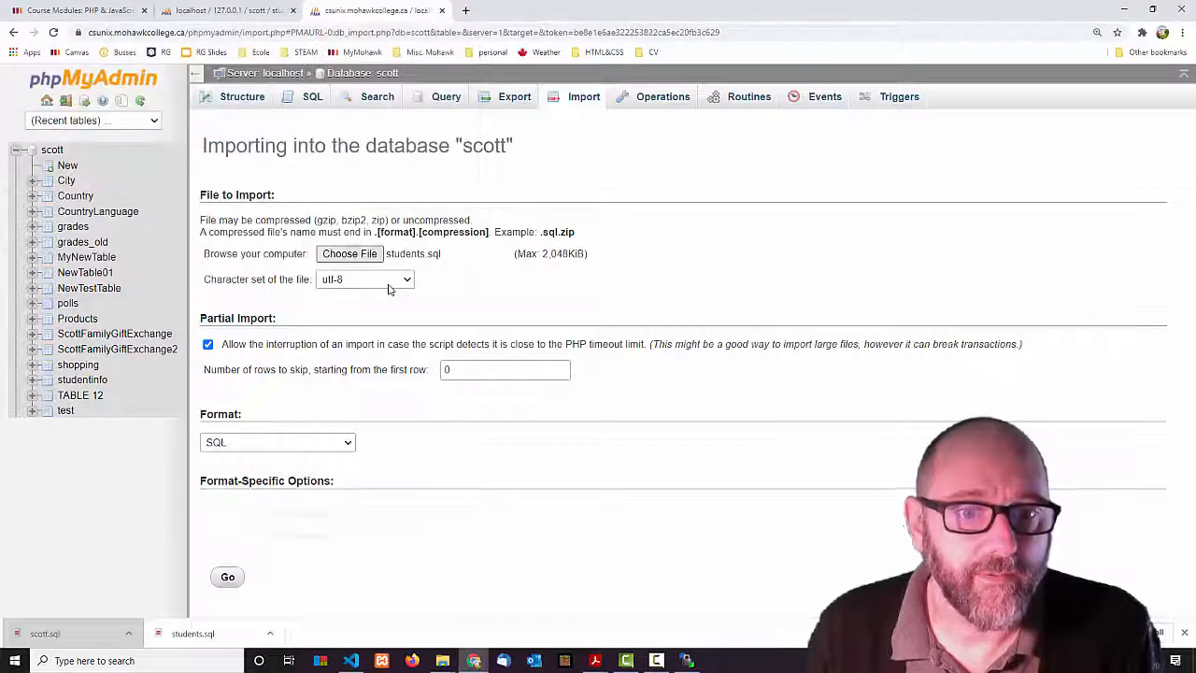
pyautogui.click(229, 578)
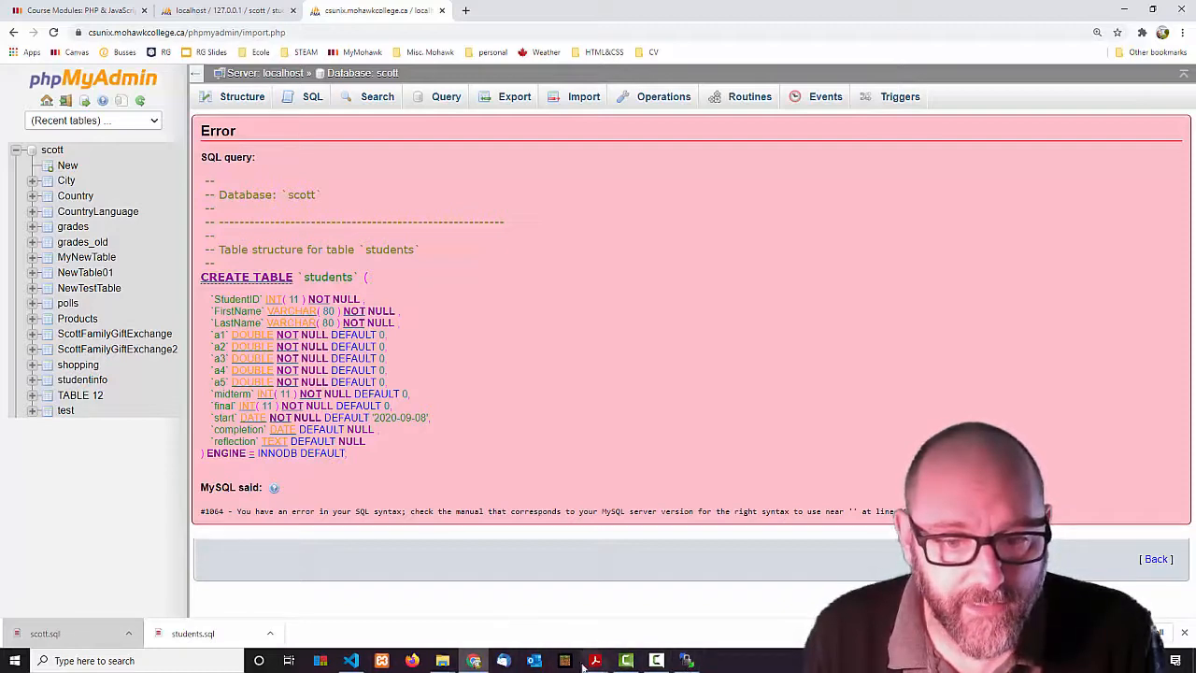
# Remove the leftover DEFAULT after ENGINE=InnoDB on line 43 and save students.sql.
pyautogui.moveTo(442, 661)
pyautogui.click(534, 579)
pyautogui.doubleClick(929, 268)
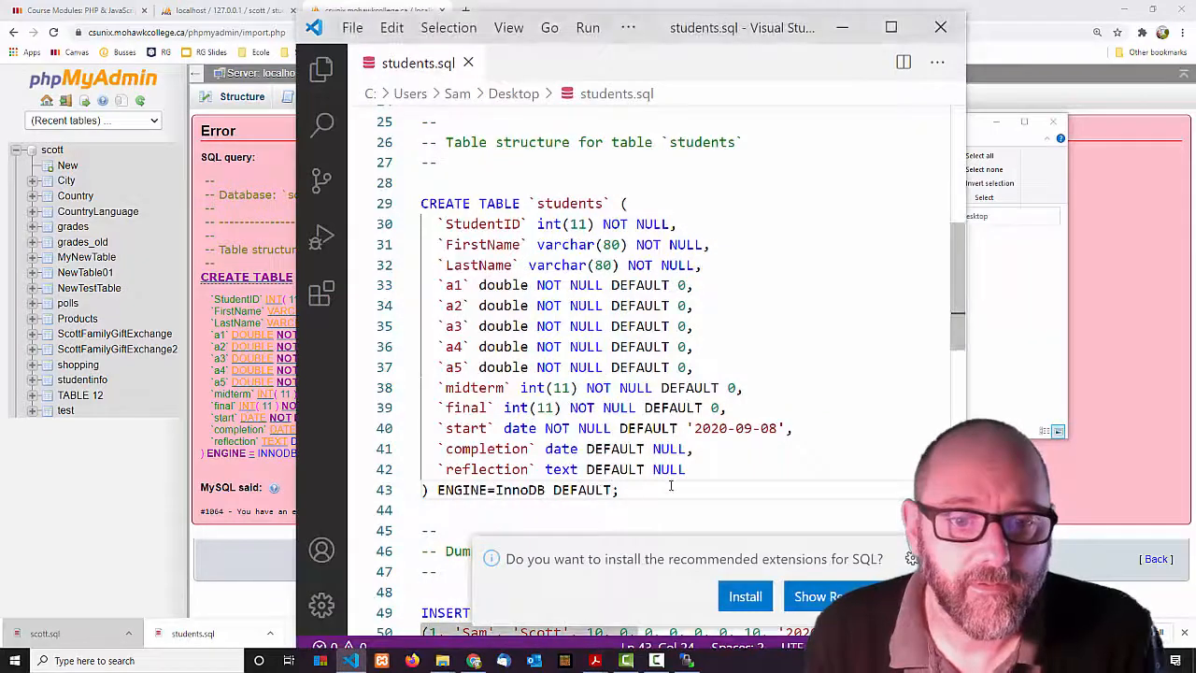
pyautogui.doubleClick(588, 490)
pyautogui.press('BackSpace')
pyautogui.press('BackSpace')
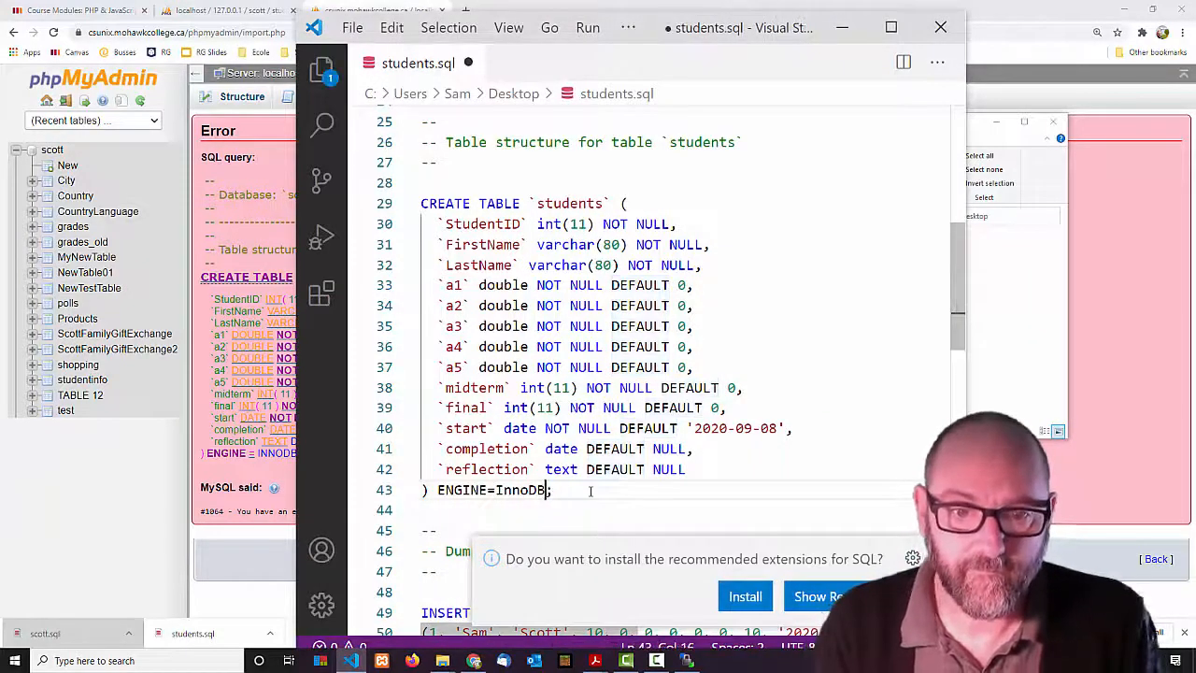
pyautogui.hotkey('ctrl', 's')
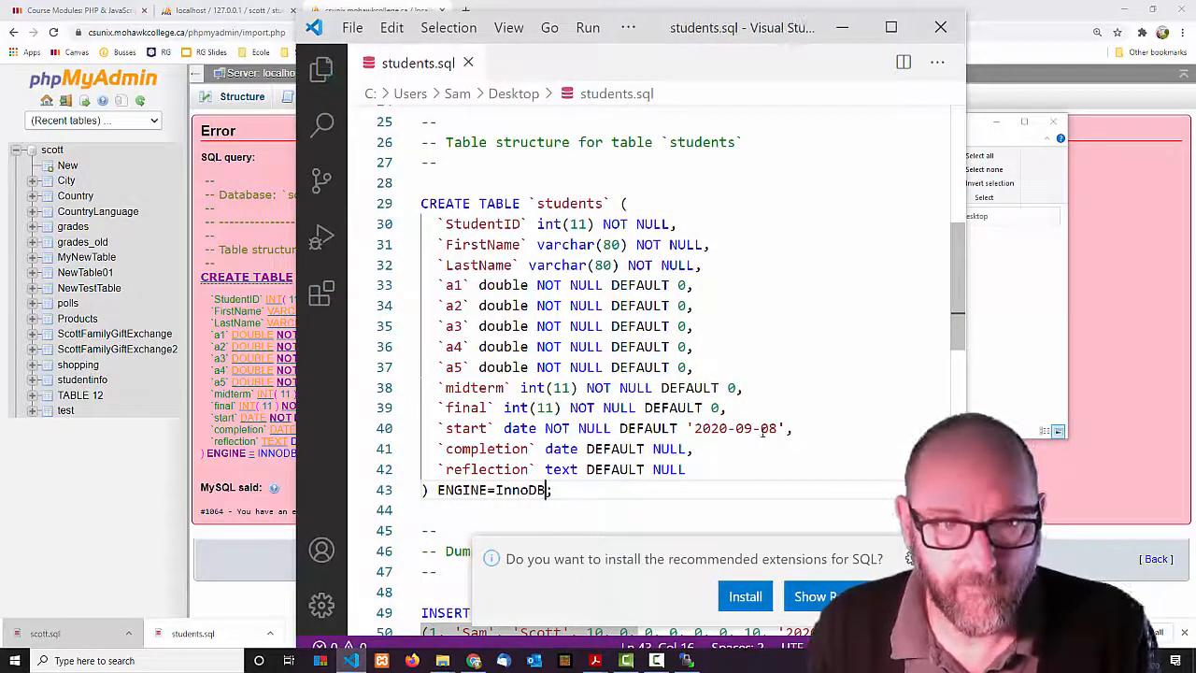
pyautogui.click(473, 661)
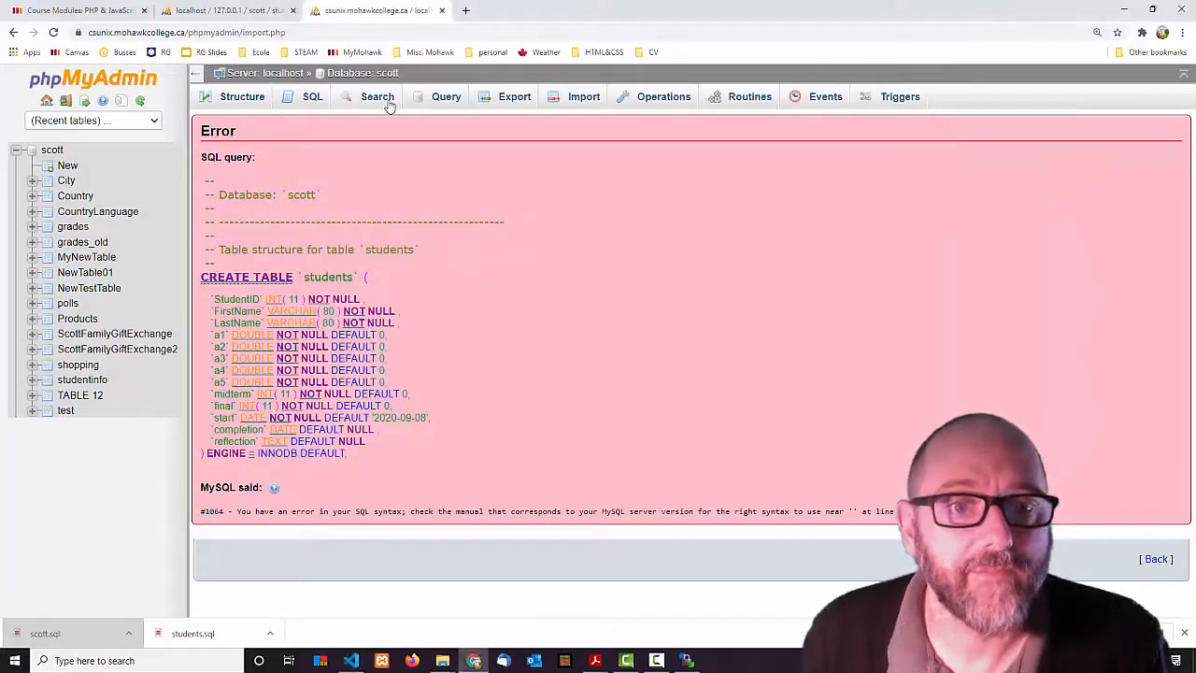
# Import students.sql into scott again, this time succeeding with 14 queries.
pyautogui.click(581, 97)
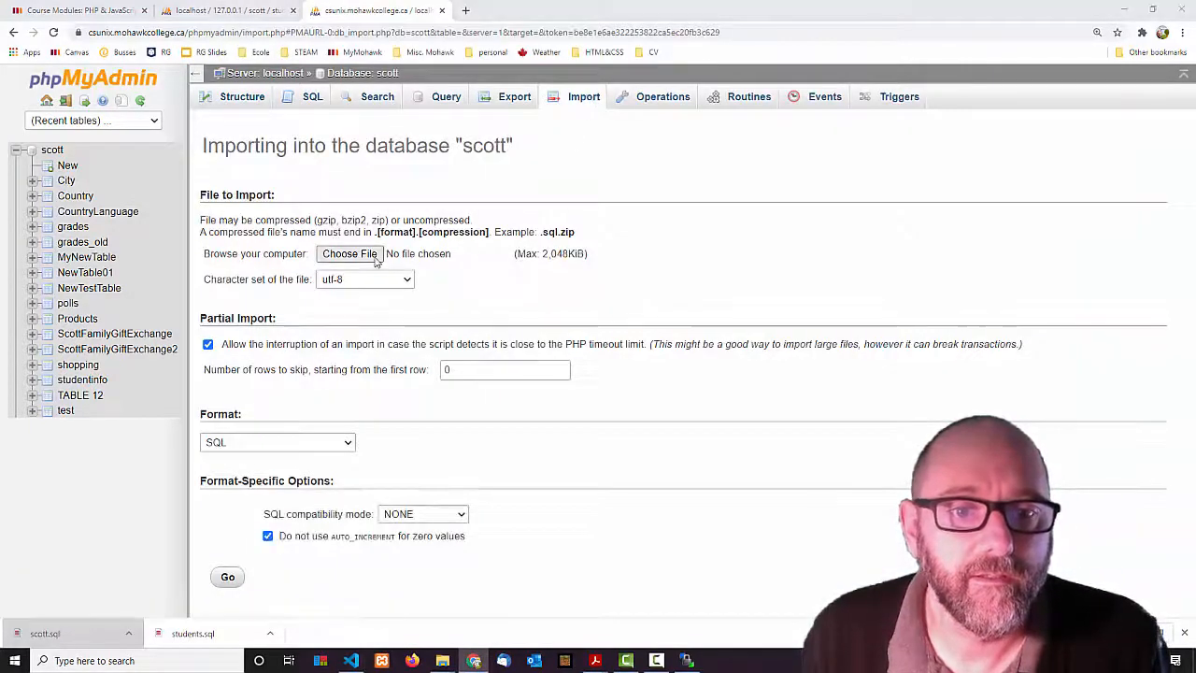
pyautogui.click(349, 254)
pyautogui.click(372, 278)
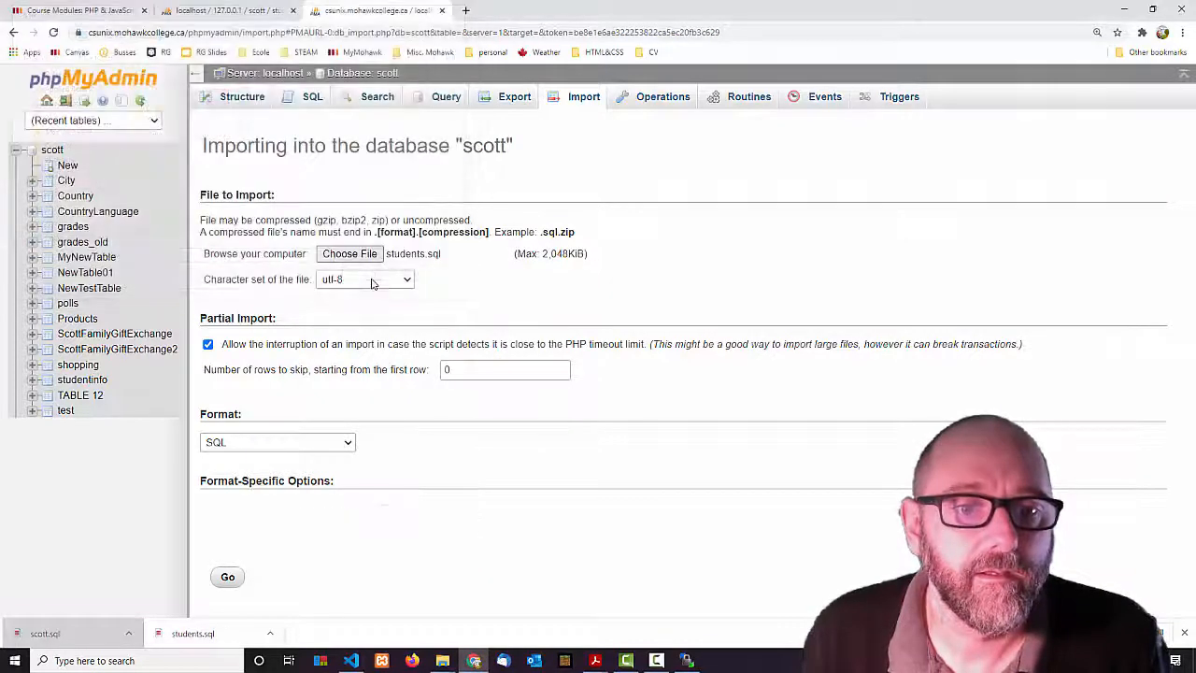
pyautogui.click(229, 577)
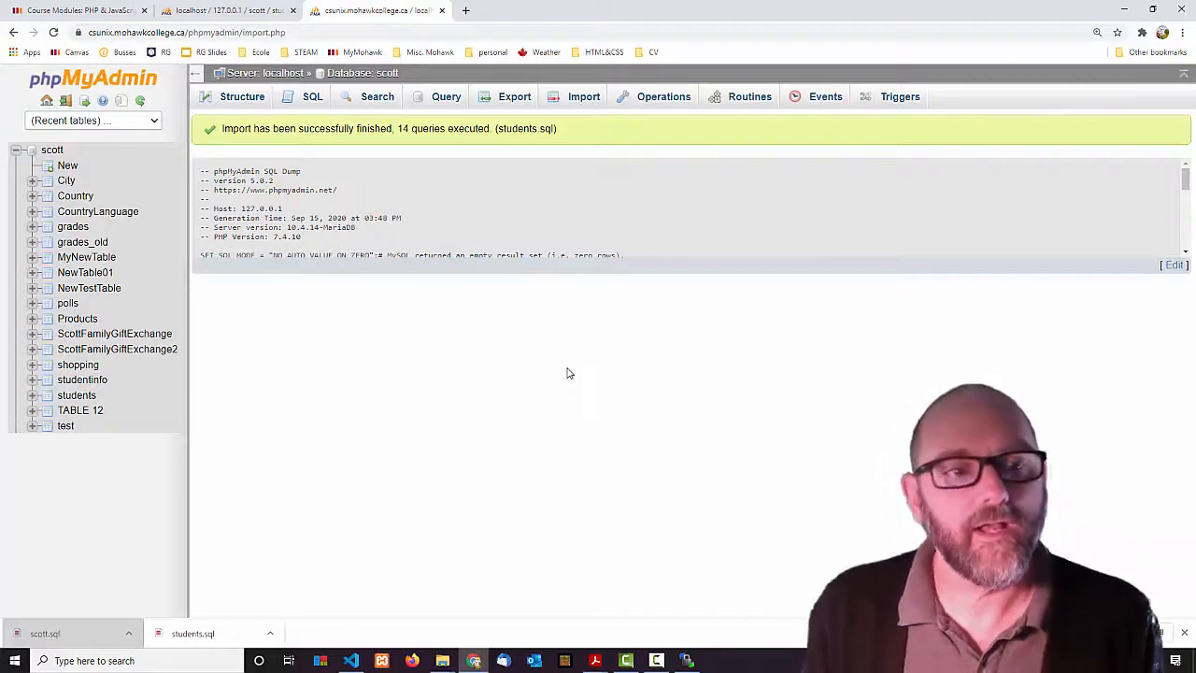
# Open the new 7-row students table, then bring up the phpMyAdmin notes PDF.
pyautogui.click(78, 399)
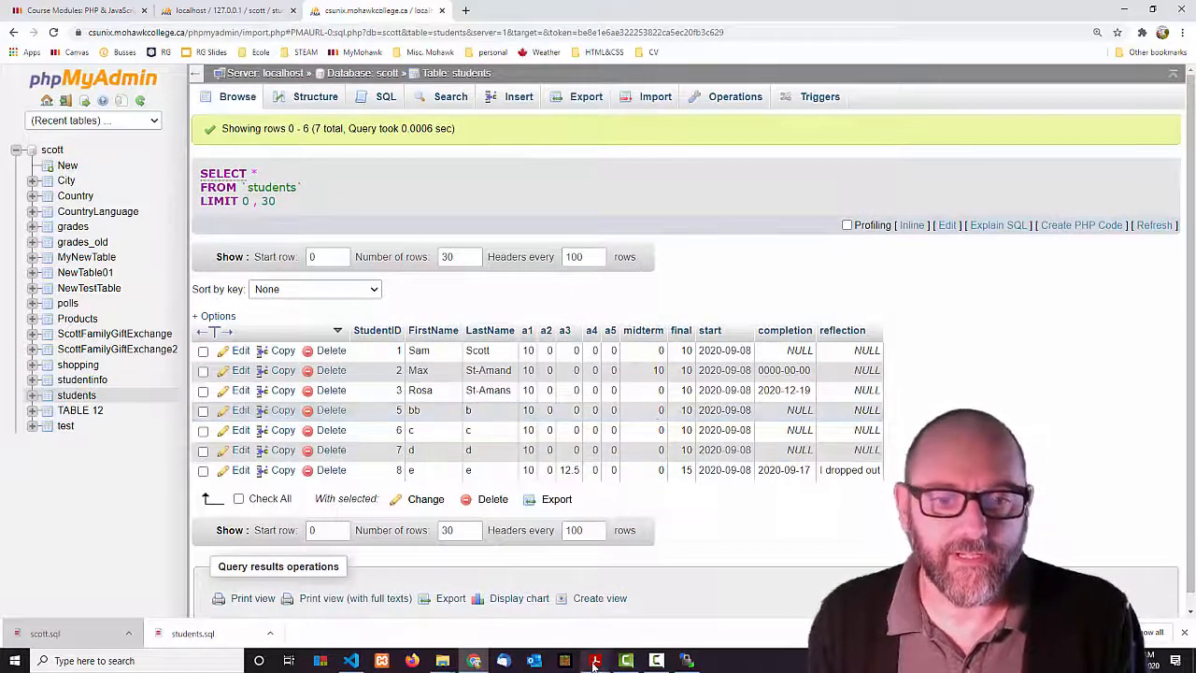
pyautogui.moveTo(594, 663)
pyautogui.click(596, 609)
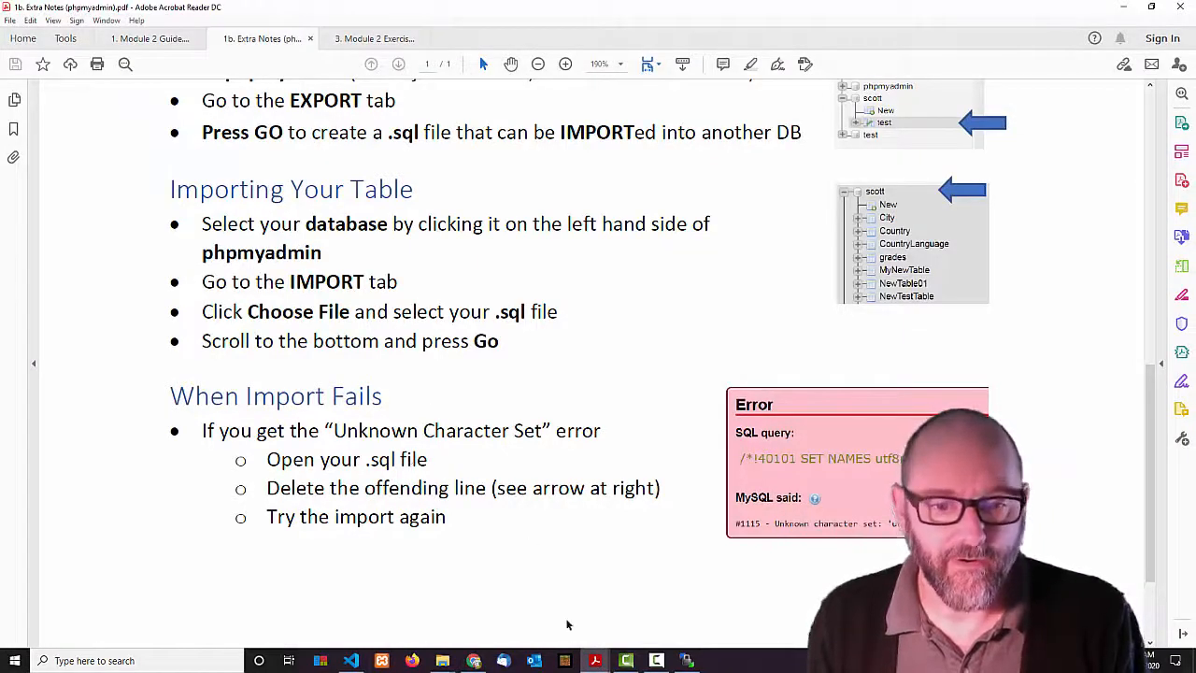
# Bring VS Code's students.sql in front of the notes PDF, briefly showing and hiding WinSCP.
pyautogui.moveTo(443, 662)
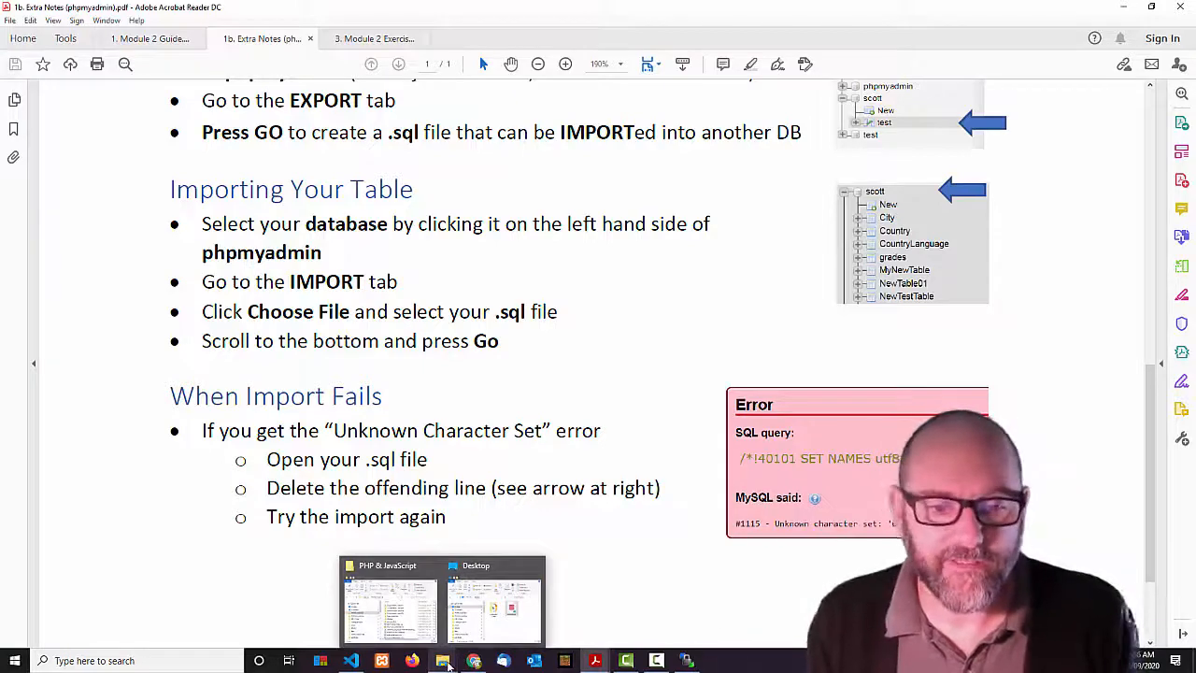
pyautogui.click(687, 661)
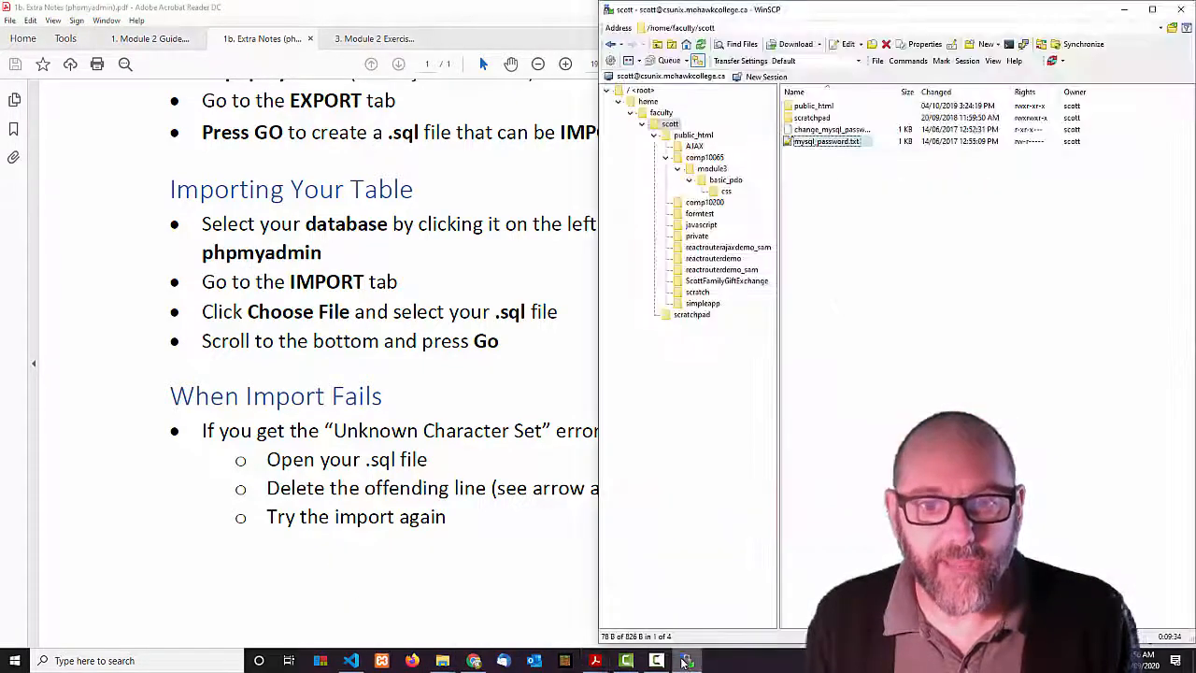
pyautogui.click(687, 661)
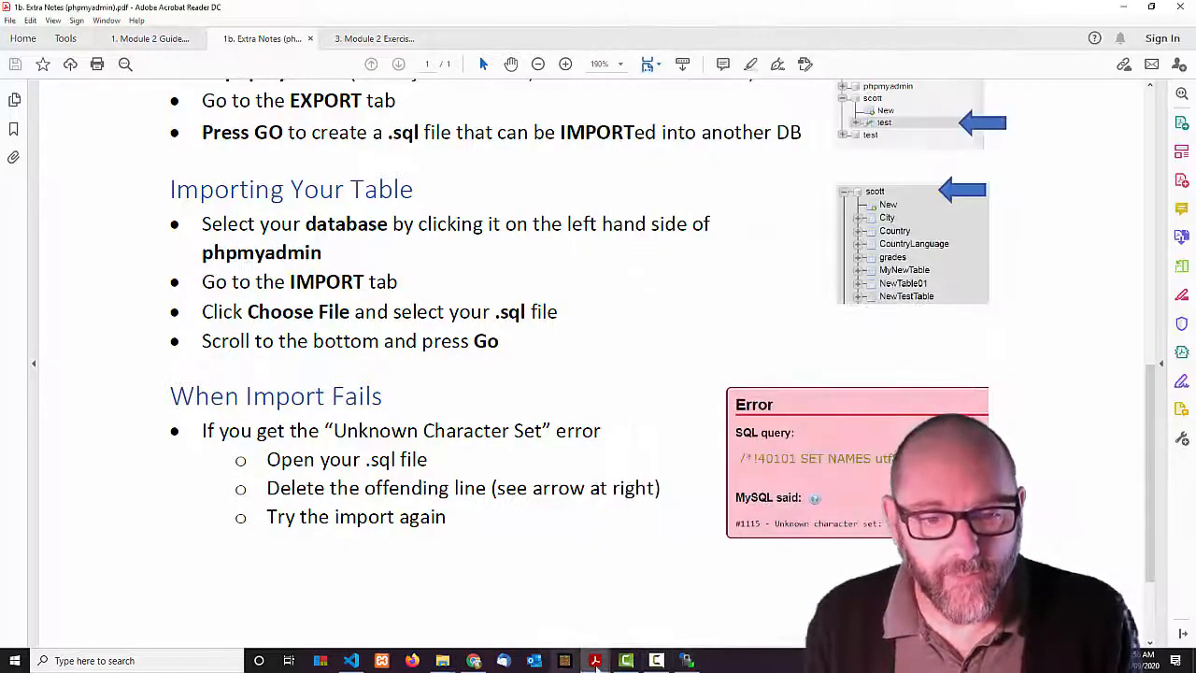
pyautogui.click(350, 661)
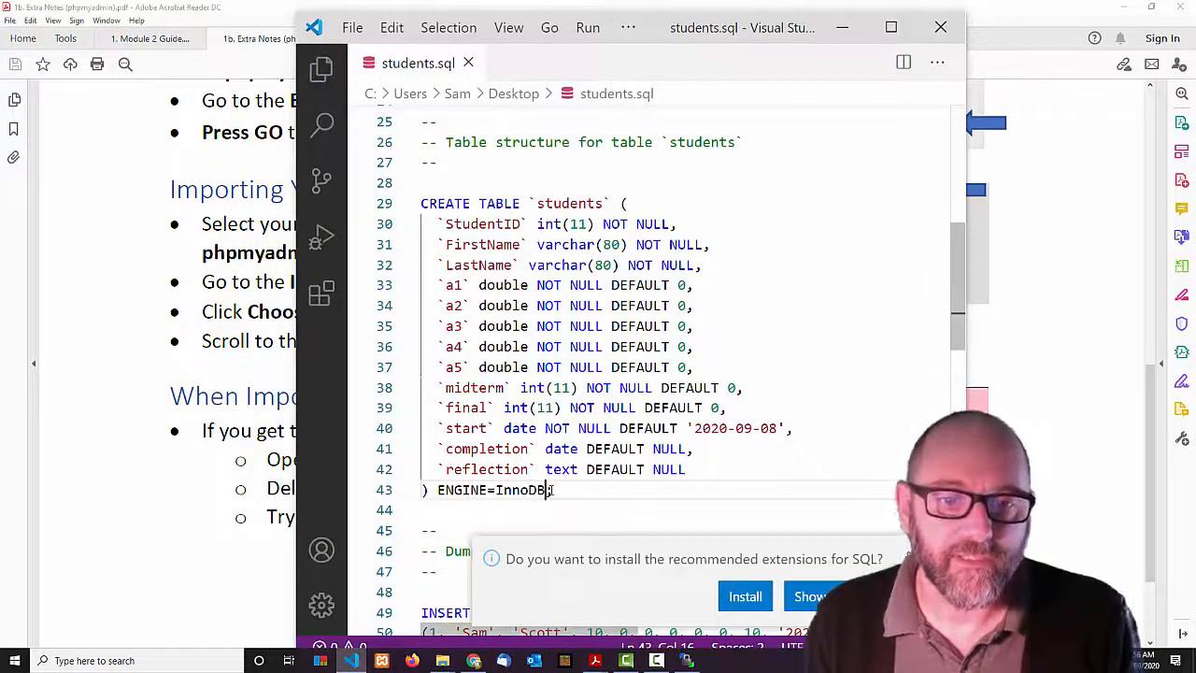
# Check students.sql to confirm line 43's CREATE TABLE ends at ENGINE=InnoDB; with nothing after.
pyautogui.scroll(5, 486, 237)
pyautogui.click(443, 245)
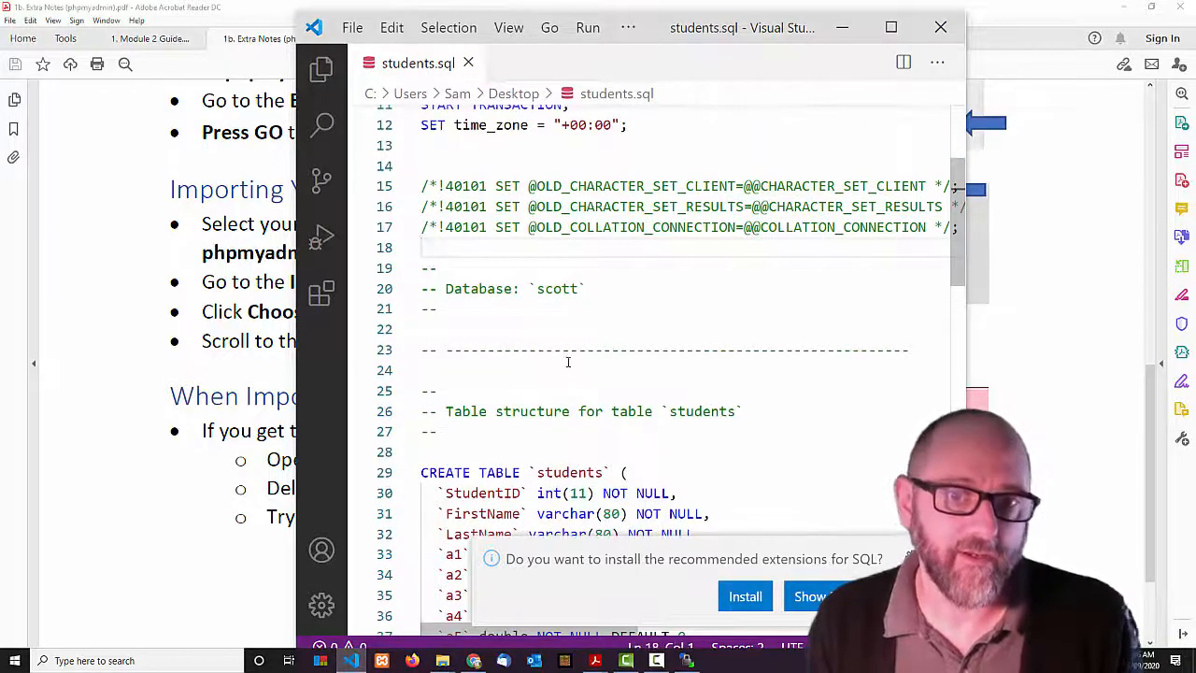
pyautogui.scroll(-6, 568, 362)
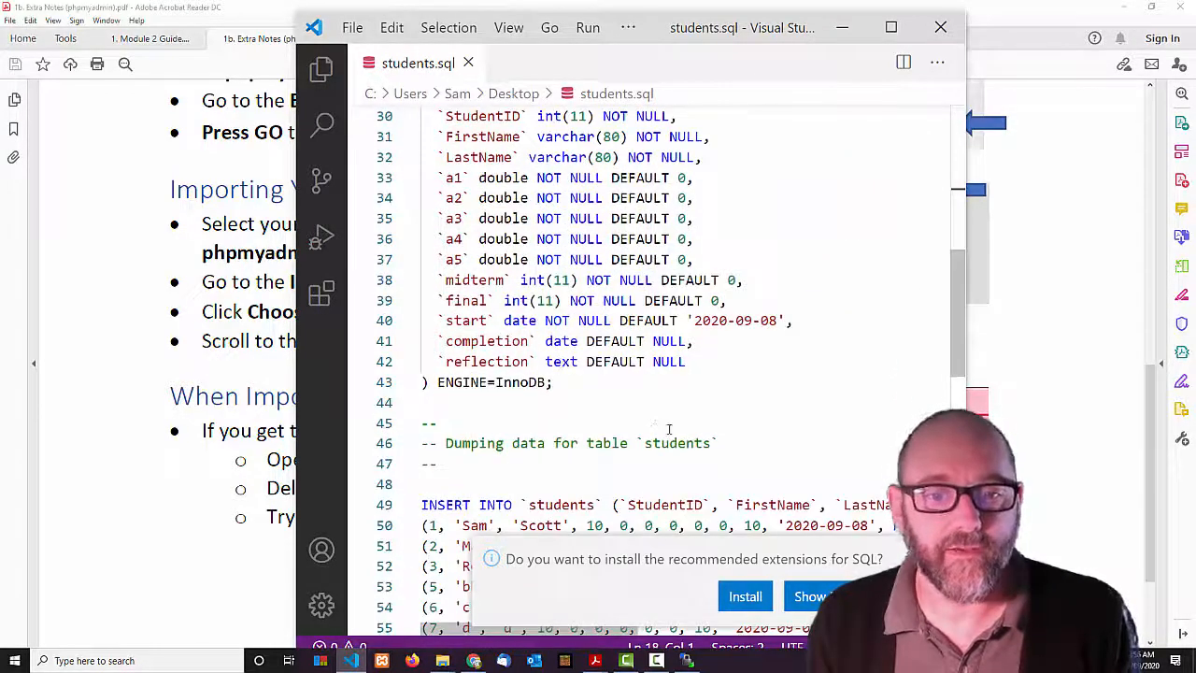
pyautogui.click(548, 381)
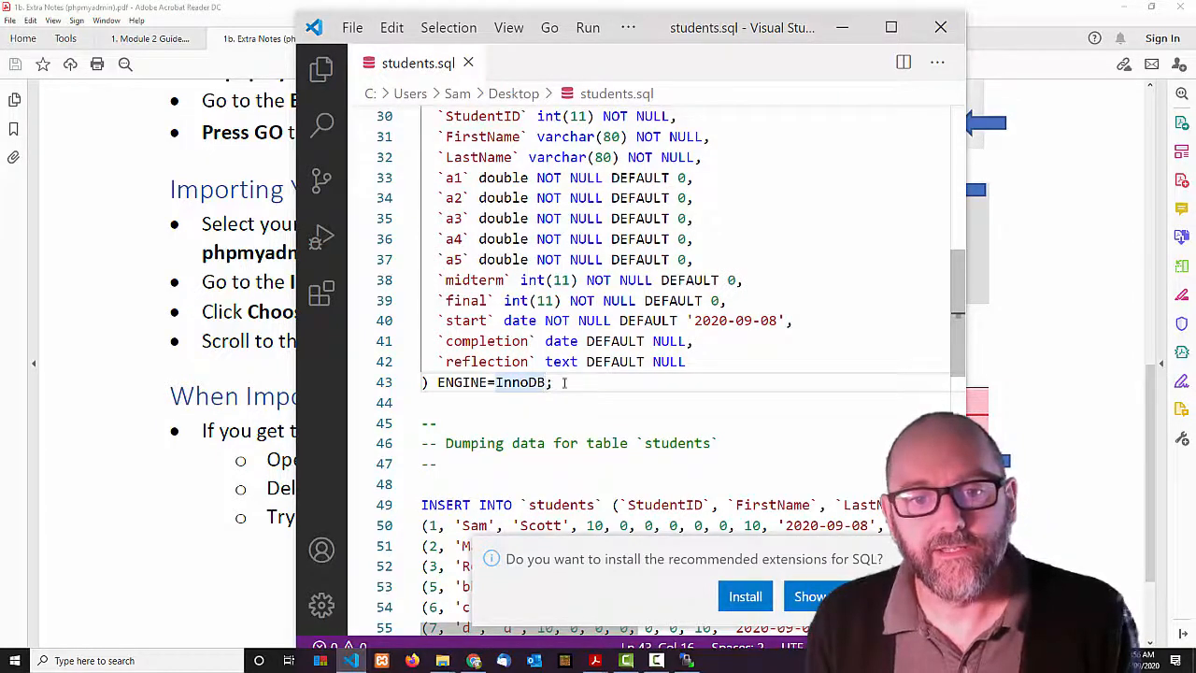
pyautogui.click(564, 383)
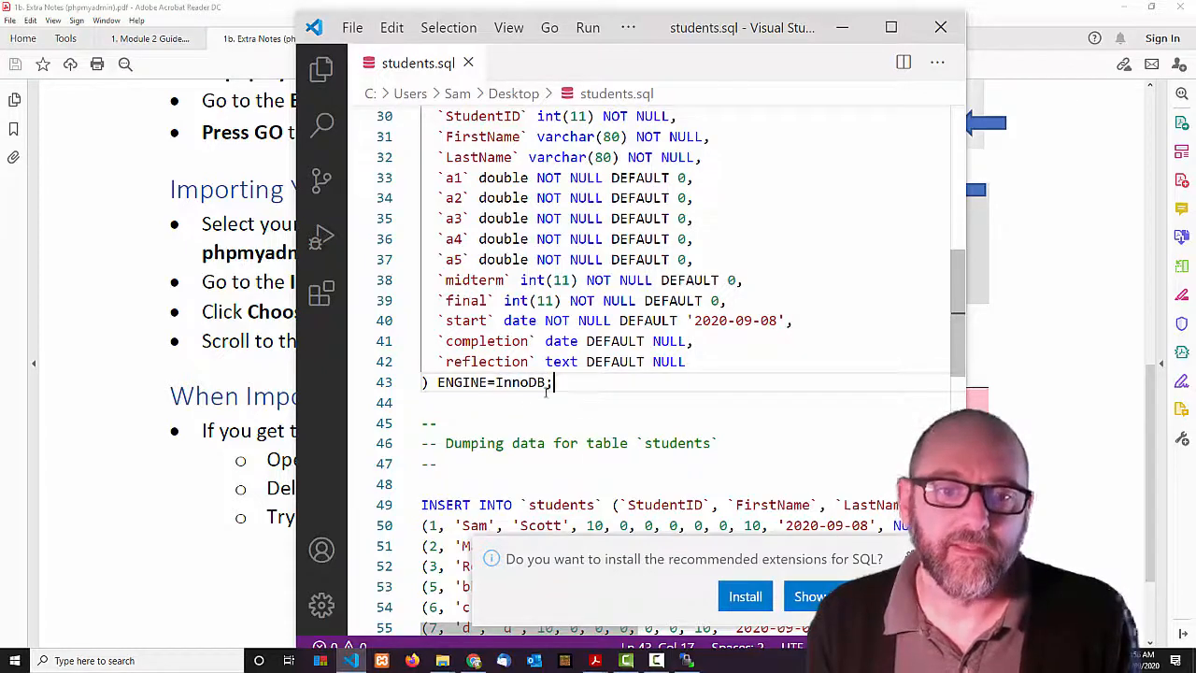
pyautogui.scroll(3, 569, 383)
pyautogui.scroll(-4, 561, 369)
pyautogui.scroll(2, 551, 355)
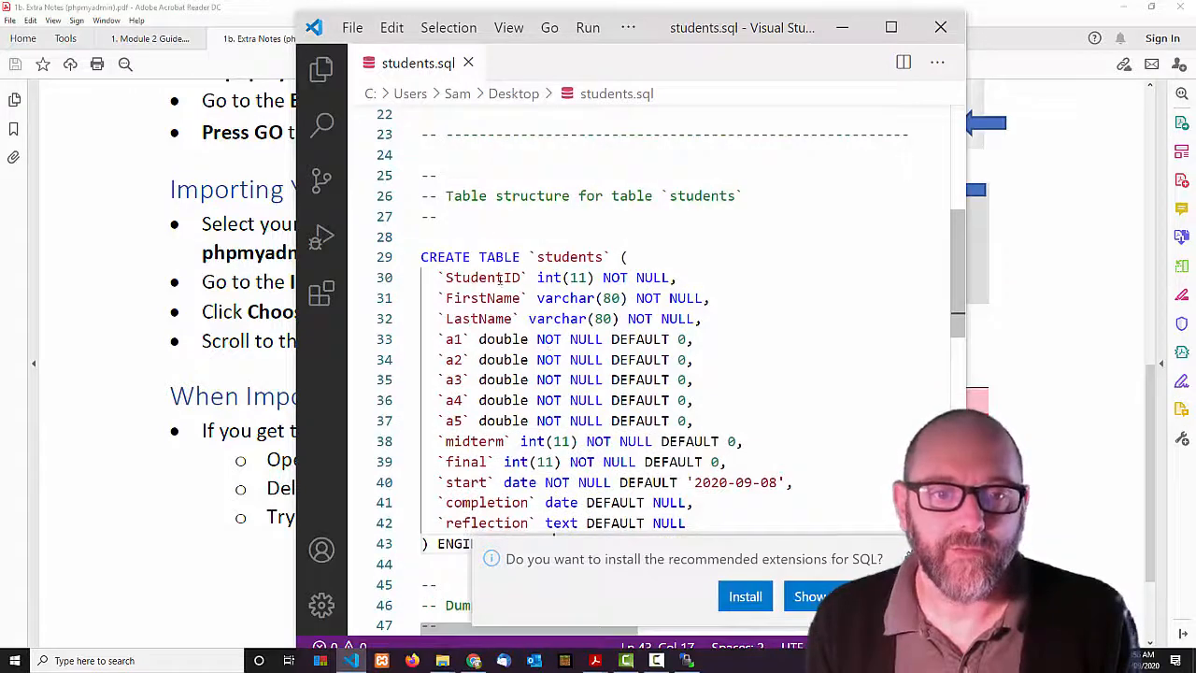
pyautogui.scroll(-3, 557, 366)
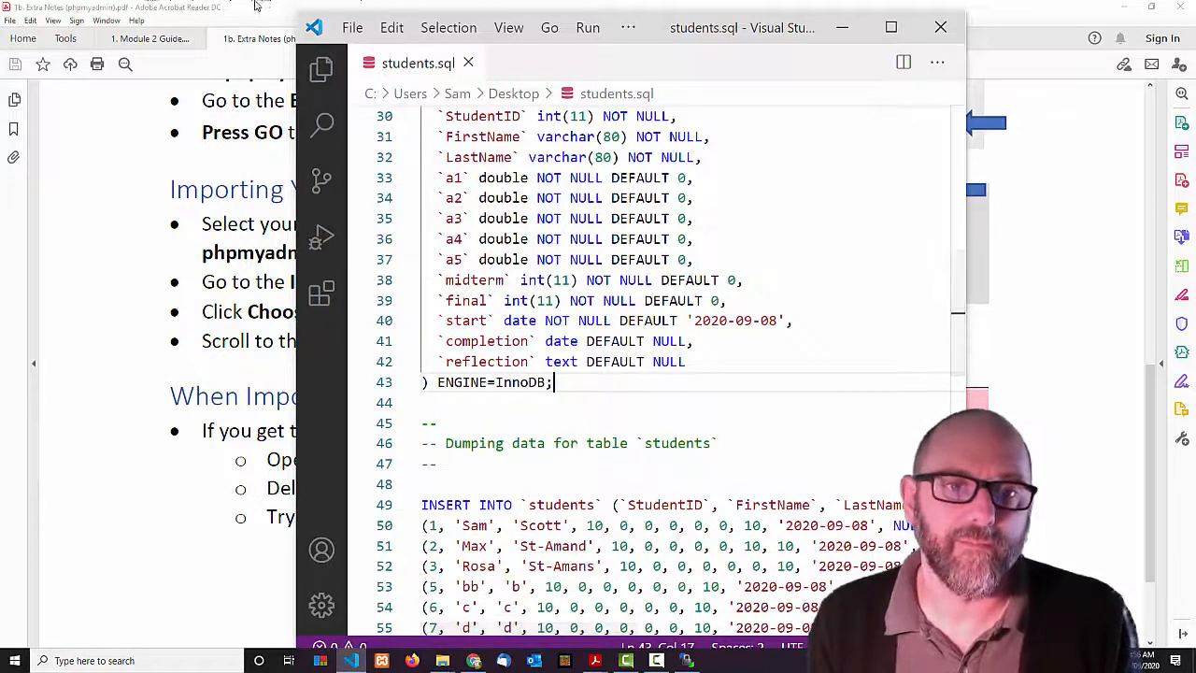
# Minimize VS Code and the Acrobat notes to bring the phpMyAdmin browser forward.
pyautogui.click(842, 27)
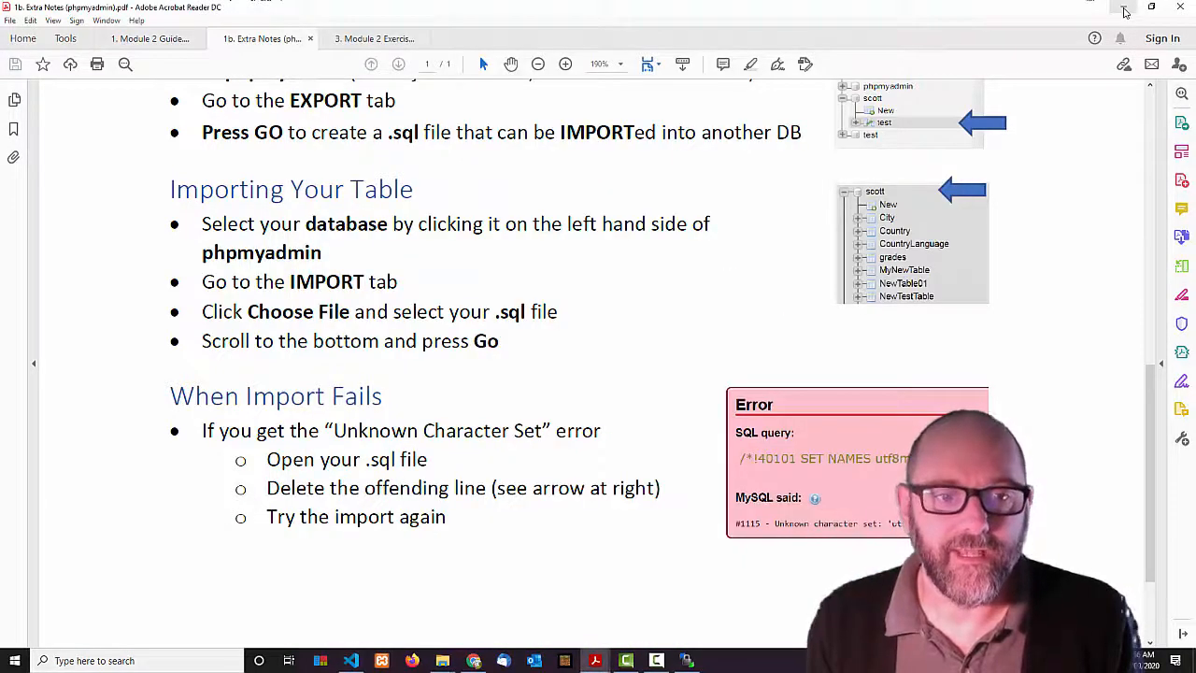
pyautogui.click(1125, 12)
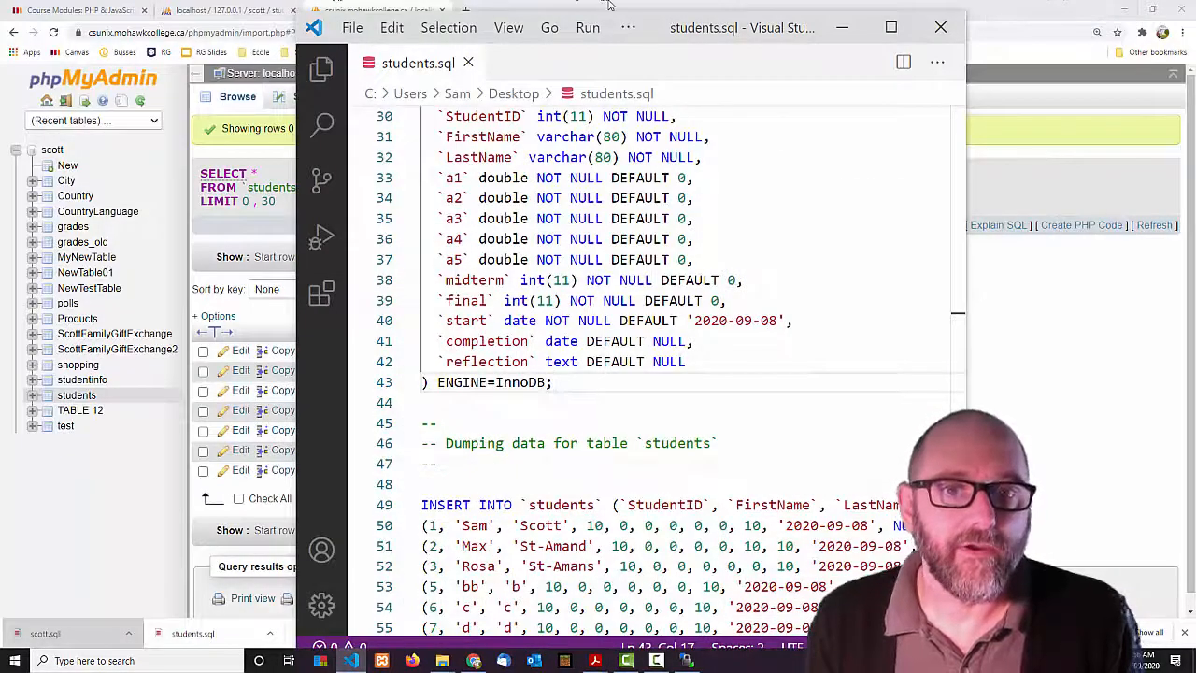
pyautogui.click(608, 5)
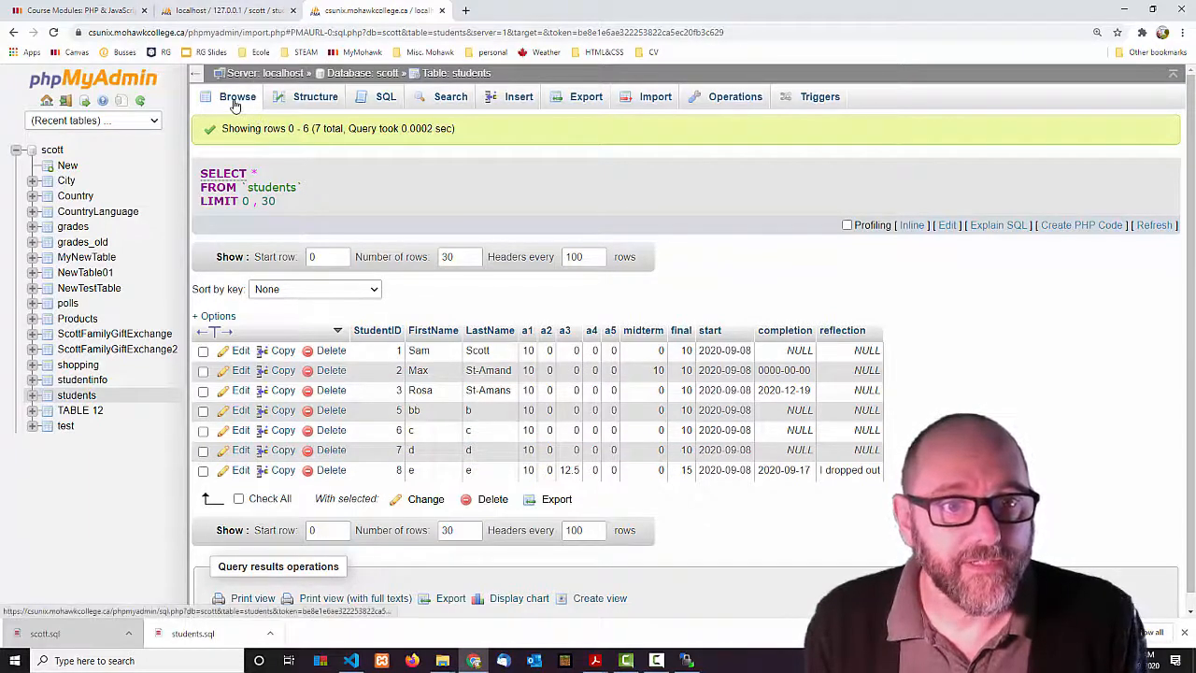
# Flip between the localhost and CSUNIX students tables to compare their 7 rows, ending on localhost.
pyautogui.hotkey('ctrl', 'shift', 'Tab')
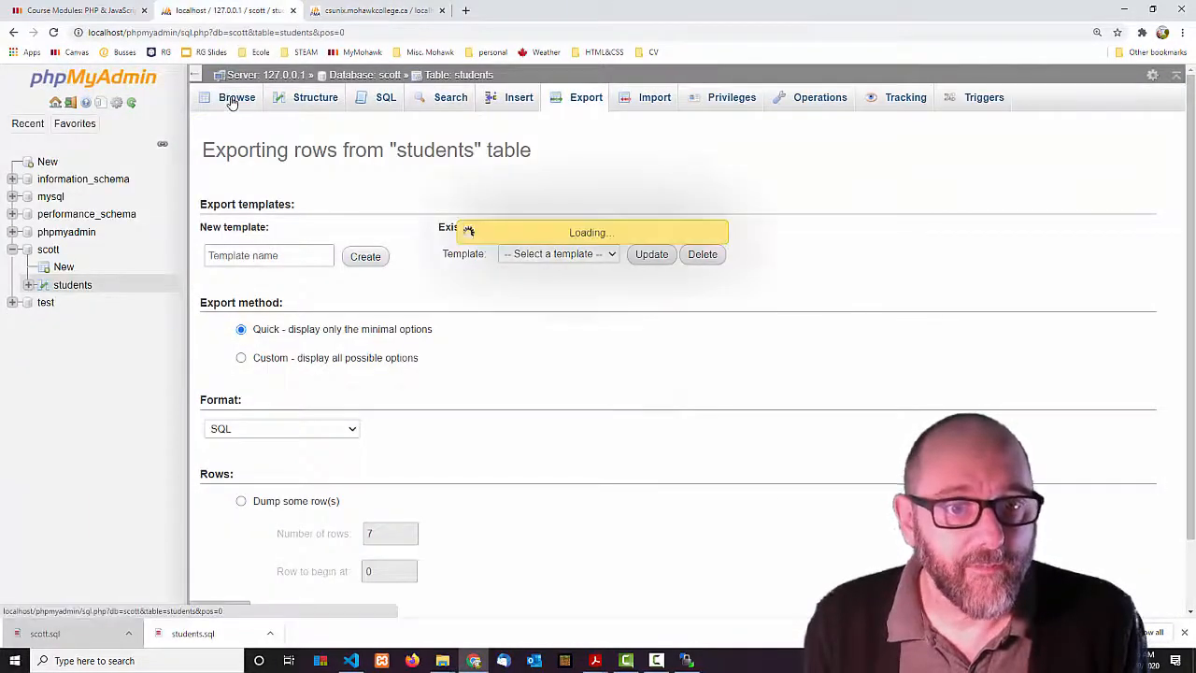
pyautogui.click(232, 99)
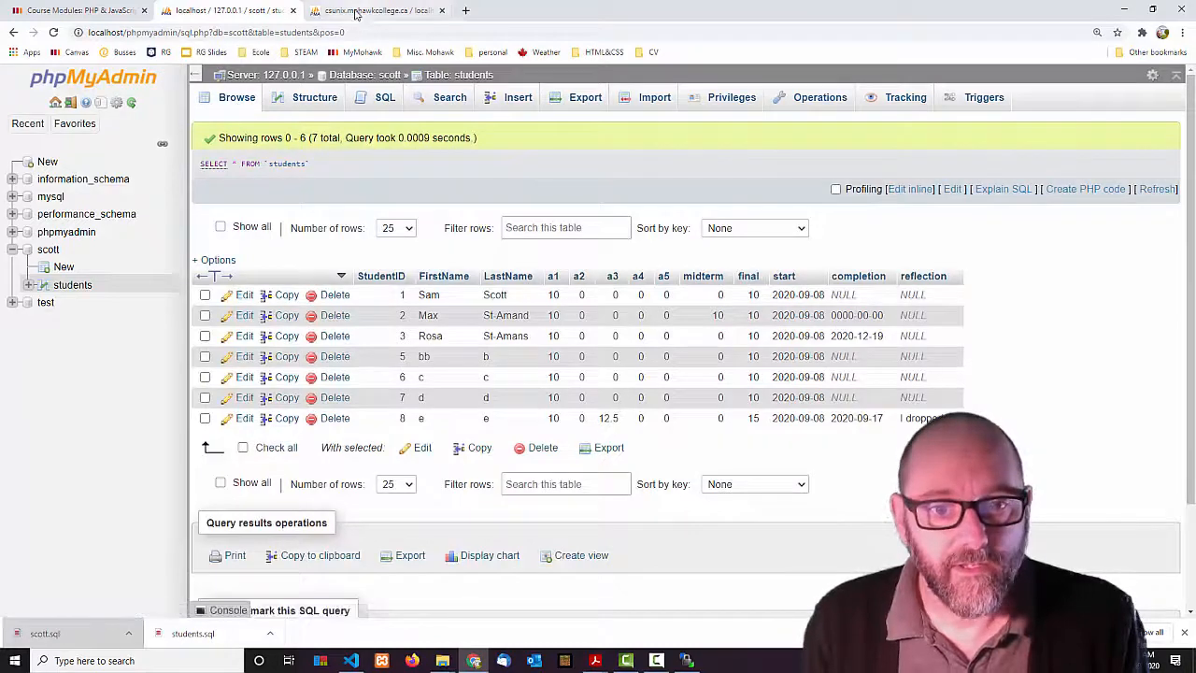
pyautogui.click(355, 11)
pyautogui.click(248, 11)
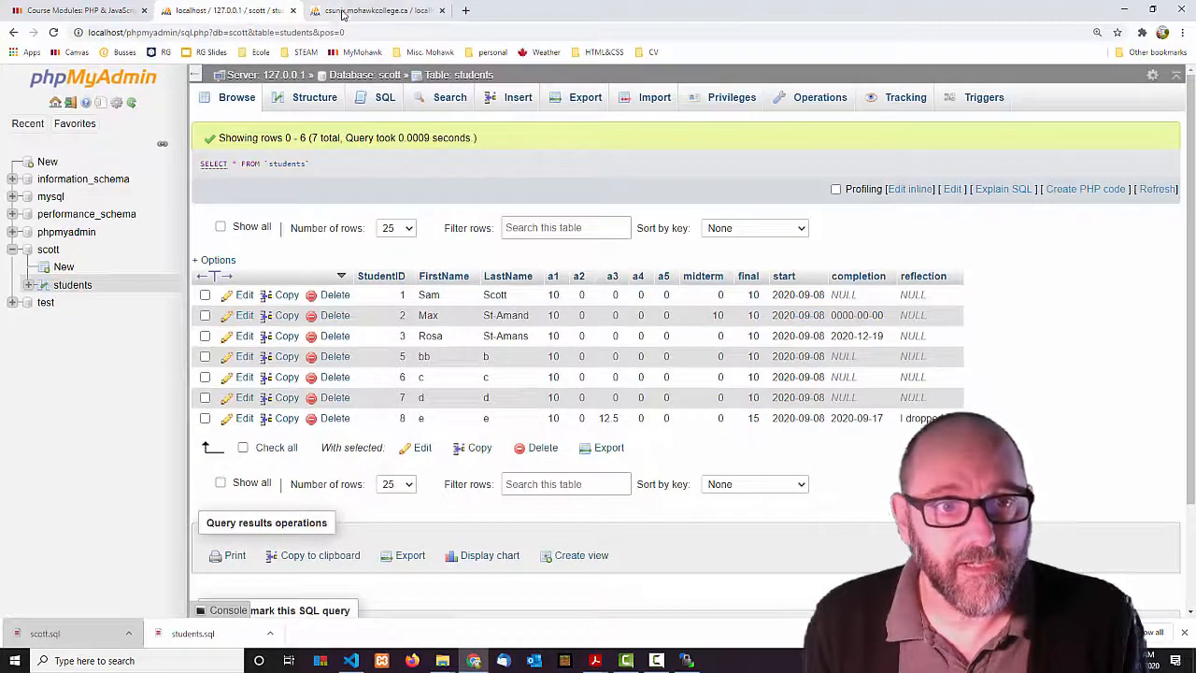
pyautogui.click(352, 12)
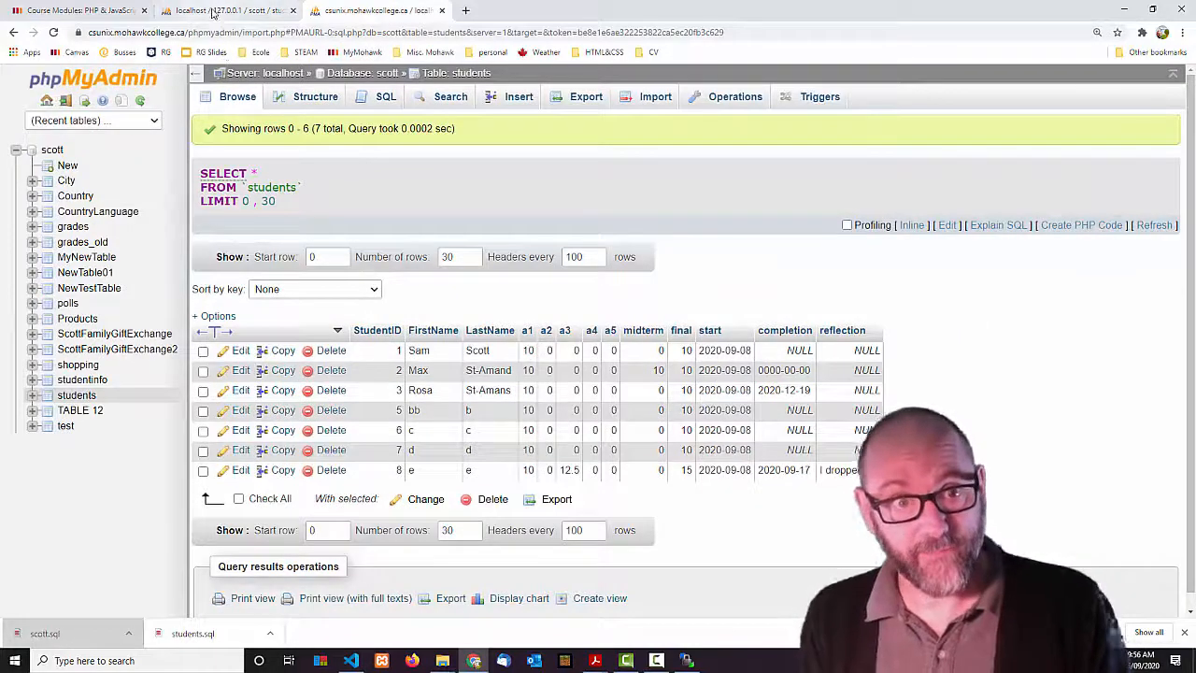
pyautogui.click(213, 12)
pyautogui.click(385, 11)
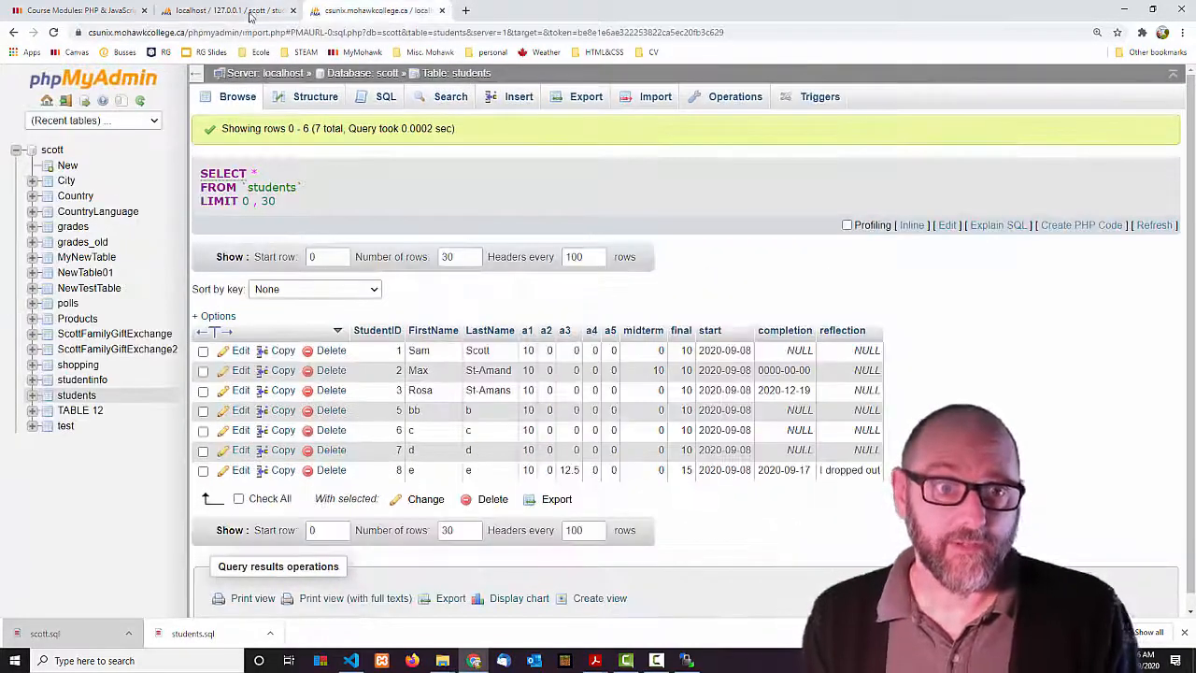
pyautogui.click(254, 13)
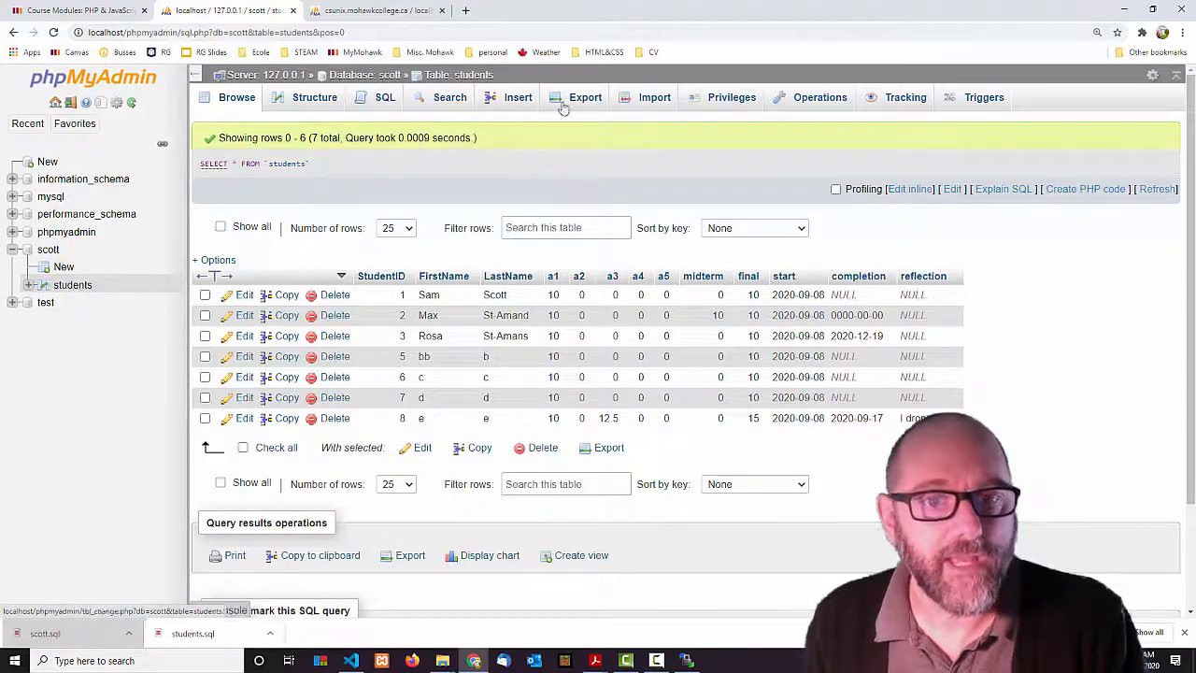
# Quick-export the localhost students table as students.sql and show the download in File Explorer.
pyautogui.click(580, 99)
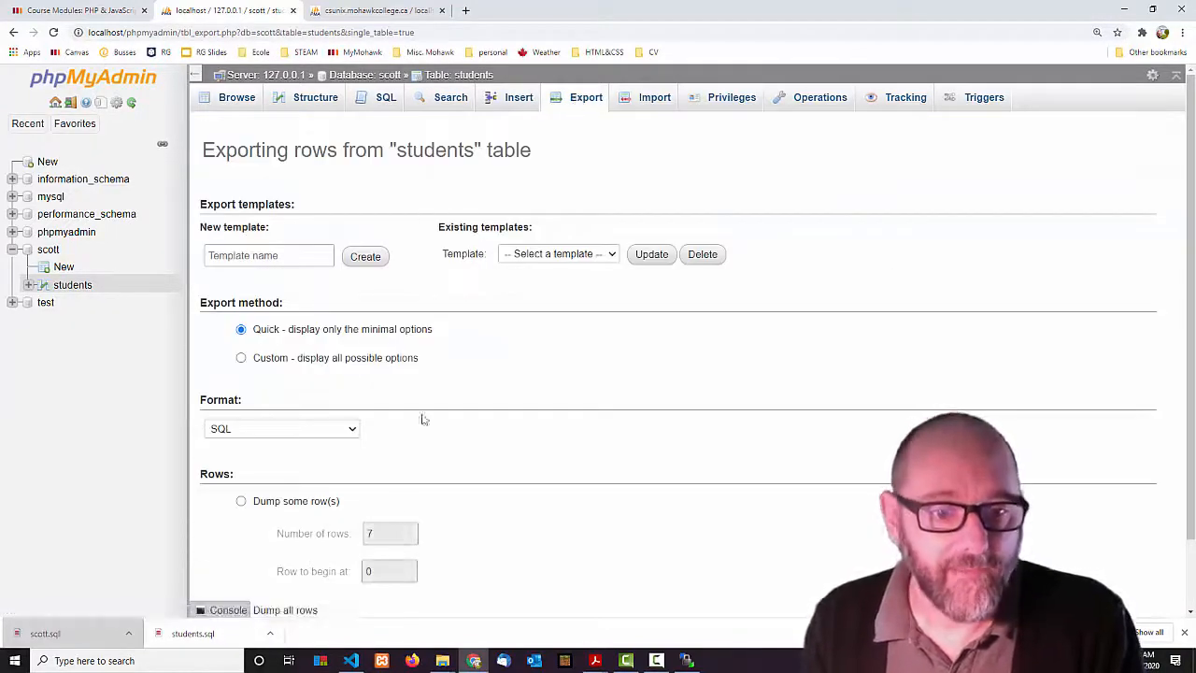
pyautogui.scroll(-1, 561, 445)
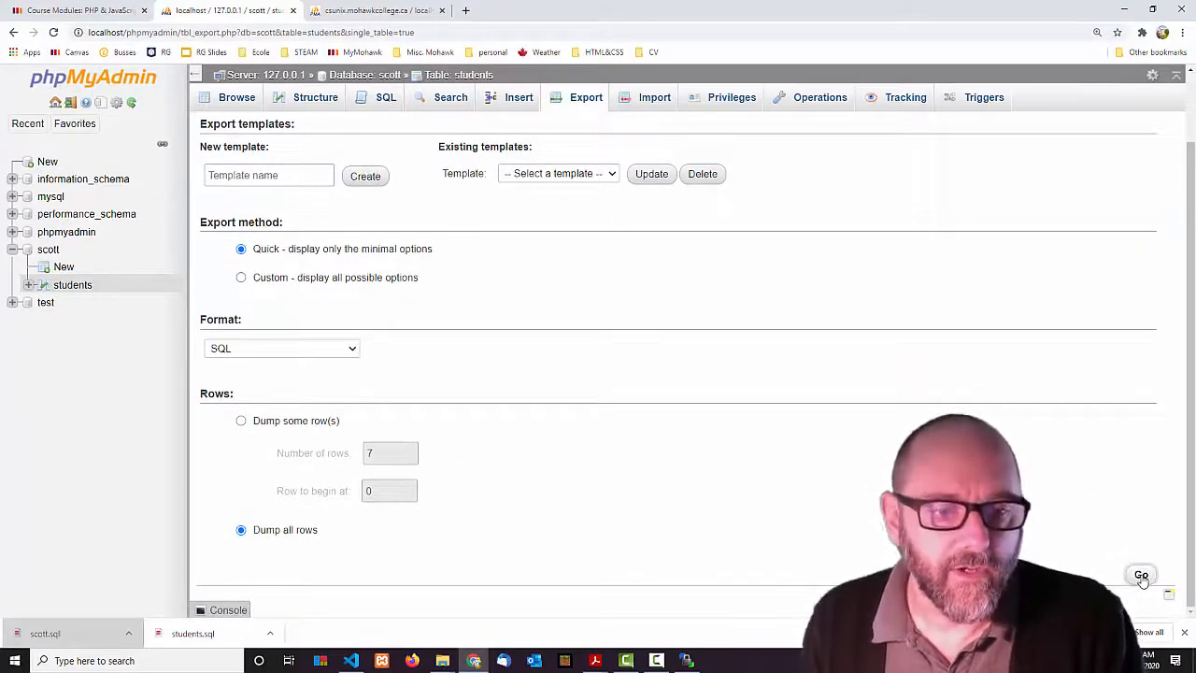
pyautogui.click(1141, 576)
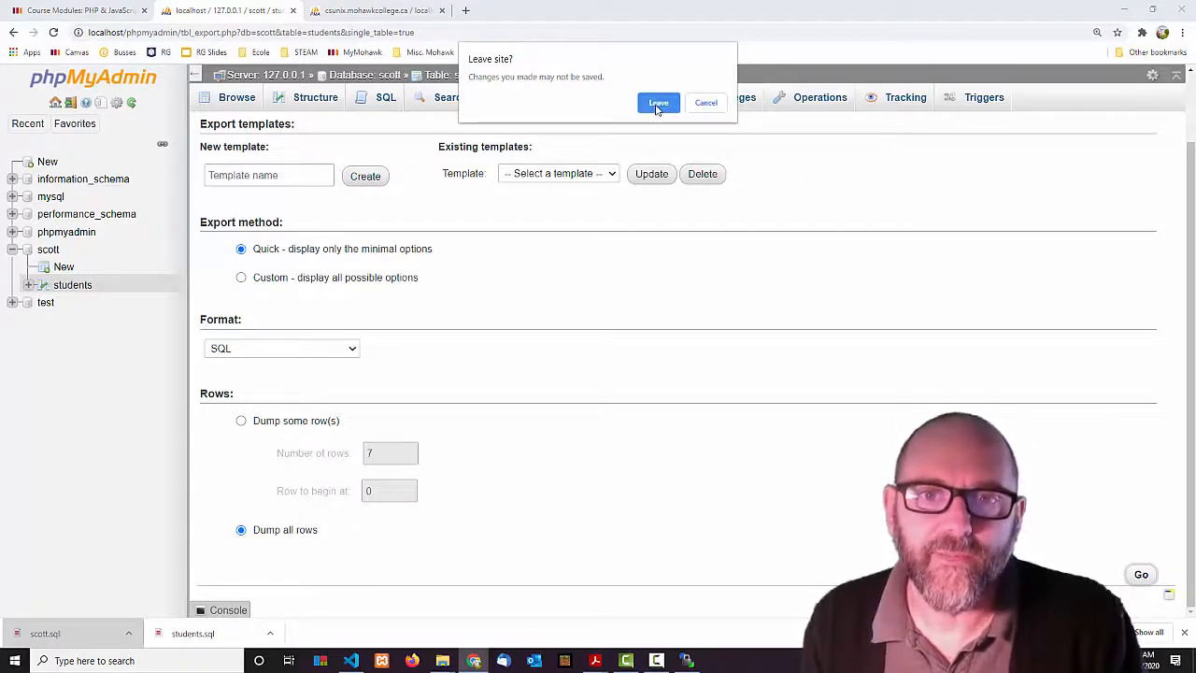
pyautogui.click(658, 105)
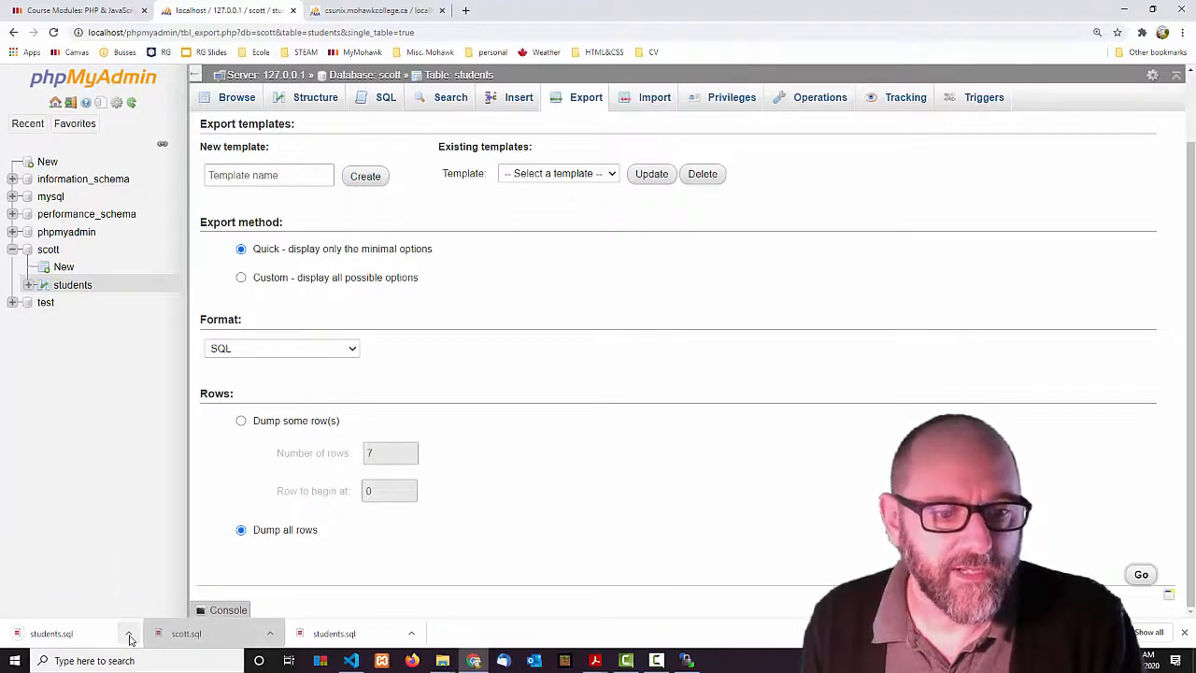
pyautogui.click(130, 635)
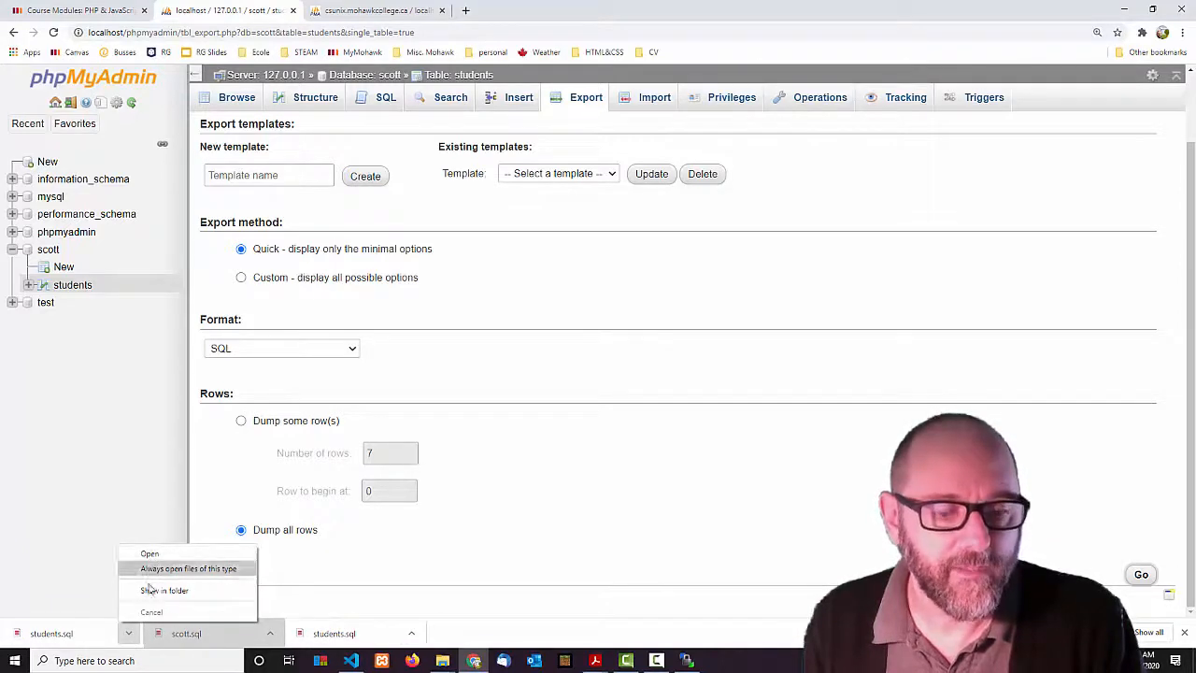
pyautogui.click(155, 590)
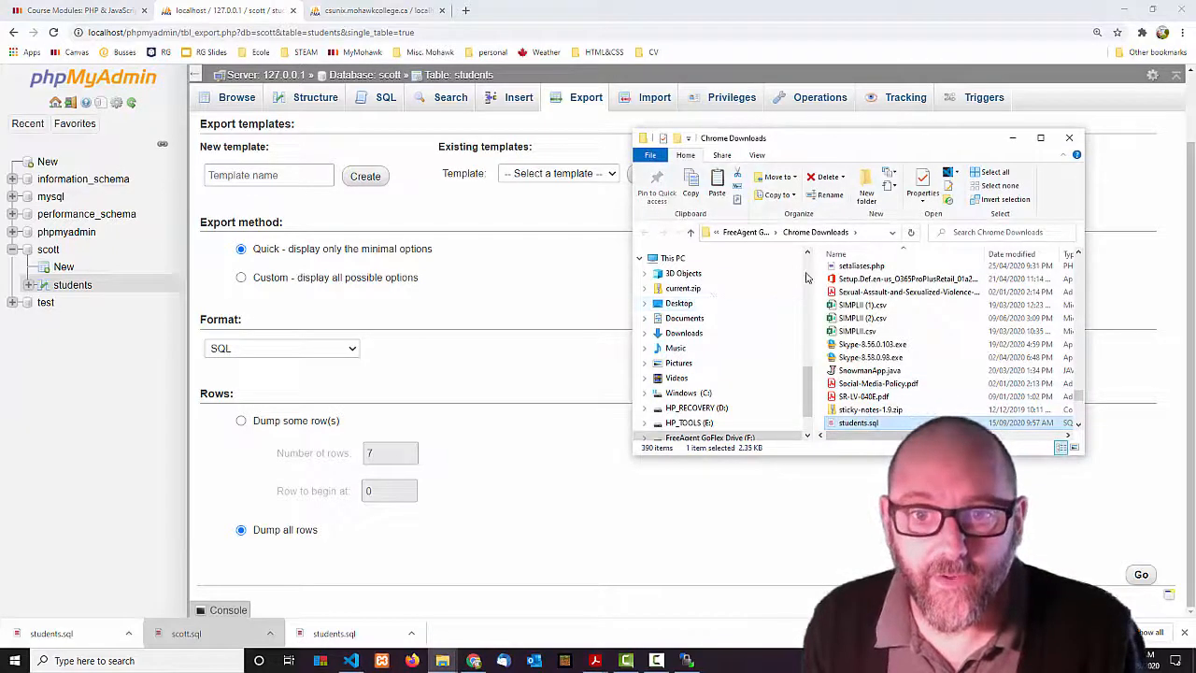
# Move the downloaded students.sql from Chrome Downloads to the Desktop, replacing the older copy.
pyautogui.scroll(10, 788, 268)
pyautogui.scroll(2, 789, 271)
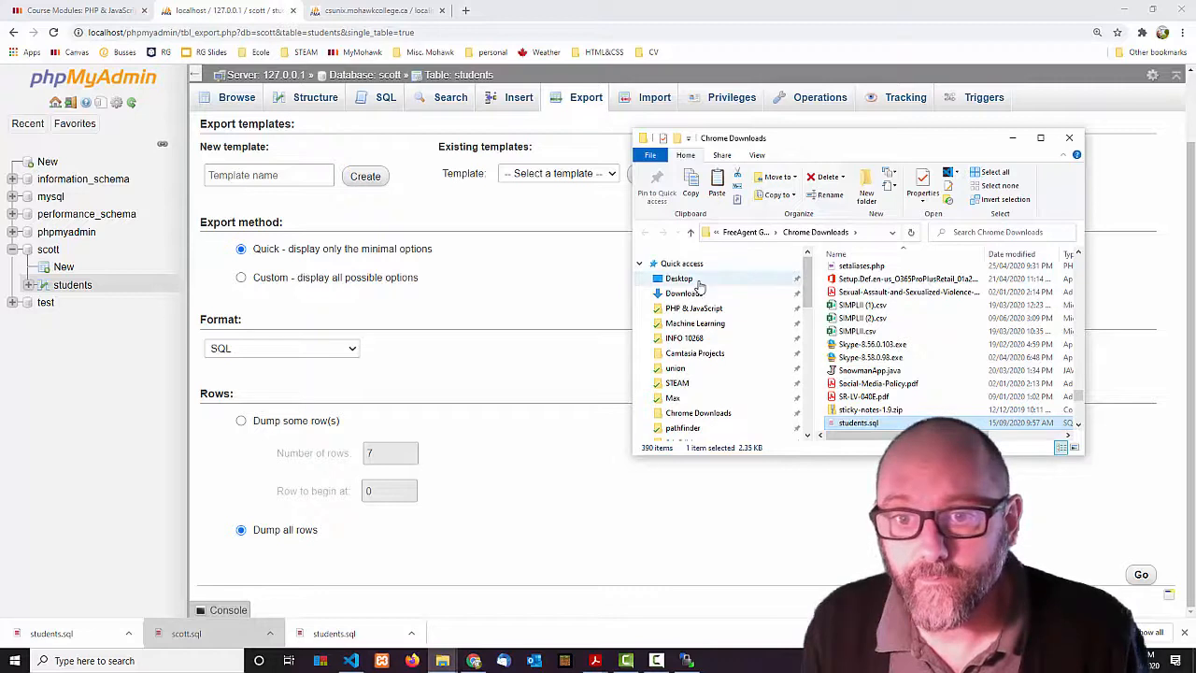
pyautogui.click(696, 279)
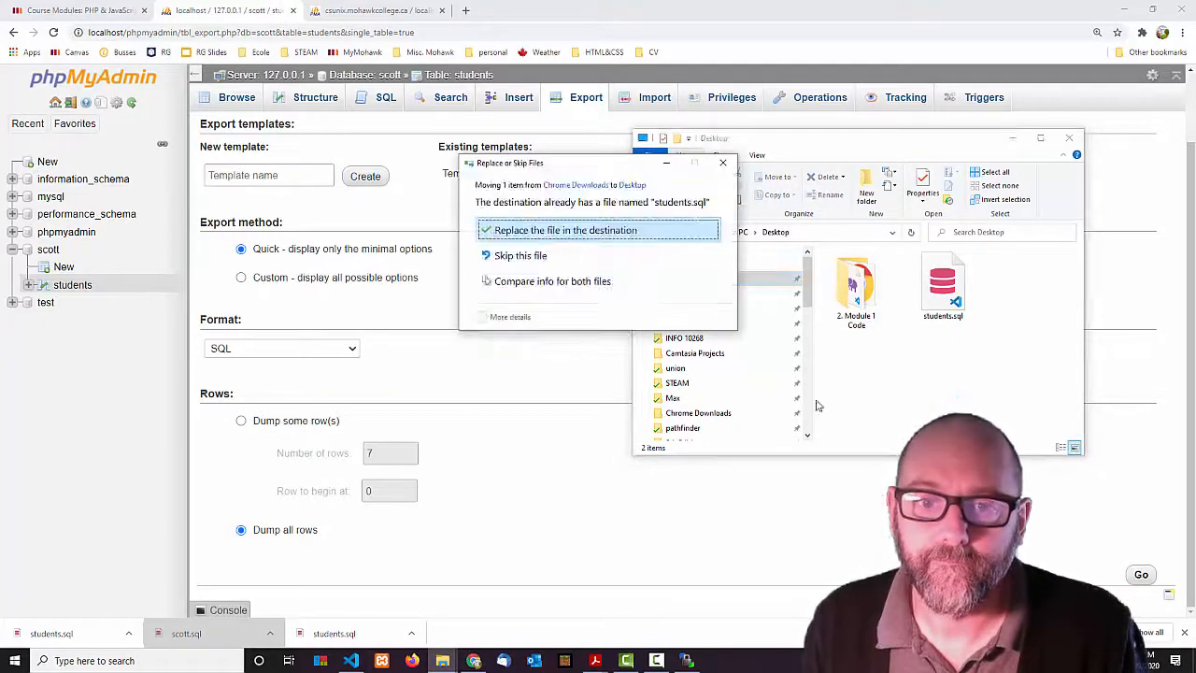
pyautogui.click(601, 234)
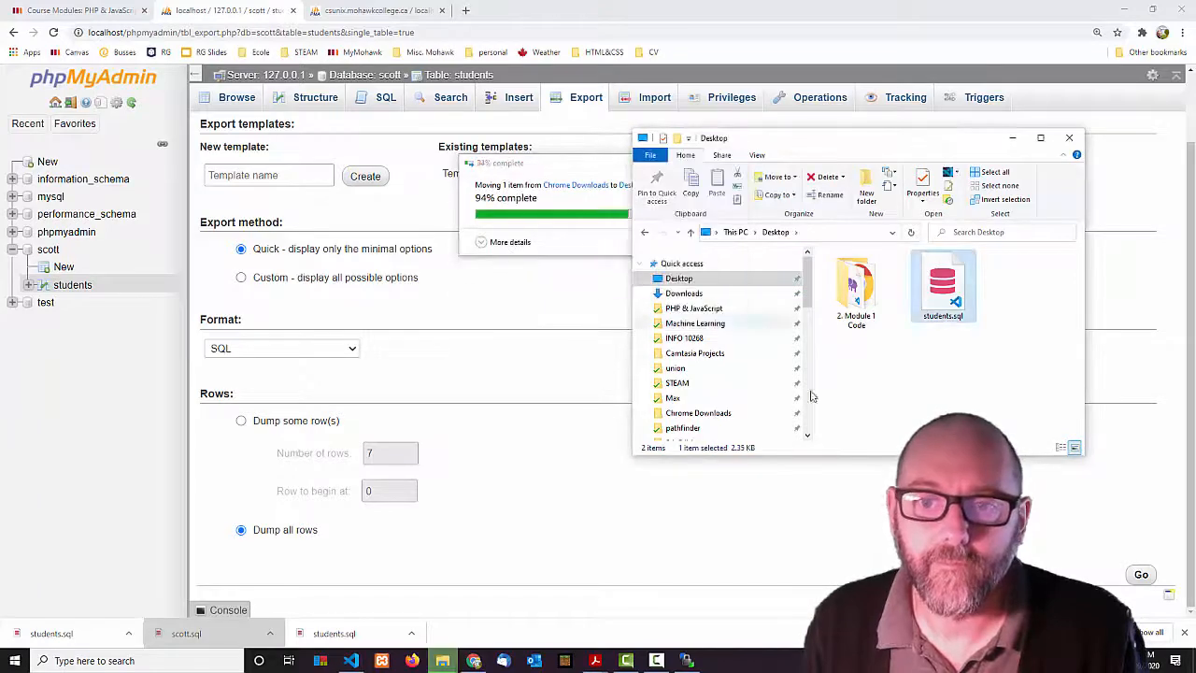
# Open the new Desktop students.sql in VS Code and delete the SET NAMES utf8mb4 line.
pyautogui.doubleClick(944, 297)
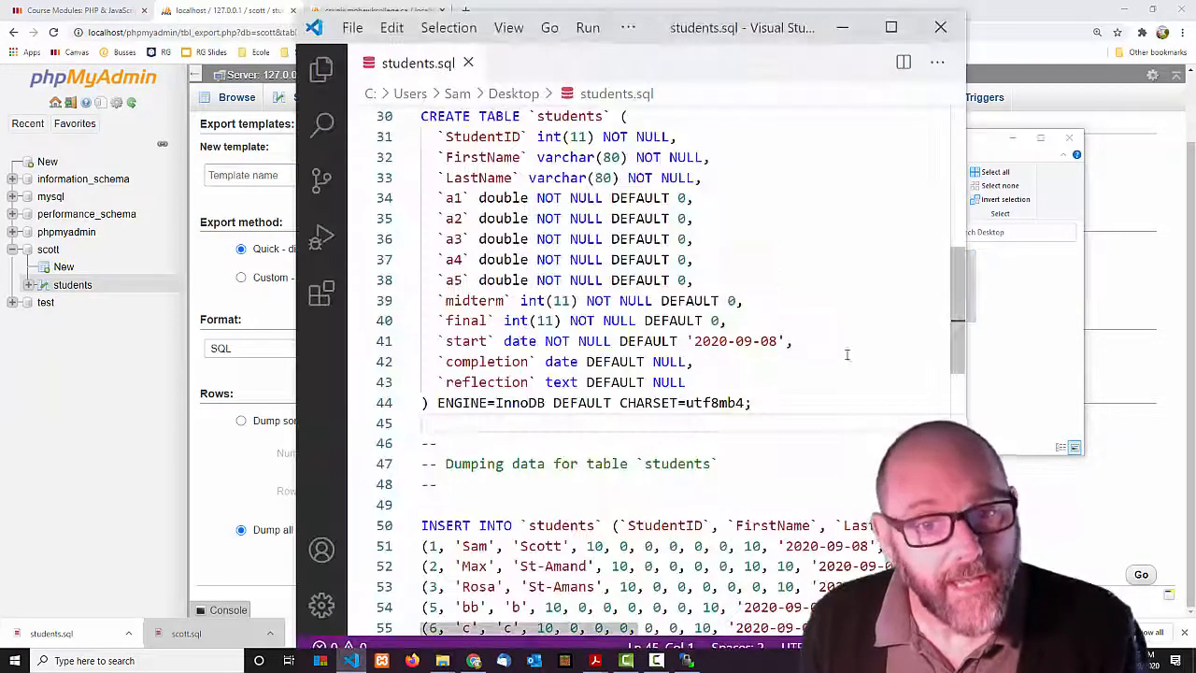
pyautogui.scroll(8, 743, 419)
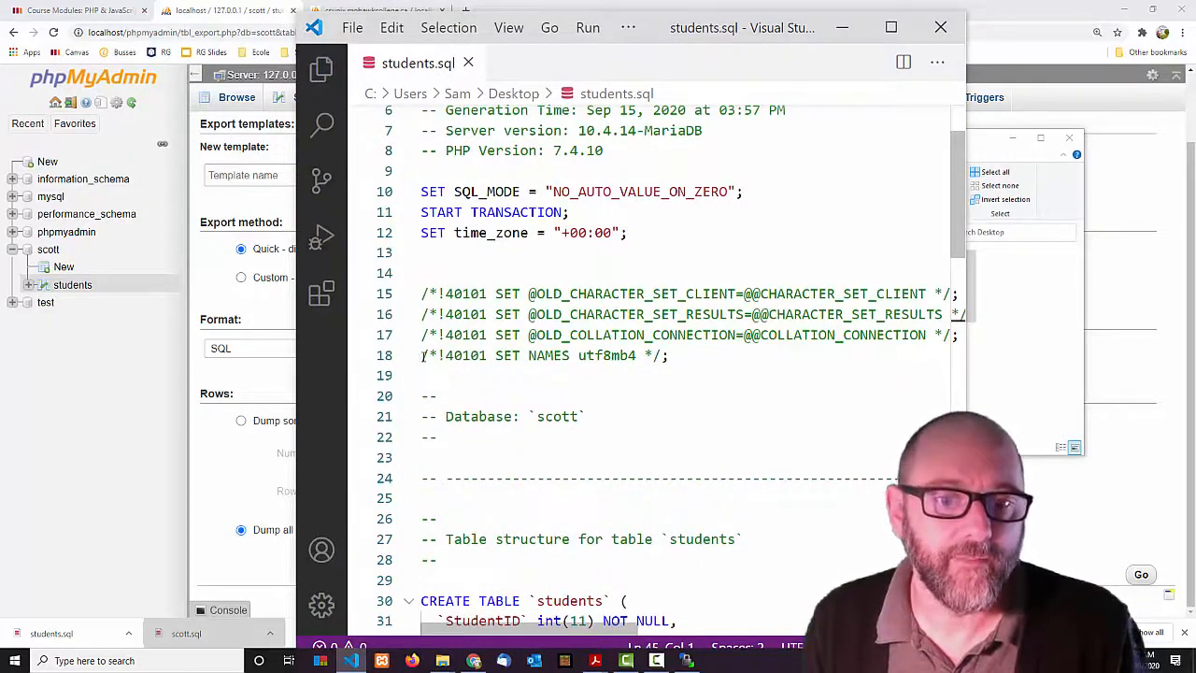
pyautogui.moveTo(703, 360); pyautogui.dragTo(419, 361)
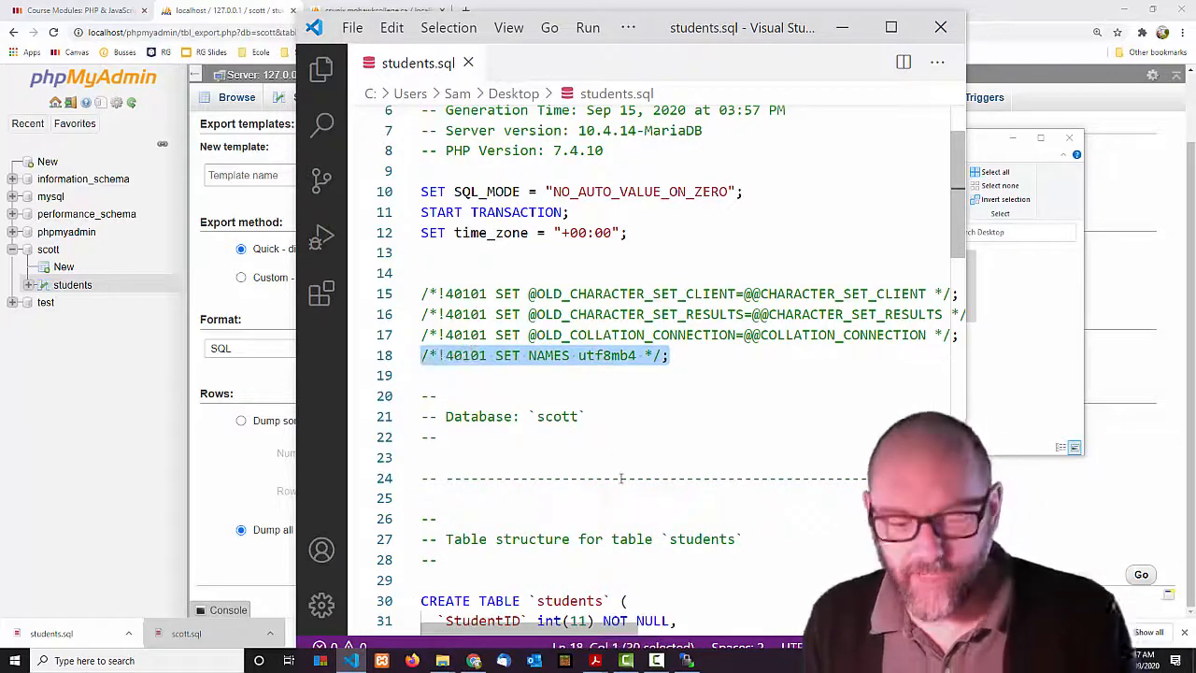
pyautogui.press('BackSpace')
pyautogui.press('BackSpace')
# Remove DEFAULT CHARSET=utf8mb4 from line 43, save students.sql, and return to the browser.
pyautogui.scroll(-4, 622, 467)
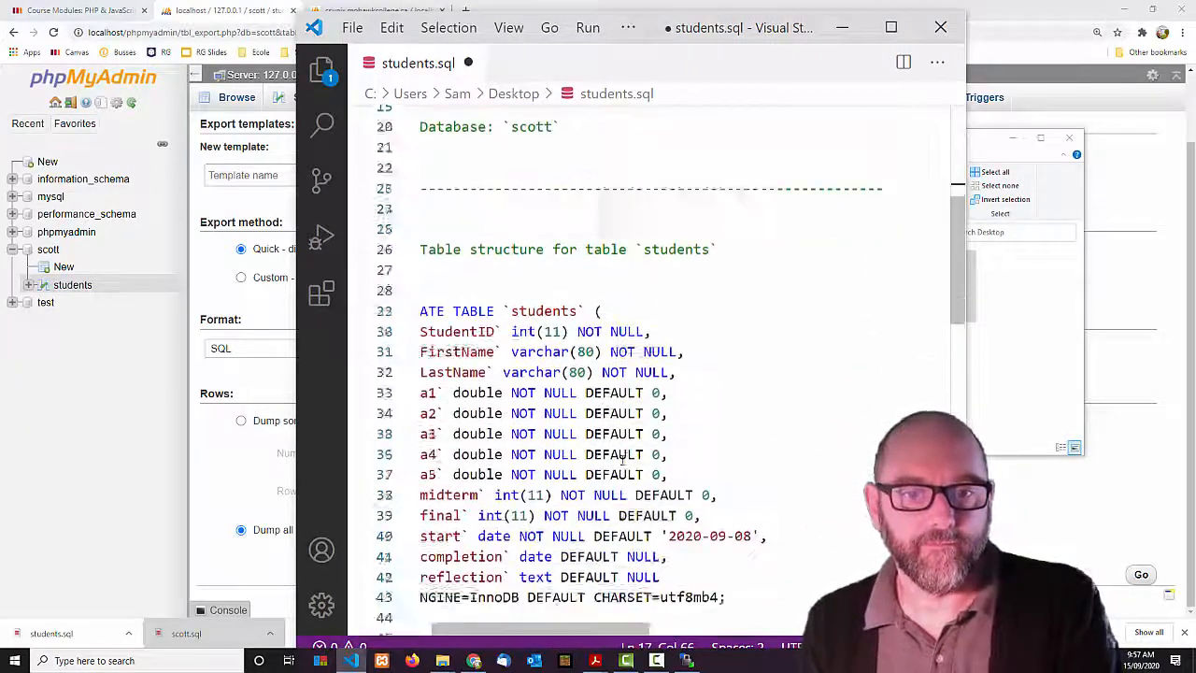
pyautogui.scroll(-6, 622, 458)
pyautogui.moveTo(528, 383); pyautogui.dragTo(726, 385)
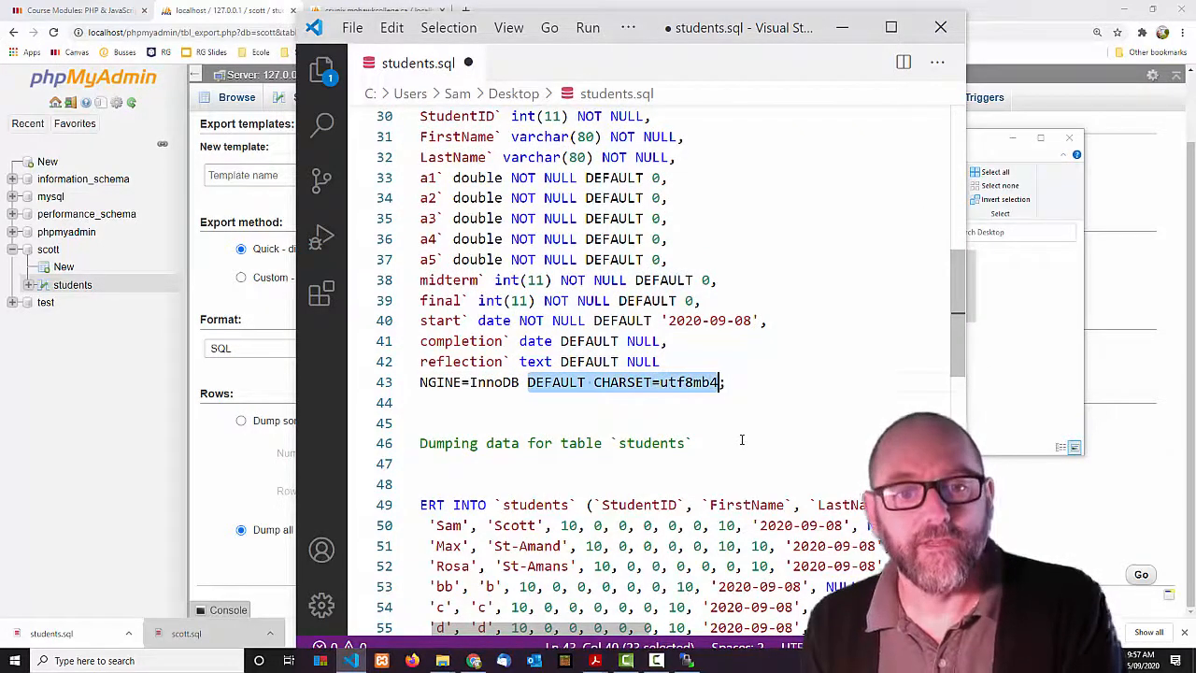
pyautogui.press('BackSpace')
pyautogui.press('BackSpace')
pyautogui.moveTo(613, 629); pyautogui.dragTo(596, 628)
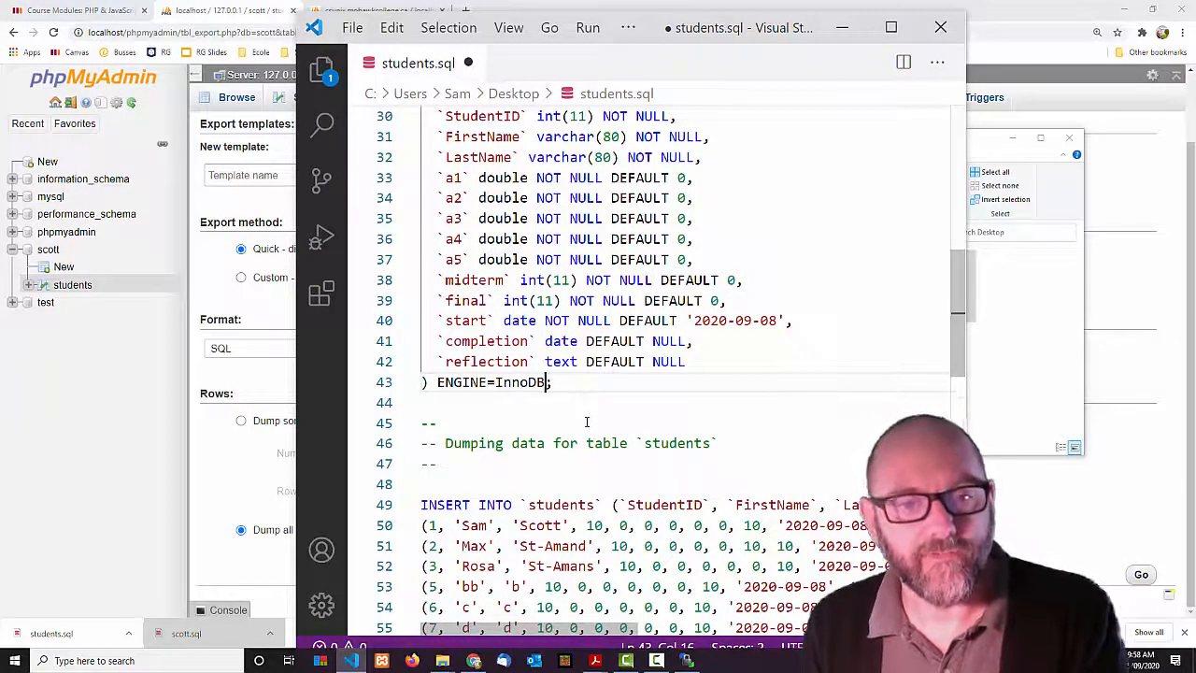
pyautogui.scroll(3, 692, 453)
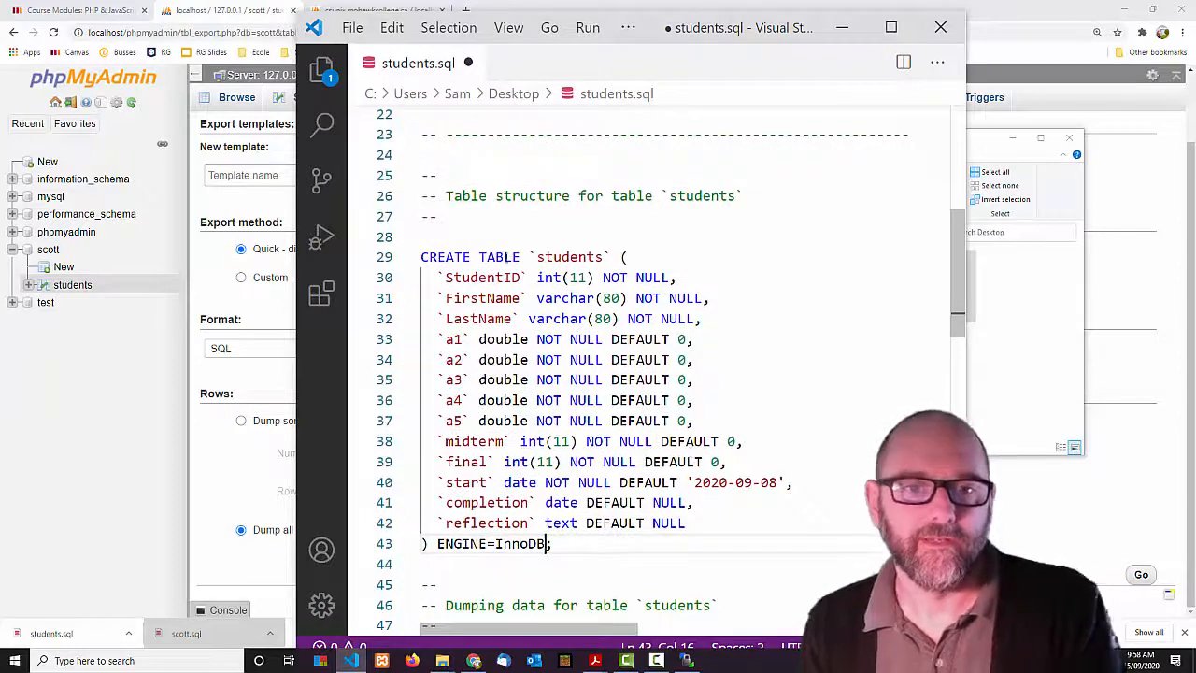
pyautogui.scroll(7, 513, 298)
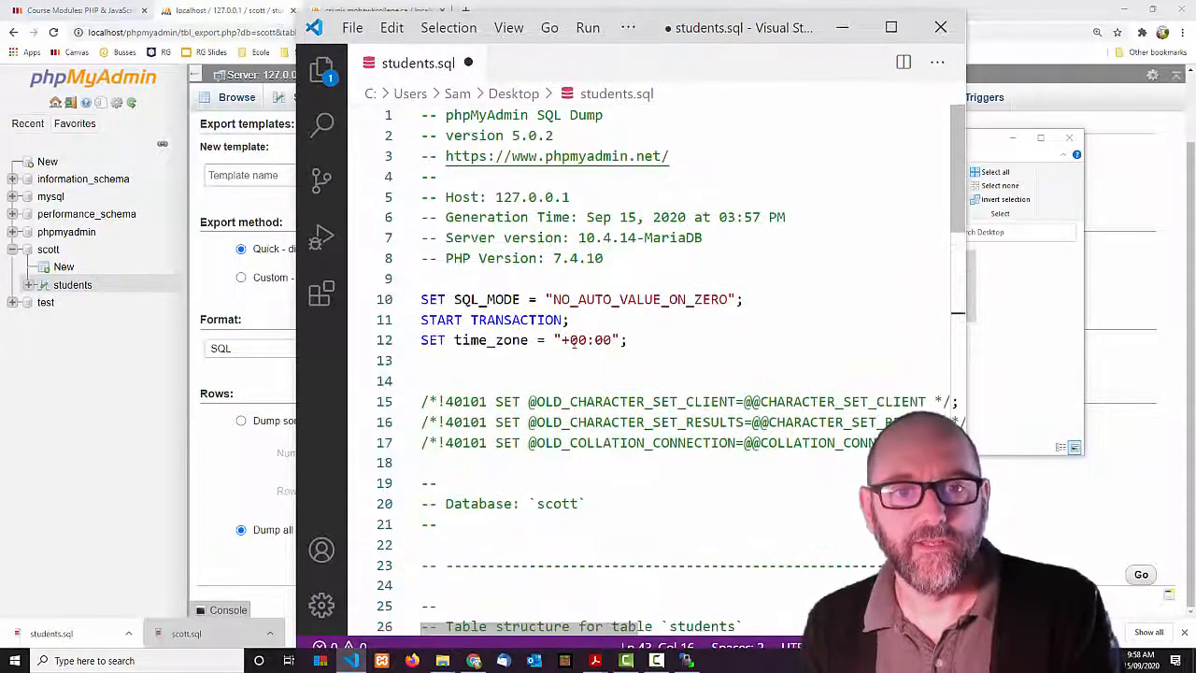
pyautogui.hotkey('ctrl', 's')
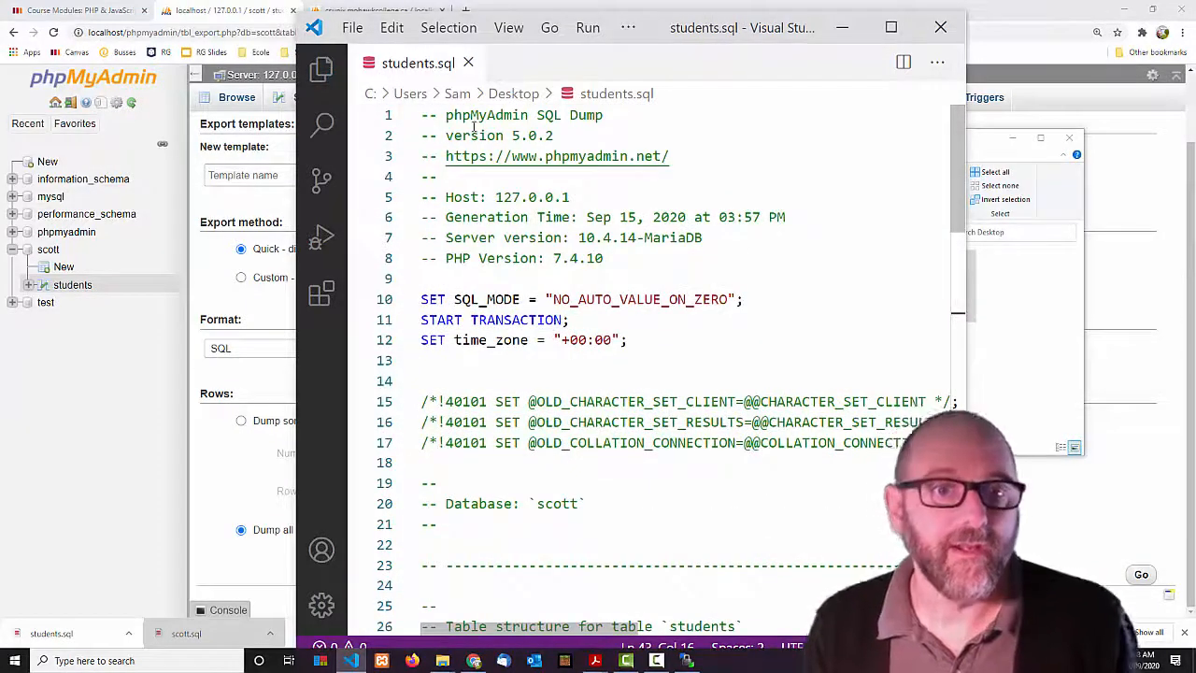
pyautogui.click(804, 8)
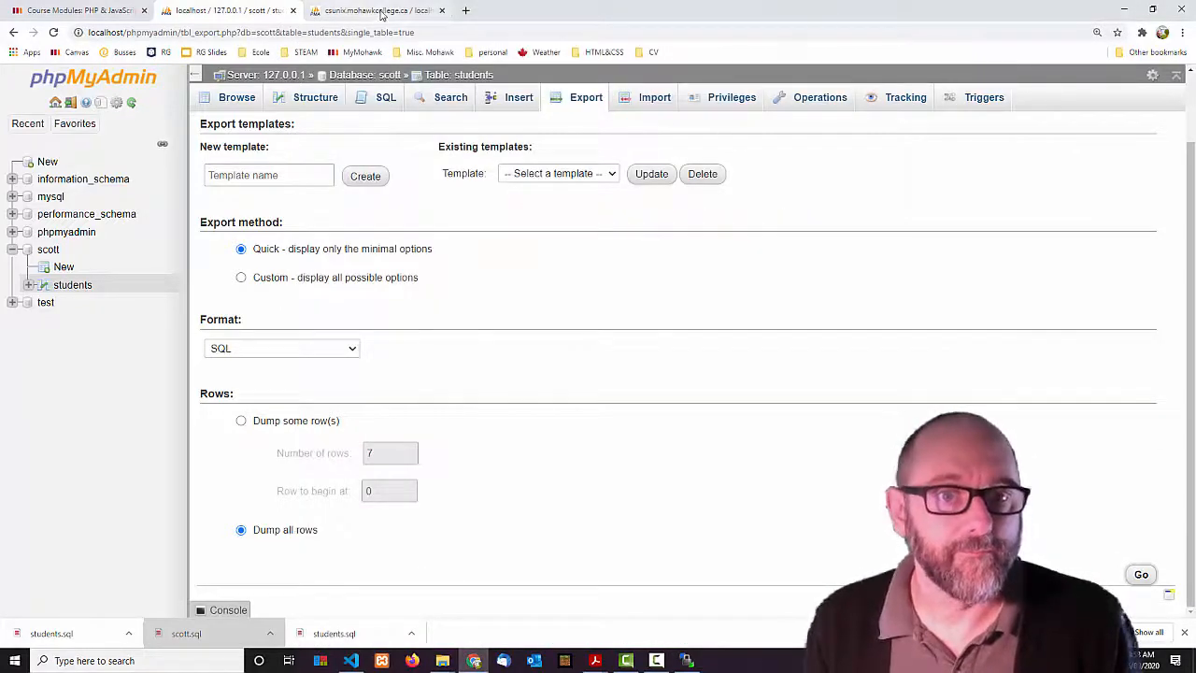
# Import students.sql into csunix's scott database.
pyautogui.click(369, 10)
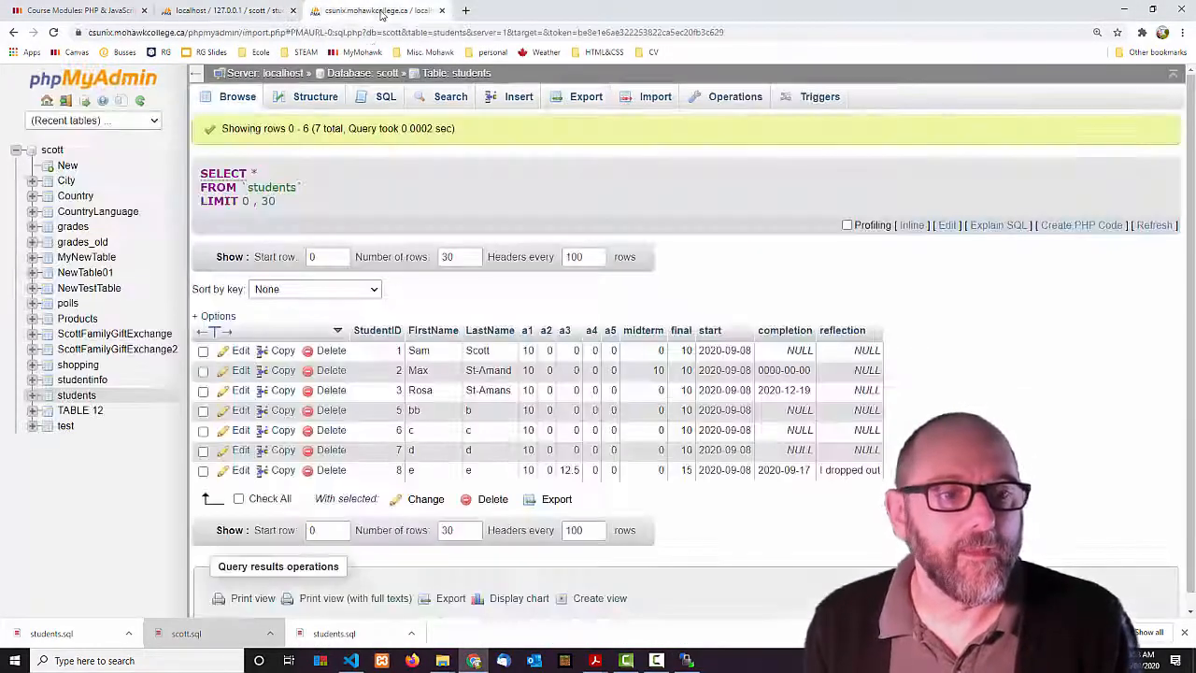
pyautogui.click(51, 150)
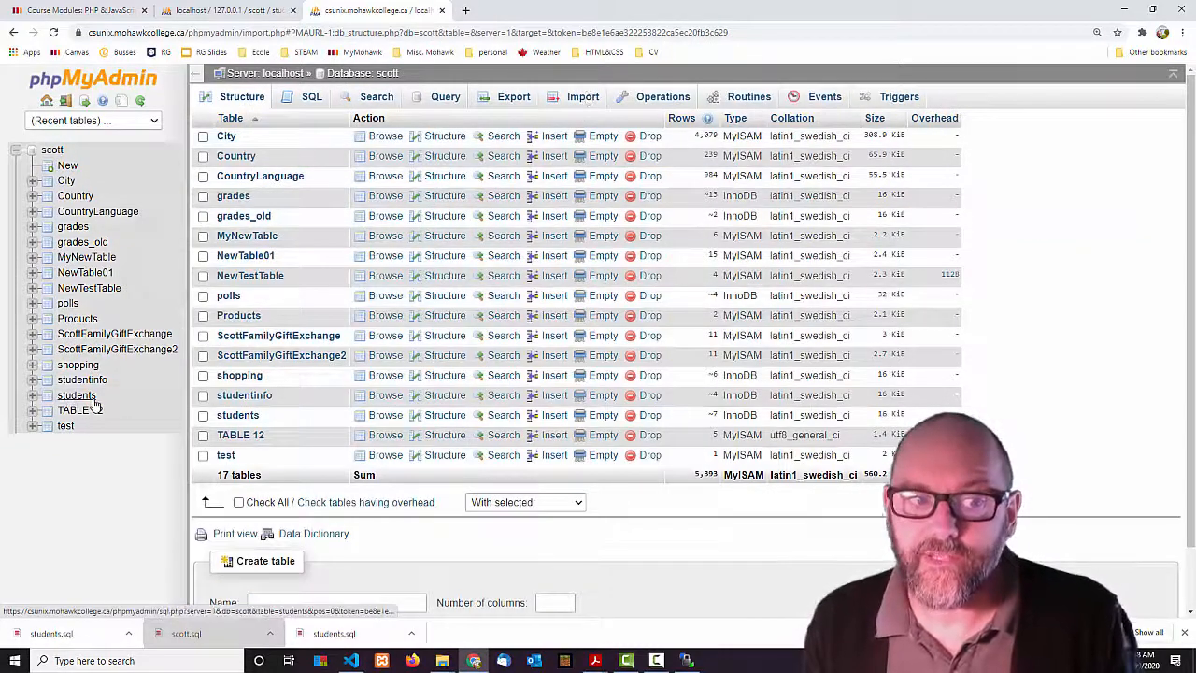
pyautogui.click(581, 97)
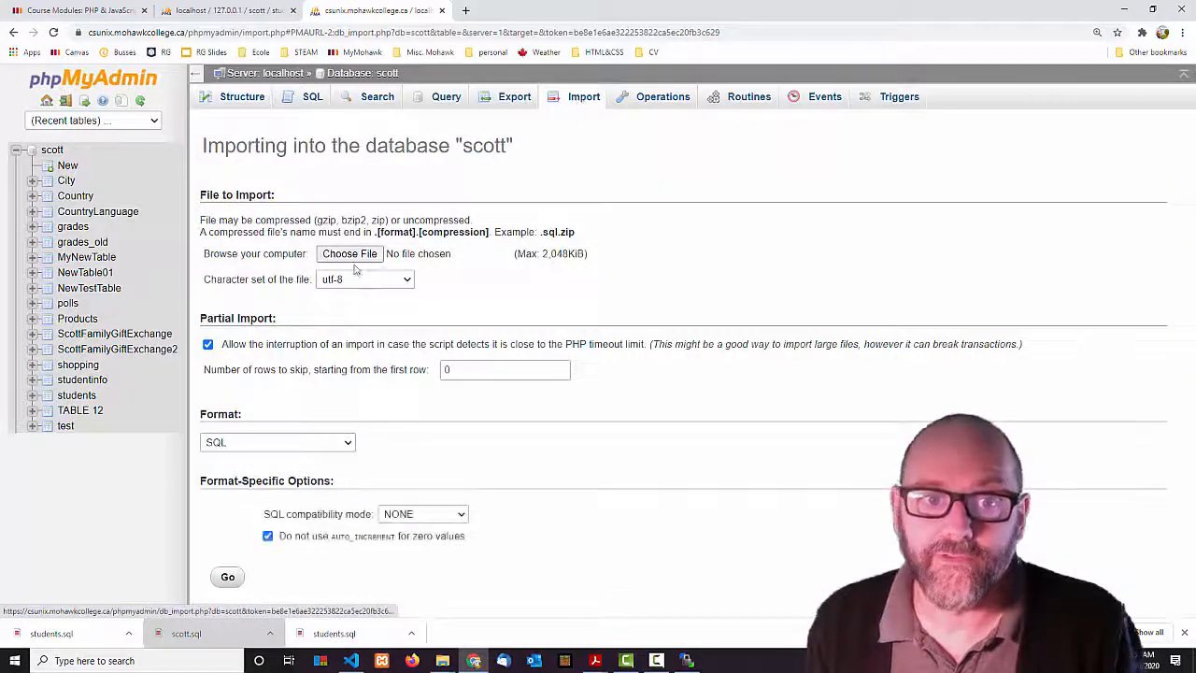
pyautogui.click(350, 253)
pyautogui.click(217, 105)
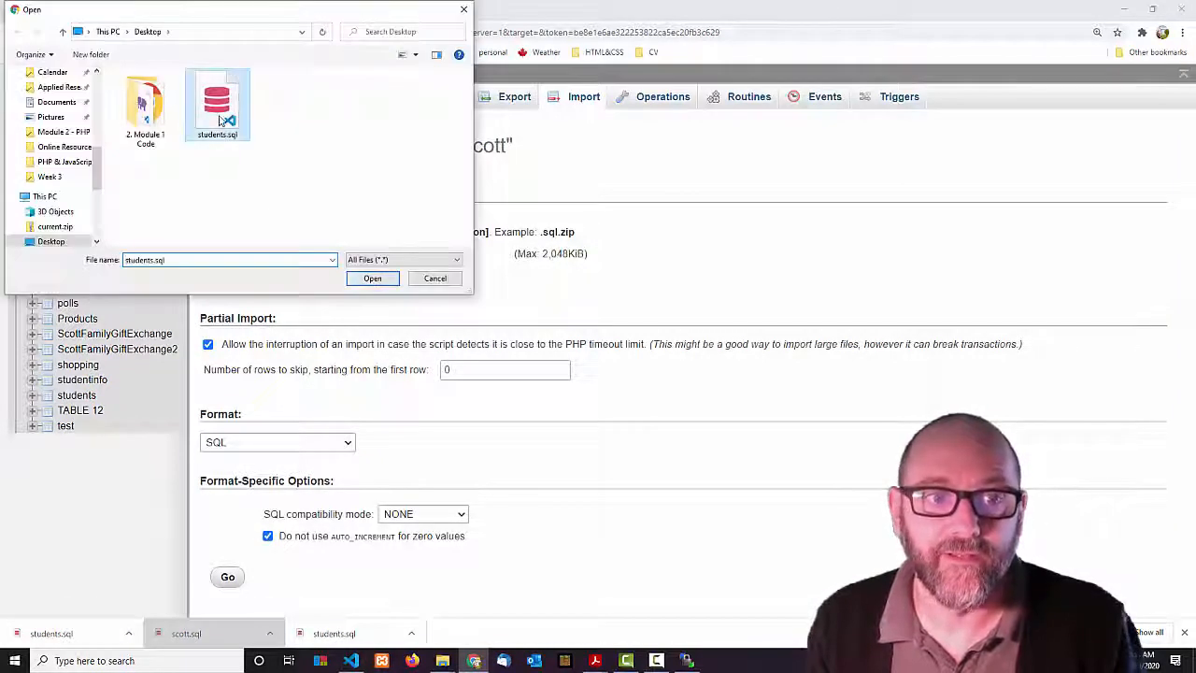
pyautogui.click(372, 278)
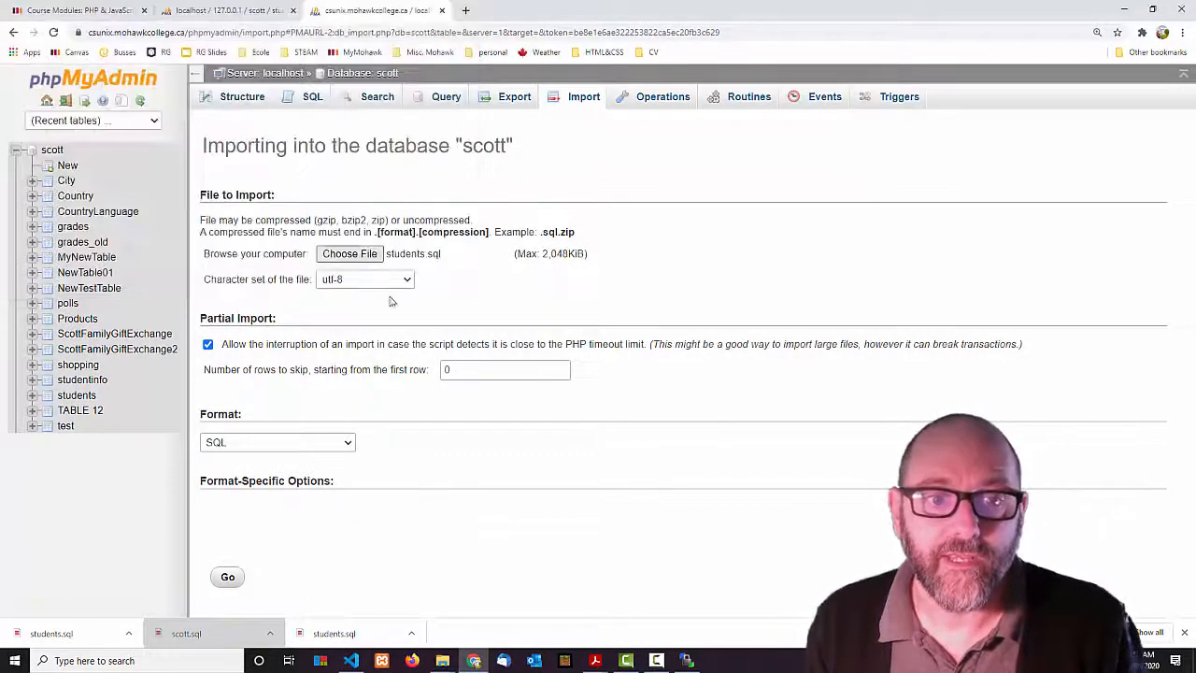
pyautogui.click(229, 579)
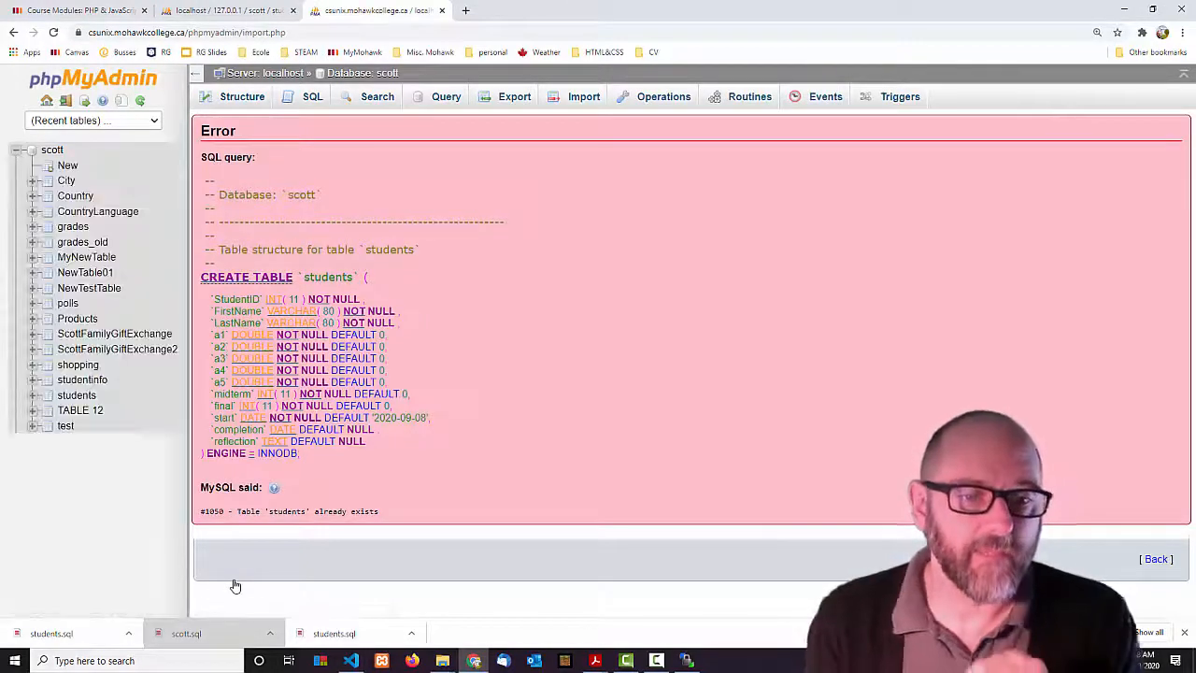
# Highlight the failed query and the #1050 'Table students already exists' error.
pyautogui.moveTo(203, 513); pyautogui.dragTo(423, 517)
pyautogui.moveTo(288, 478); pyautogui.dragTo(204, 183)
pyautogui.moveTo(380, 516); pyautogui.dragTo(213, 533)
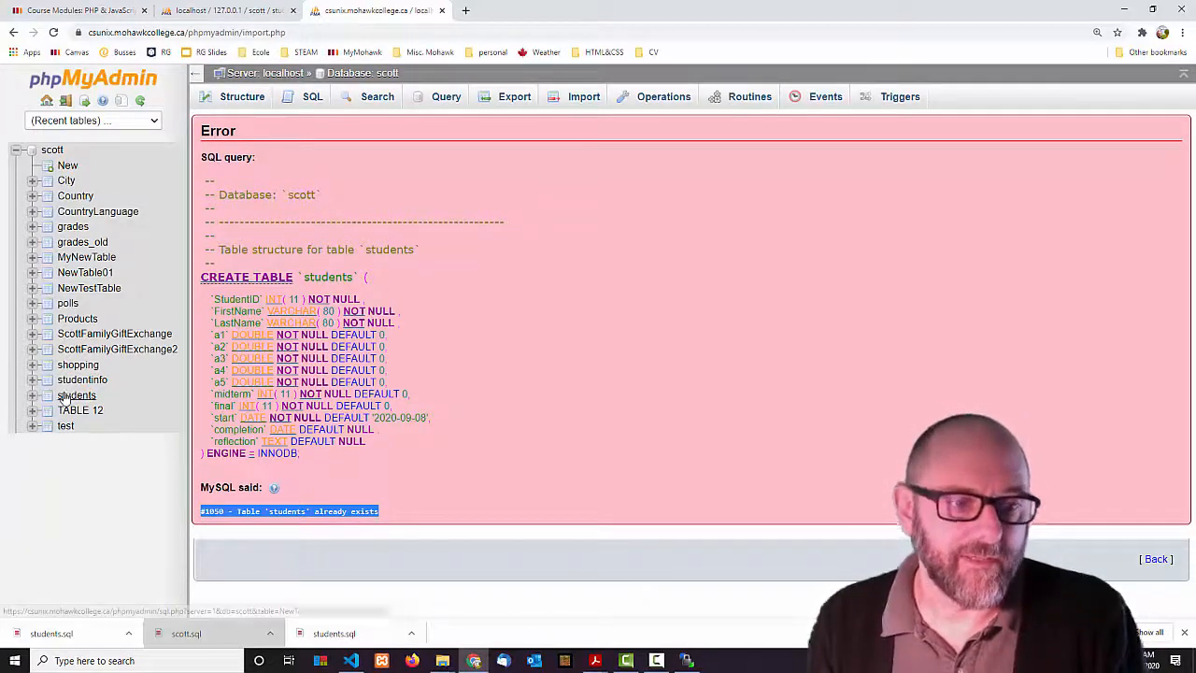
# Drop the existing students table from the scott database.
pyautogui.click(52, 150)
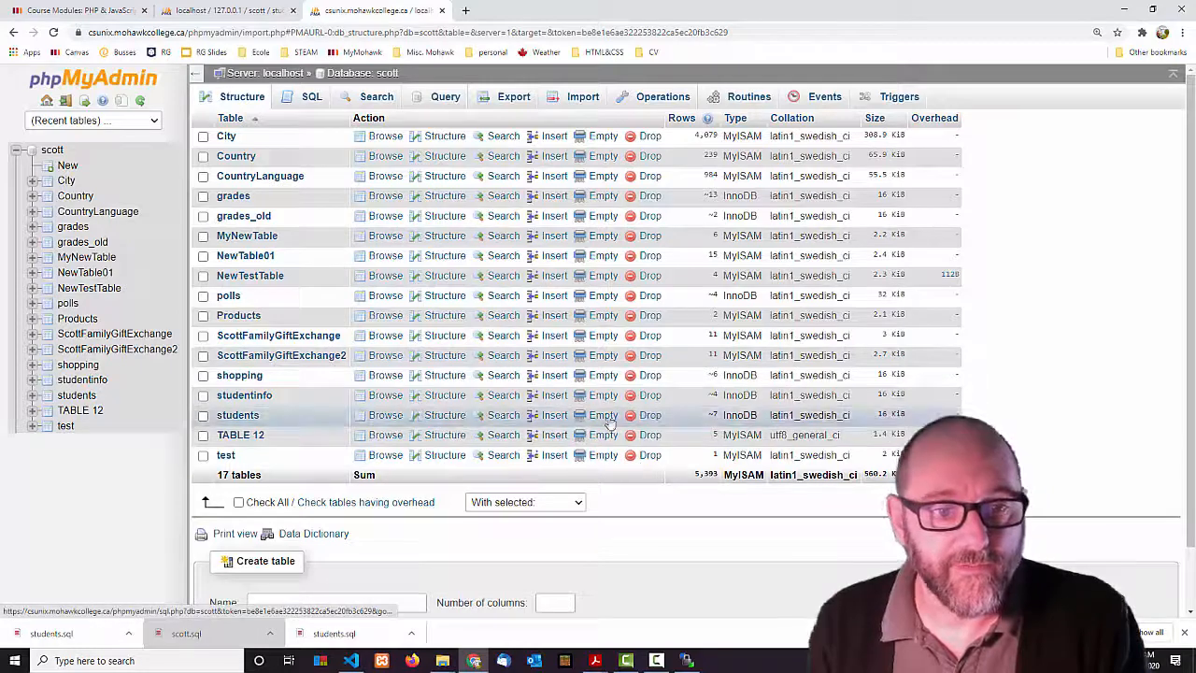
pyautogui.click(650, 416)
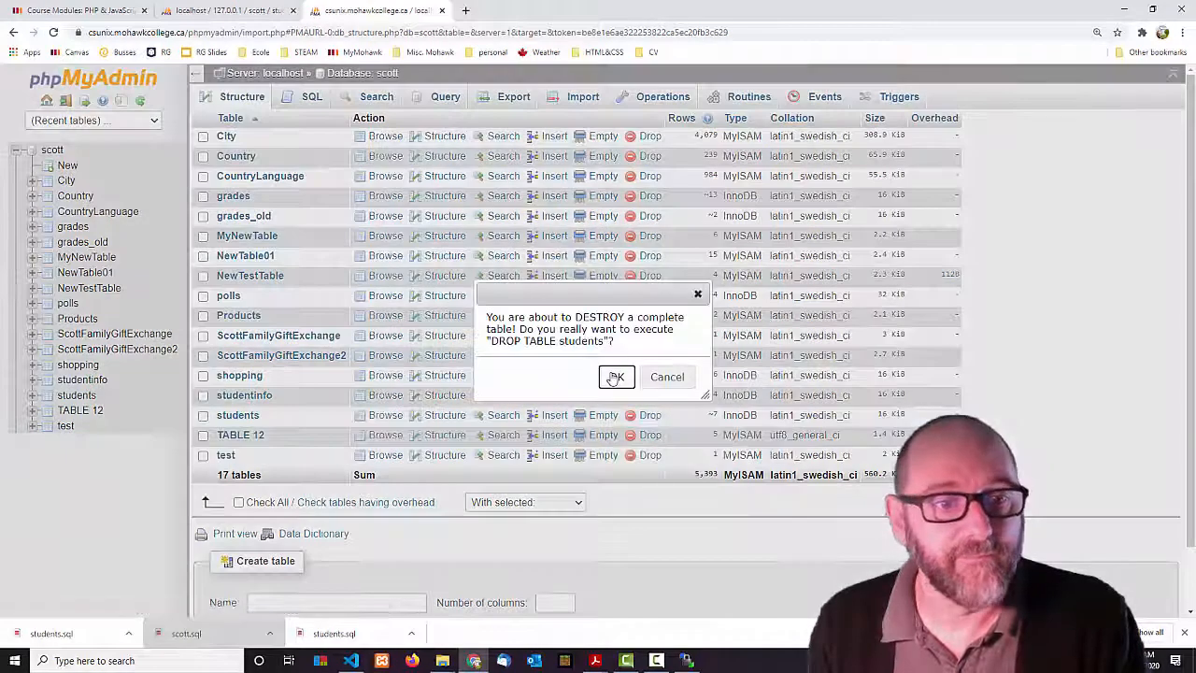
pyautogui.click(616, 378)
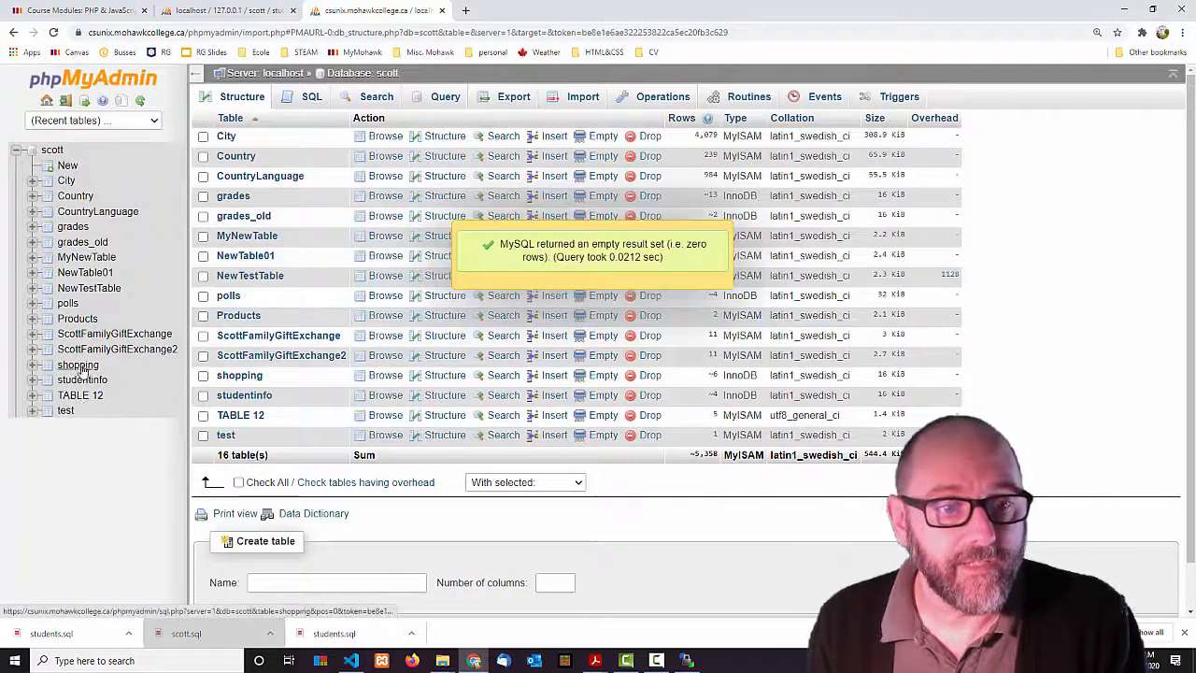
# Re-import students.sql into scott and view the seven student rows.
pyautogui.click(583, 98)
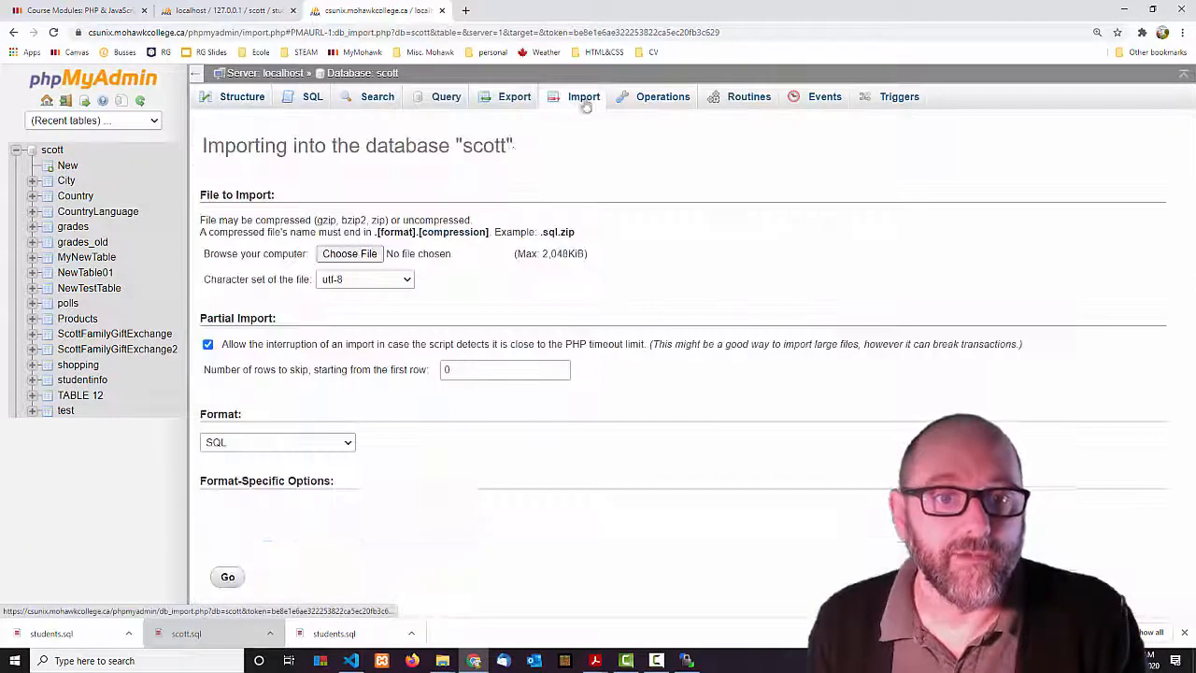
pyautogui.click(353, 252)
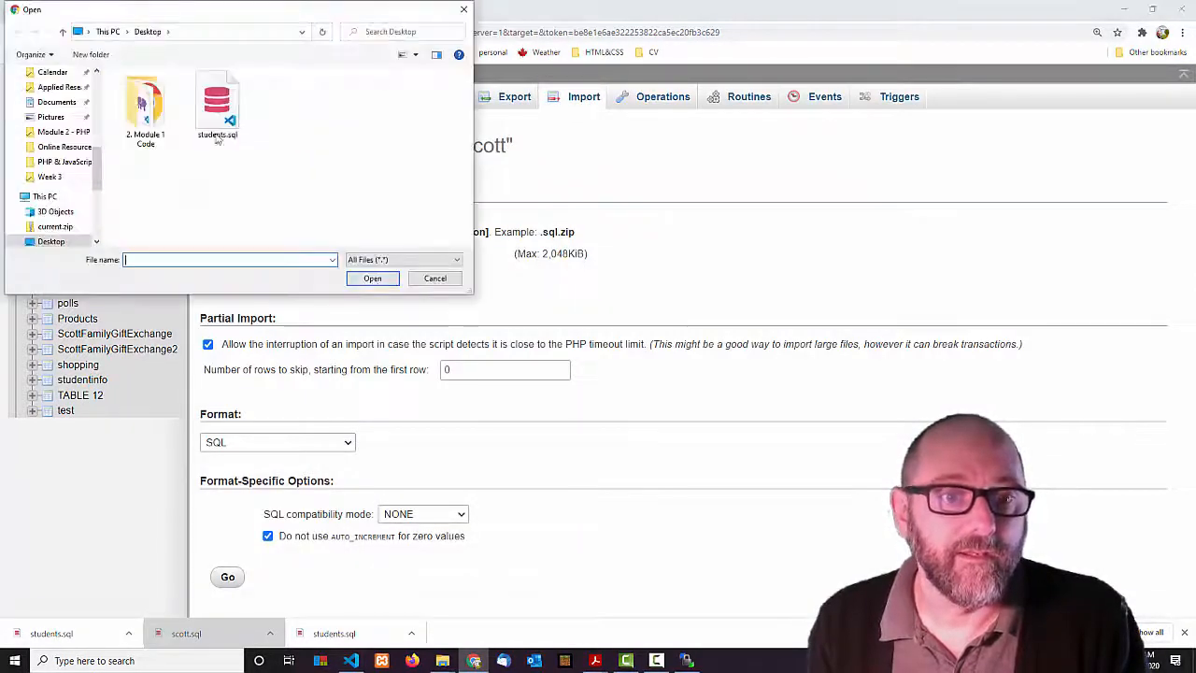
pyautogui.click(209, 114)
pyautogui.click(373, 280)
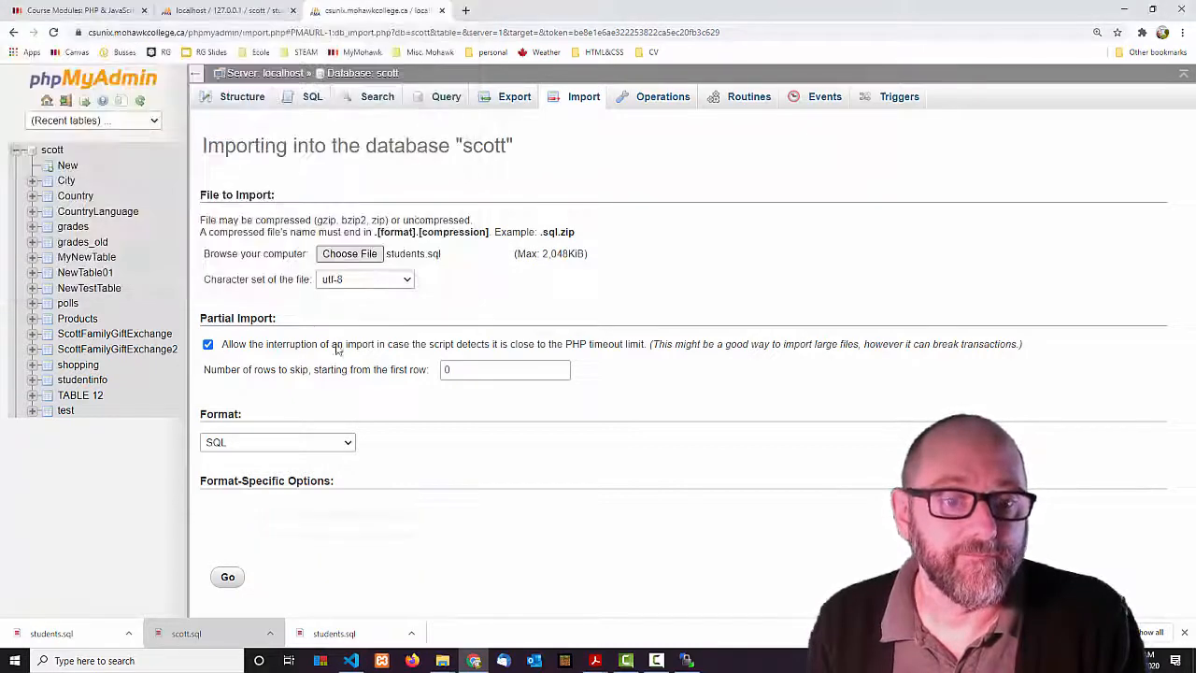
pyautogui.click(229, 577)
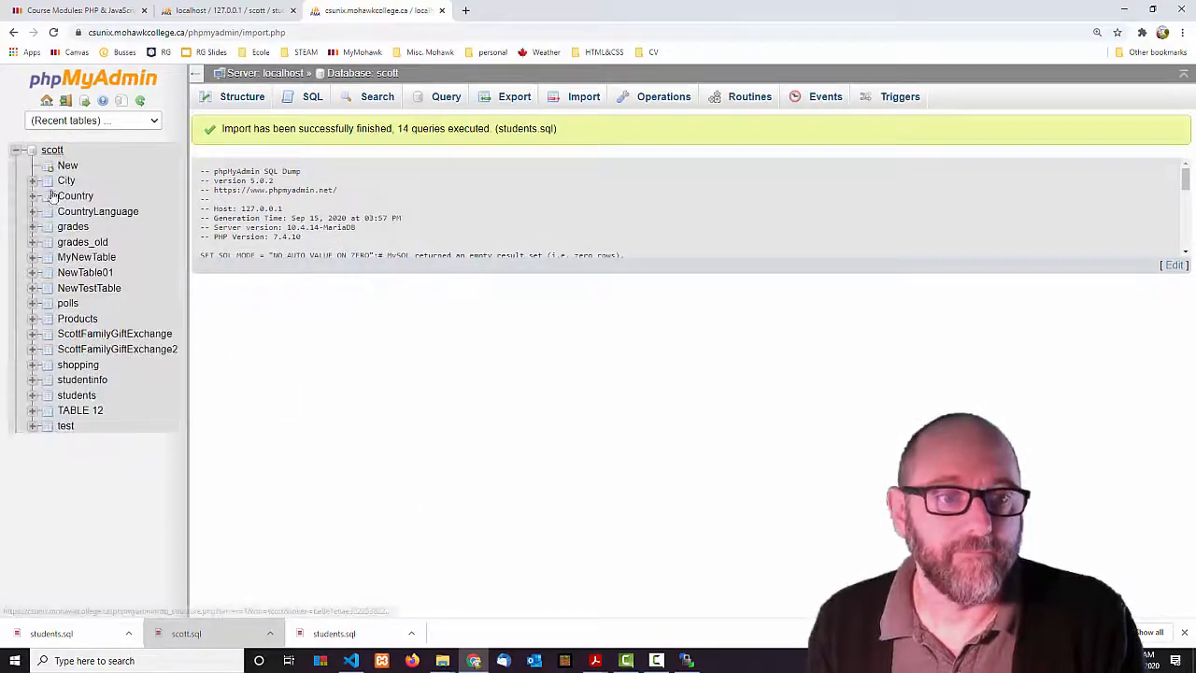
pyautogui.click(76, 395)
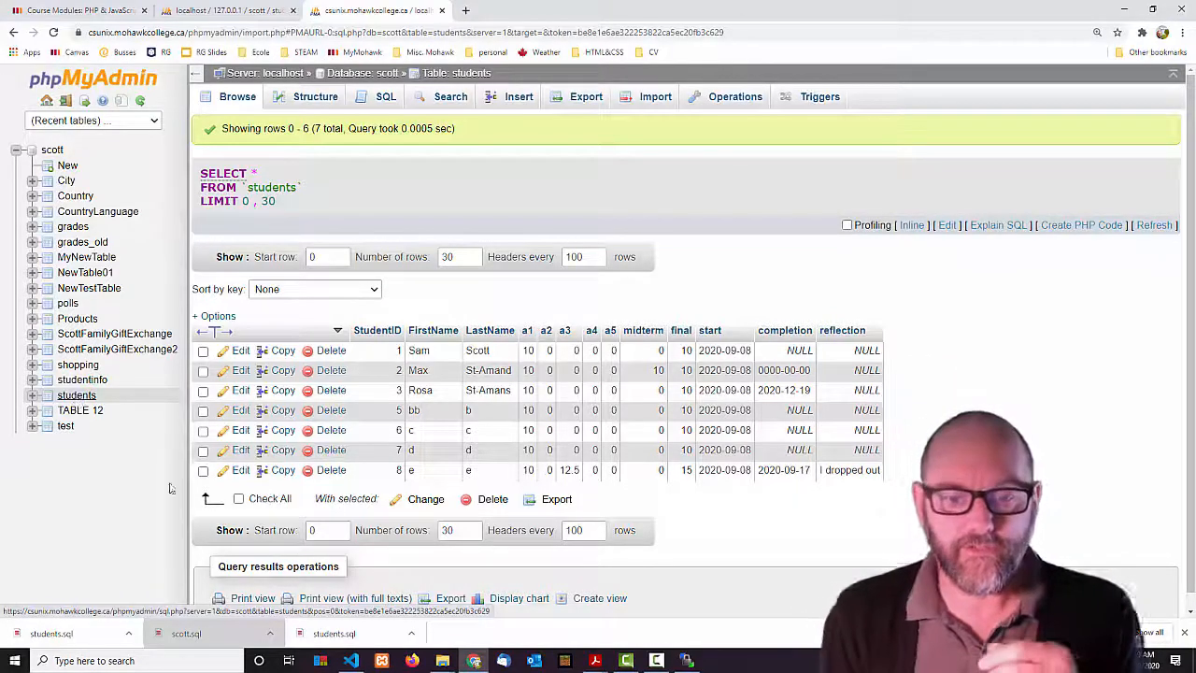
pyautogui.moveTo(595, 661)
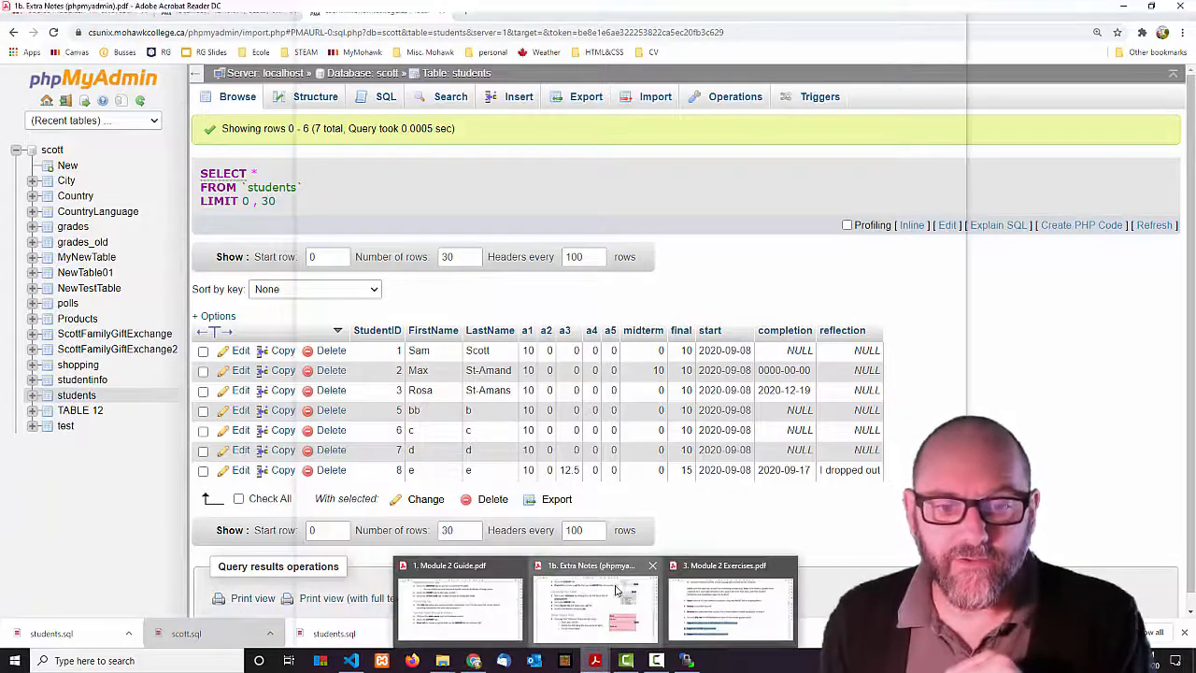
pyautogui.click(620, 591)
pyautogui.scroll(-1, 815, 512)
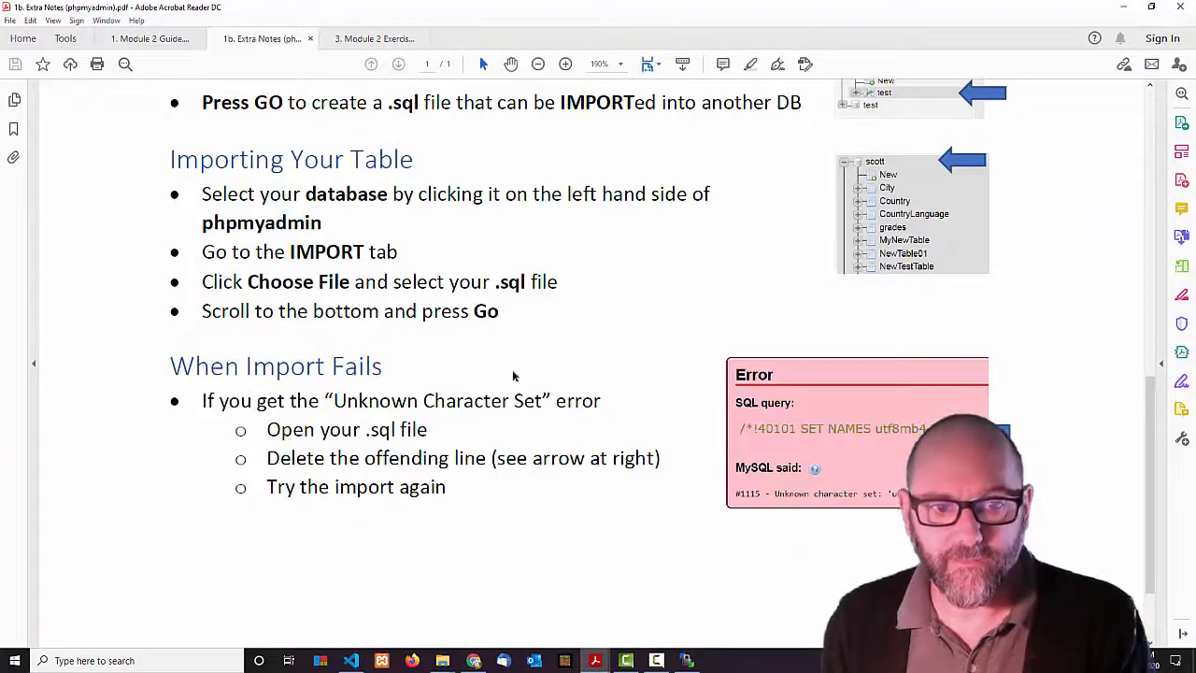
pyautogui.scroll(-4, 355, 526)
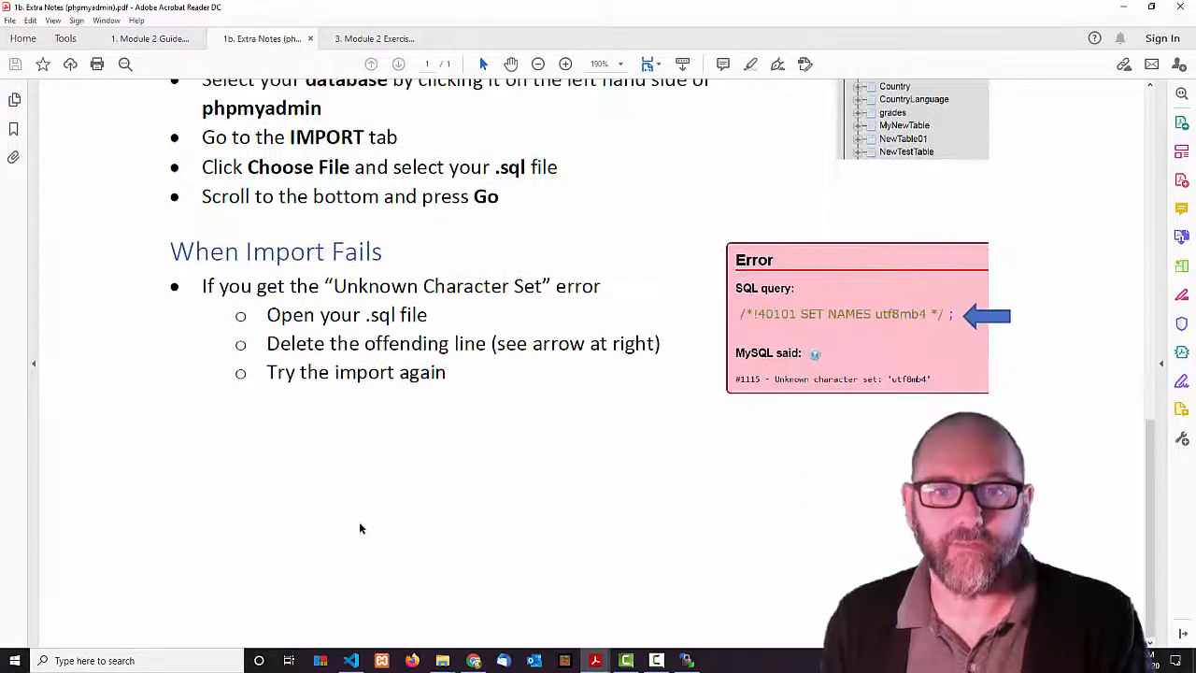
pyautogui.scroll(5, 359, 528)
pyautogui.scroll(10, 359, 528)
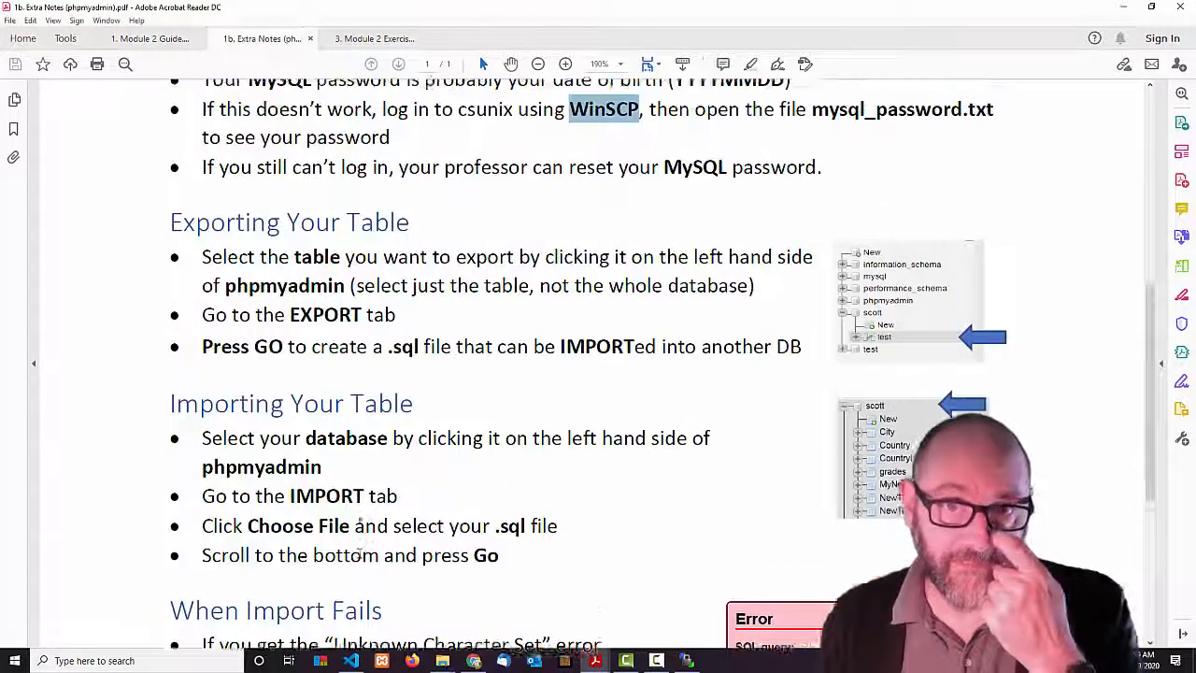
pyautogui.scroll(3, 361, 529)
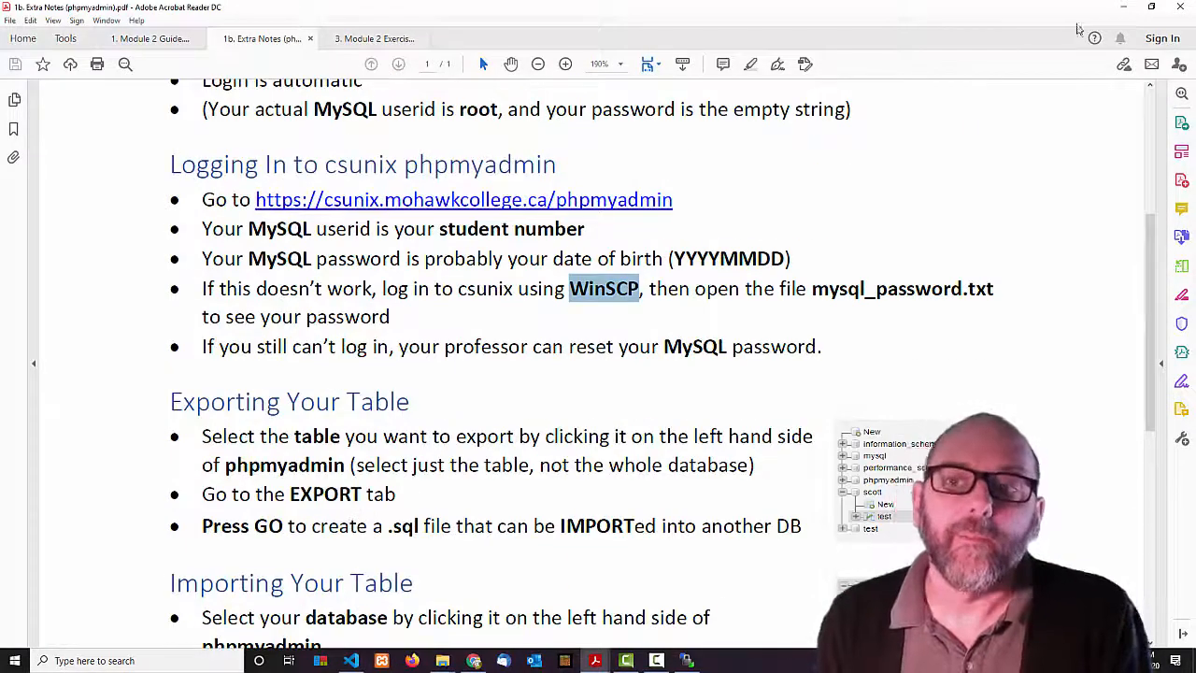
pyautogui.click(1125, 7)
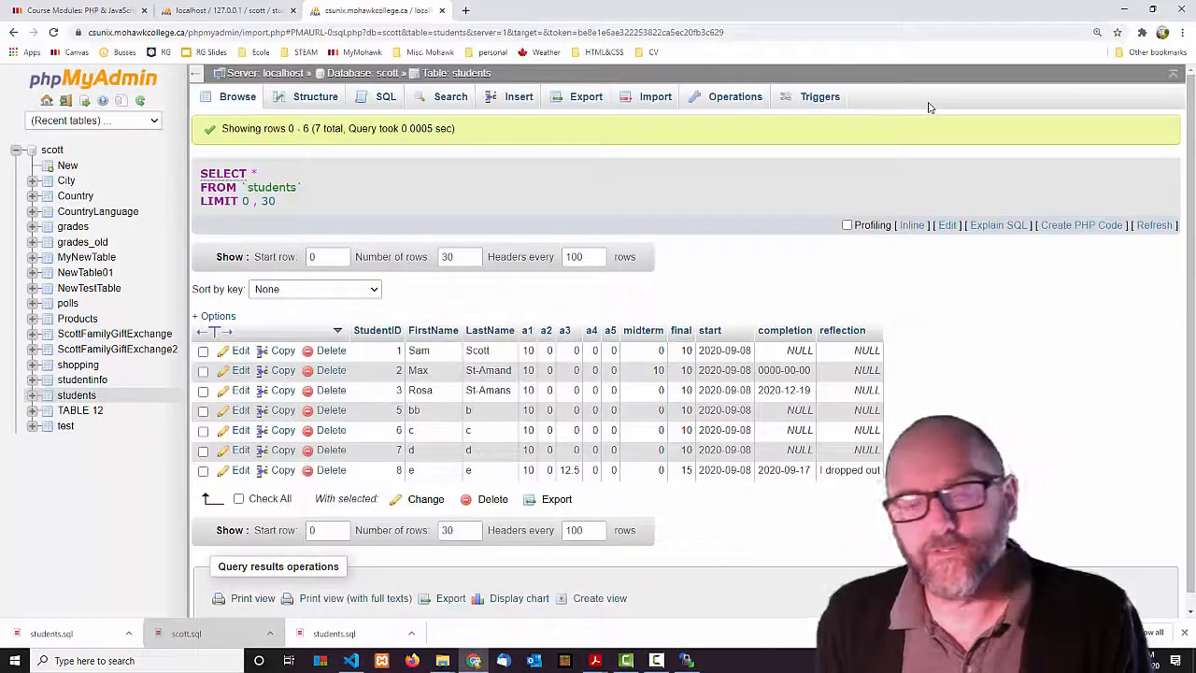